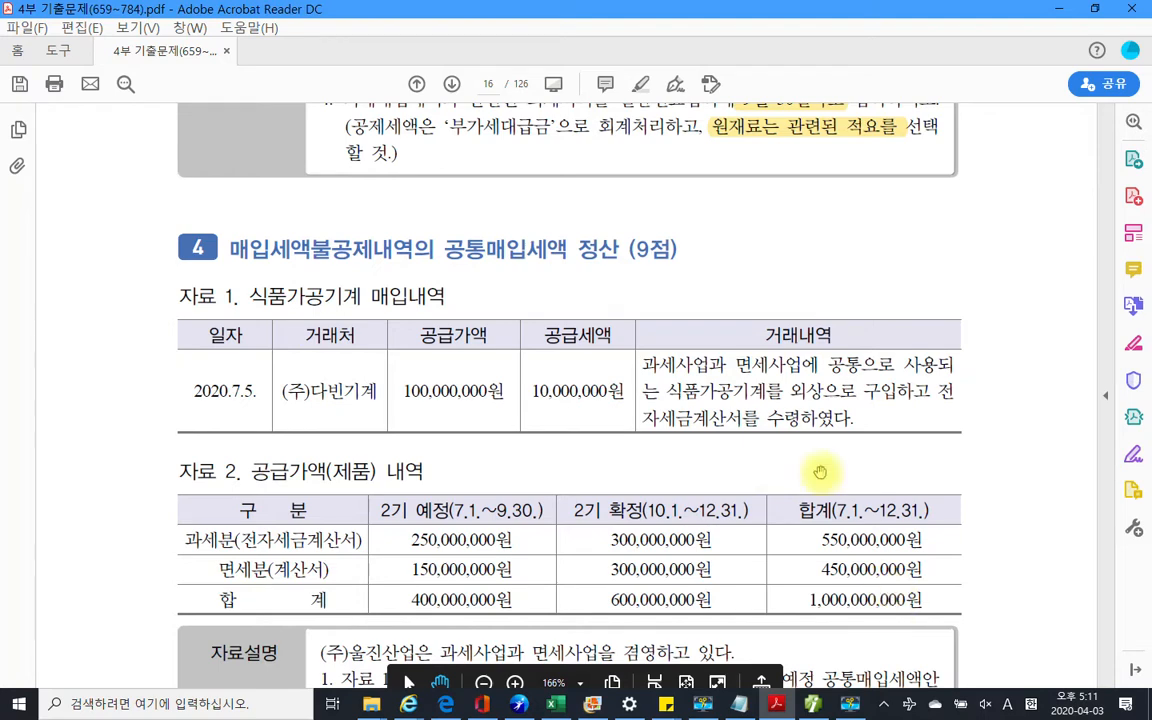
Highlight 매입세액불공제내역 in the section 4 heading in yellow
scroll(565, 476, up, 2)
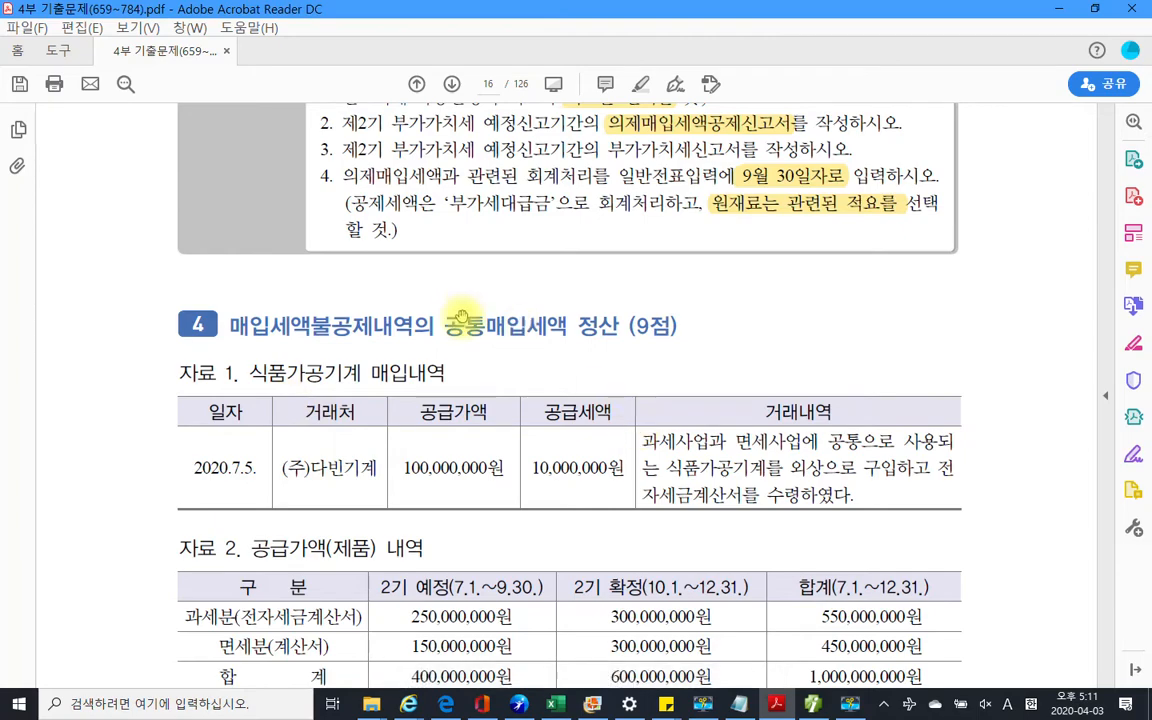
scroll(455, 316, down, 6)
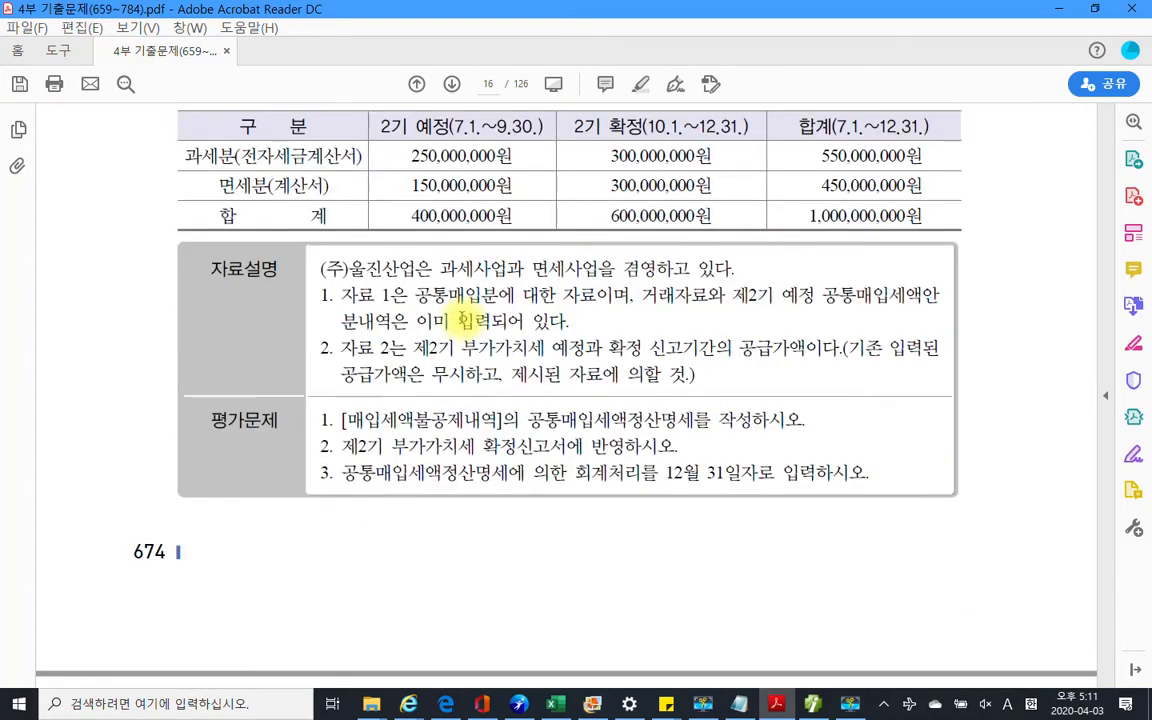
scroll(318, 307, up, 5)
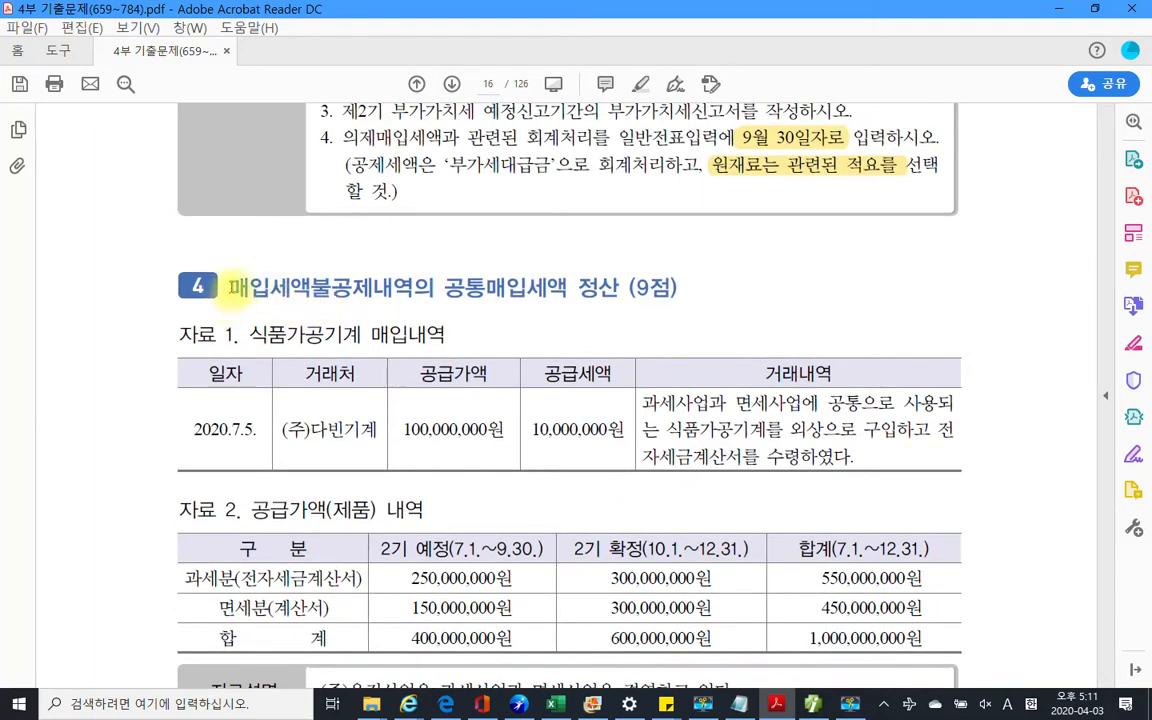
drag(229, 287, 414, 289)
right_click(396, 290)
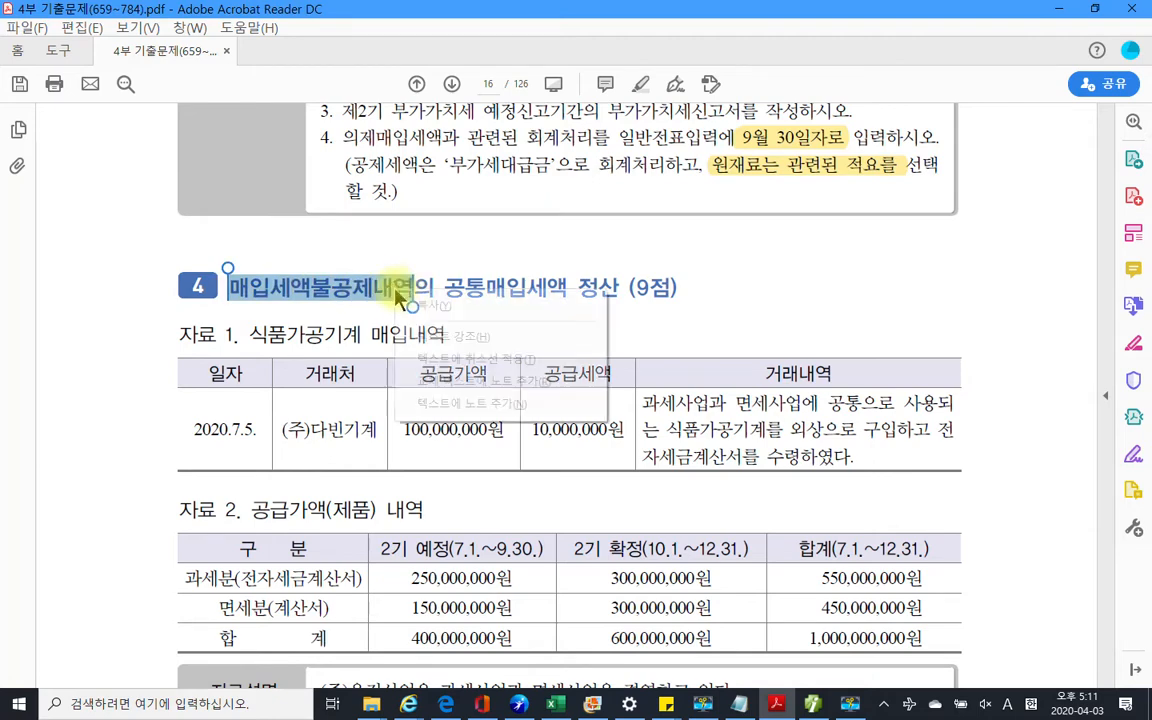
click(446, 337)
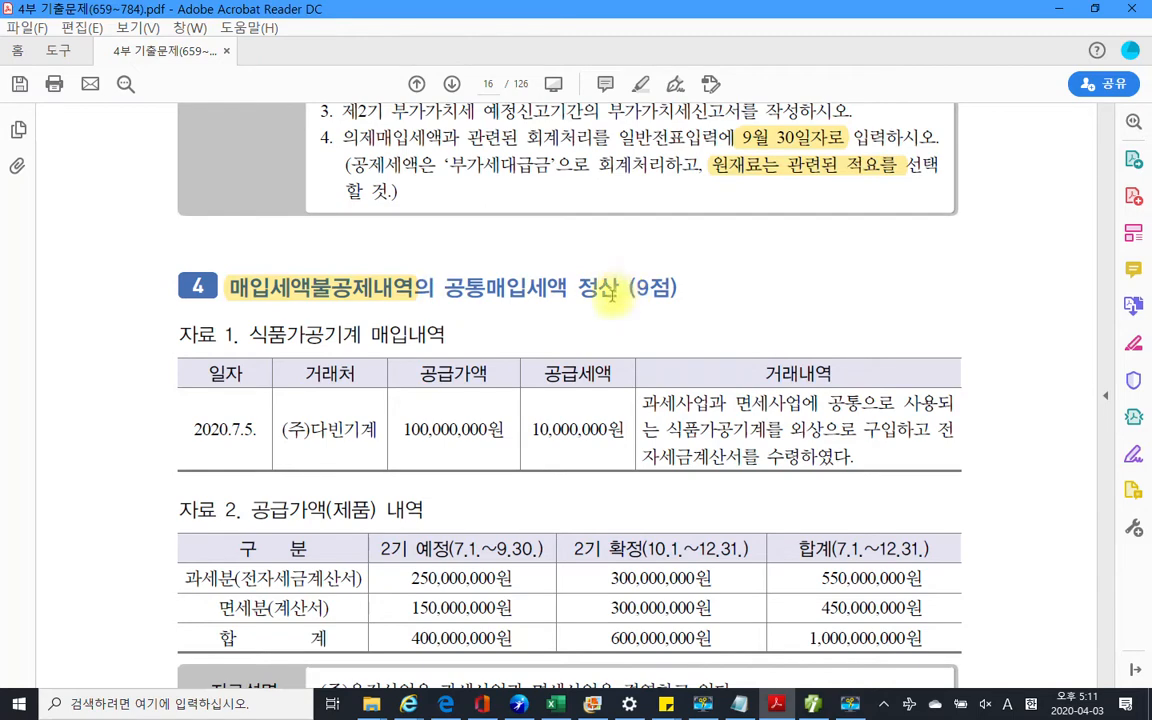
Highlight the 식품가공기계 매입내역 title of 자료 1 in yellow
scroll(600, 288, down, 2)
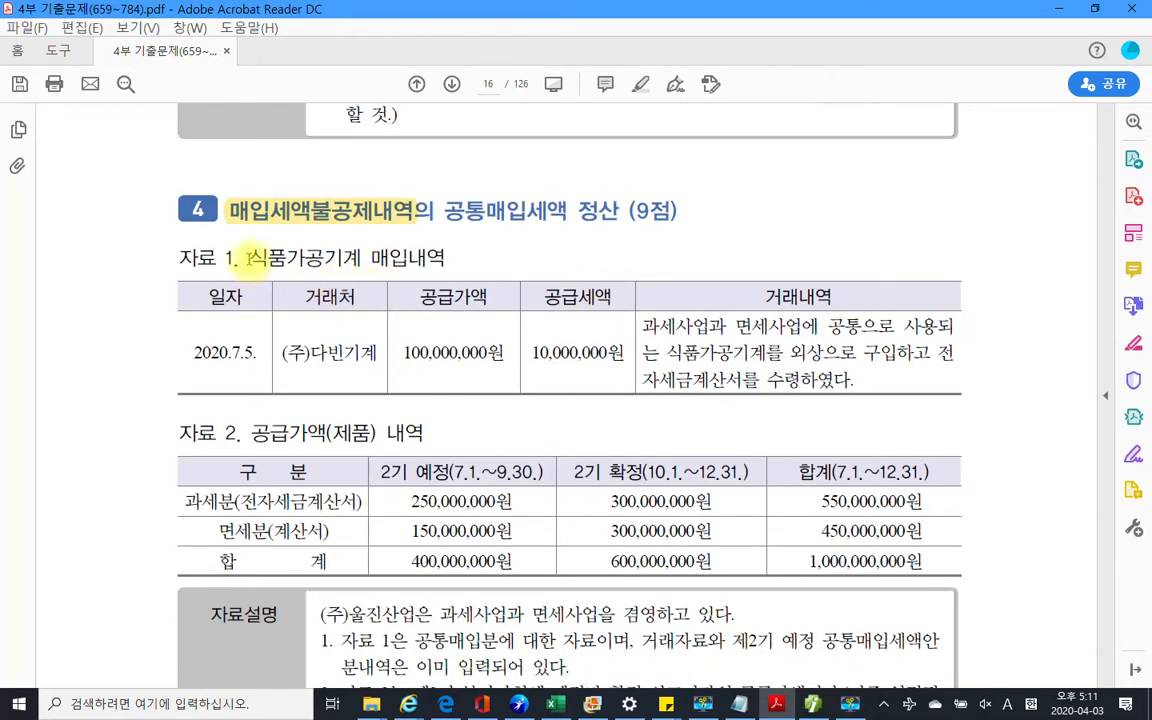
drag(248, 257, 446, 258)
right_click(403, 266)
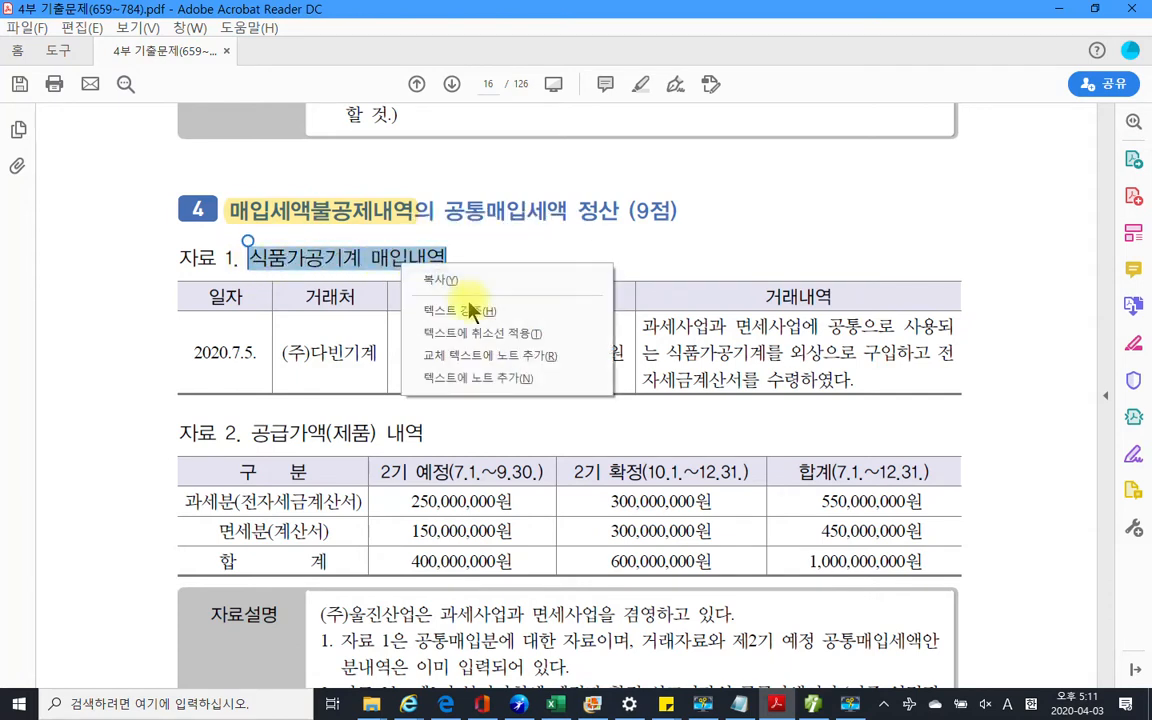
click(470, 310)
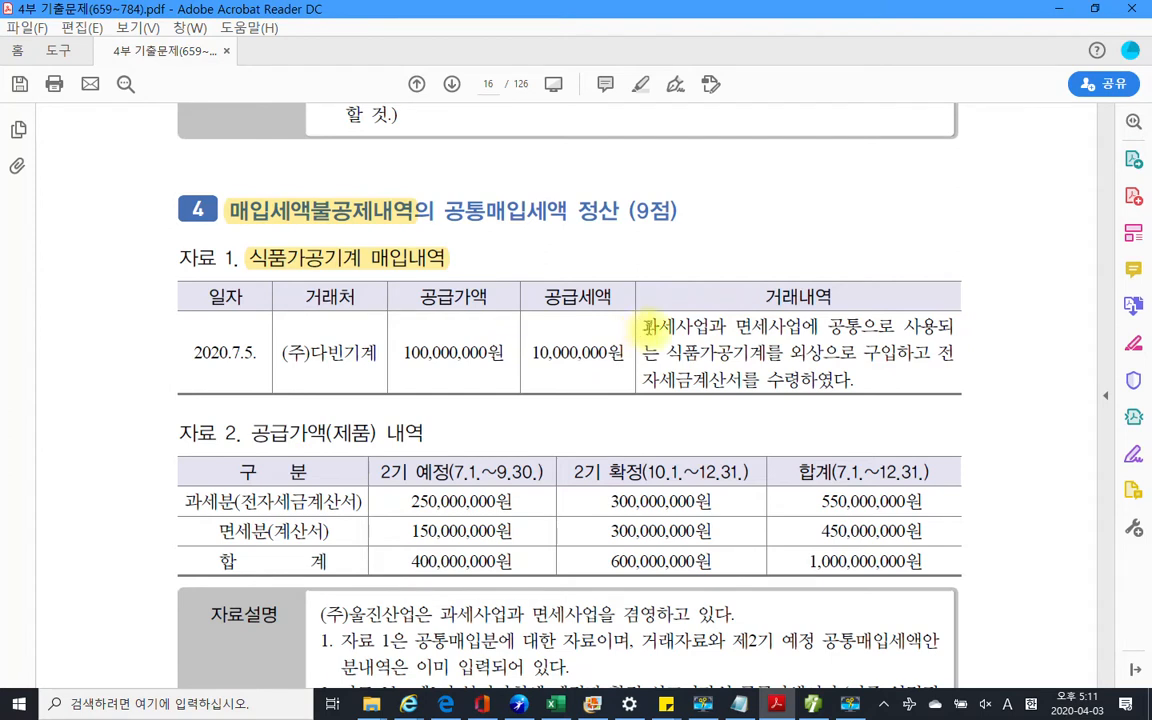
drag(645, 327, 865, 386)
click(795, 376)
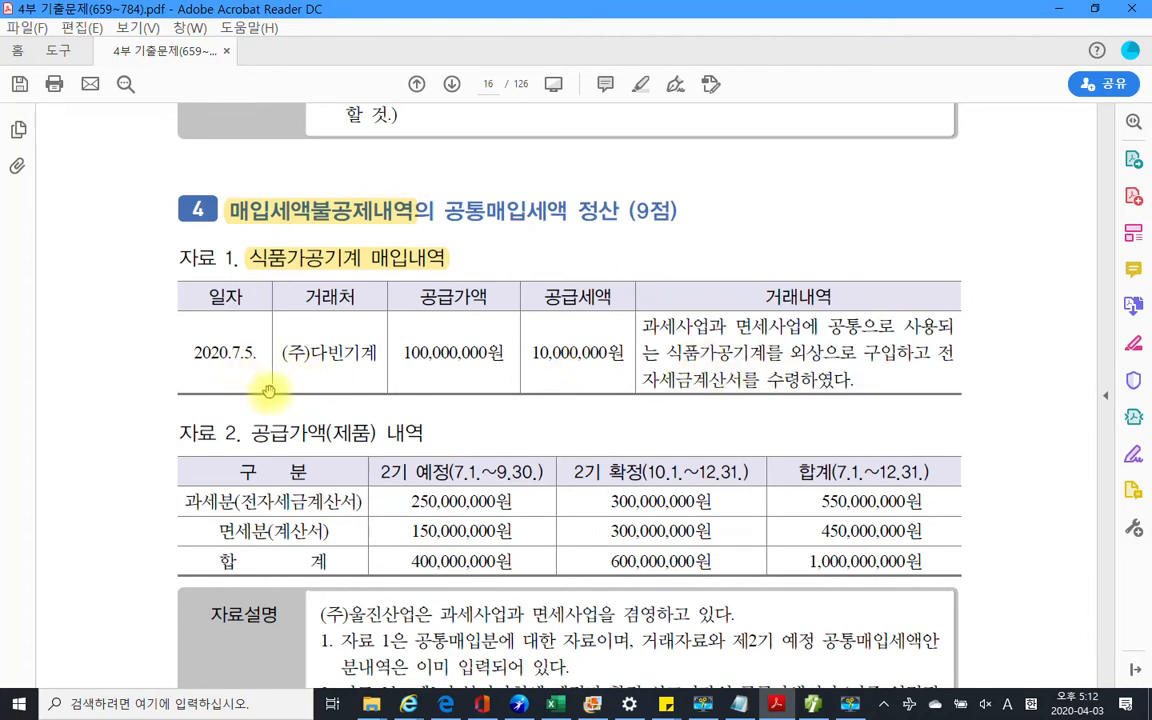
scroll(380, 400, down, 1)
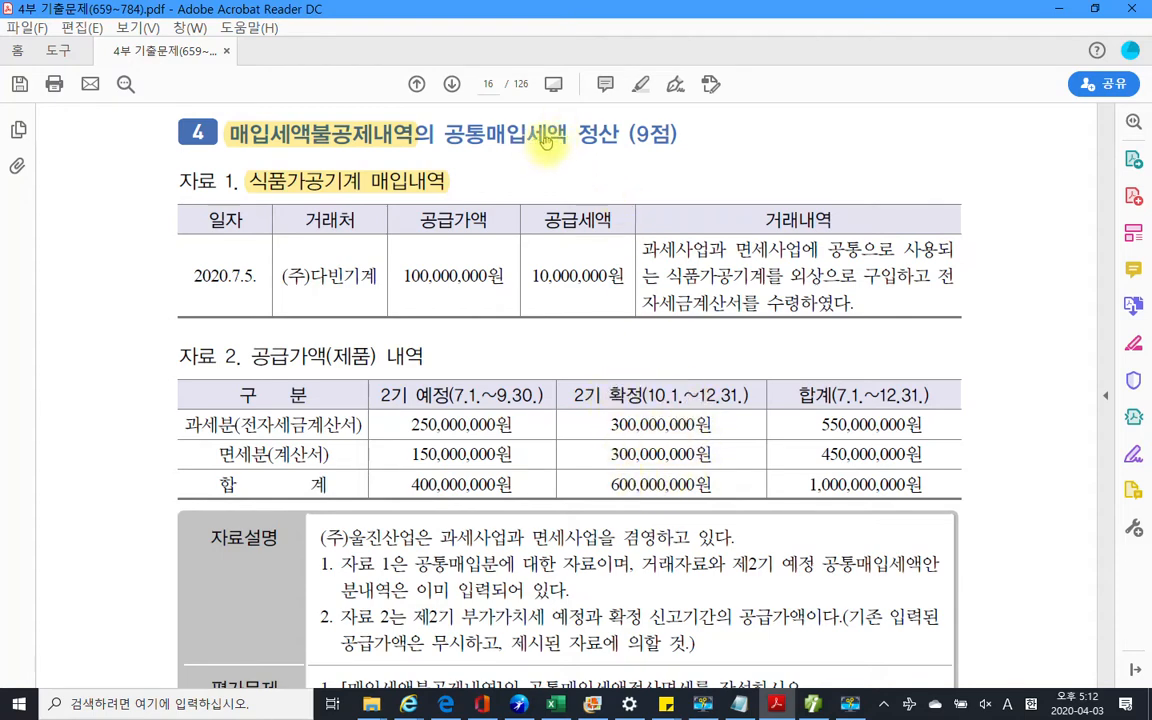
Highlight the word 정산 in the problem 4 heading with 텍스트 강조
double_click(596, 131)
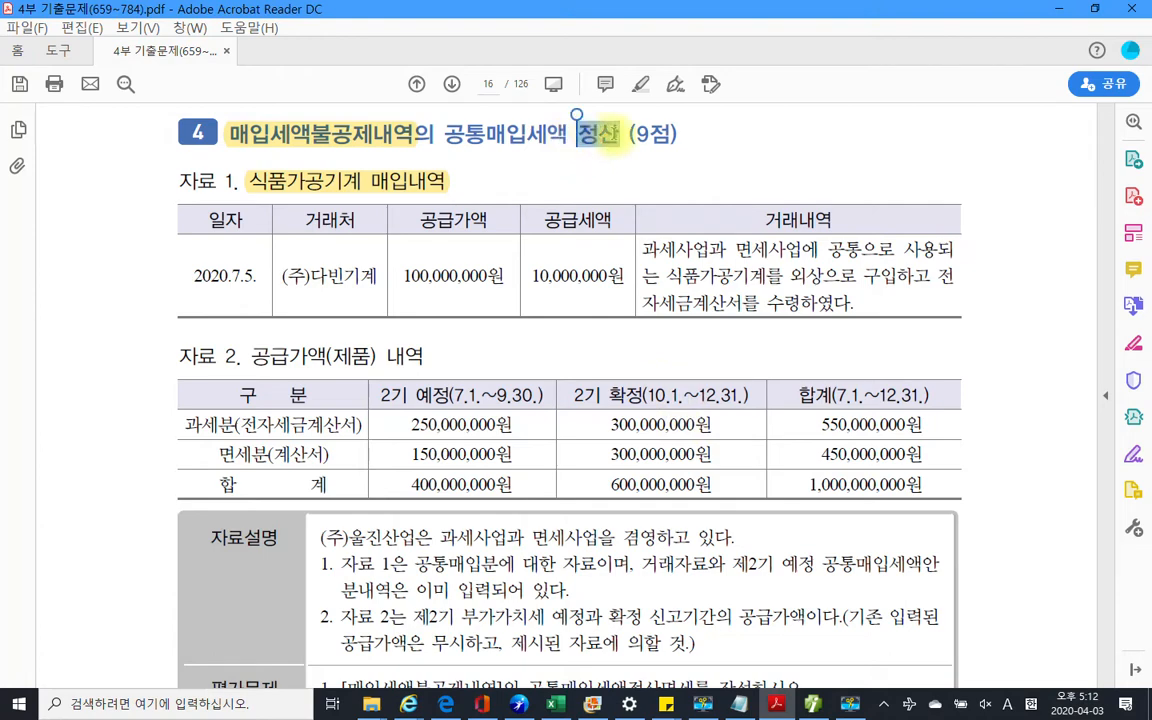
right_click(602, 135)
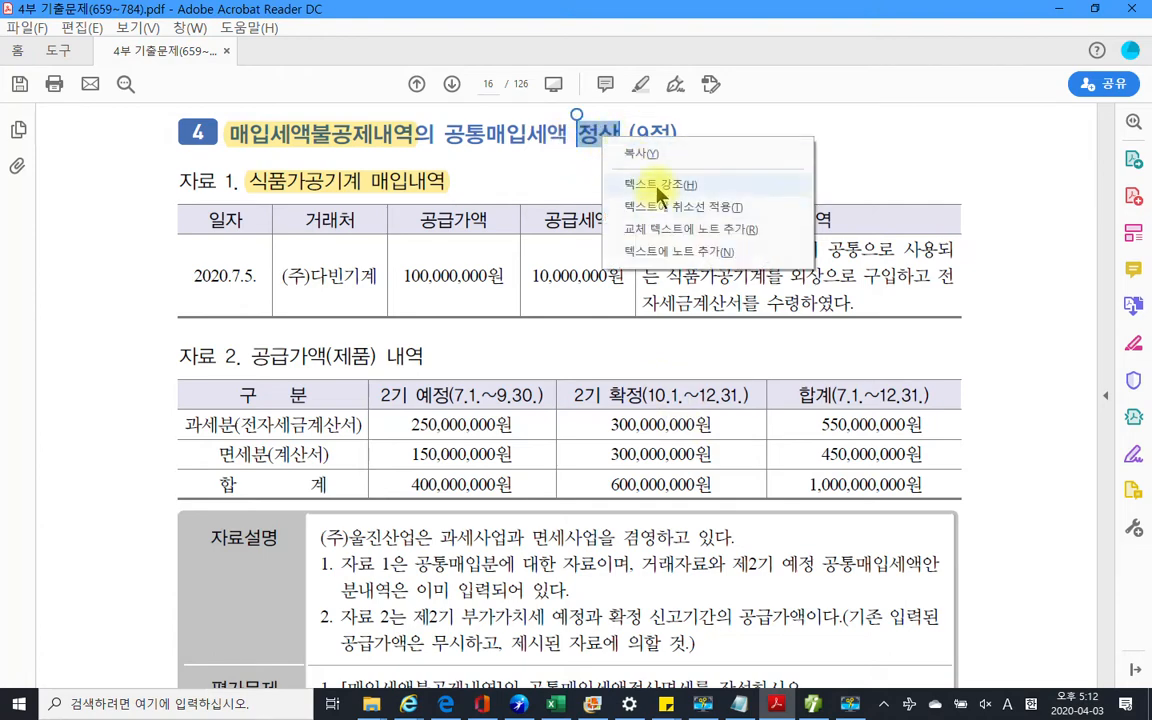
click(657, 186)
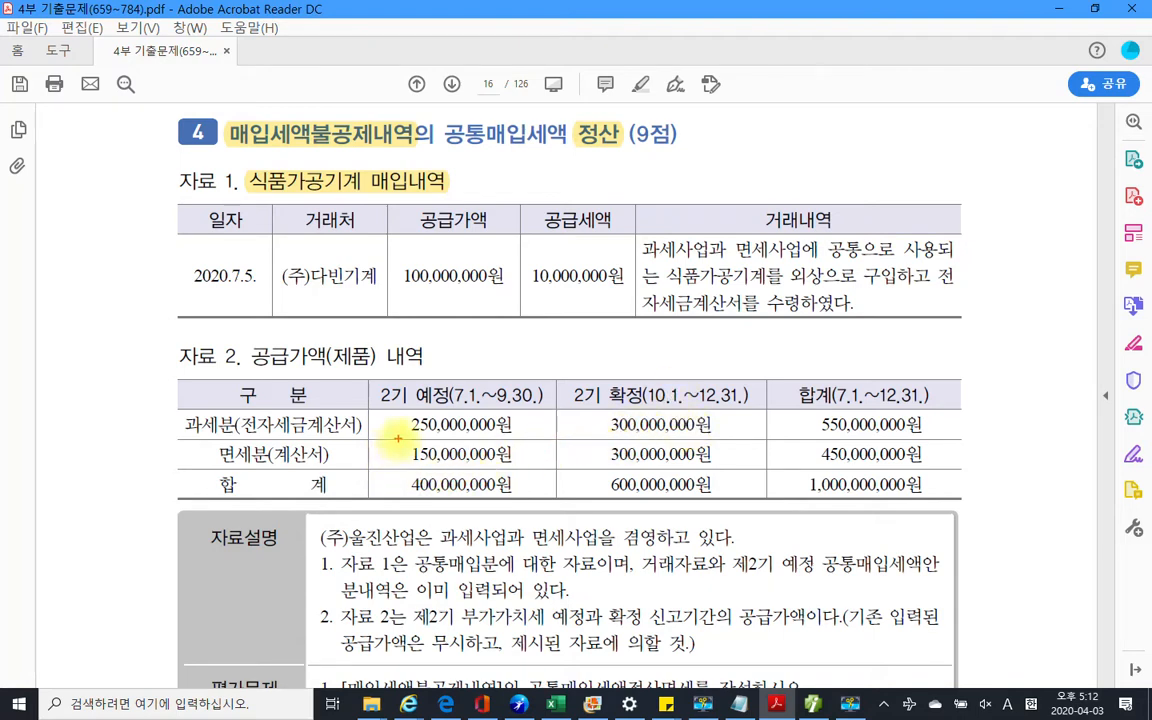
drag(399, 436, 518, 472)
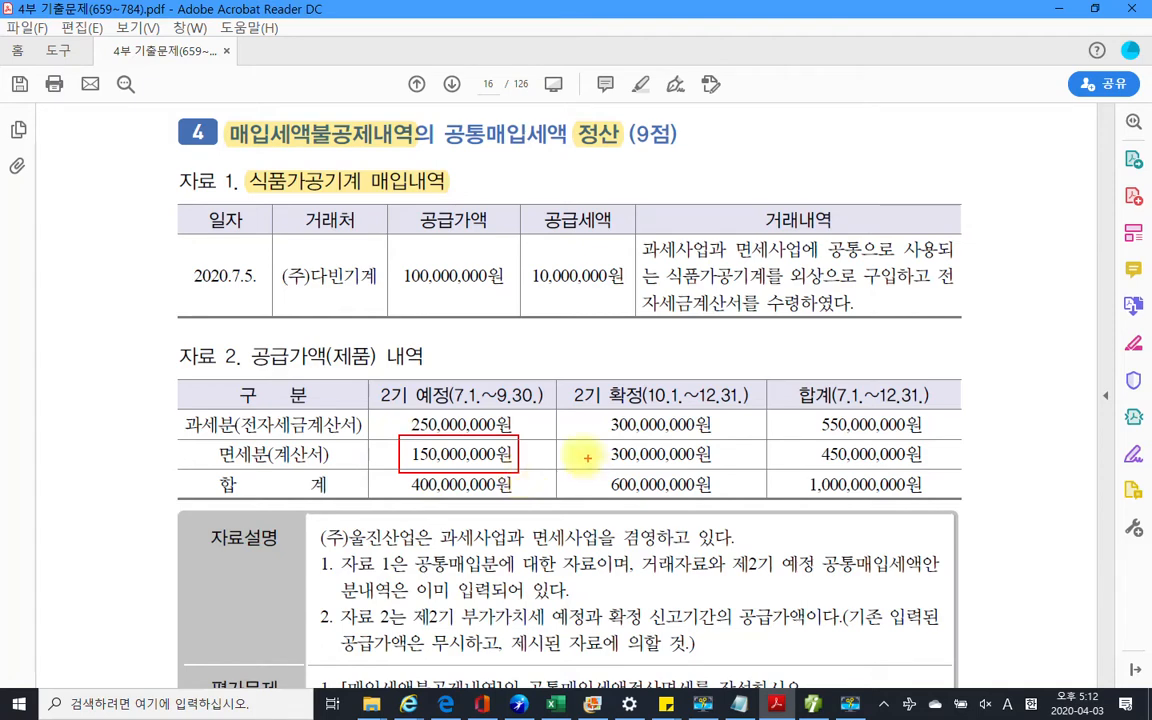
mouse_move(570, 440)
mouse_down()
mouse_move(597, 458)
mouse_move(733, 471)
mouse_up()
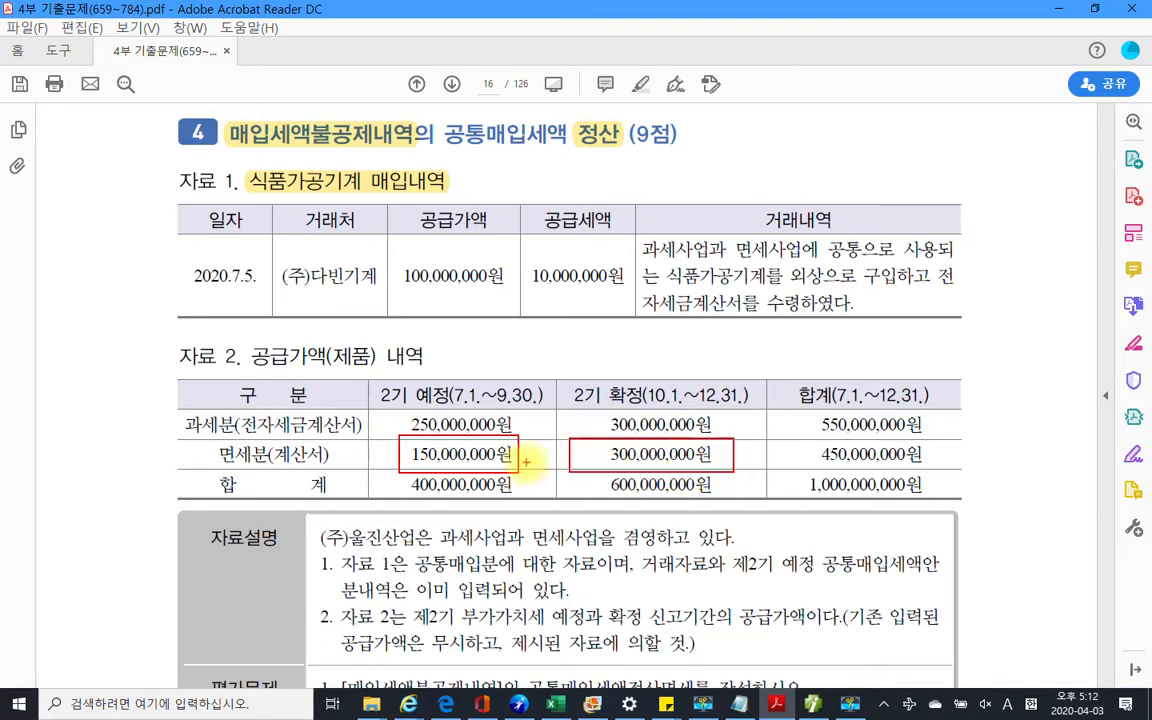
drag(525, 454, 570, 454)
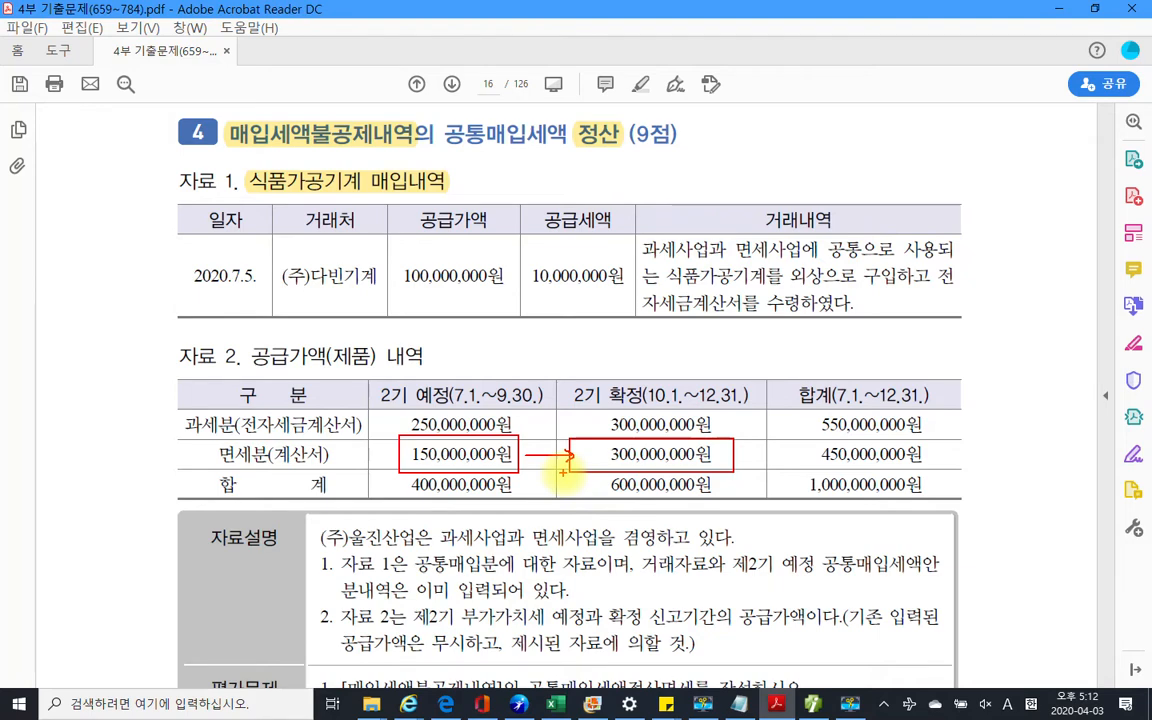
drag(365, 409, 450, 408)
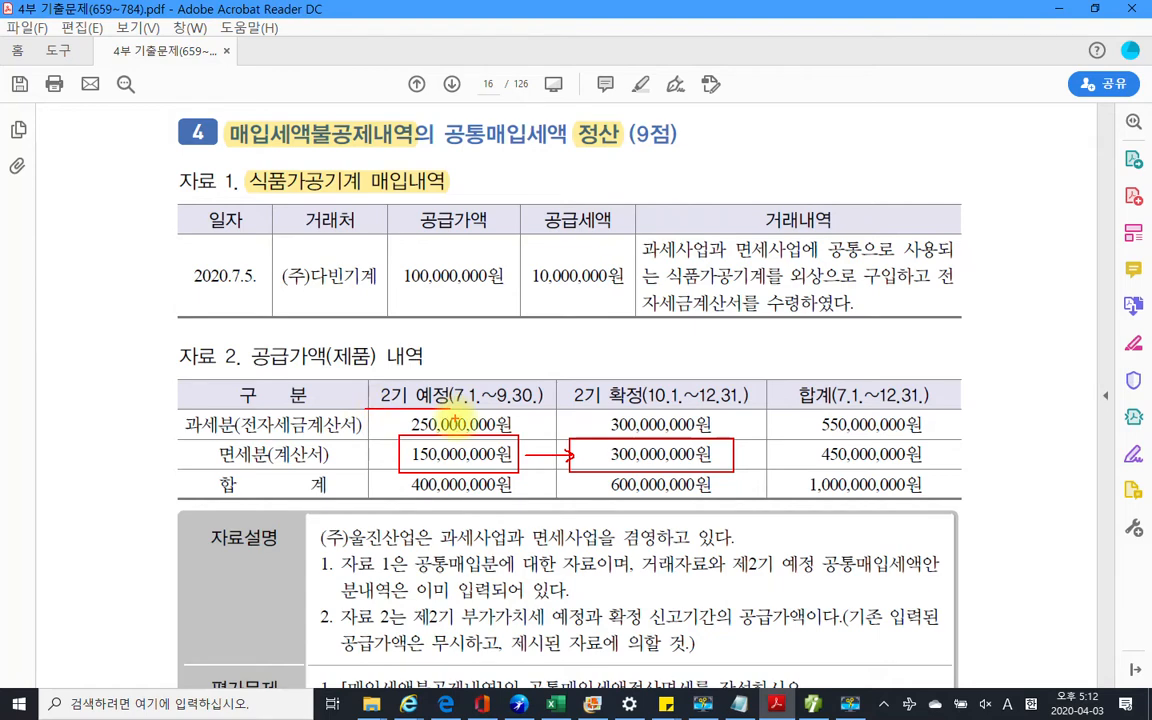
drag(412, 358, 446, 397)
drag(478, 332, 474, 405)
drag(508, 320, 508, 351)
drag(508, 317, 532, 317)
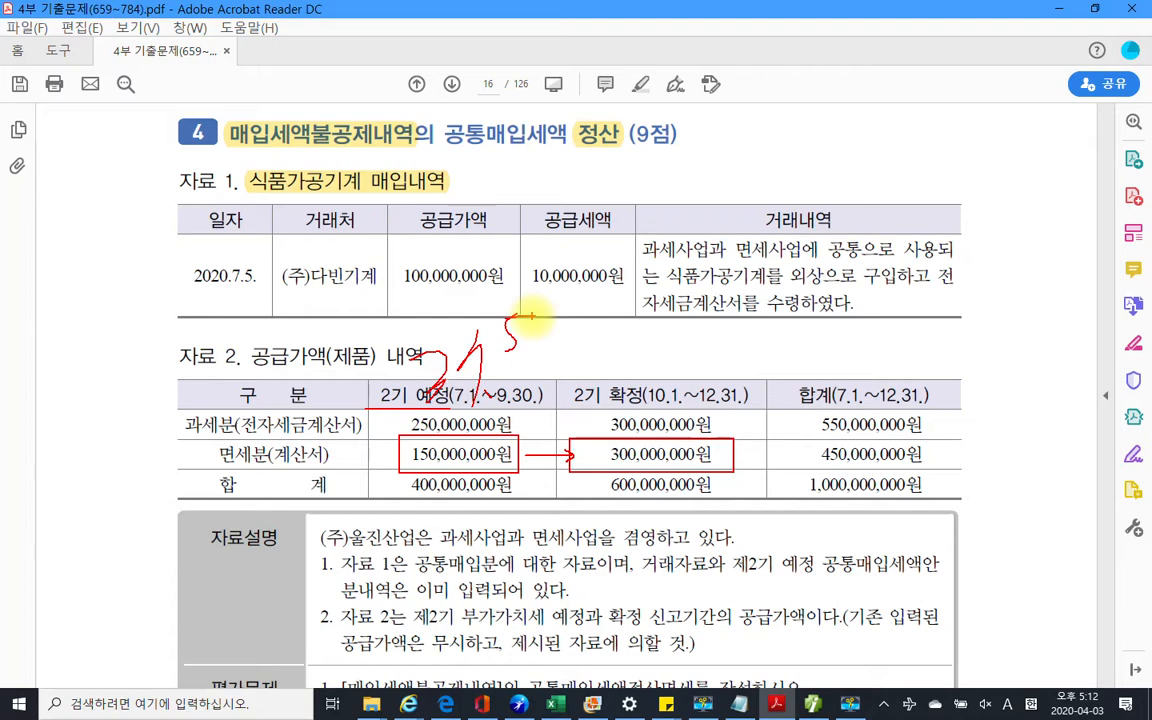
drag(406, 348, 446, 413)
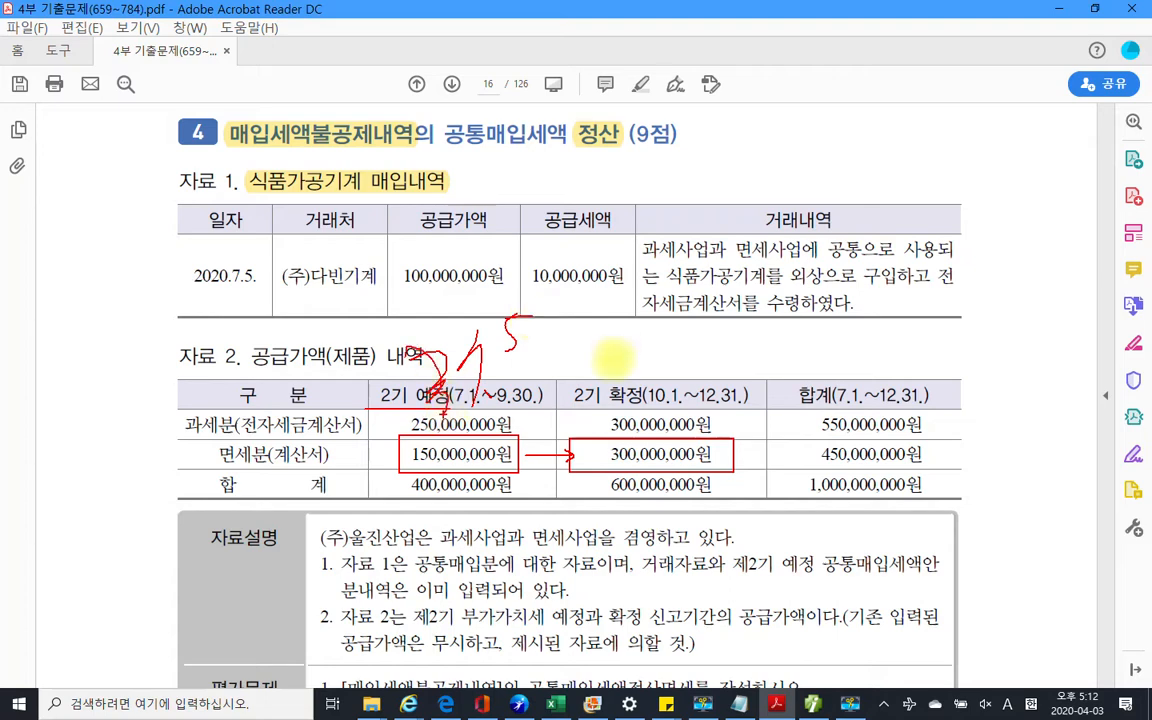
drag(630, 338, 622, 403)
mouse_move(614, 373)
mouse_down()
mouse_move(668, 355)
mouse_move(655, 364)
mouse_up()
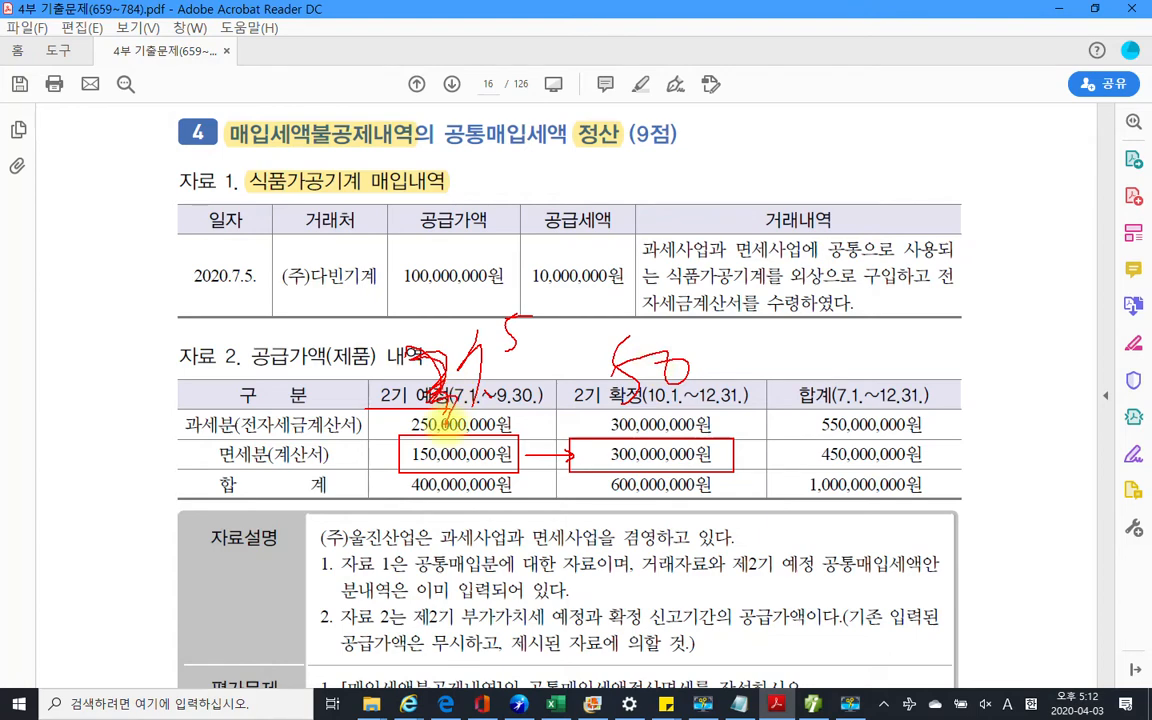
key(Escape)
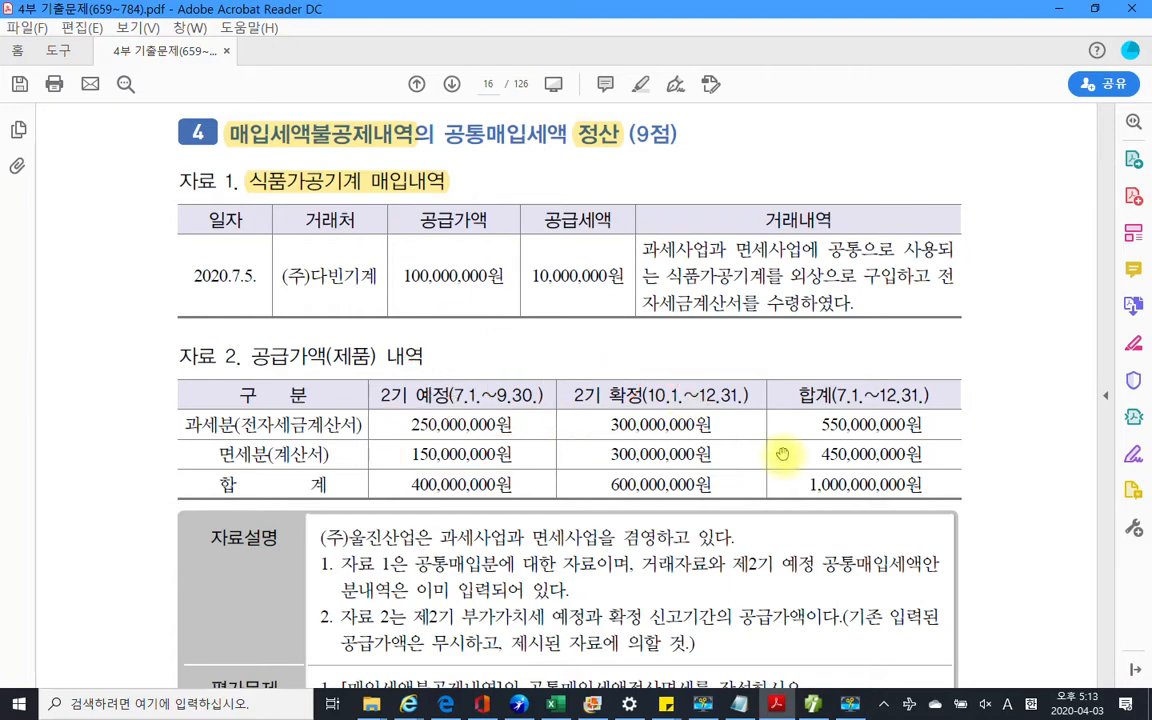
Highlight the phrase 이미 입력되어 있다. in the 자료설명 box in yellow
scroll(640, 410, down, 3)
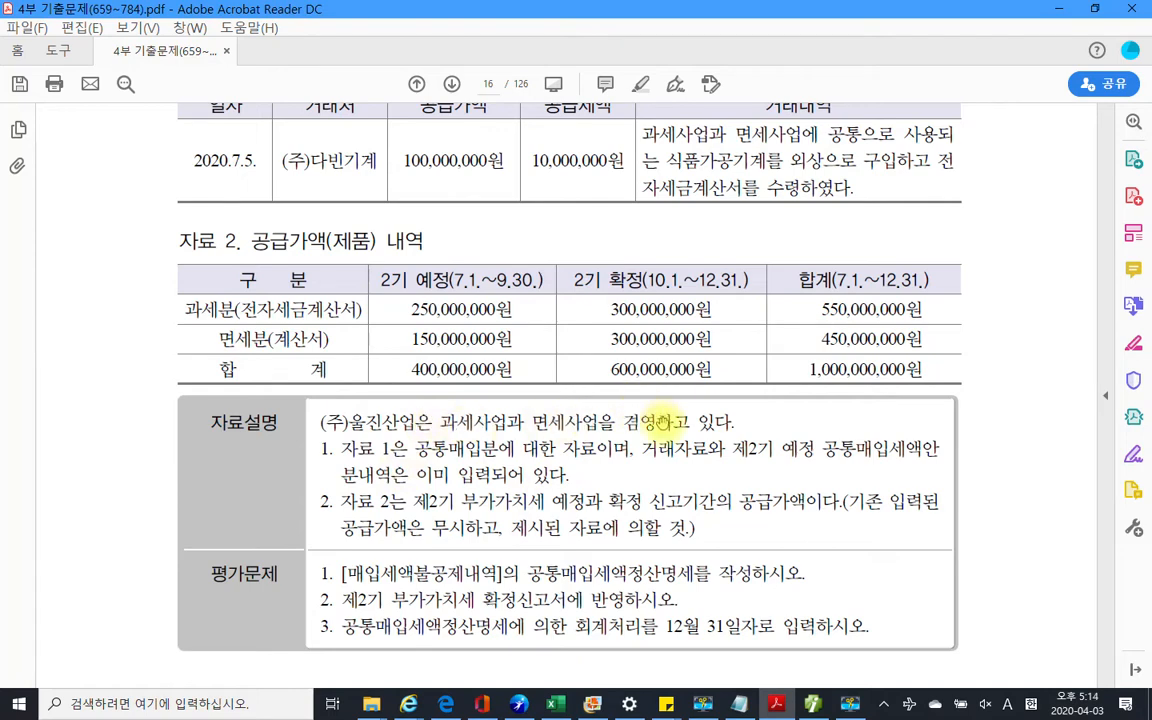
drag(736, 422, 350, 421)
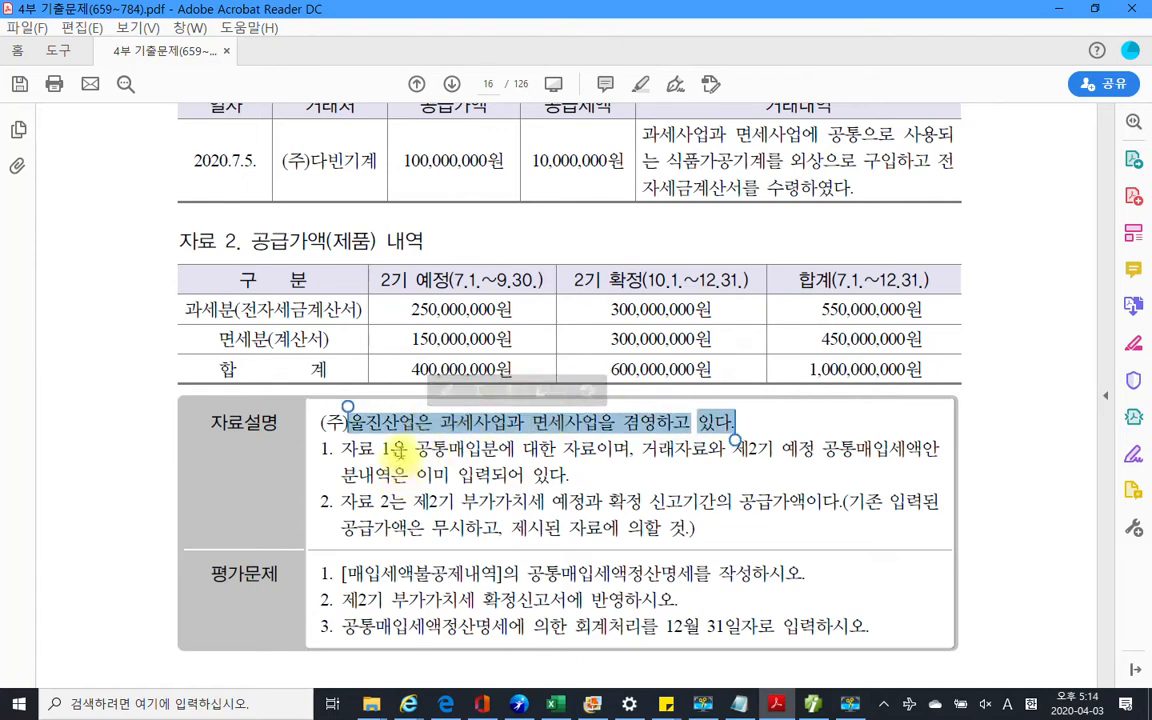
click(397, 452)
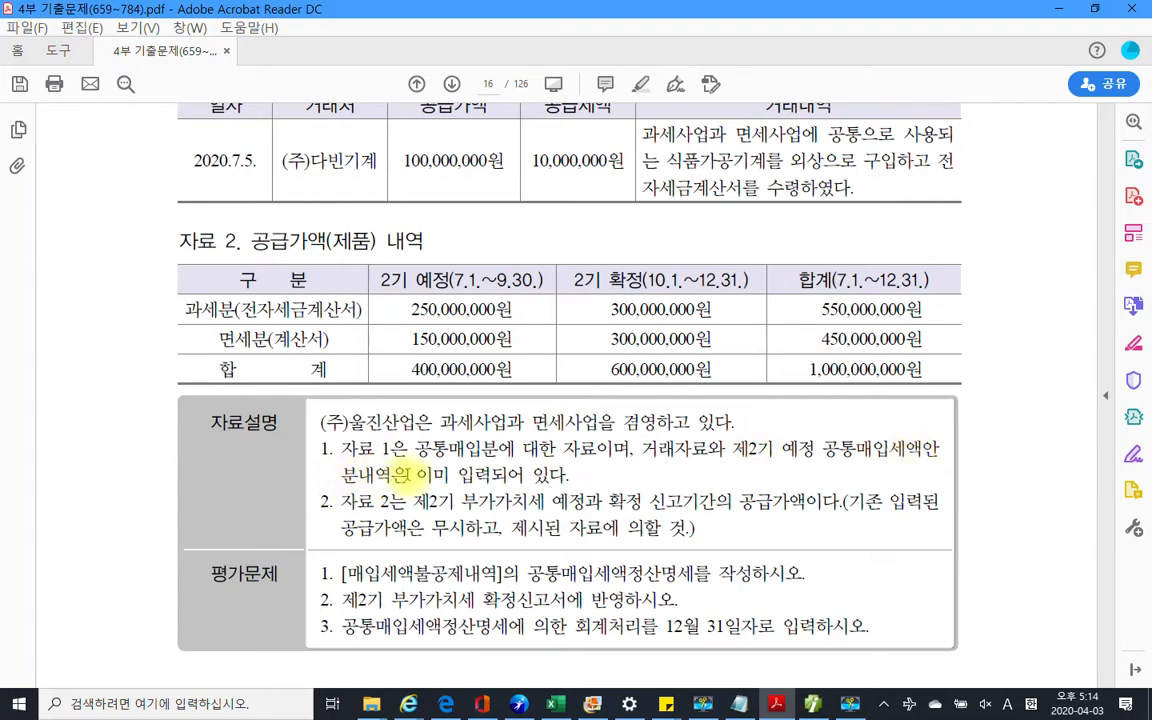
drag(416, 477, 518, 488)
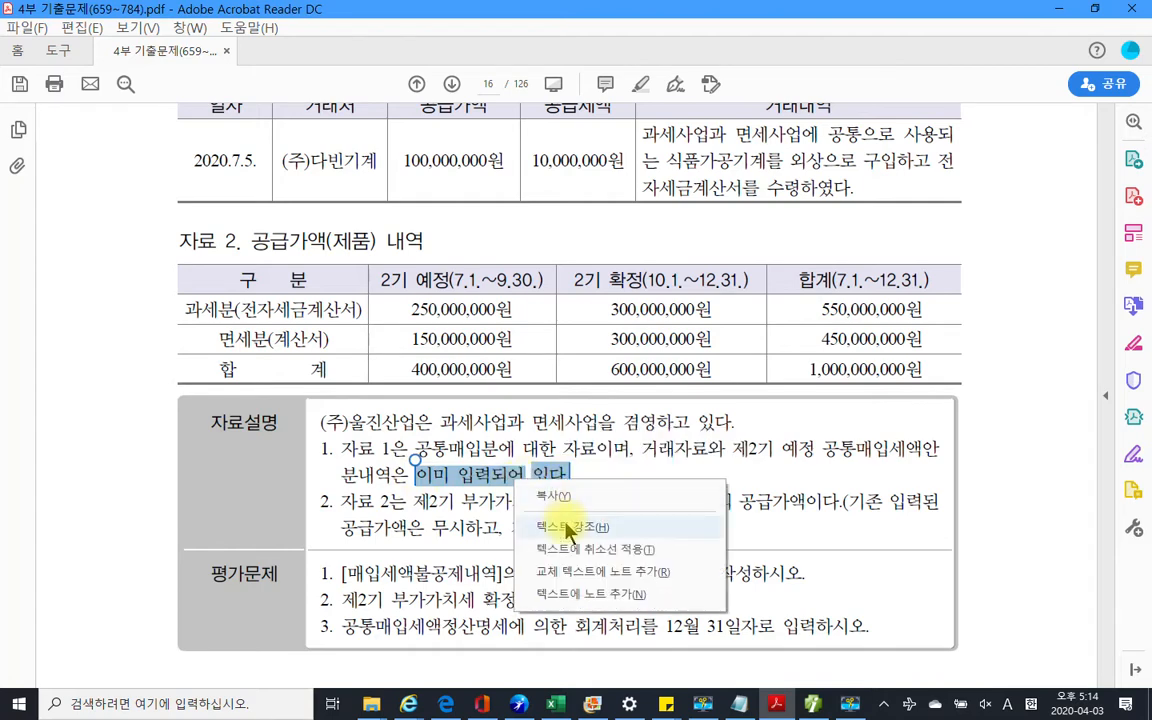
click(532, 462)
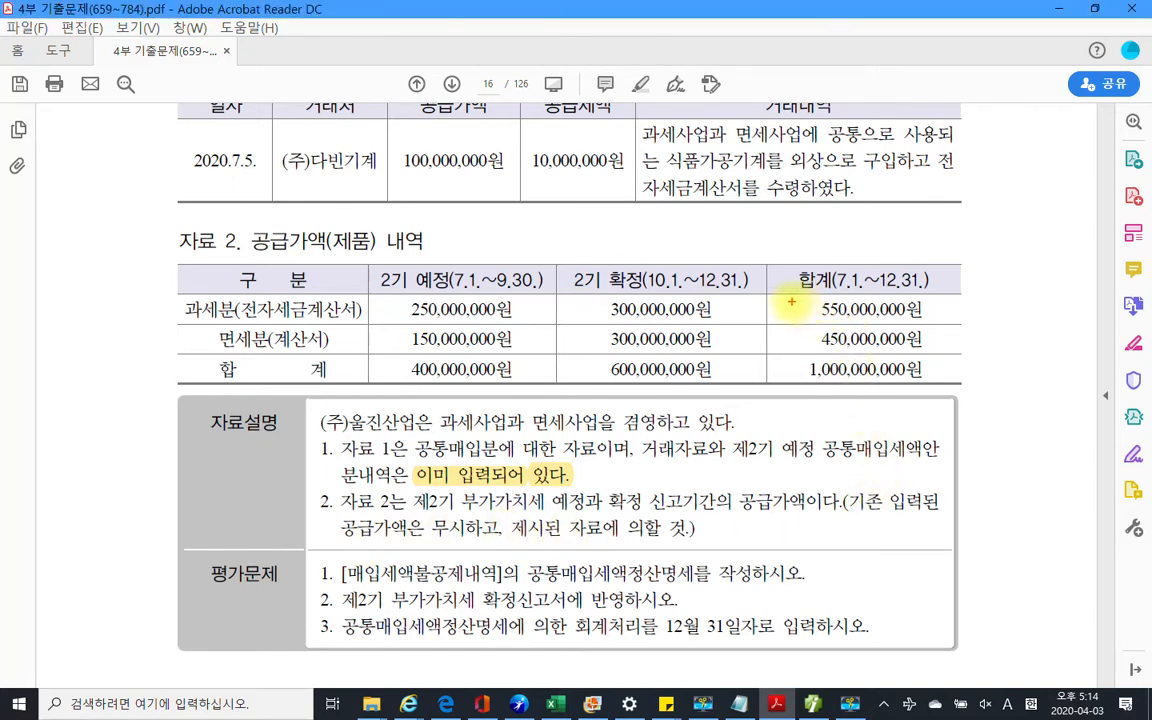
Mark the 합계 totals 1,000,000,000원 and 450,000,000원 and task 1 in red, then clear the marks
drag(777, 268, 976, 385)
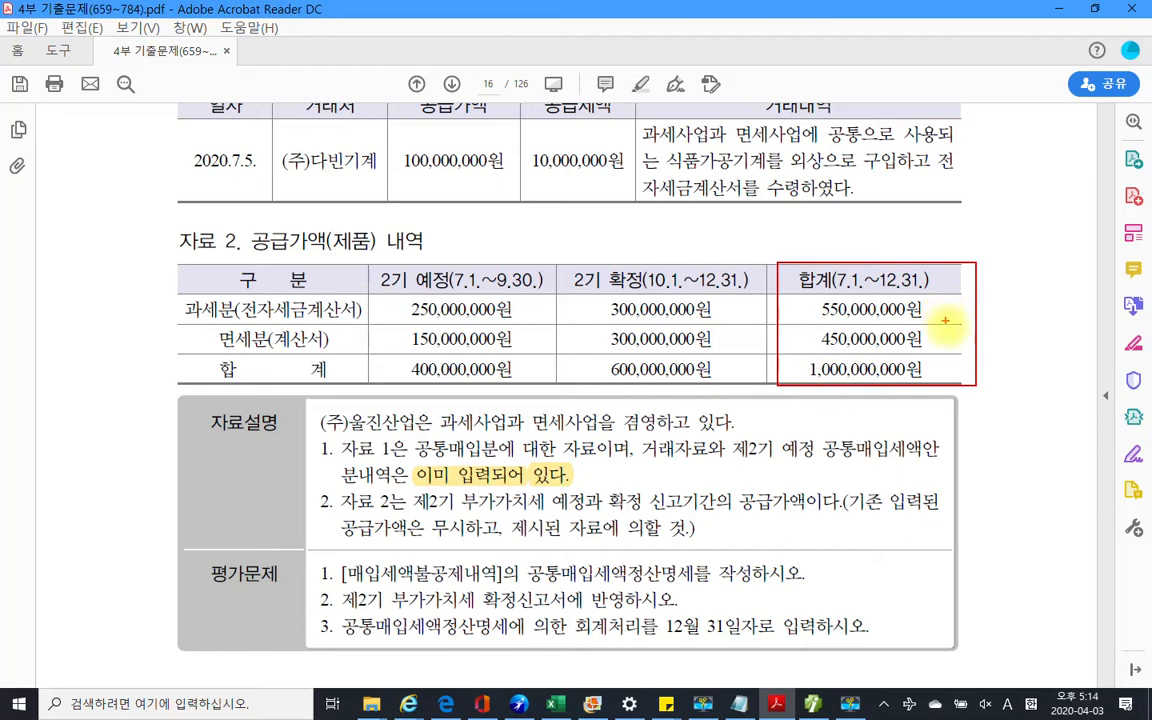
mouse_move(801, 355)
mouse_down()
mouse_move(789, 357)
mouse_move(905, 394)
mouse_move(951, 357)
mouse_move(829, 353)
mouse_up()
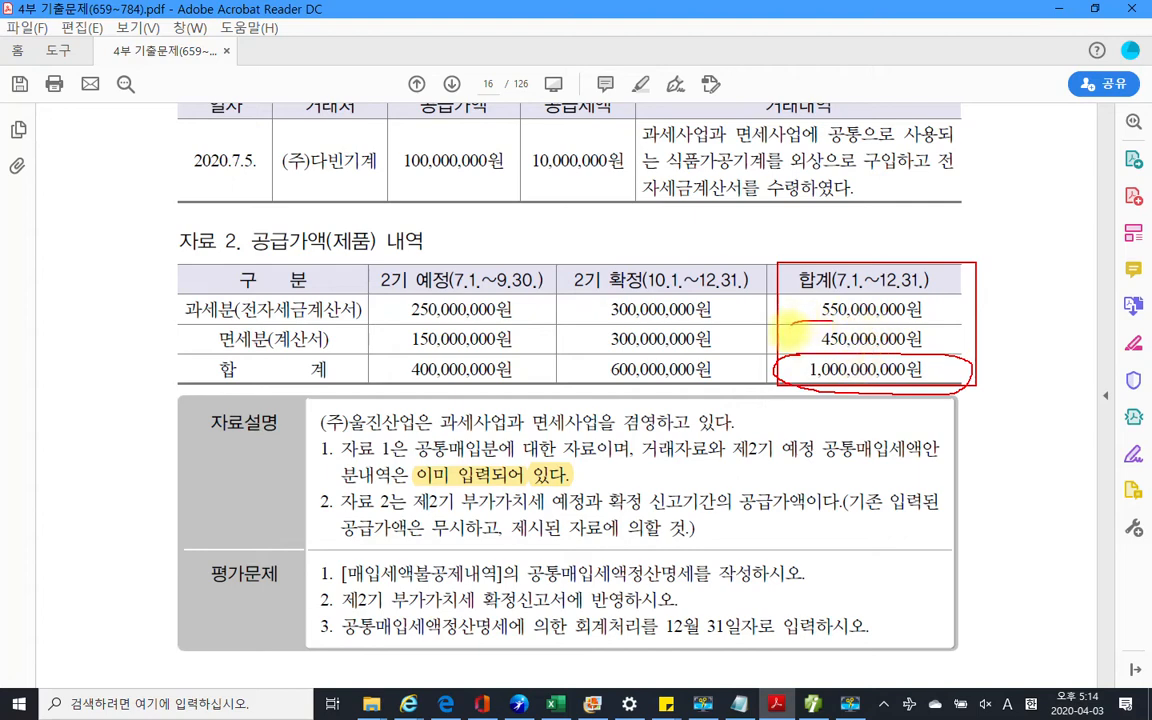
mouse_move(865, 322)
mouse_down()
mouse_move(875, 346)
mouse_move(860, 322)
mouse_up()
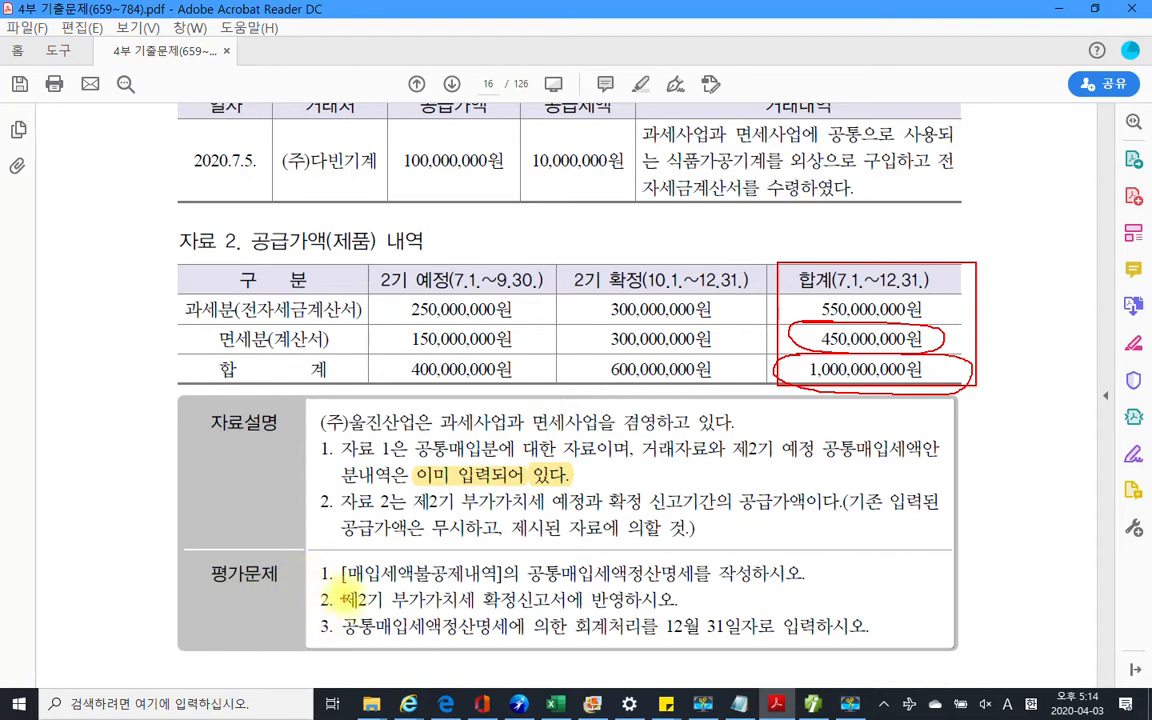
mouse_move(322, 584)
mouse_down()
mouse_move(317, 562)
mouse_move(329, 571)
mouse_move(318, 584)
mouse_move(690, 583)
mouse_up()
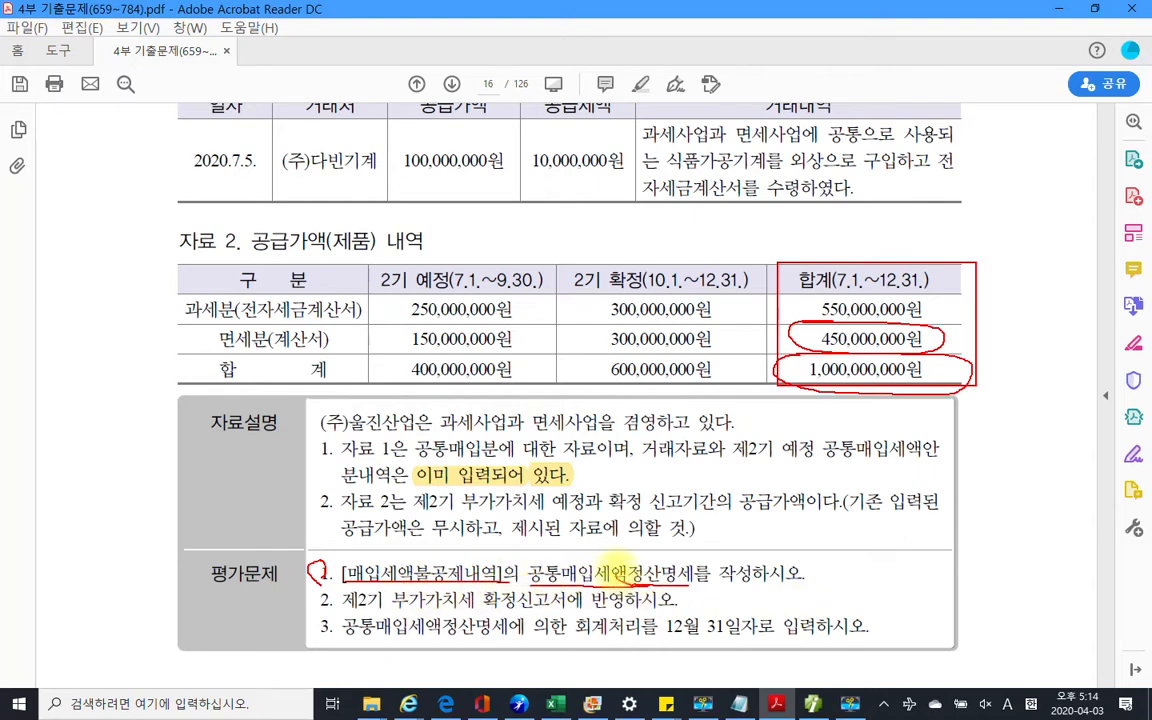
mouse_move(628, 562)
mouse_down()
mouse_move(715, 557)
mouse_move(689, 591)
mouse_up()
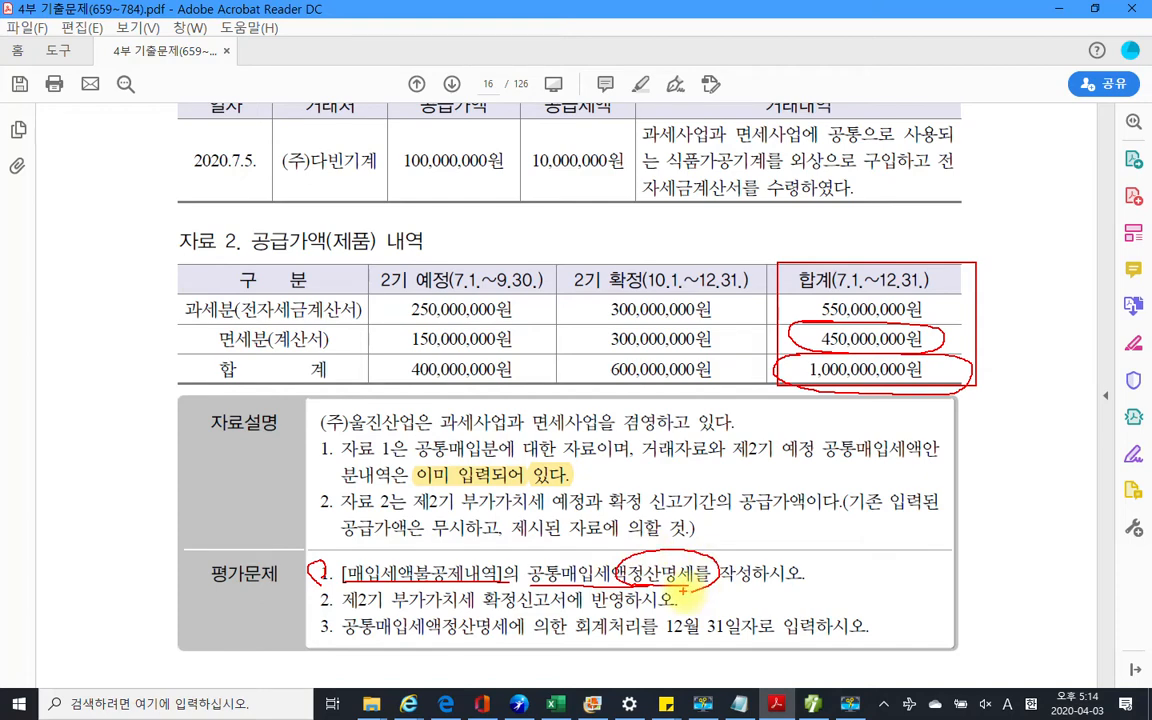
key(Escape)
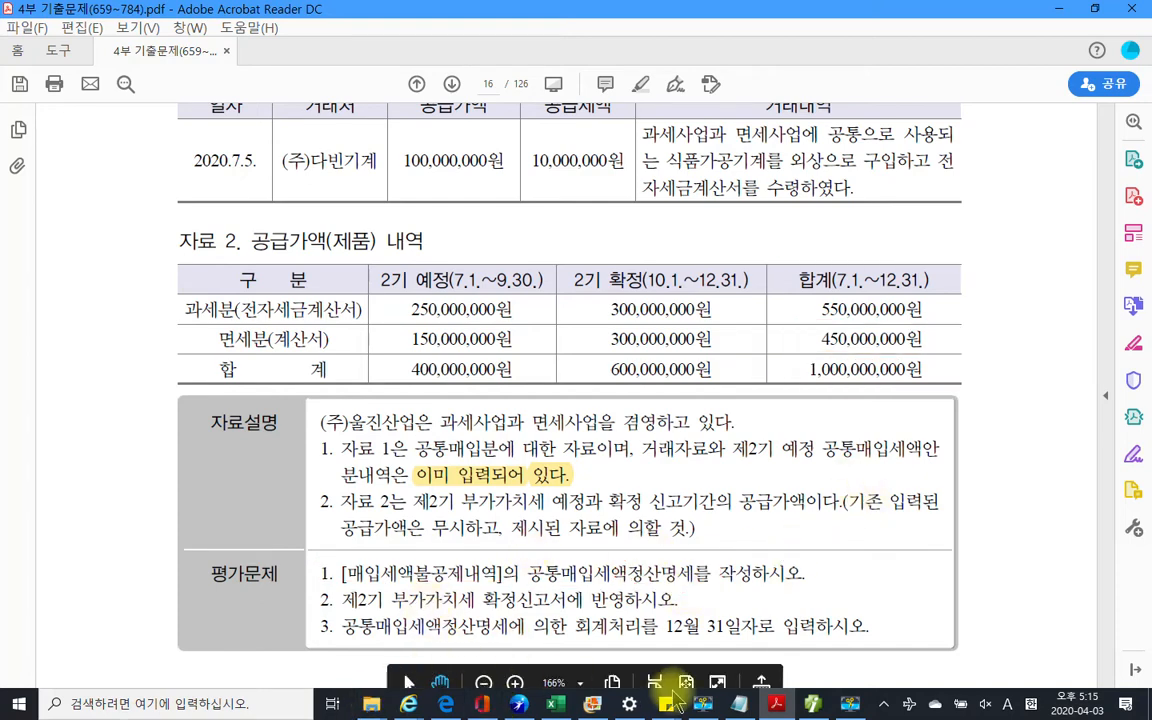
In Smart A, close the 의제매입세액공제신고, 일반전표입력 and 매입매출전표입력 screens
click(812, 703)
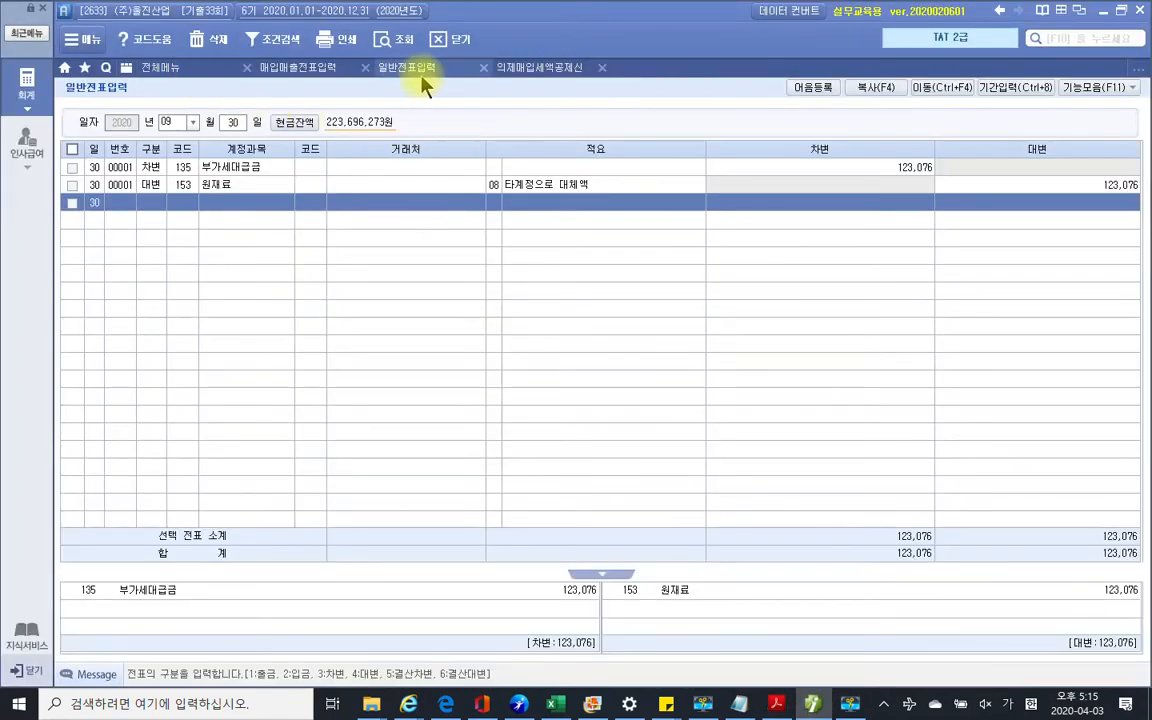
click(602, 68)
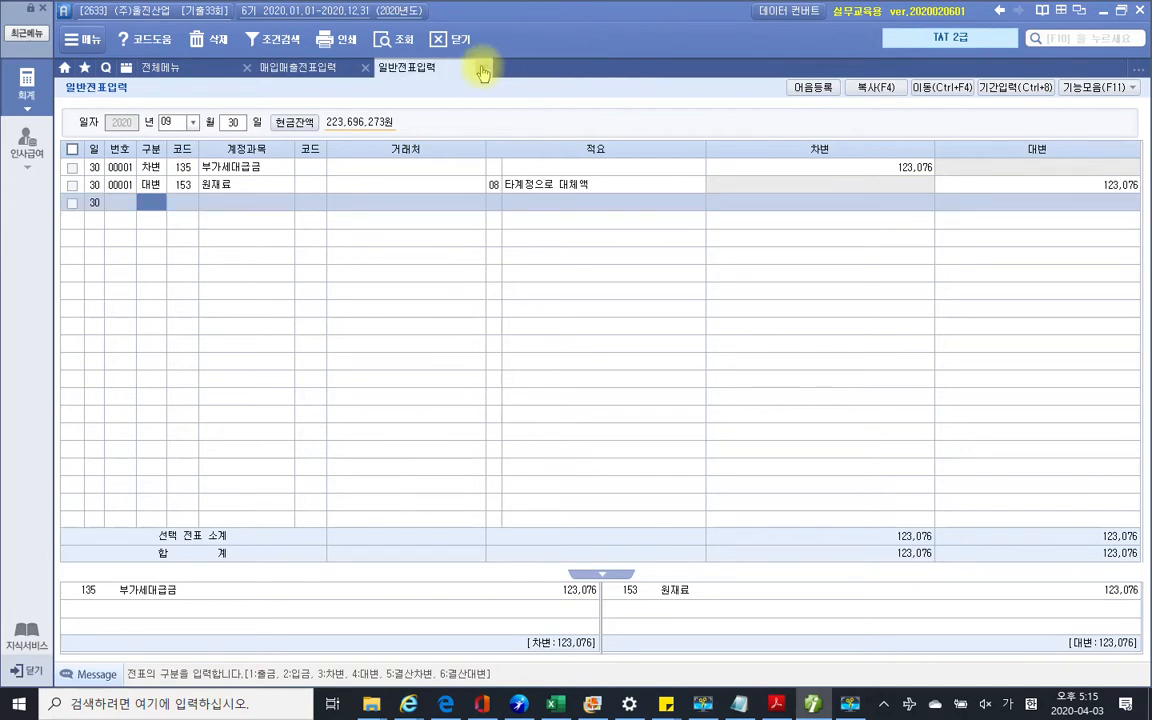
click(484, 68)
click(366, 68)
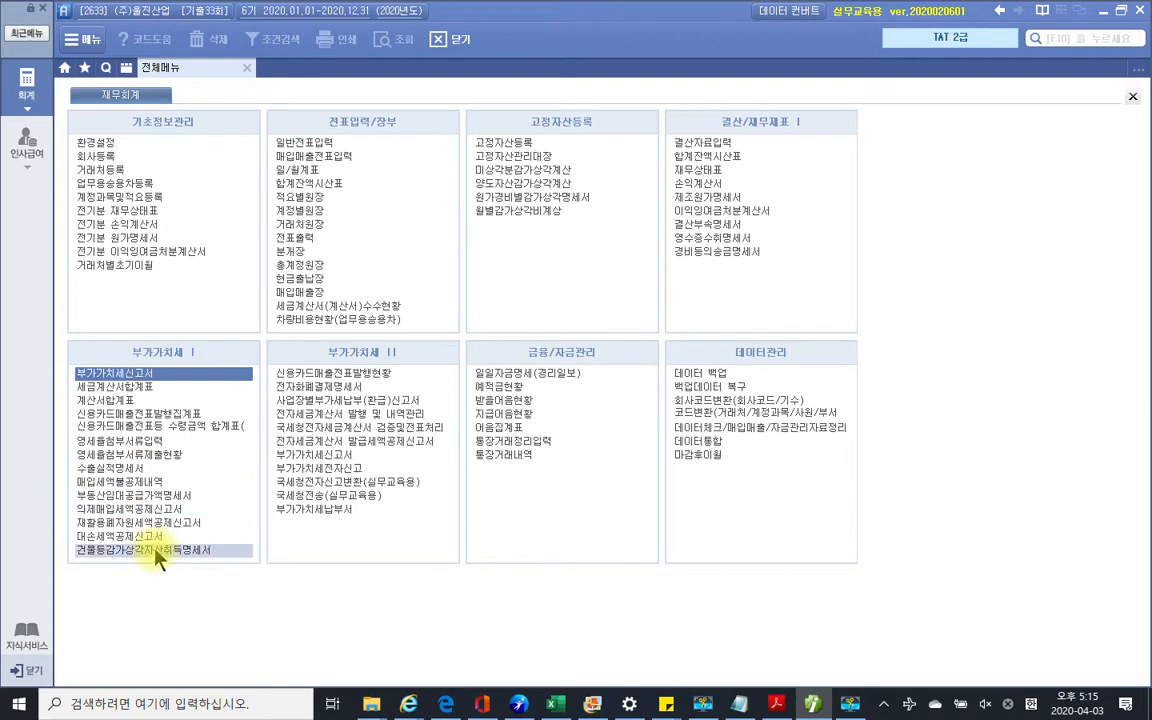
Open 매입세액불공제내역 and review its apportionment and settlement tabs
click(141, 481)
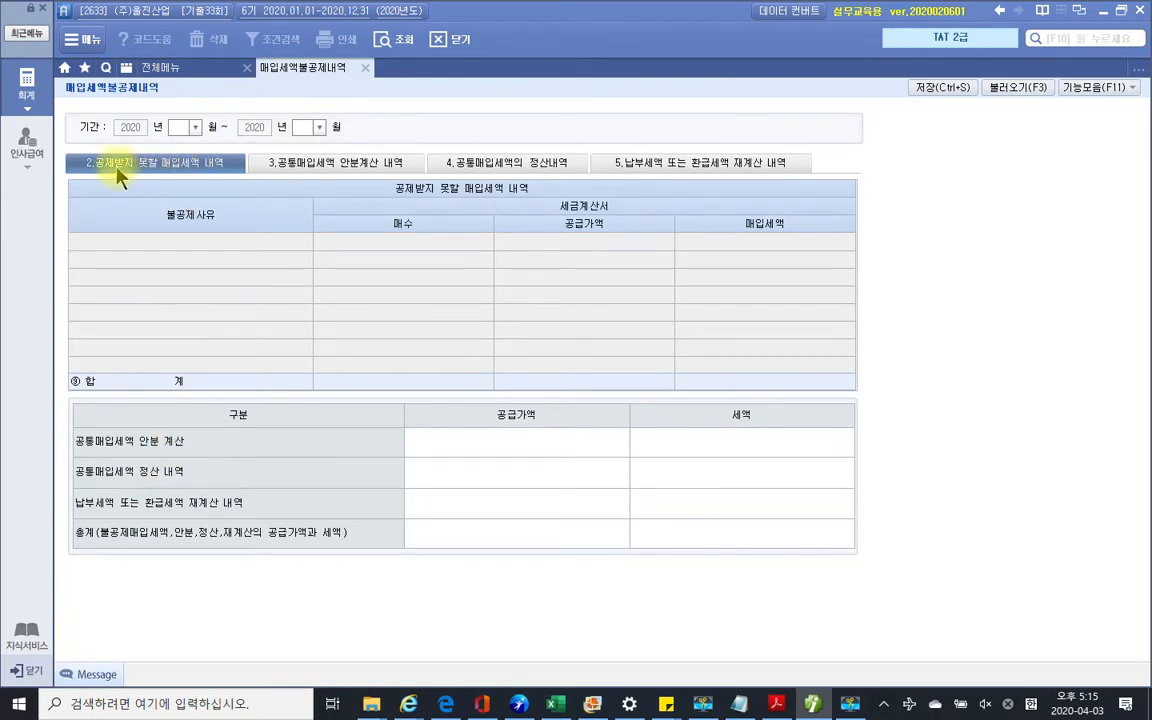
click(322, 170)
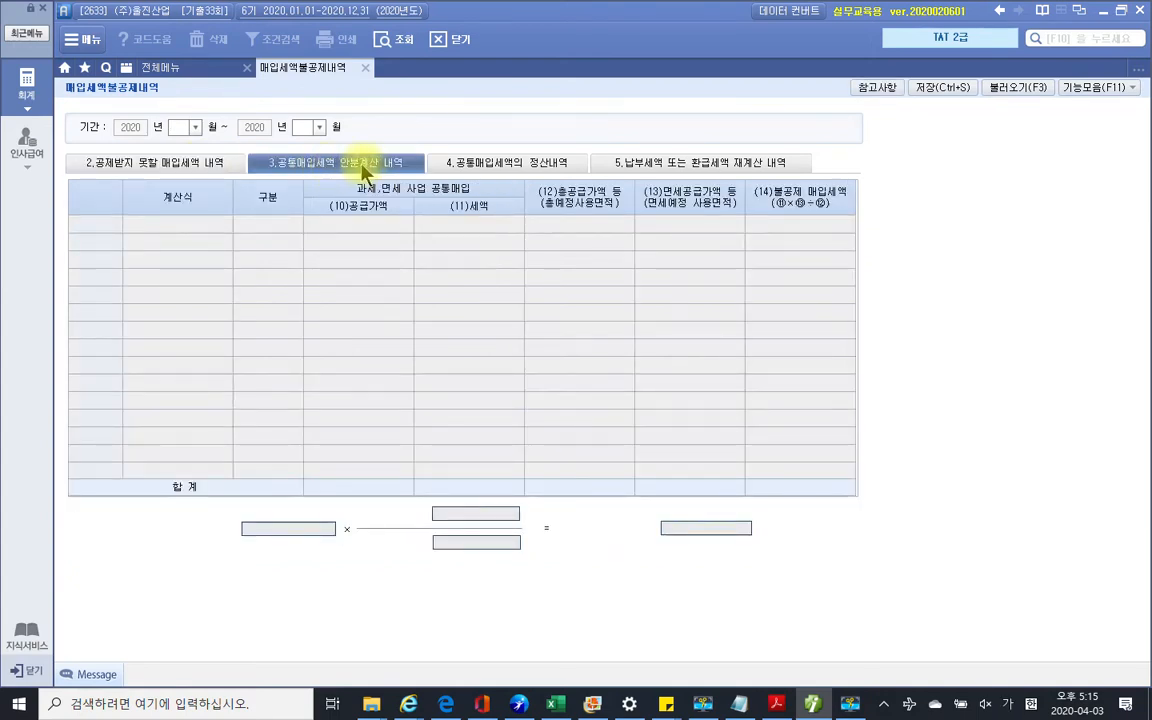
click(494, 170)
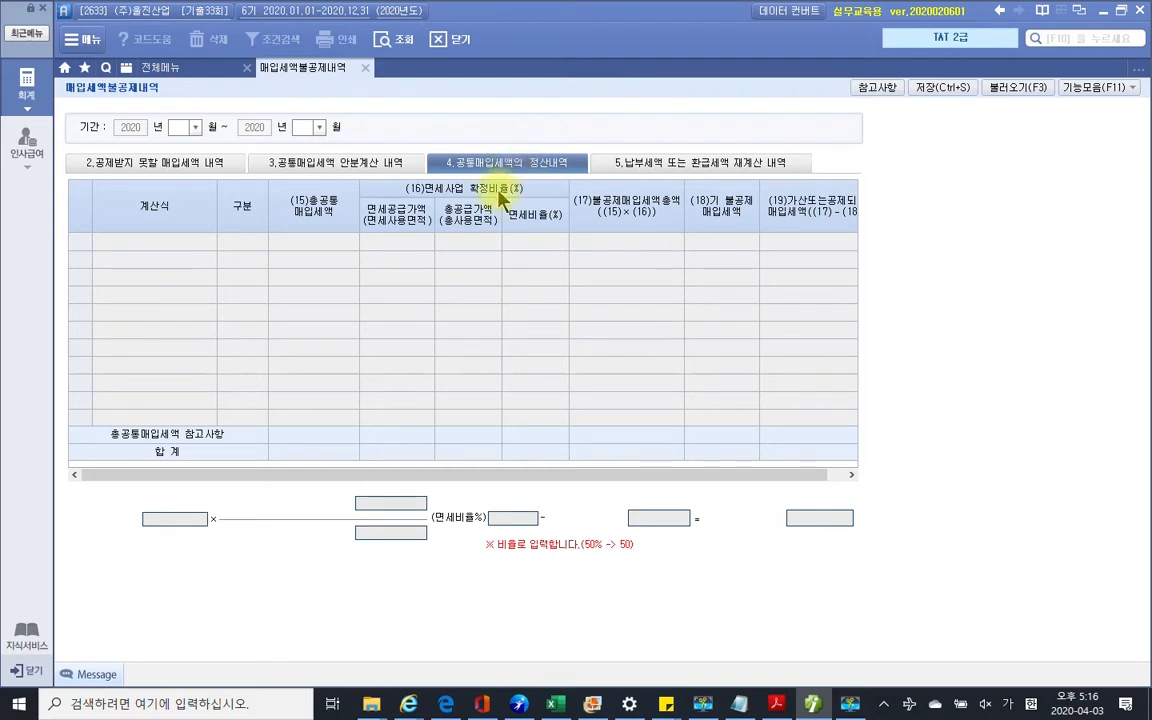
click(327, 162)
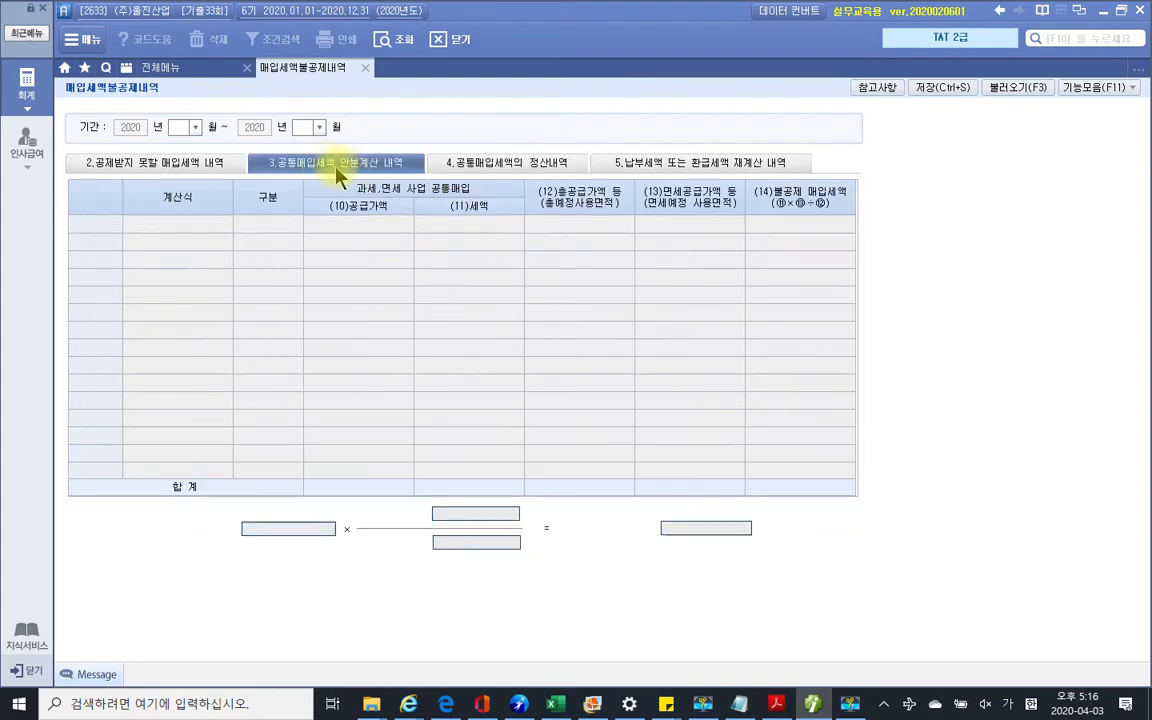
Load saved data for period 07–09 and view row 1's 1.공급가액기준 breakdown (3,750,000)
click(183, 127)
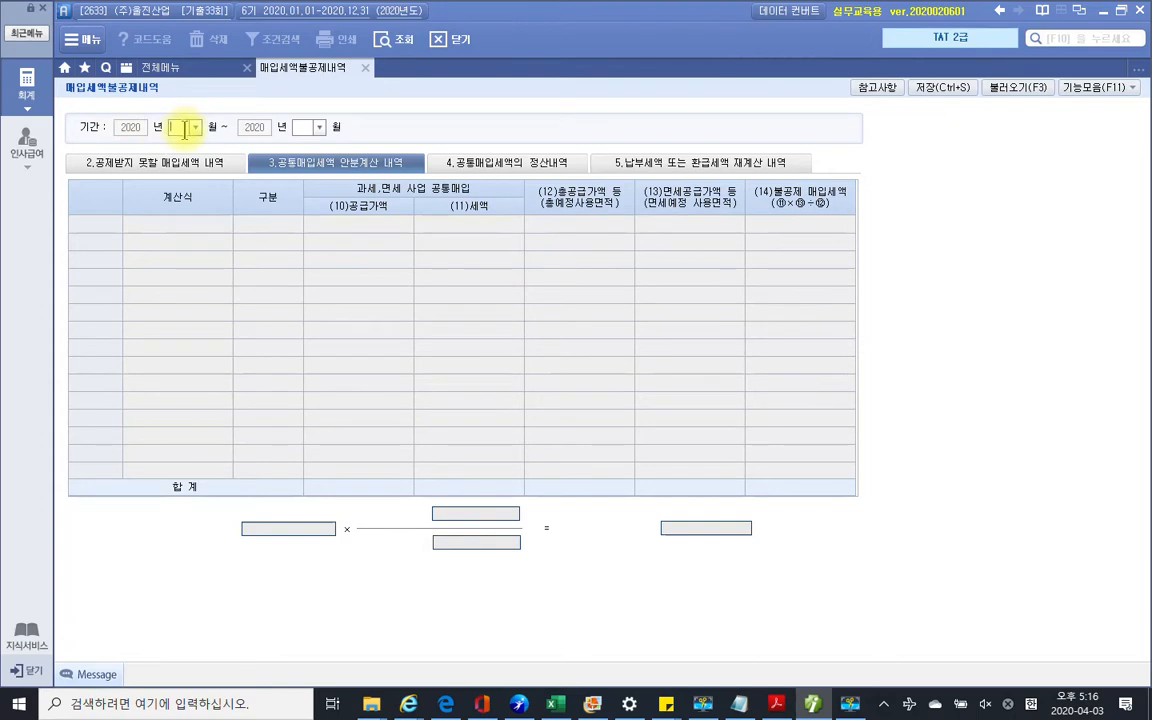
text(7)
key(Return)
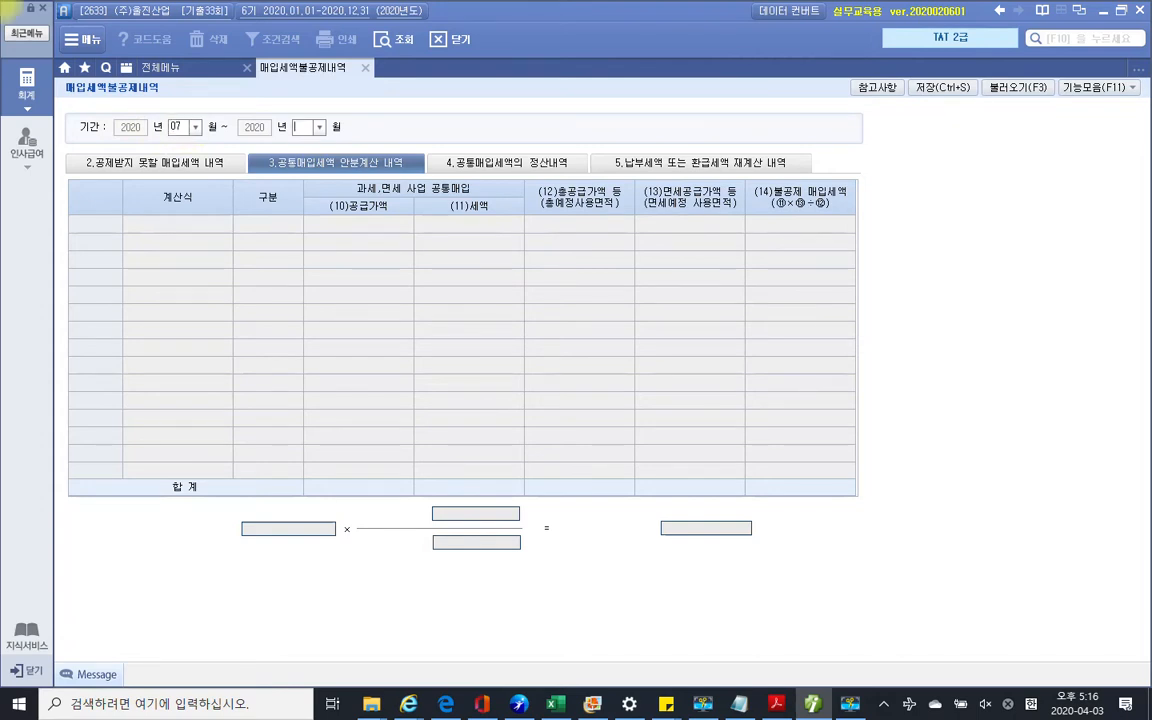
text(9)
key(Return)
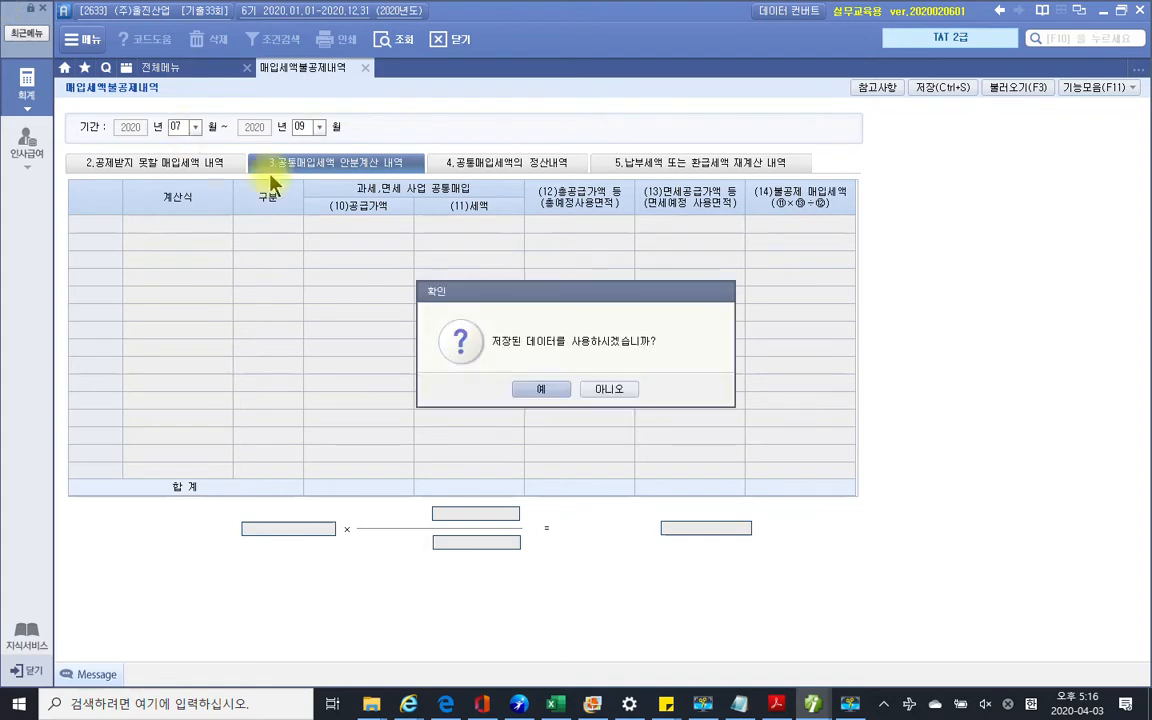
click(545, 390)
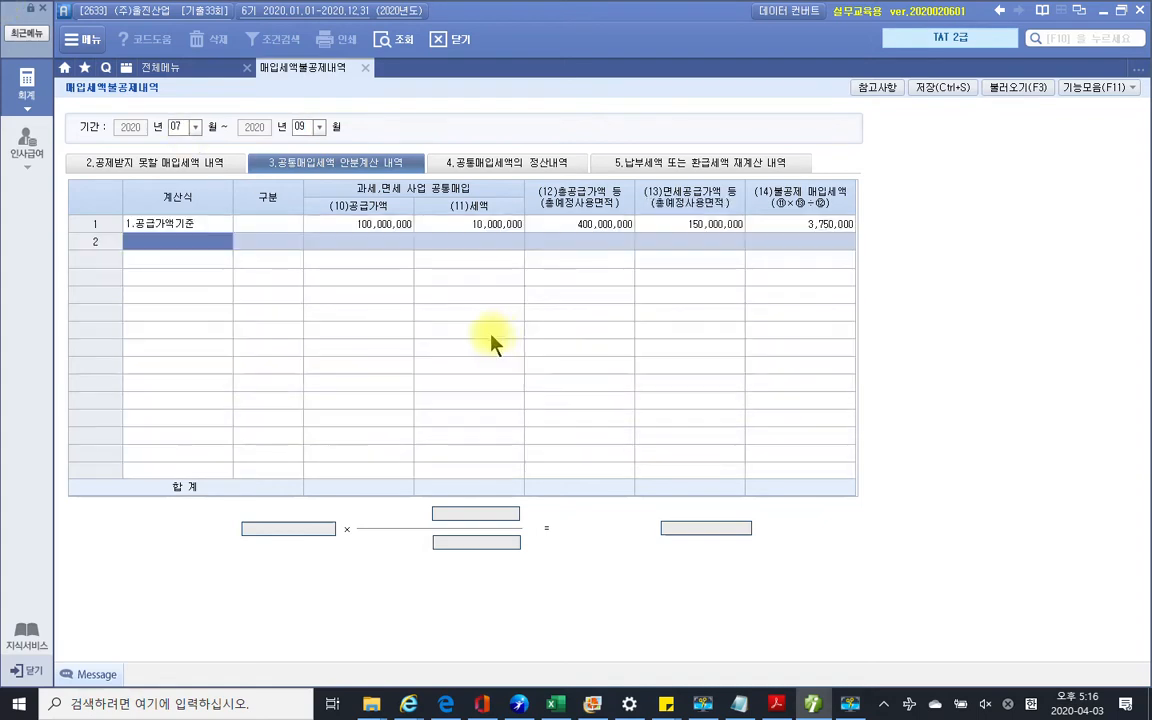
click(195, 228)
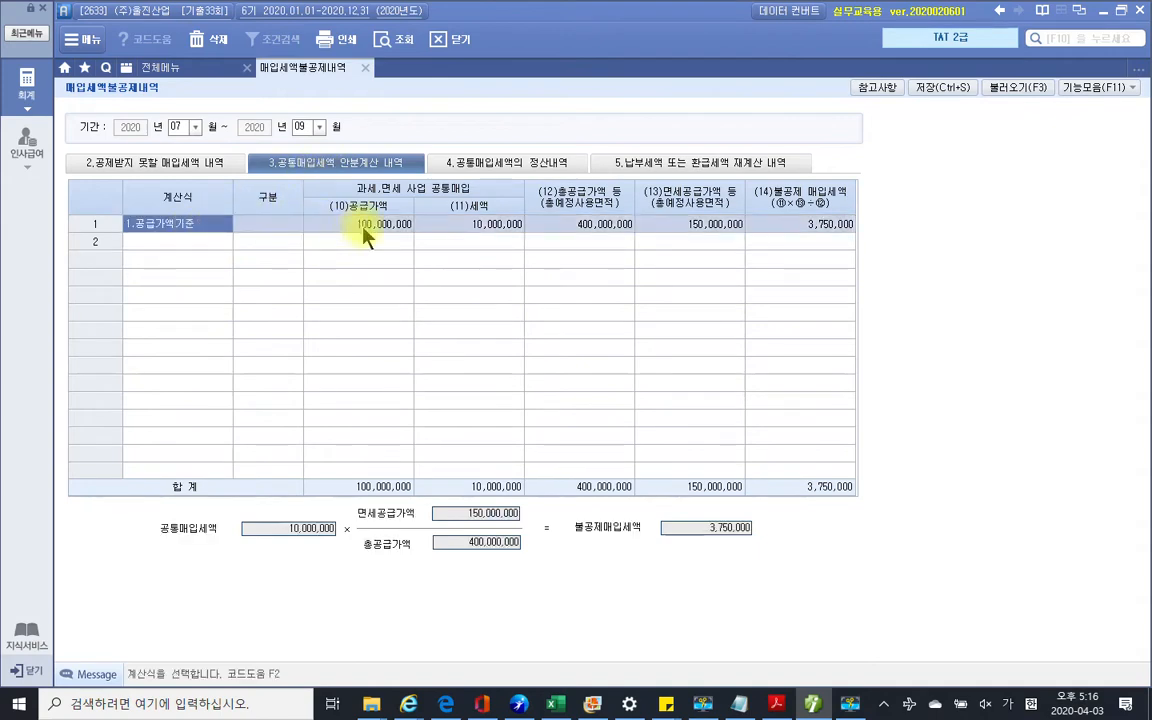
click(776, 704)
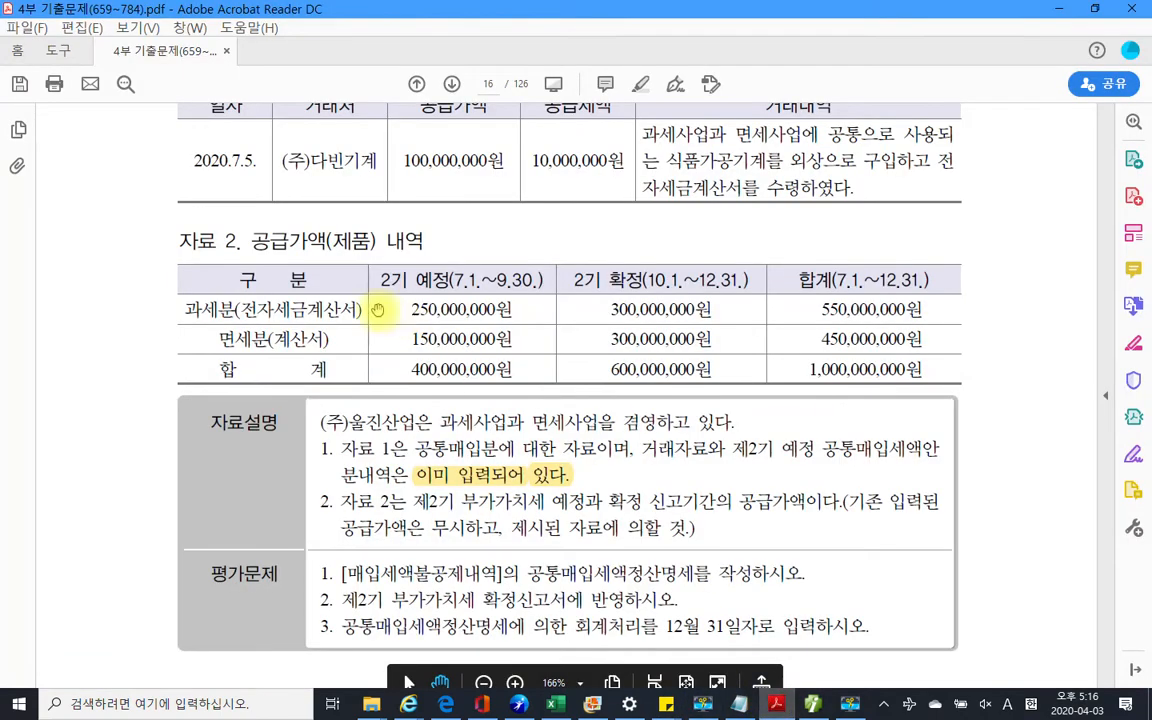
Compare the PDF's 2기 예정 totals, 400,000,000원 and 150,000,000원, with Smart A's apportionment row
mouse_move(354, 268)
mouse_down()
mouse_move(445, 346)
mouse_move(548, 396)
mouse_up()
key(Escape)
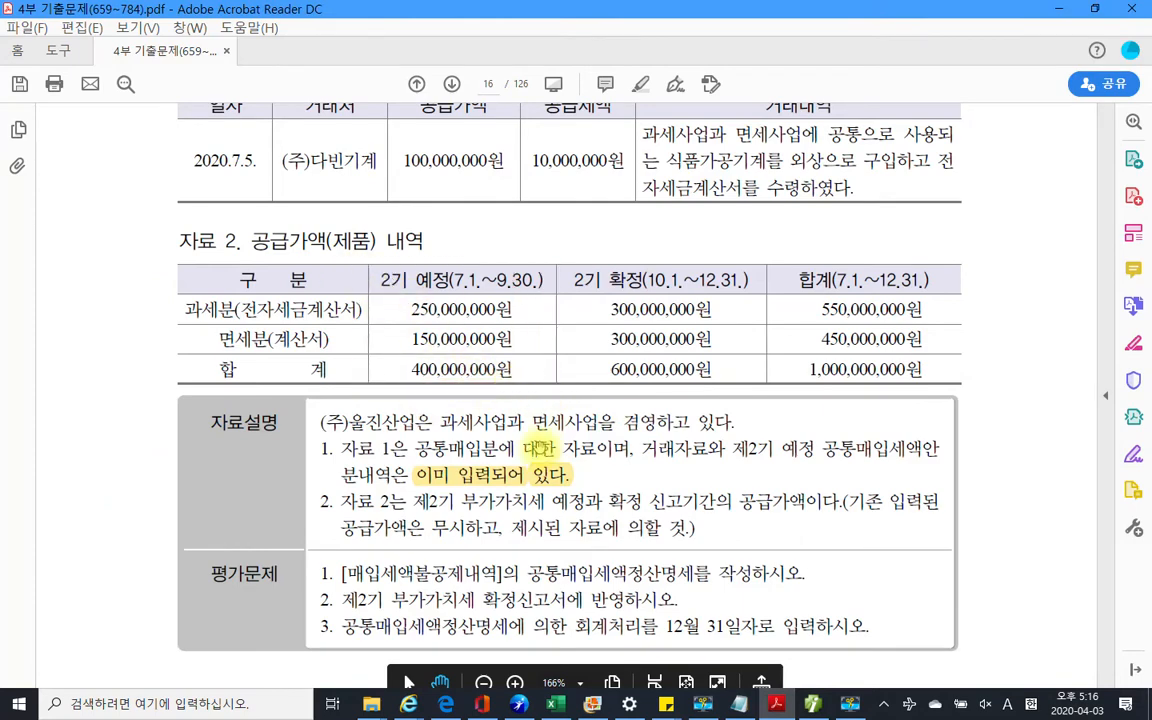
click(824, 708)
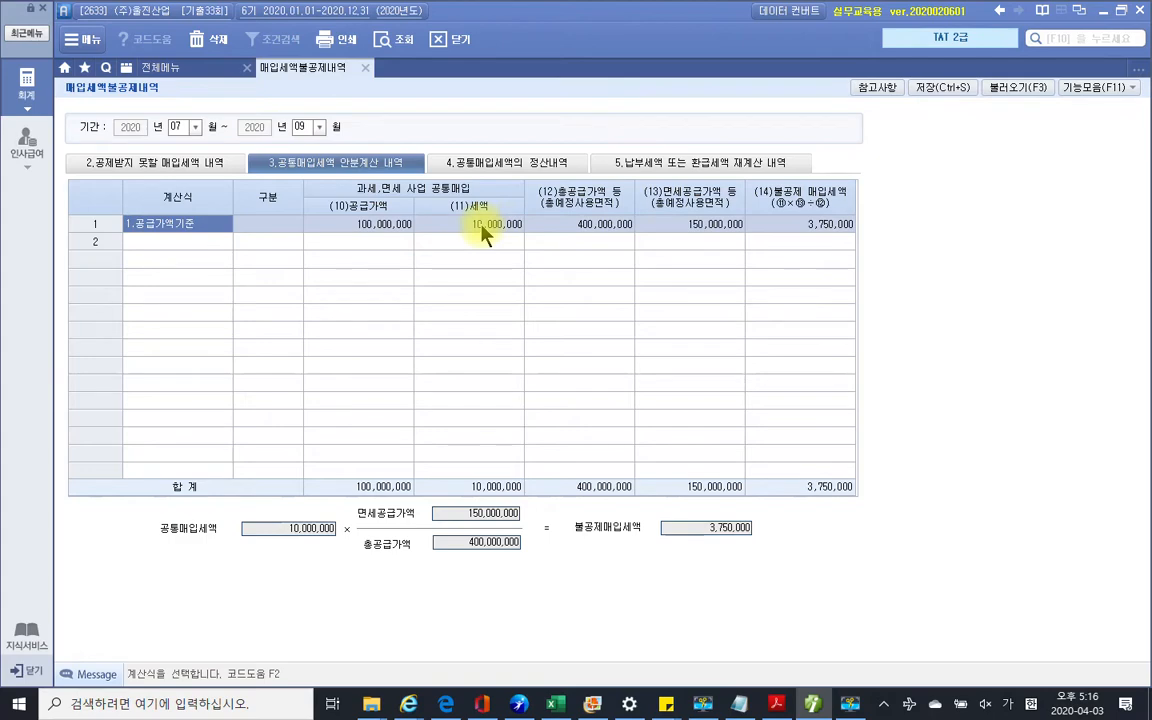
click(775, 704)
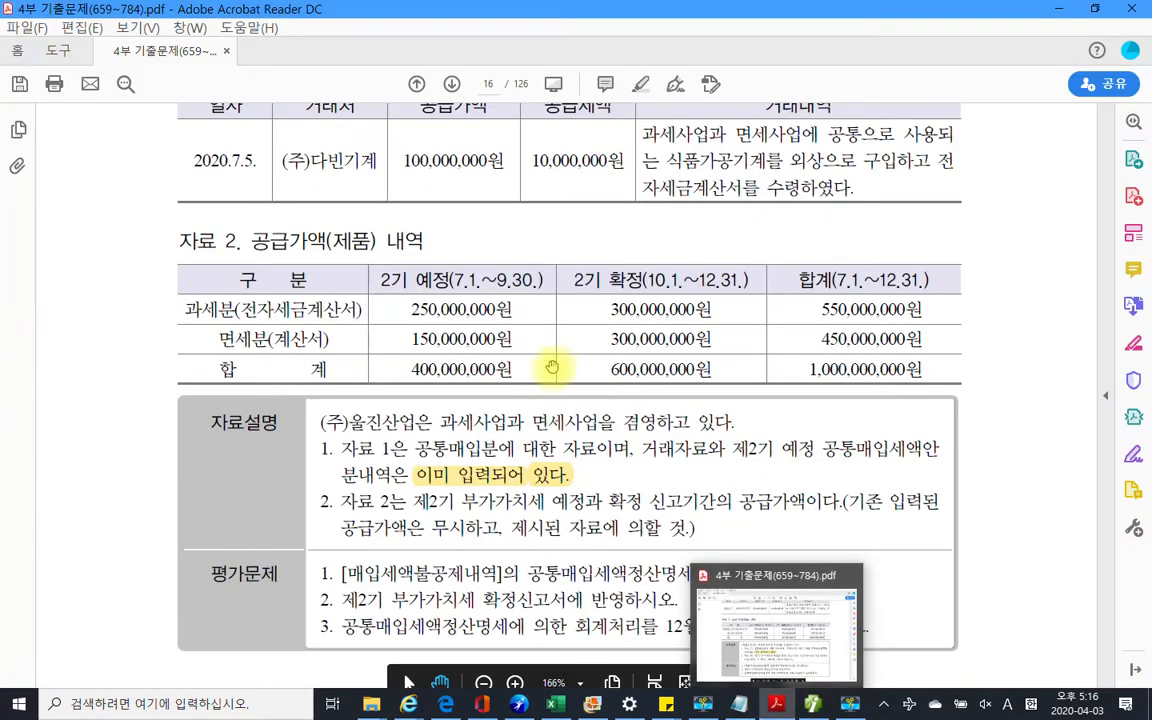
scroll(552, 368, up, 2)
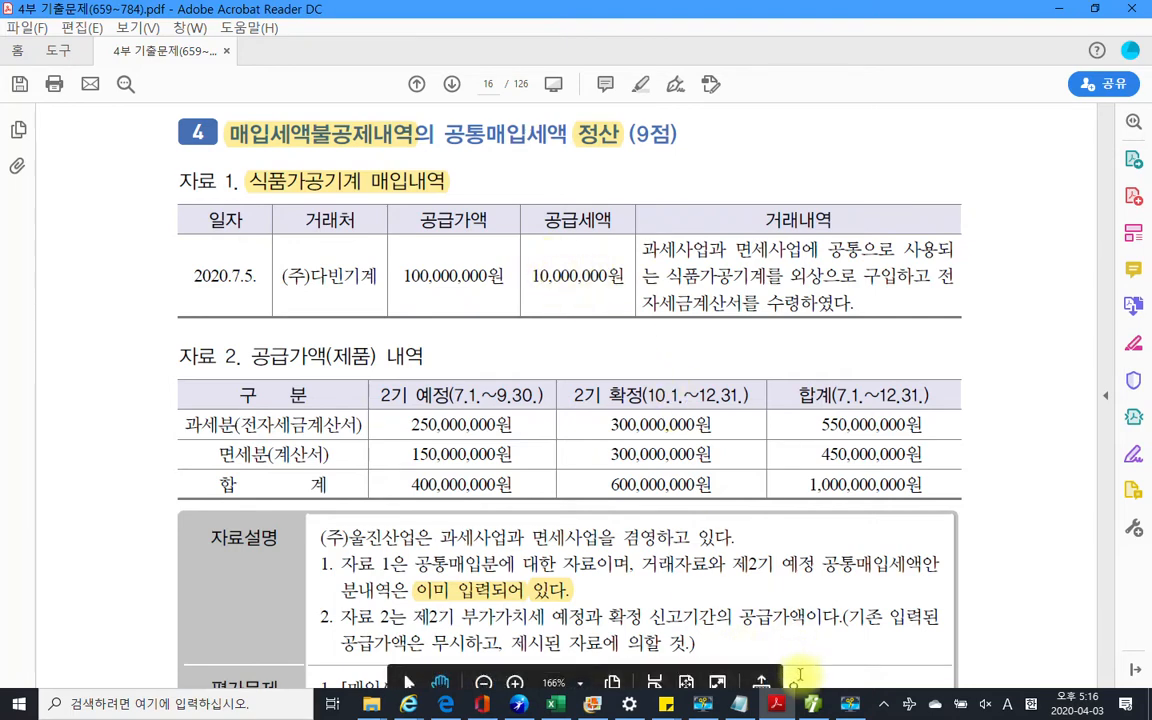
click(812, 704)
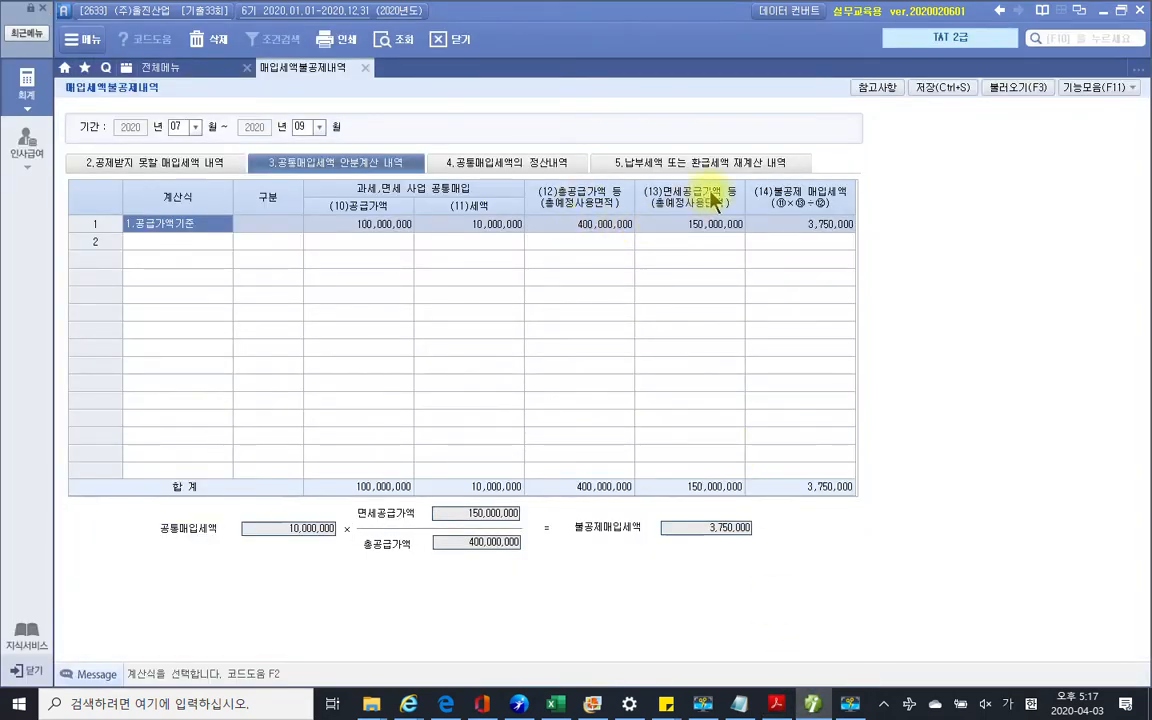
click(776, 704)
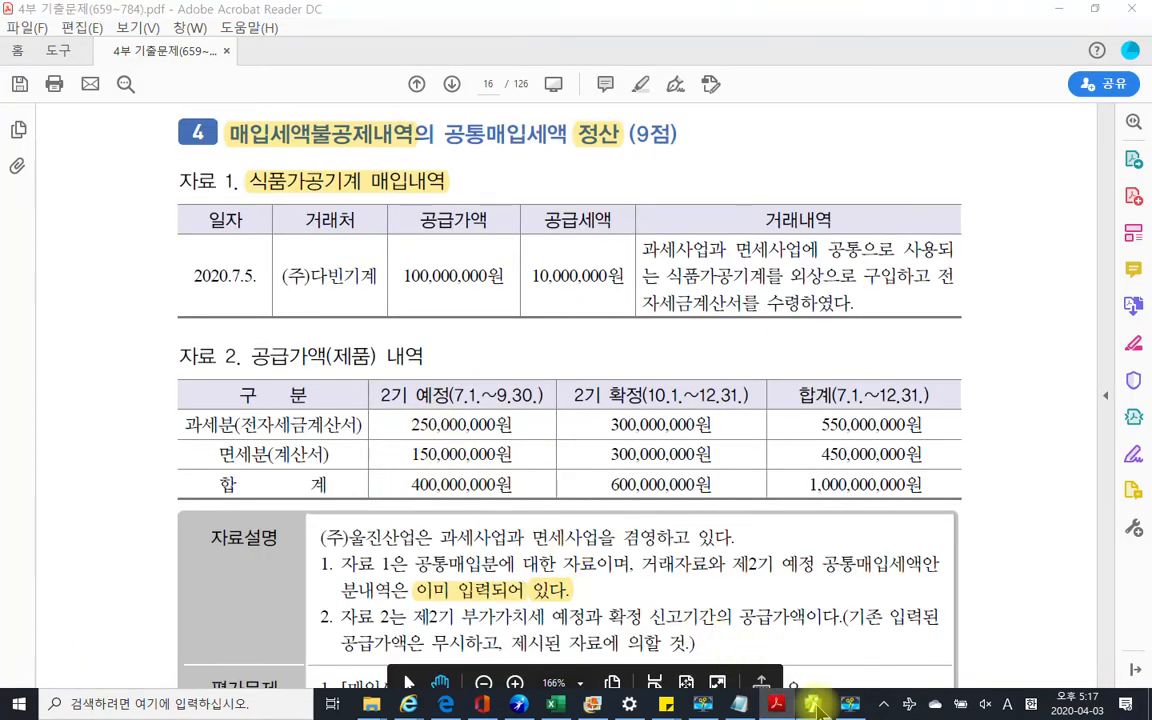
key(alt+Tab)
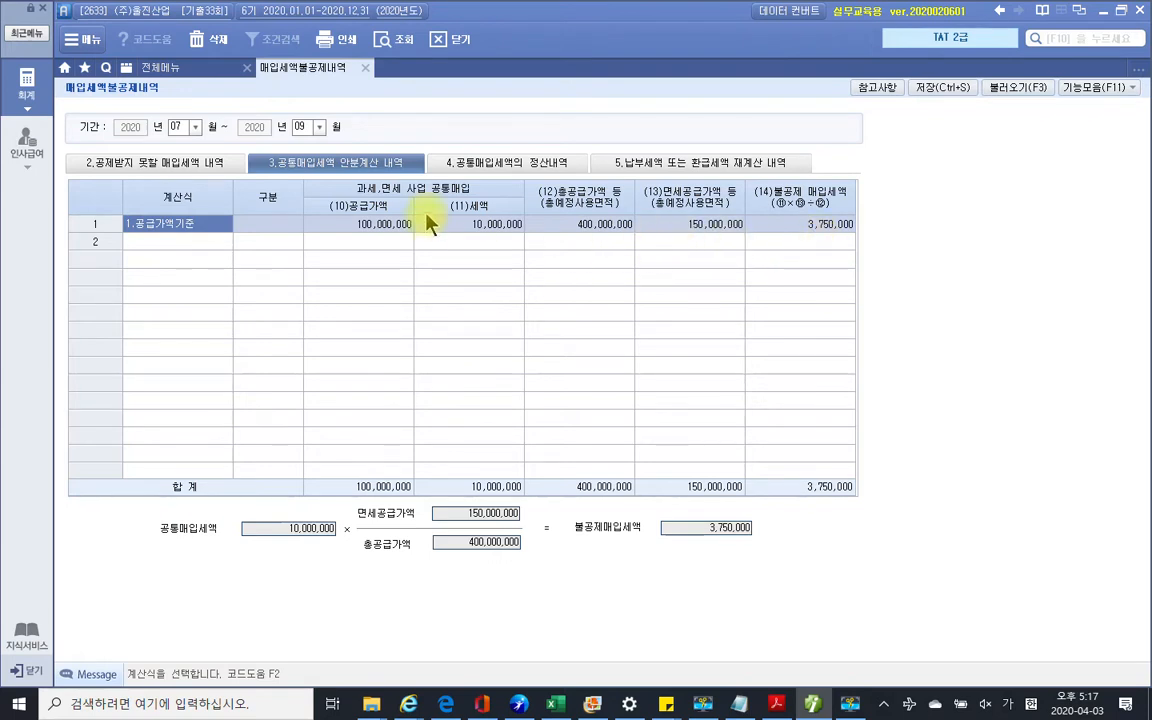
Set the 4.공통매입세액의 정산내역 calculation to formula 1, tax-exempt supply value basis
click(490, 168)
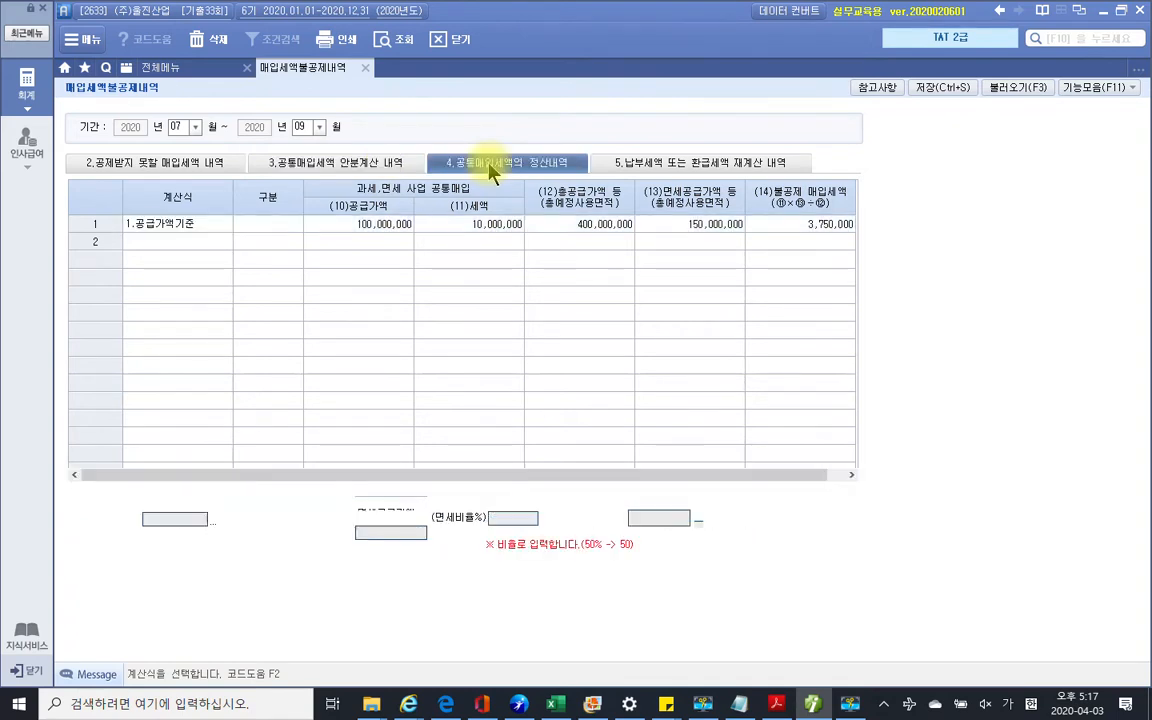
double_click(165, 248)
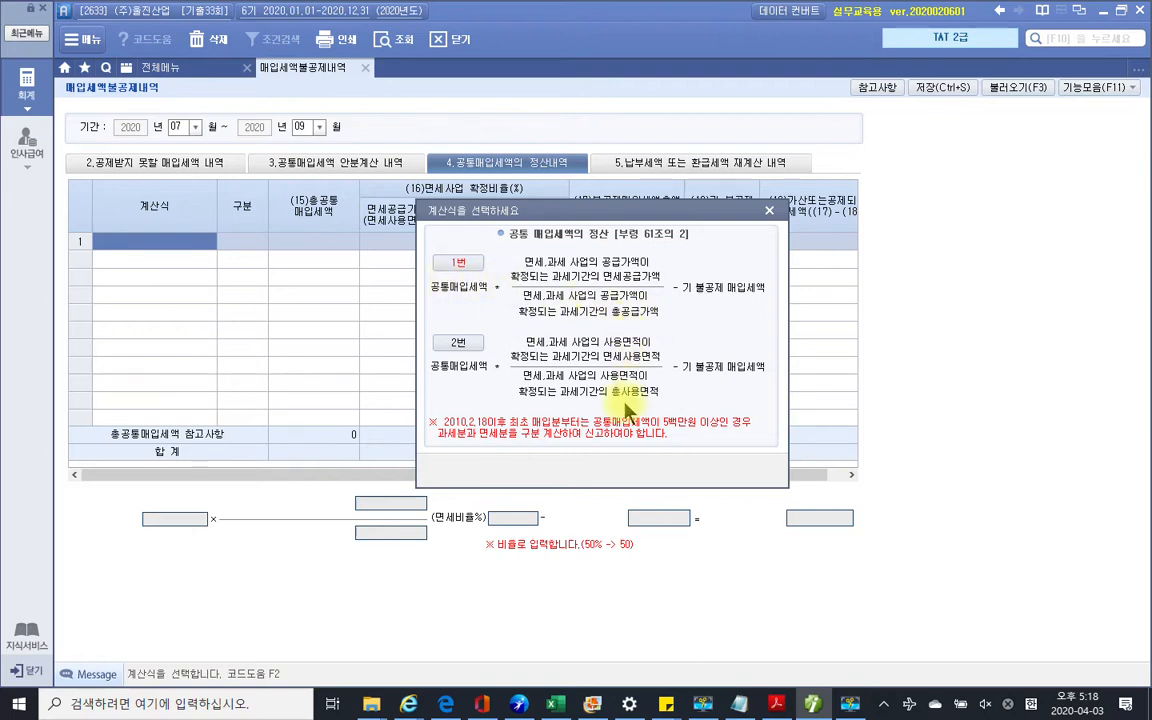
click(458, 262)
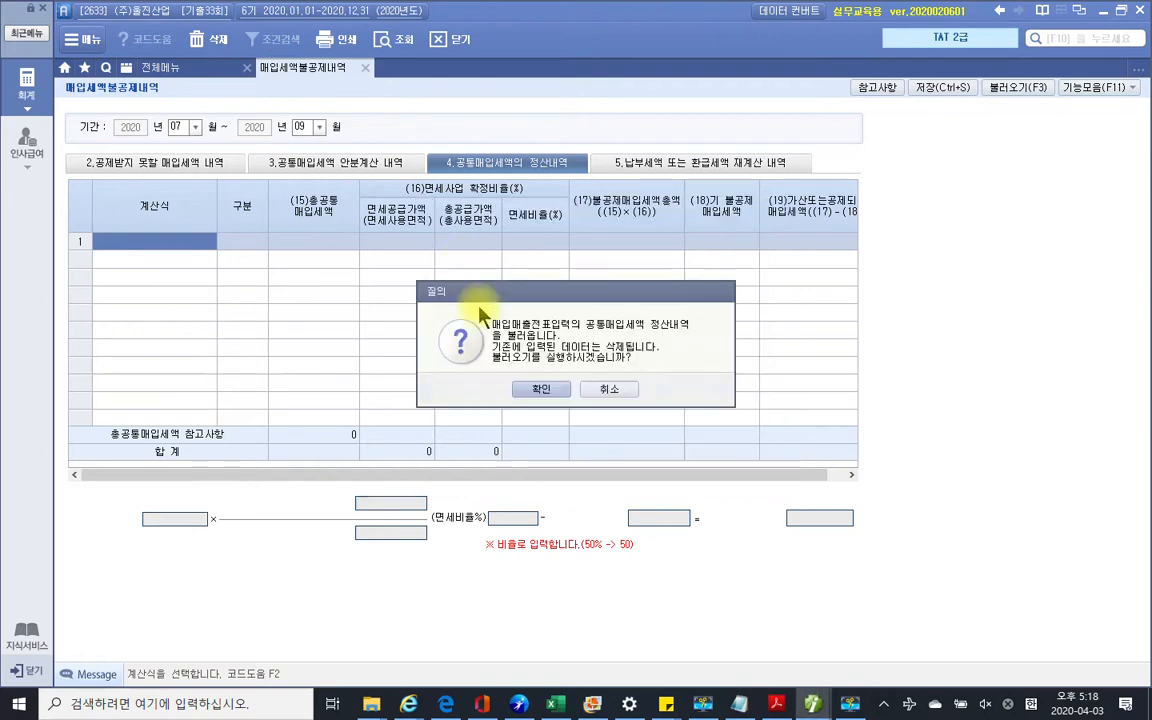
Load the settlement data and enter 10,000,000 as the (15)총공통매입세액
click(538, 389)
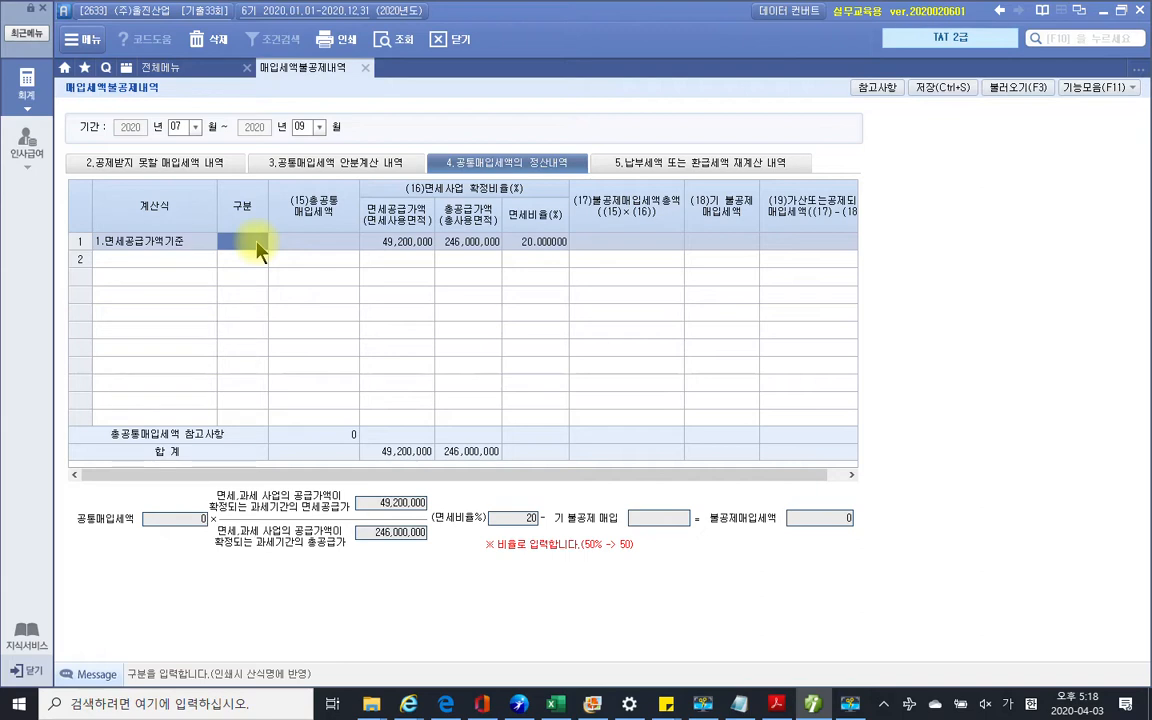
key(Return)
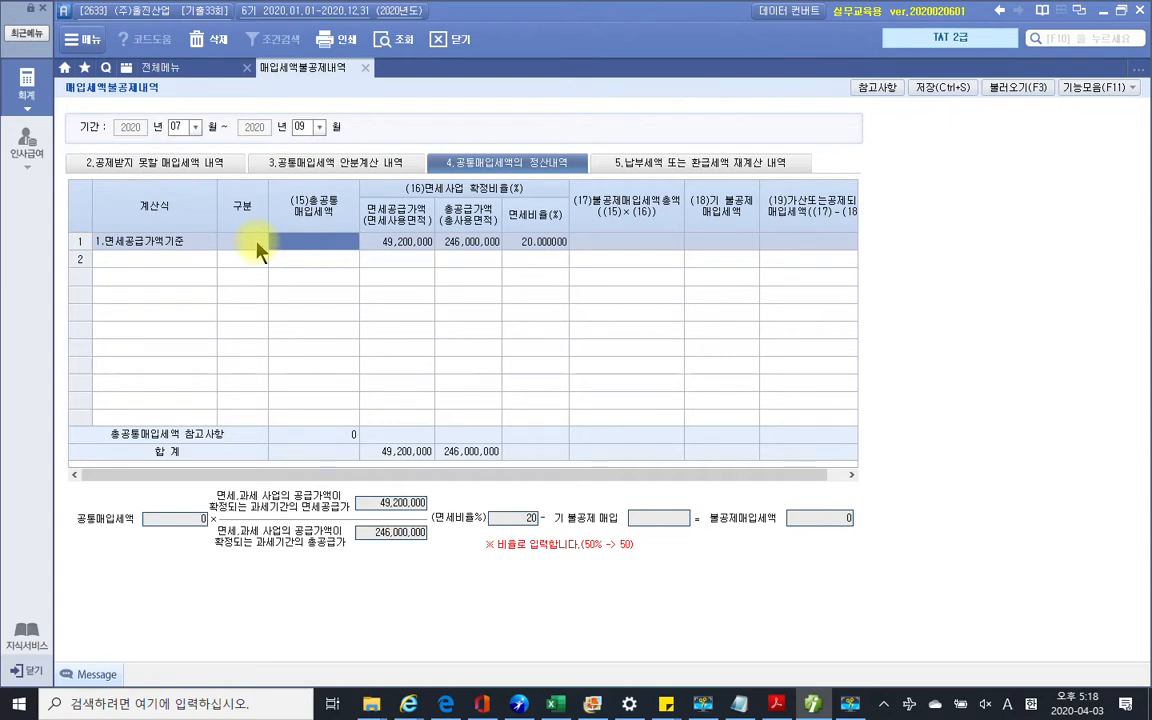
text(10,000,)
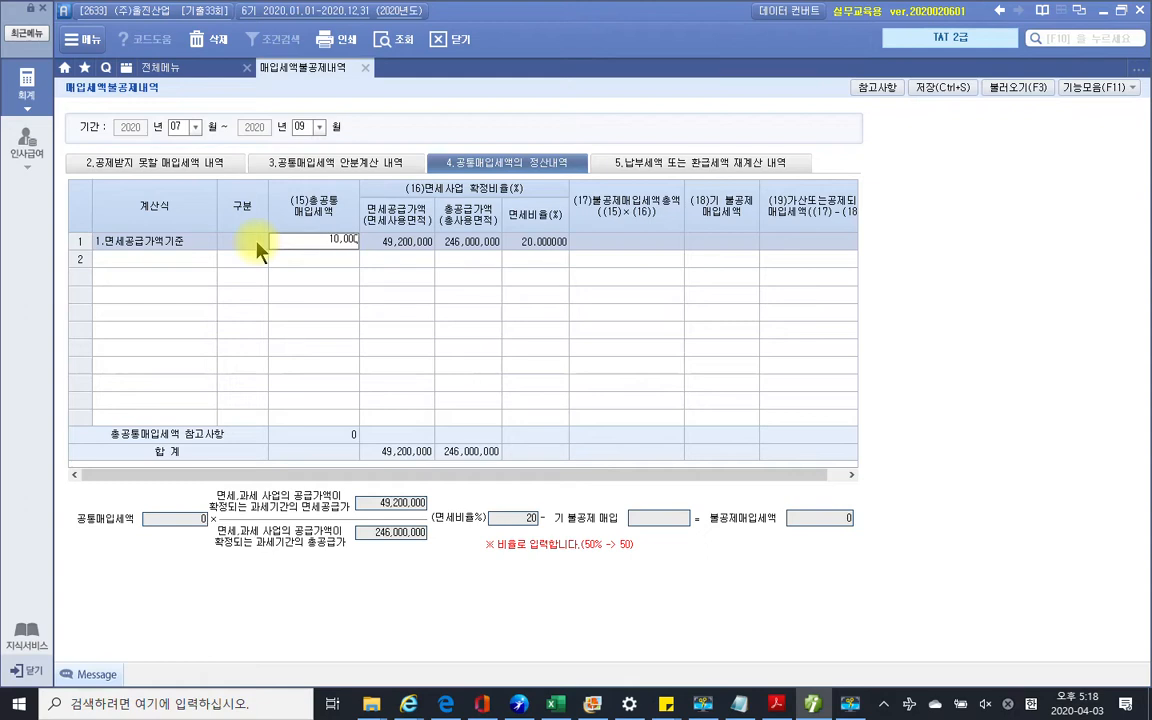
text(000)
key(Return)
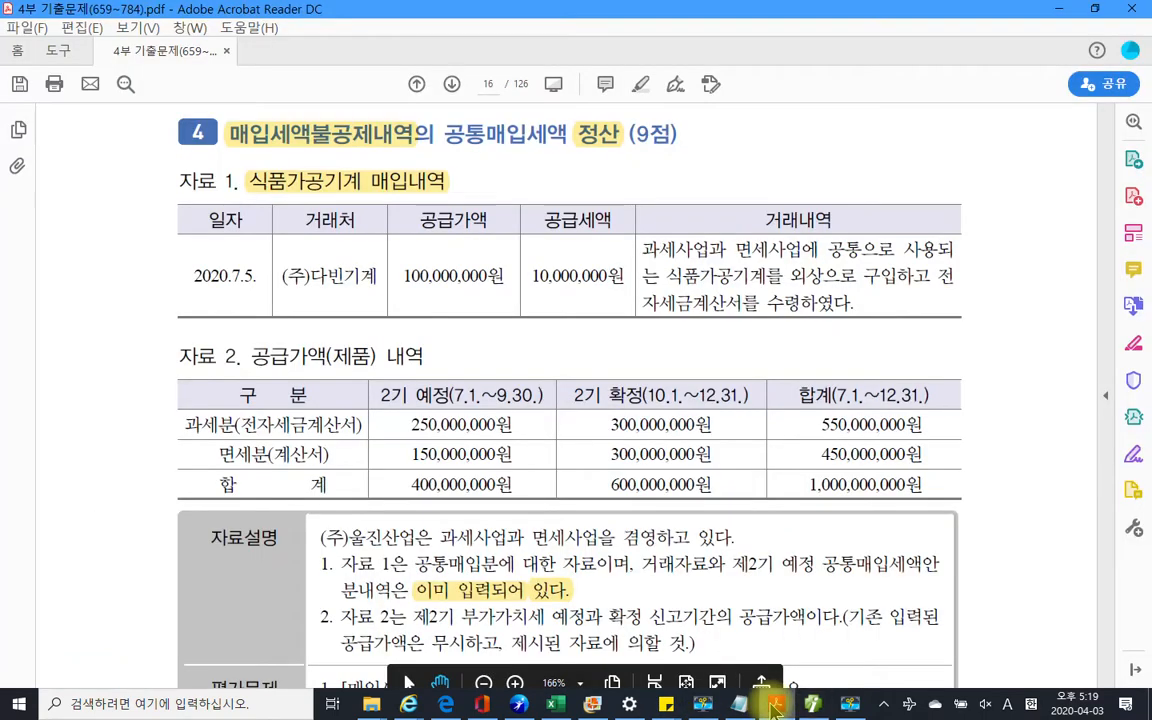
click(773, 705)
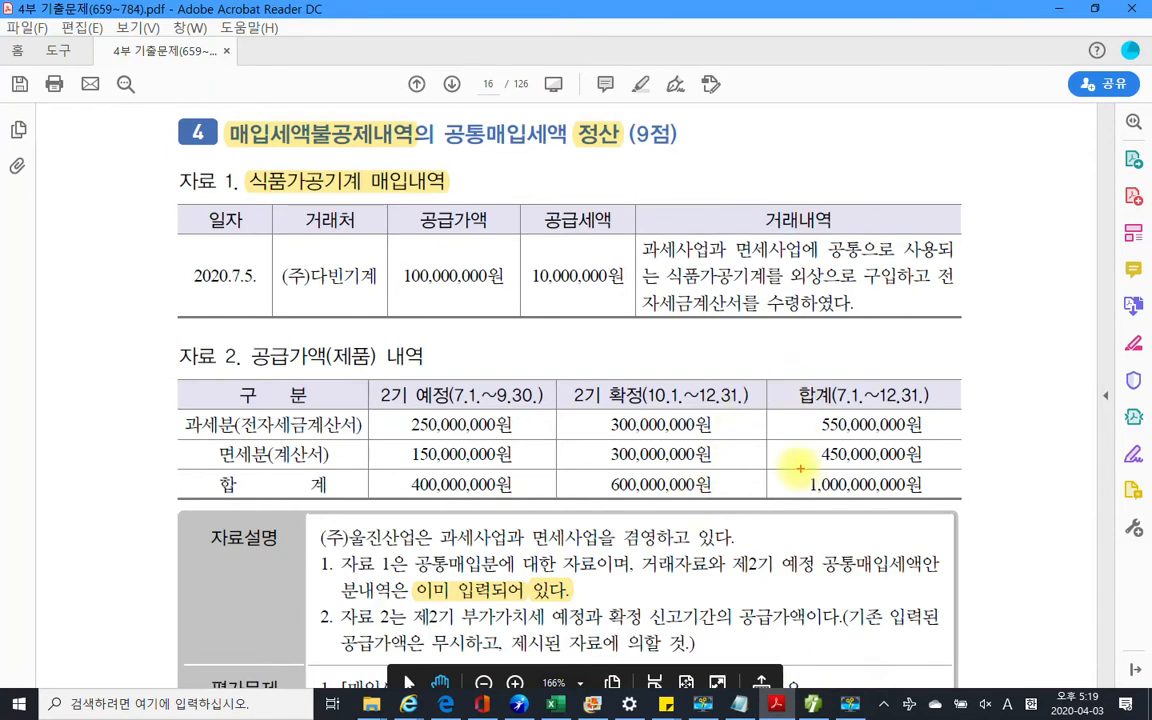
Enter 450,000,000 as row 1's tax-free supply amount from the PDF totals
drag(762, 441, 975, 505)
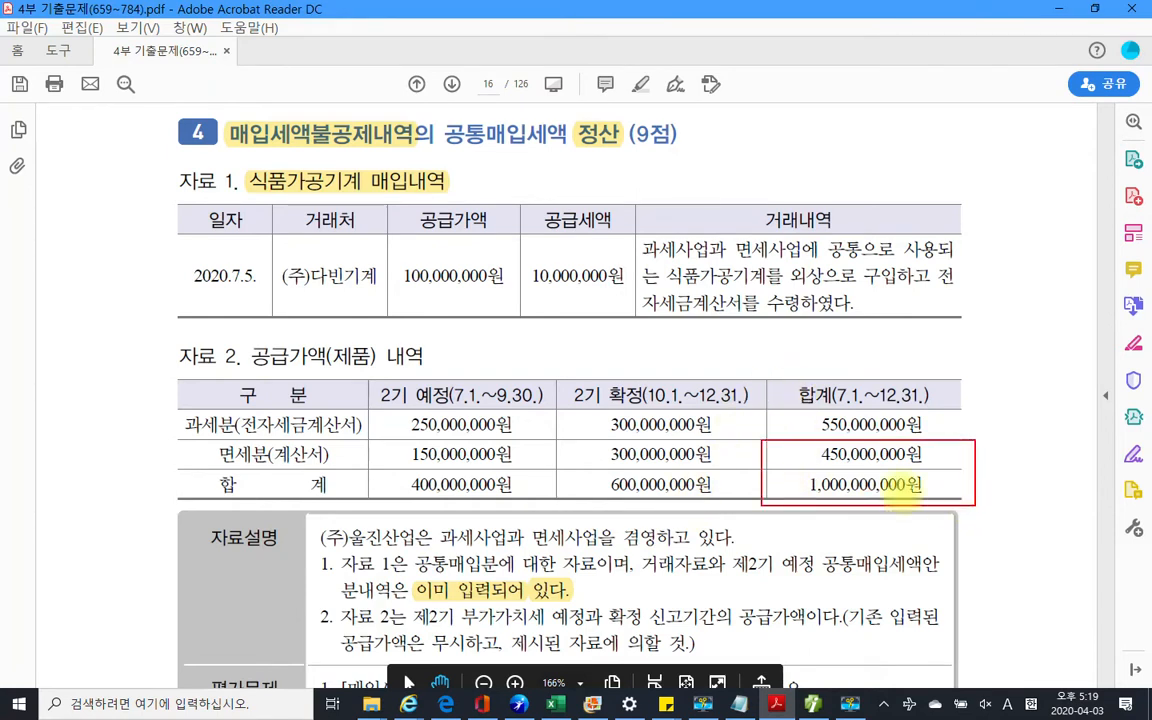
drag(822, 462, 922, 462)
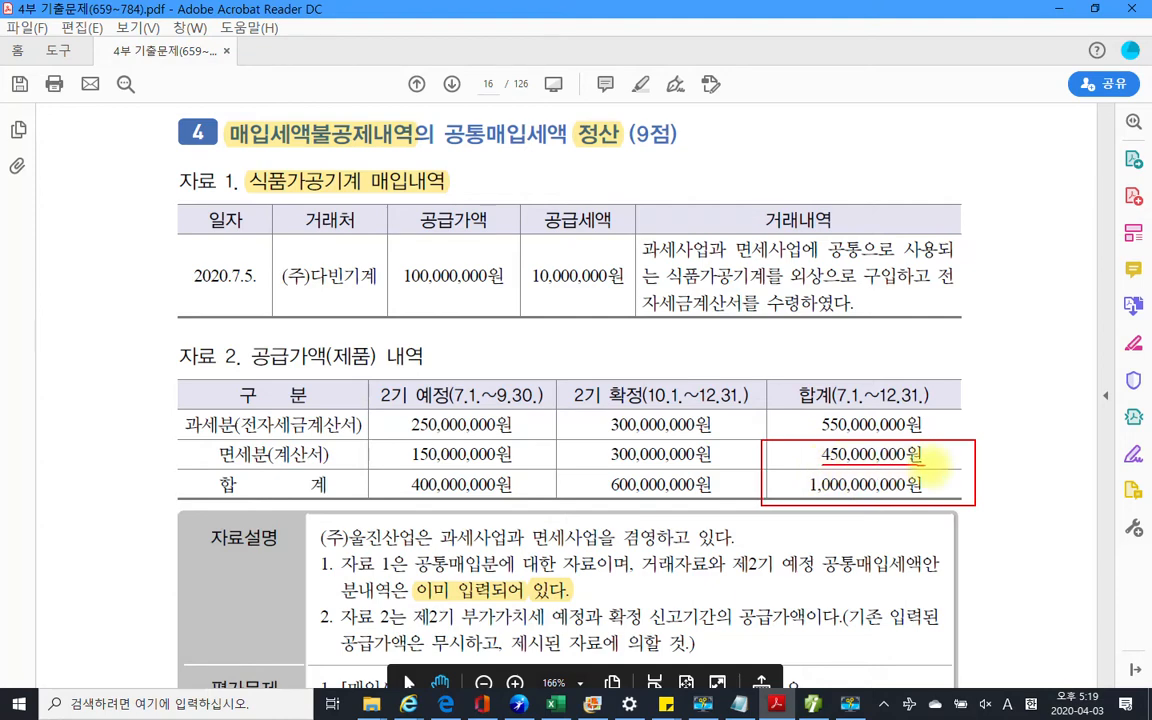
click(812, 704)
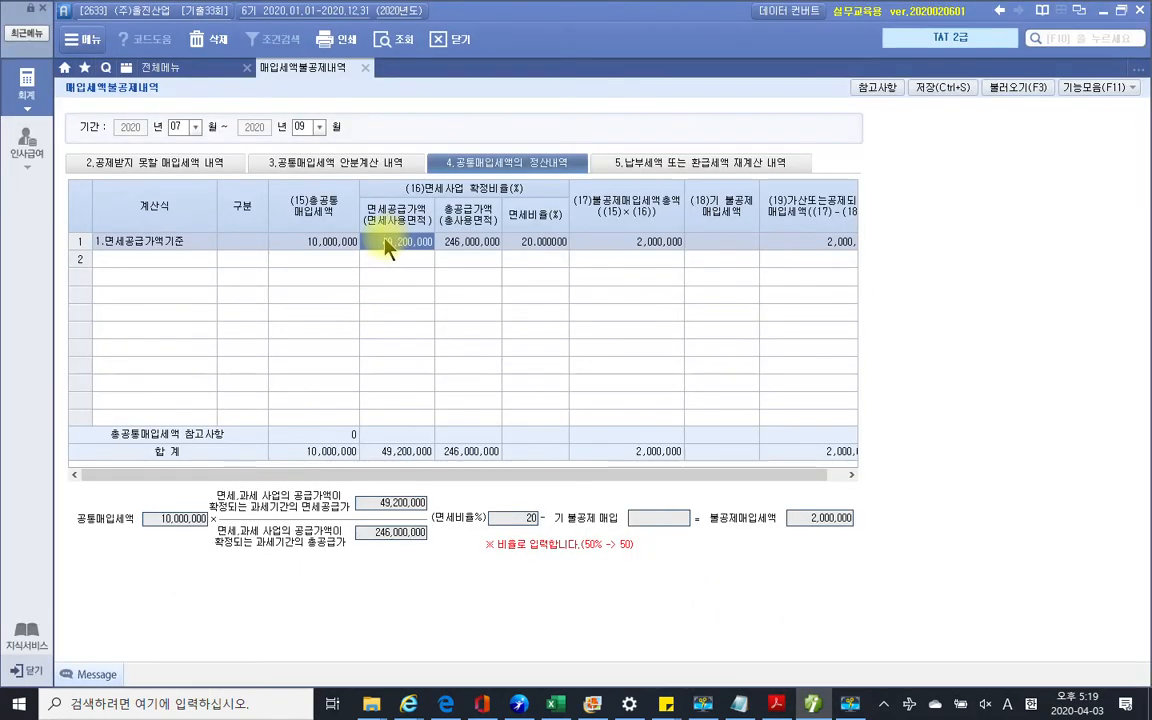
click(388, 245)
text(450,000,000)
key(Return)
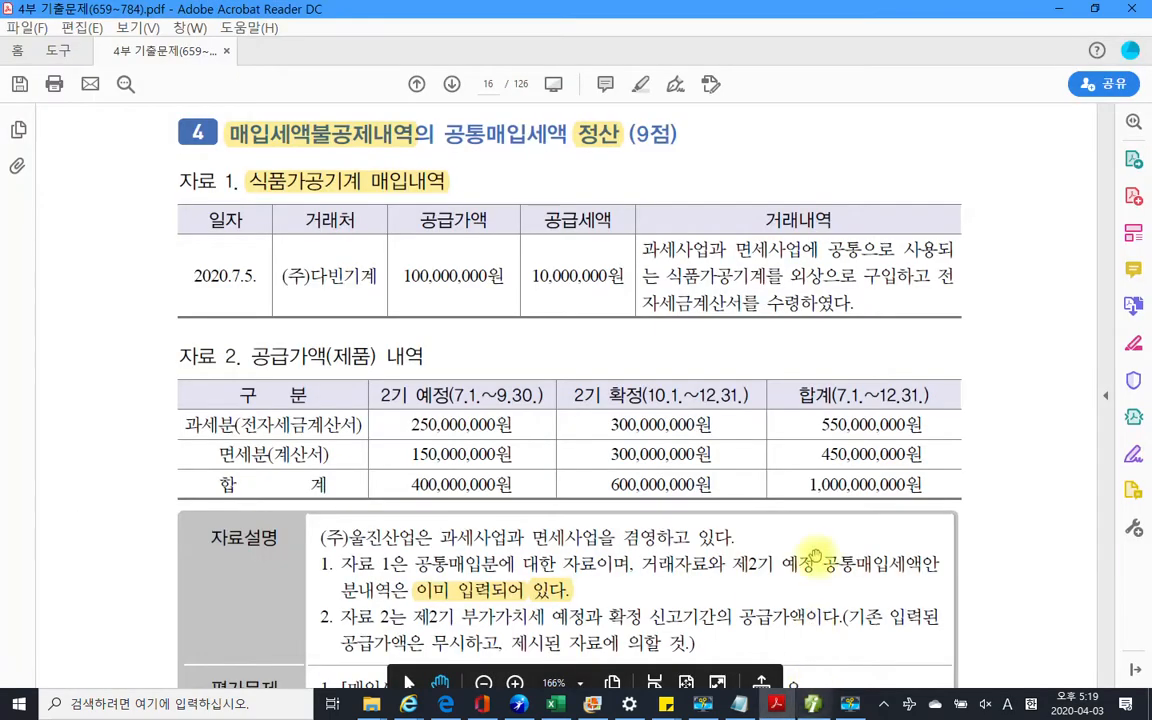
Enter 1,000,000,000 total supply and confirm the 4,500,000 non-deductible tax
key(alt+Tab)
key(alt+Tab)
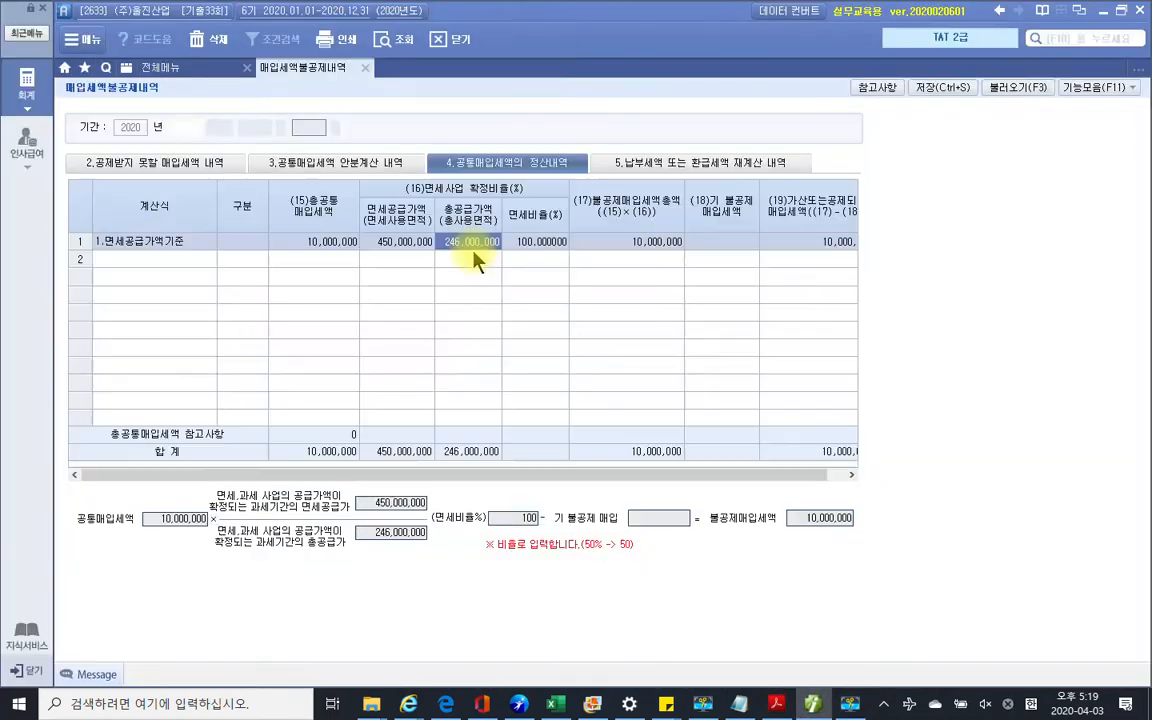
text(1)
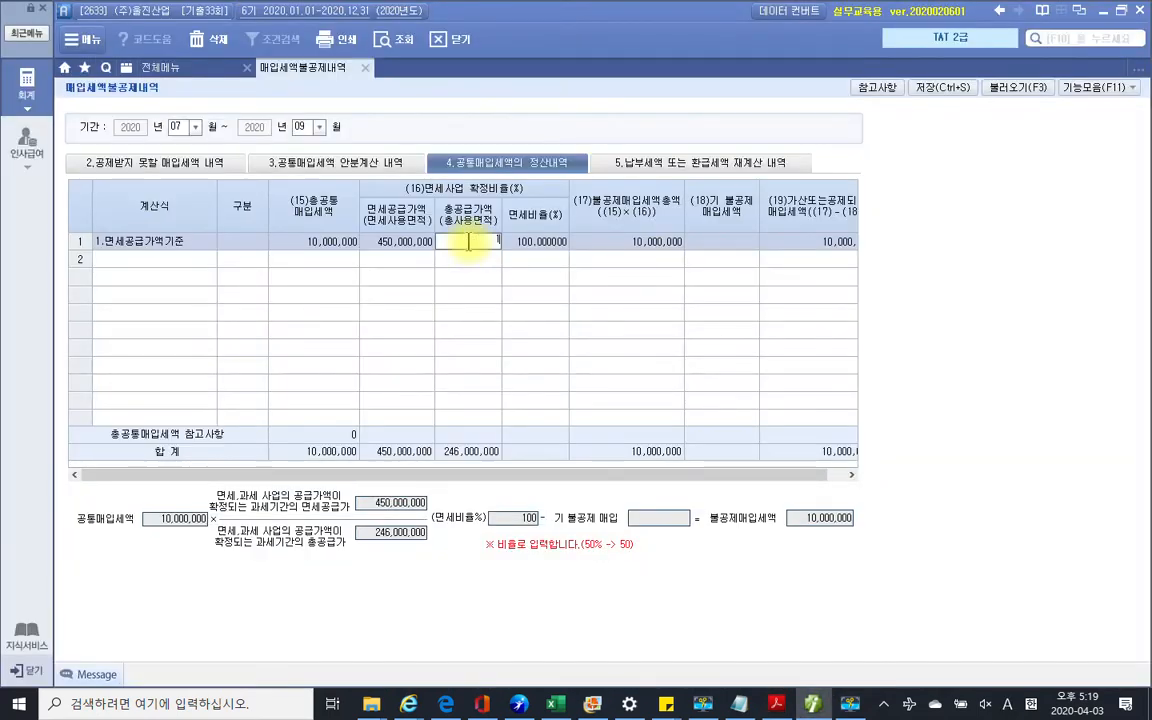
text(,000,000,000)
key(Return)
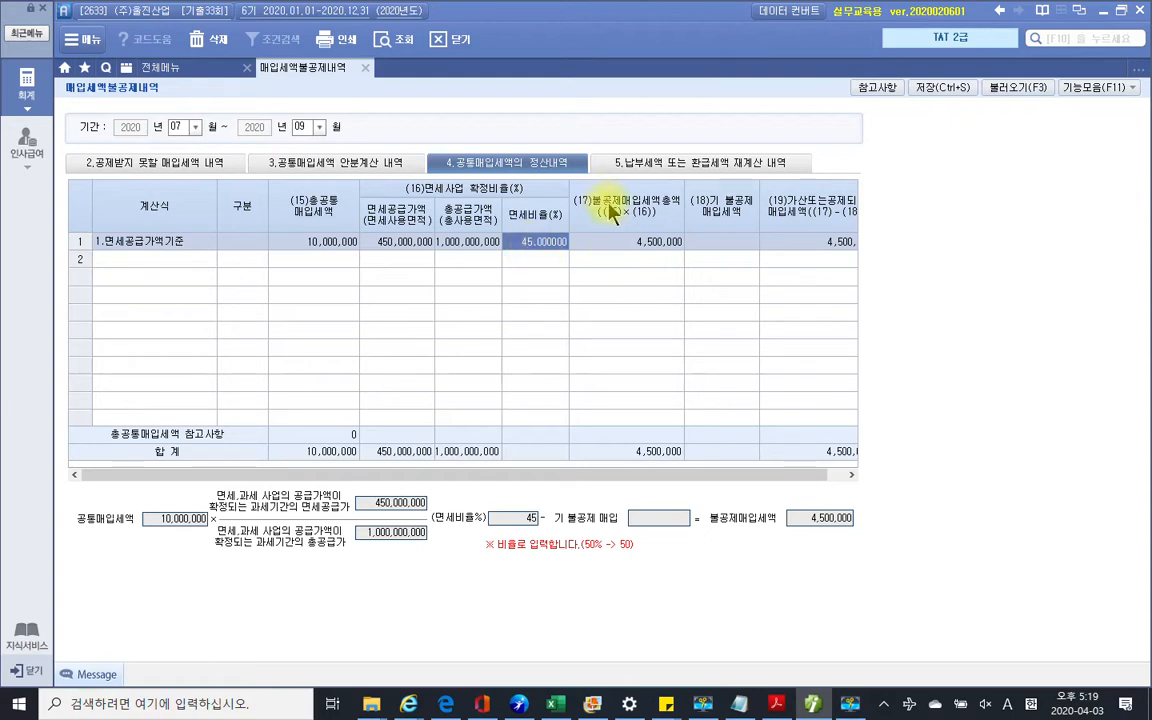
click(640, 250)
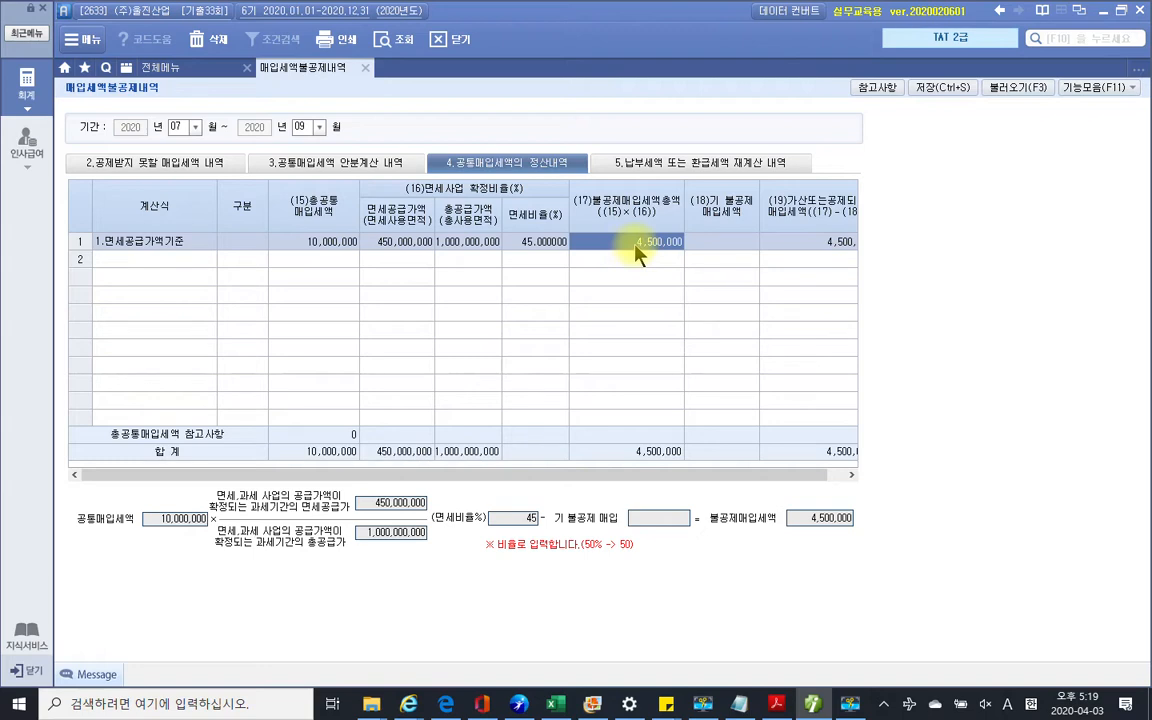
click(721, 242)
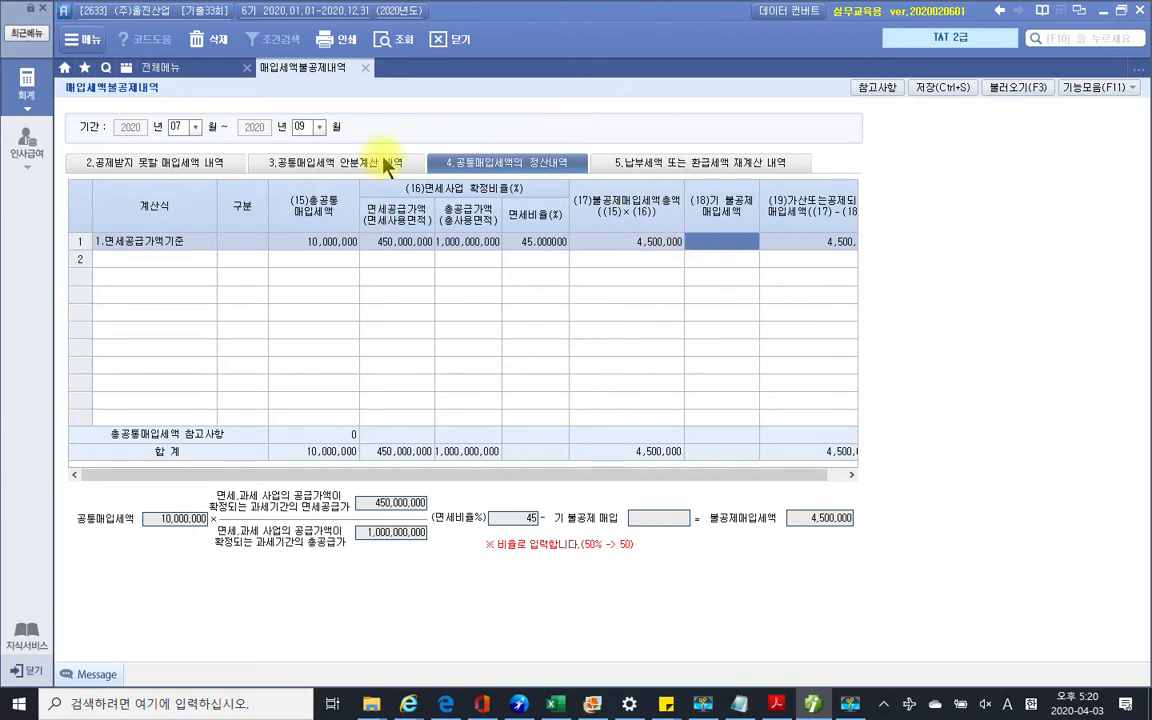
After reviewing the apportionment tab, set the settlement period to months 10 through 12
click(284, 169)
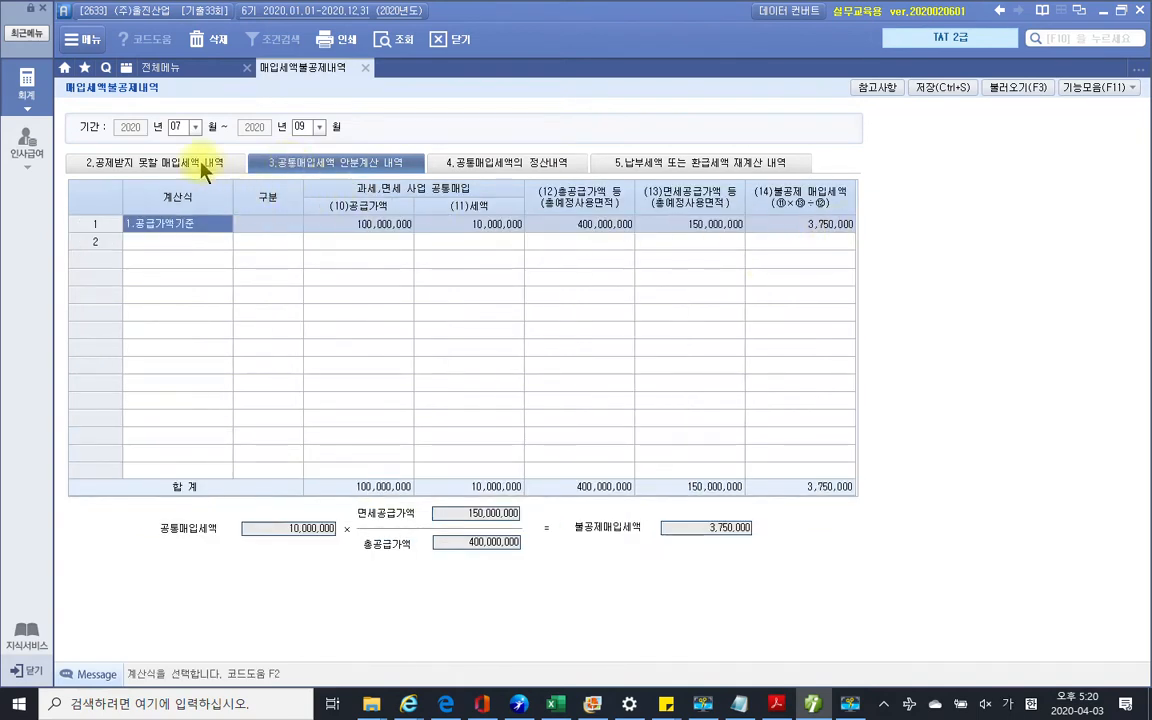
click(178, 126)
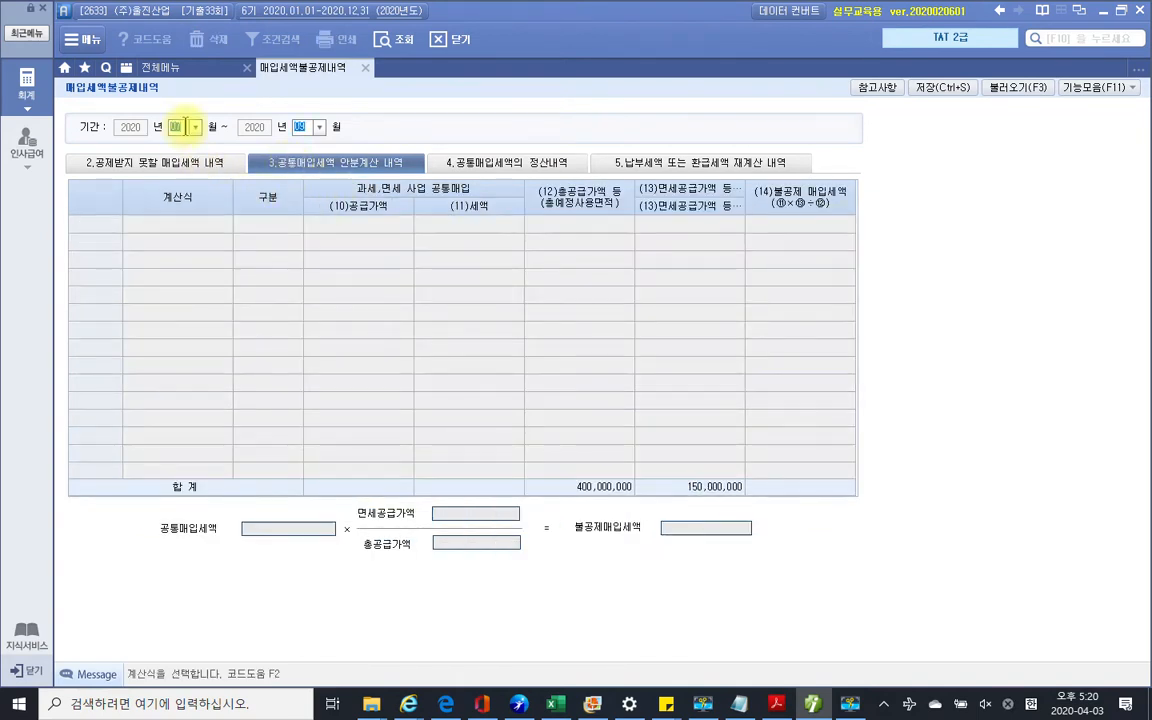
click(456, 166)
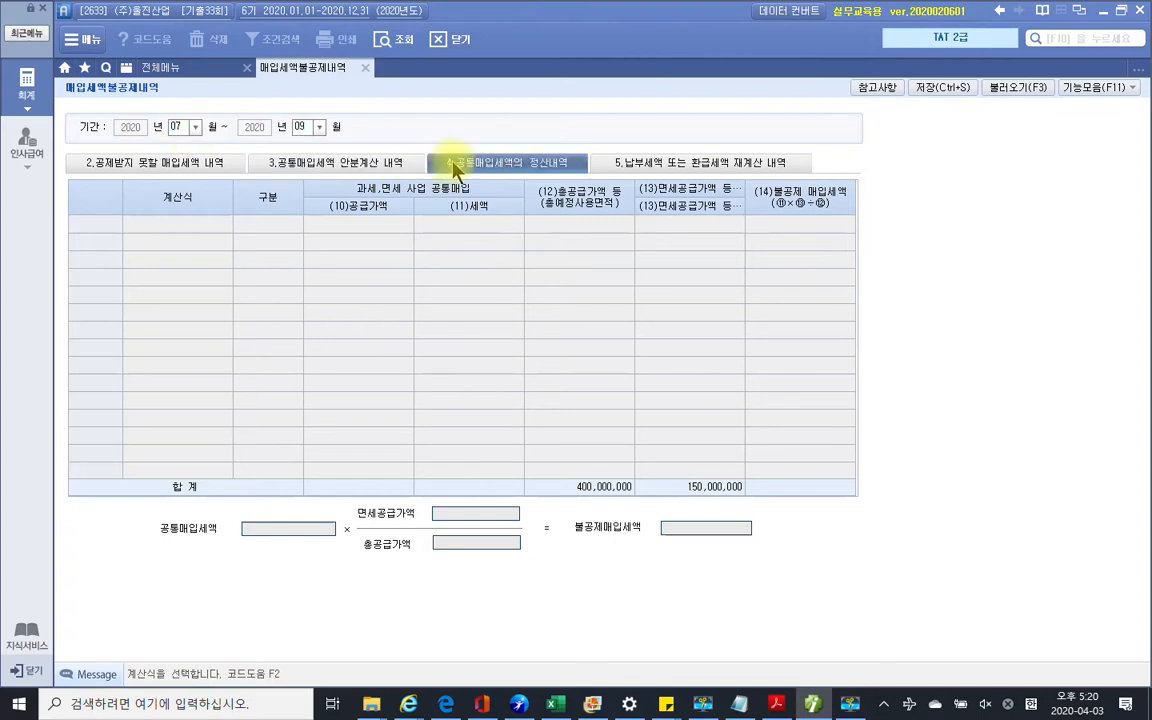
click(177, 126)
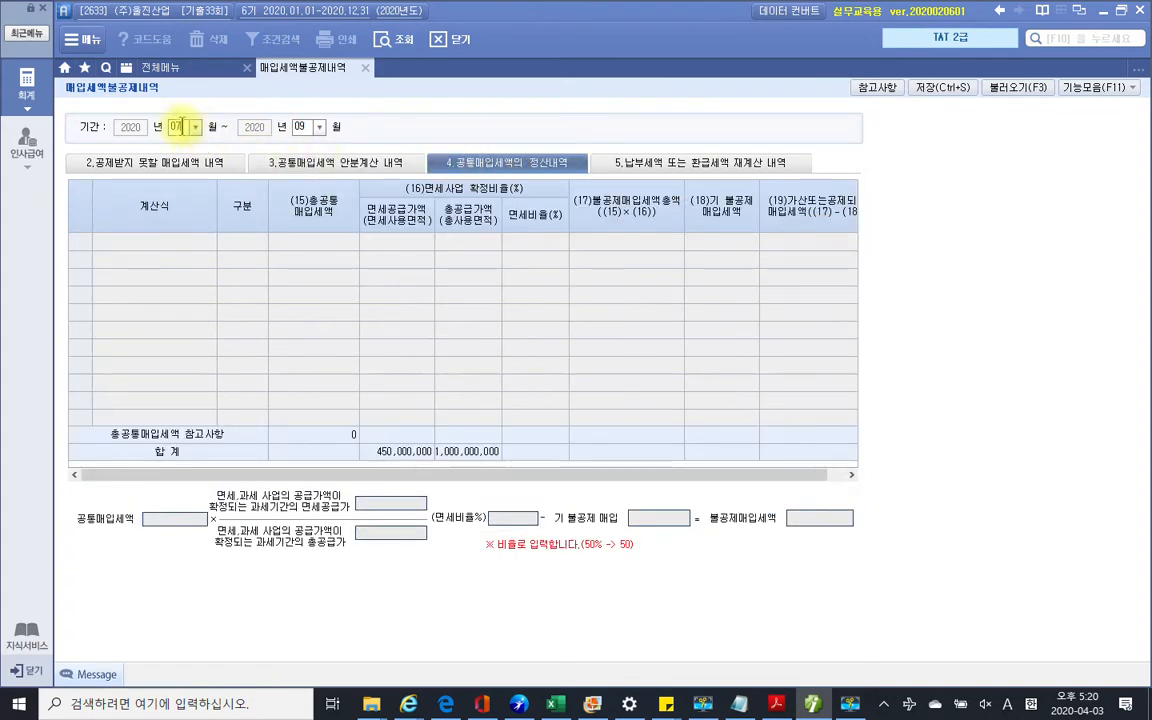
text(10)
click(195, 128)
click(185, 250)
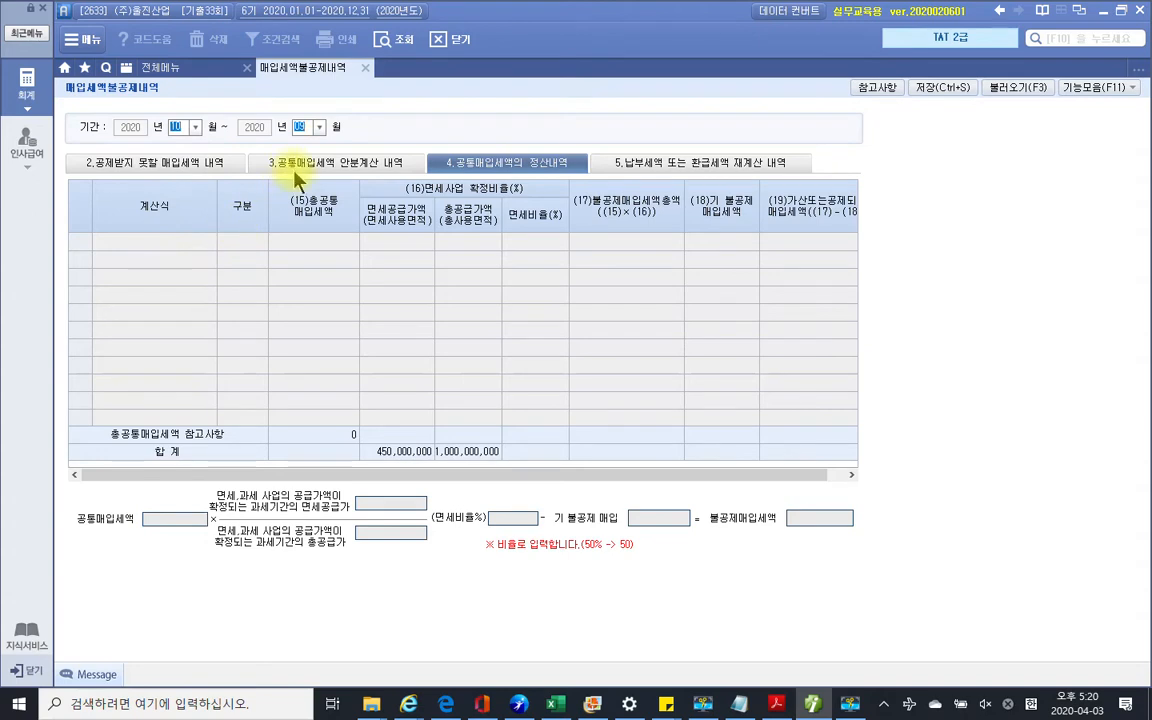
text(12)
key(Return)
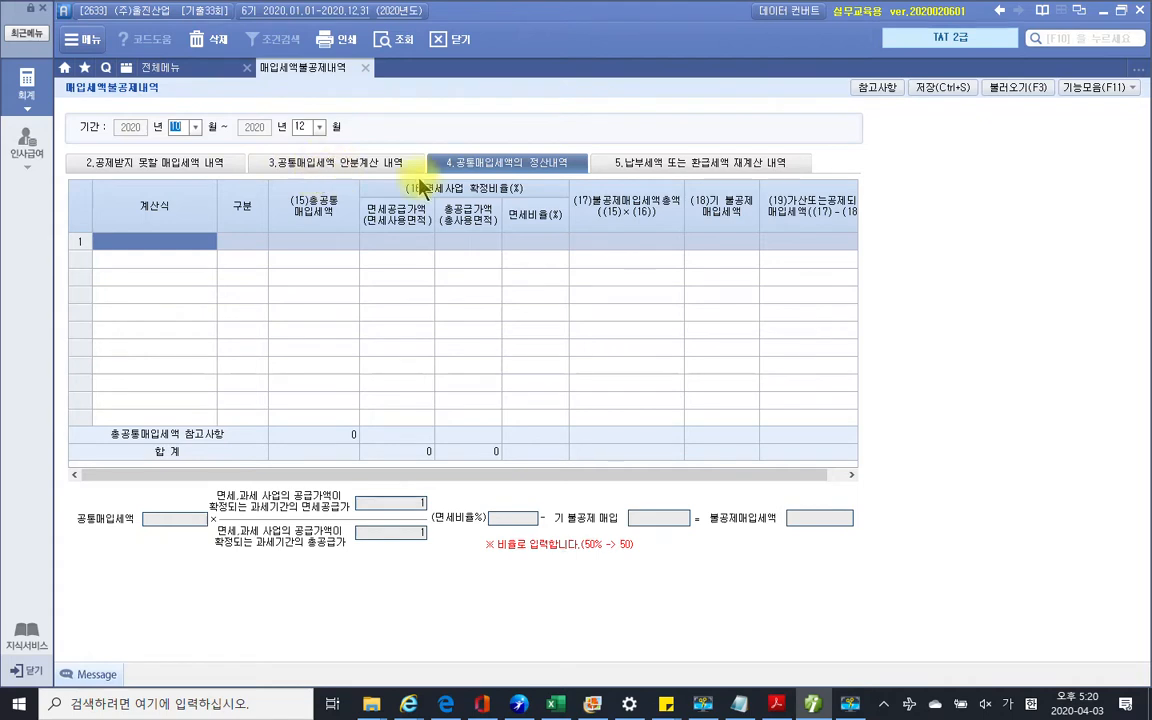
Load formula 1 and enter 10,000,000 common input tax, 450,000,000 tax-free and 1,000,000,000 total supply
double_click(128, 246)
click(456, 264)
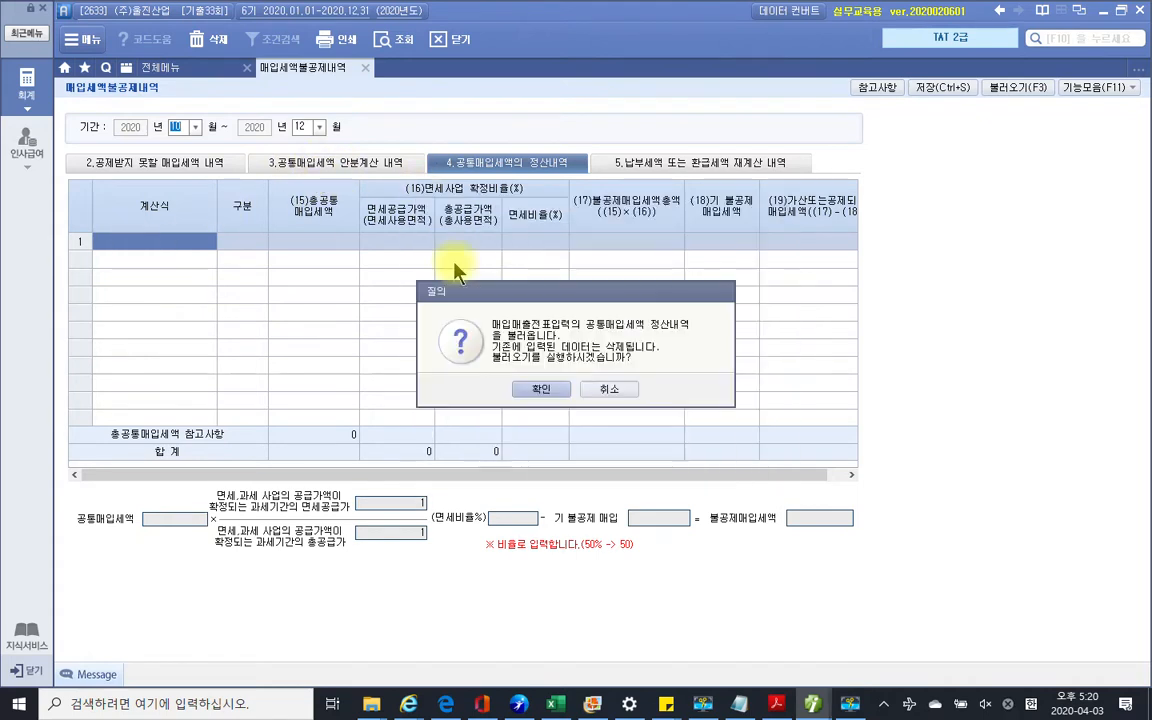
click(462, 388)
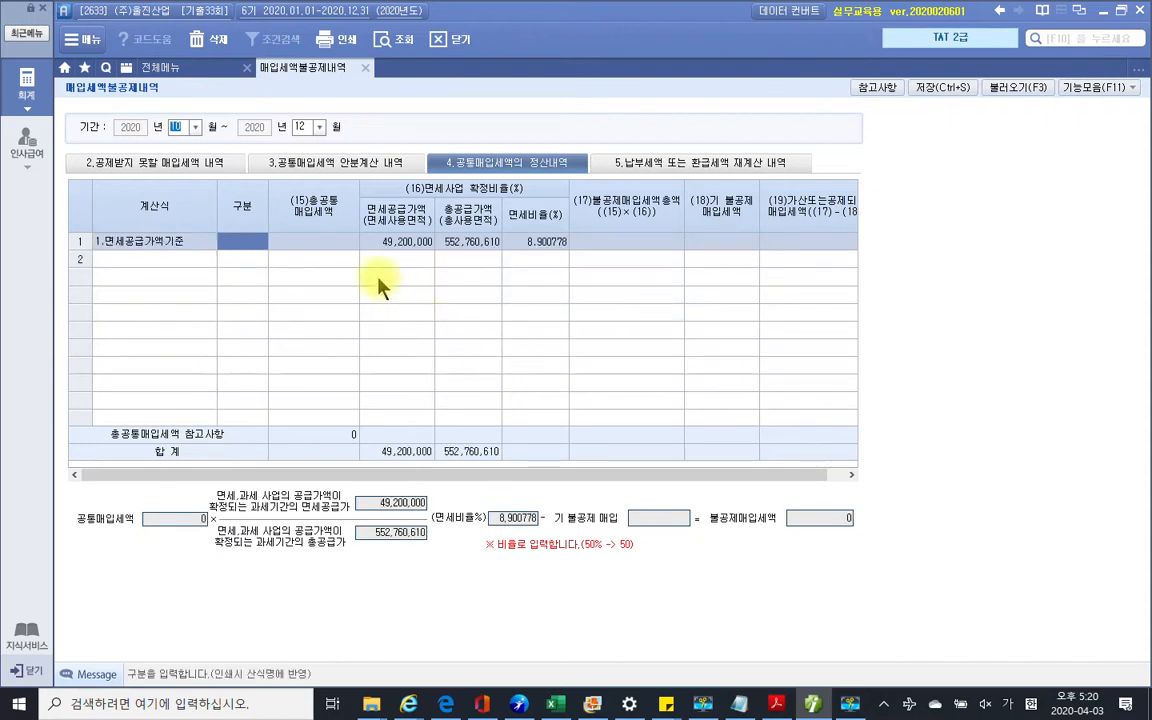
click(313, 247)
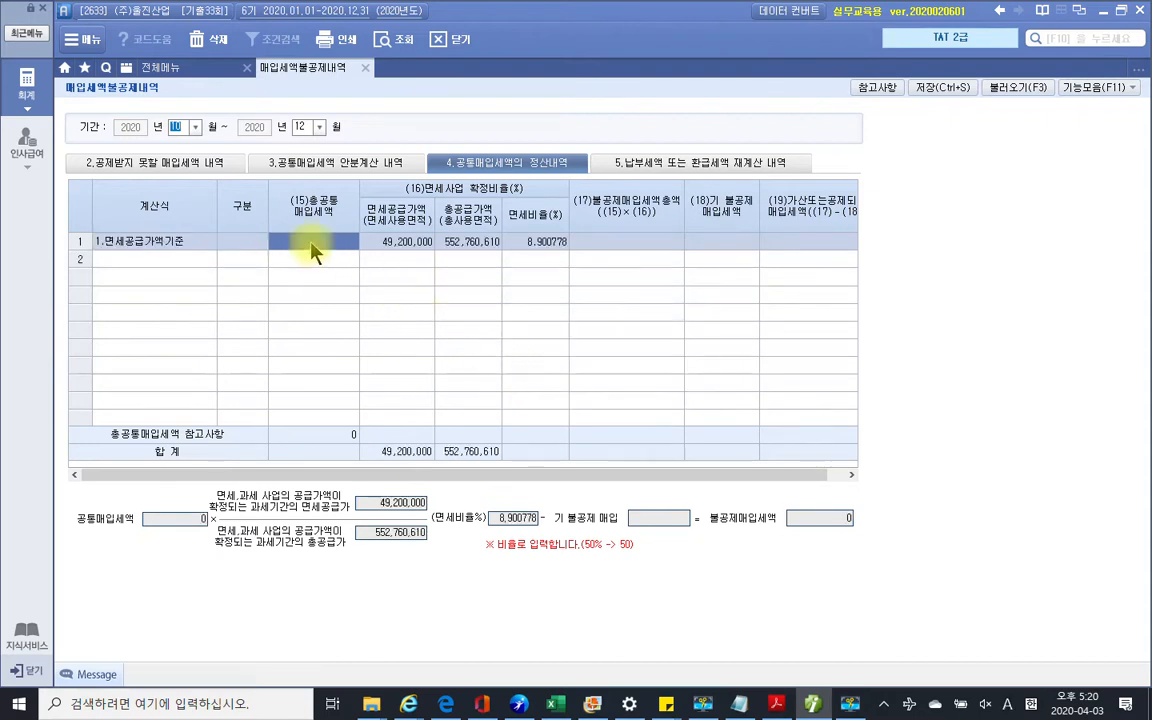
click(311, 246)
text(10000000)
key(Return)
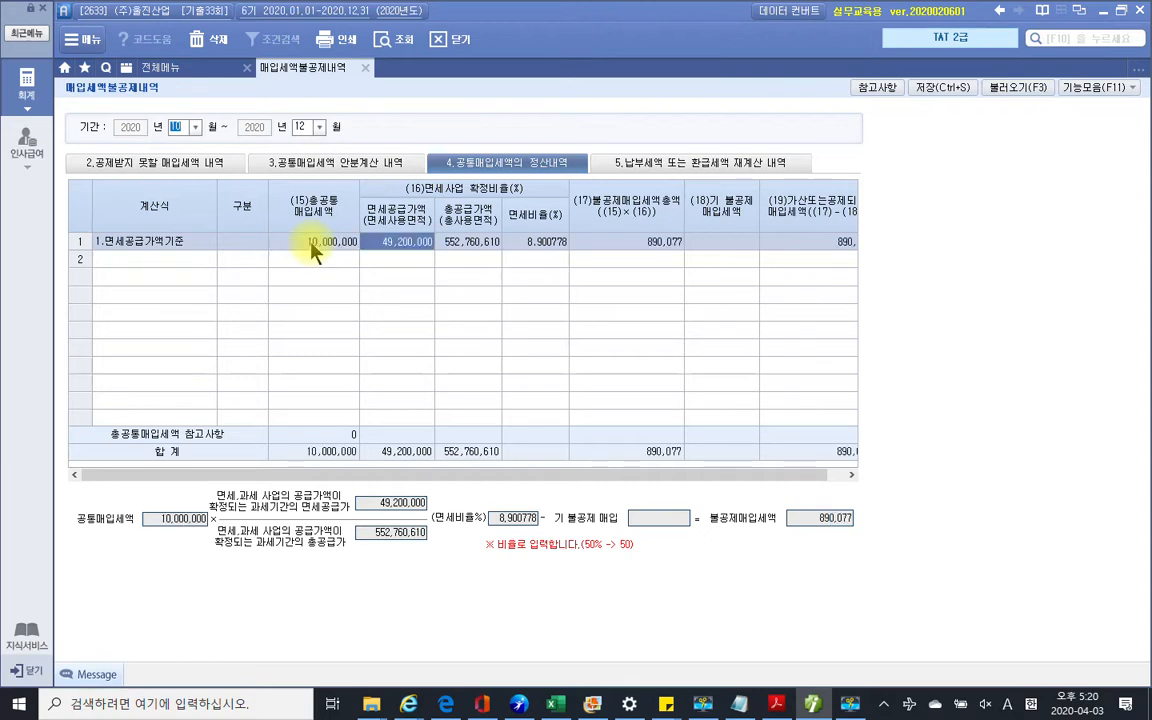
text(45)
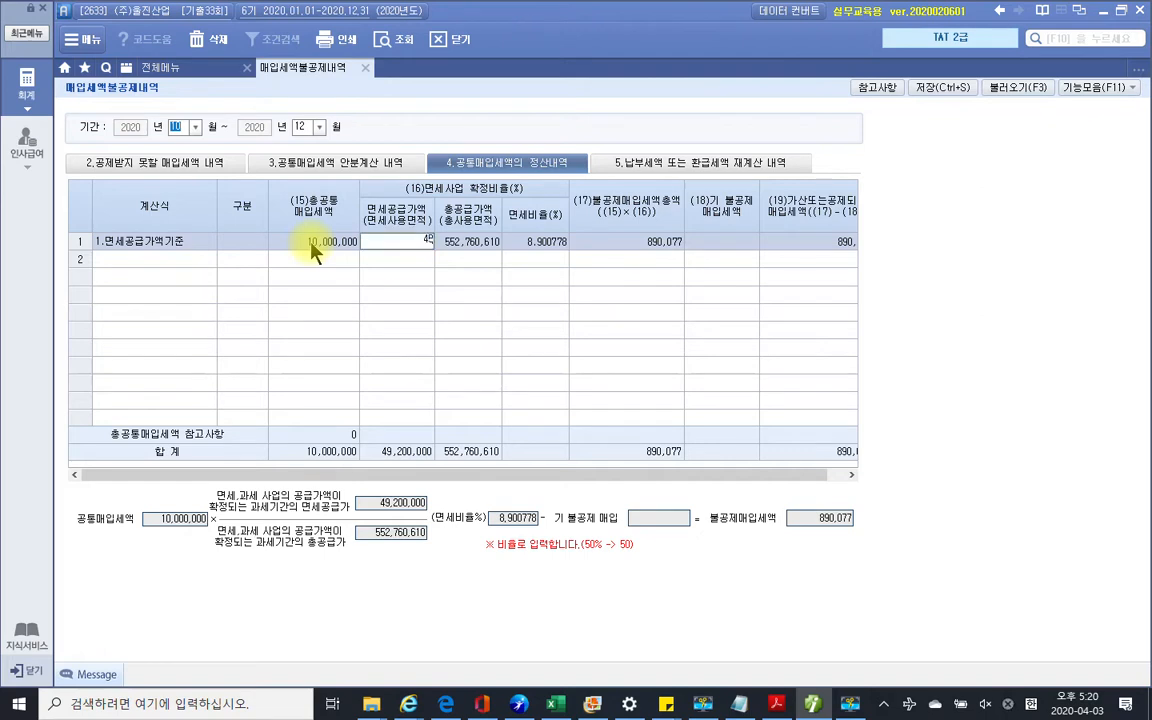
text(0,000,000)
key(Return)
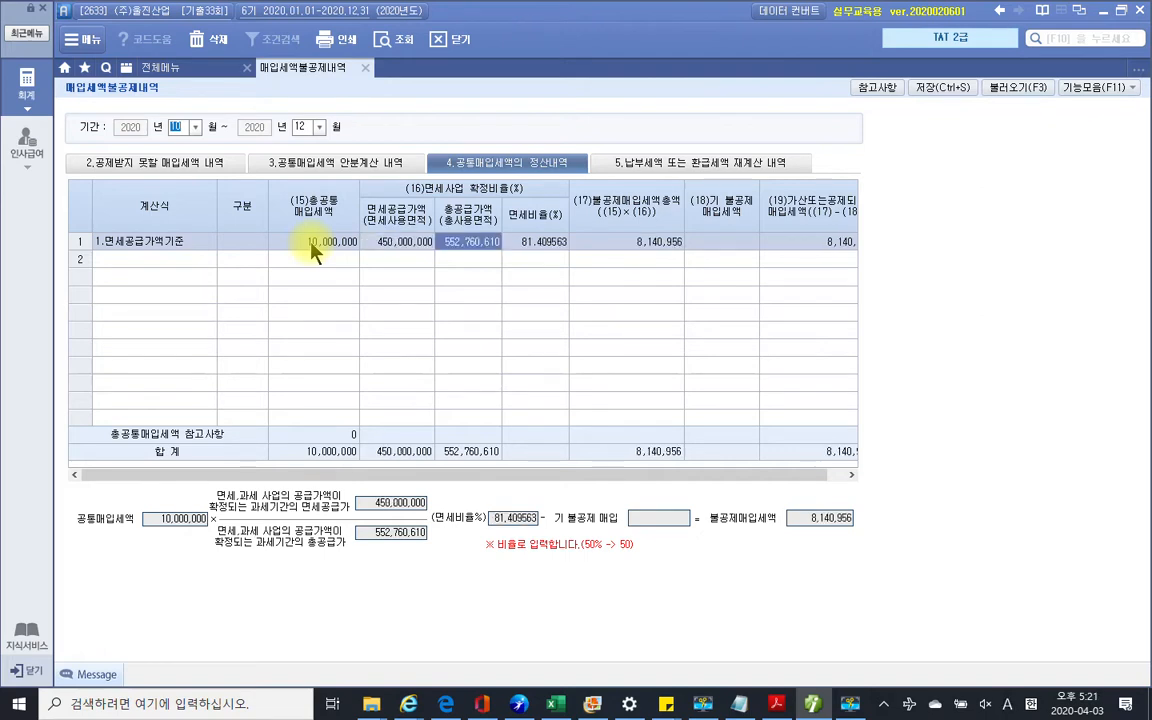
text(1,0)
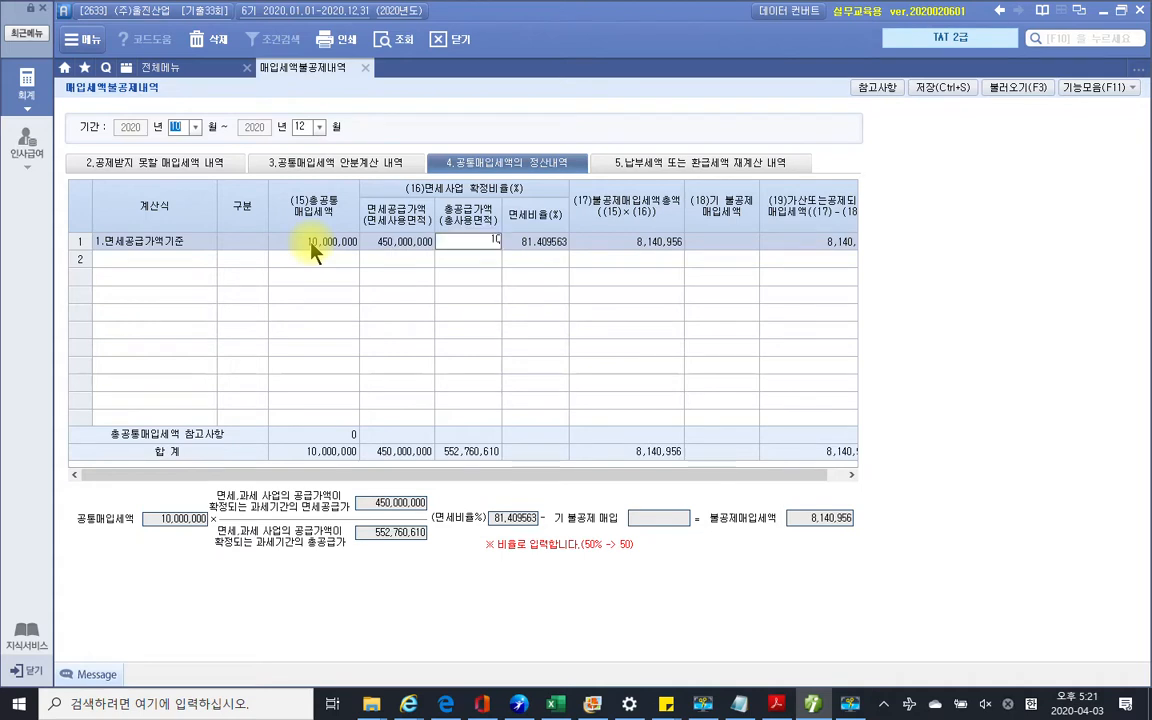
text(00,000,000)
key(Return)
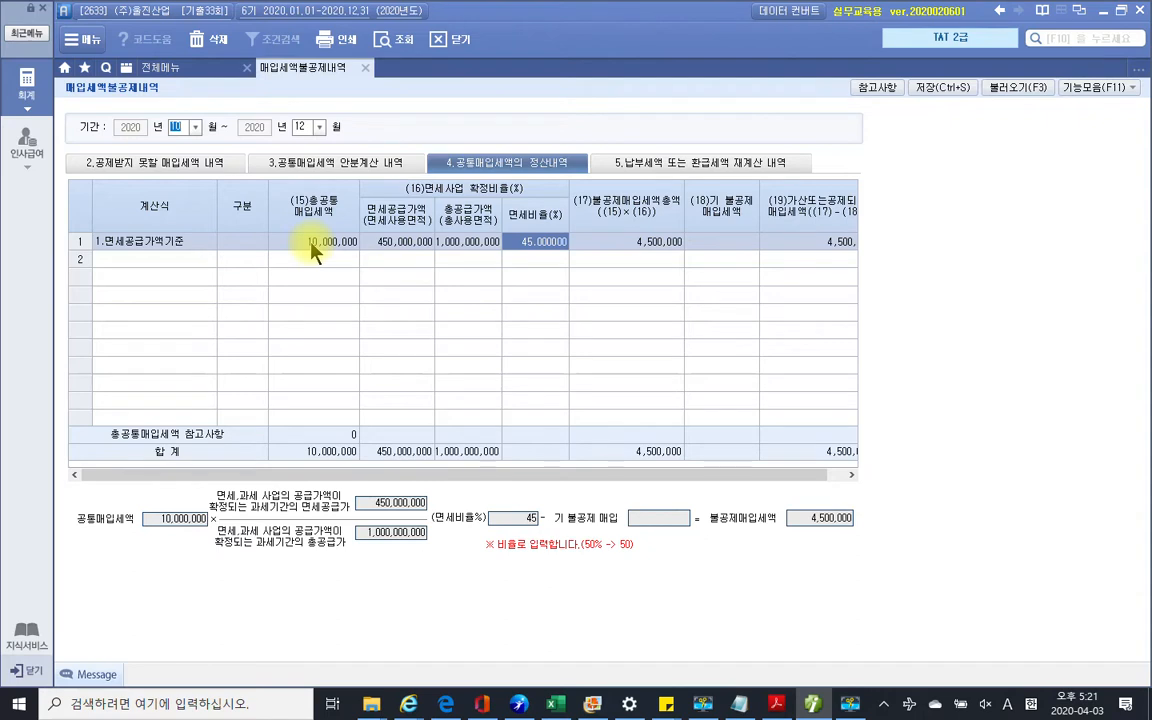
Enter 3,750,000 already non-deductible tax and save the settlement showing 750,000 additional
key(Return)
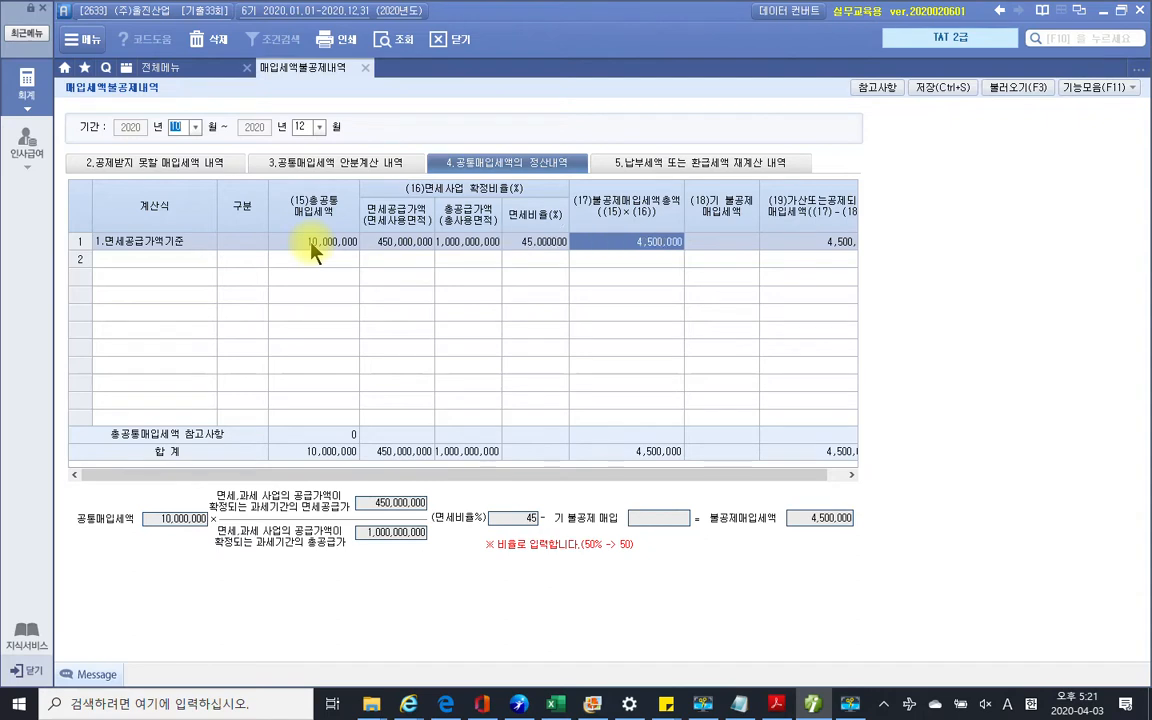
key(Return)
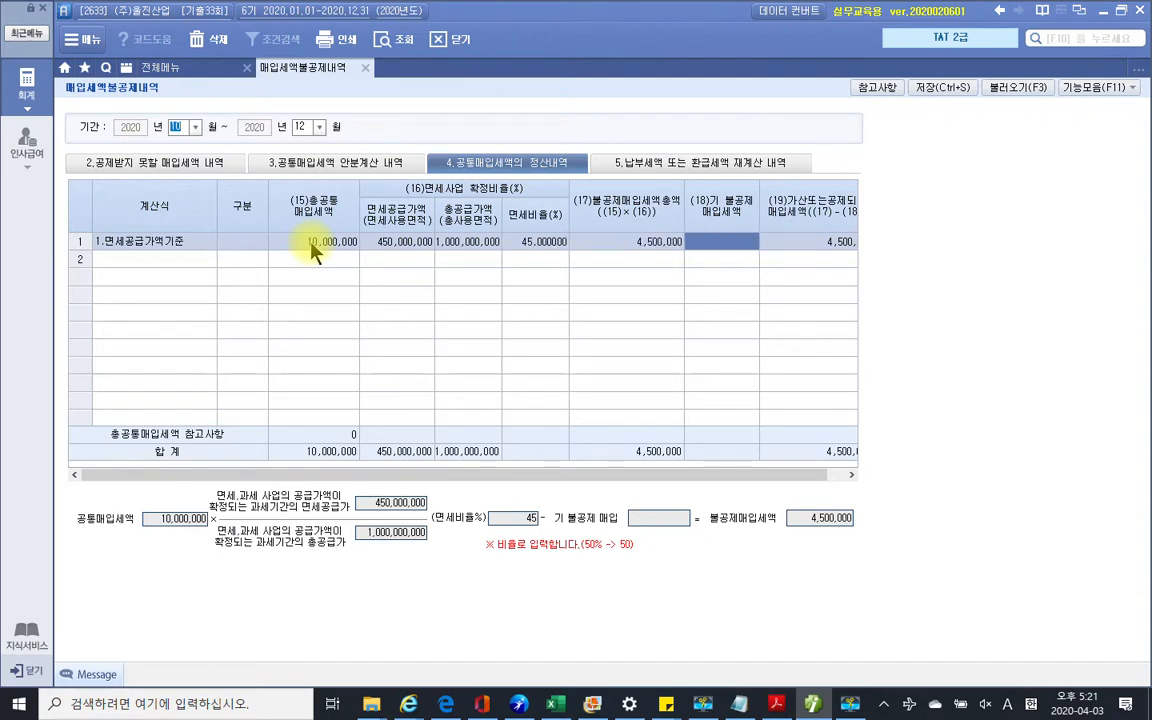
click(718, 253)
text(1750000)
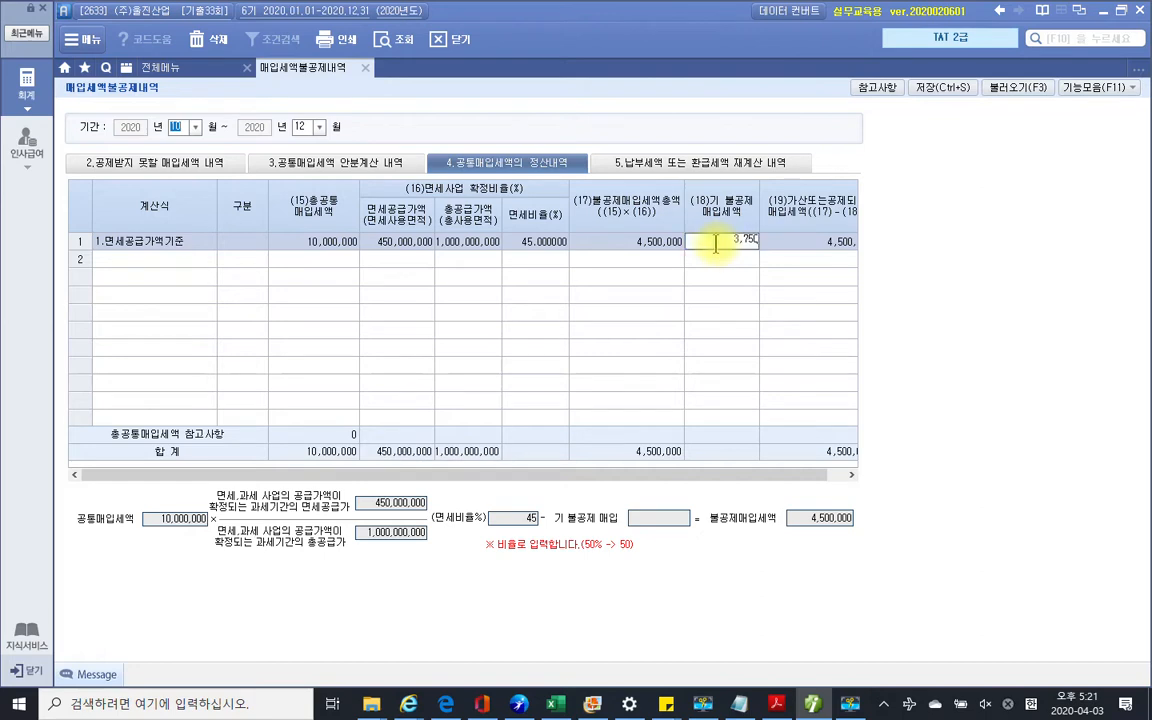
key(Return)
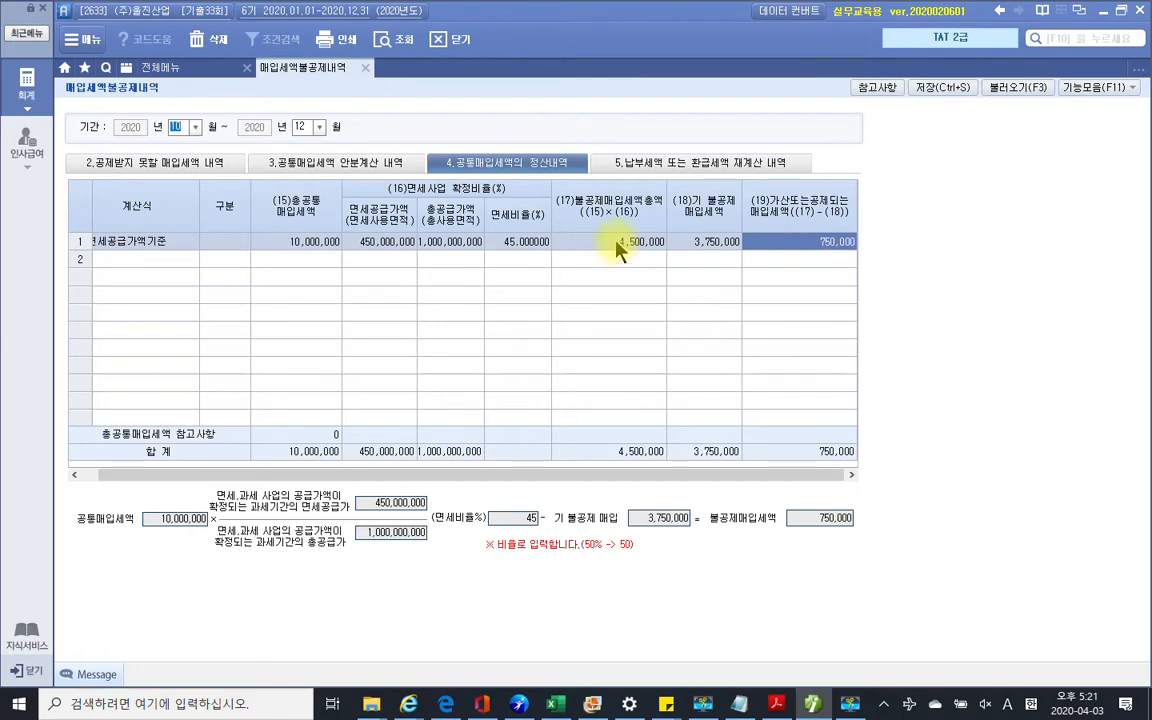
right_click(815, 251)
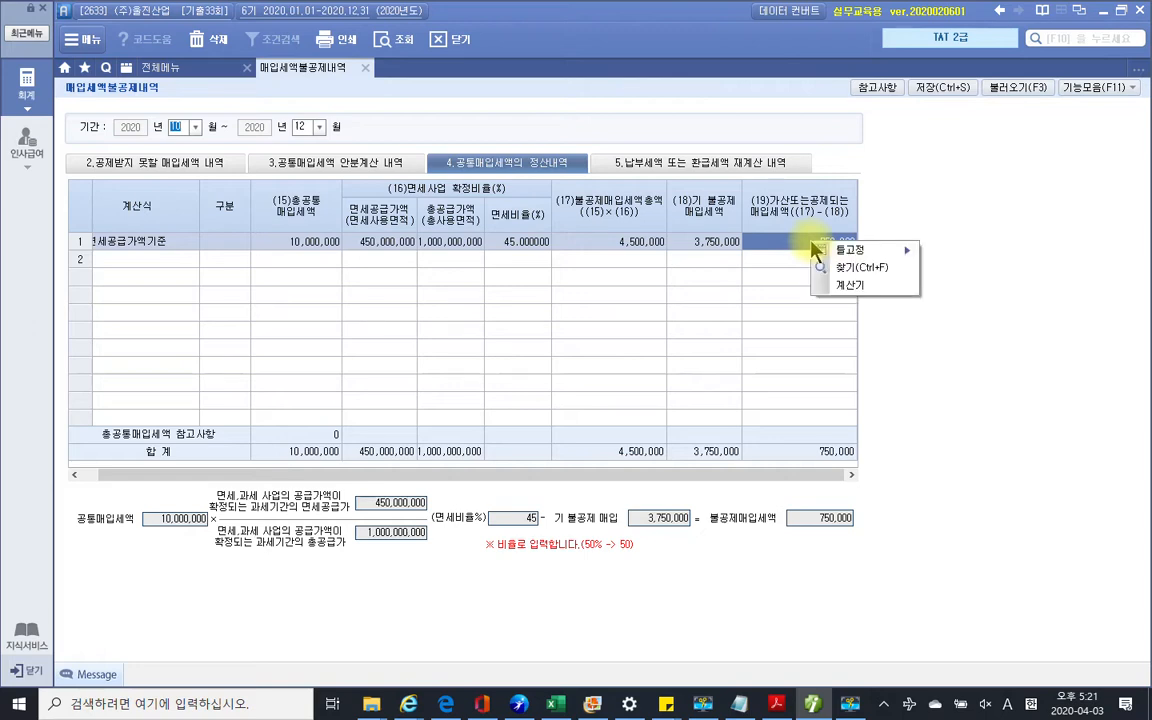
click(806, 252)
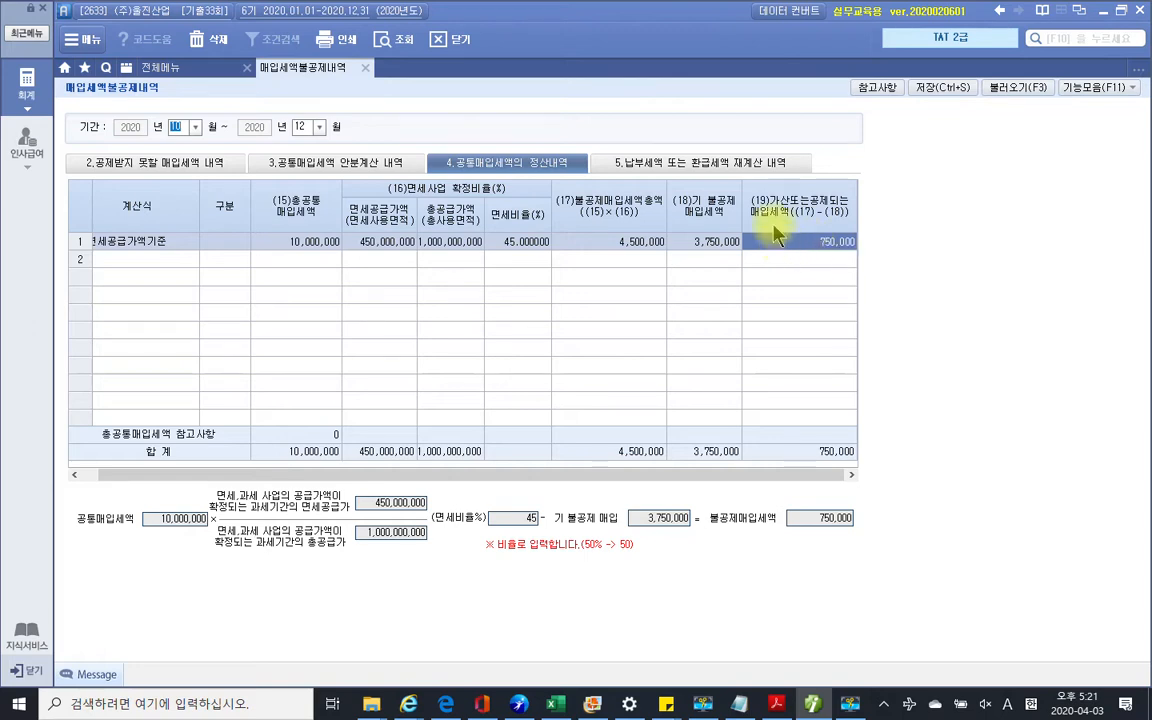
click(928, 88)
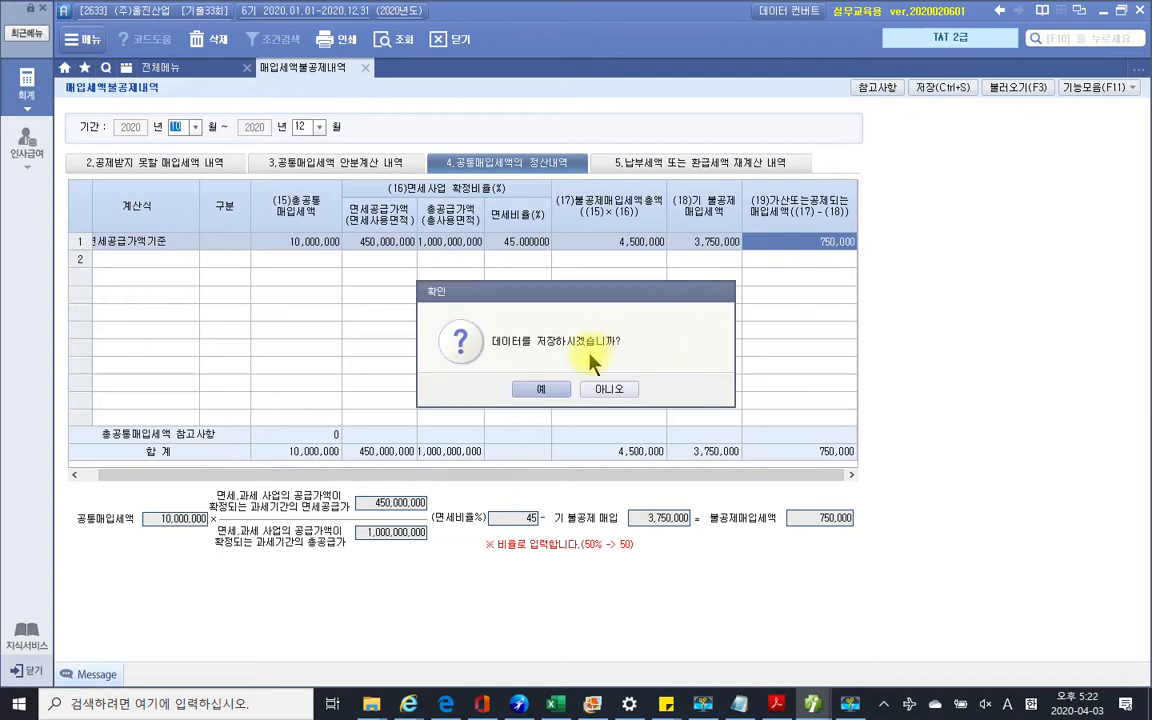
click(550, 386)
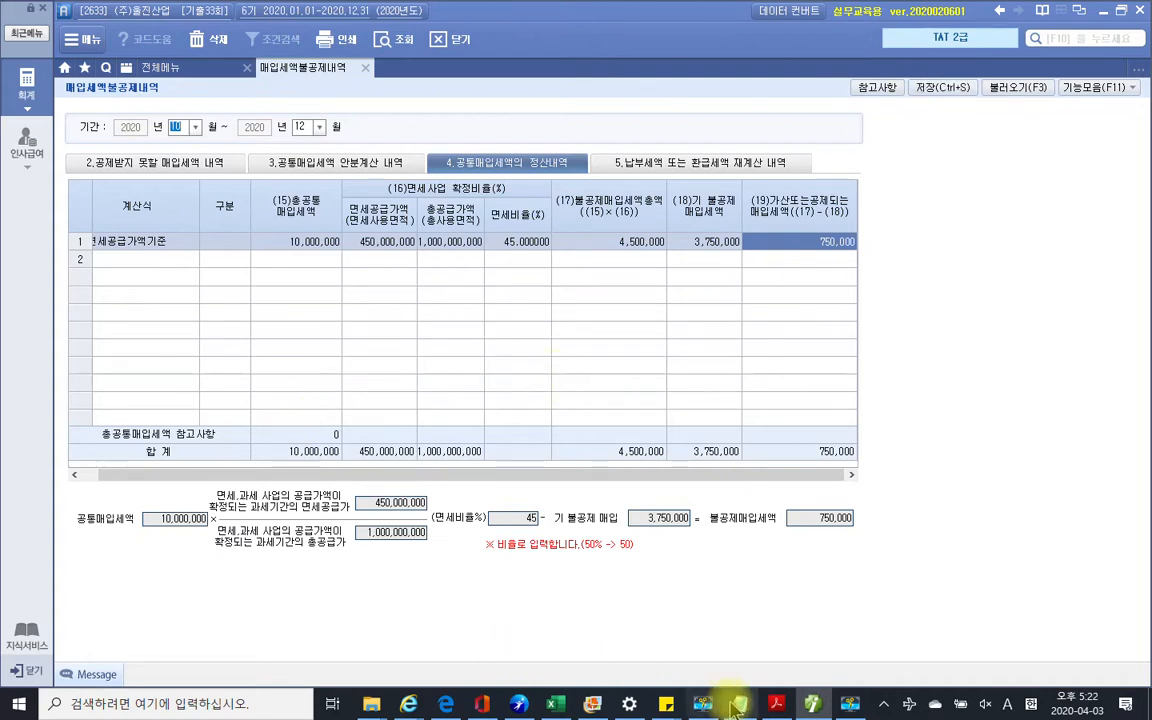
click(775, 703)
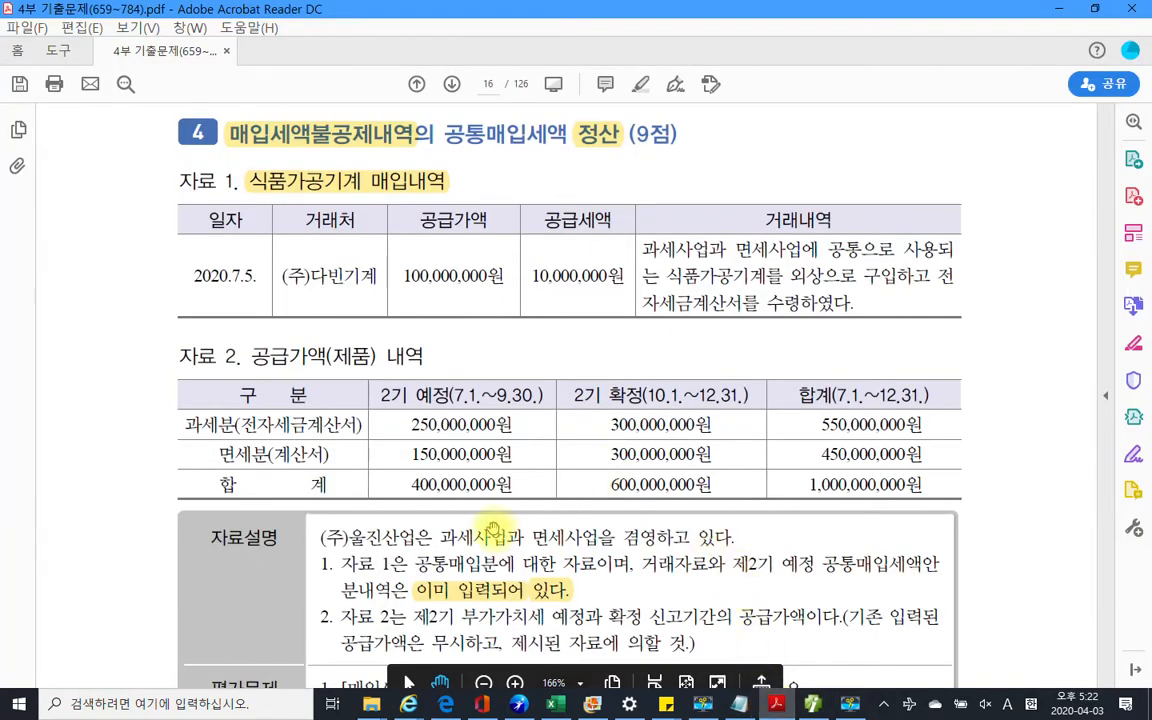
Highlight the first 평가문제 task line in yellow in the exam PDF
scroll(444, 473, down, 1)
scroll(461, 510, down, 1)
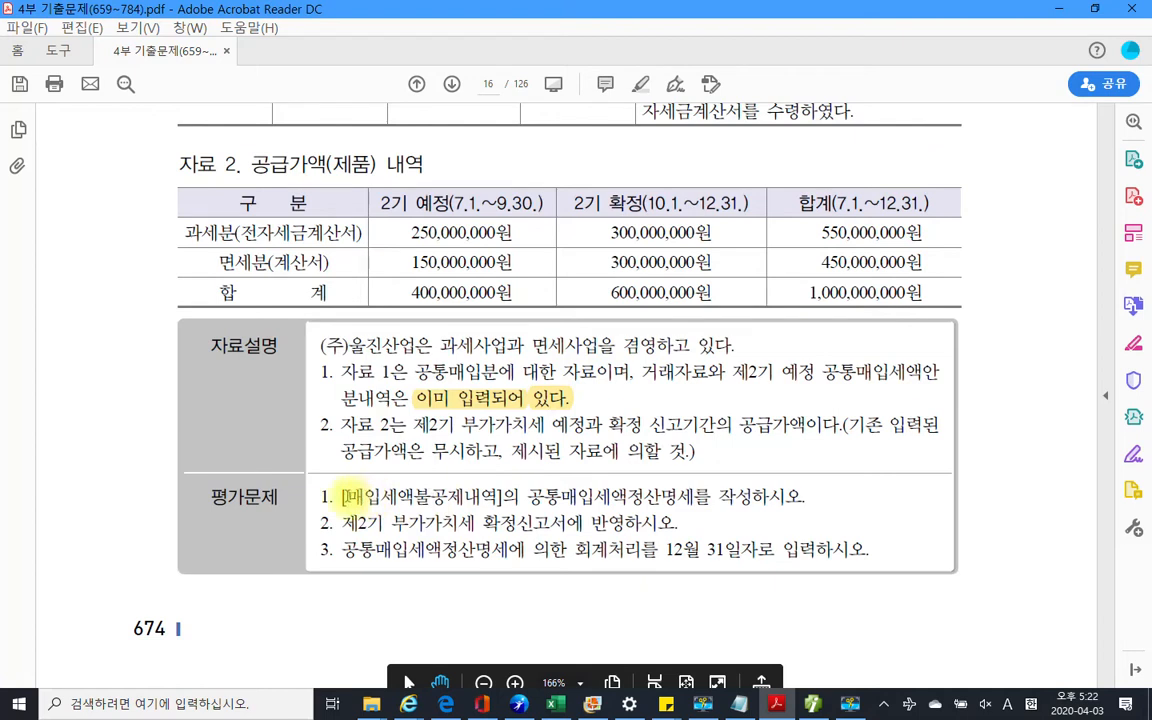
drag(344, 497, 710, 497)
drag(600, 497, 768, 500)
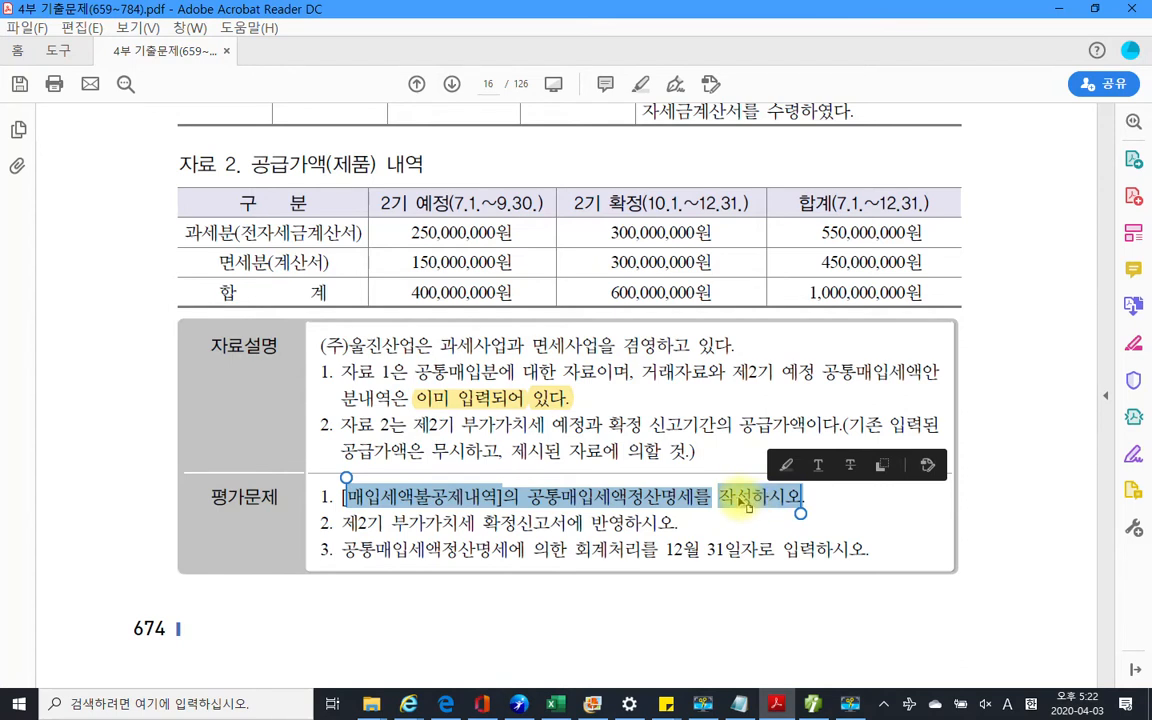
right_click(748, 503)
click(725, 492)
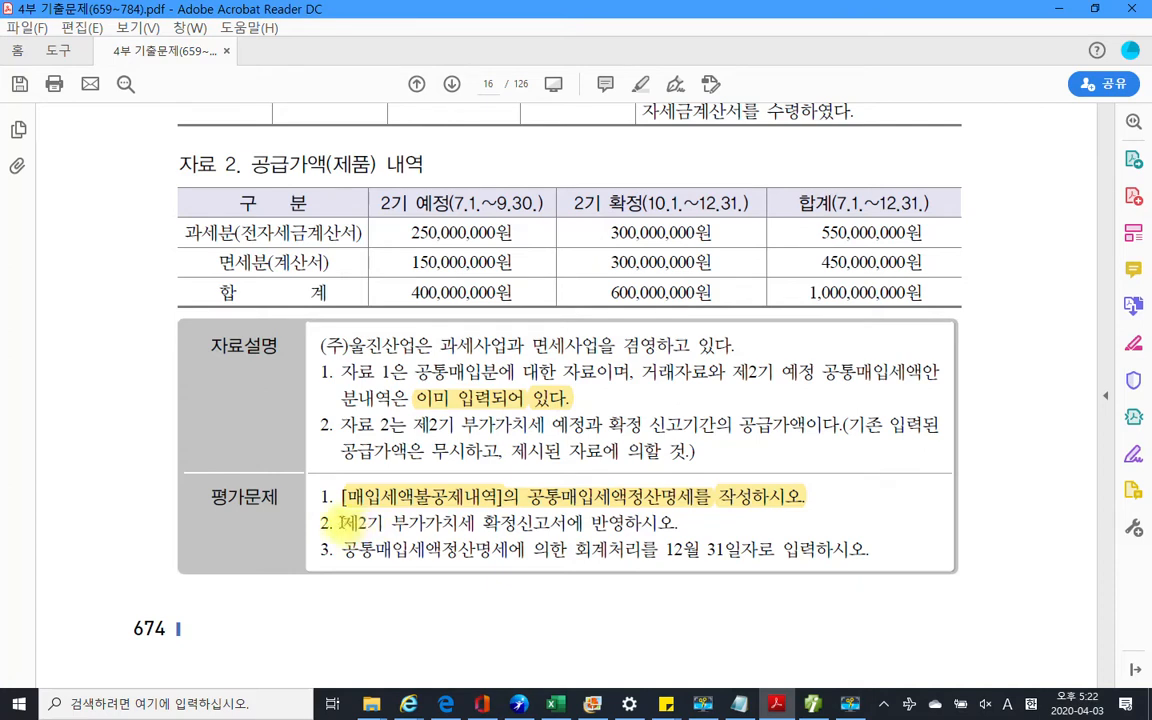
drag(345, 521, 682, 527)
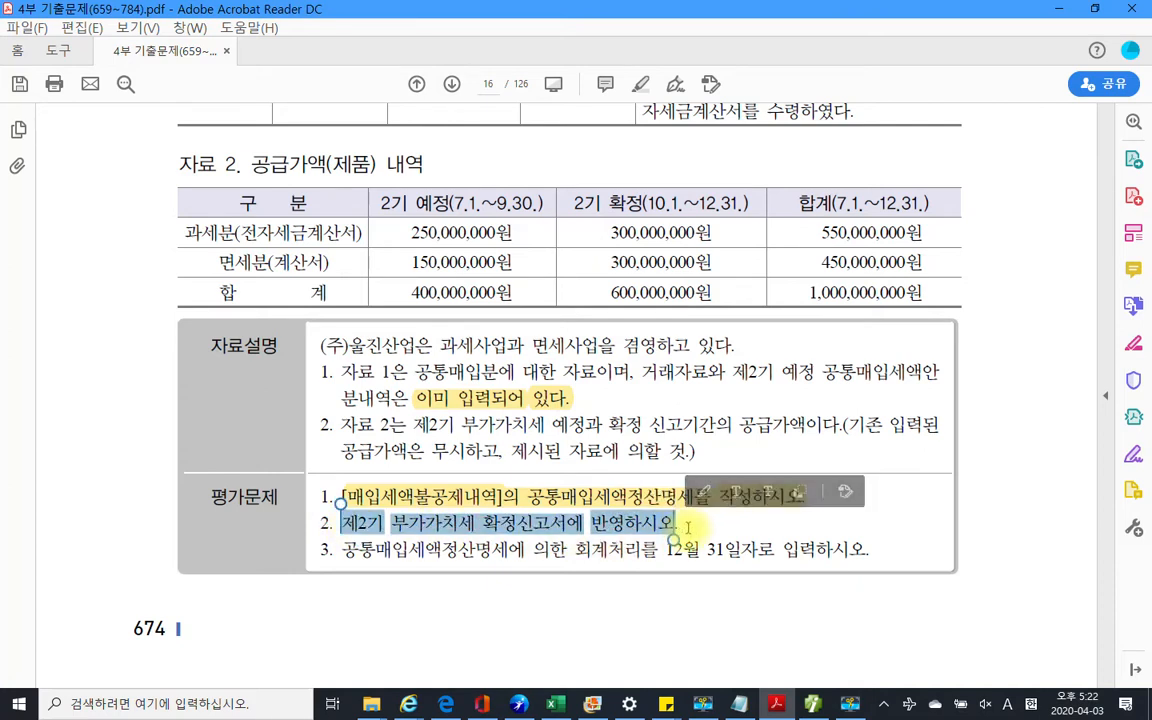
click(688, 527)
click(813, 704)
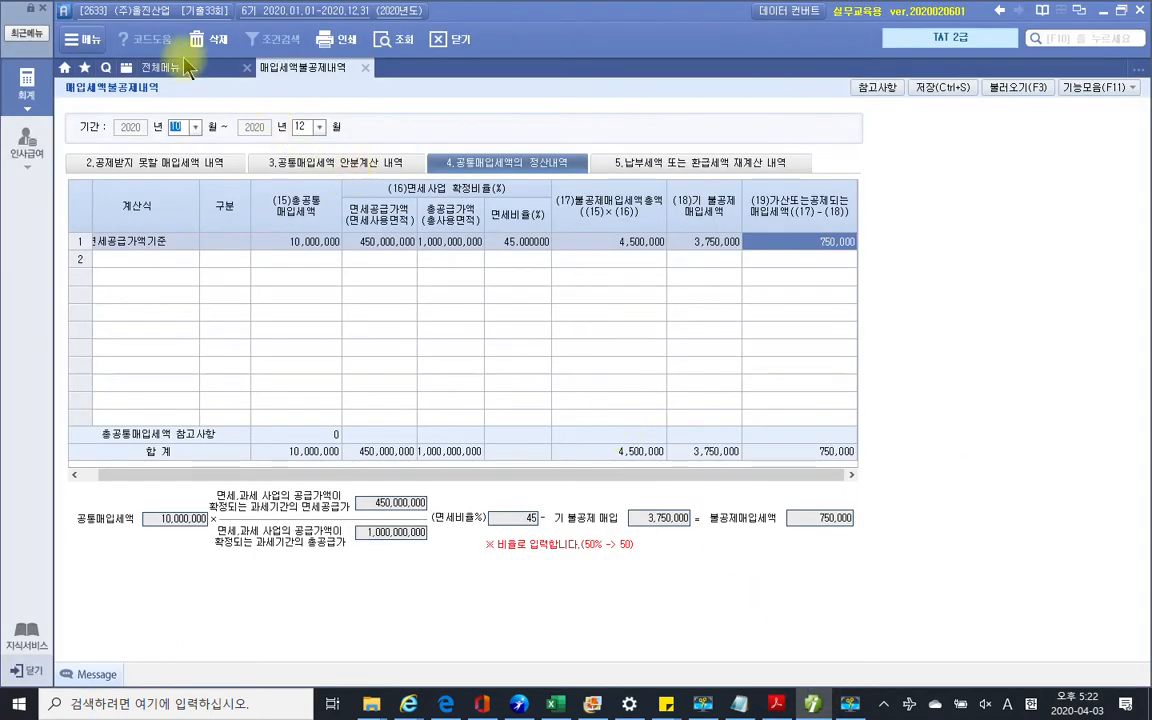
Load the 정기신고 부가가치세신고서 for 2020-10-01 through 12-31
click(159, 66)
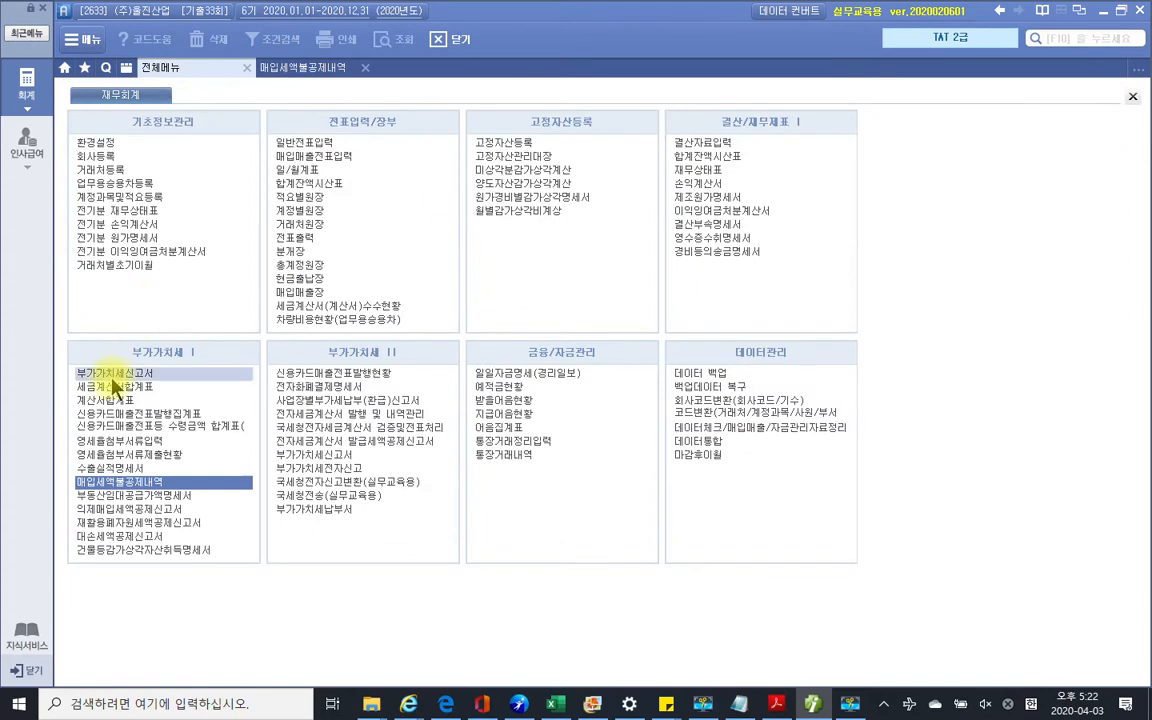
click(118, 376)
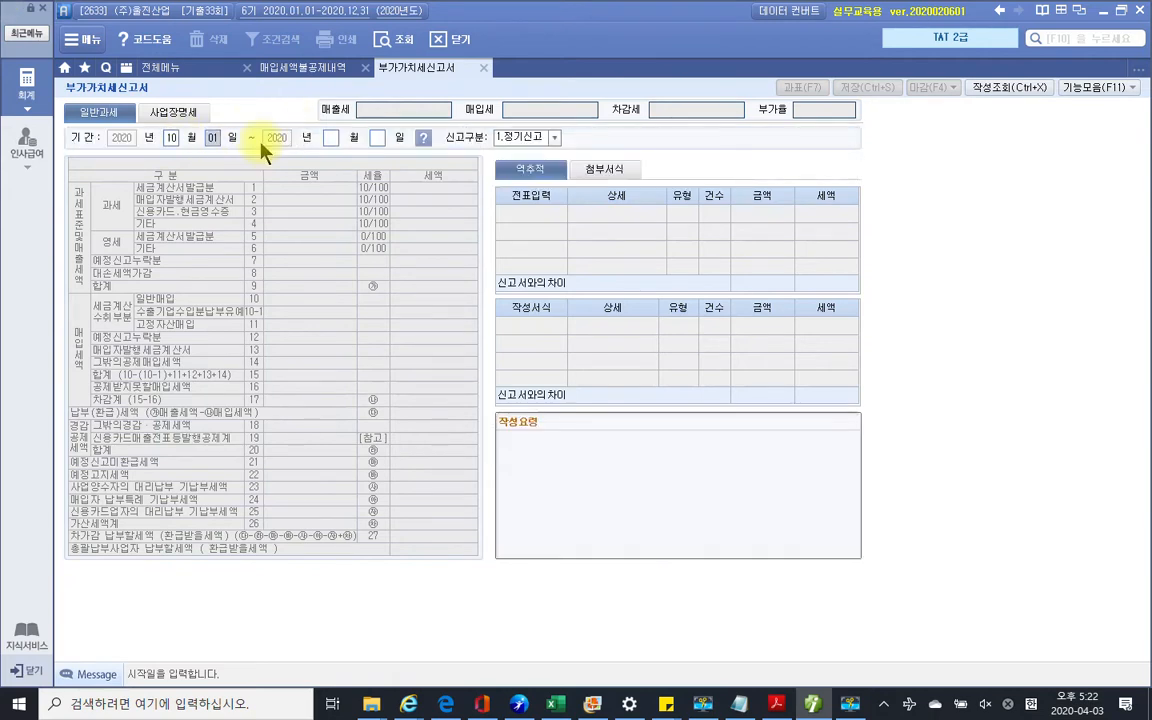
key(Return)
text(12)
key(Return)
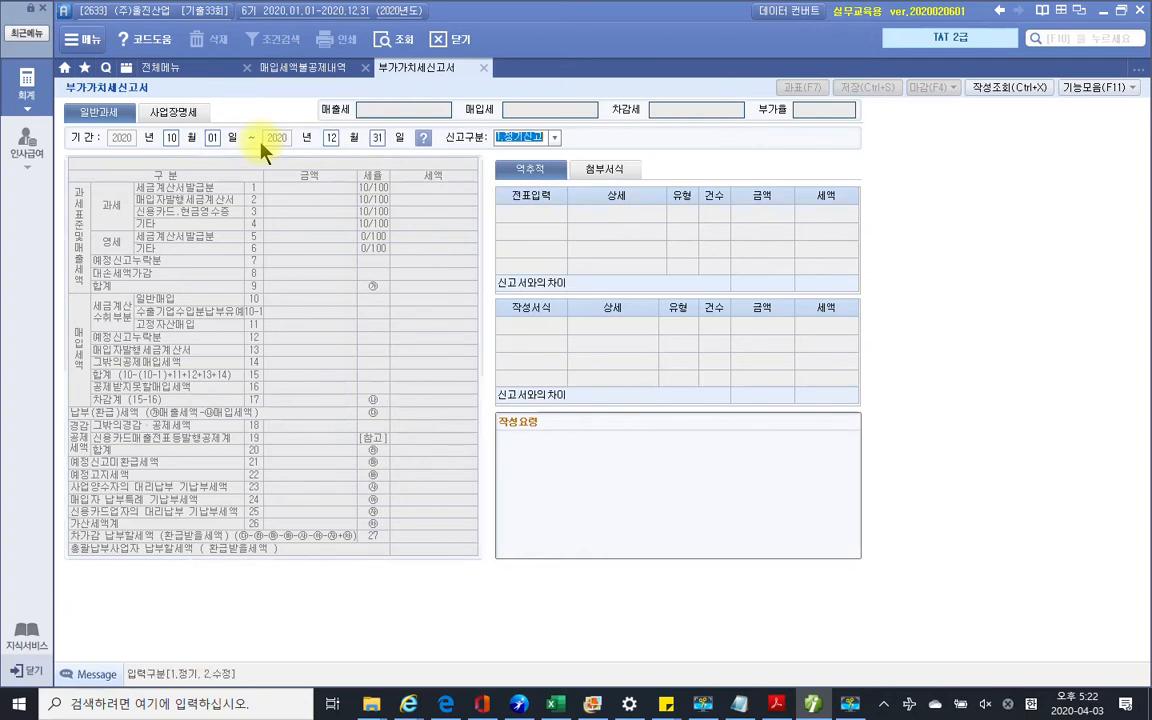
key(Return)
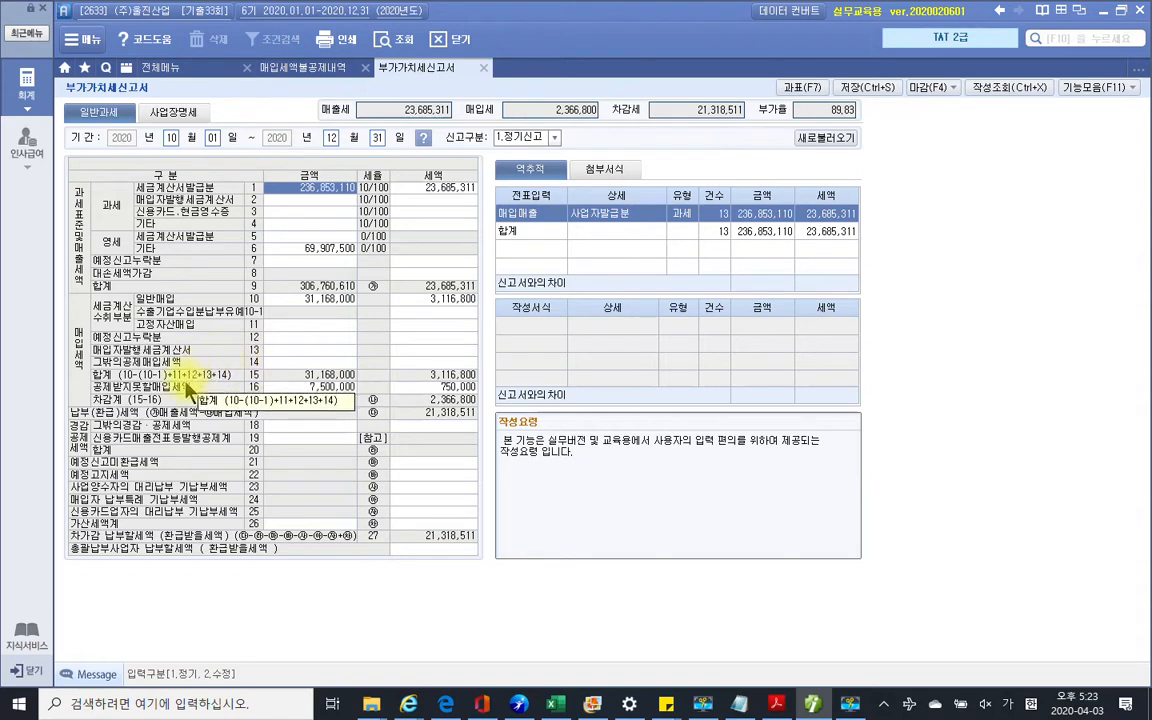
Verify the 750,000 non-deductible tax on line 16 and save the VAT return
click(298, 388)
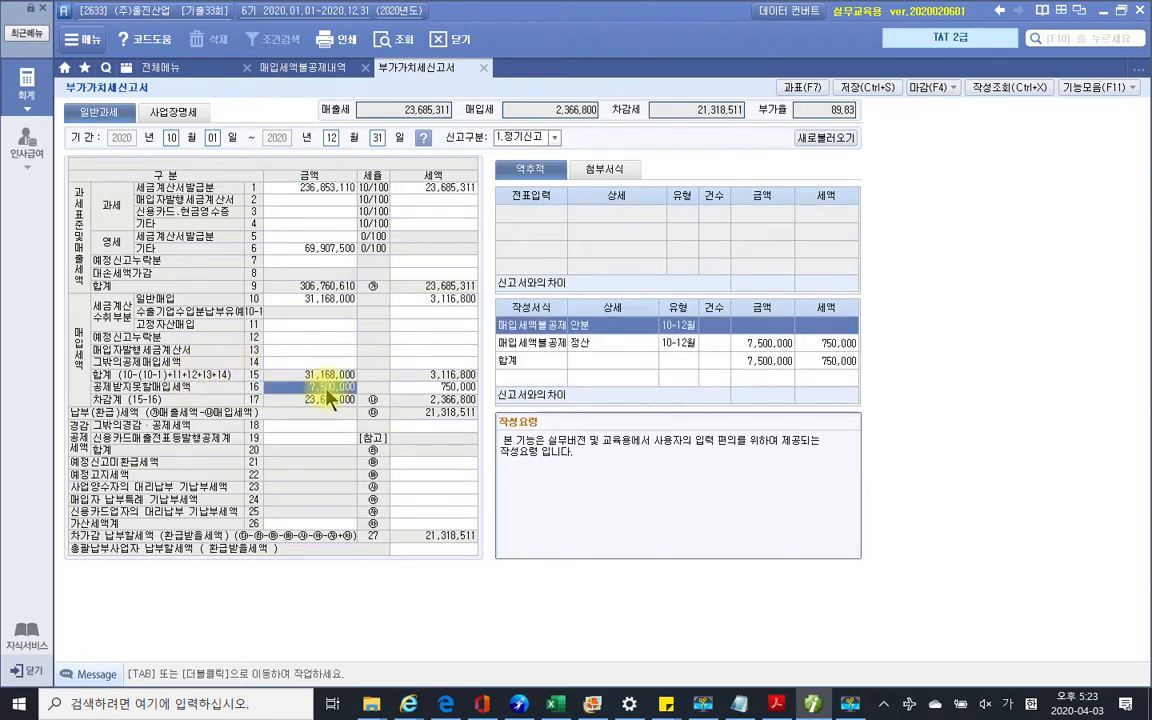
click(437, 387)
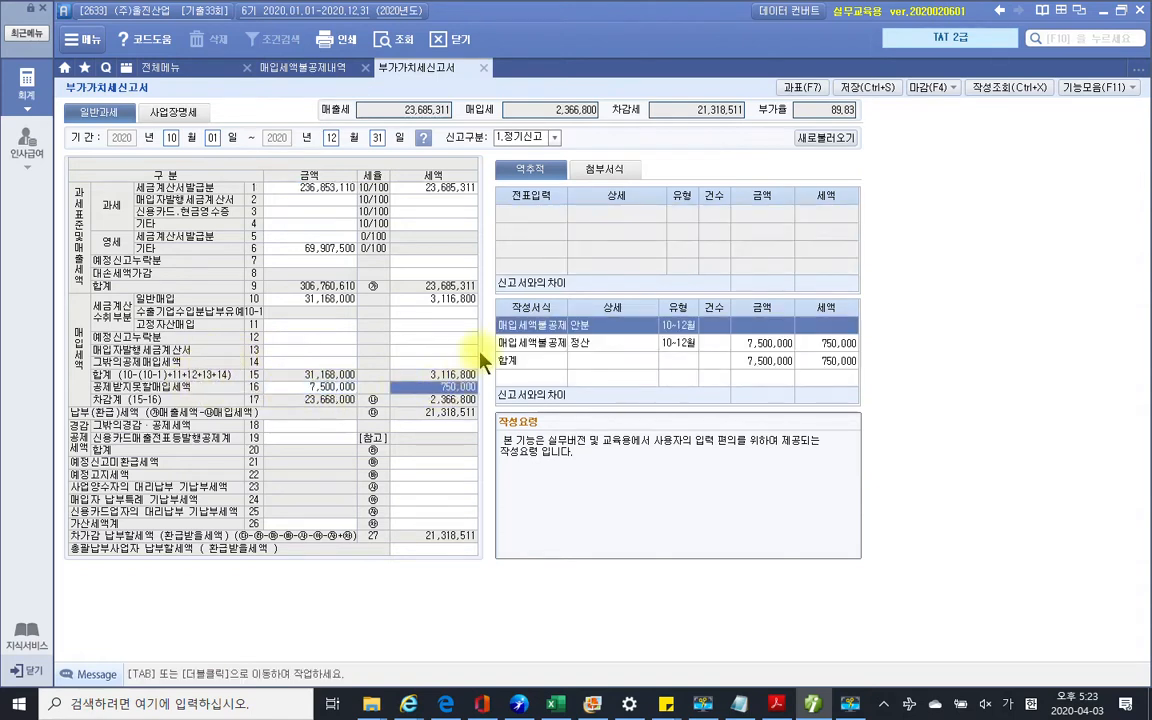
click(586, 343)
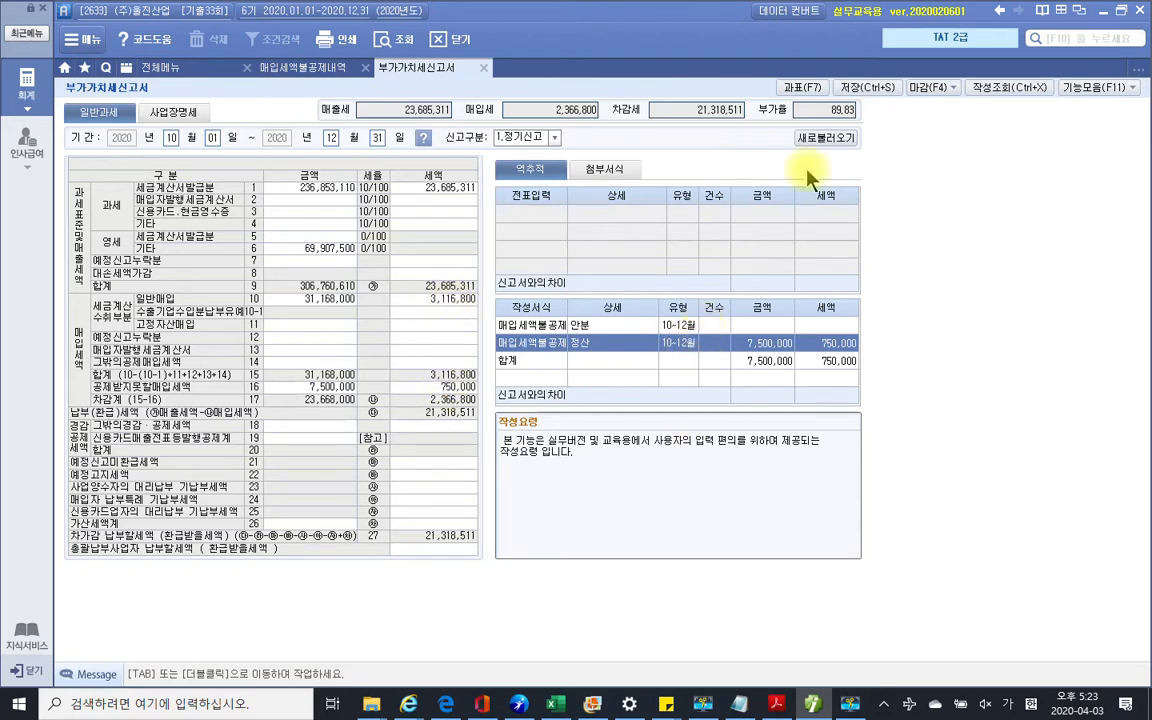
click(852, 87)
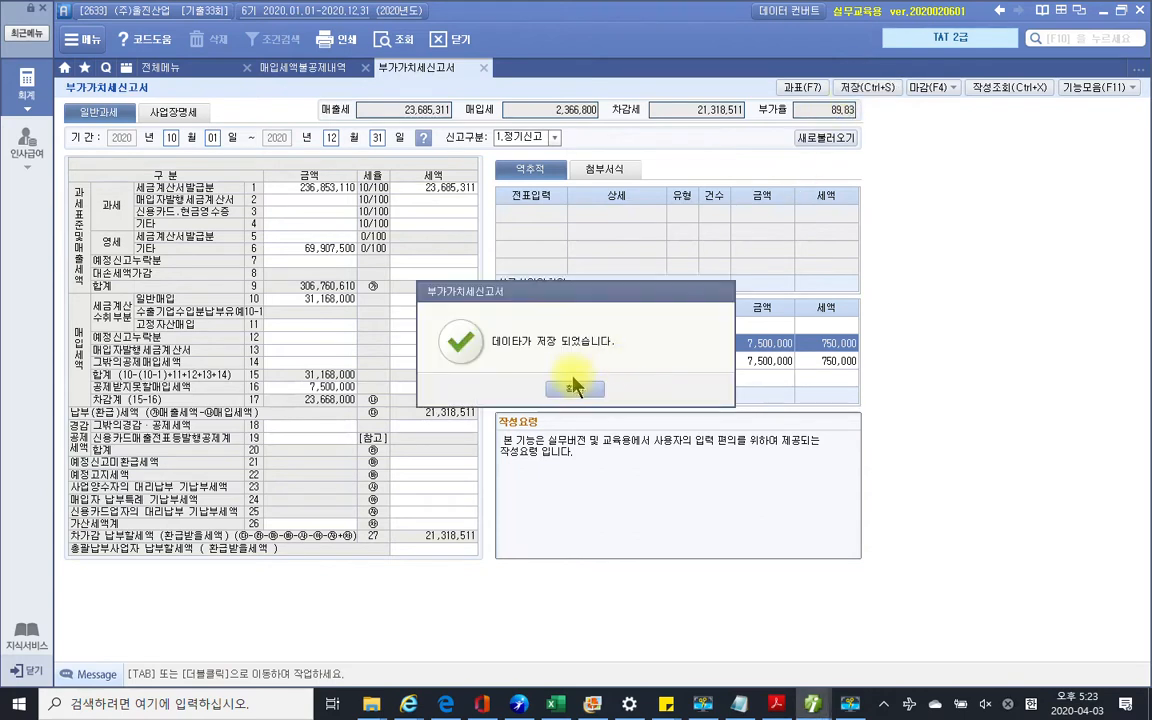
click(576, 390)
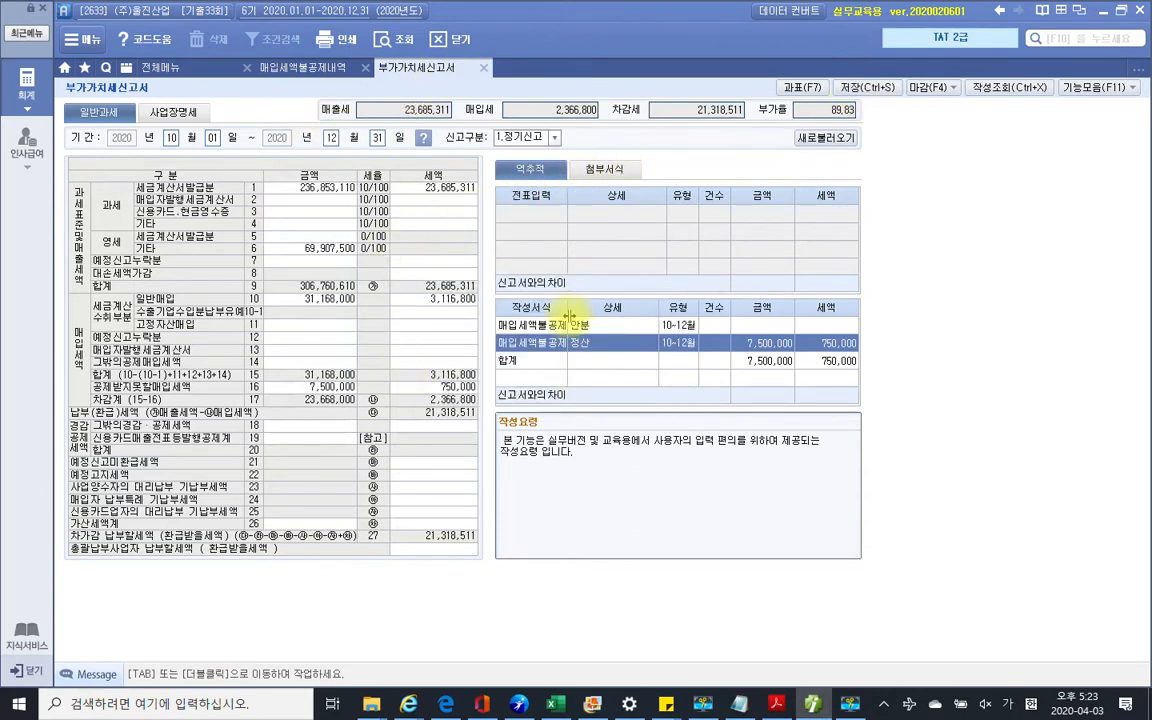
click(332, 70)
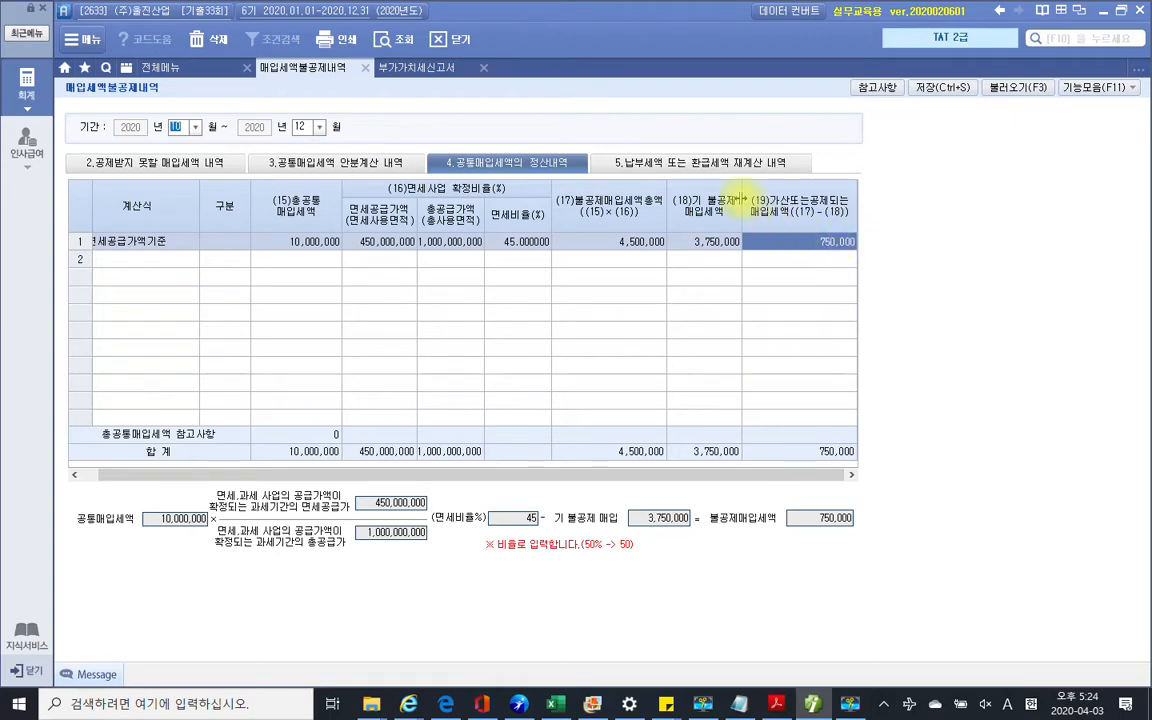
Highlight task 3's text and the words 12월 31일자로 in yellow in the PDF
click(815, 705)
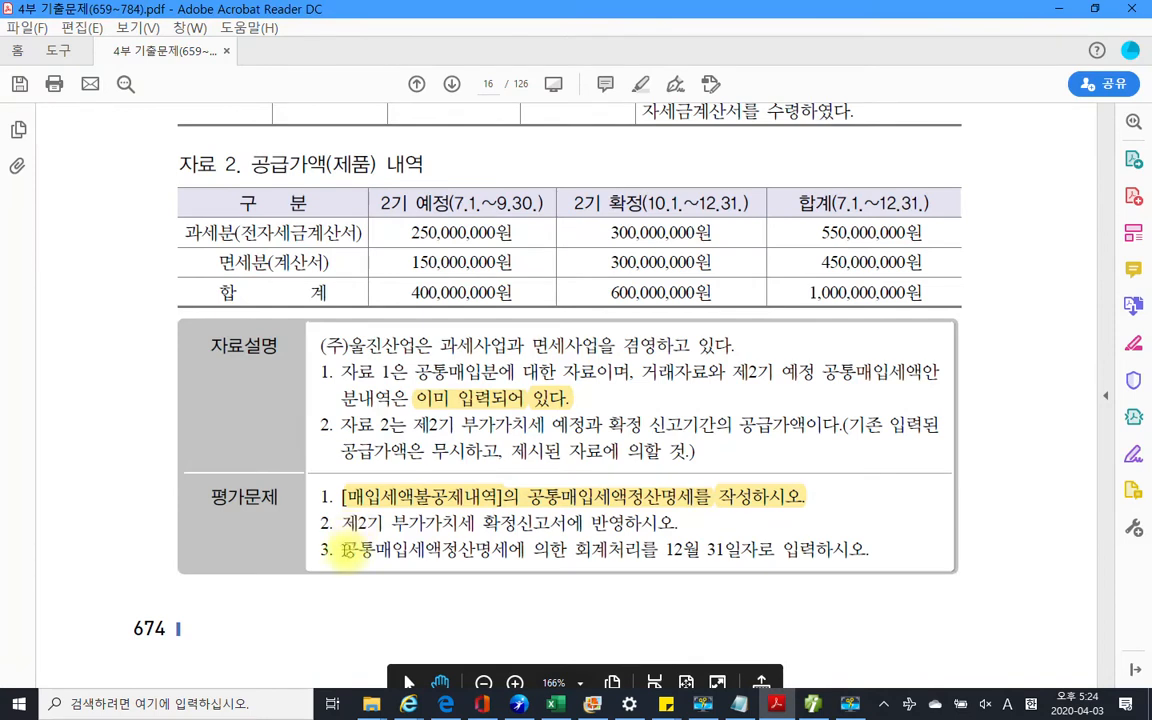
drag(343, 549, 658, 556)
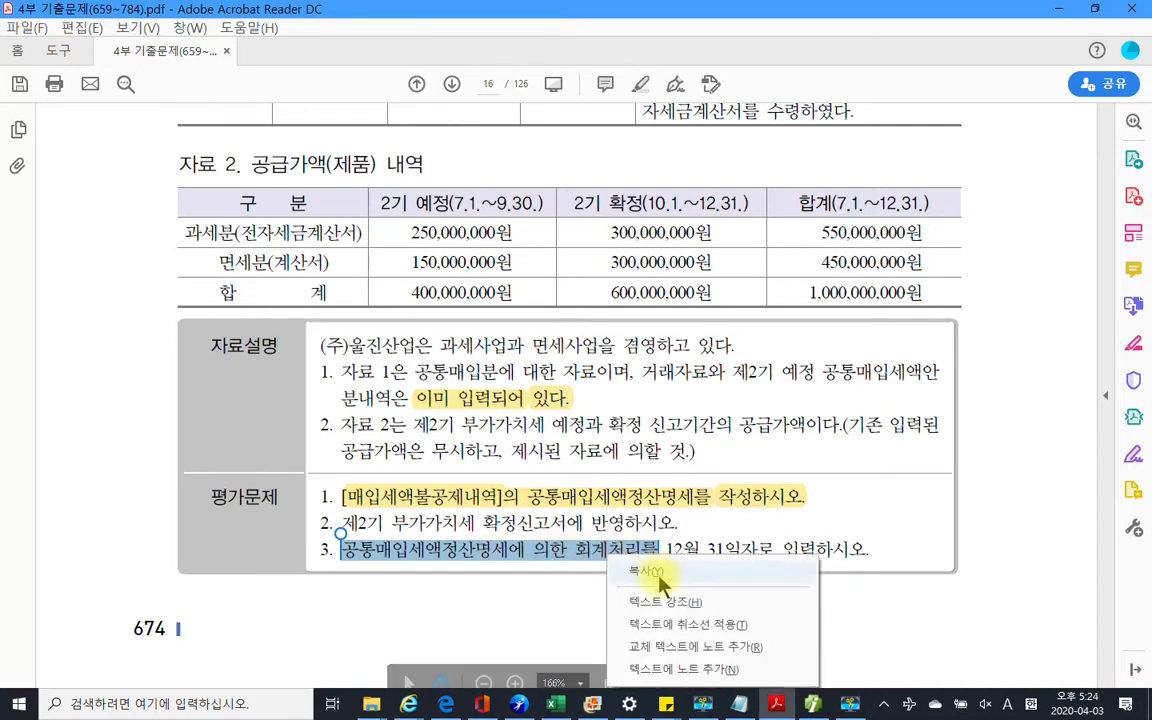
click(665, 603)
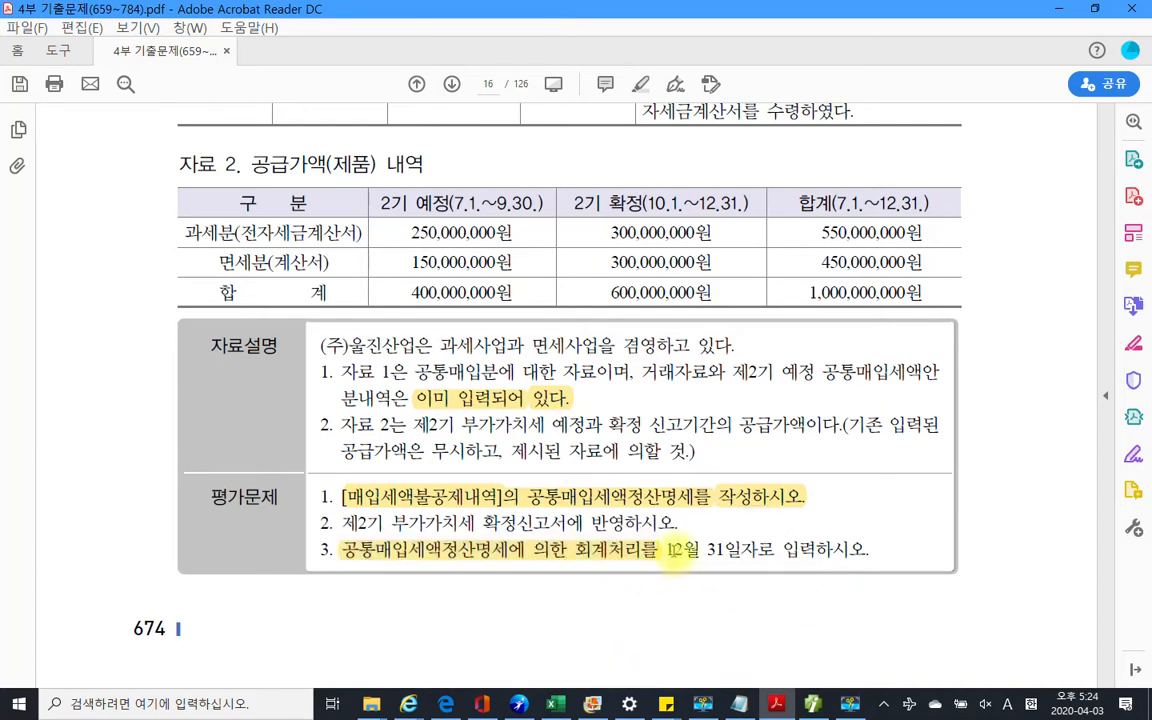
drag(666, 549, 775, 551)
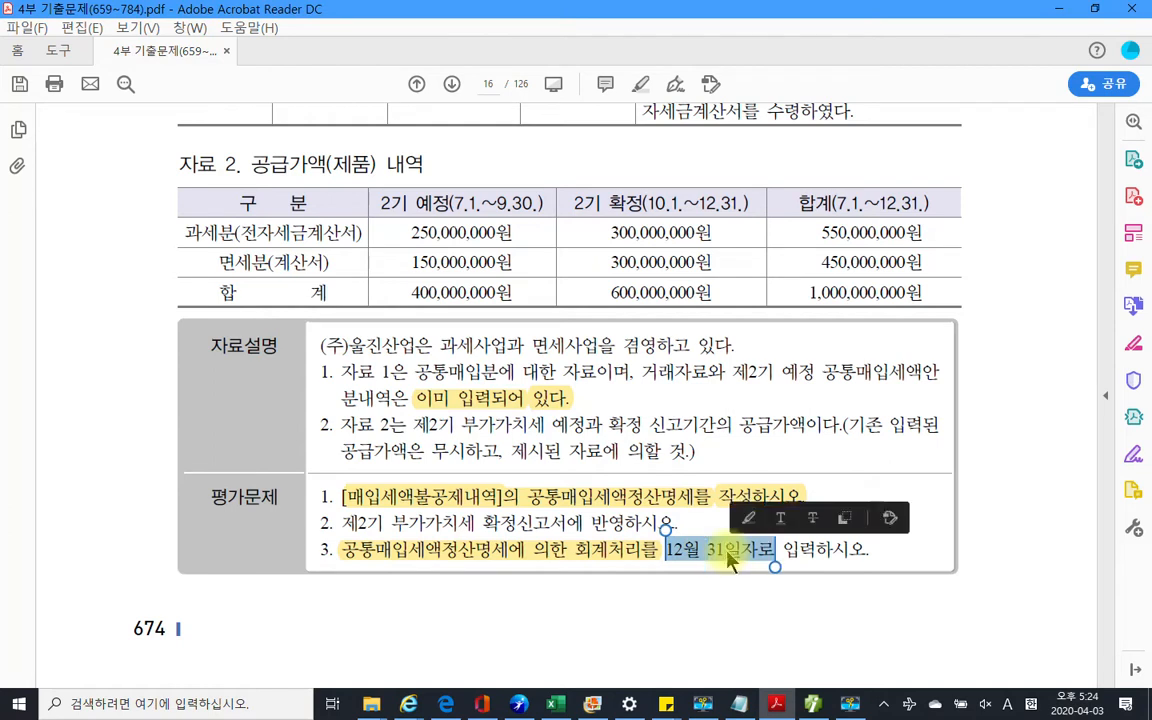
right_click(742, 578)
click(760, 600)
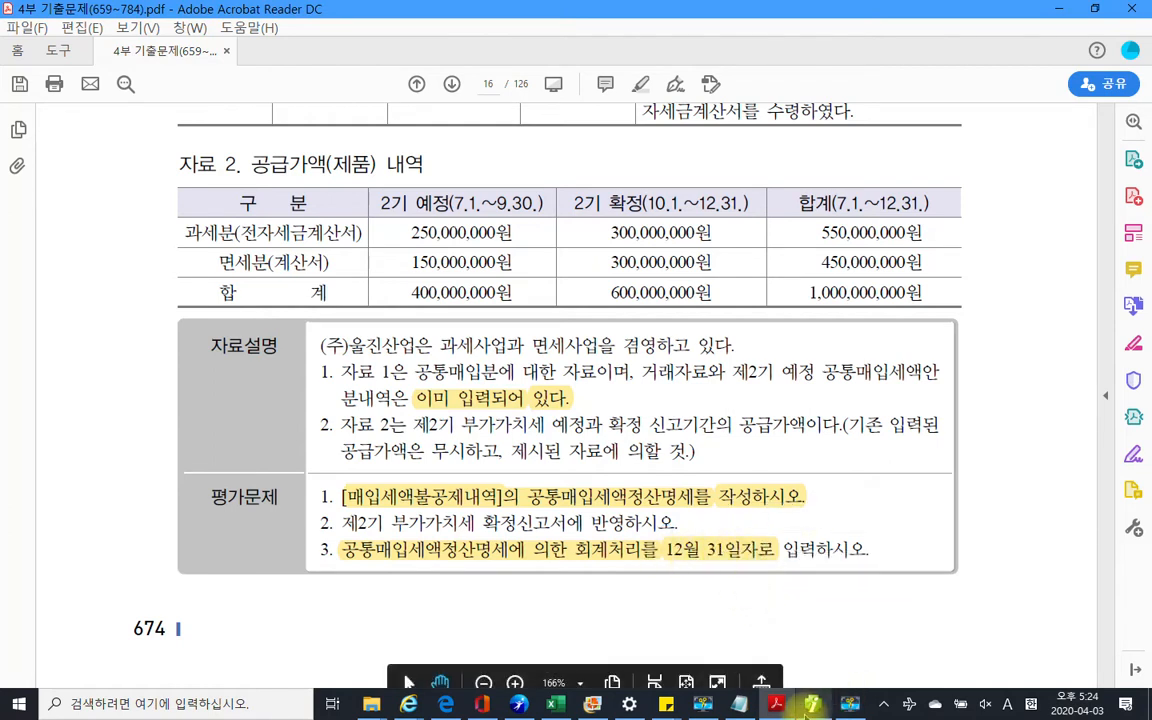
mouse_move(812, 707)
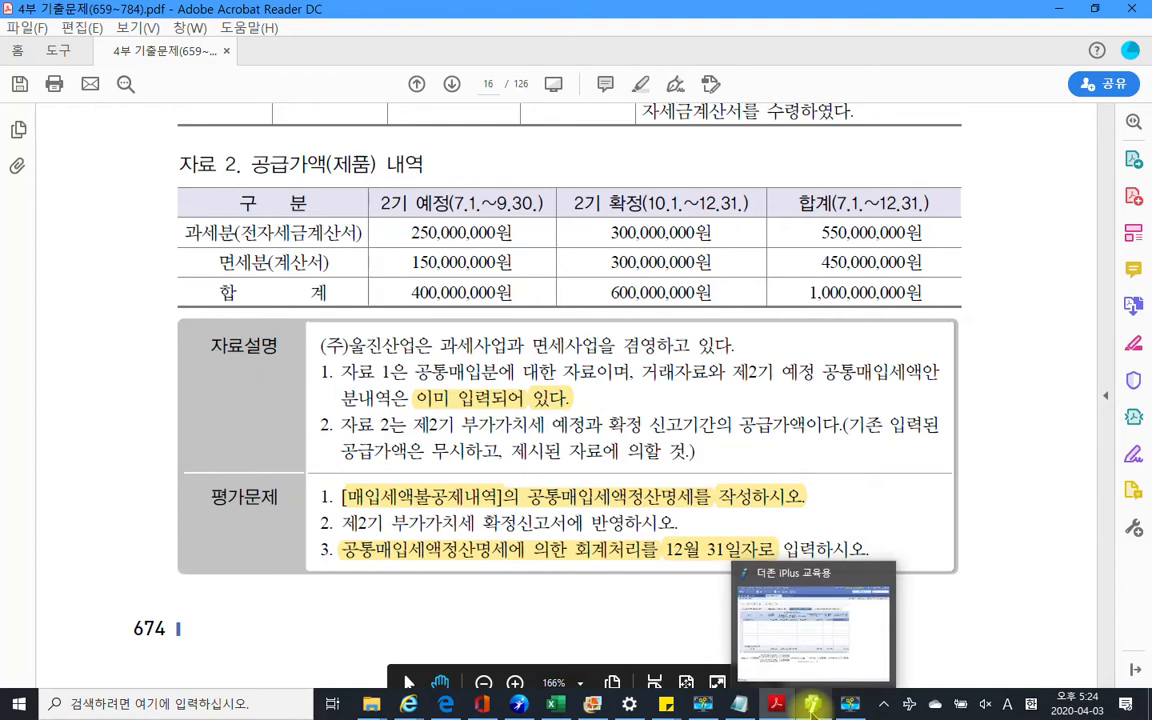
click(812, 705)
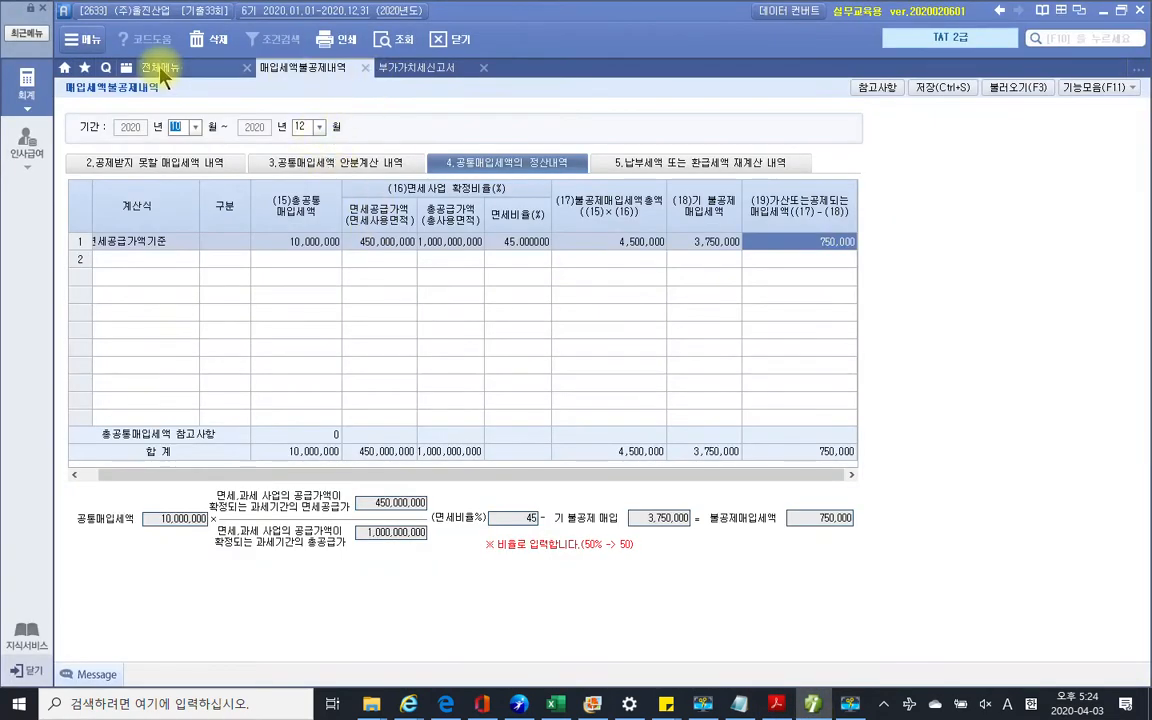
In 일반전표입력, credit 135 부가세대급금 750,000 on a new 12/31 voucher
click(160, 70)
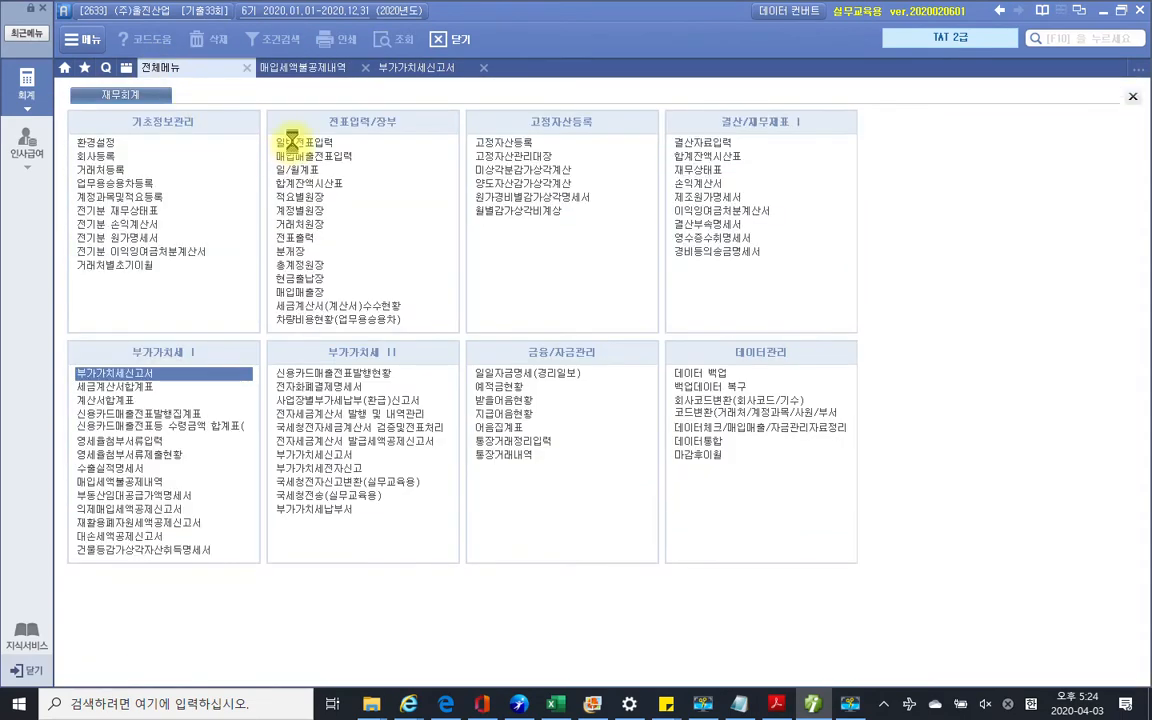
click(291, 142)
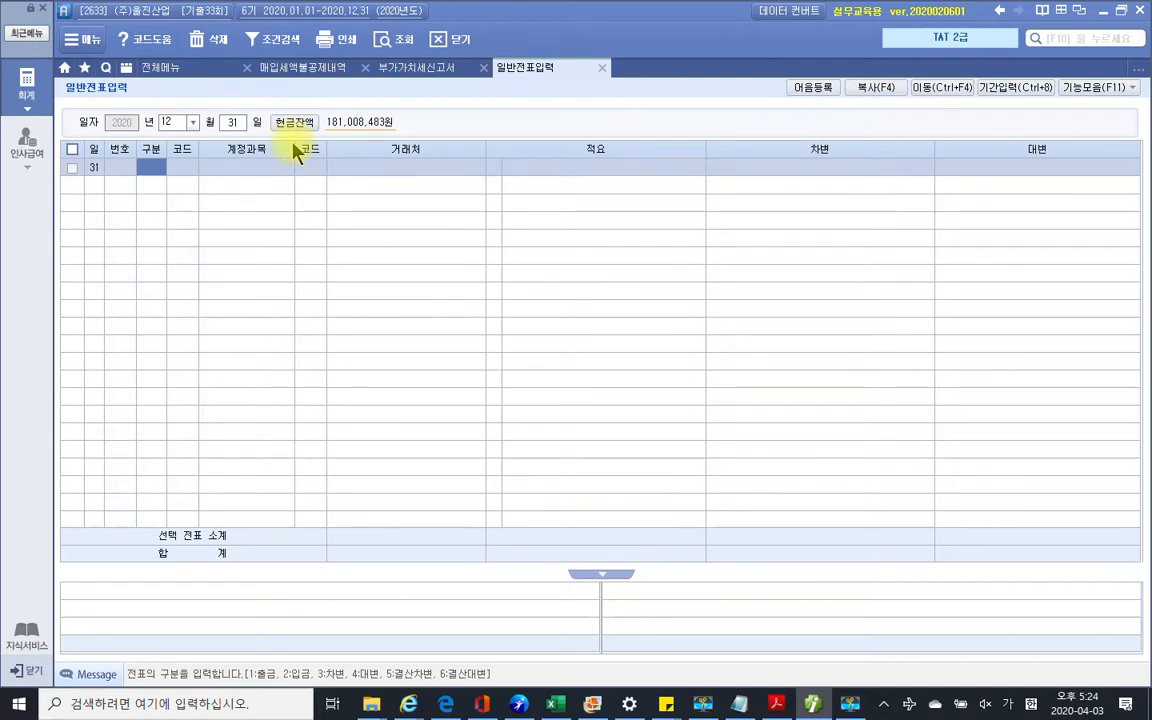
text(4)
key(Return)
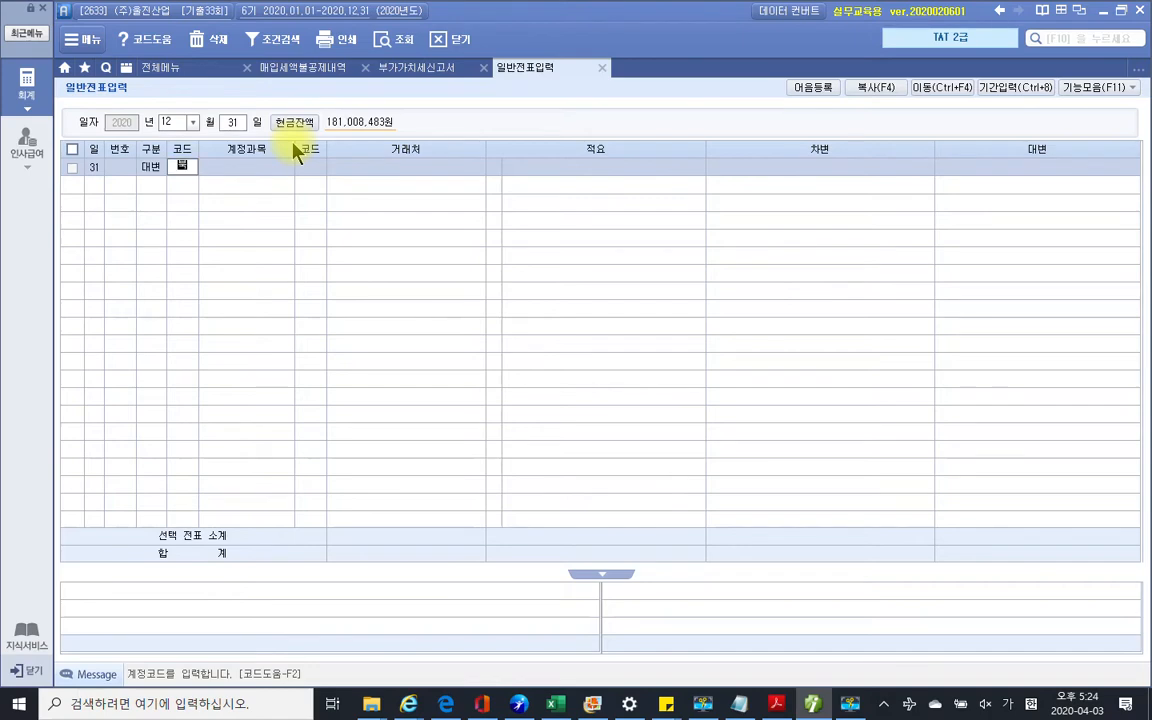
text(부가)
key(Return)
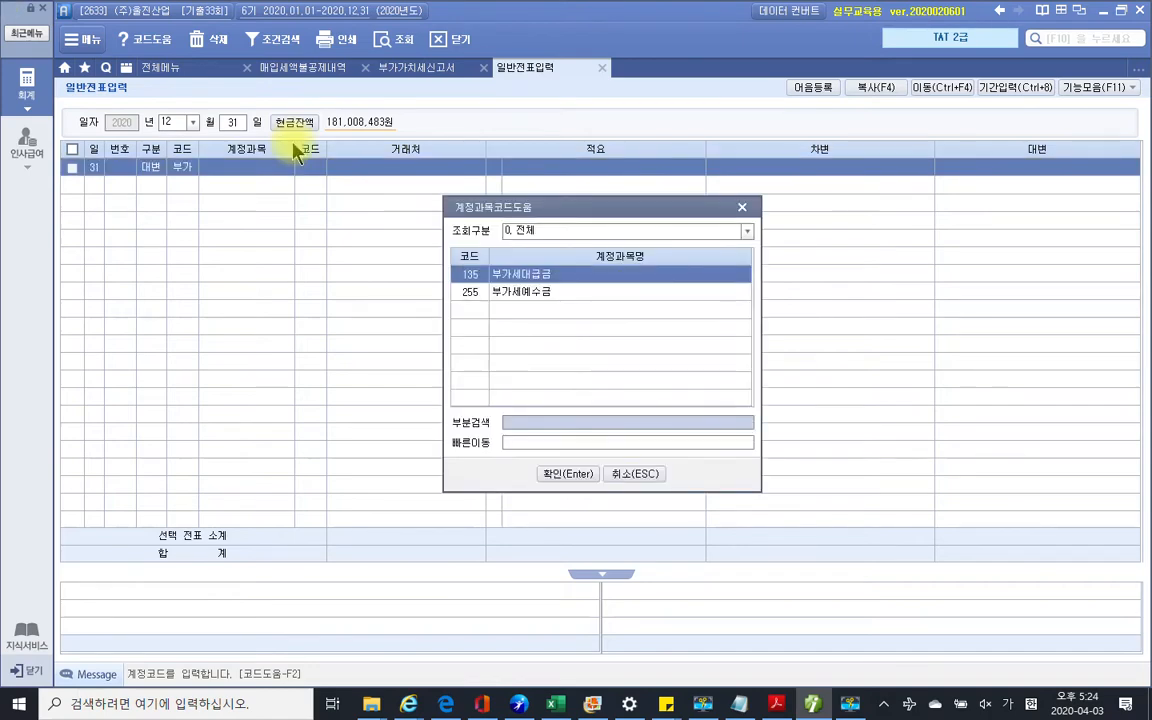
key(Return)
key(Return)
key(Return)
key(Return)
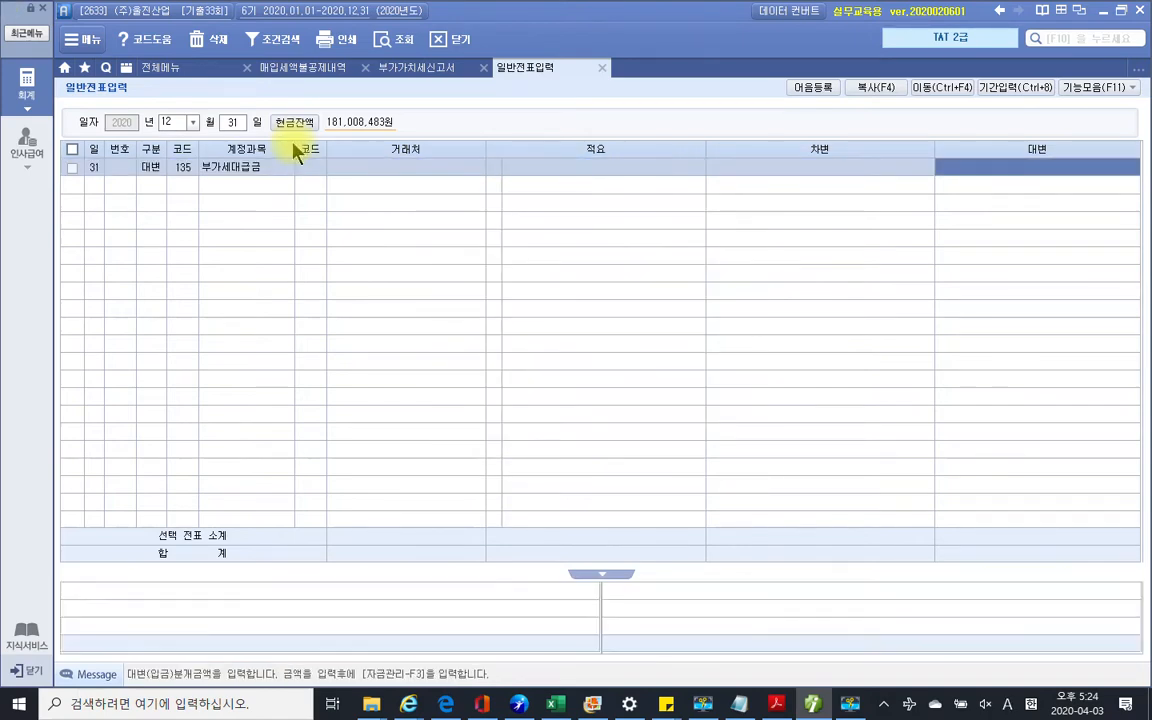
text(7500000)
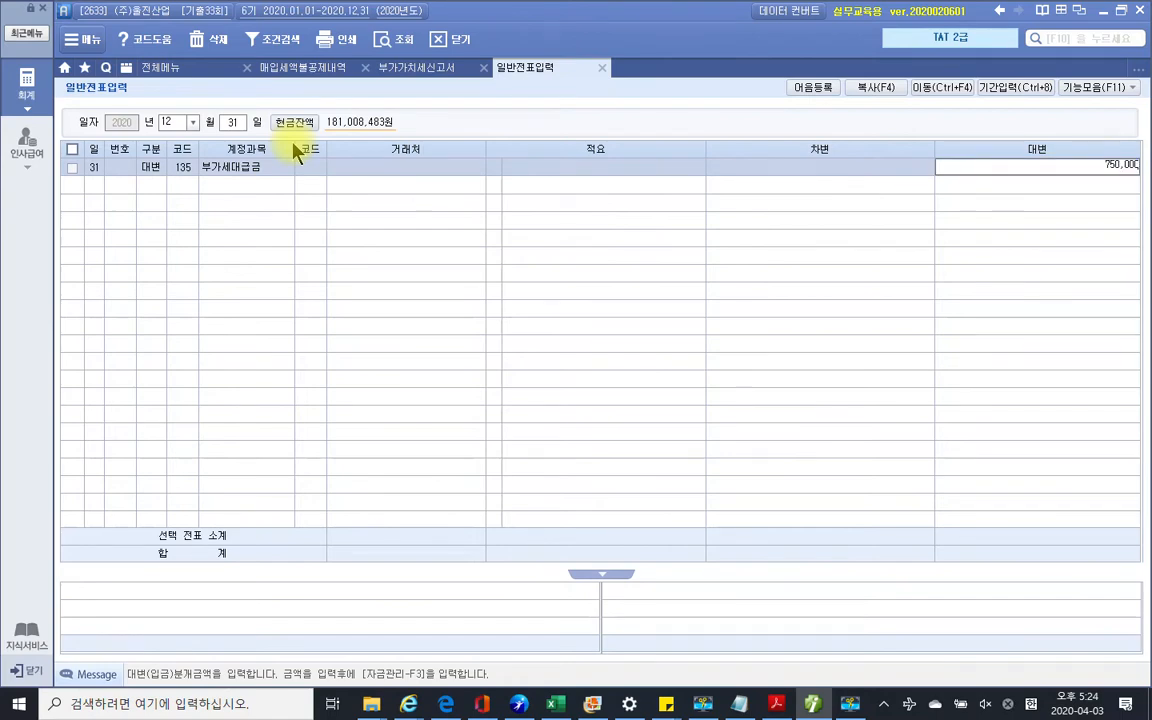
key(Return)
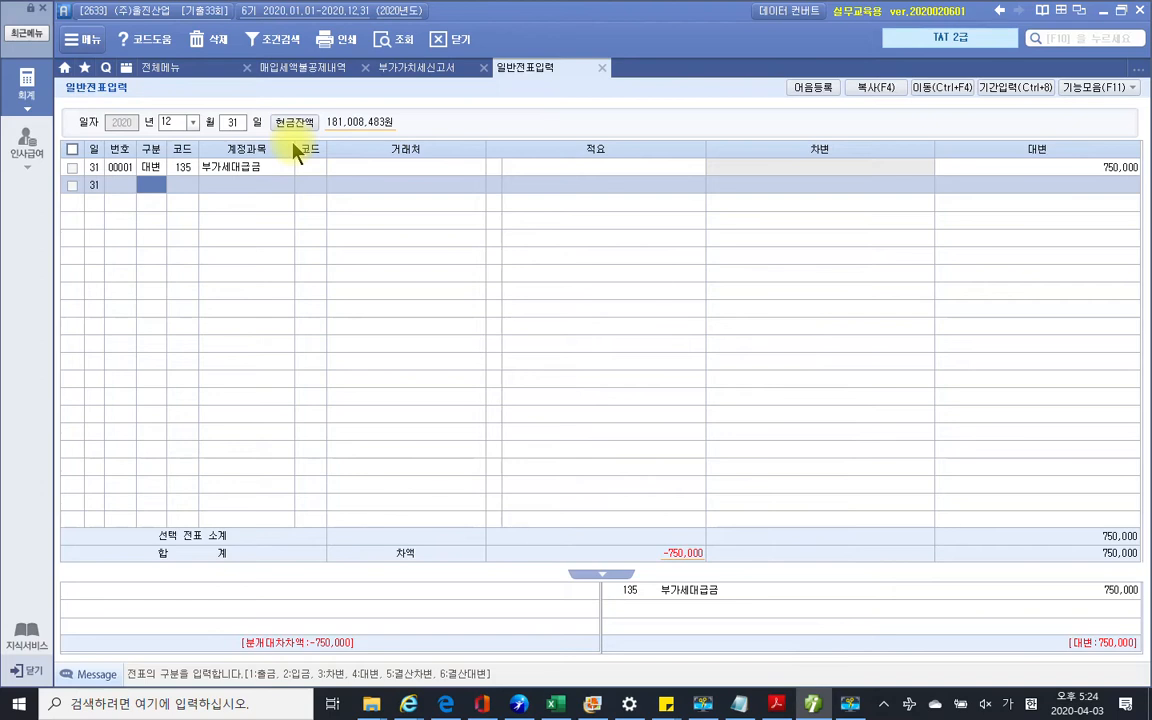
Debit 206 기계장치 750,000 to balance the voucher and close the journal screen
text(3)
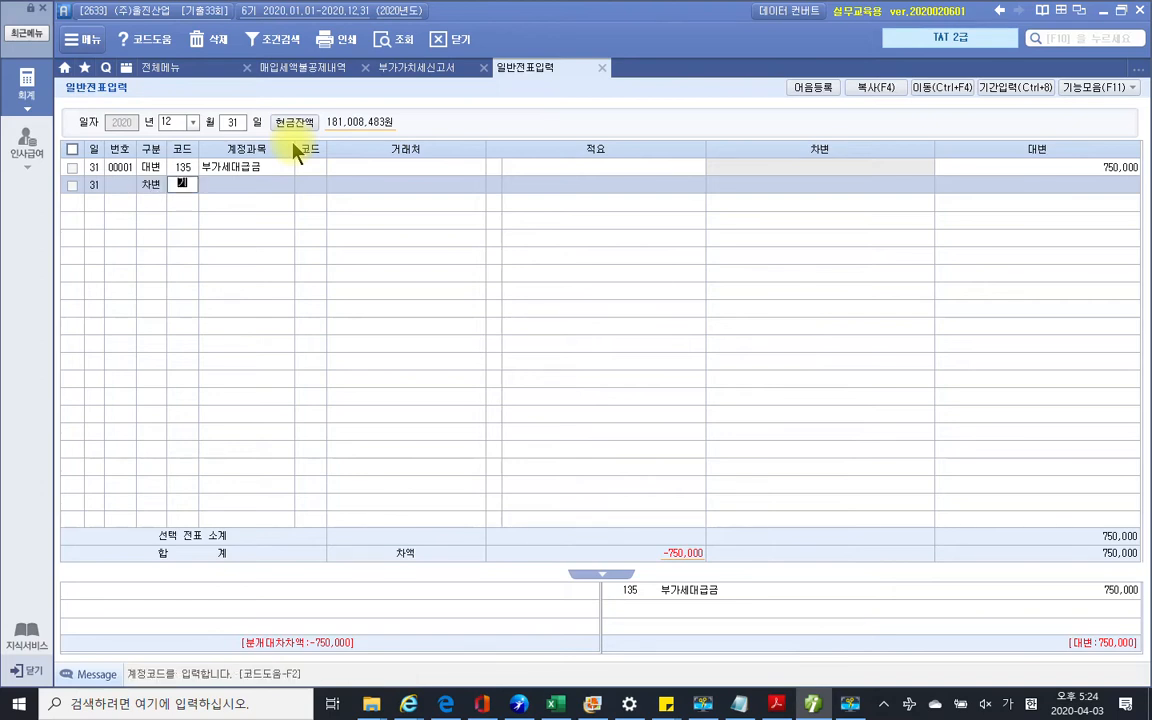
text(기계)
key(Return)
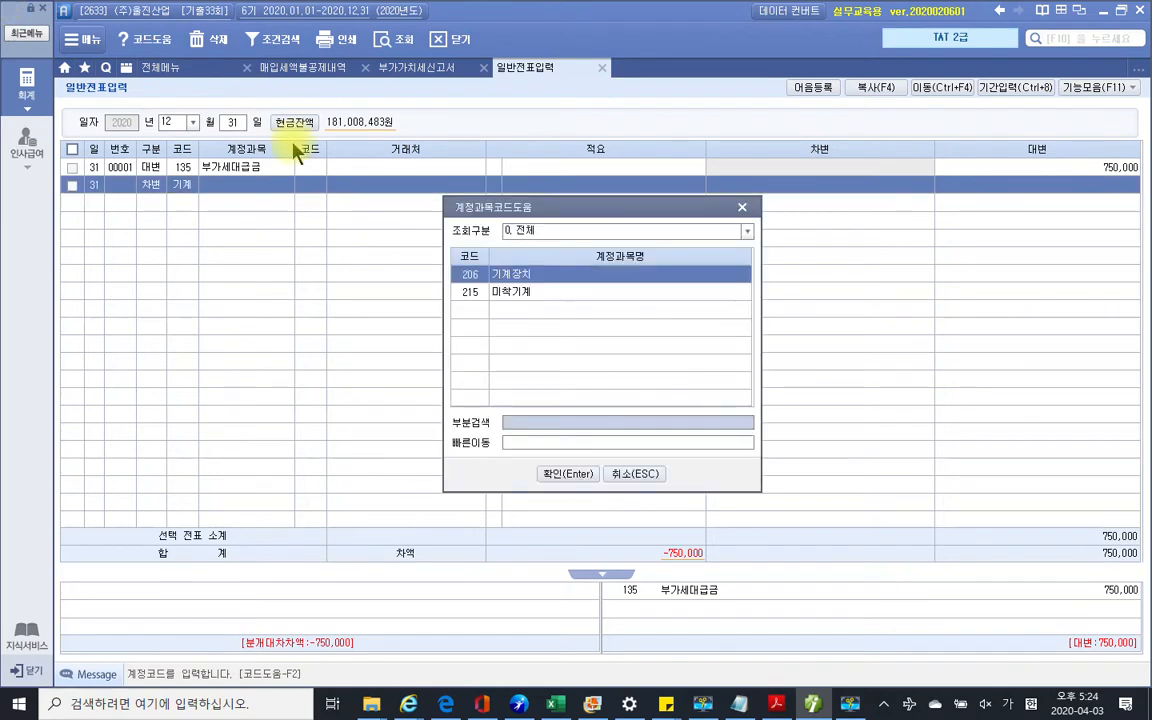
key(Return)
key(Return)
key(Return)
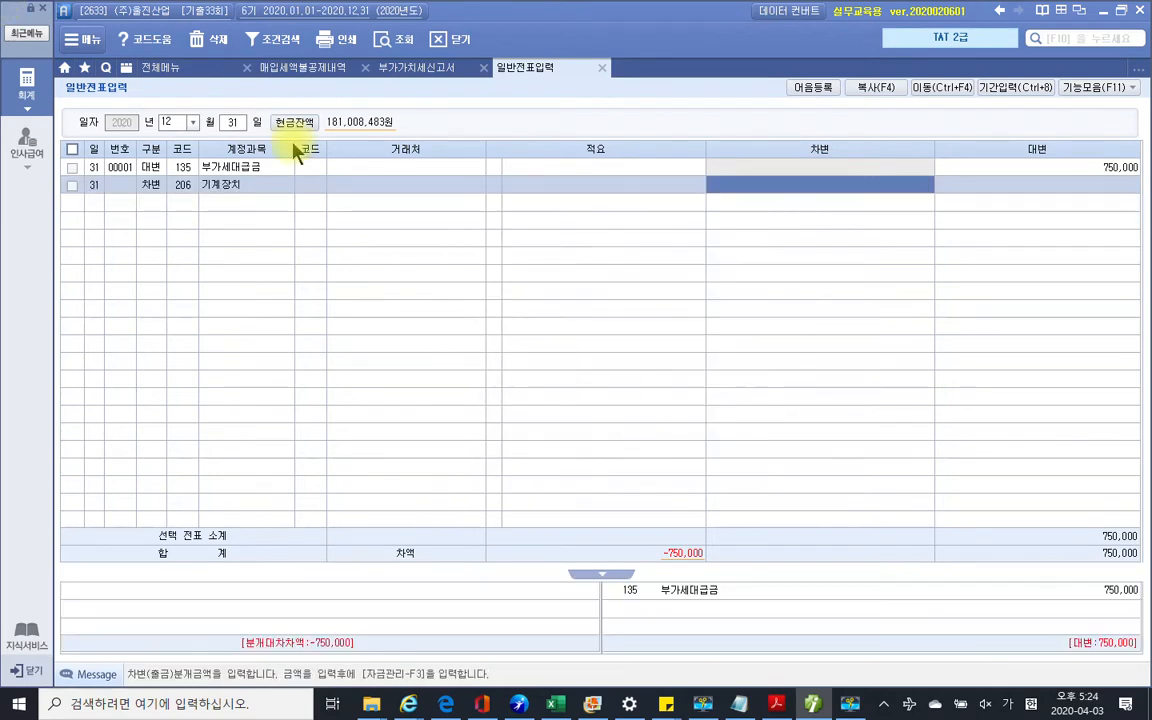
text(7500000)
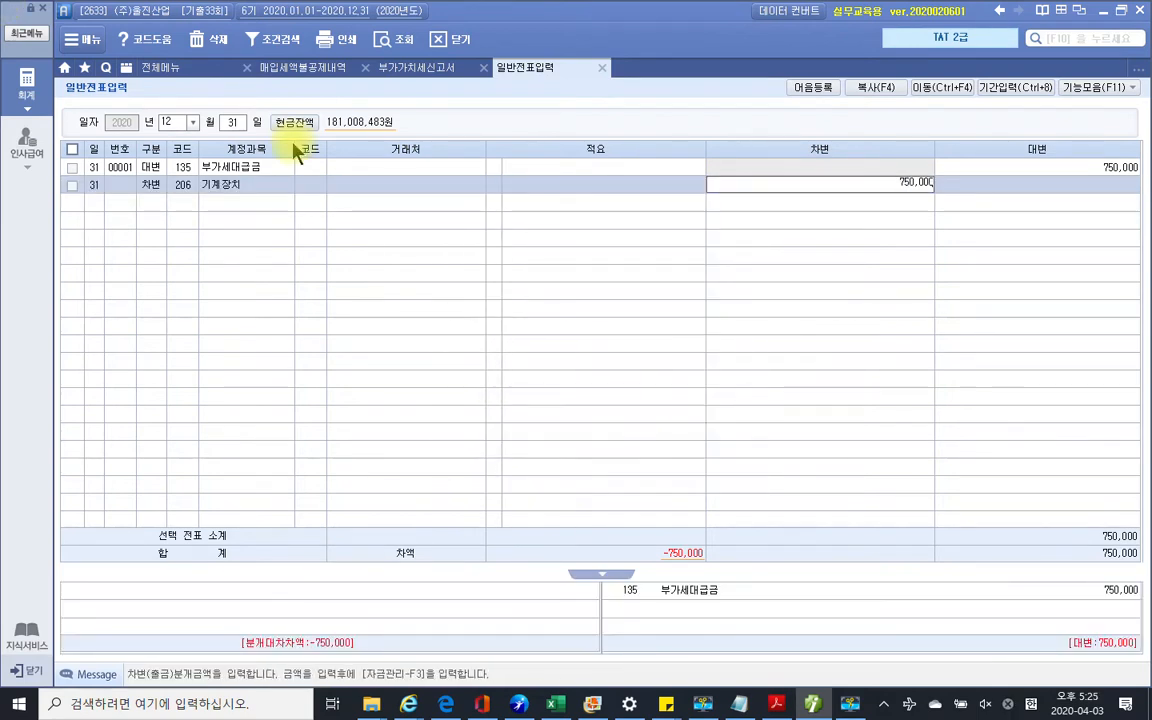
key(Return)
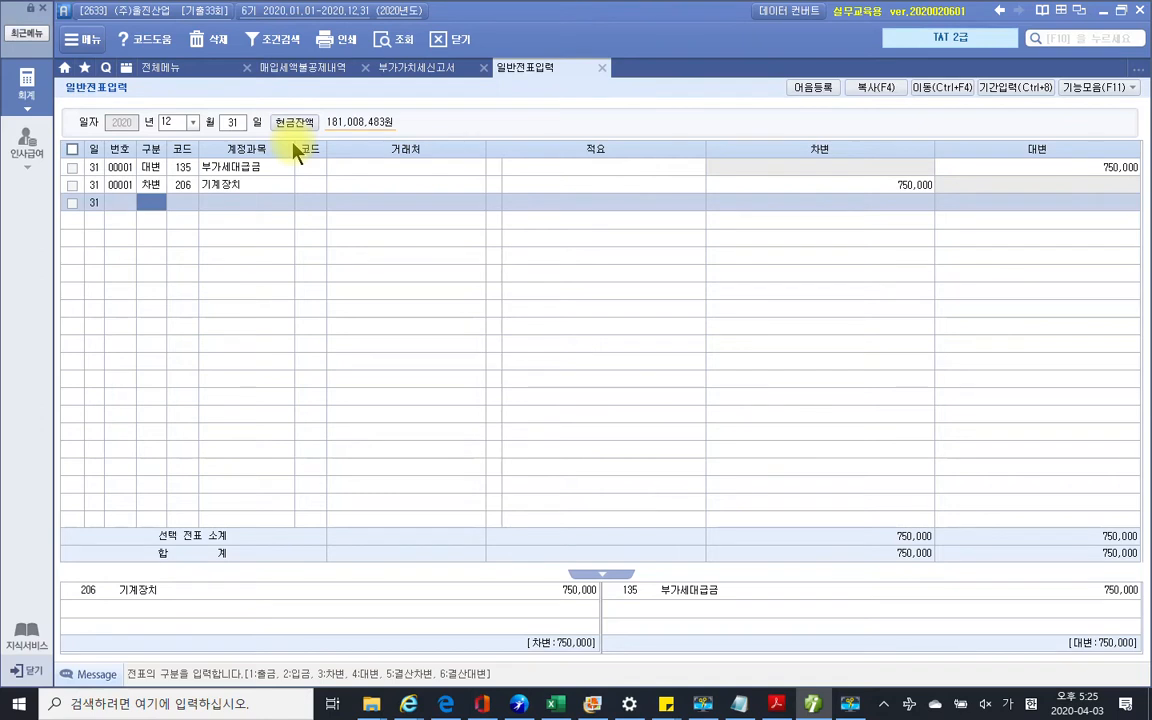
click(603, 68)
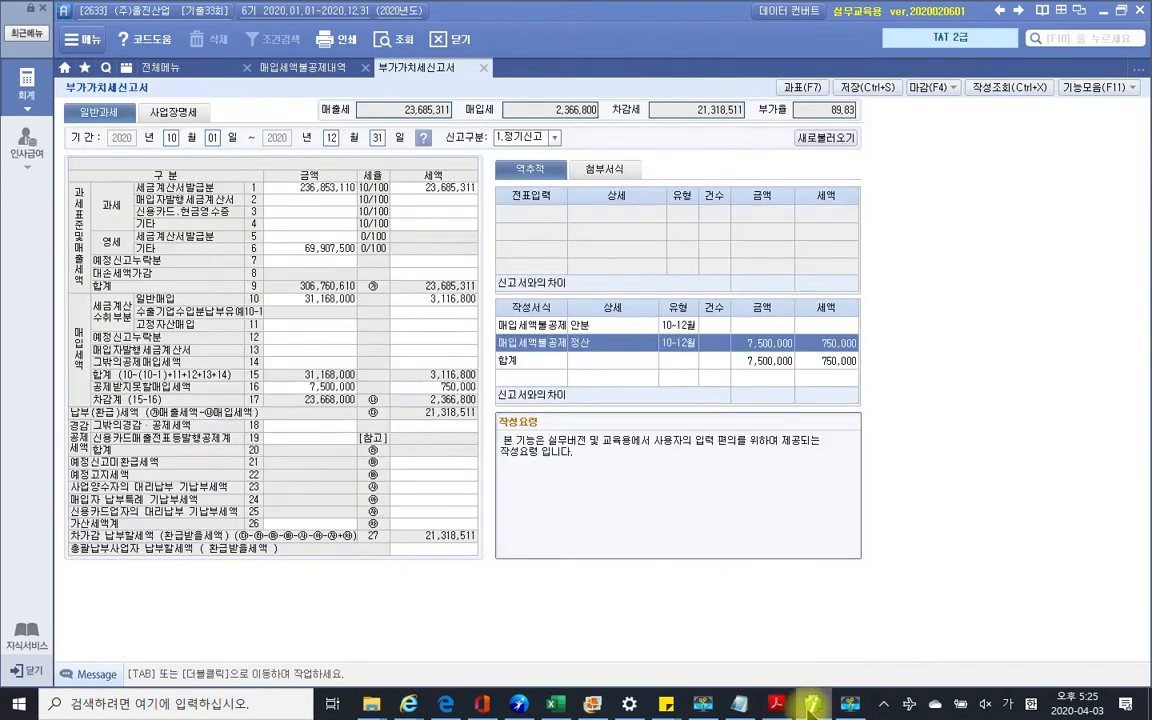
click(776, 704)
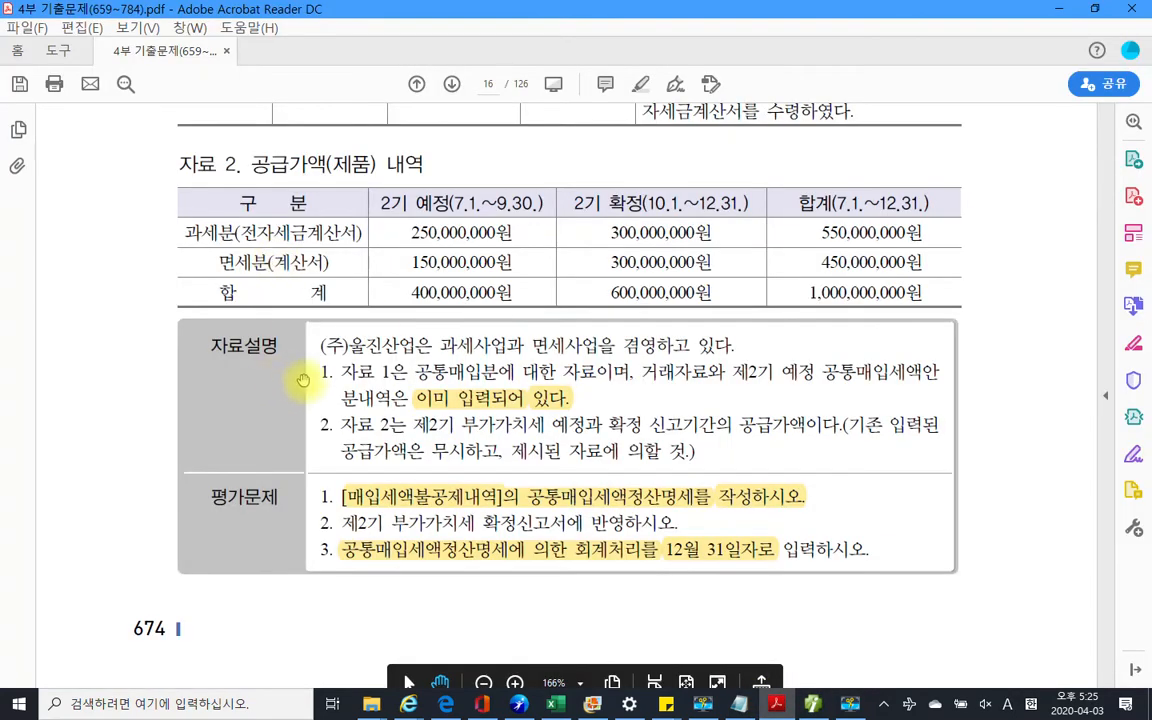
mouse_move(302, 322)
mouse_down()
mouse_move(560, 432)
mouse_move(941, 458)
mouse_up()
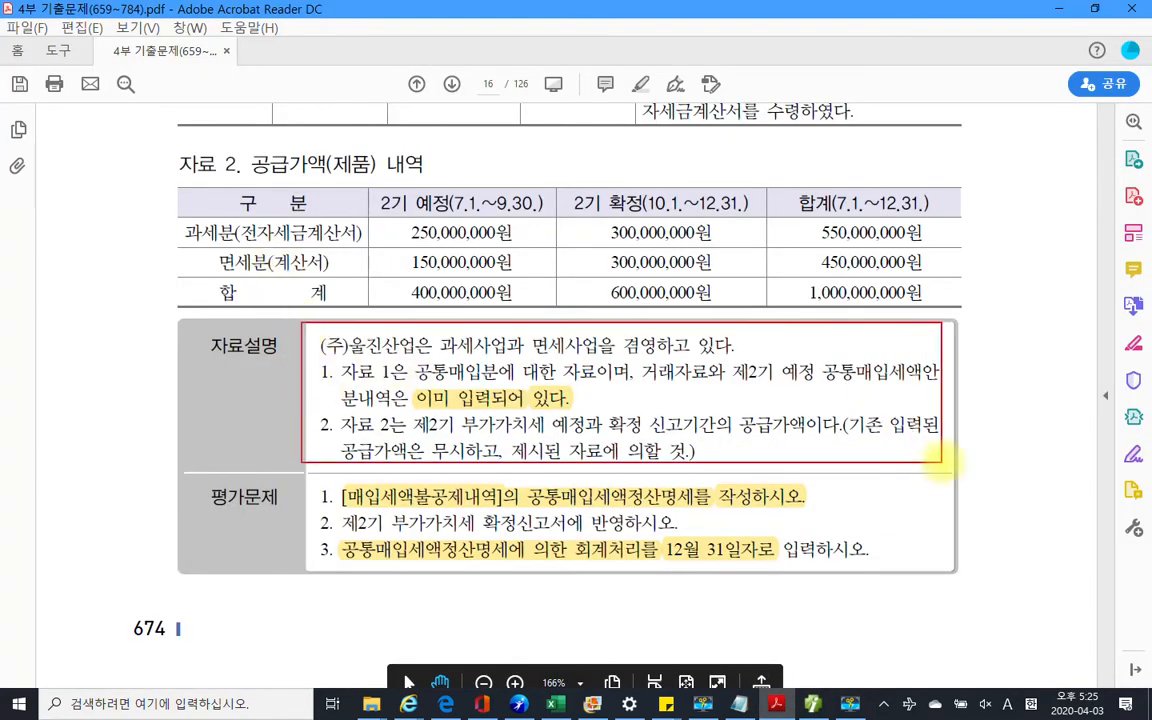
mouse_move(236, 523)
mouse_down()
mouse_move(268, 492)
mouse_move(277, 525)
mouse_move(330, 504)
mouse_move(320, 521)
mouse_move(337, 528)
mouse_move(323, 552)
mouse_move(337, 558)
mouse_up()
mouse_move(326, 489)
mouse_down()
mouse_move(299, 496)
mouse_move(318, 556)
mouse_up()
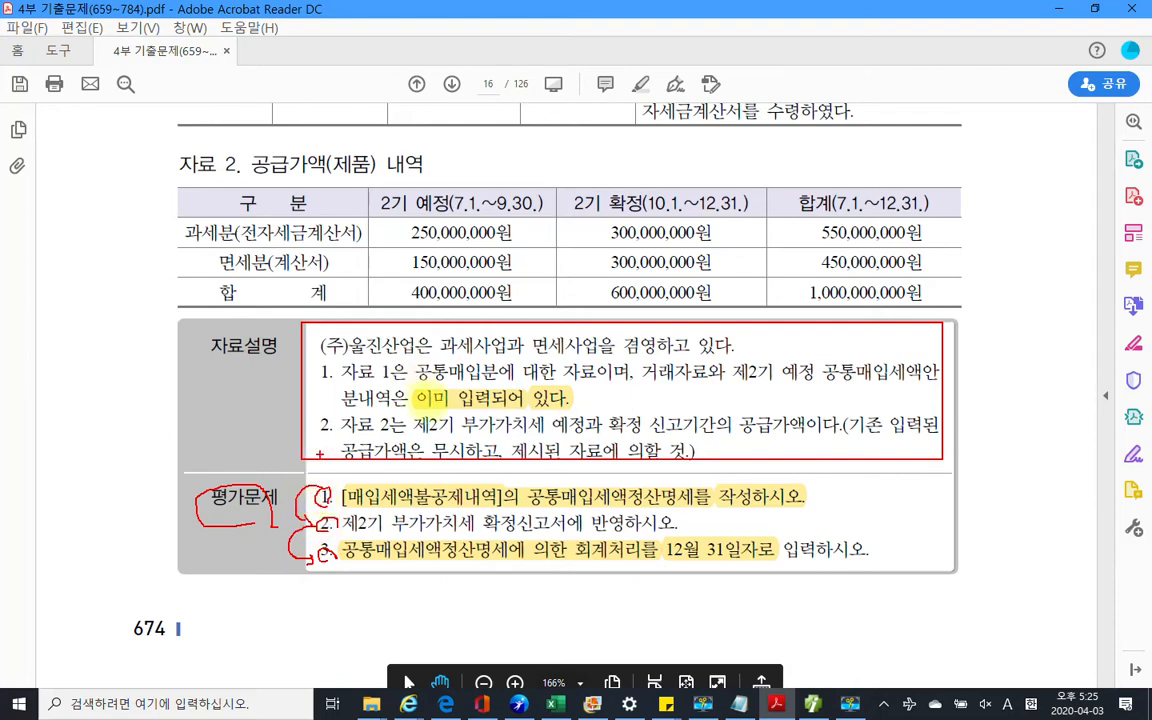
key(Escape)
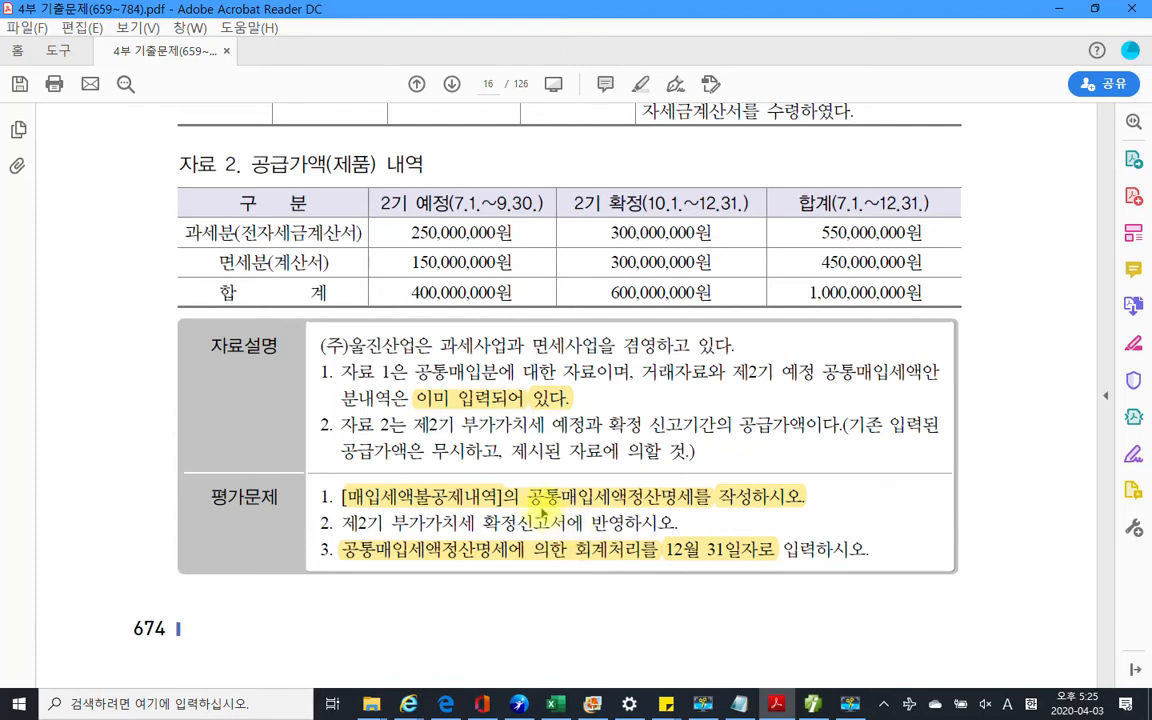
scroll(505, 470, up, 2)
scroll(535, 527, down, 2)
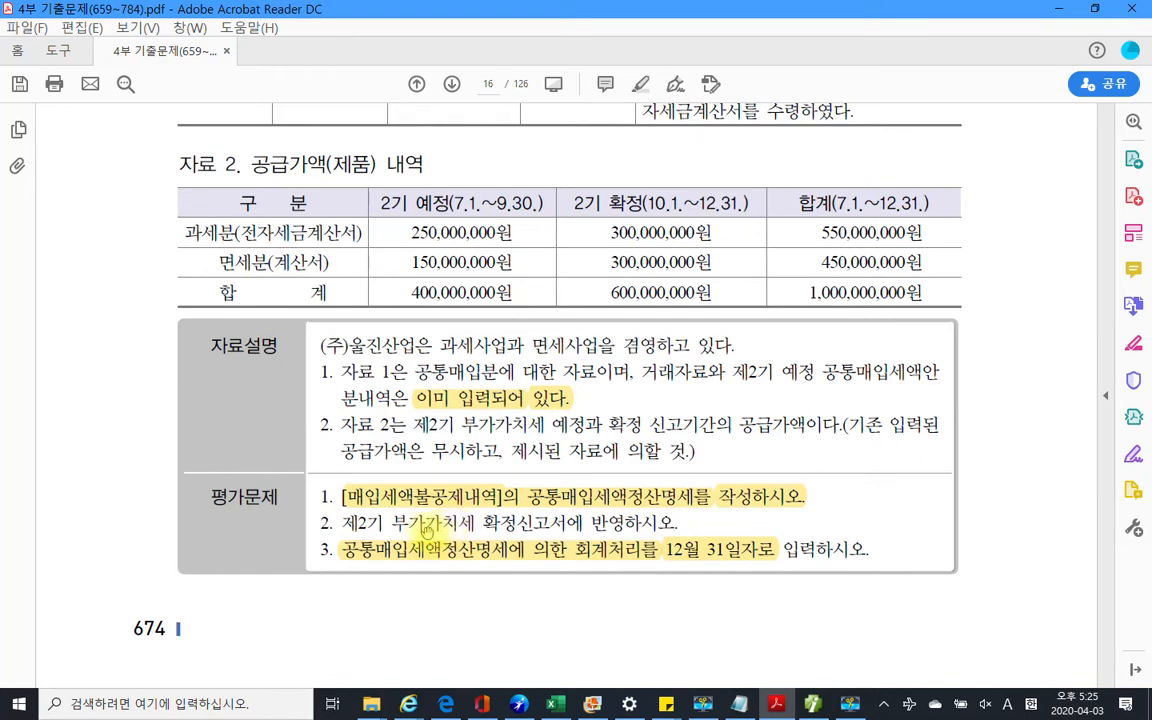
drag(834, 474, 861, 514)
drag(727, 508, 716, 535)
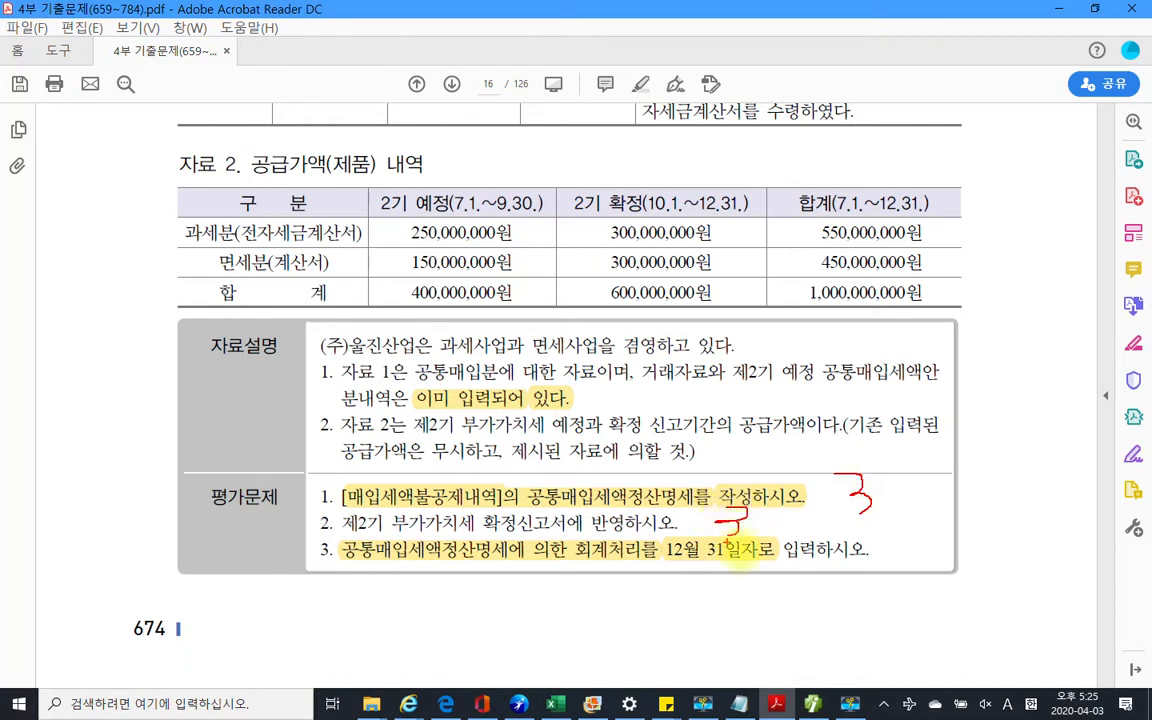
drag(883, 553, 878, 586)
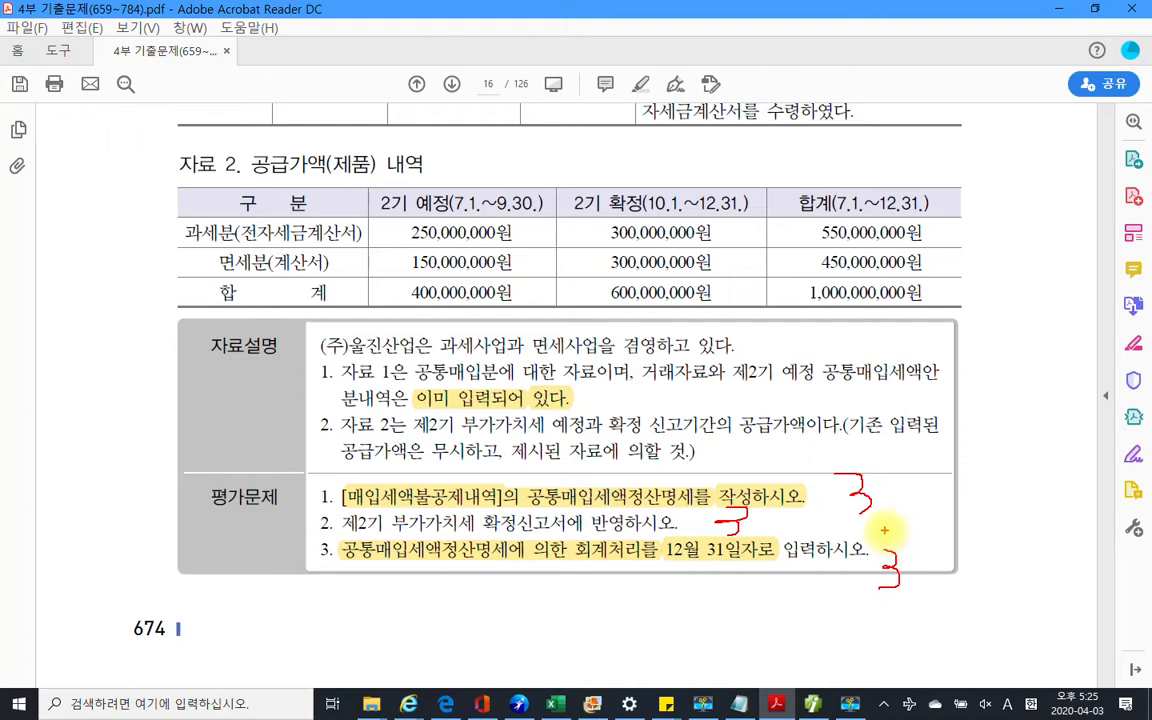
key(Escape)
scroll(464, 549, down, 1)
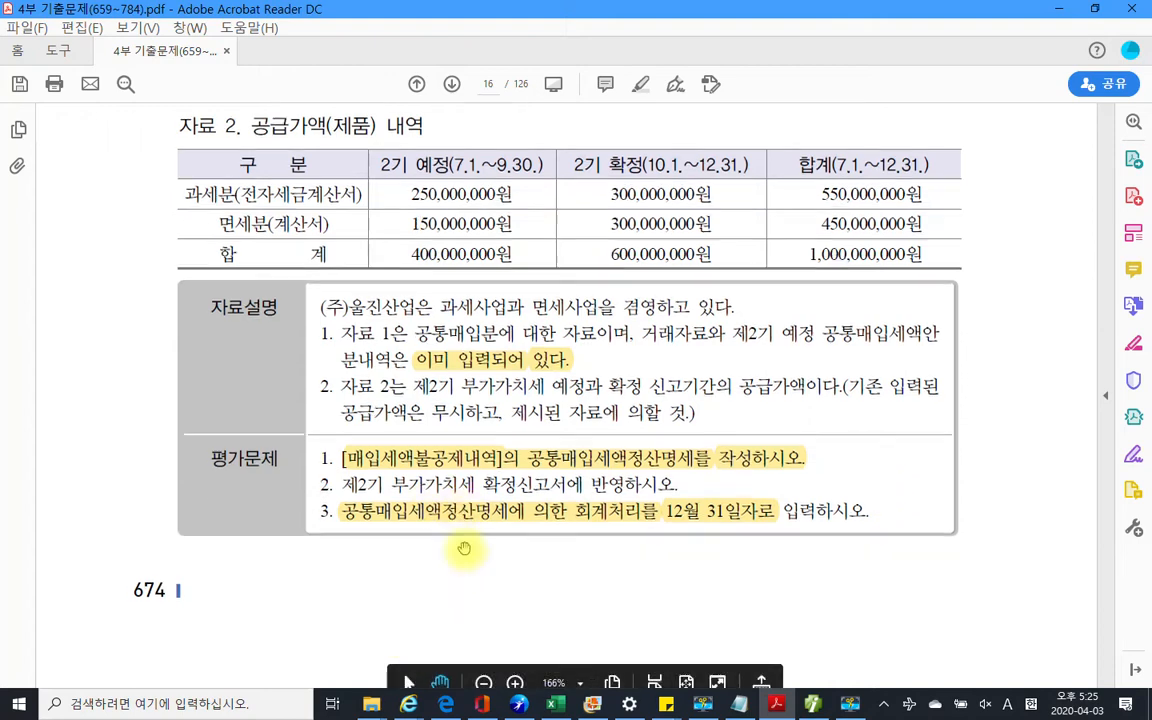
Scroll through pages 15–16 down to the 문제 3 결산 heading on page 17
scroll(464, 549, down, 5)
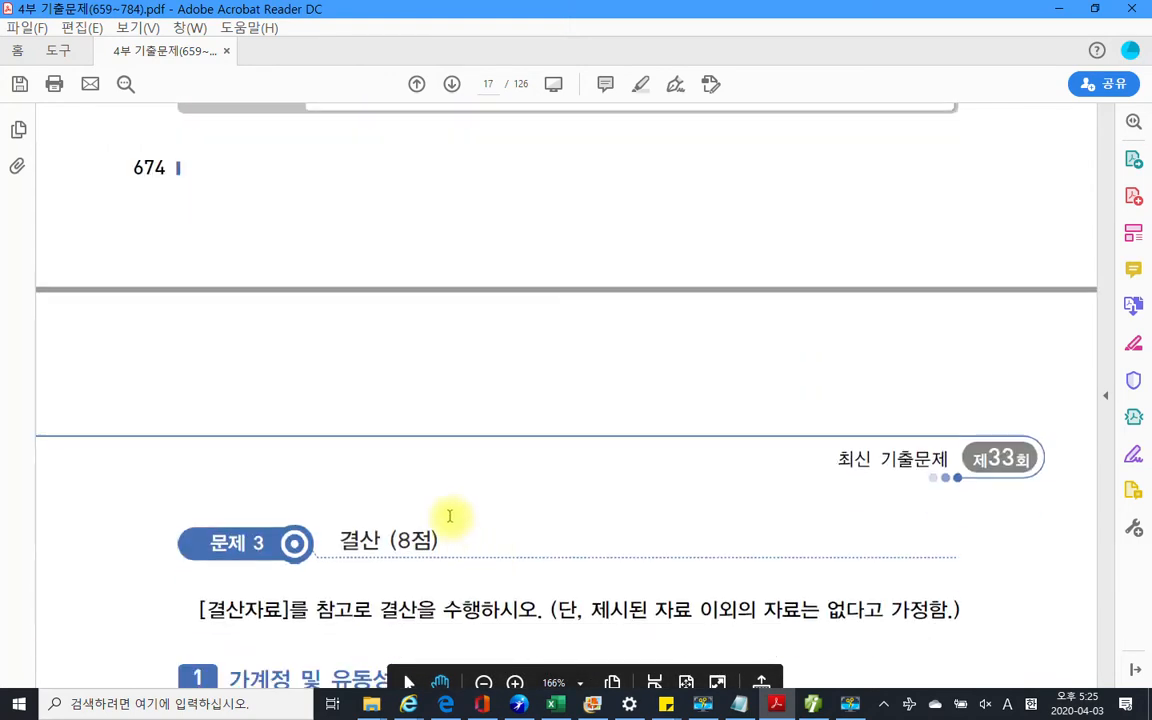
scroll(450, 514, up, 1)
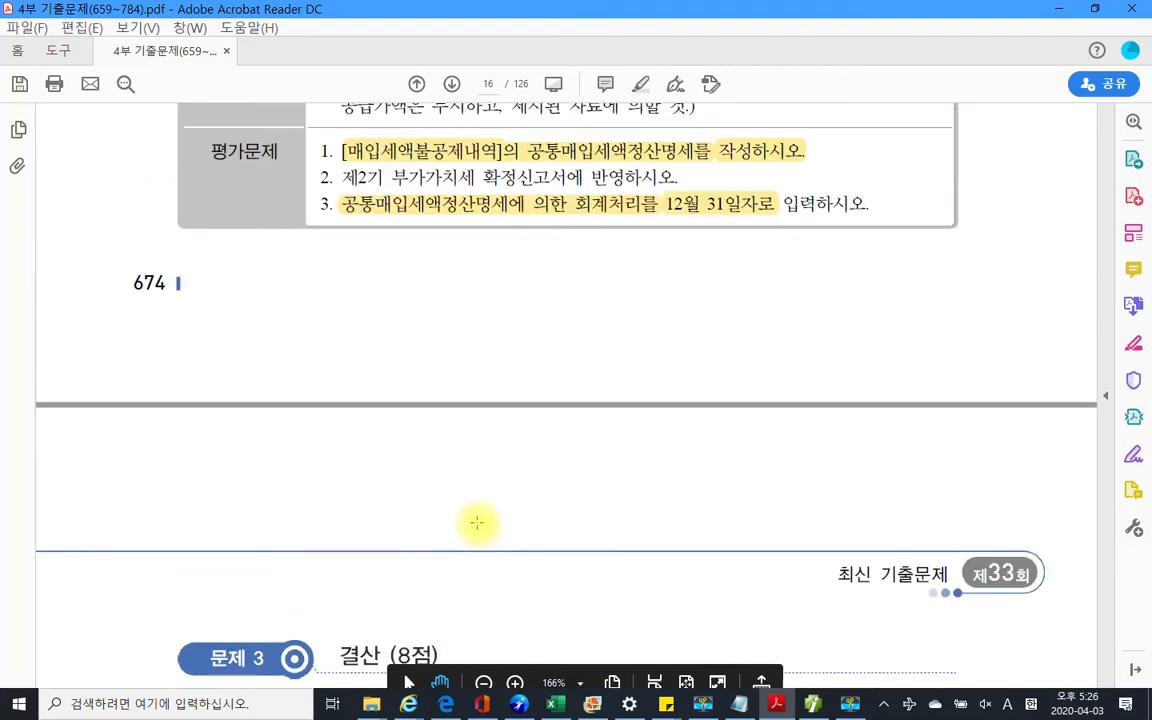
scroll(477, 522, up, 5)
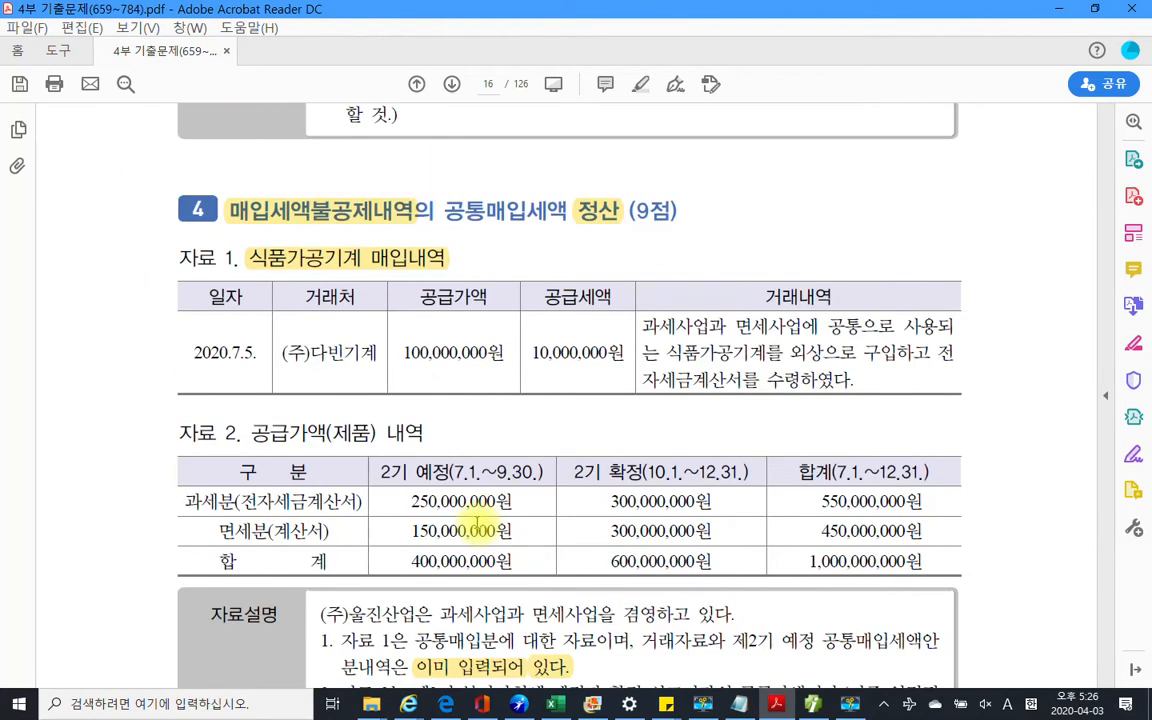
scroll(477, 522, up, 10)
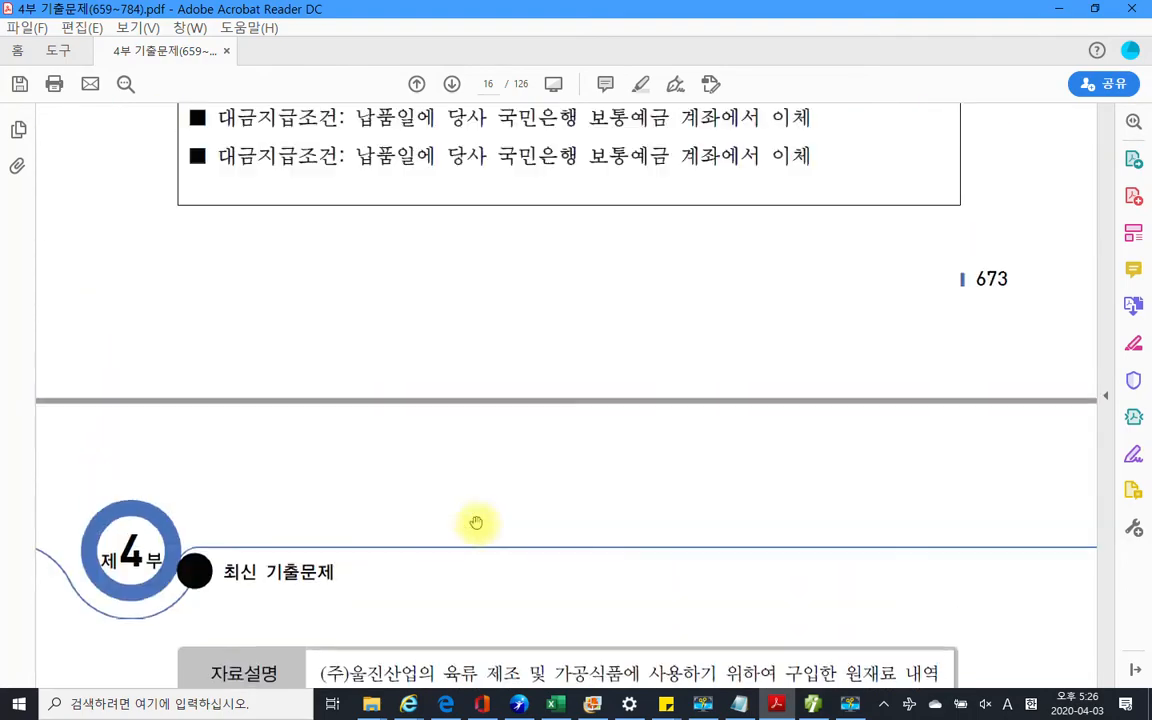
scroll(477, 522, up, 4)
scroll(471, 522, down, 2)
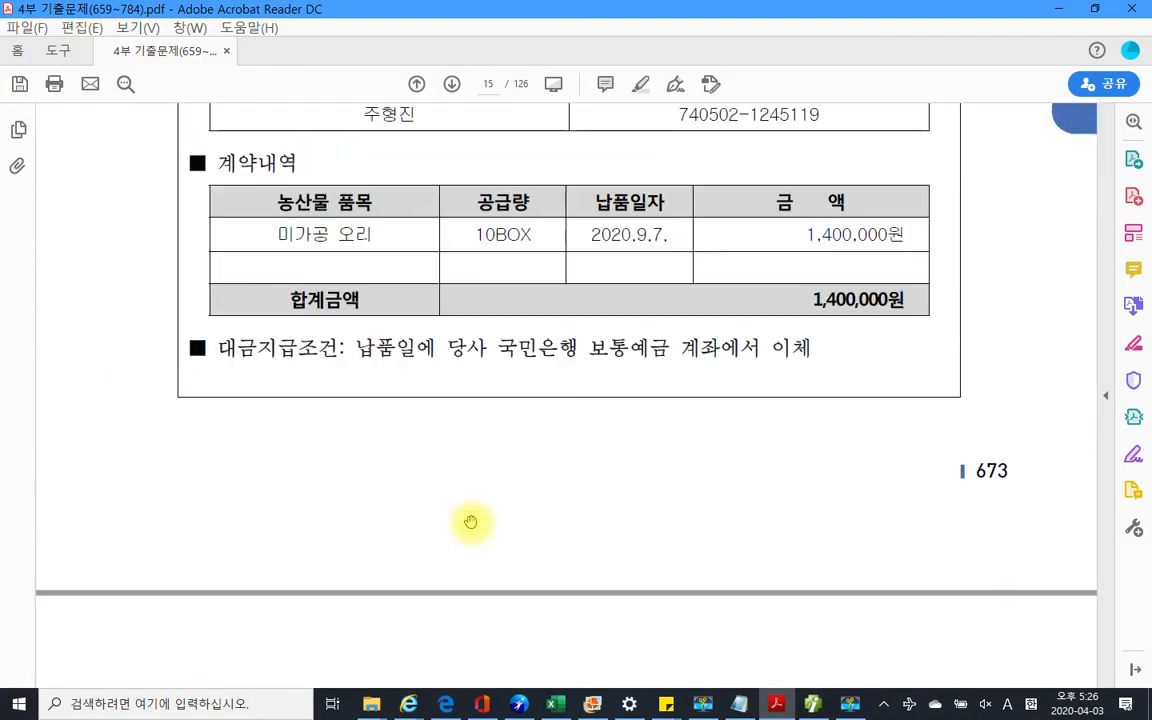
scroll(471, 522, down, 10)
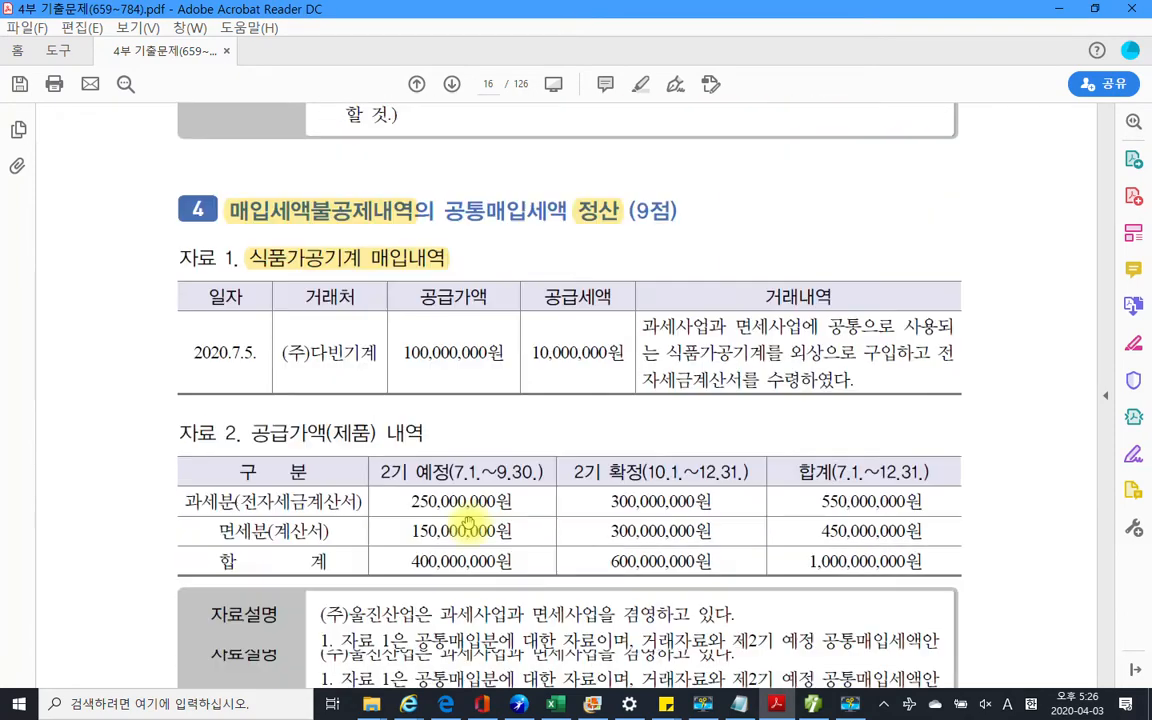
scroll(467, 522, down, 10)
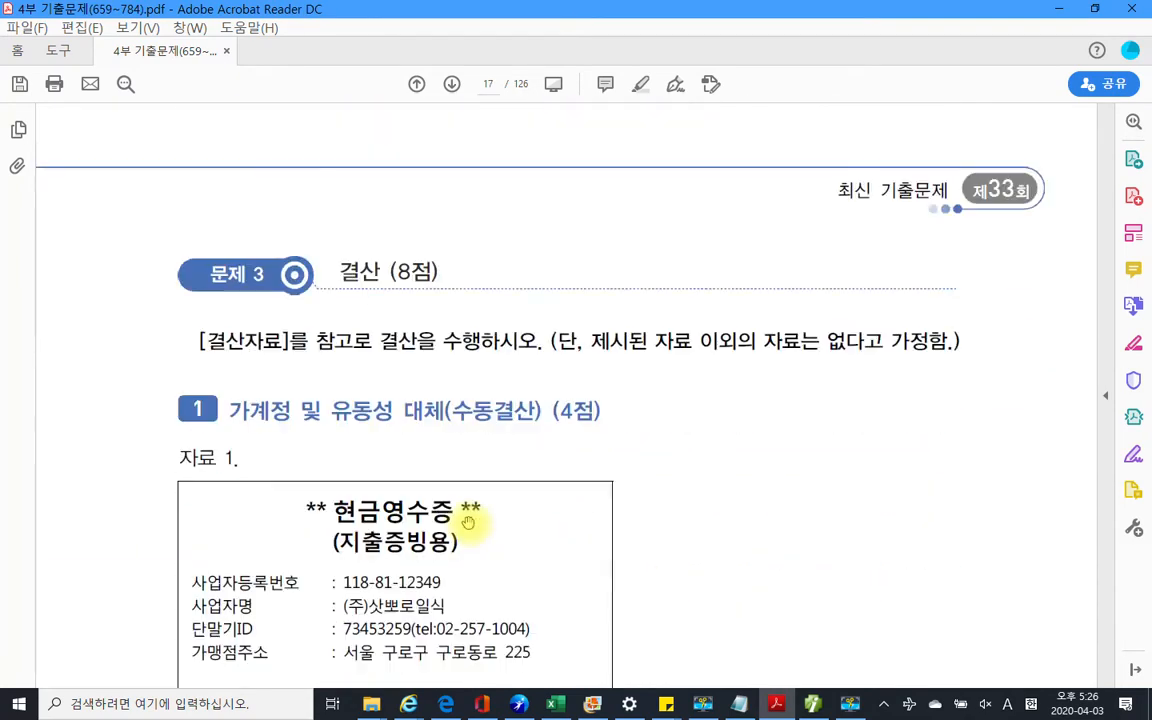
scroll(468, 522, down, 1)
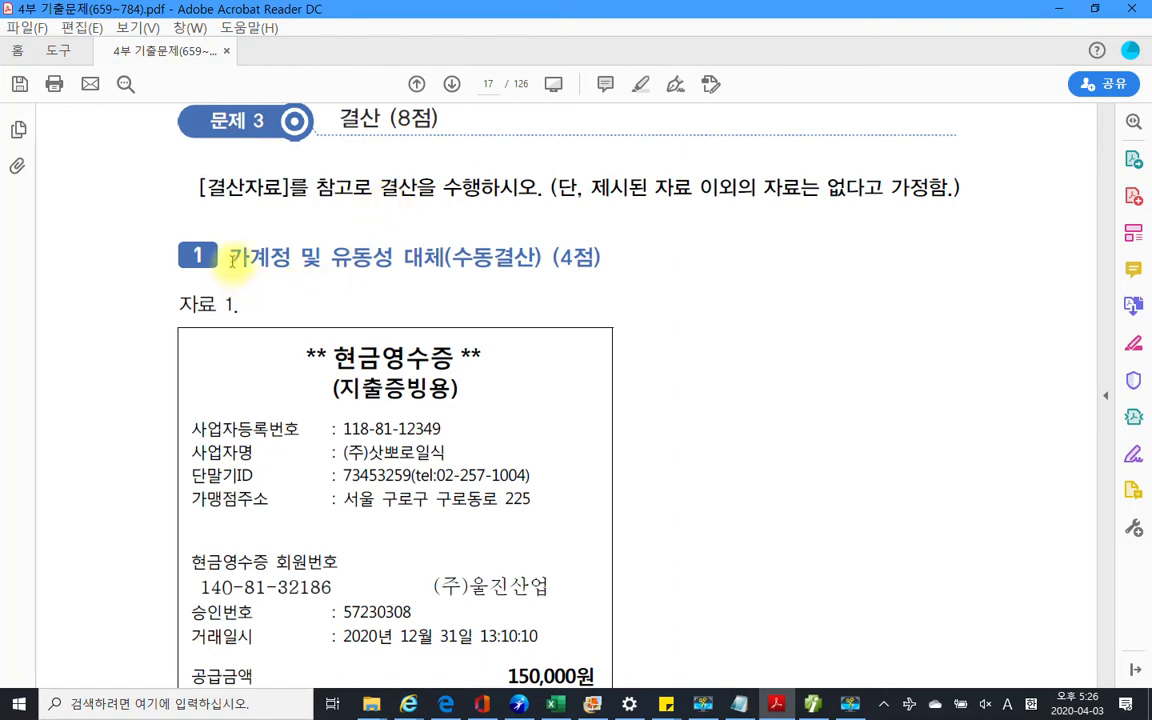
Highlight the heading 가계정 및 유동성 대체 yellow and scroll to the 자료 2 bank table
drag(232, 259, 422, 263)
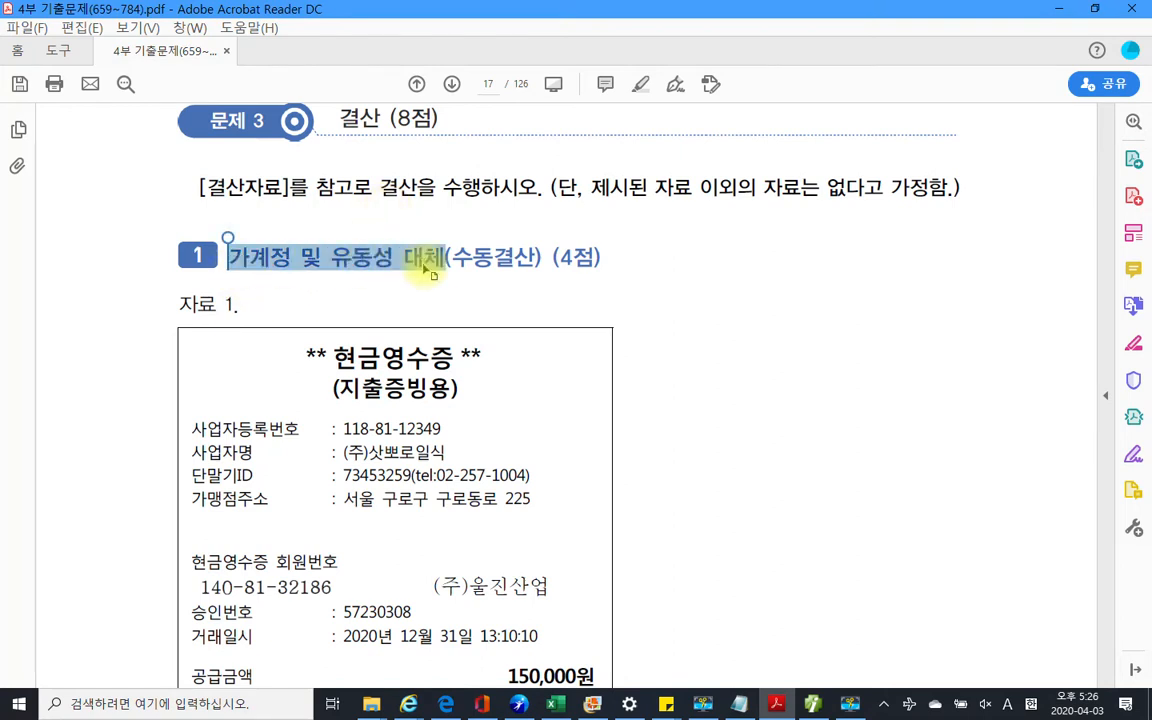
right_click(428, 266)
click(462, 300)
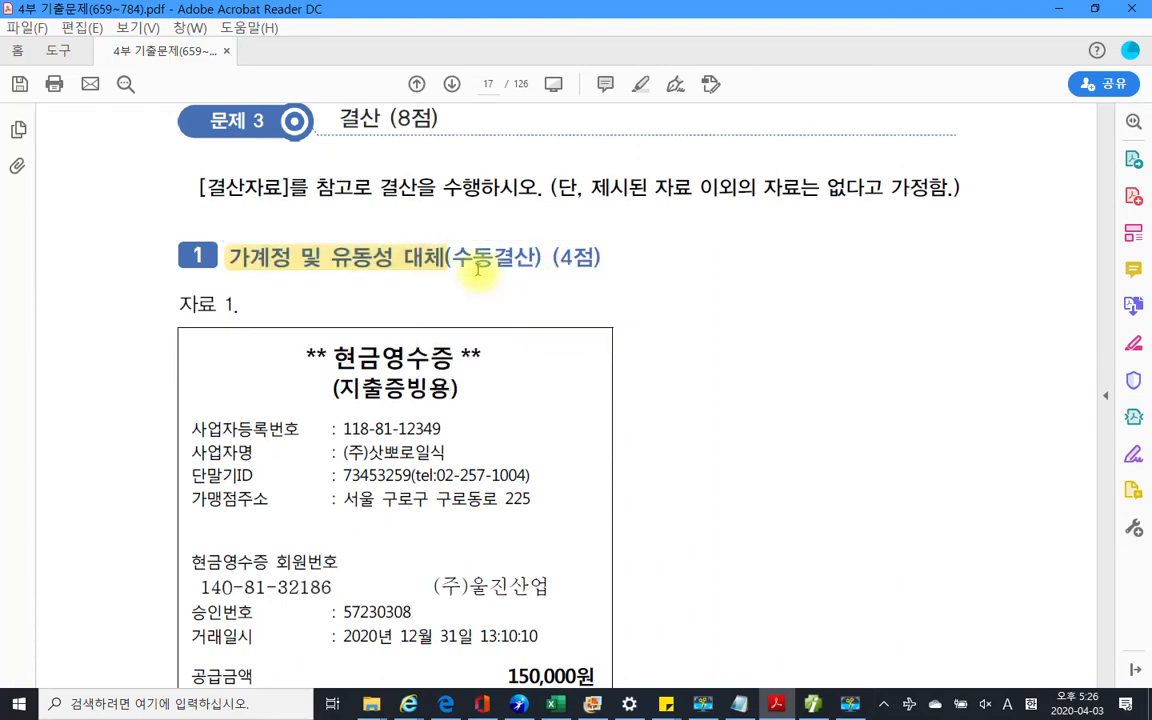
scroll(514, 357, down, 5)
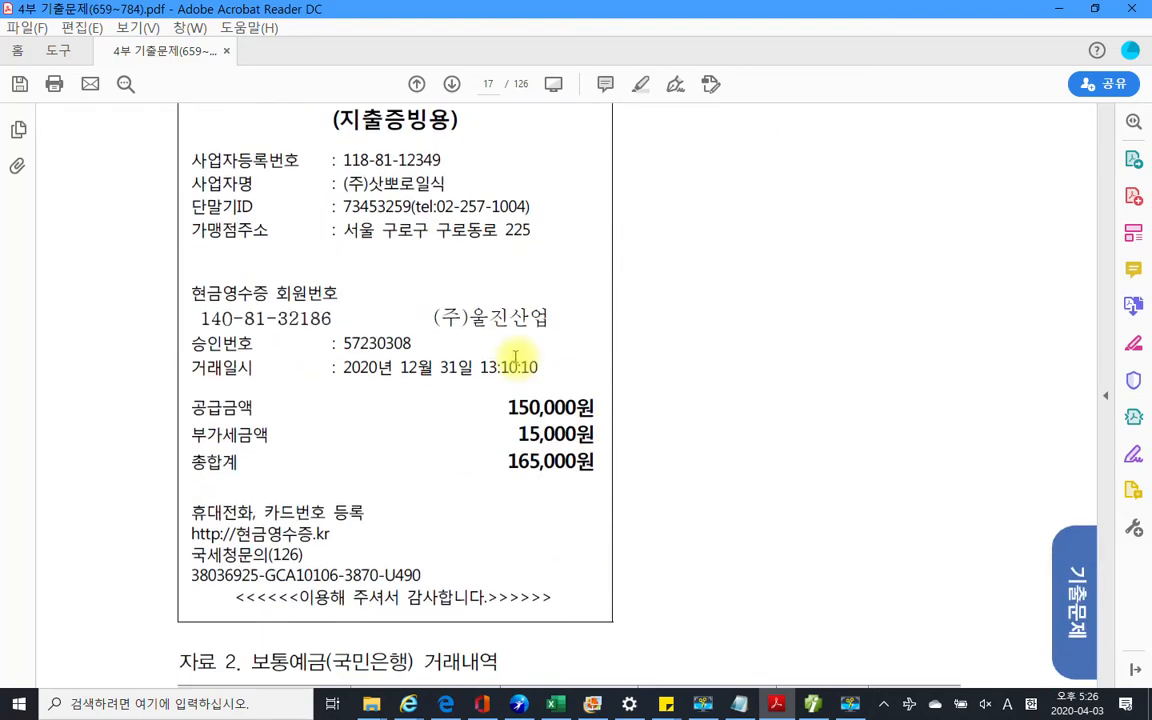
scroll(427, 338, up, 3)
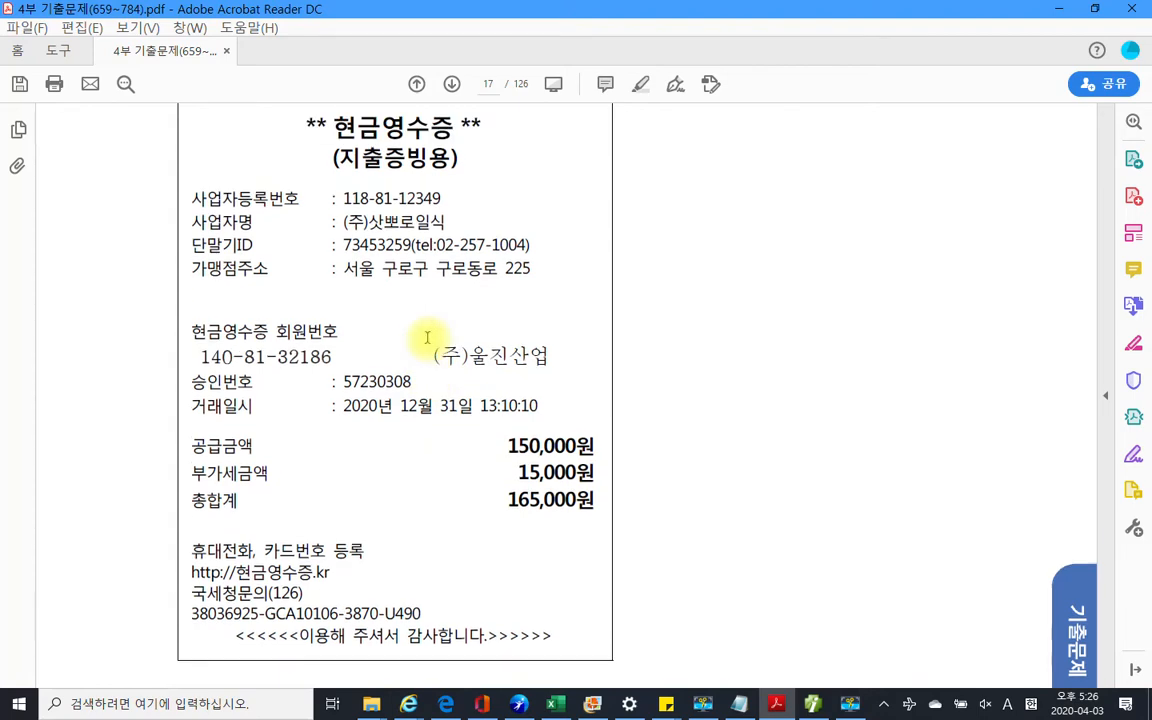
scroll(427, 337, down, 3)
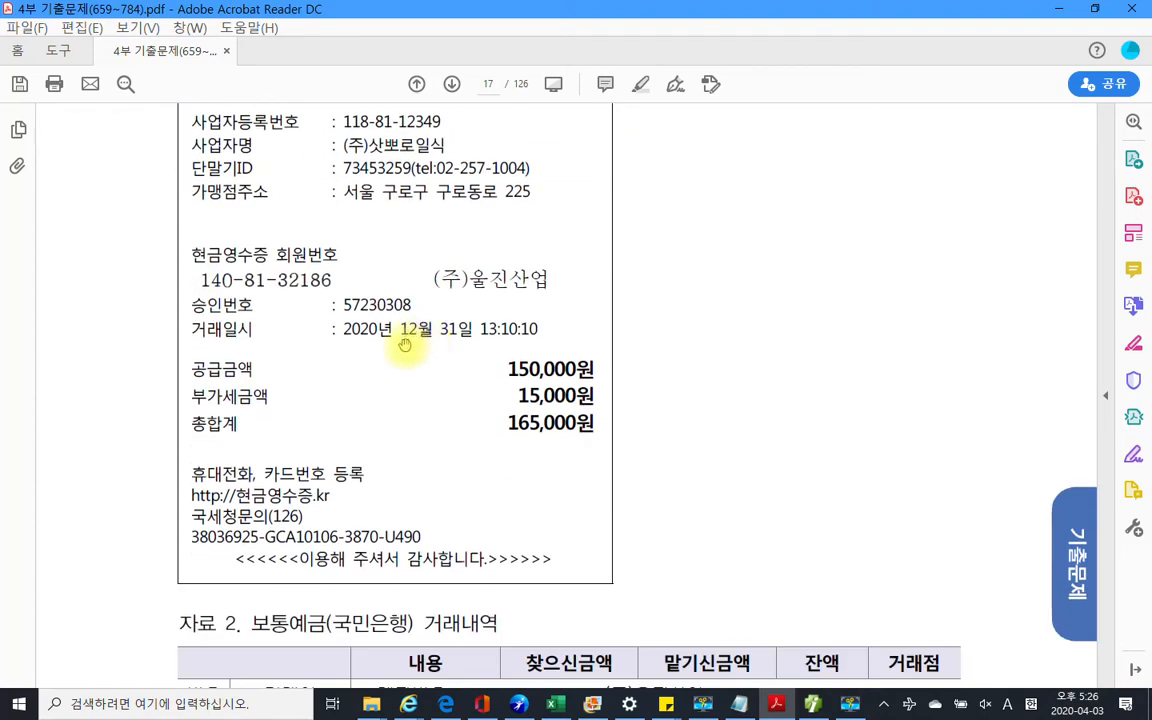
scroll(375, 481, down, 3)
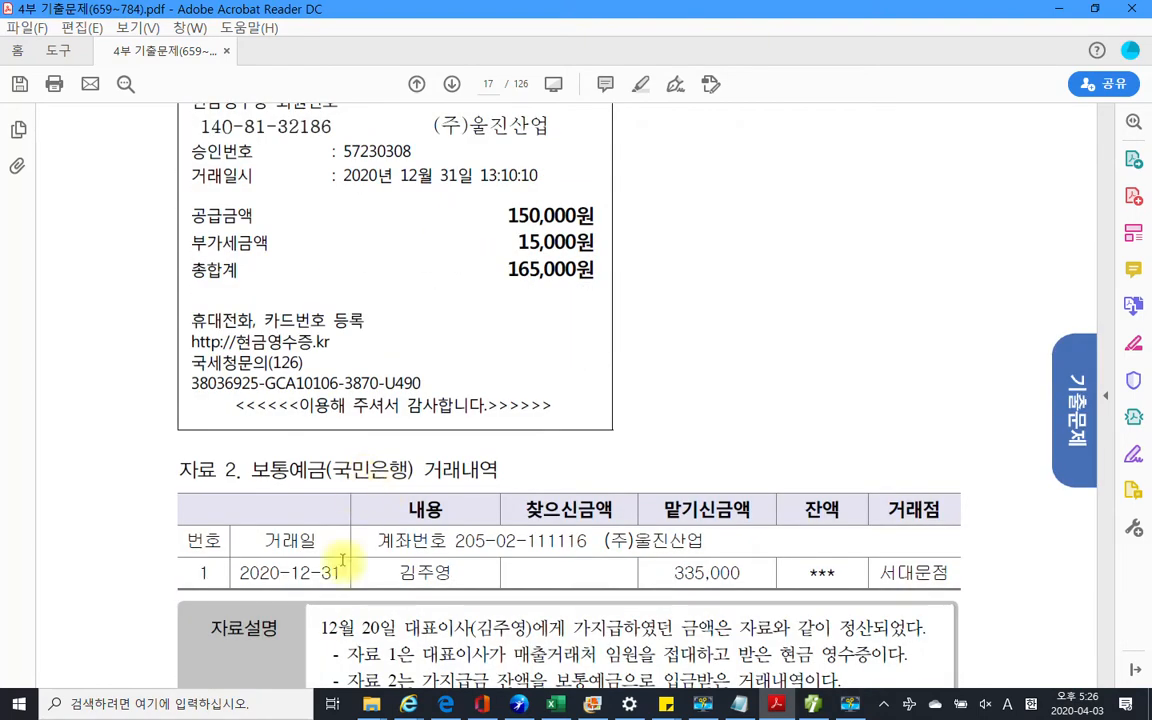
scroll(338, 556, down, 1)
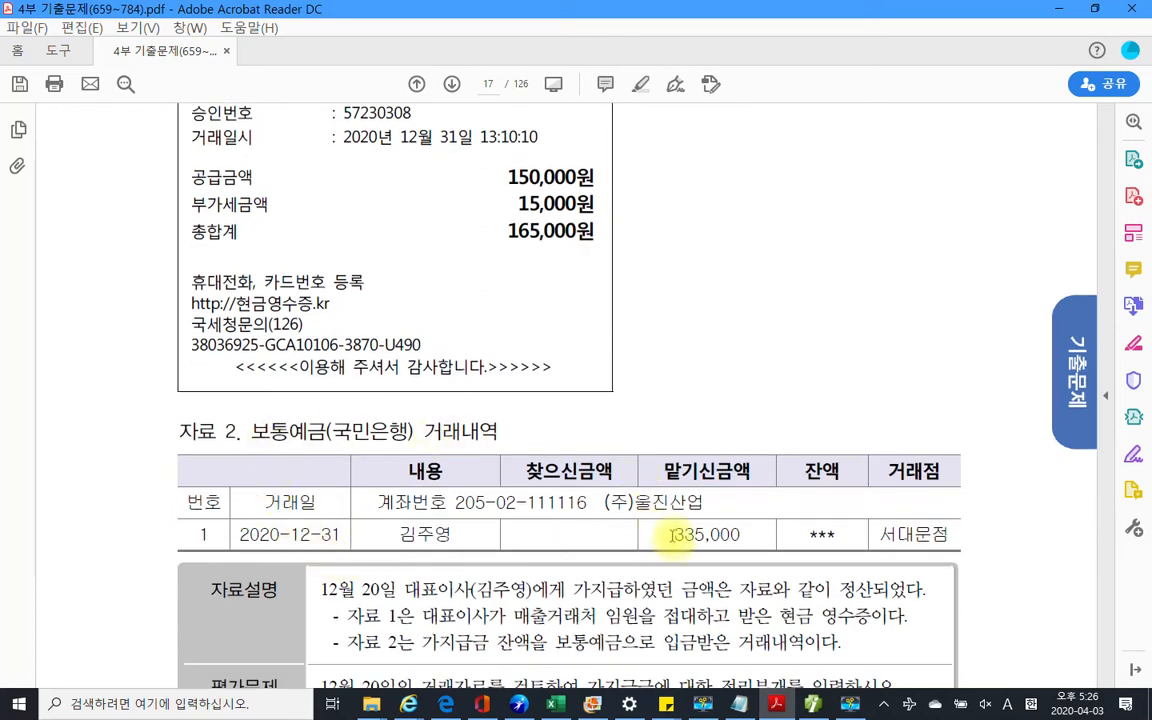
scroll(381, 527, down, 3)
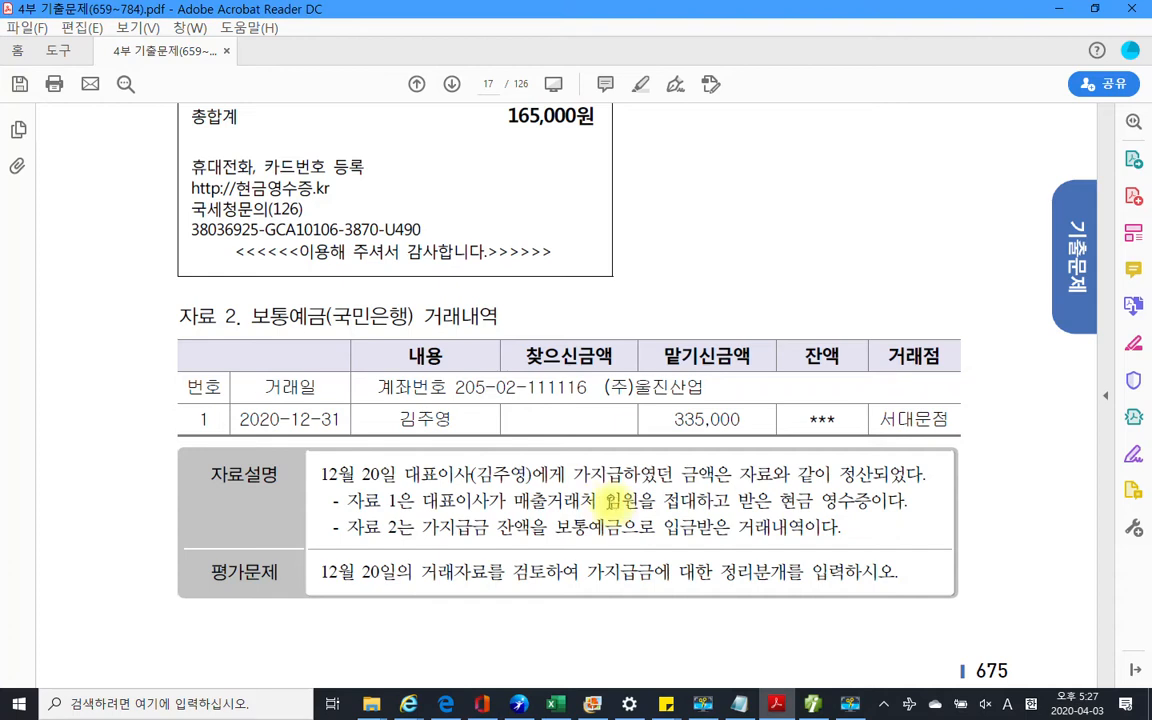
Highlight the receipt description, the 165,000원 total and the 335,000 deposit in yellow
drag(606, 500, 905, 500)
right_click(852, 506)
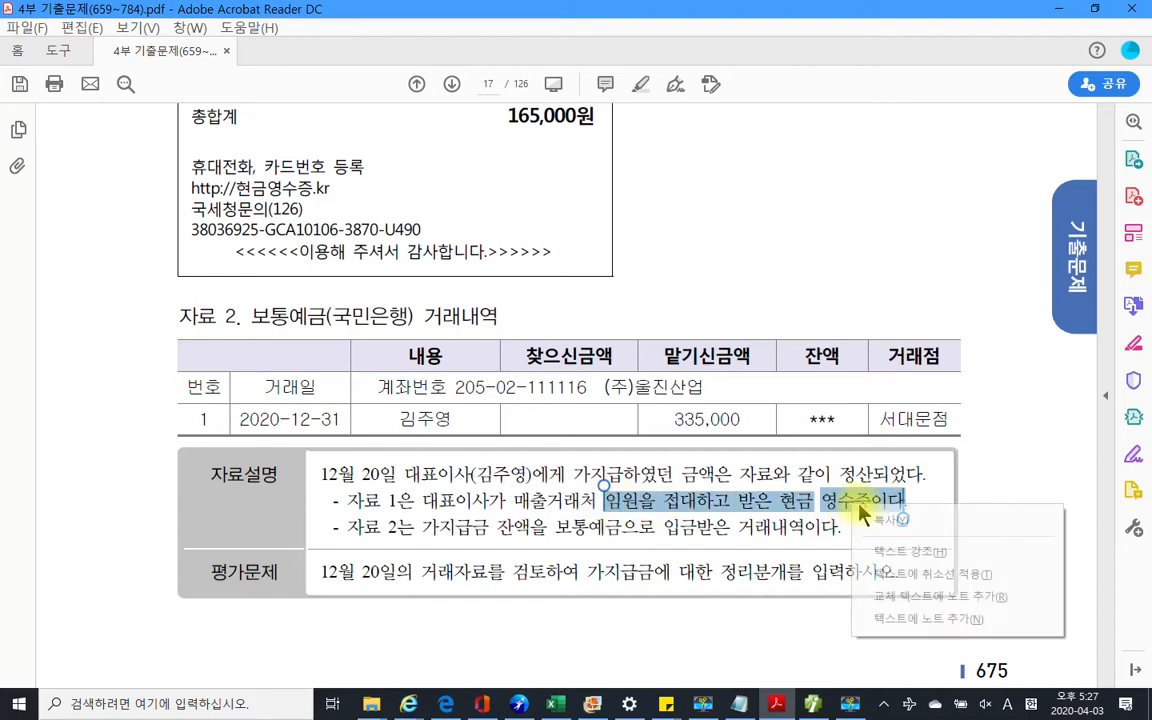
click(895, 555)
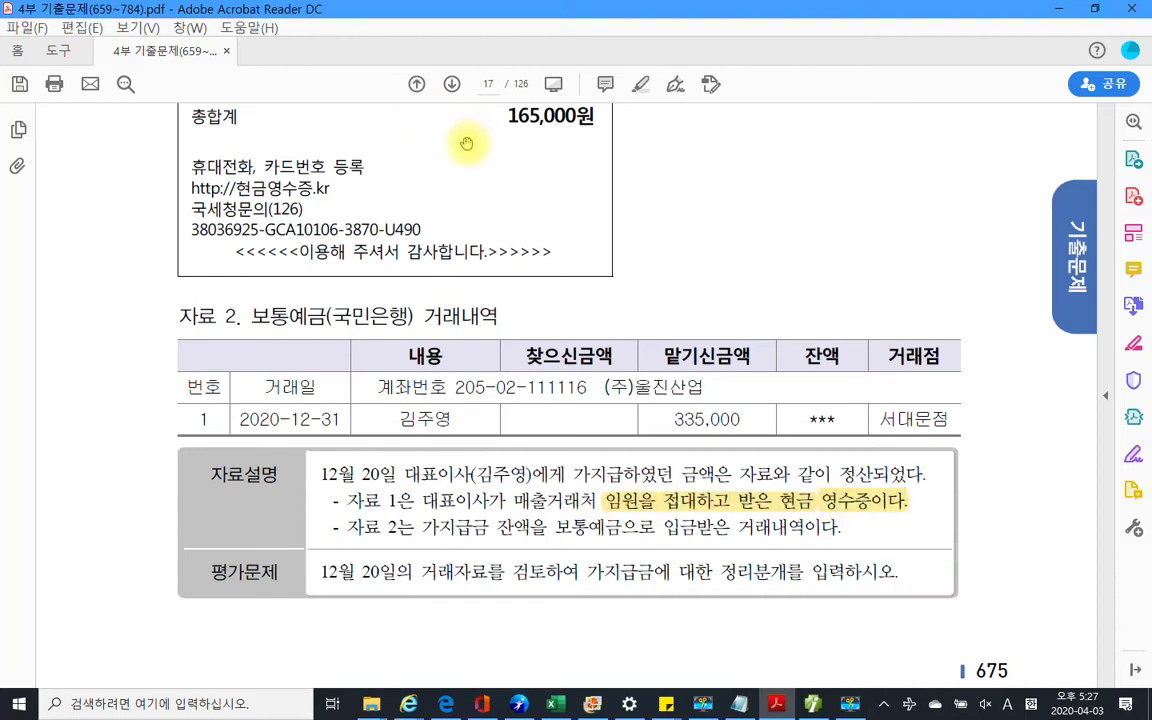
scroll(384, 497, up, 2)
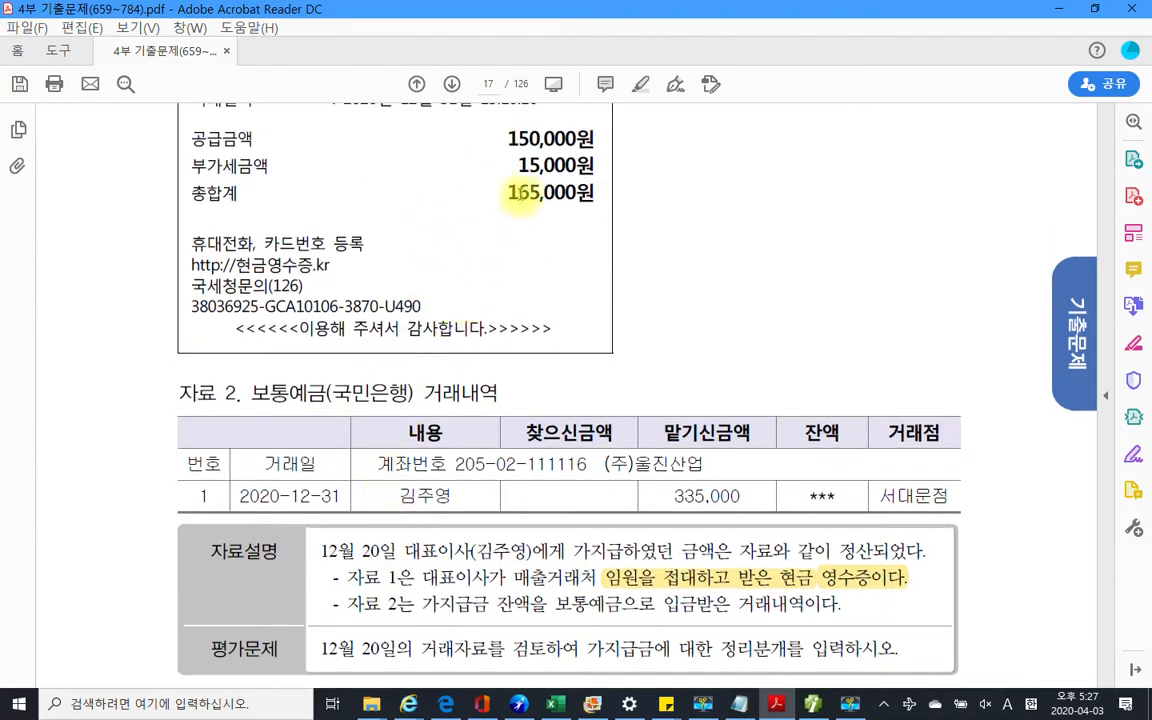
double_click(520, 192)
right_click(520, 195)
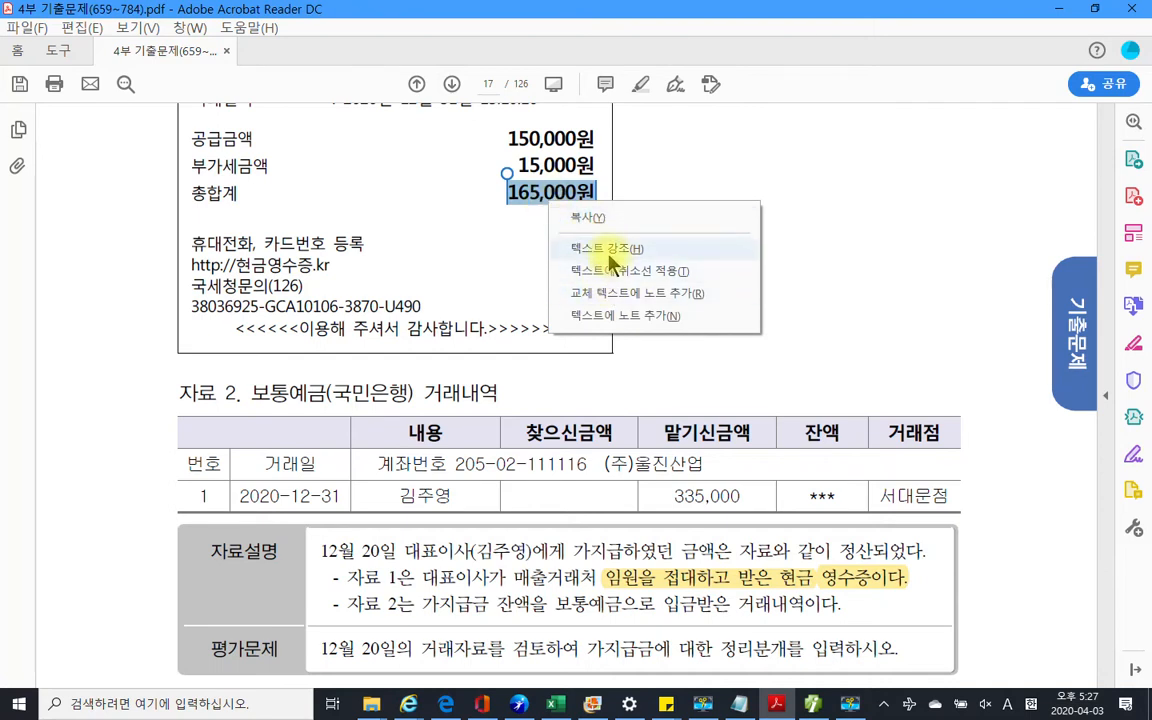
click(612, 250)
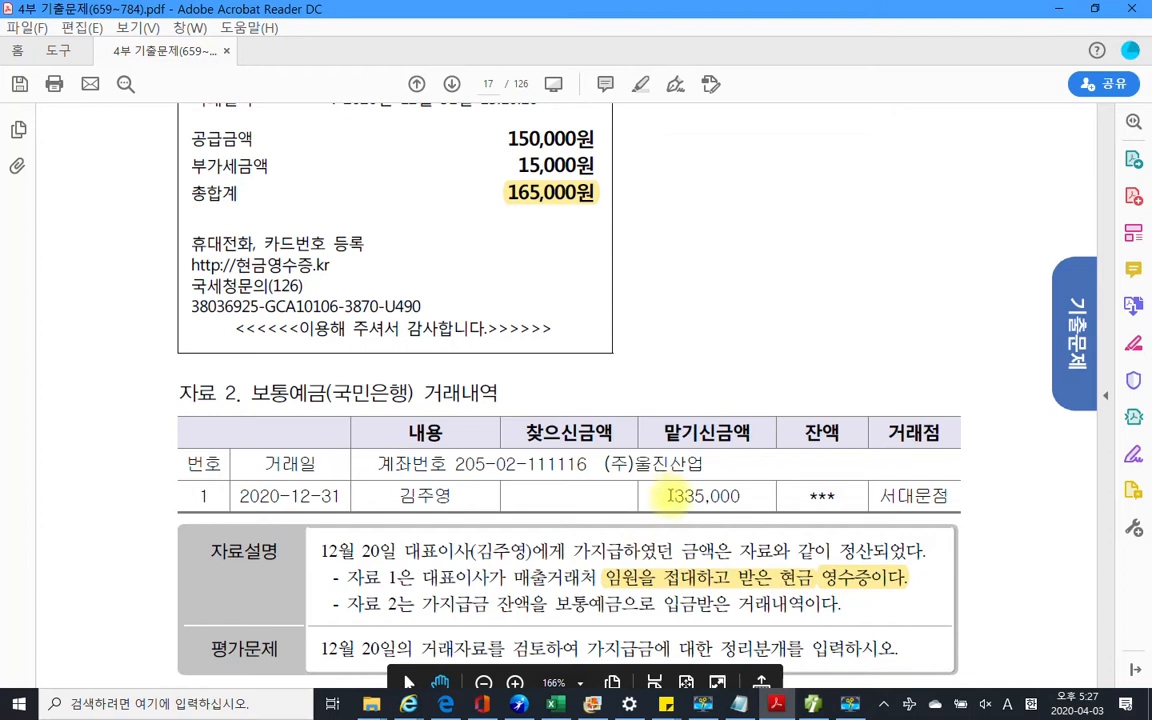
drag(672, 495, 743, 495)
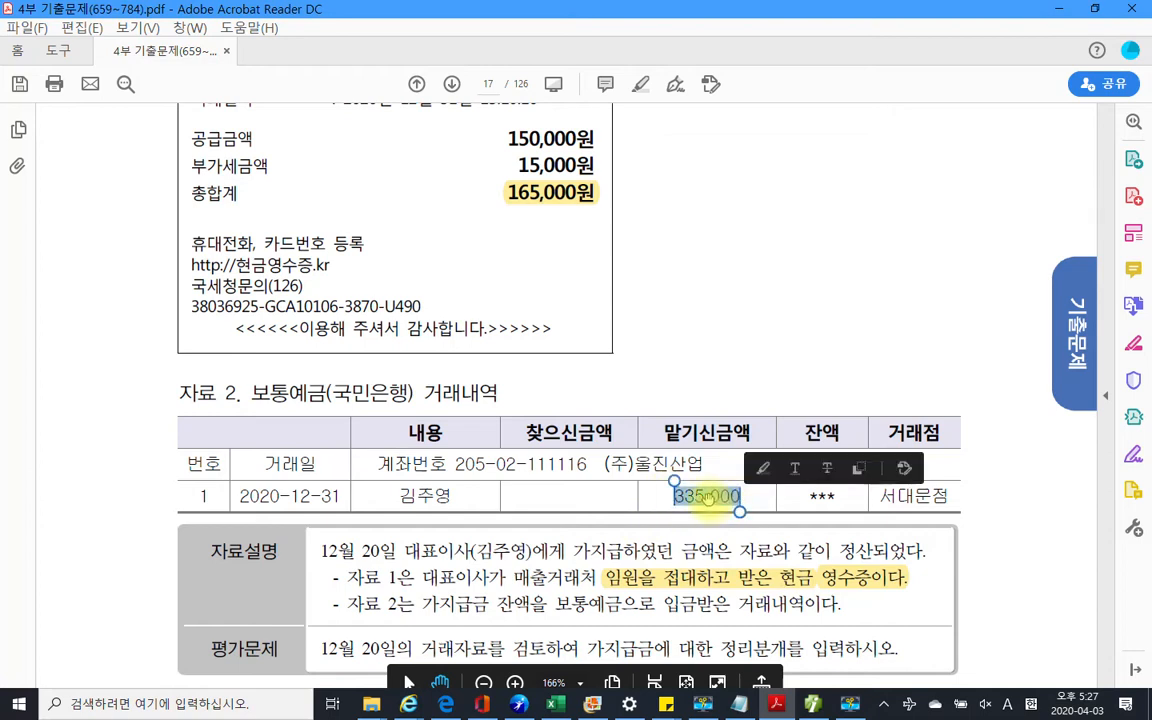
right_click(745, 497)
click(750, 545)
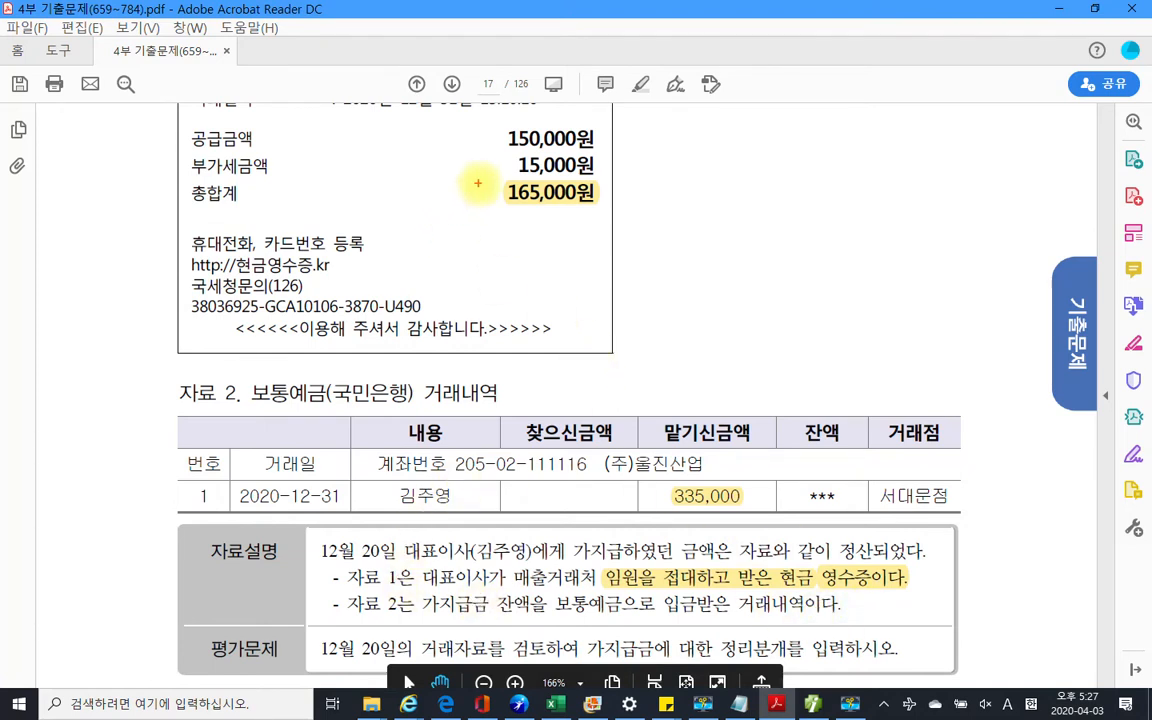
Sketch temporary red marks around the amounts and 평가문제 sentence, then clear them
drag(479, 180, 614, 211)
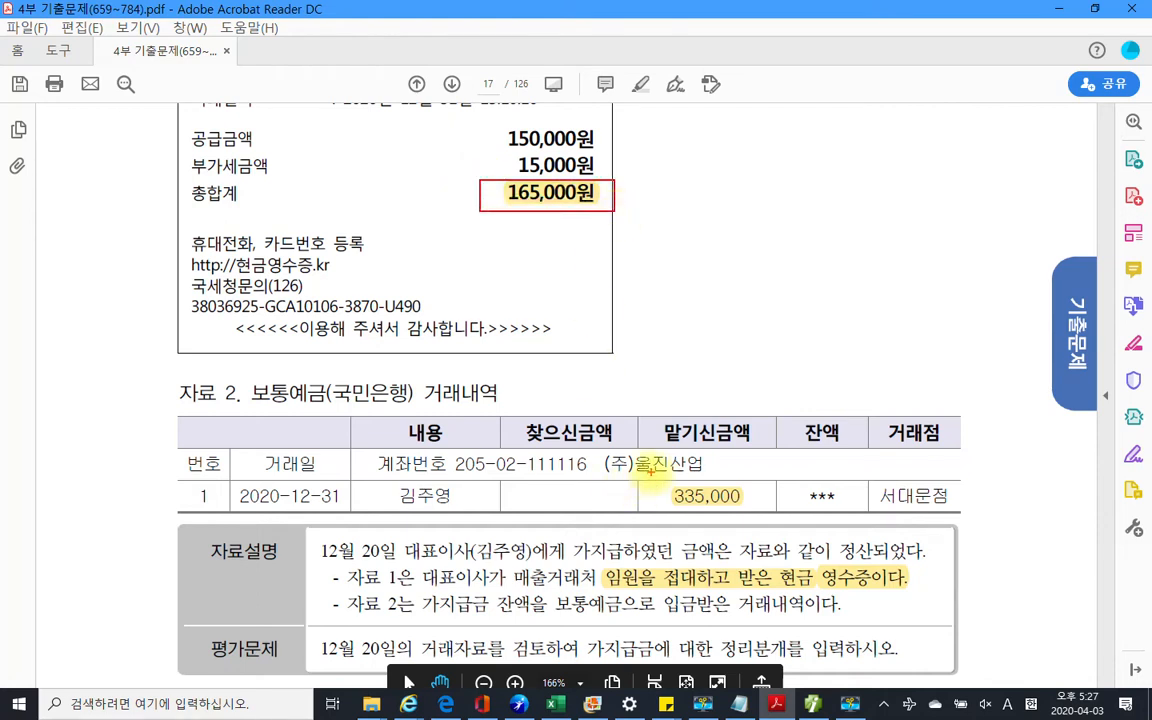
mouse_move(651, 472)
mouse_down()
mouse_move(708, 514)
mouse_move(774, 521)
mouse_up()
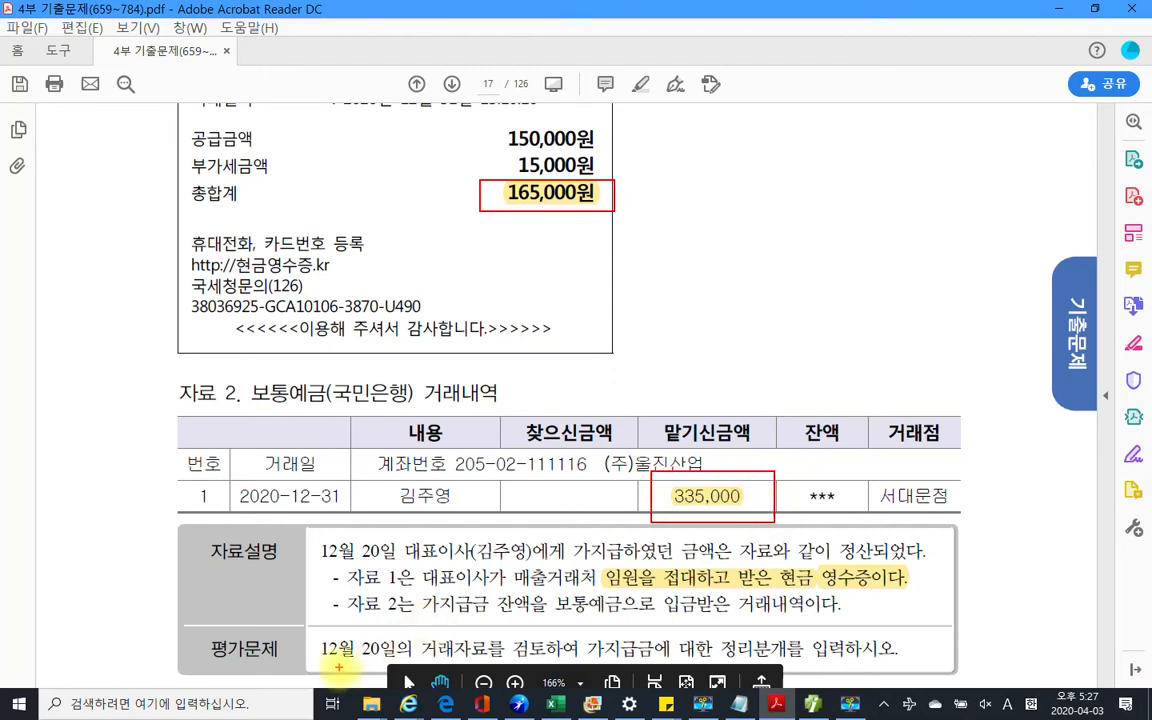
drag(322, 657, 798, 660)
mouse_move(918, 632)
mouse_down()
mouse_move(775, 606)
mouse_move(716, 631)
mouse_move(765, 652)
mouse_move(727, 628)
mouse_up()
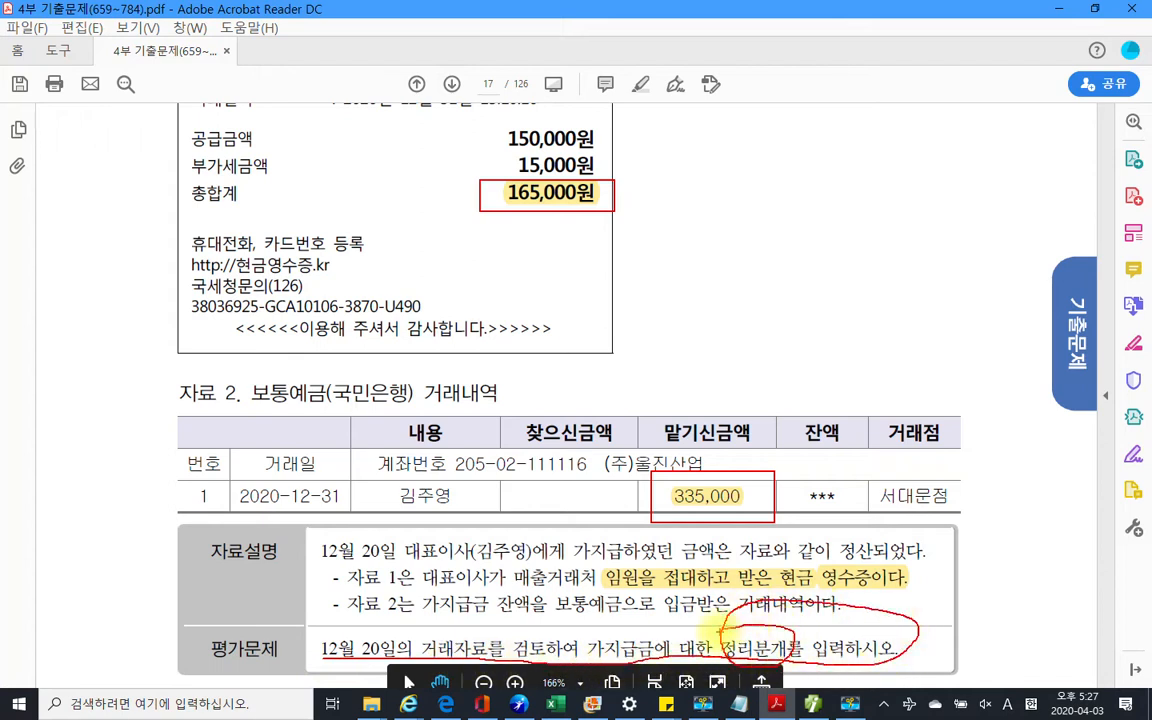
mouse_move(384, 634)
mouse_down()
mouse_move(308, 645)
mouse_move(318, 662)
mouse_move(372, 668)
mouse_move(354, 663)
mouse_up()
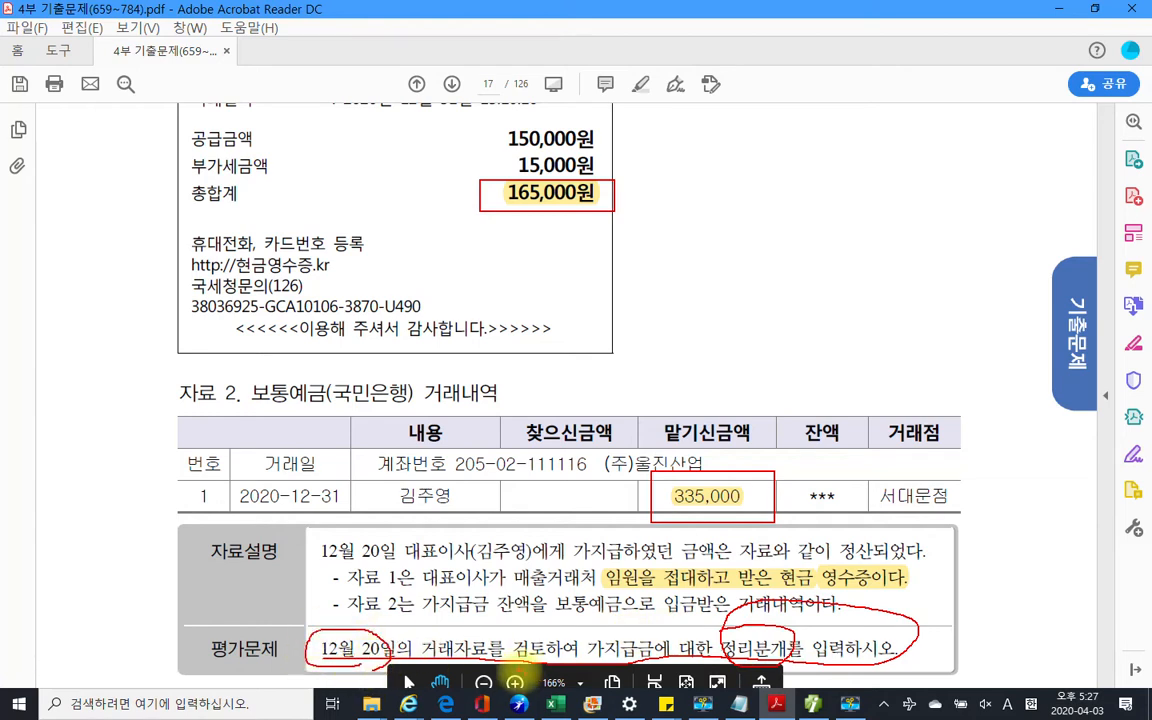
key(Escape)
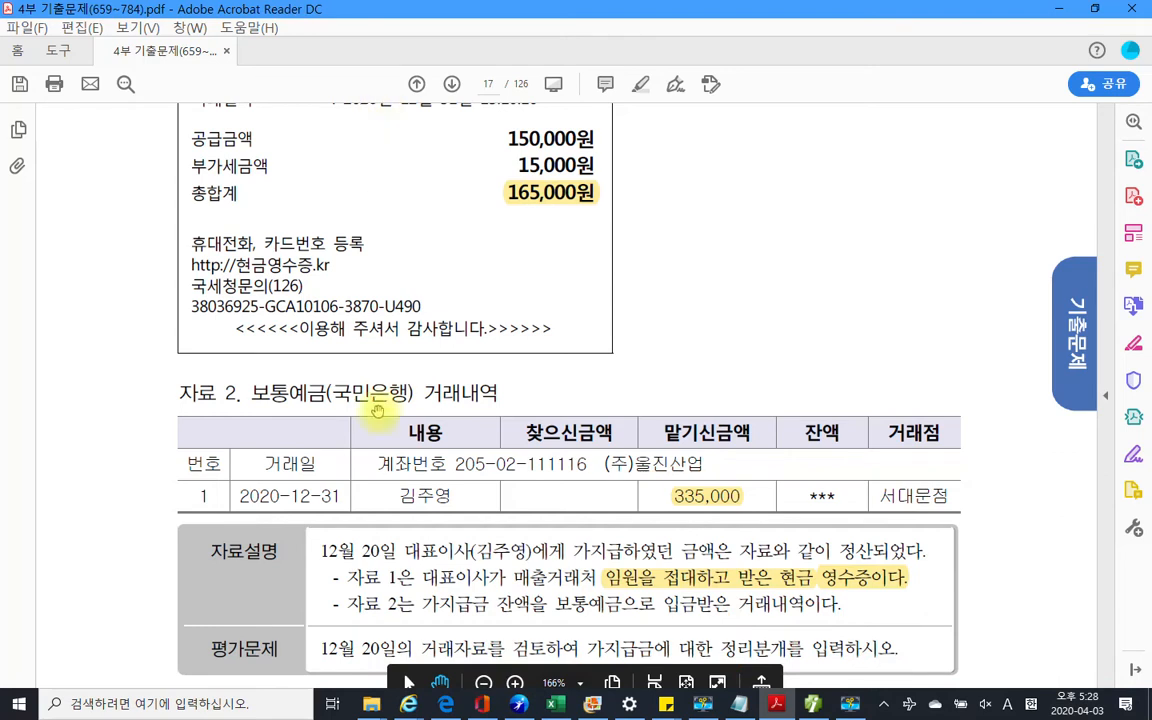
scroll(347, 495, down, 2)
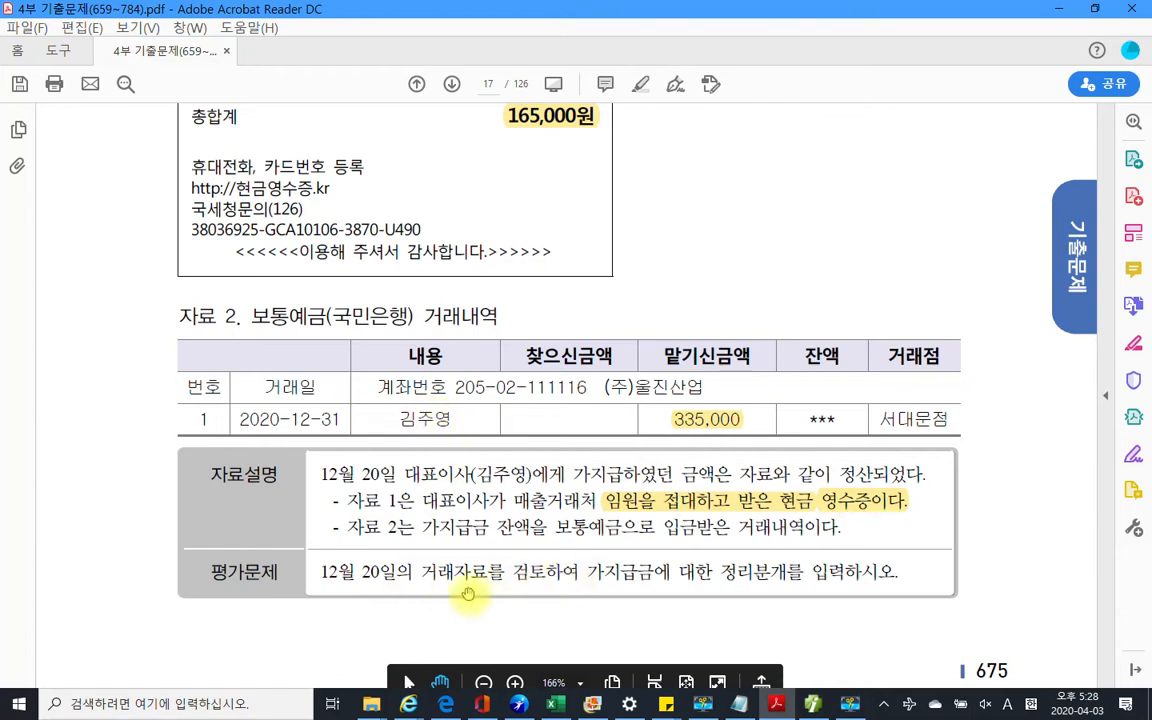
key(alt+Tab)
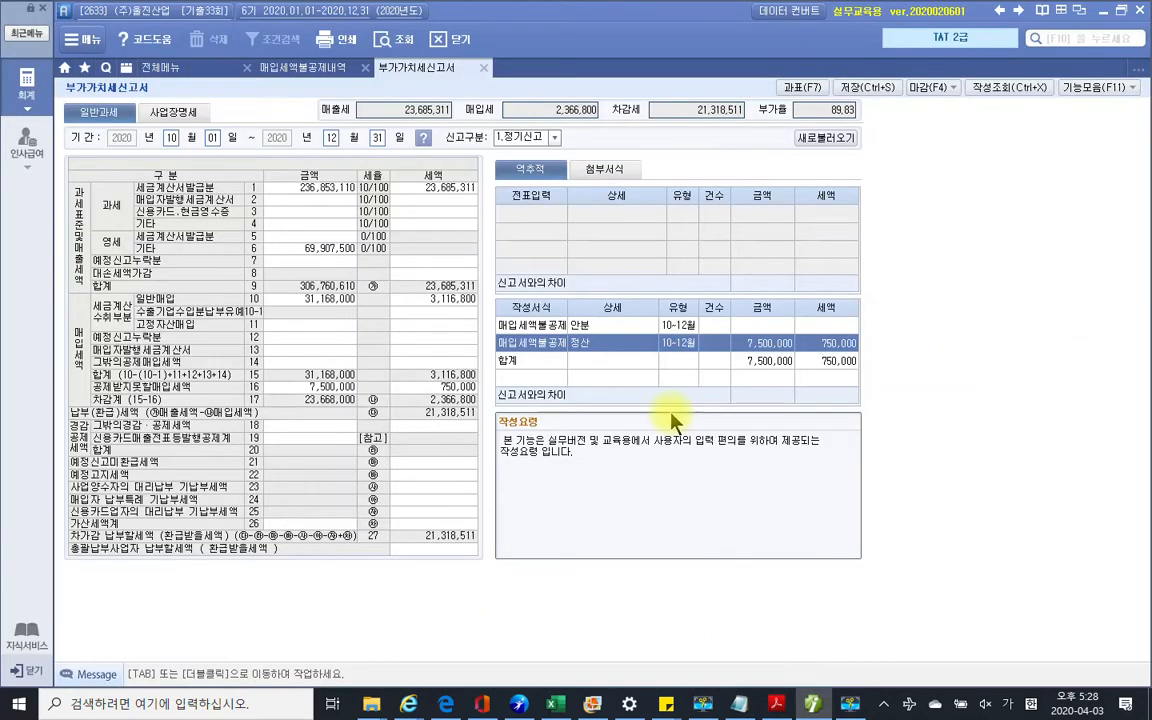
Open the general journal, close the VAT return, and load the December 20 가지급금/현금 500,000 voucher
click(170, 68)
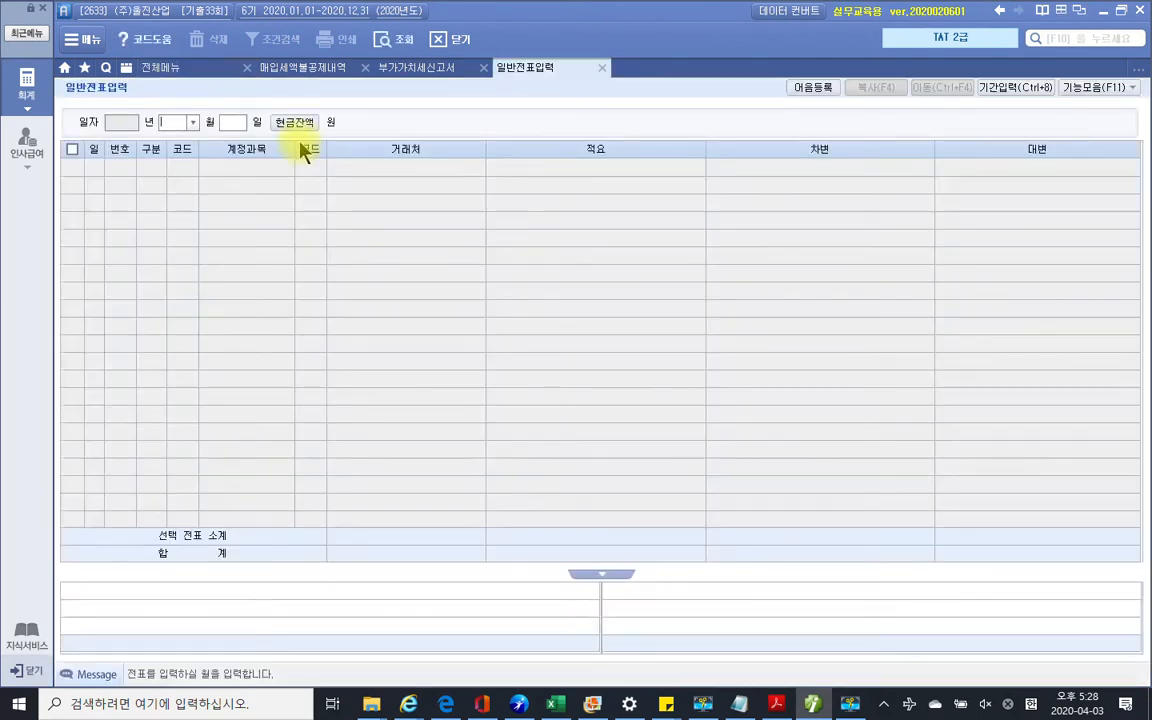
click(414, 68)
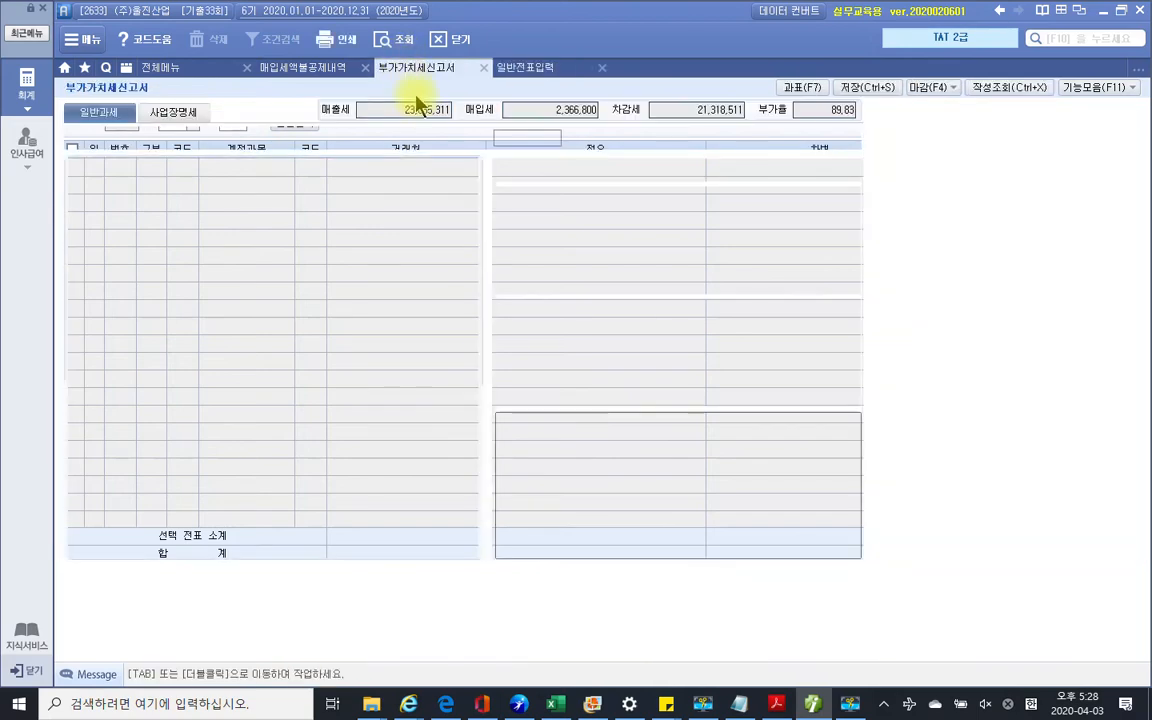
click(483, 67)
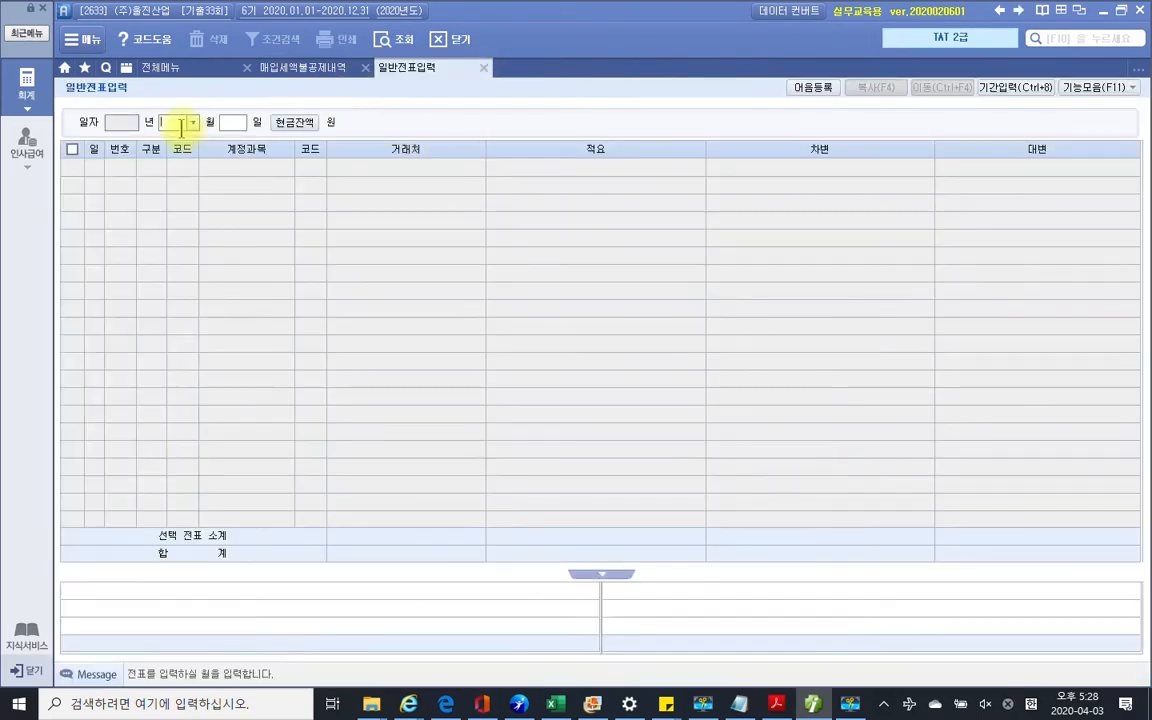
text(12)
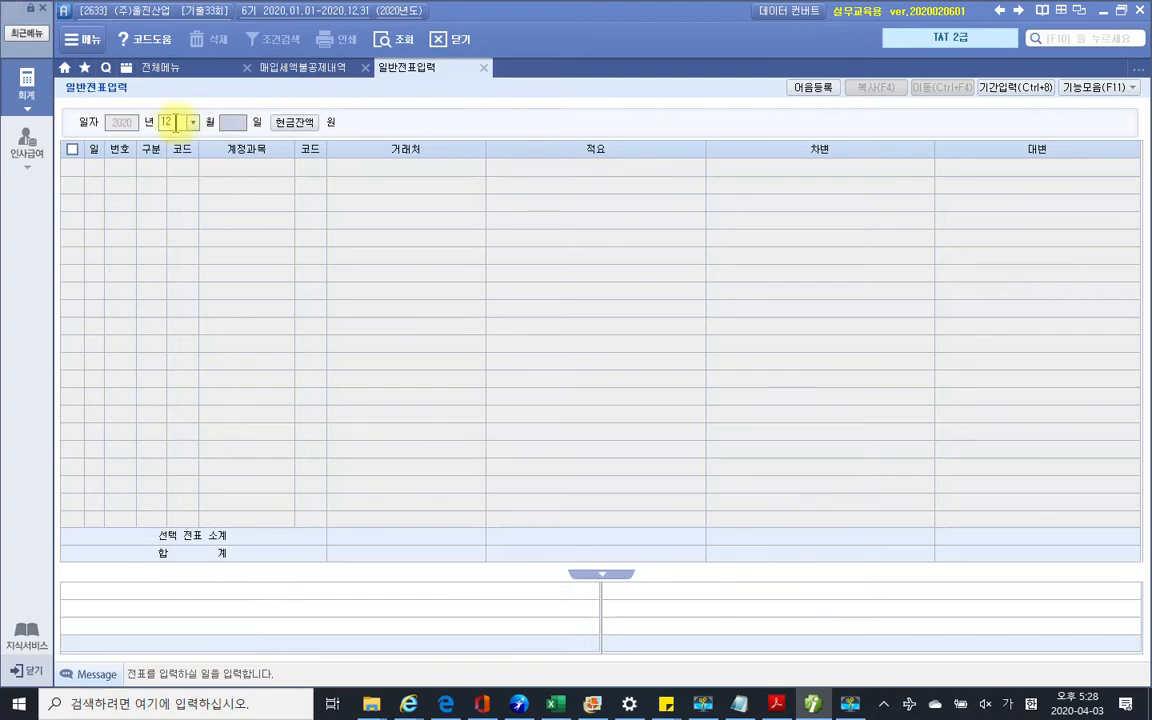
text(20)
key(Return)
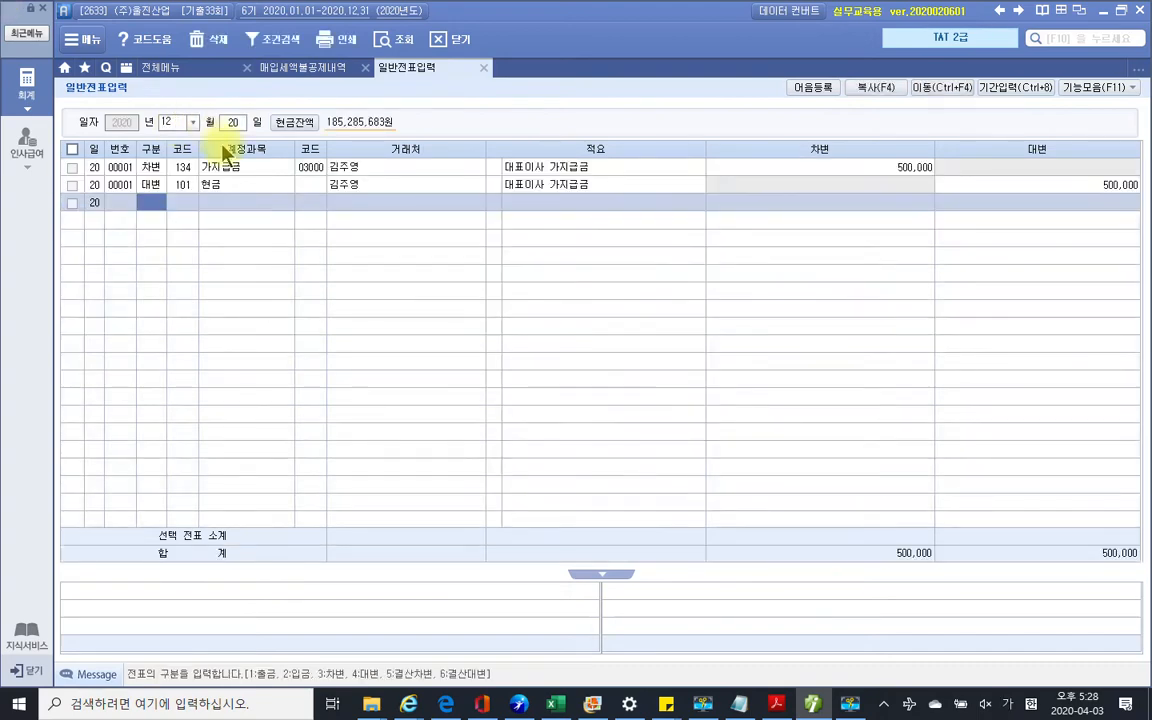
click(228, 168)
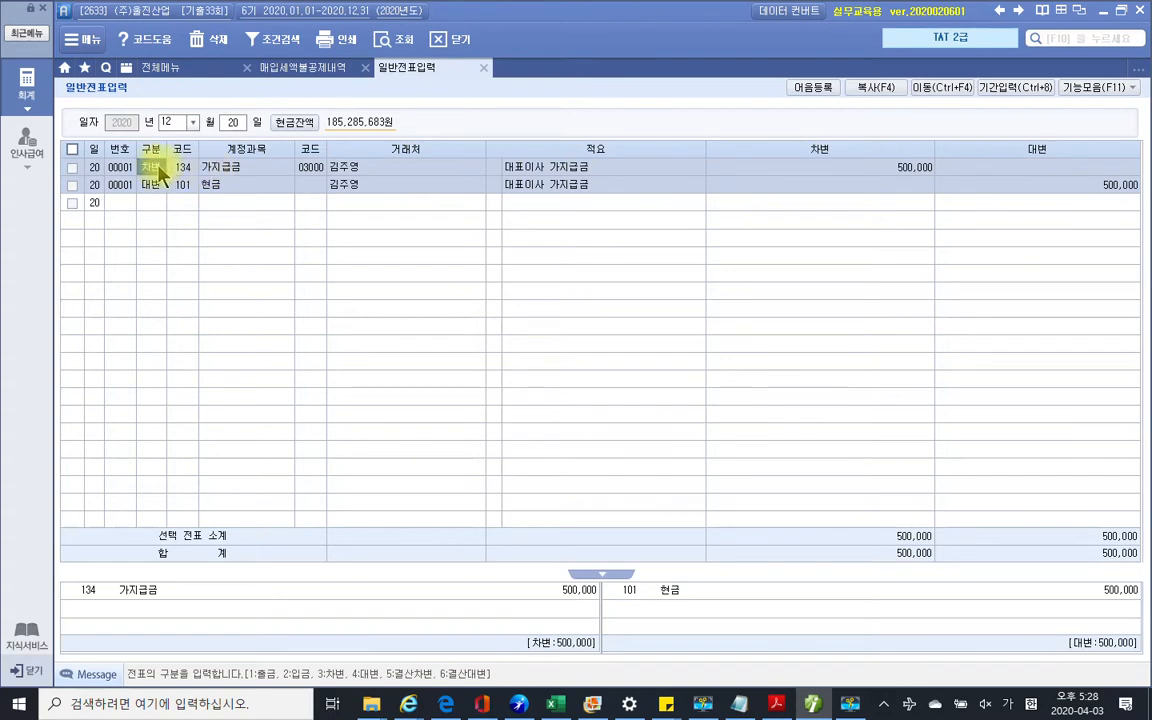
Switch to December 31 and add a 500,000 credit line to 134 가지급금 for the director
click(231, 123)
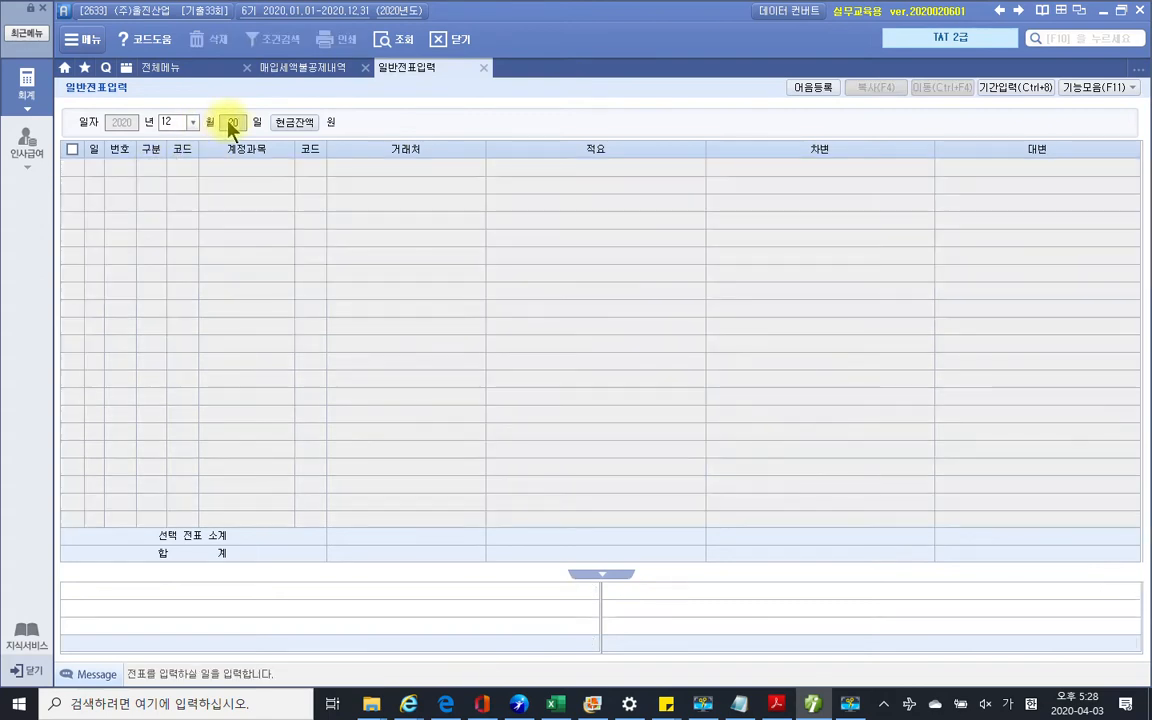
text(31)
key(Return)
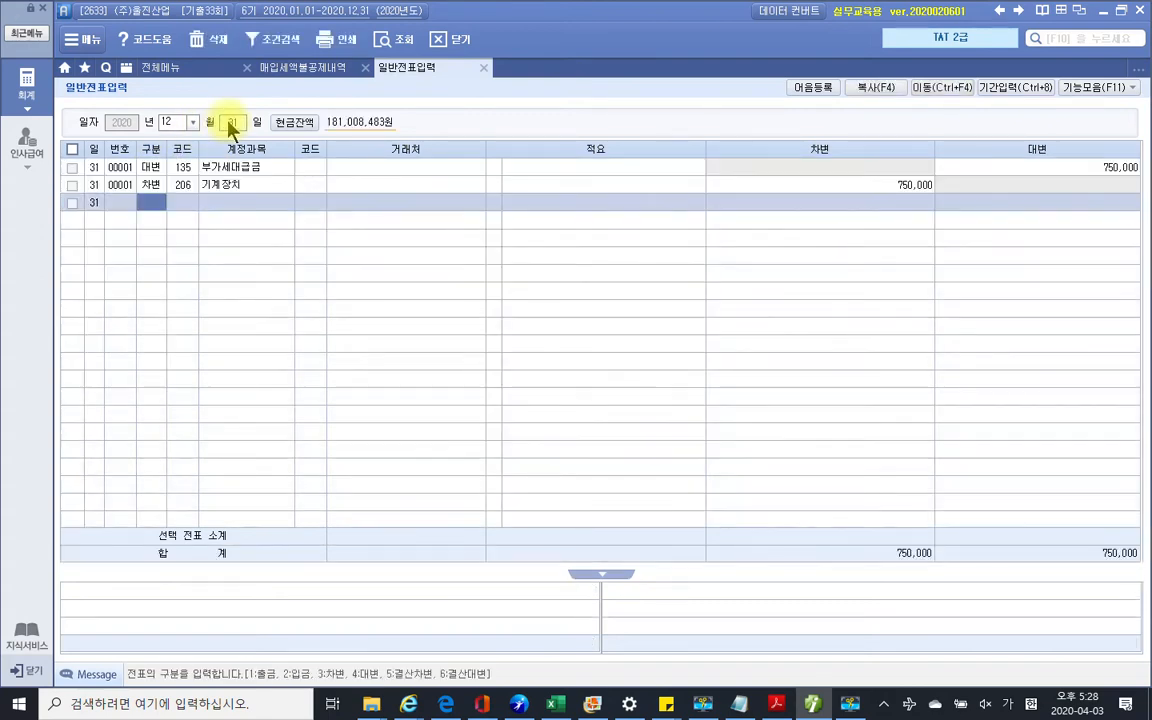
text(4)
key(Return)
text(134)
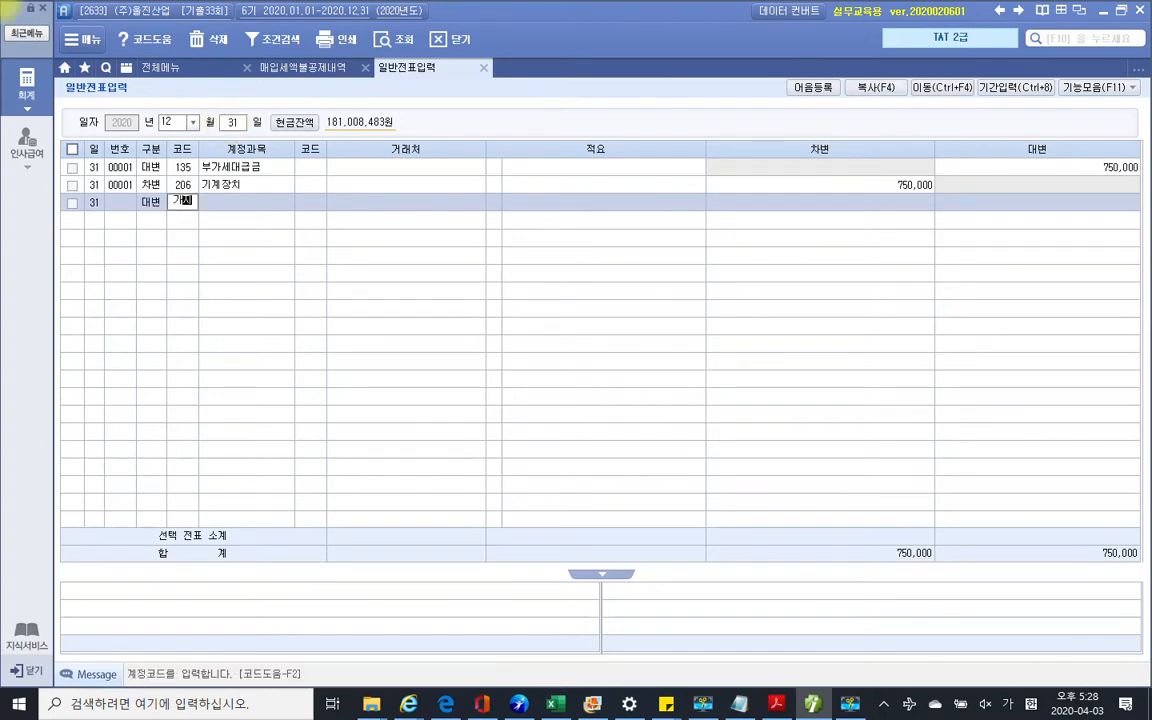
key(Return)
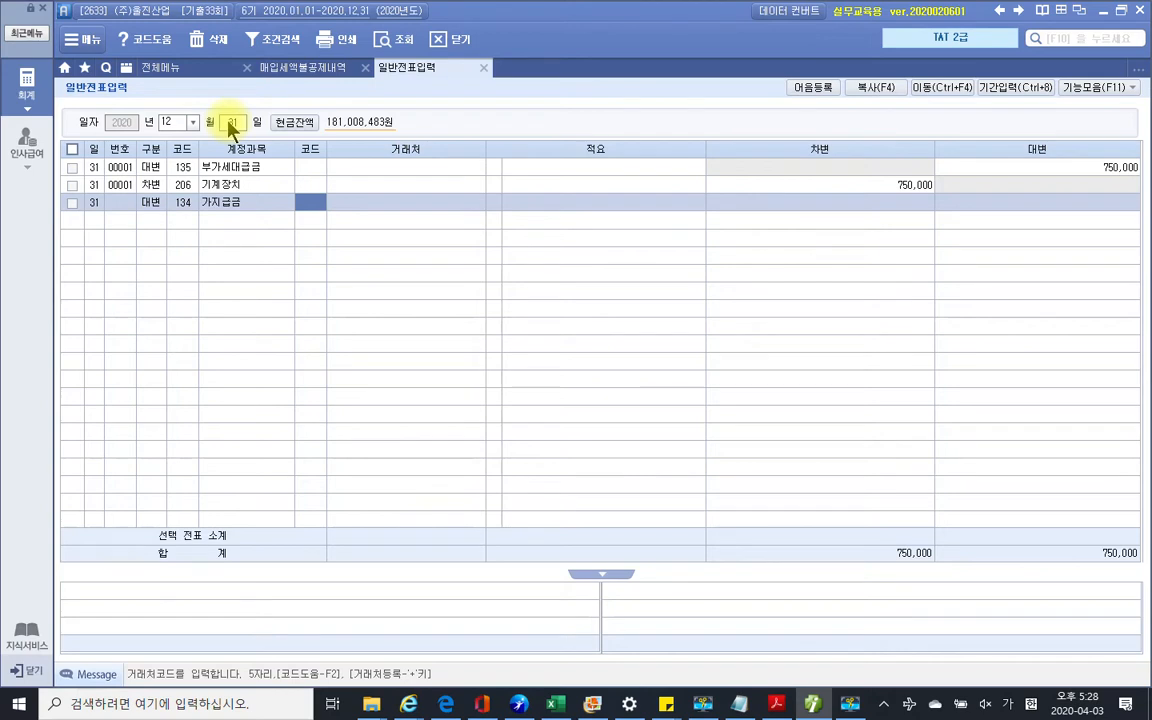
text(ㄱ)
key(BackSpace)
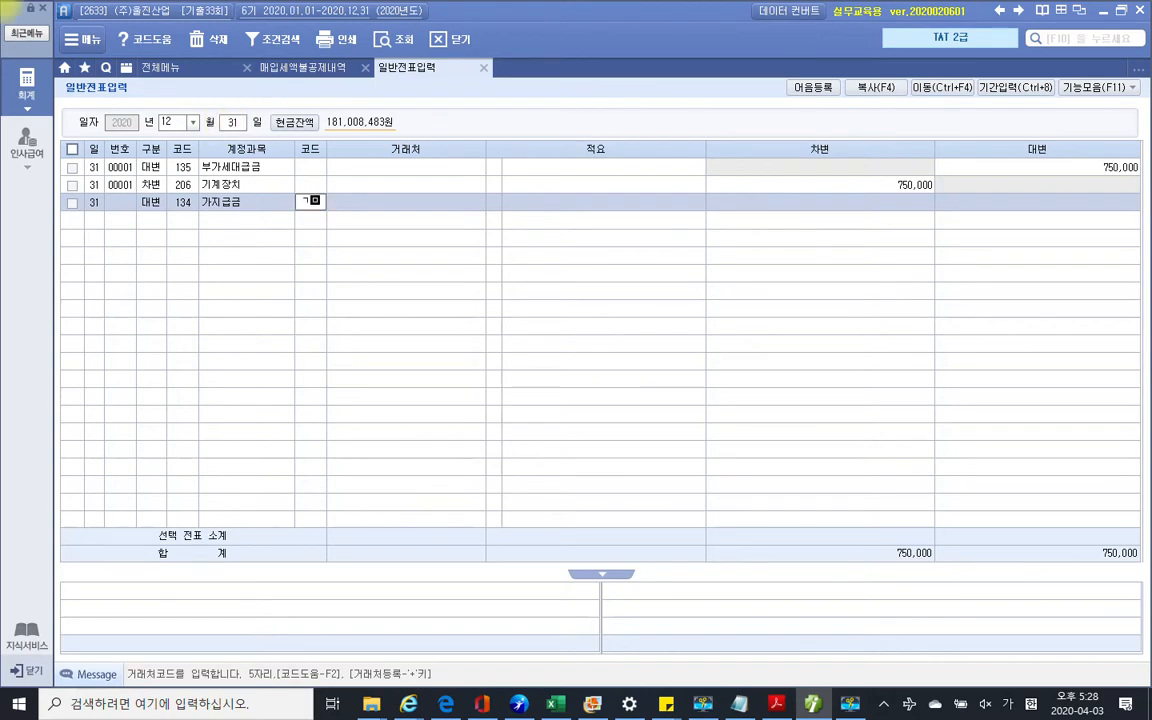
text(김)
key(Return)
key(Return)
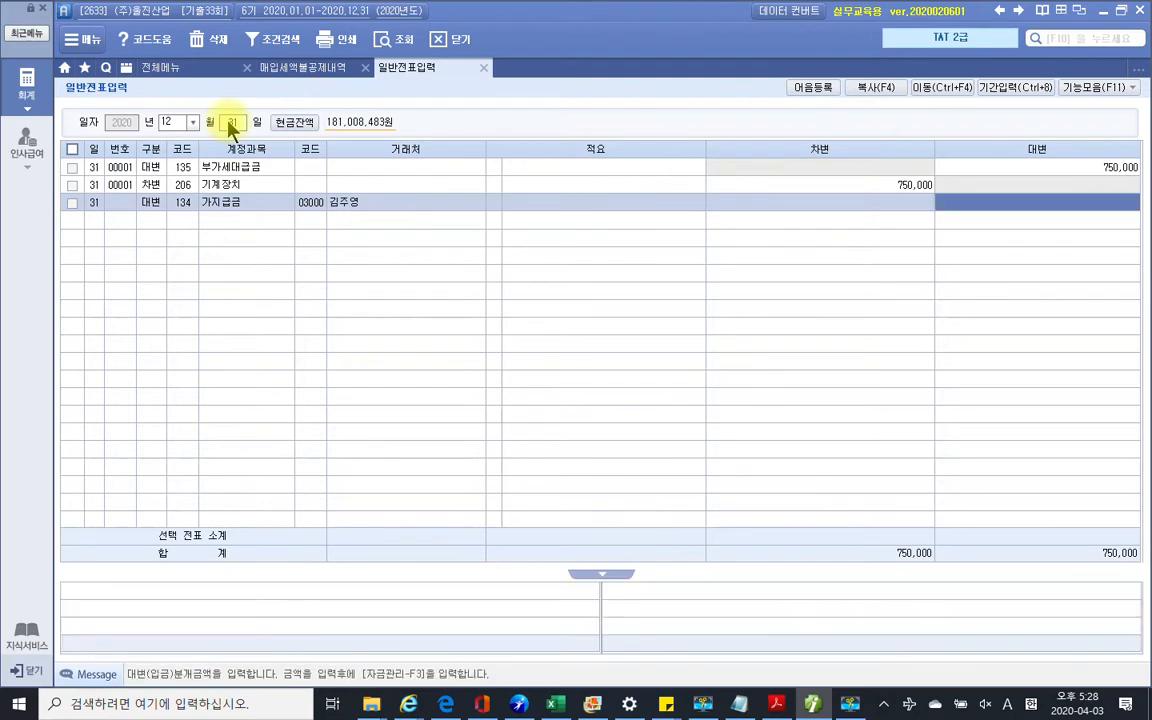
text(500,000)
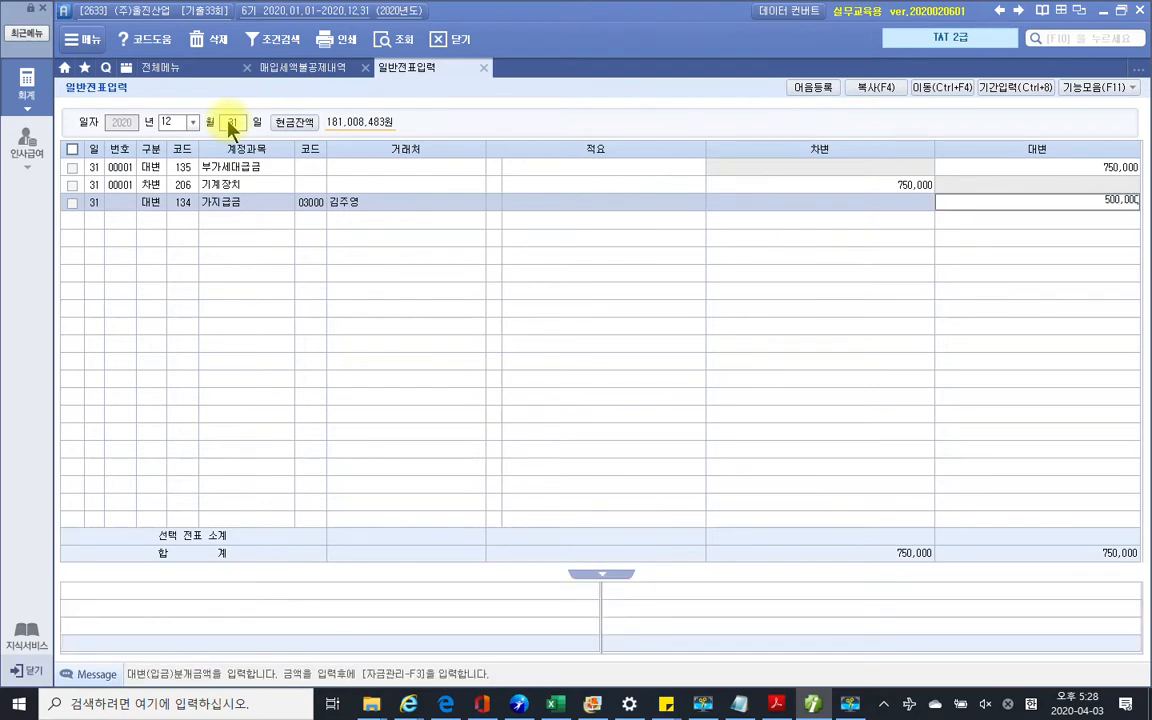
key(Return)
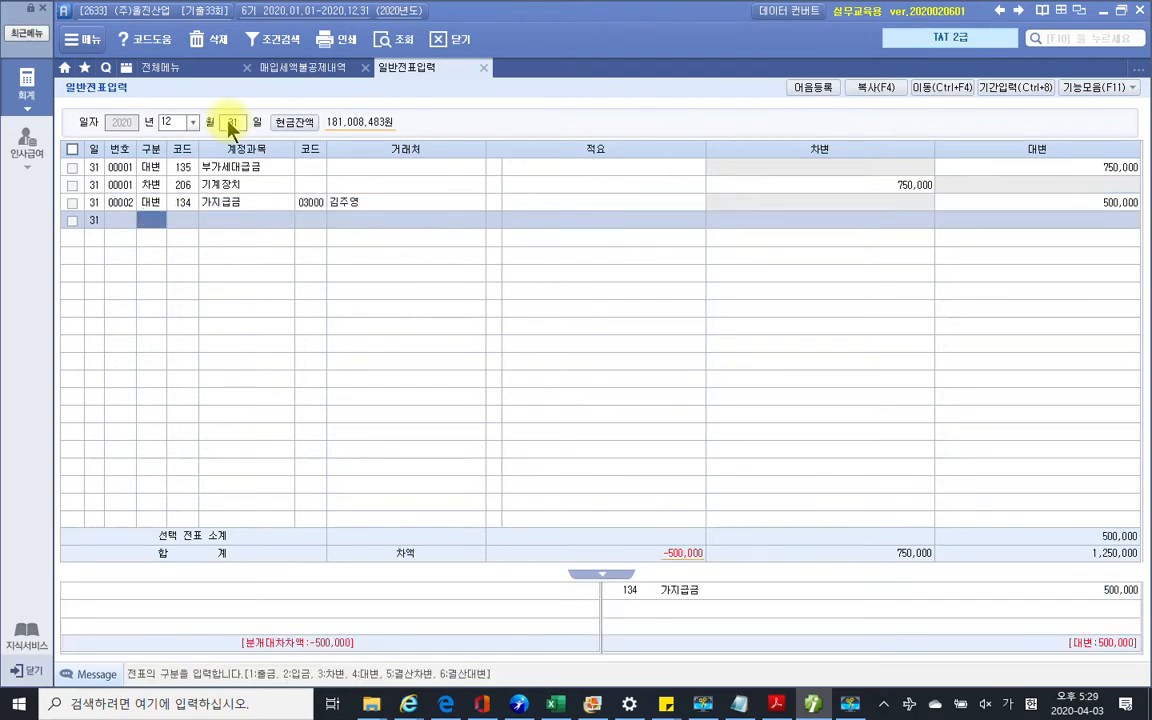
Add a debit line using account 813 접대비, checking the exam PDF for the expense type
text(3)
key(Return)
text(접대)
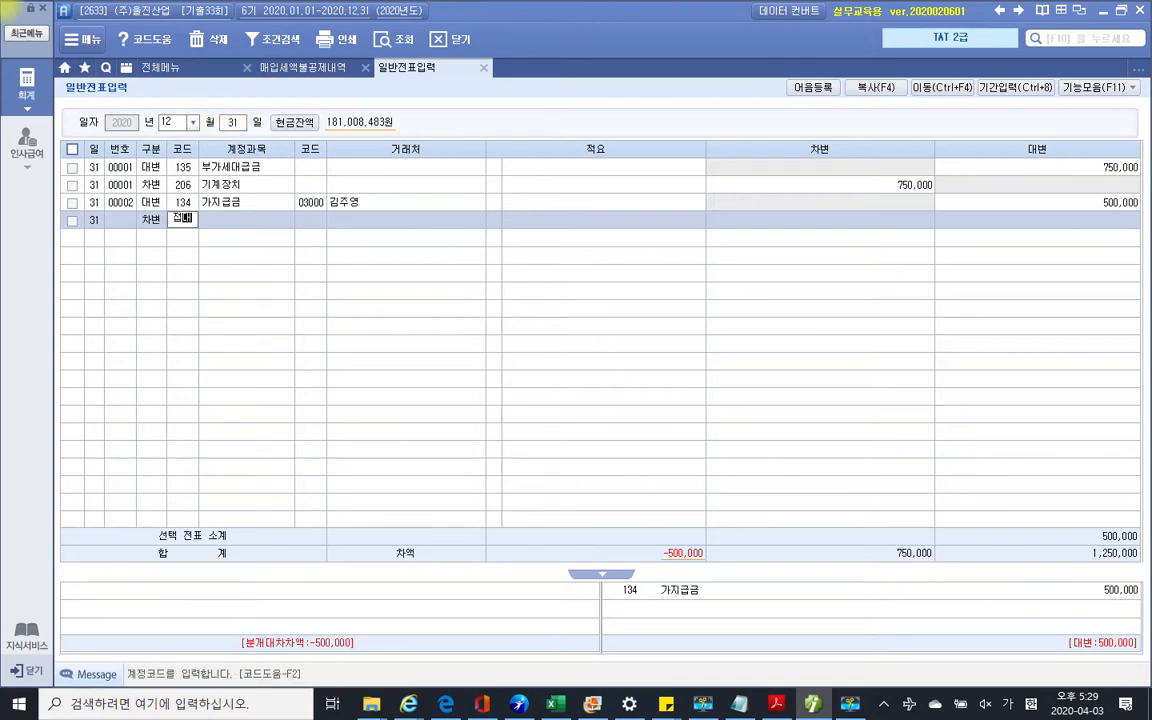
key(Return)
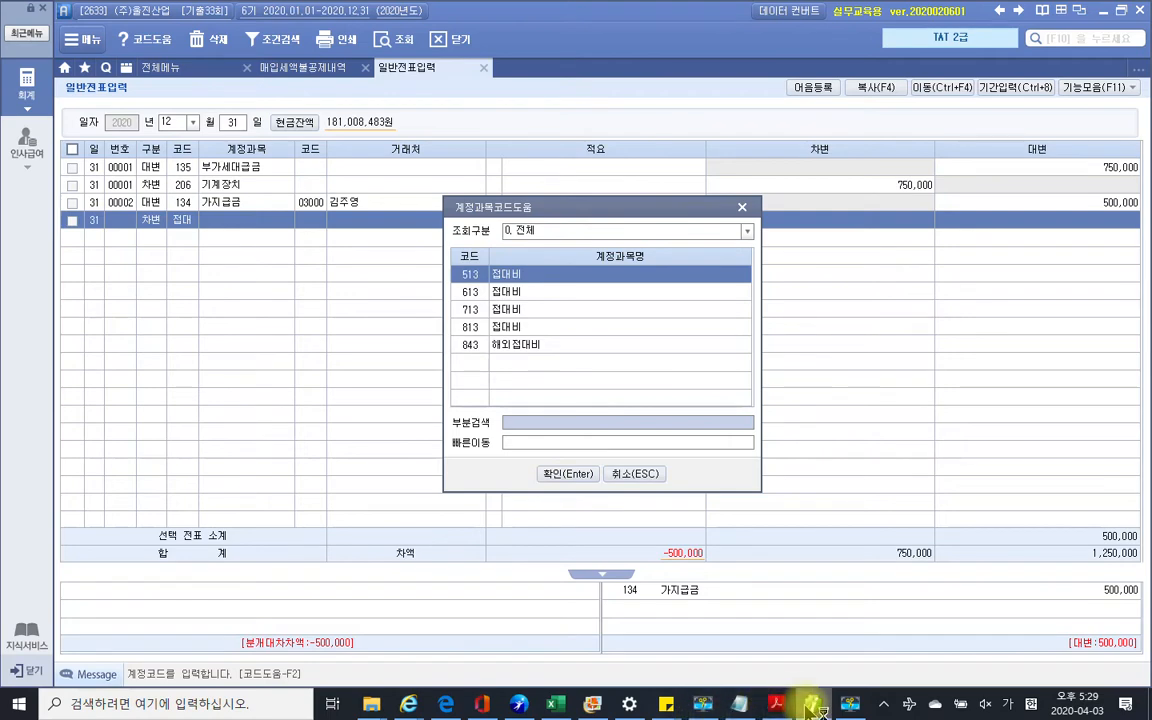
click(776, 704)
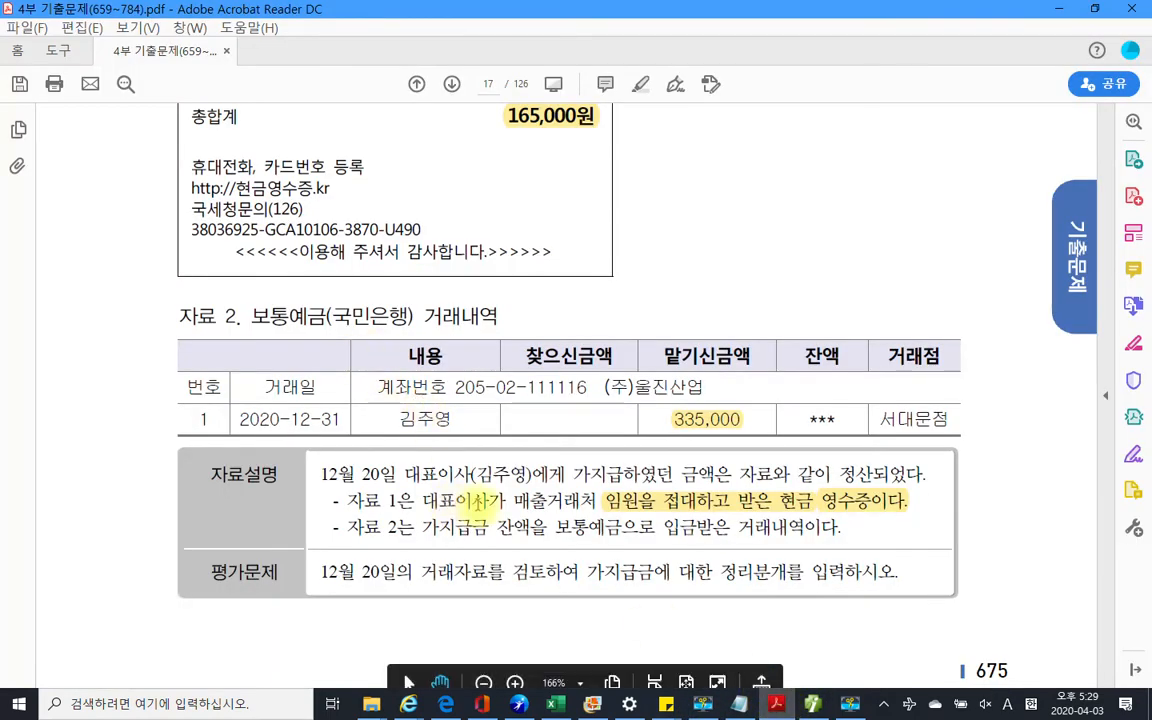
click(813, 705)
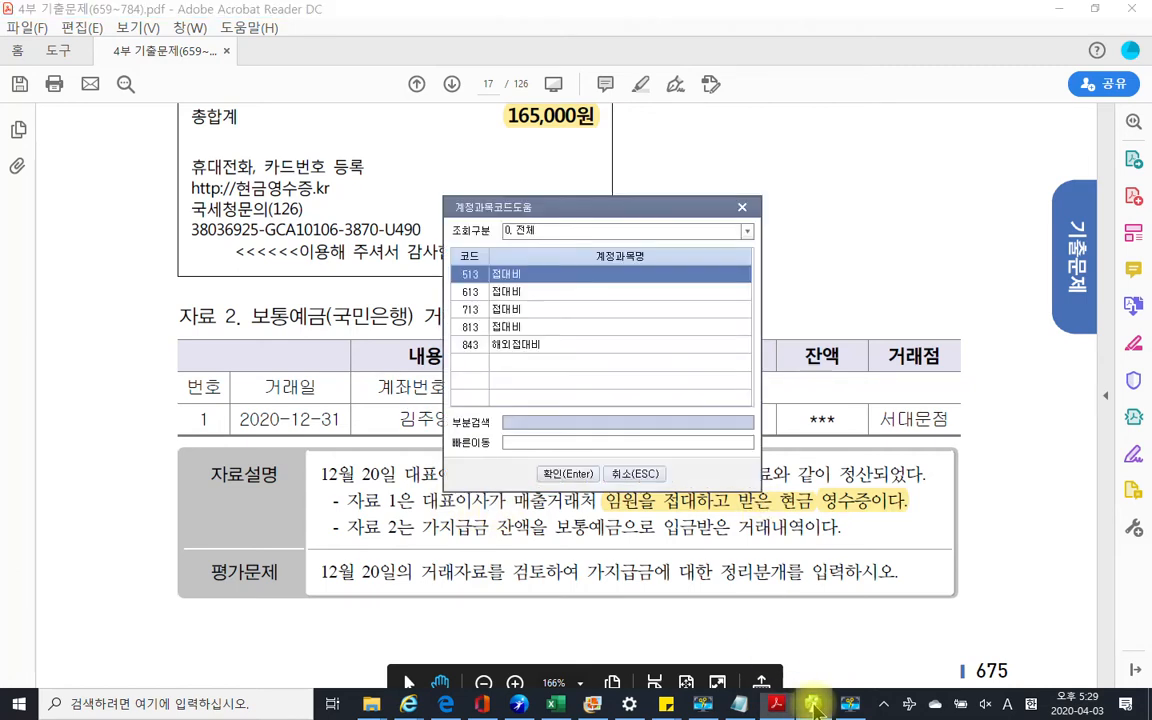
click(497, 327)
click(574, 470)
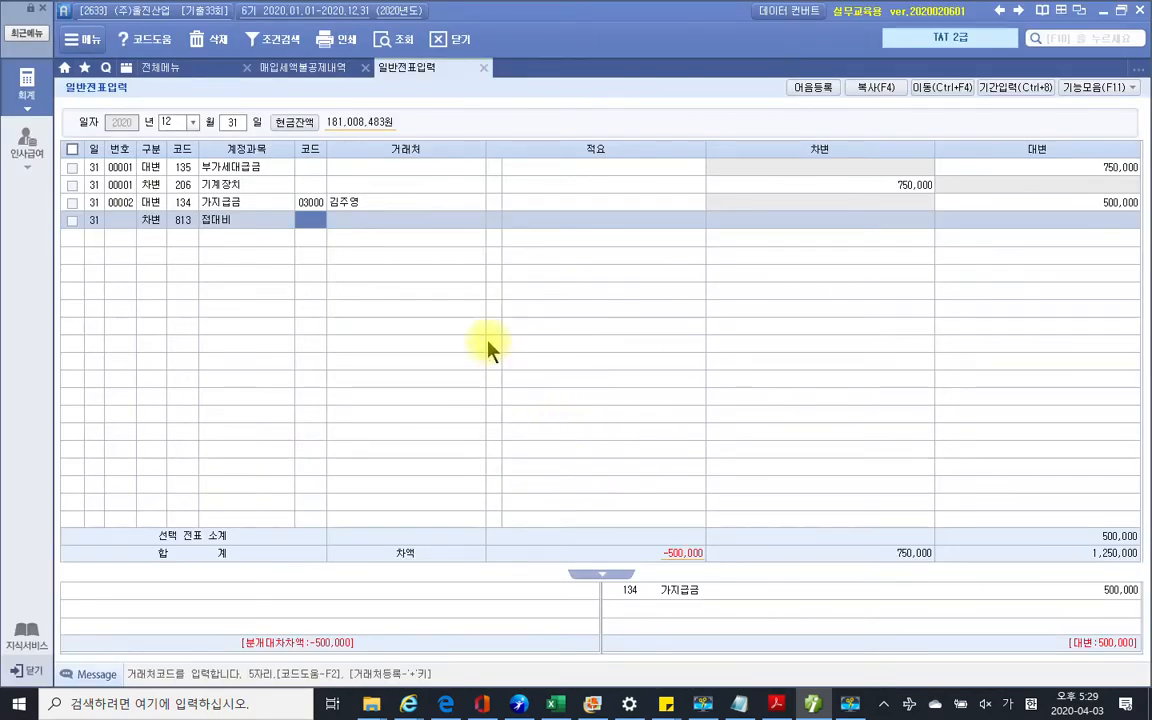
Enter 165,000 as the 접대비 debit amount
key(Return)
key(Return)
key(Return)
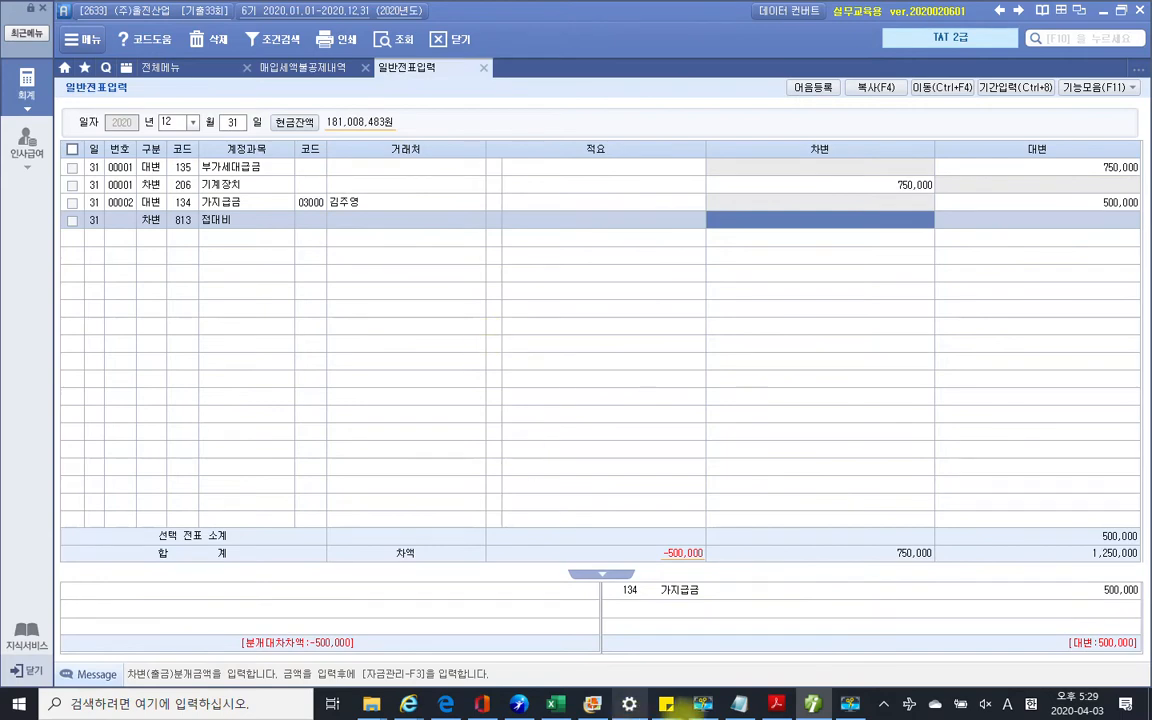
click(788, 707)
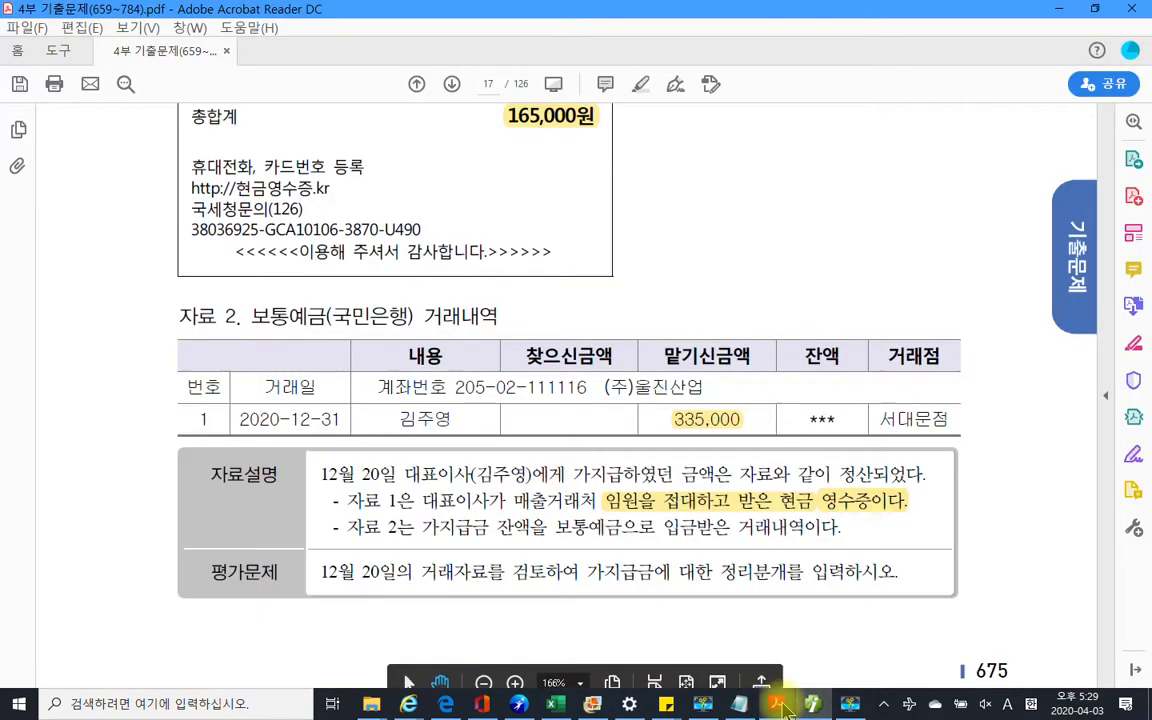
click(786, 707)
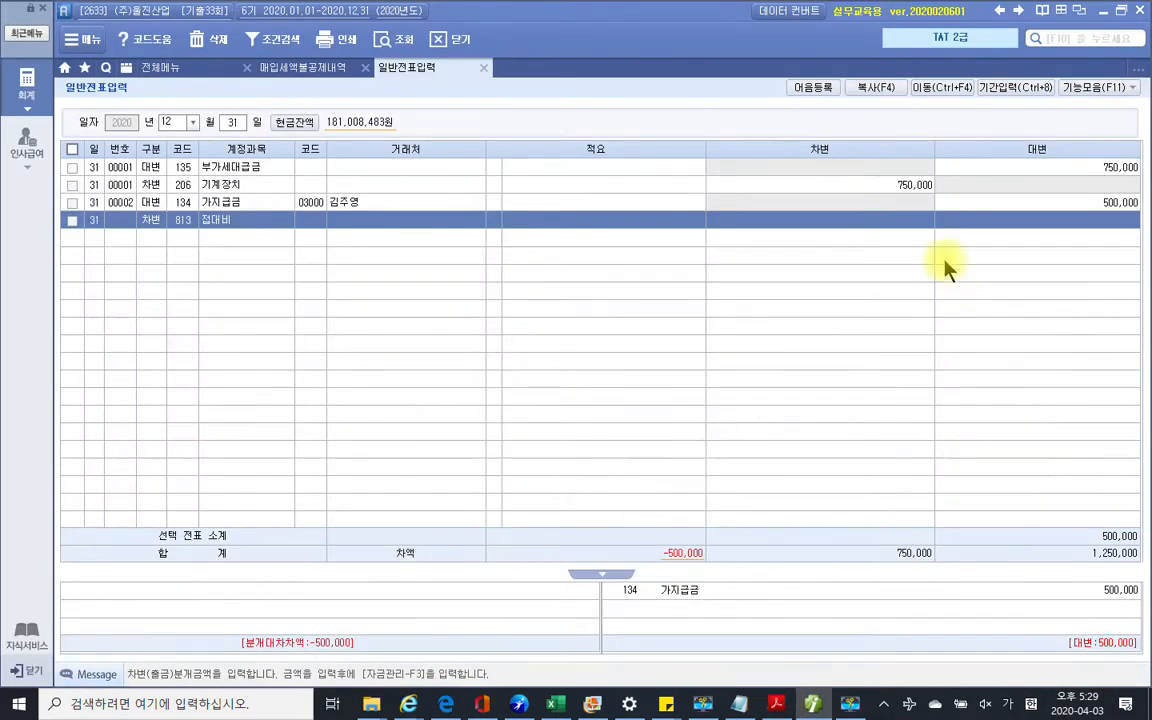
click(877, 220)
text(1650000)
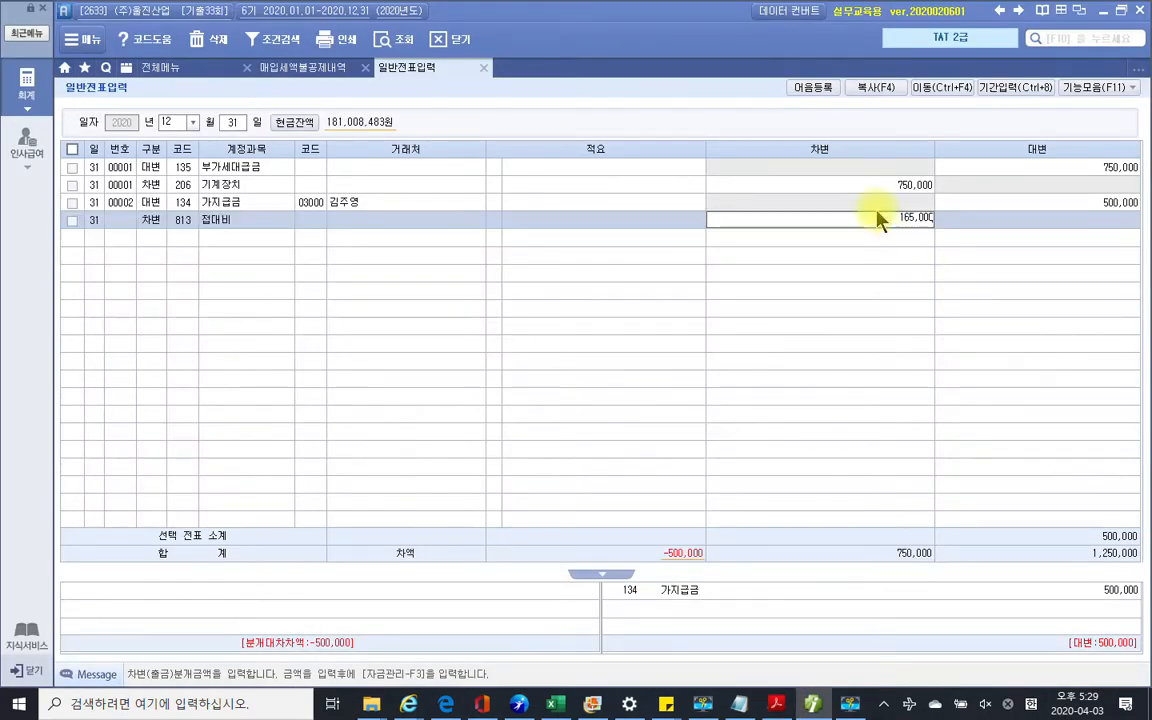
key(Return)
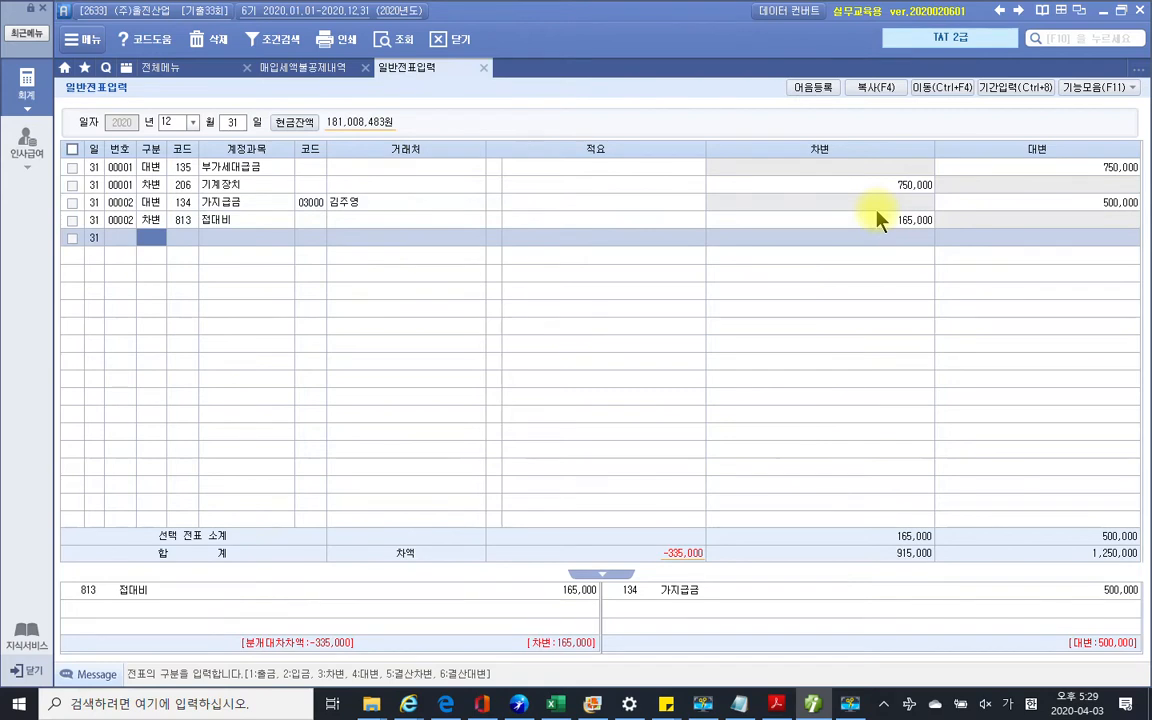
Add a 335,000 debit to 103 보통예금 with partner 국민은행, balancing the voucher at 500,000
text(3103)
key(Return)
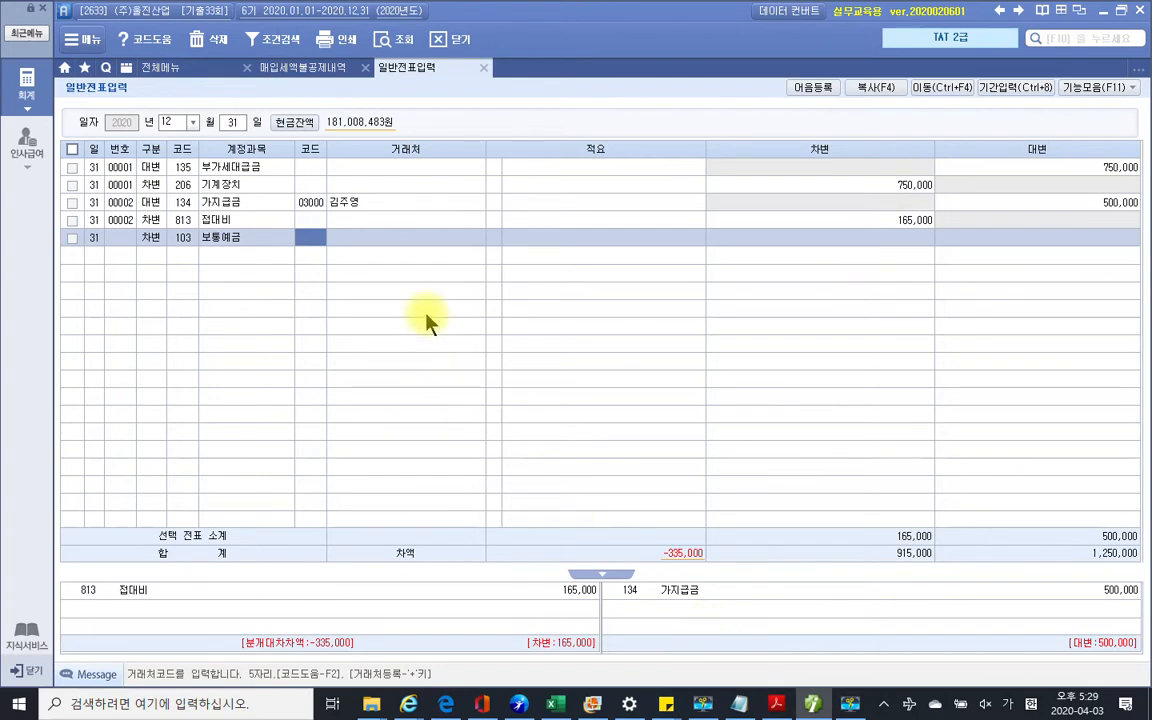
text(국)
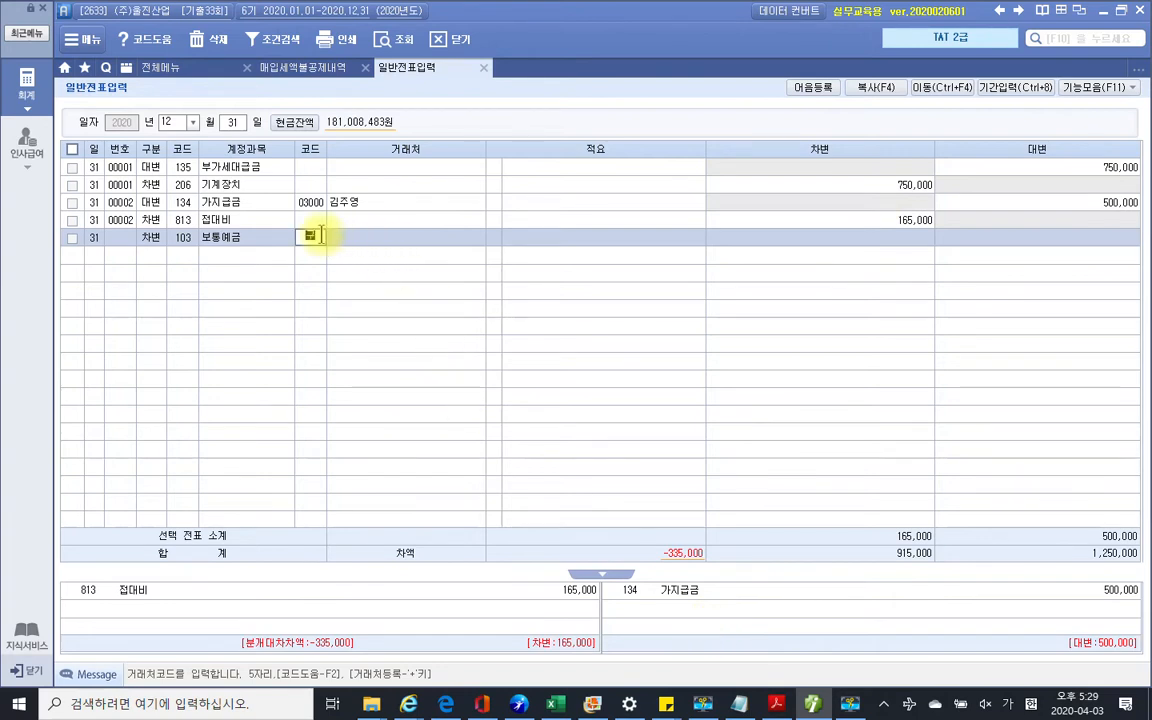
text(민)
key(Return)
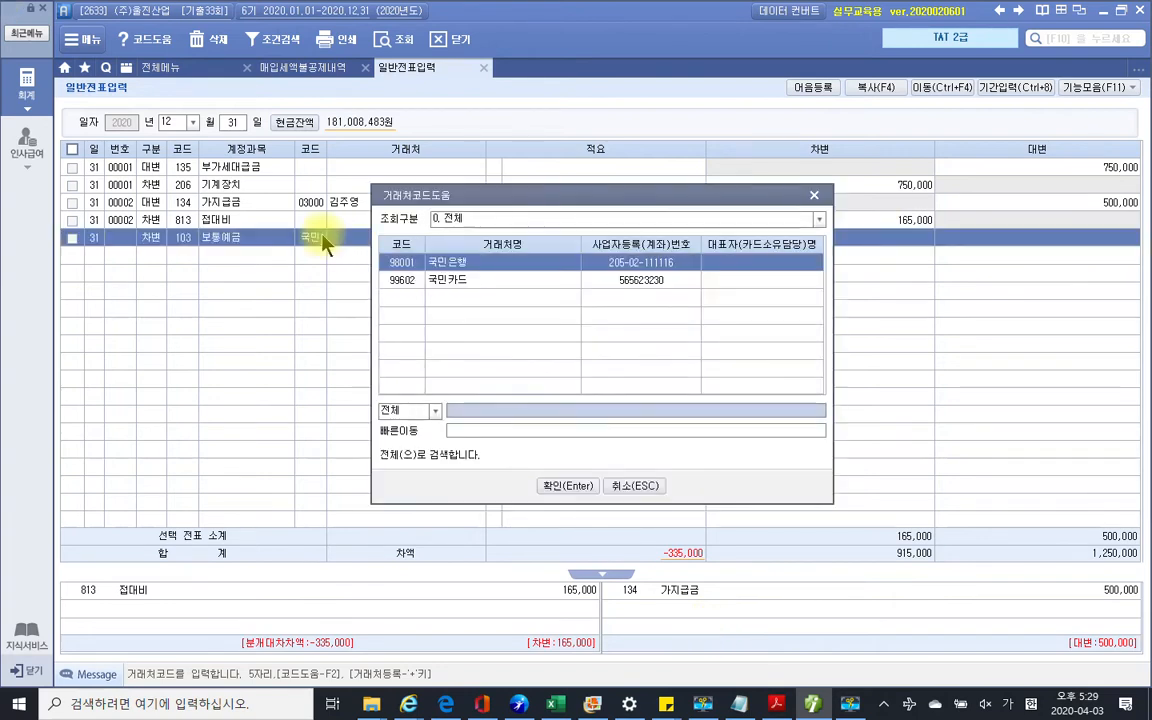
key(Return)
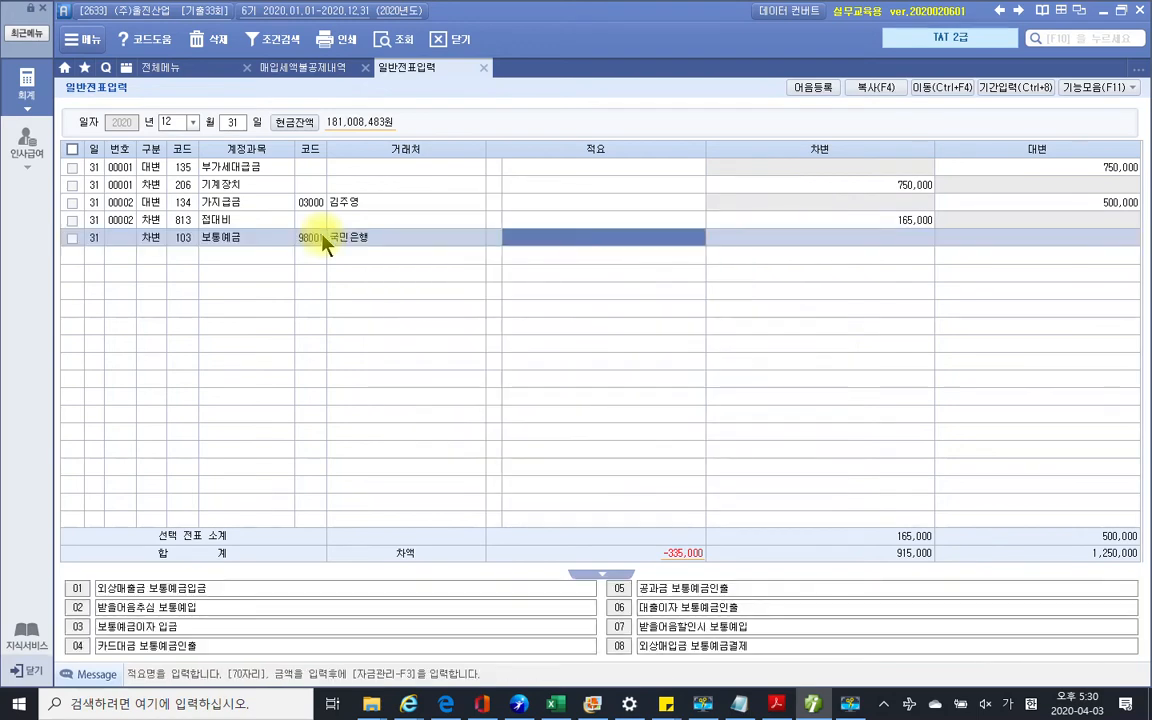
key(Return)
text(335+)
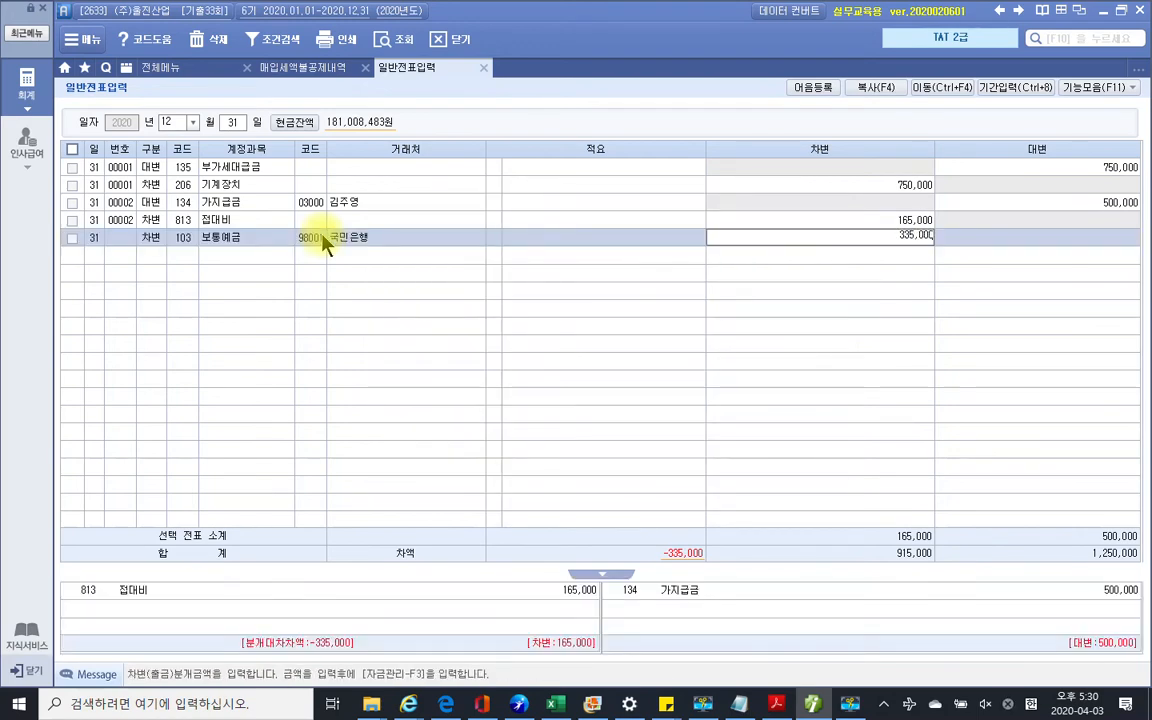
key(Return)
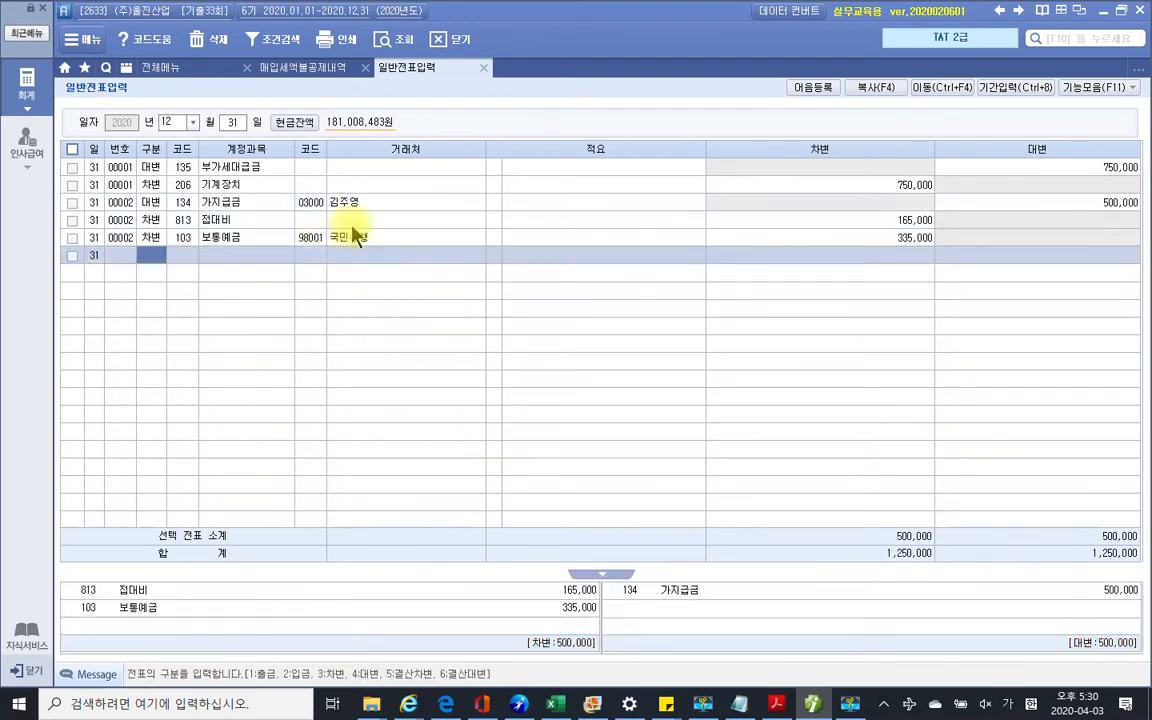
click(355, 227)
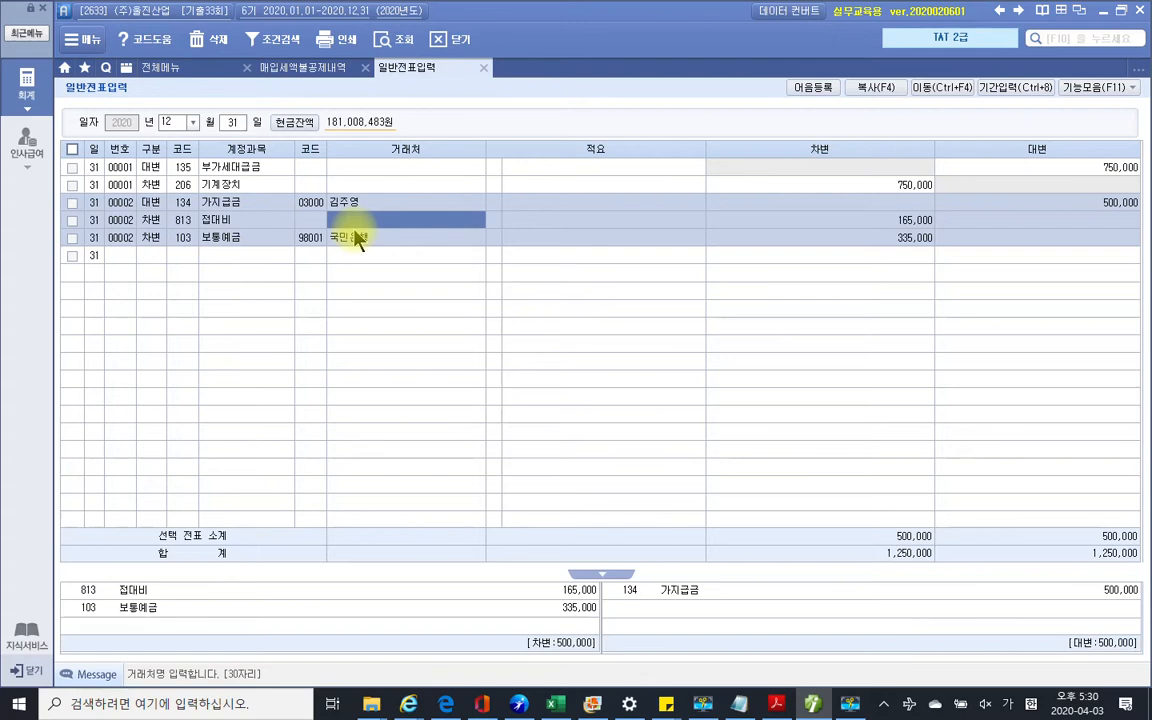
click(243, 206)
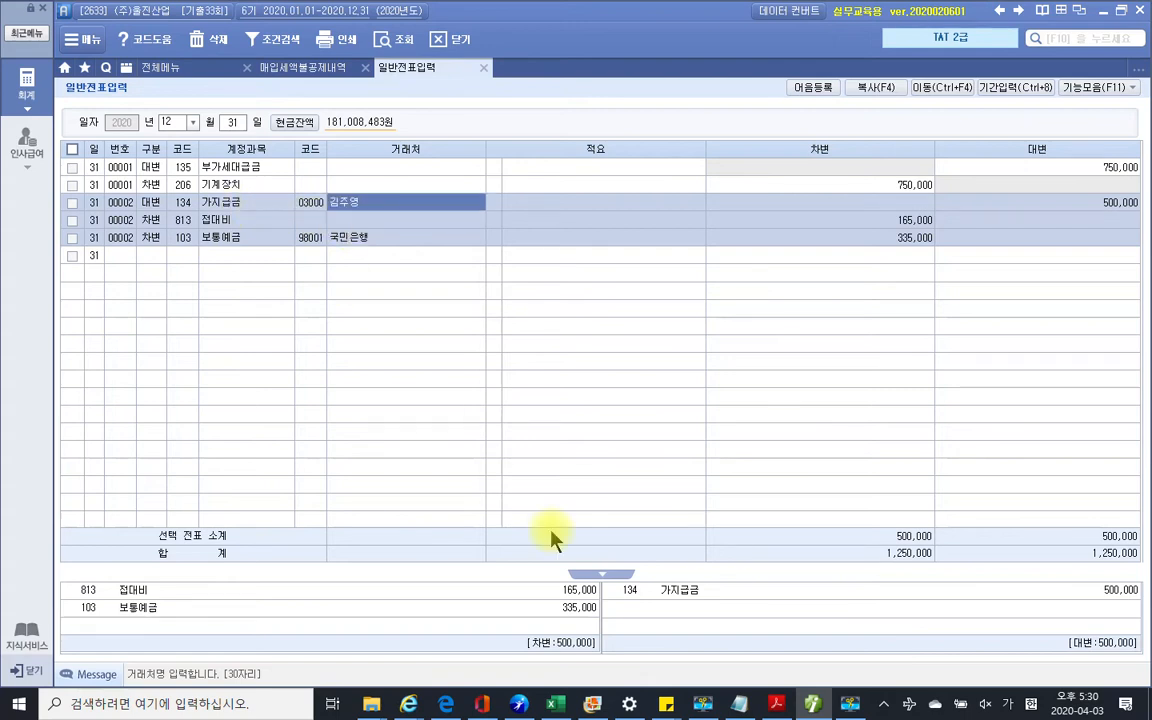
click(770, 702)
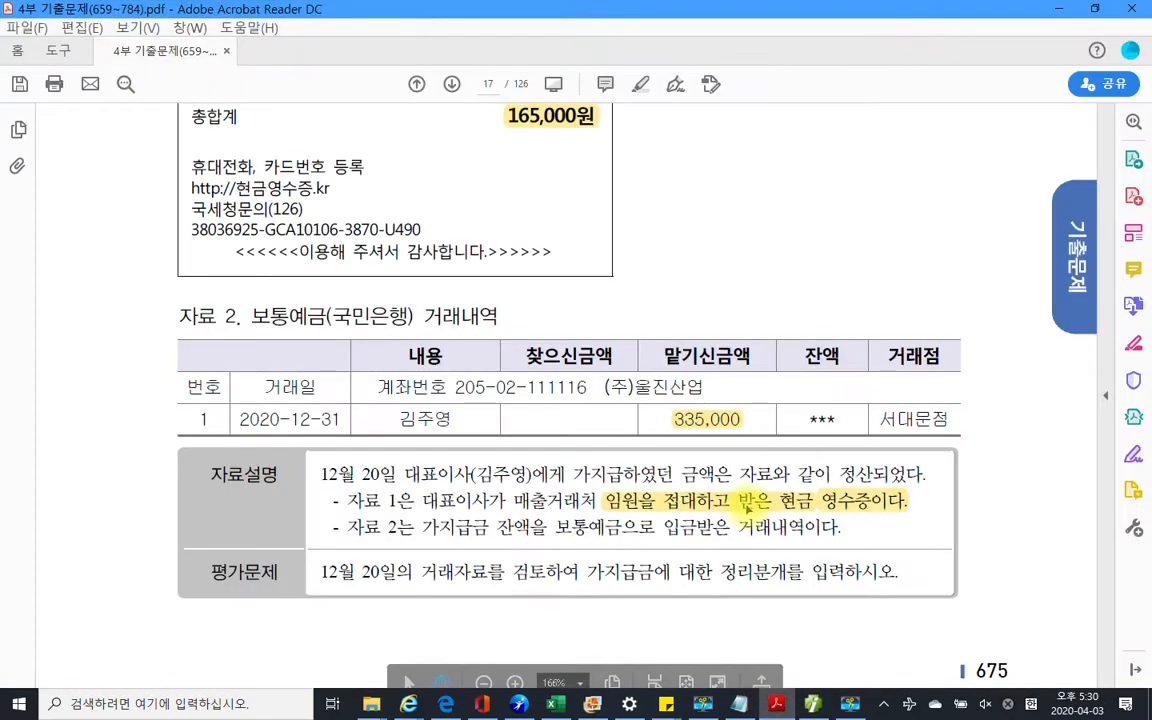
On PDF page 18, highlight the phrase 감가상각을 하기로 in yellow, then return to Smart A's full menu
scroll(620, 497, down, 12)
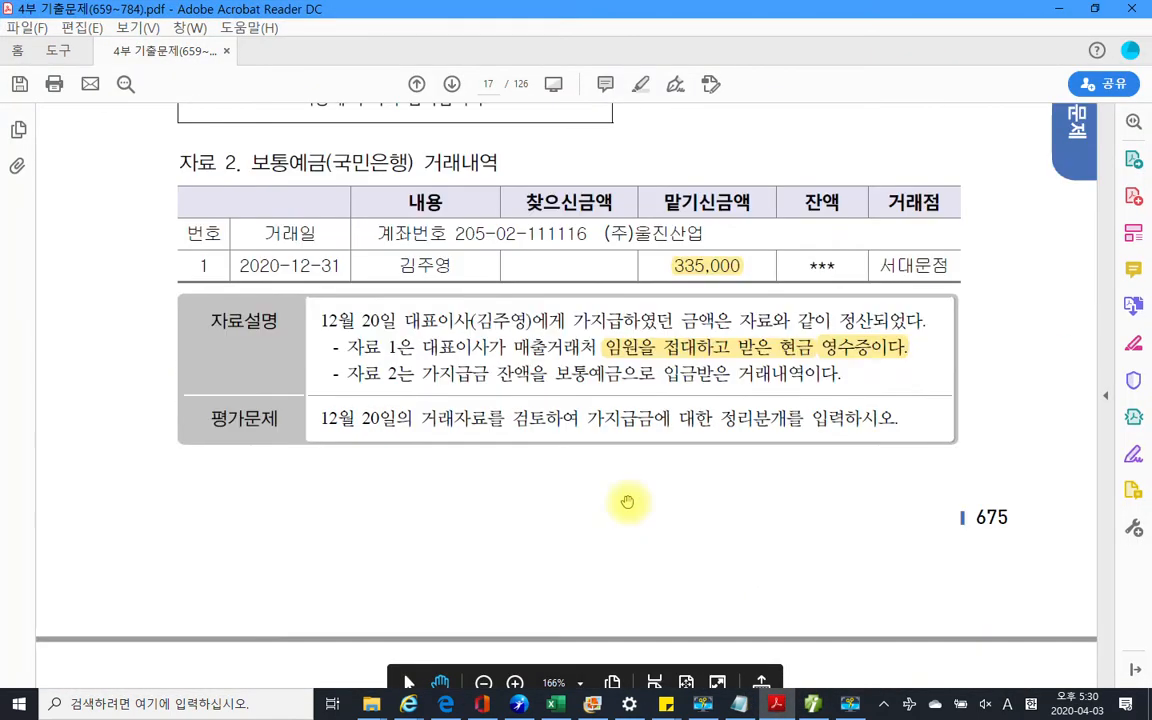
scroll(627, 501, down, 6)
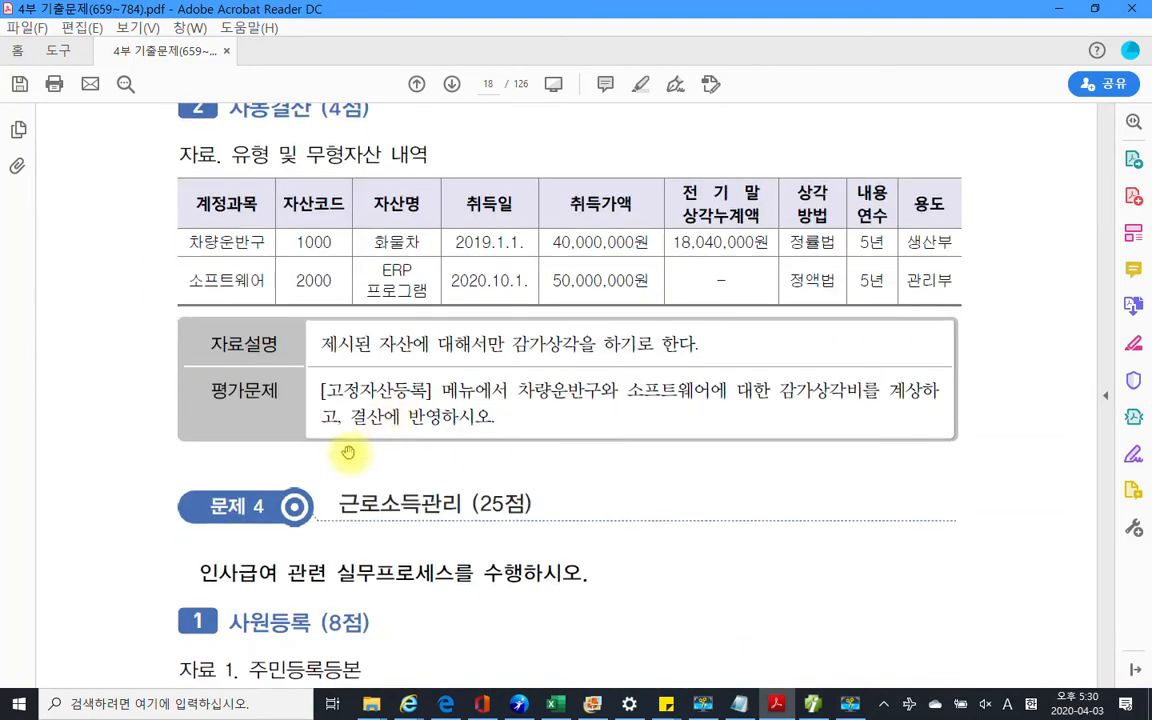
scroll(280, 395, up, 1)
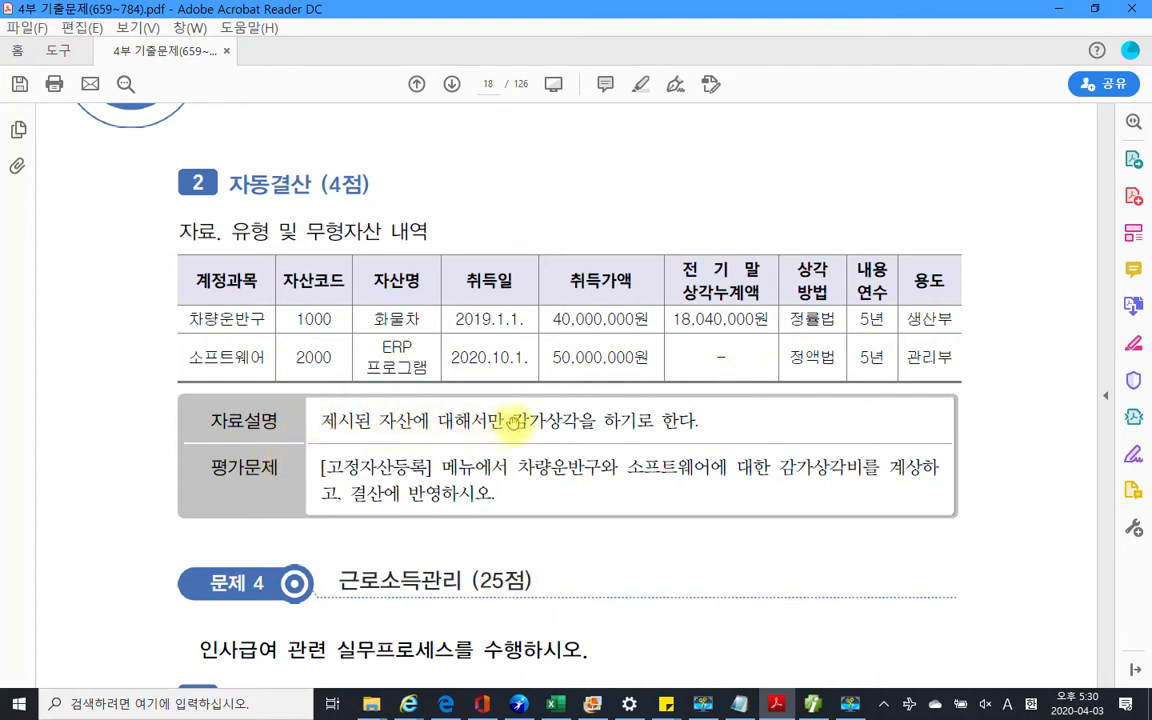
drag(511, 421, 662, 440)
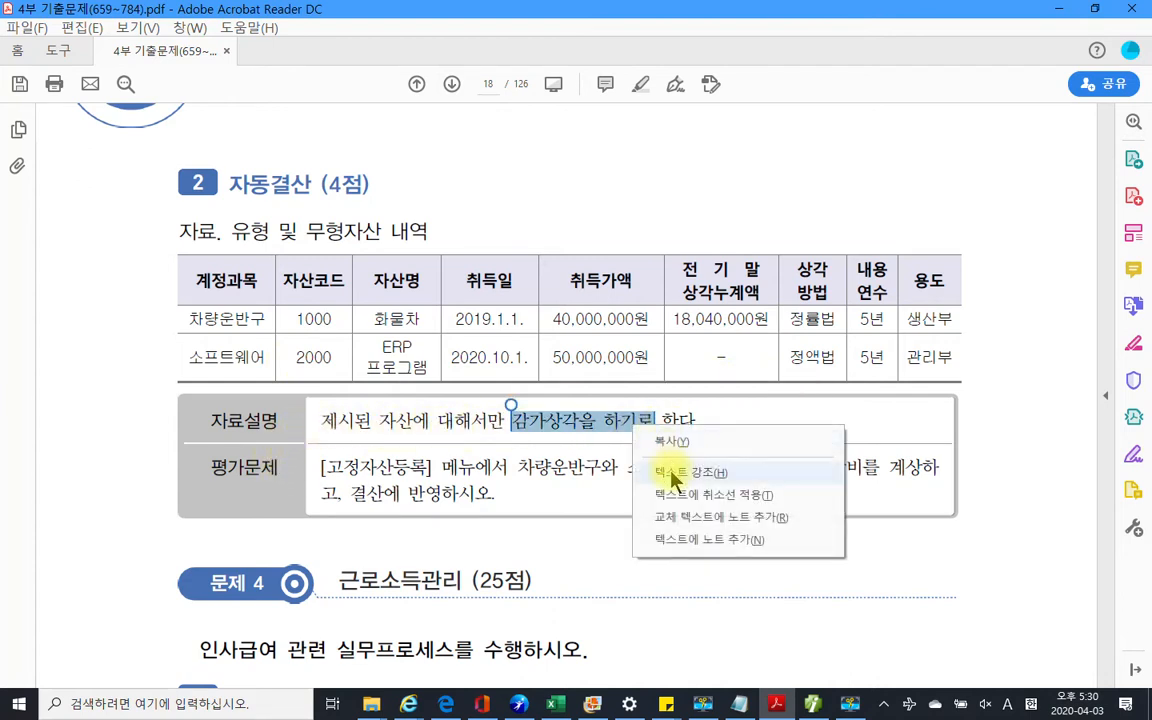
click(686, 471)
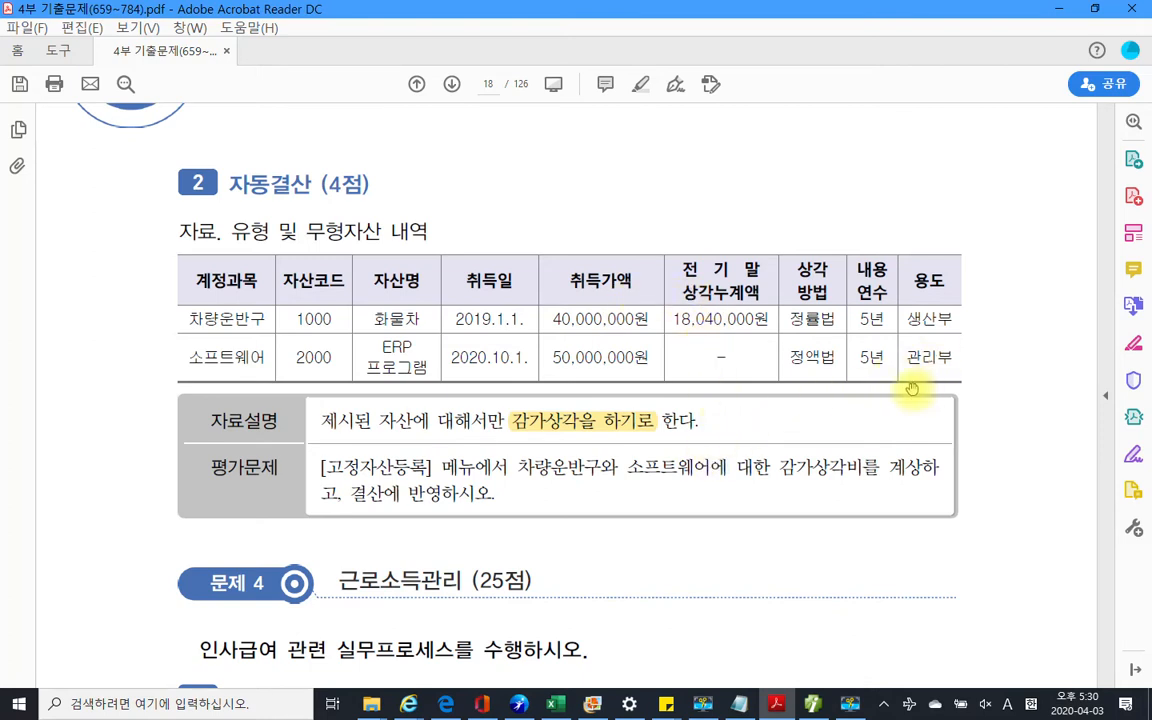
click(848, 705)
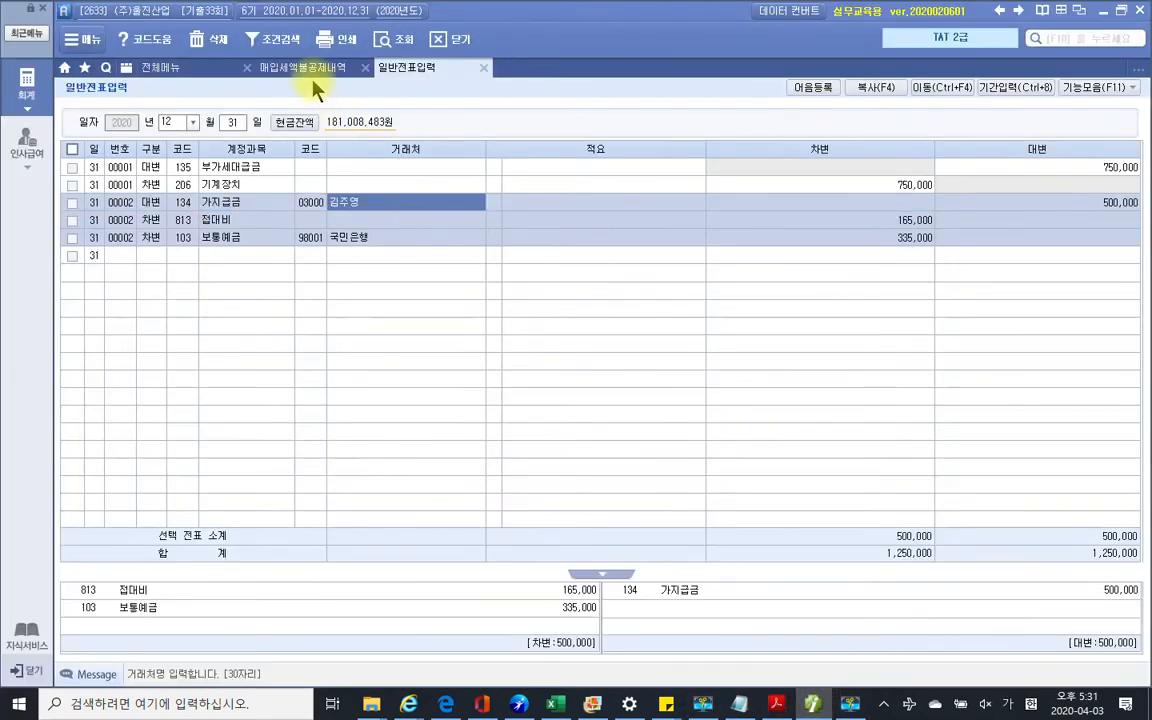
click(150, 66)
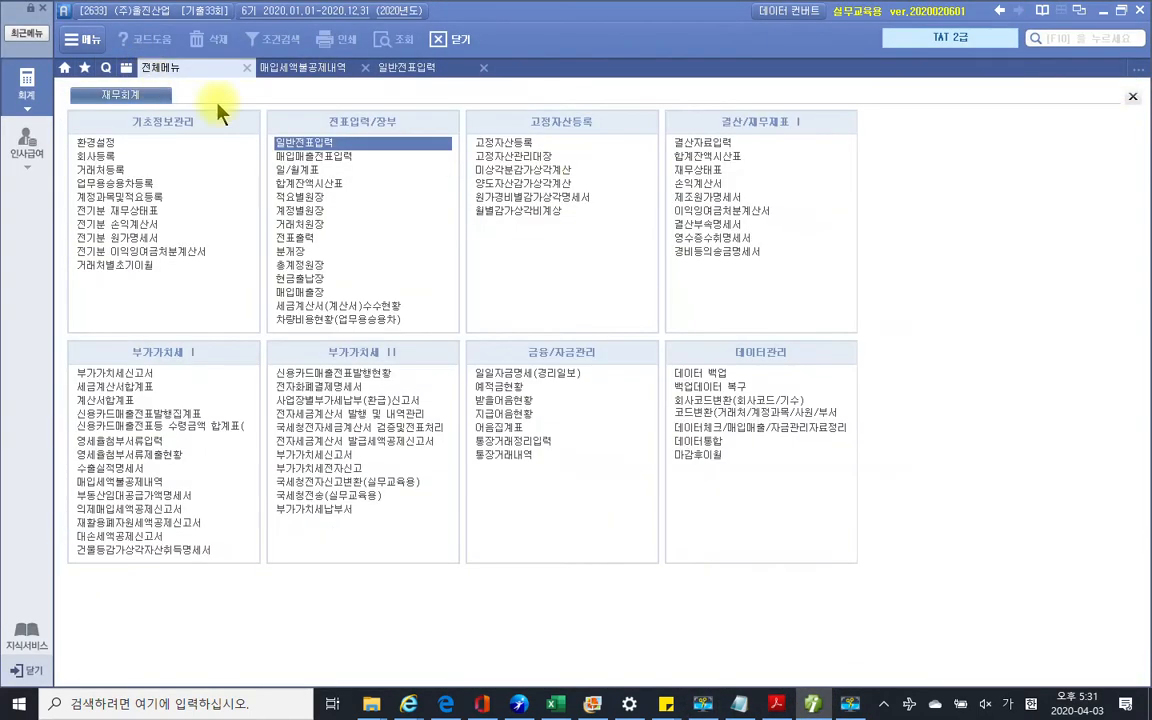
Open the 고정자산등록 fixed-asset screen alongside the full 재무회계 menu
click(513, 143)
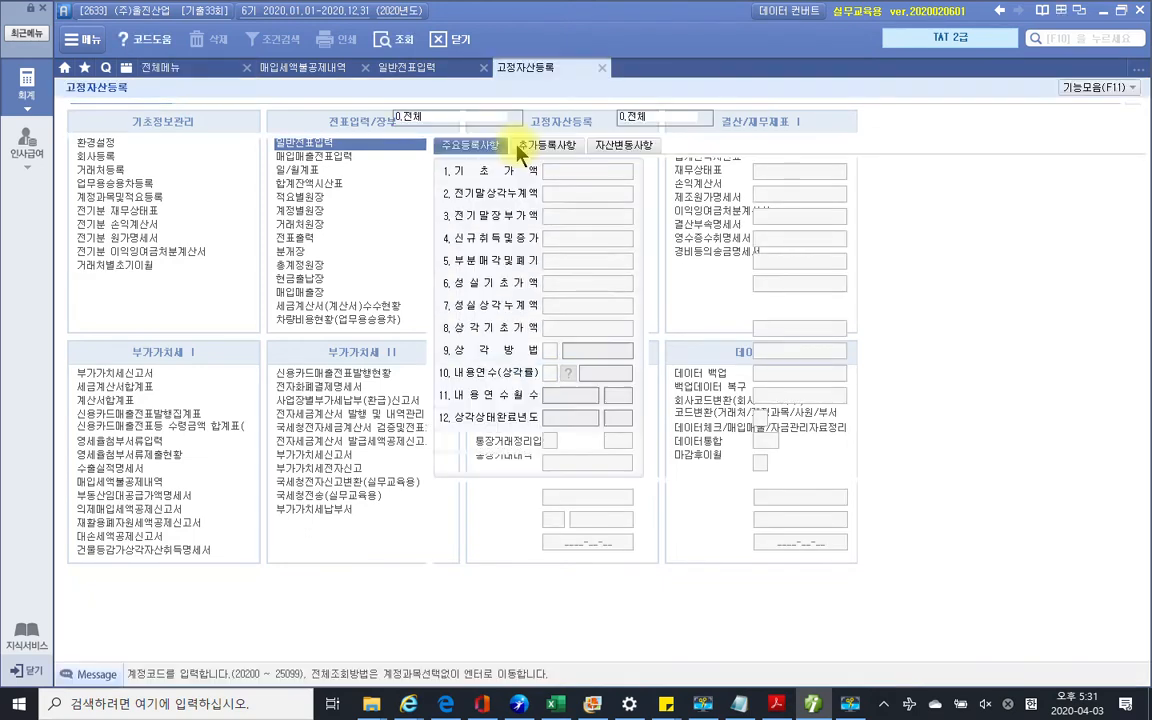
key(Return)
key(Return)
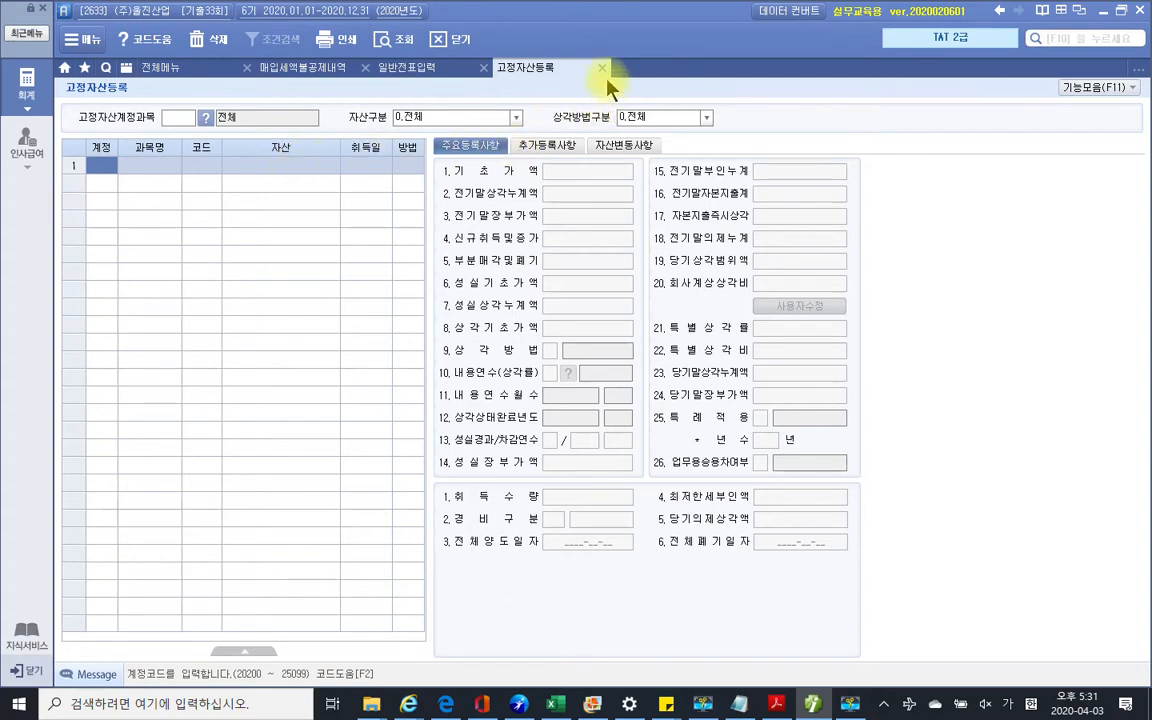
click(160, 67)
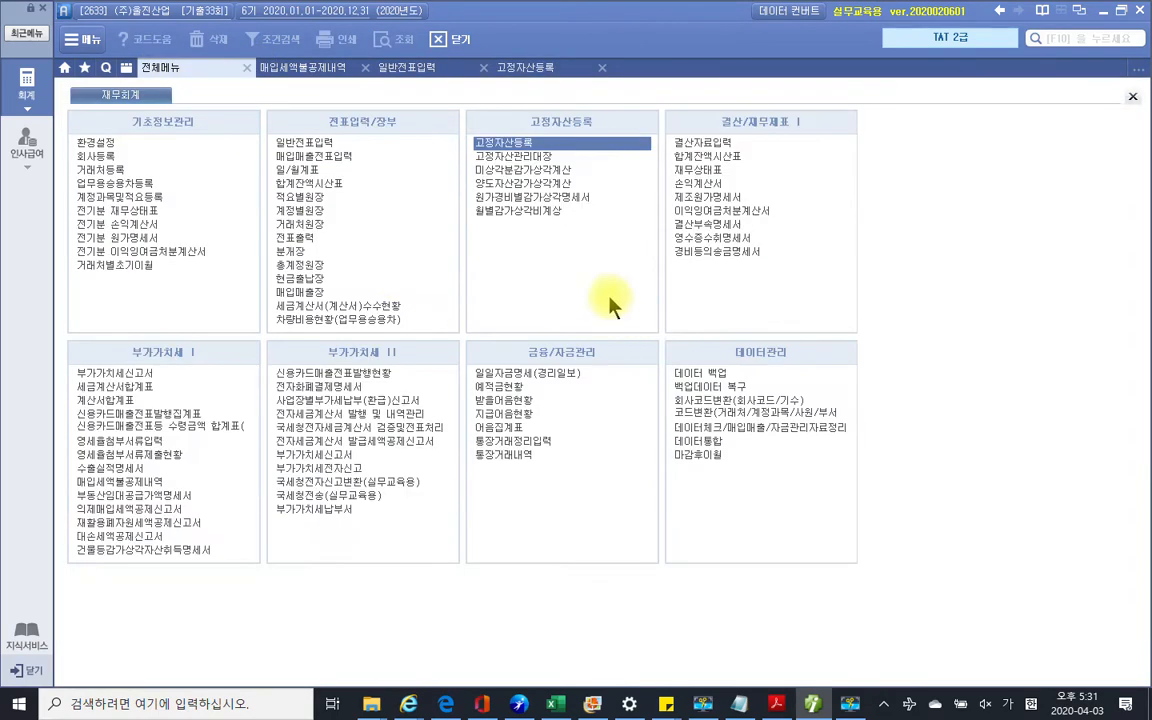
click(815, 705)
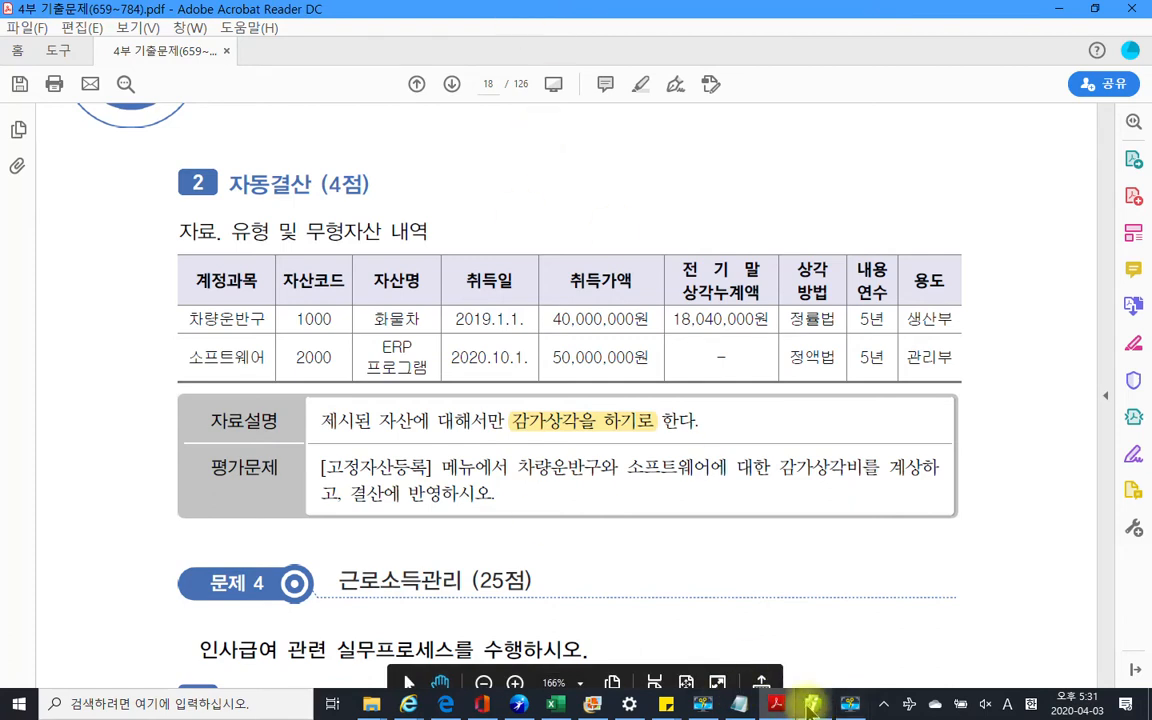
mouse_move(811, 708)
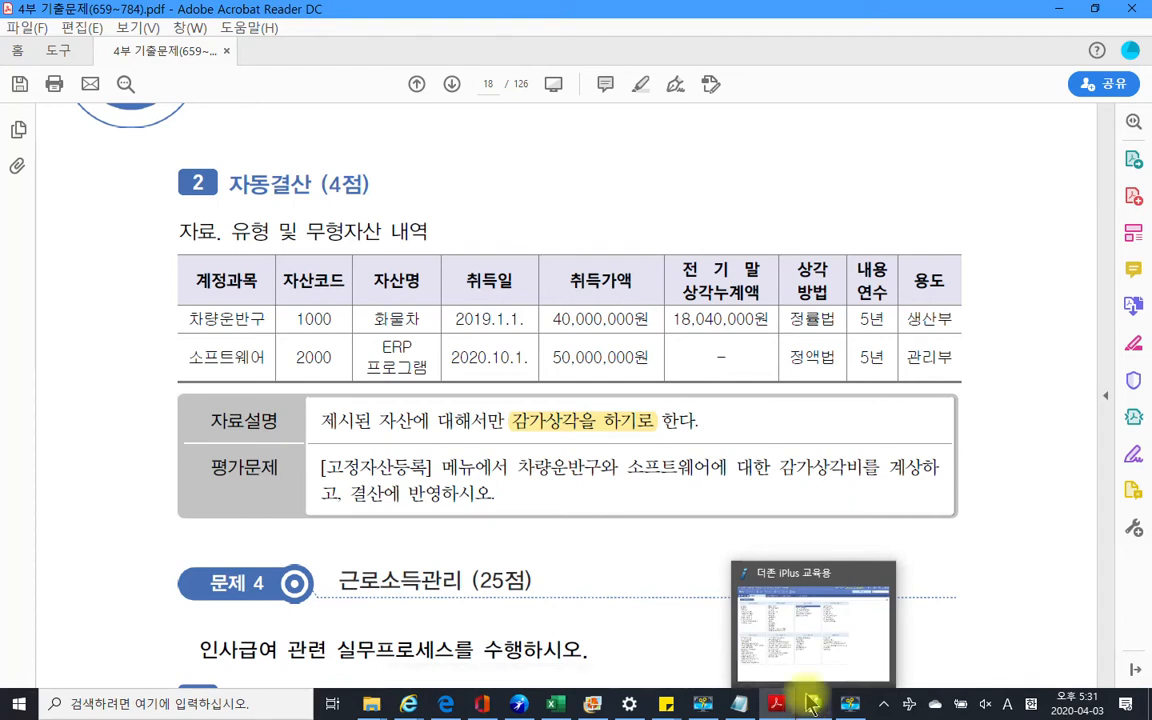
click(804, 675)
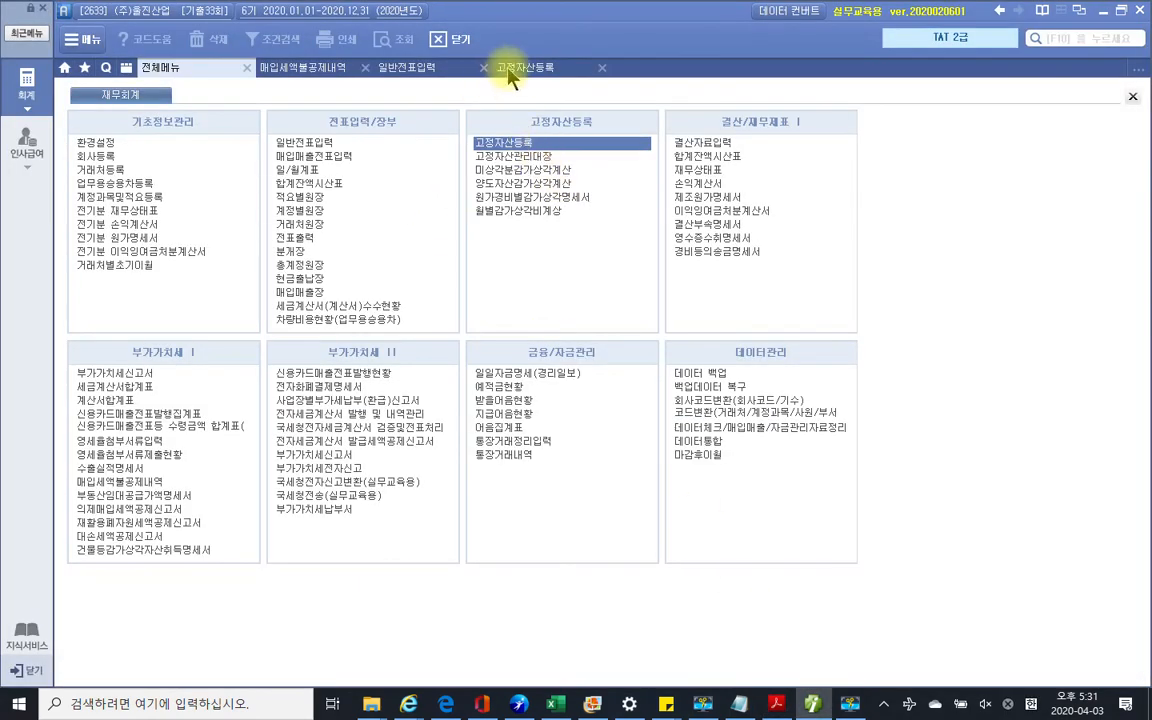
Choose 208 차량운반구 as the asset account in 고정자산등록
click(510, 74)
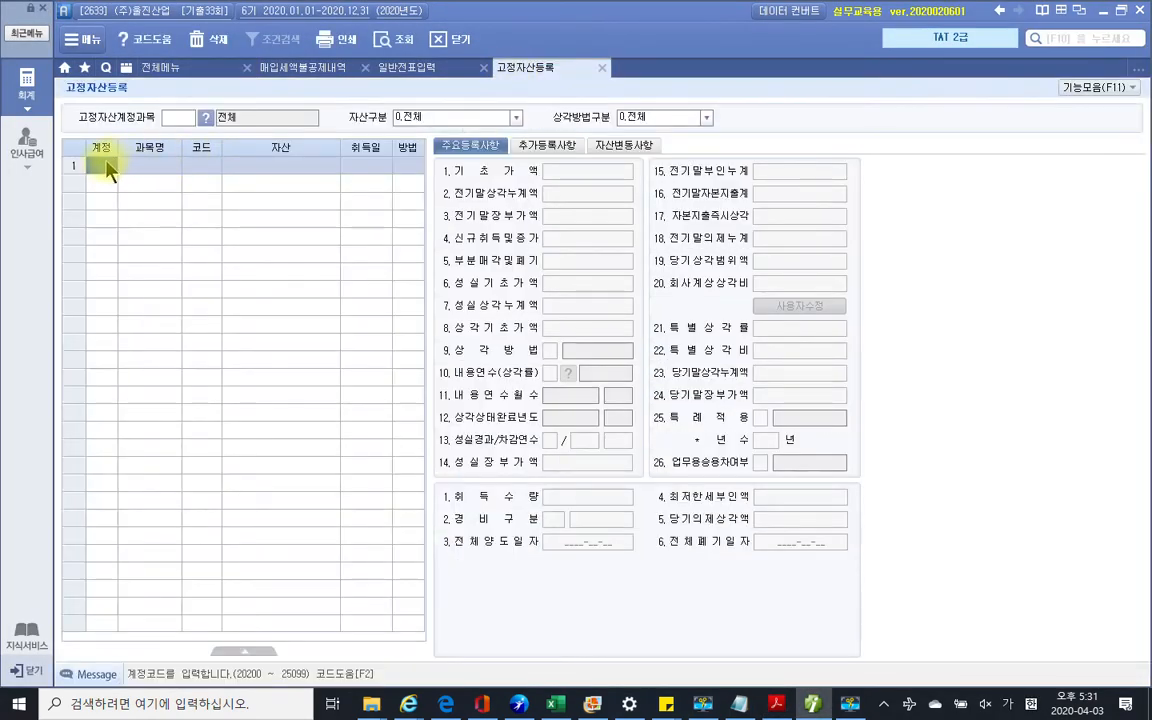
key(F2)
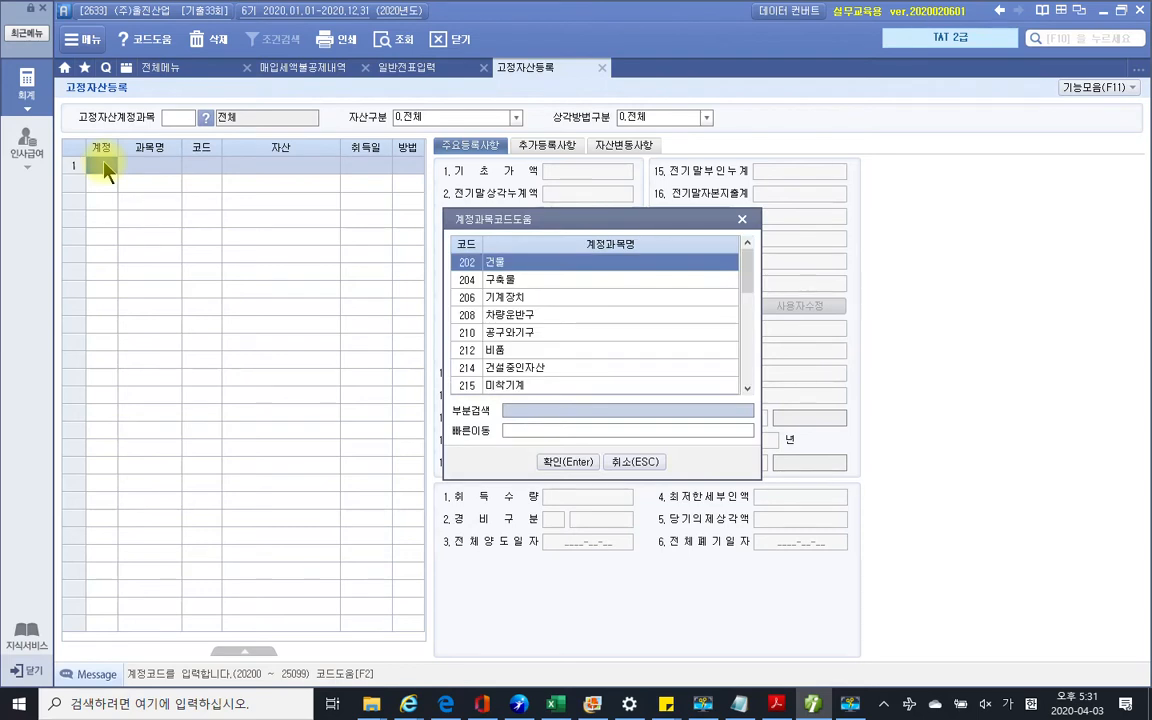
key(Down)
key(Down)
key(Down)
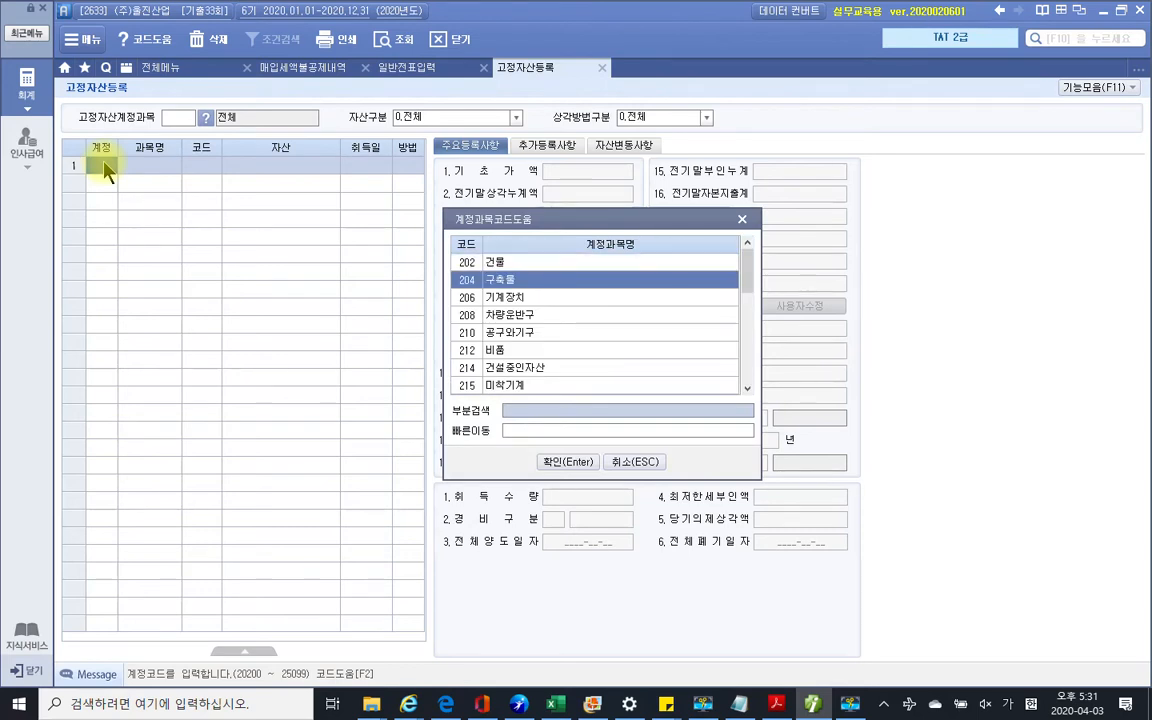
key(Return)
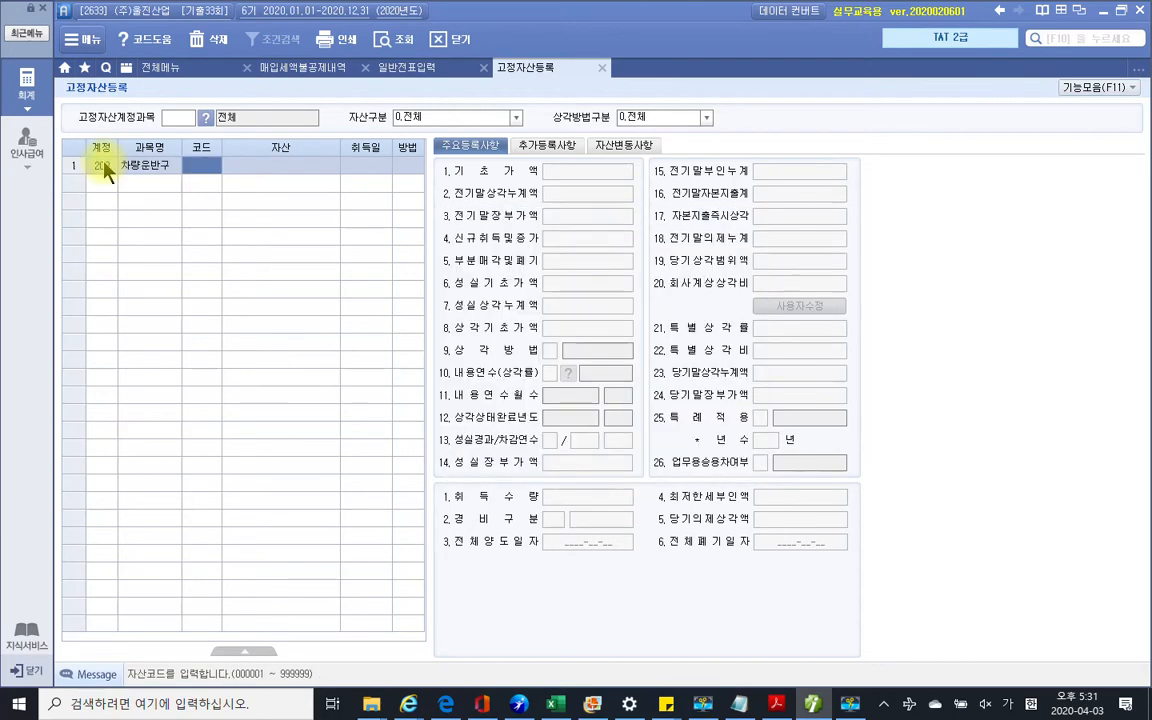
click(776, 704)
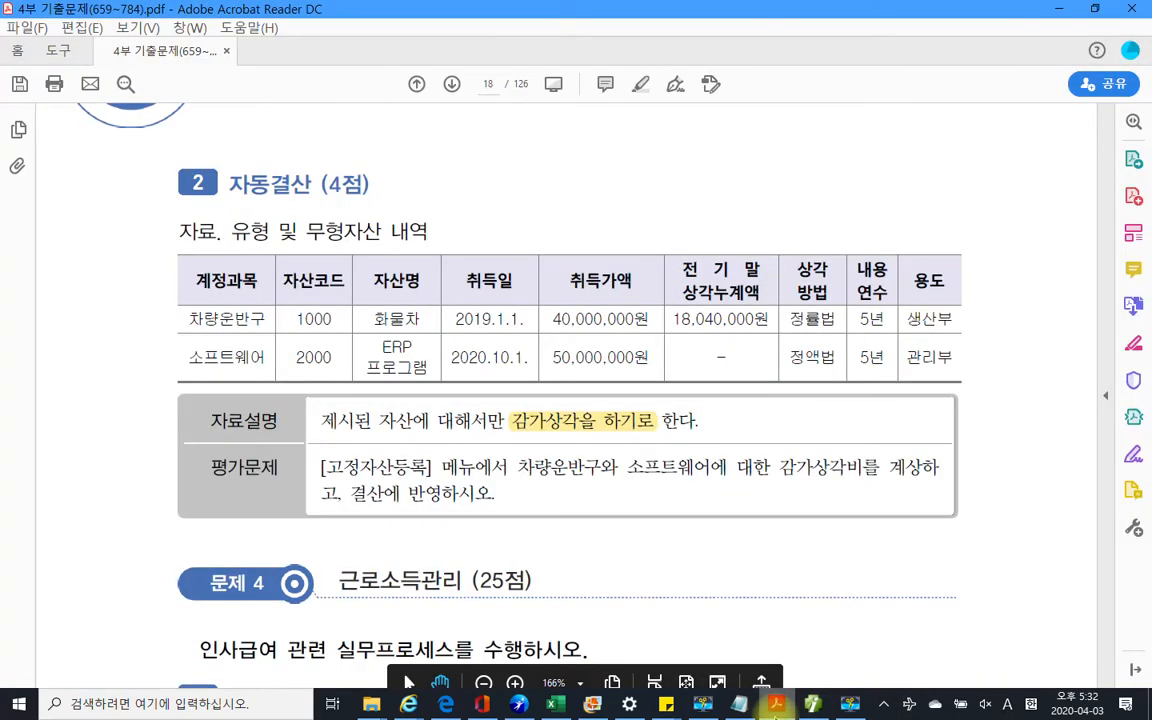
click(776, 710)
click(817, 709)
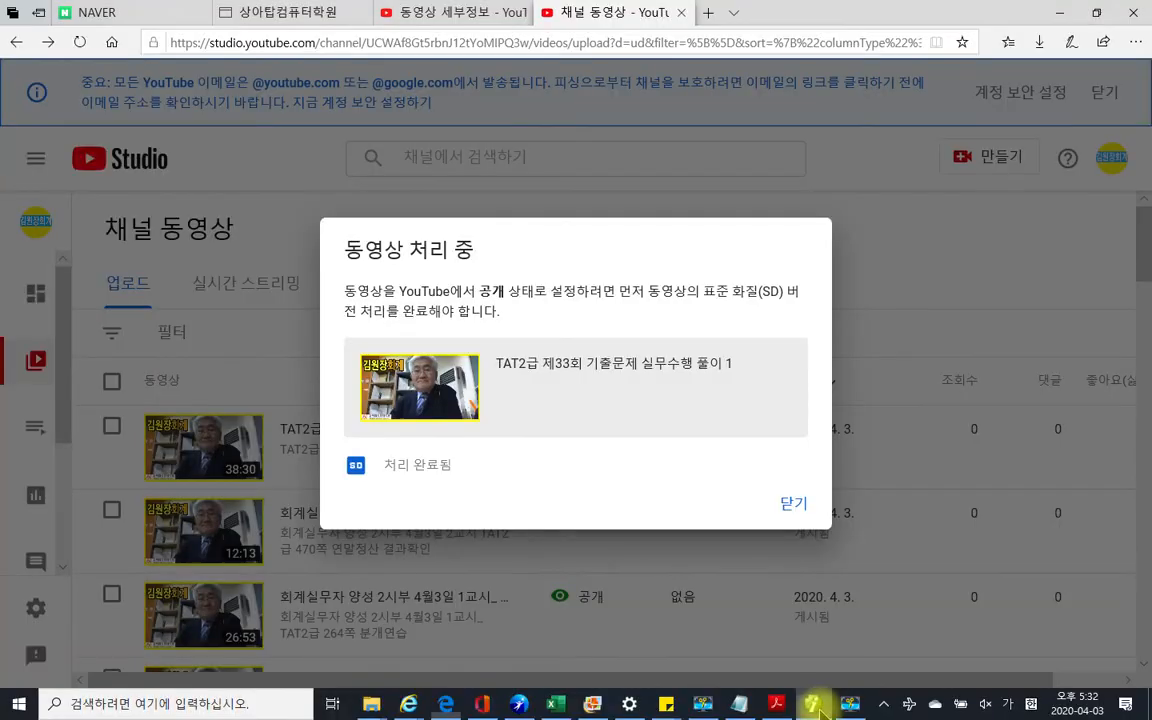
click(817, 709)
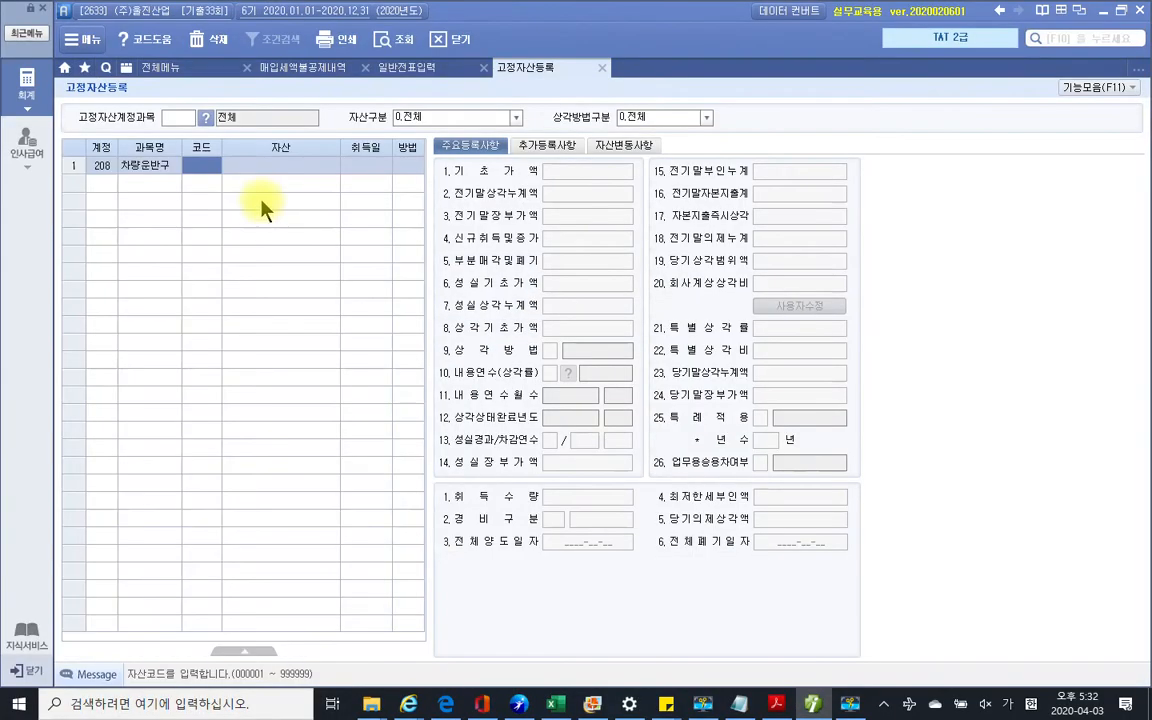
Register asset code 001000 with the name 화물차
text(1000)
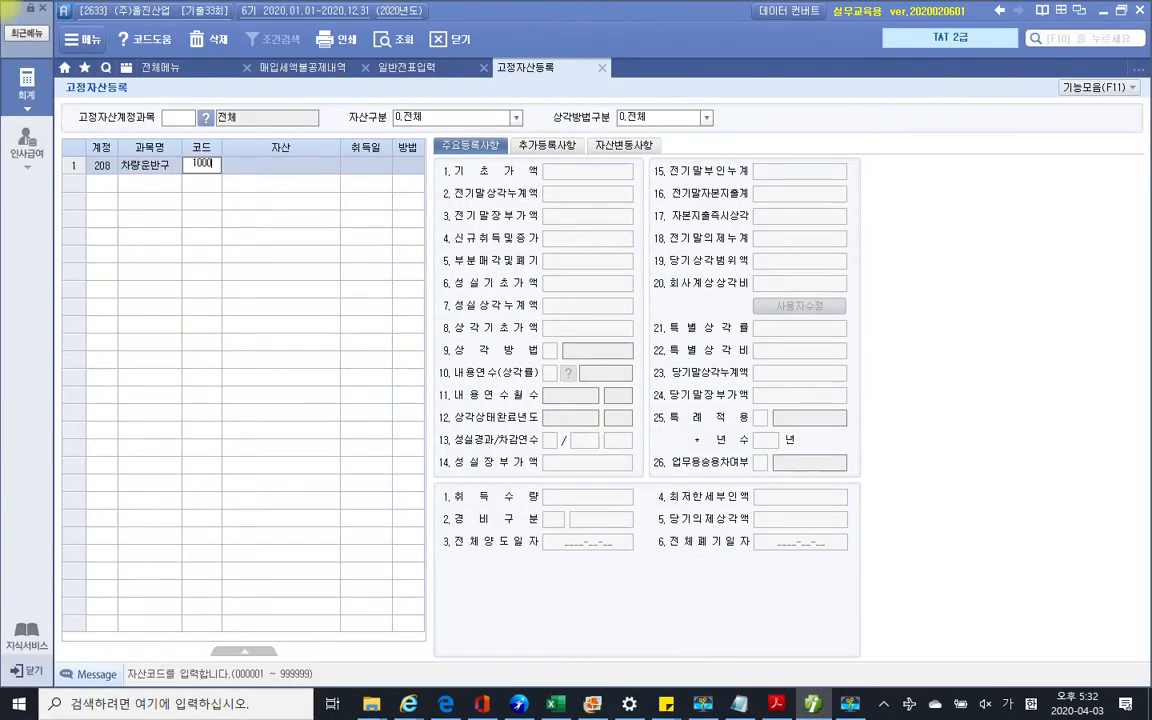
key(Return)
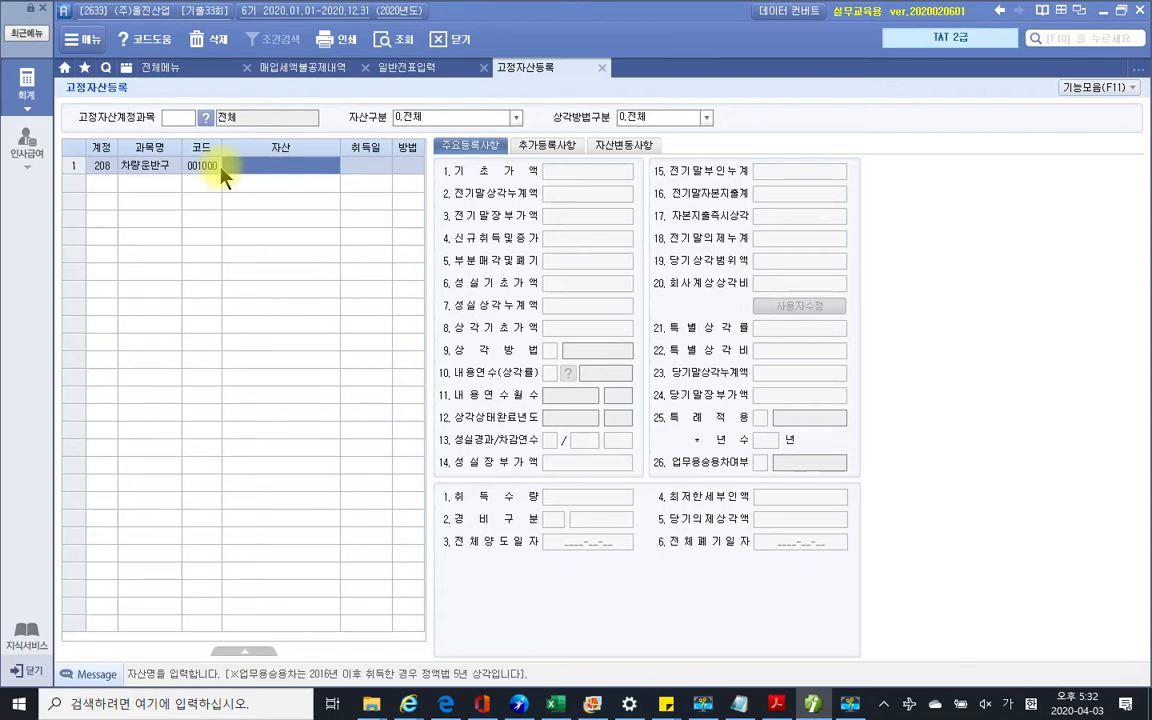
click(776, 705)
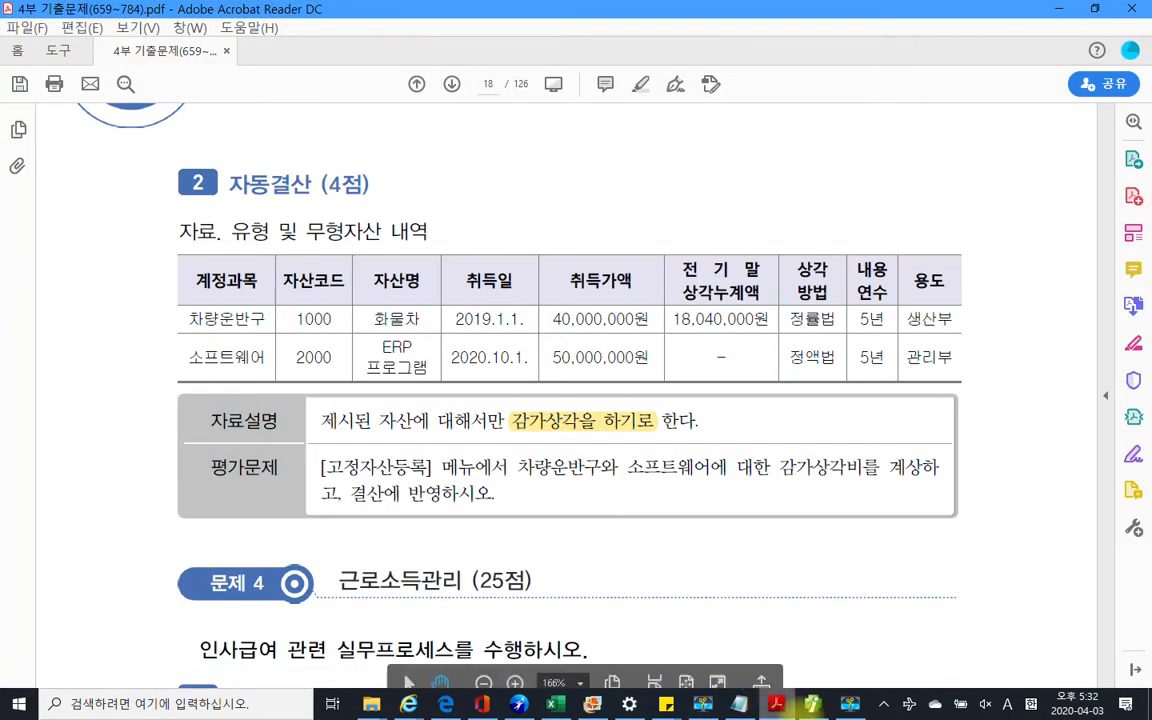
click(813, 704)
text(화물차)
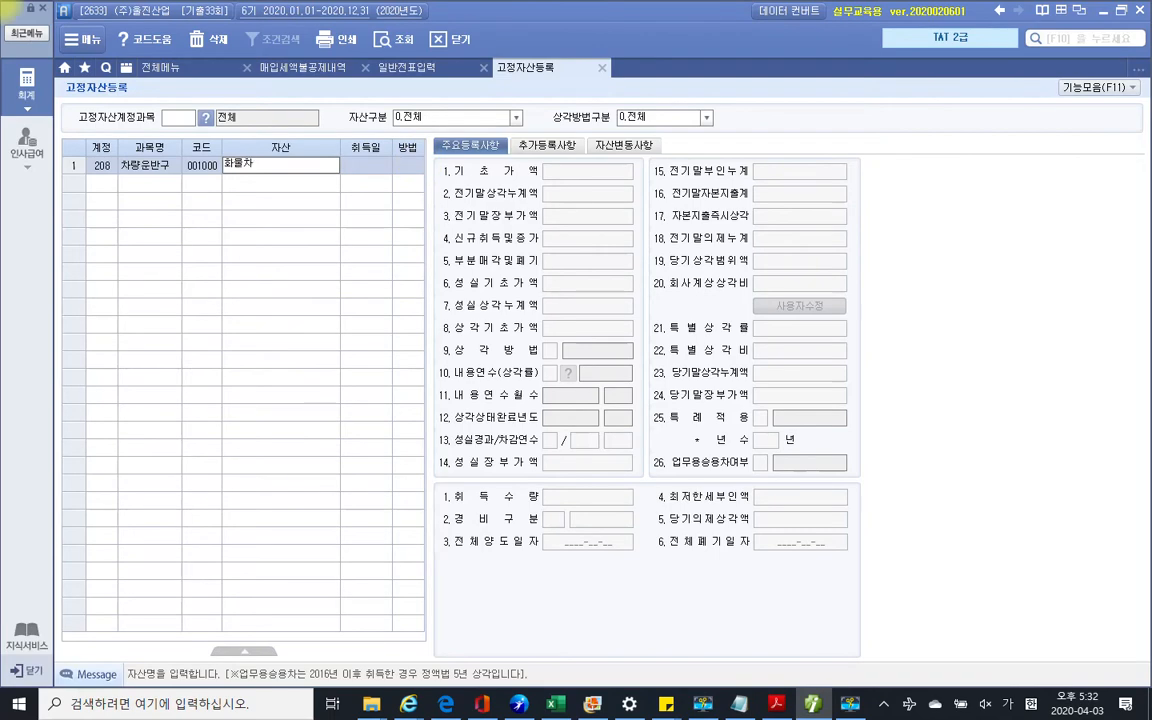
key(Return)
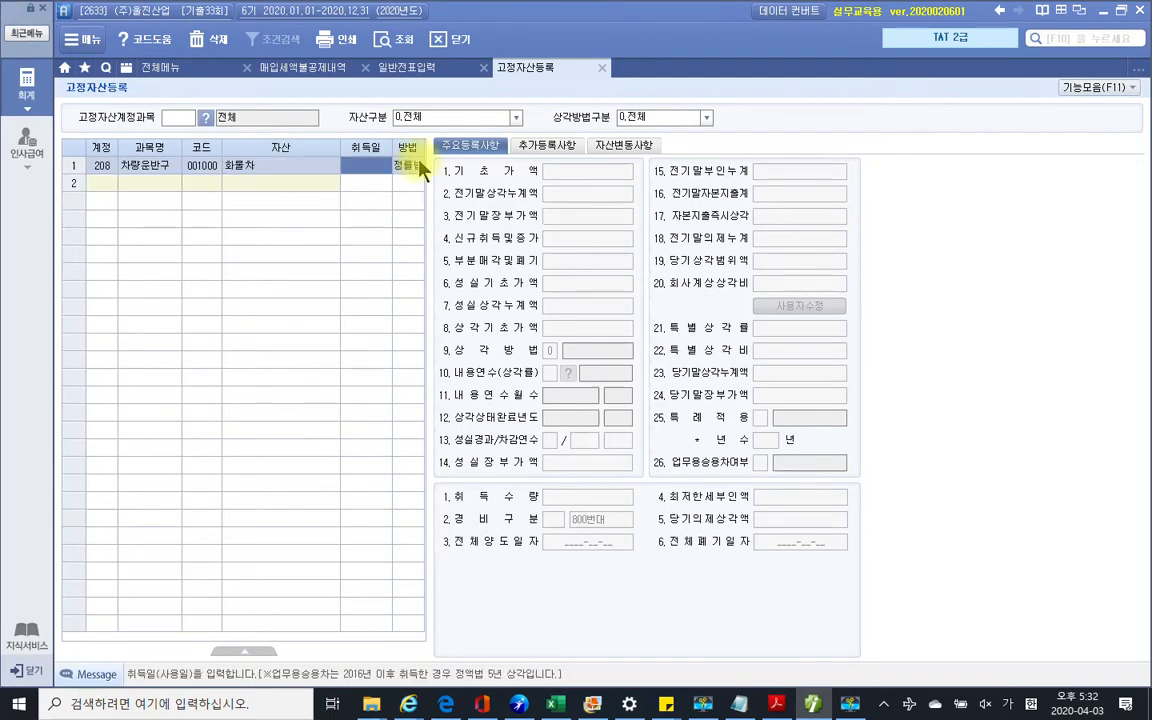
click(781, 705)
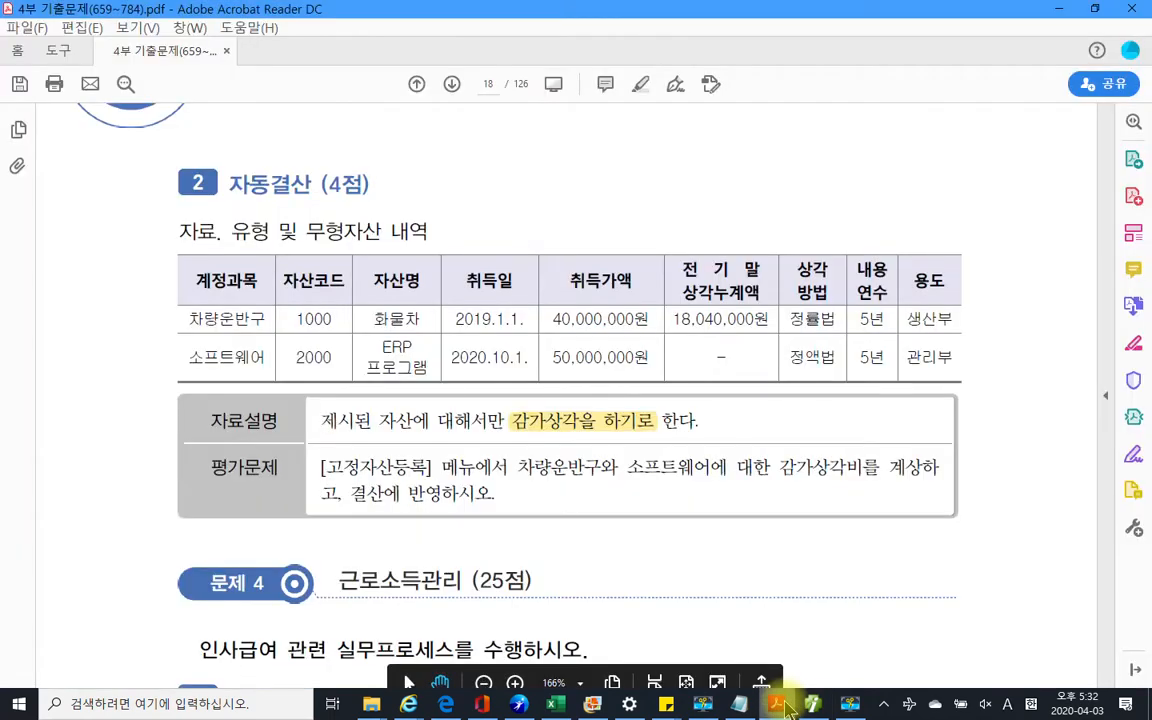
click(786, 706)
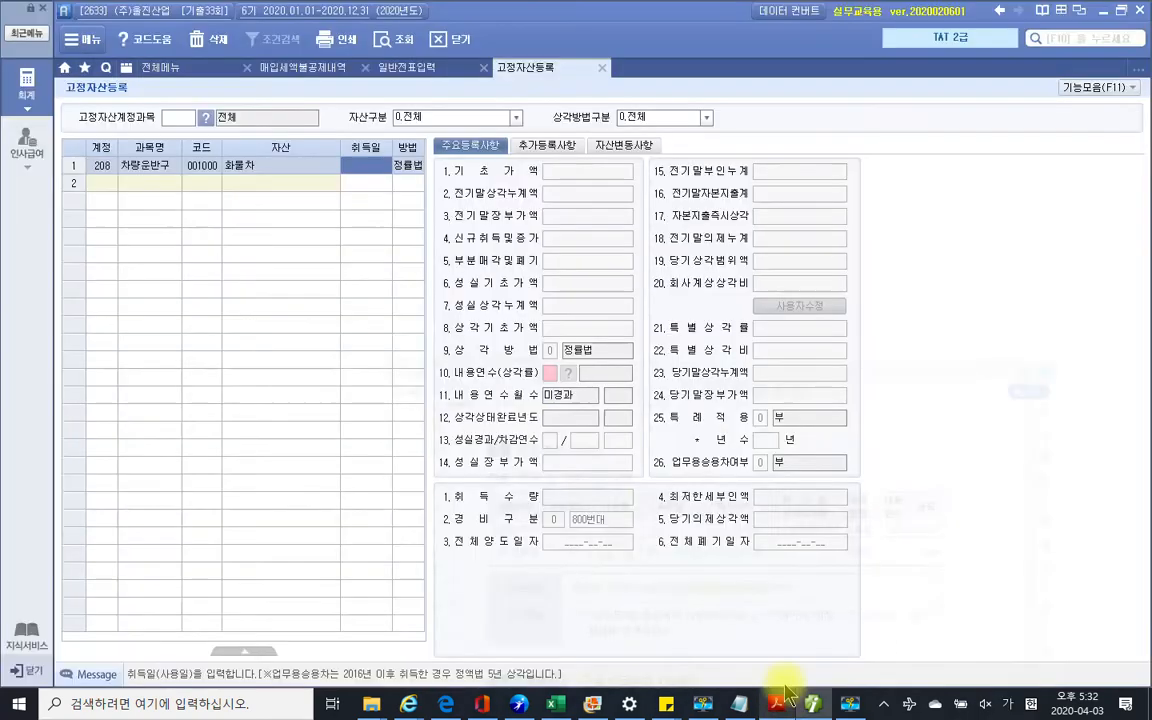
Set the acquisition date to 2019-01-01 and bring up the exam PDF
click(362, 167)
text(190101)
key(Return)
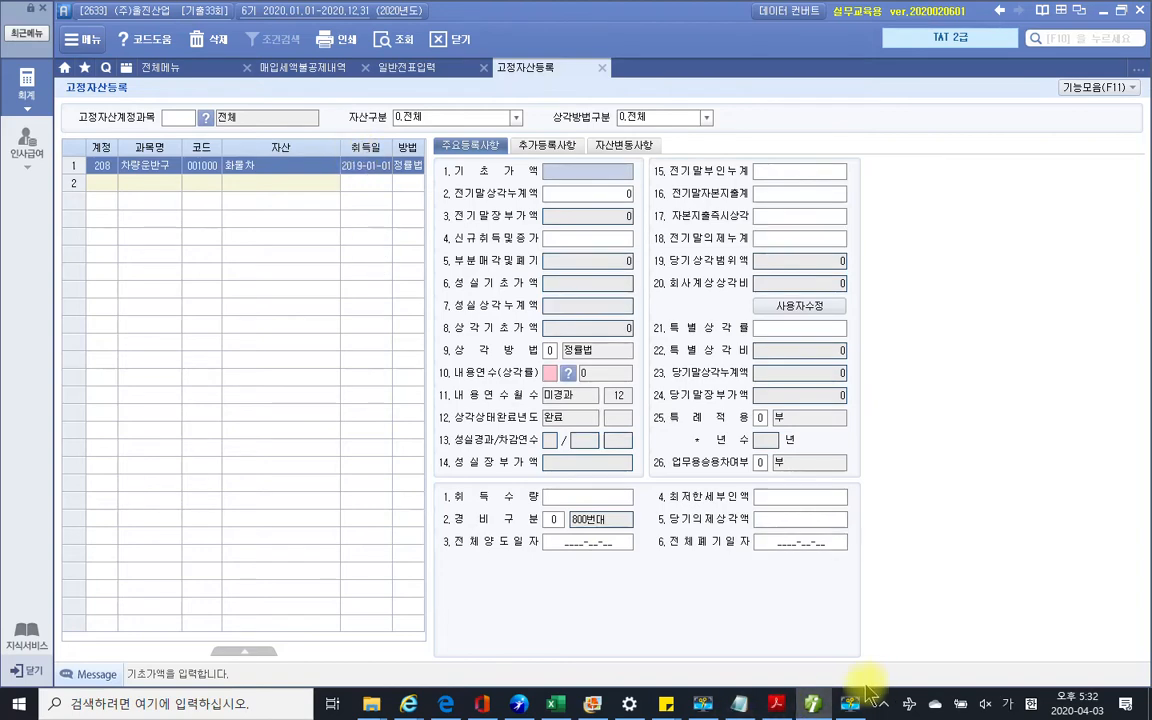
click(814, 706)
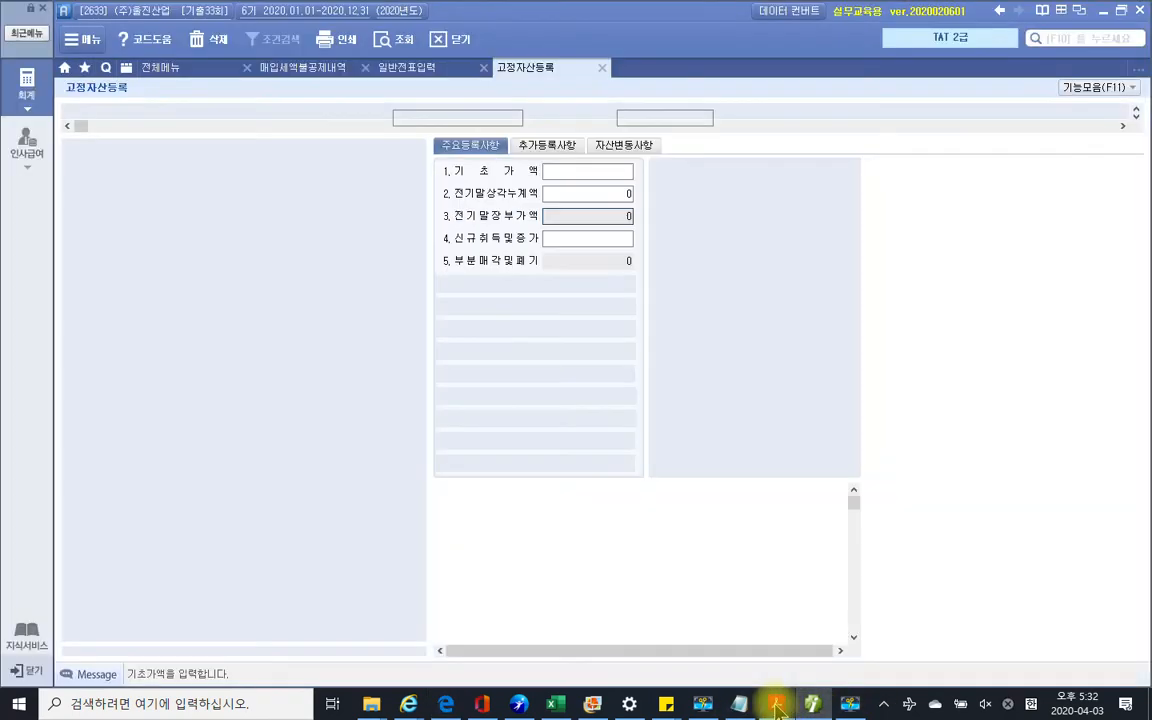
click(777, 706)
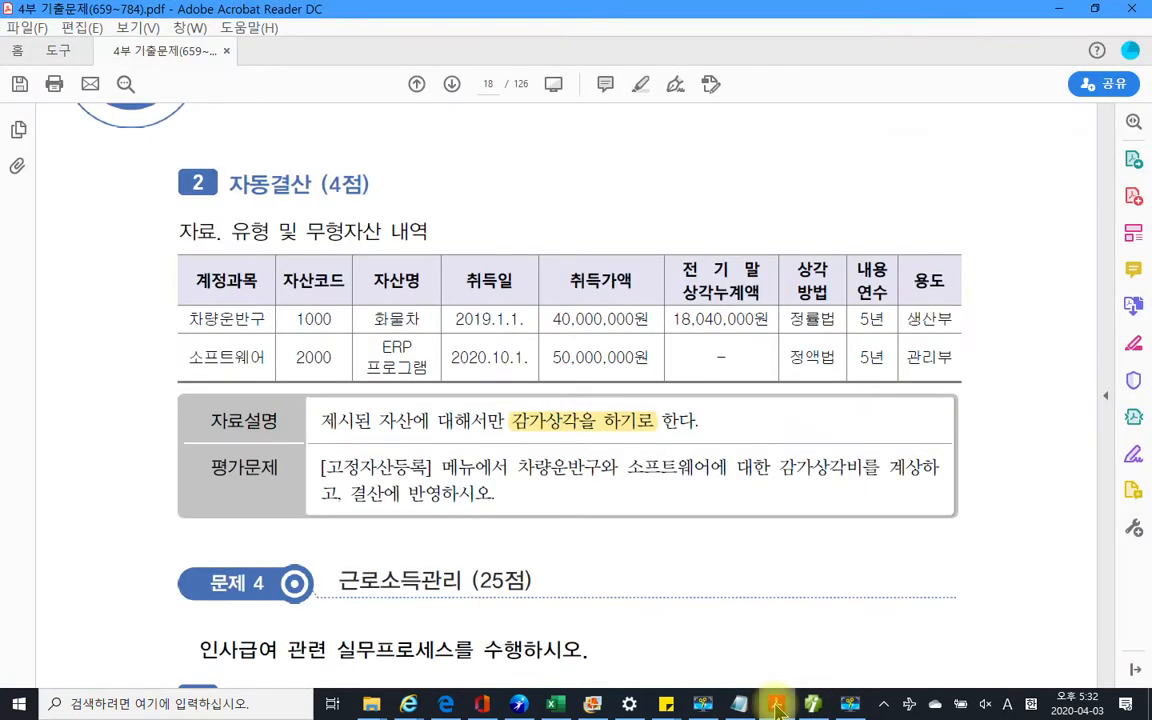
Enter 40,000,000 base cost and 18,040,000 prior accumulated depreciation for 화물차
click(814, 706)
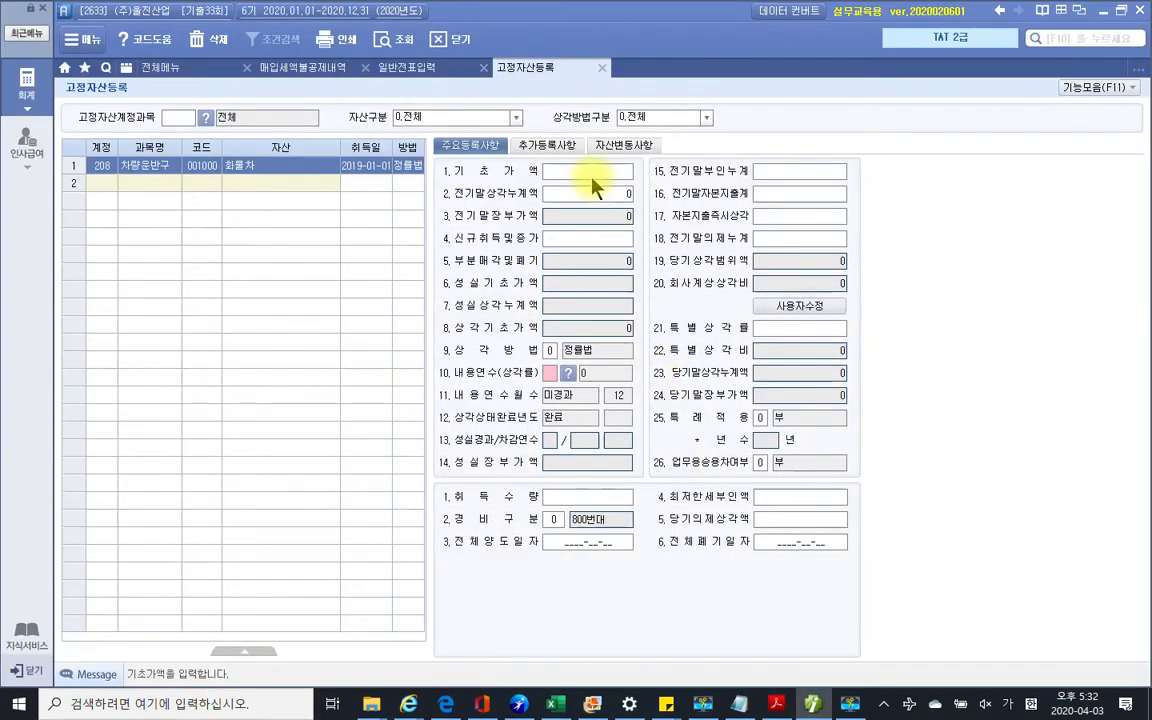
text(40000000)
key(Return)
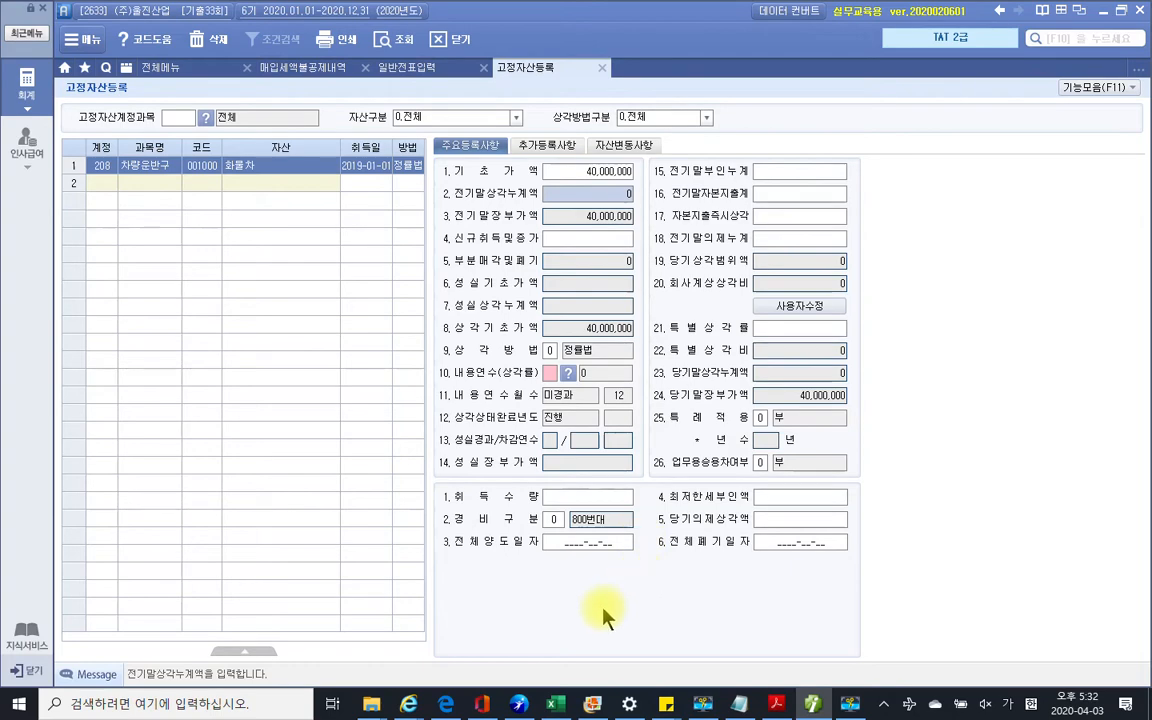
click(772, 705)
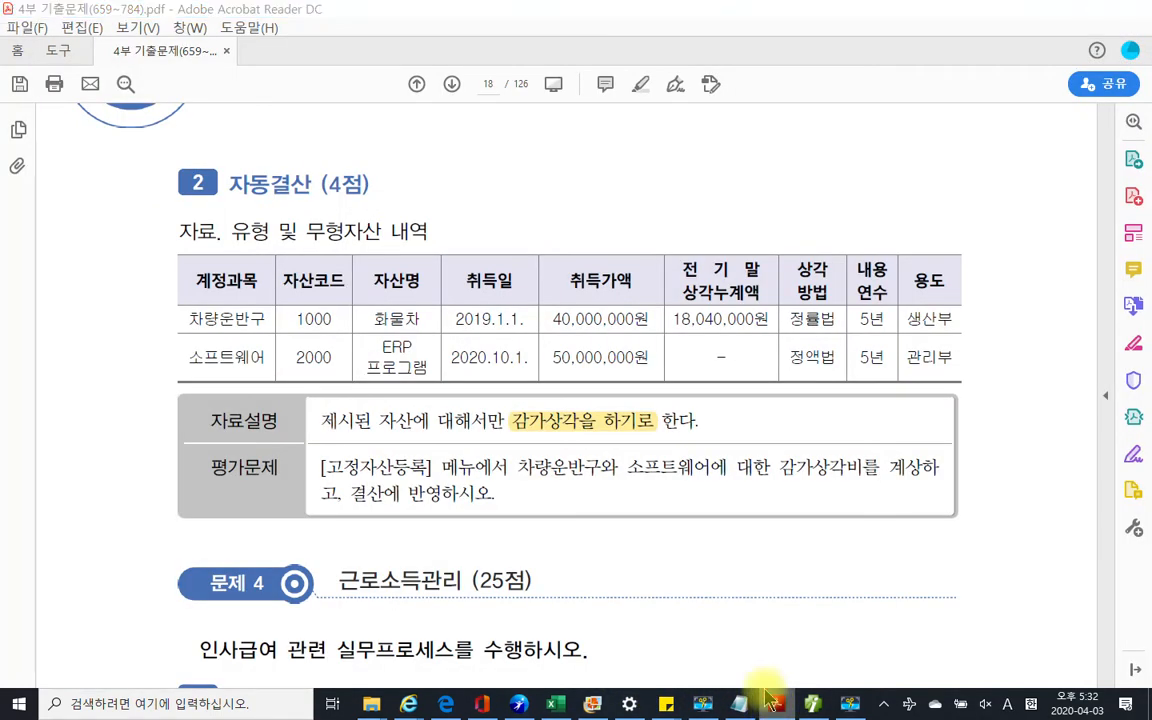
click(813, 705)
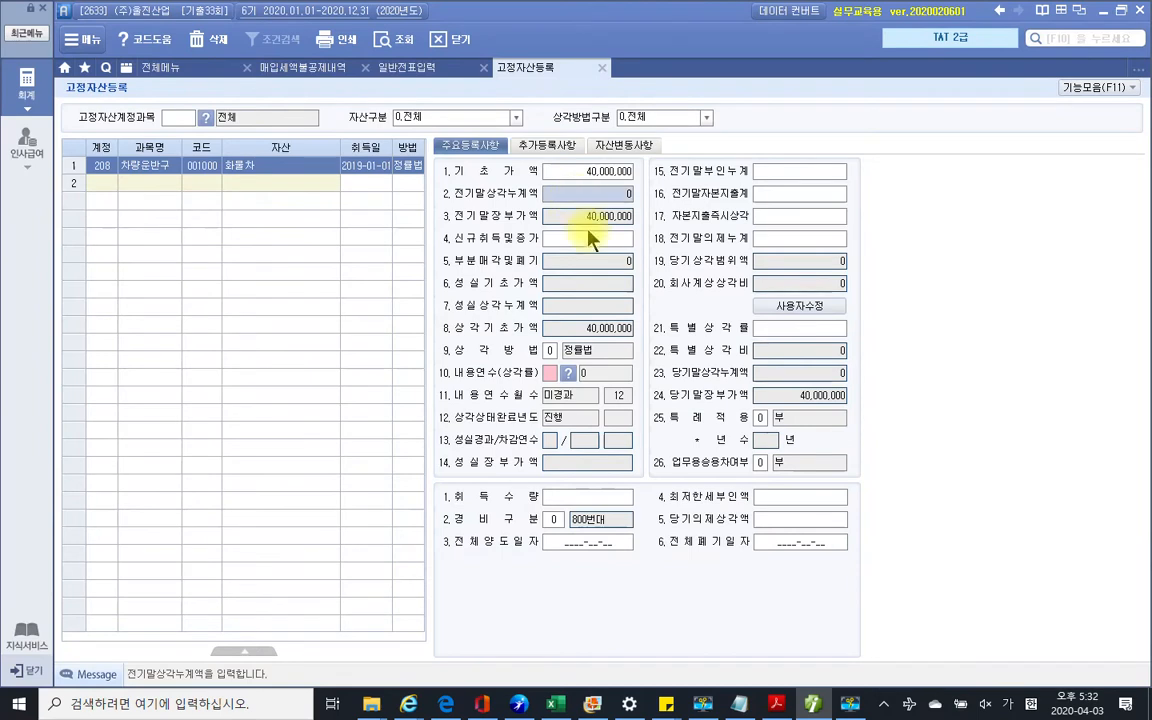
text(18,040,)
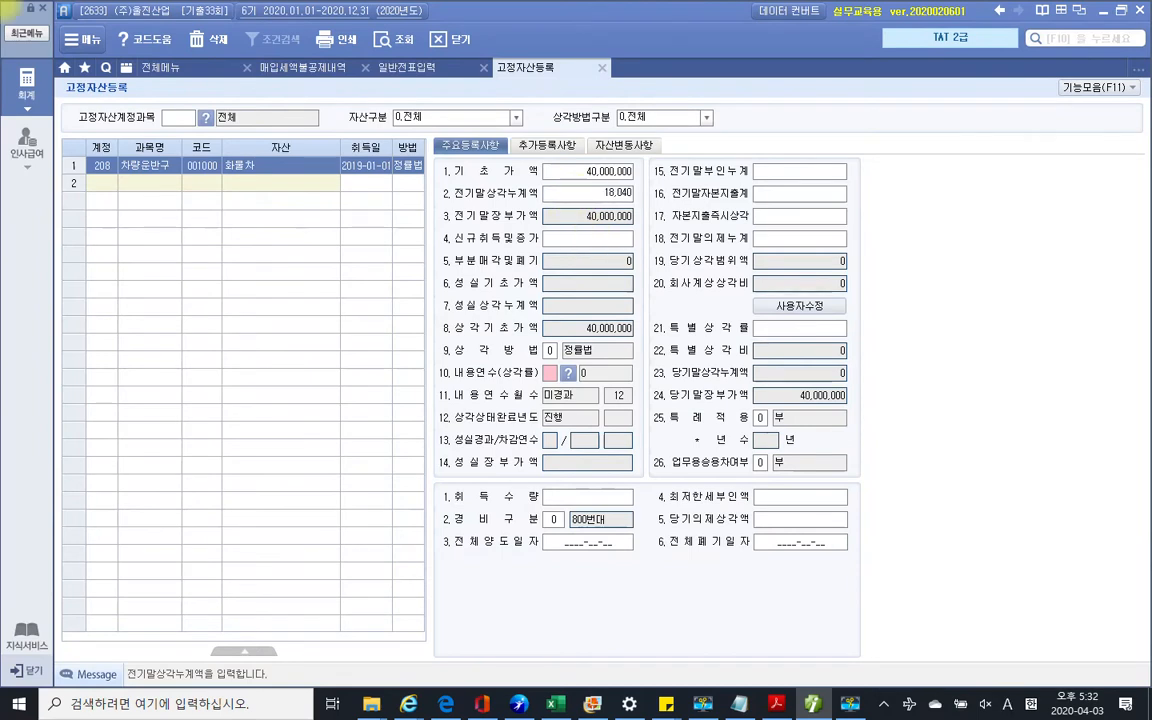
text(000)
key(Return)
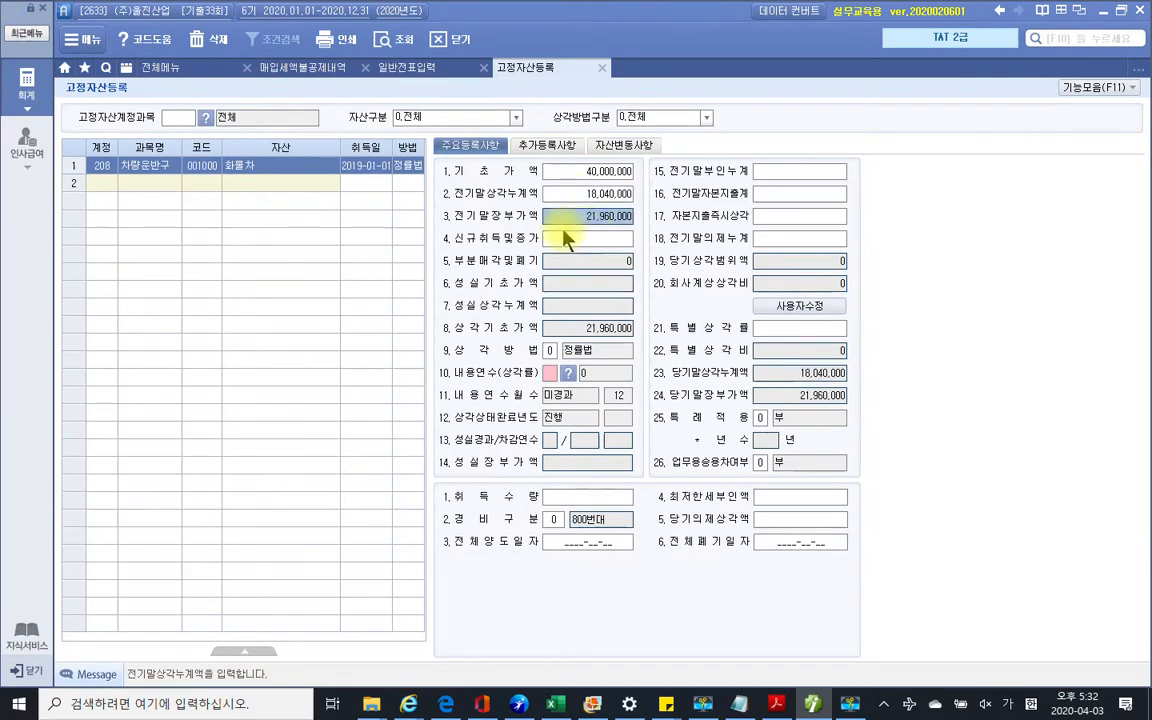
Set a 5-year useful life and the 500번대 expense type
click(775, 704)
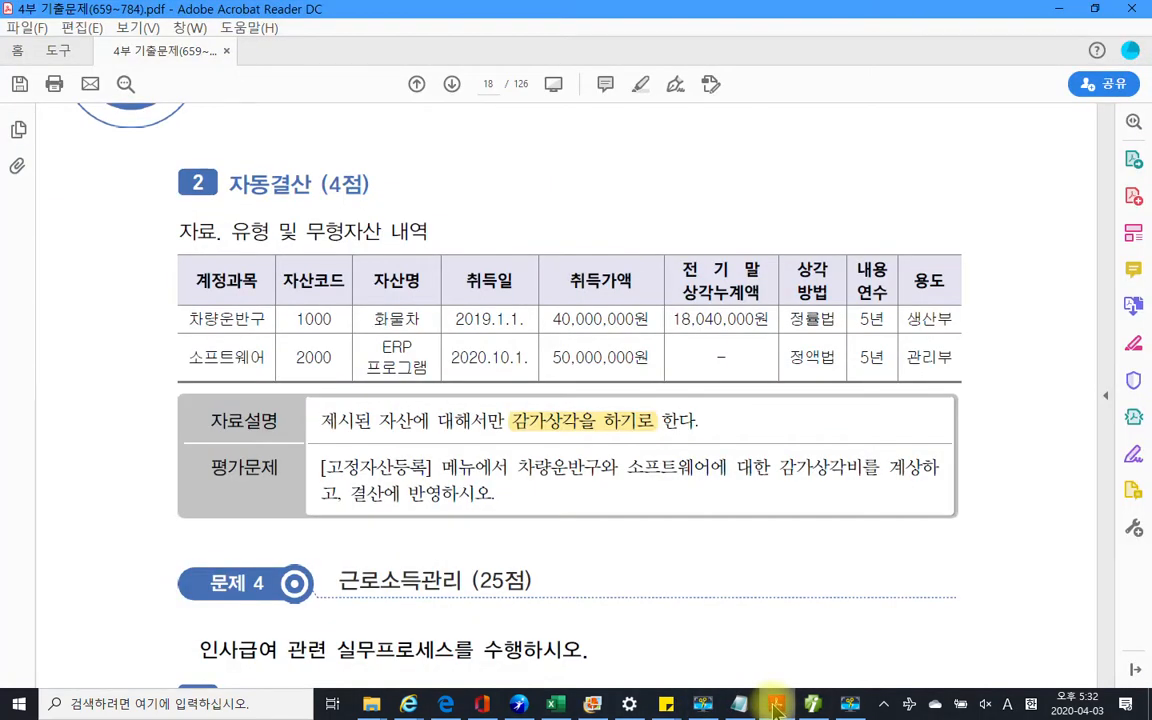
click(775, 704)
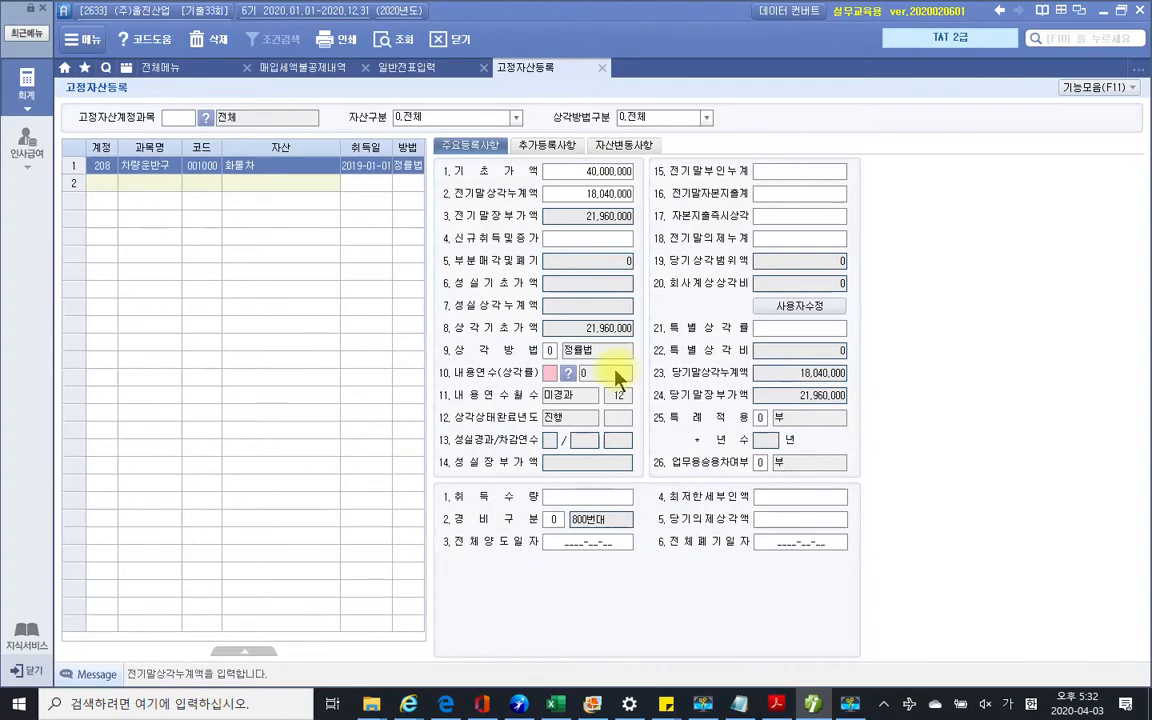
click(589, 350)
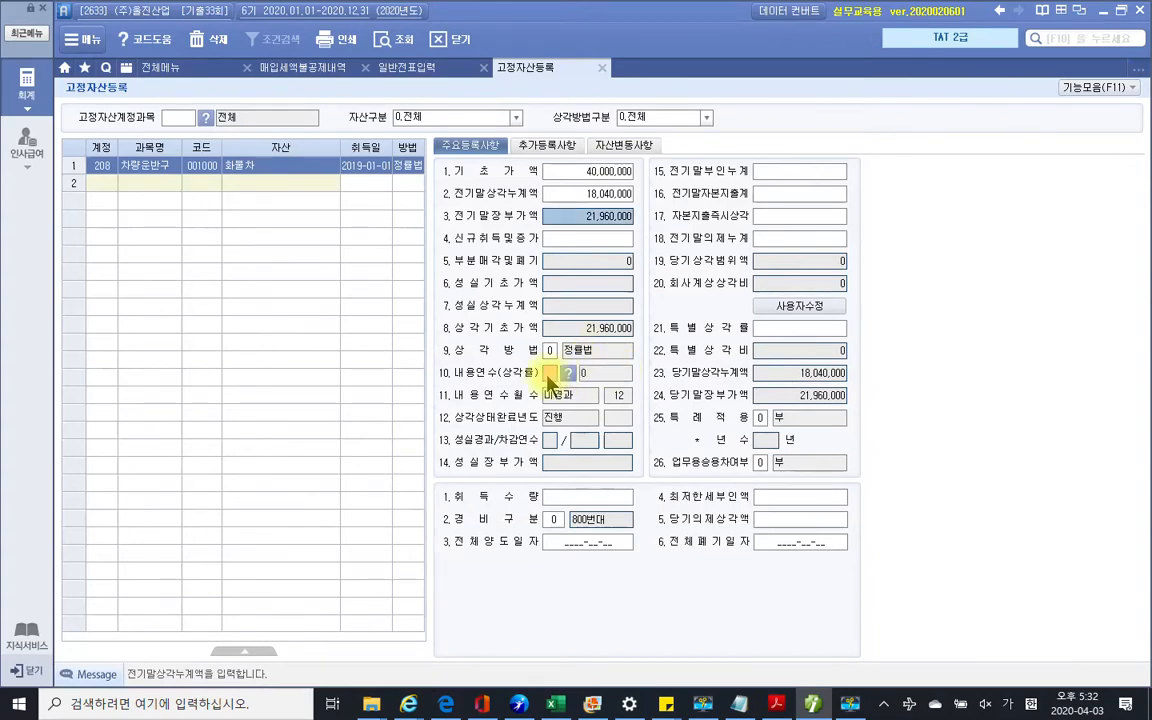
click(548, 376)
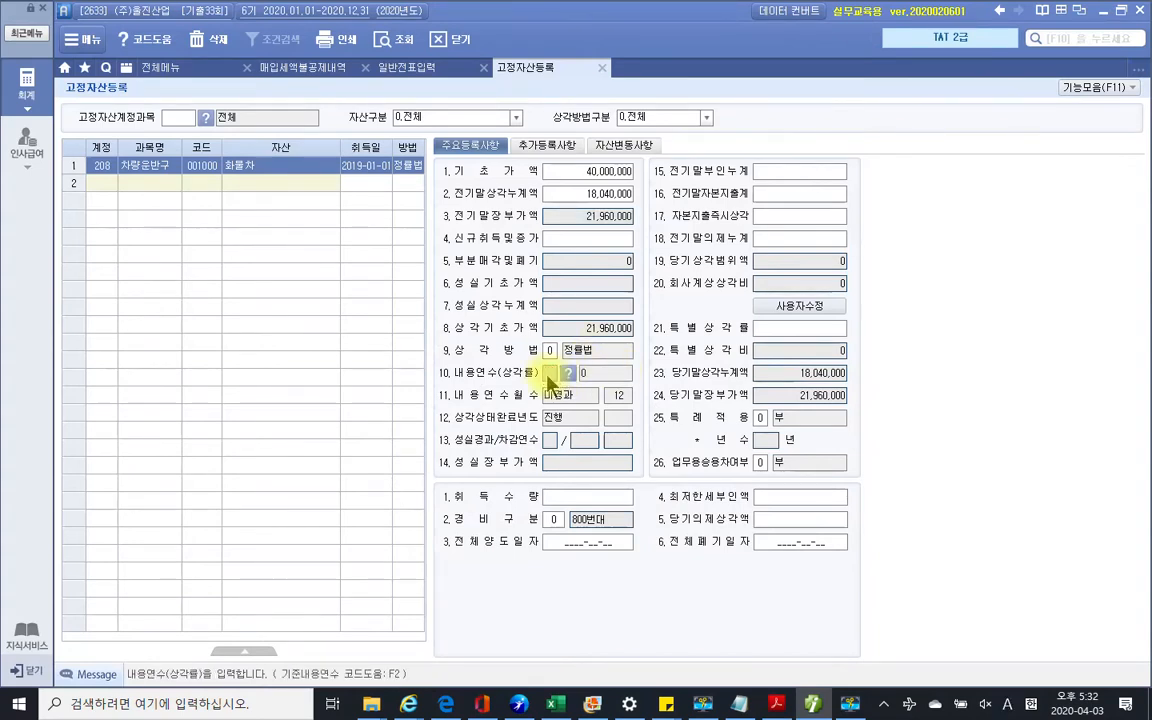
text(5)
key(Return)
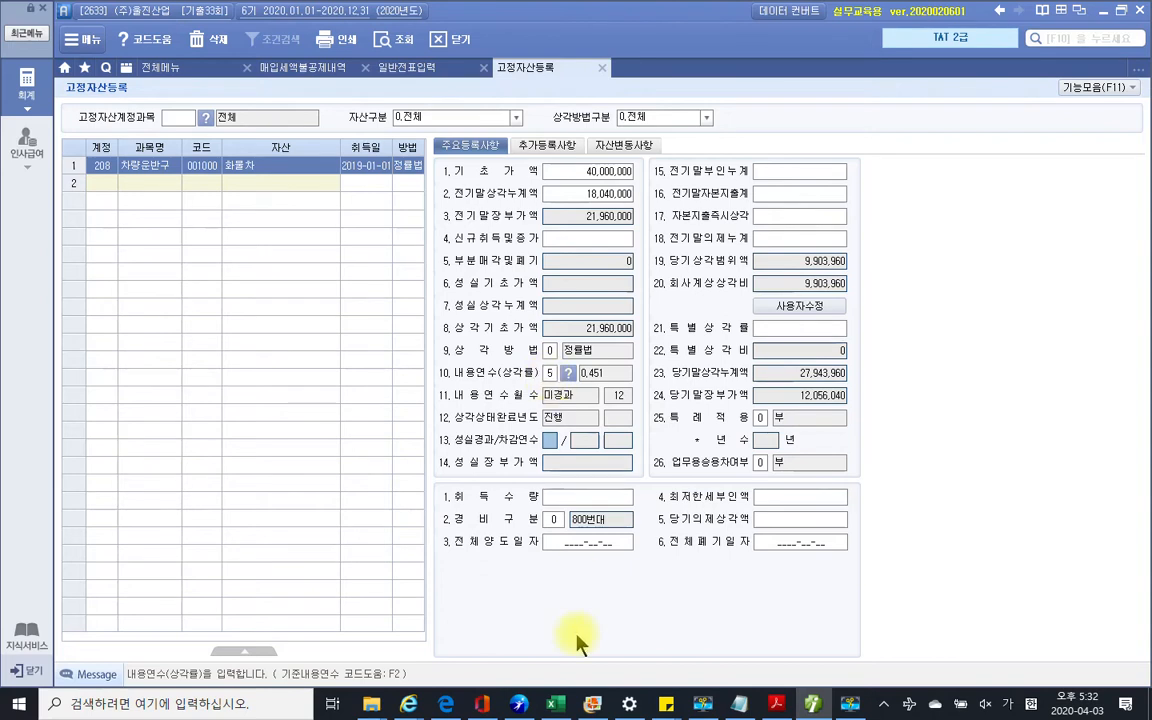
click(554, 521)
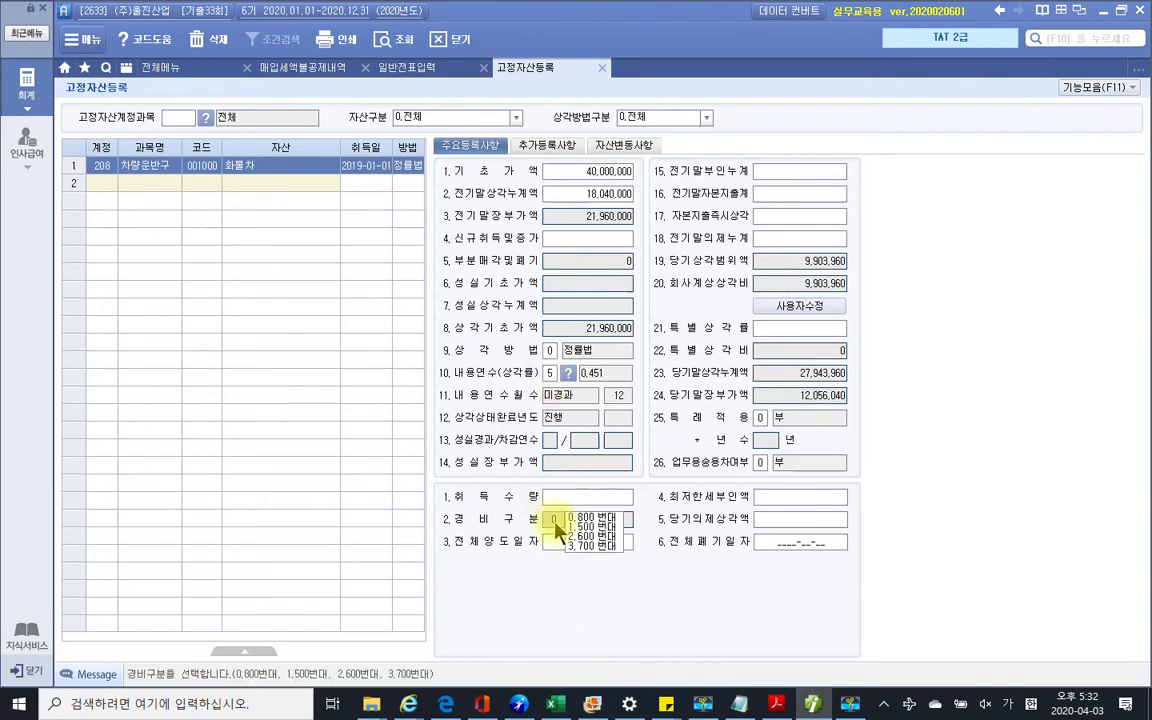
click(580, 527)
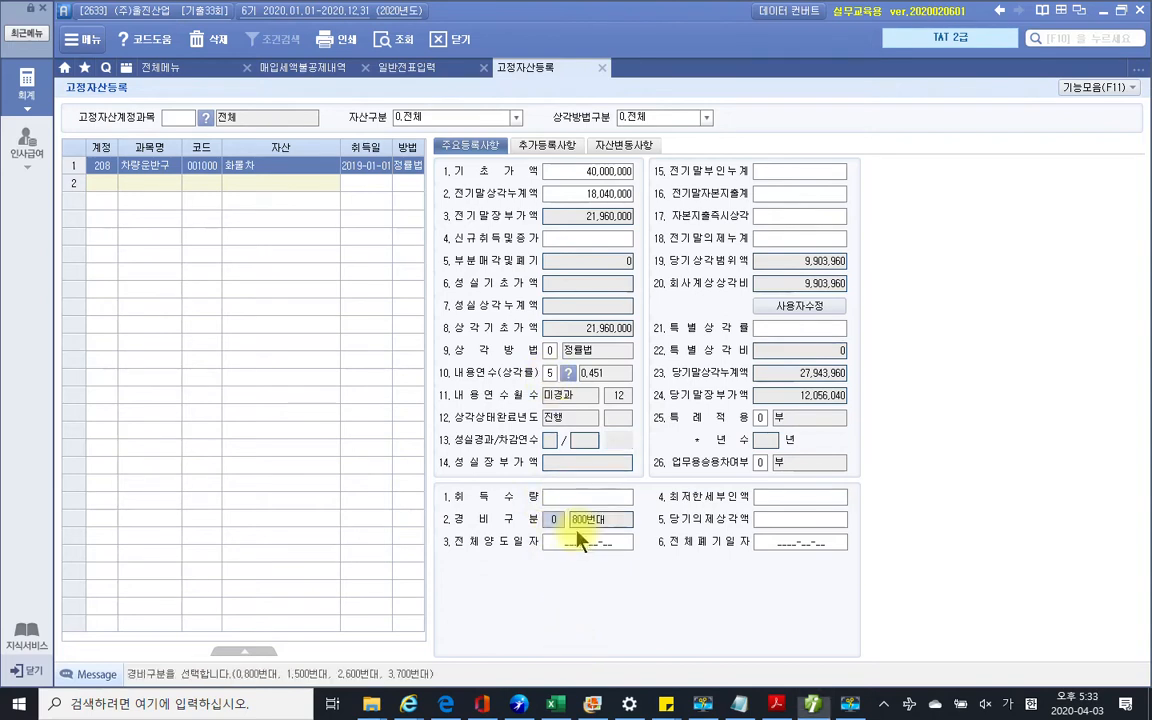
click(777, 705)
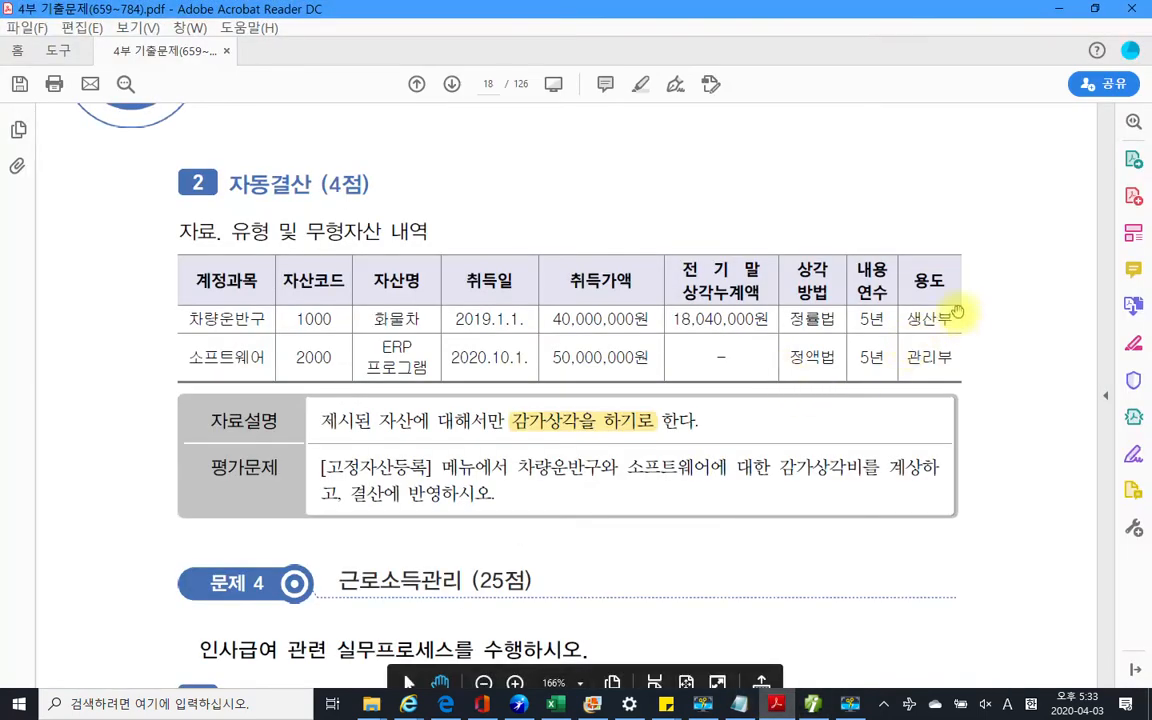
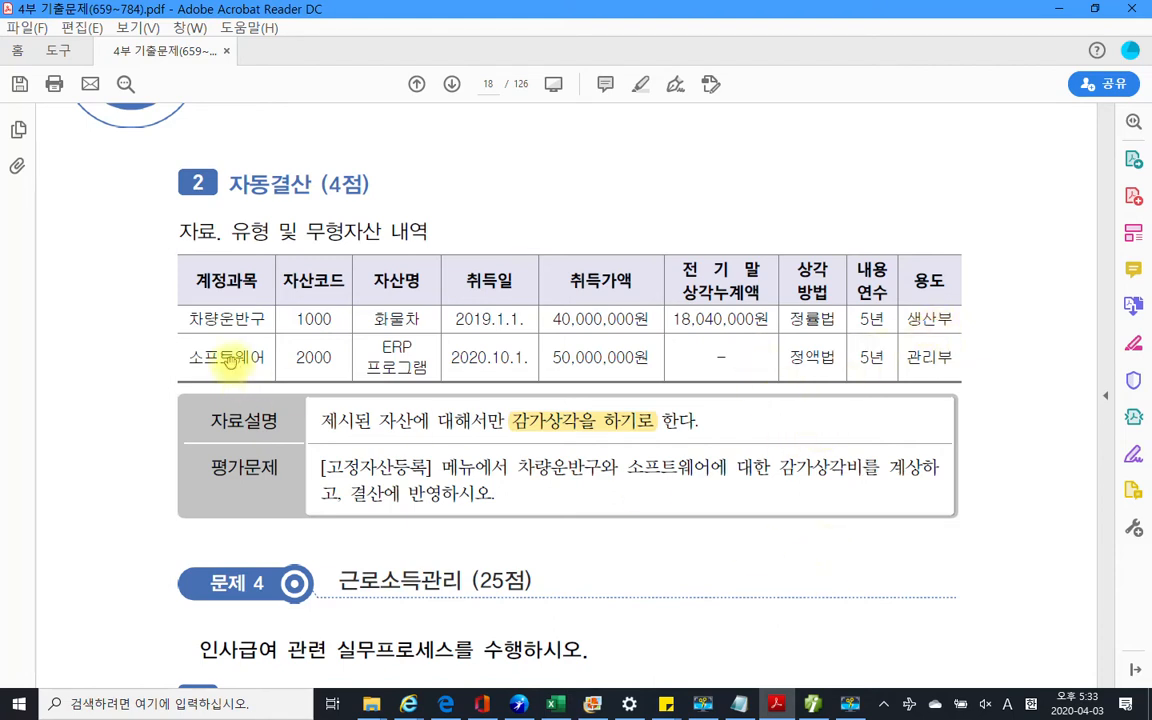
Start row 2 of 고정자산등록 with account 240 소프트웨어
click(810, 700)
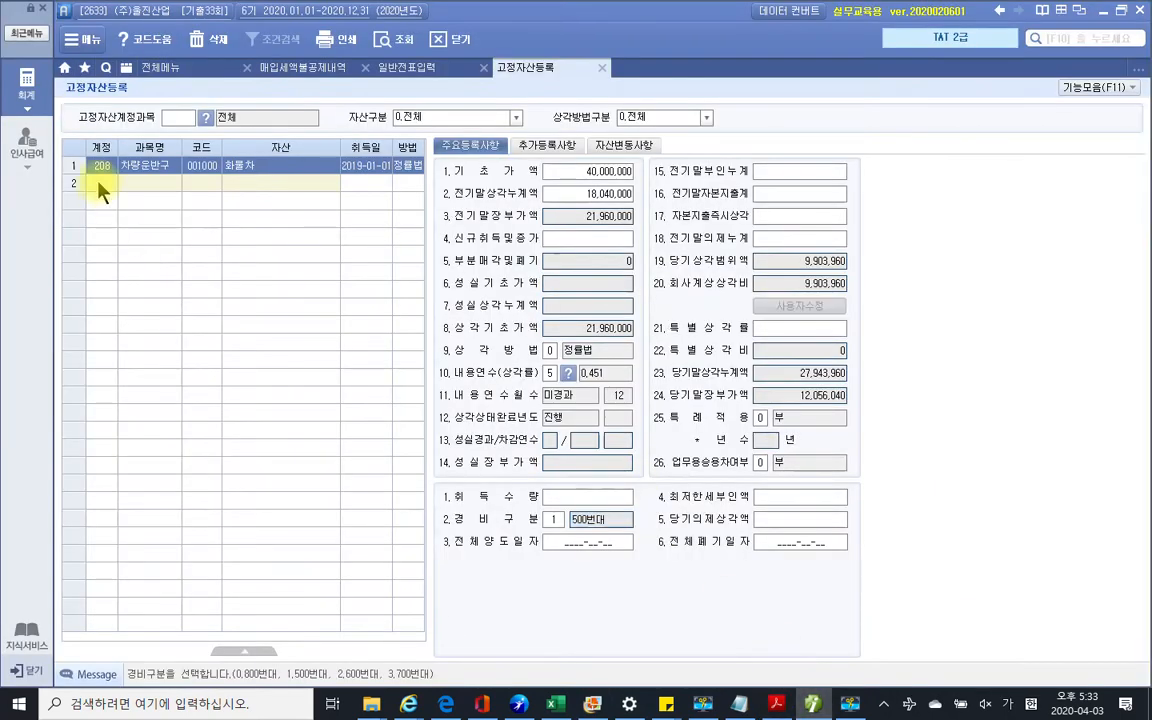
click(100, 186)
key(F2)
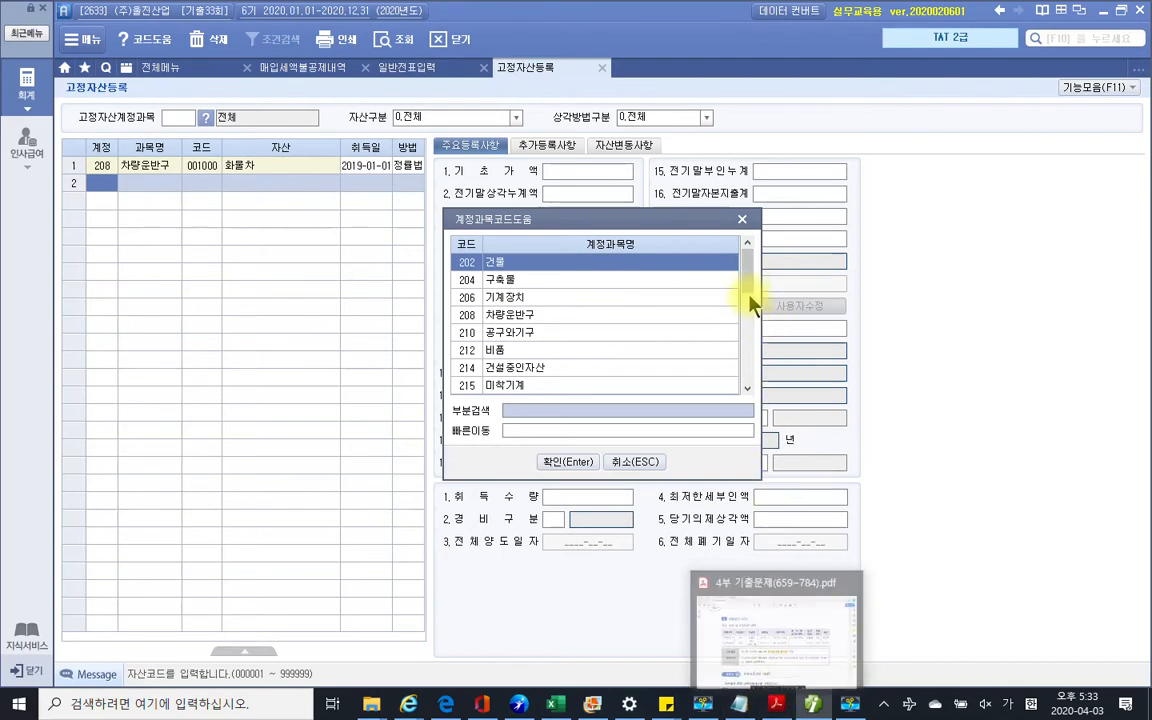
drag(746, 291, 746, 386)
click(527, 388)
click(566, 462)
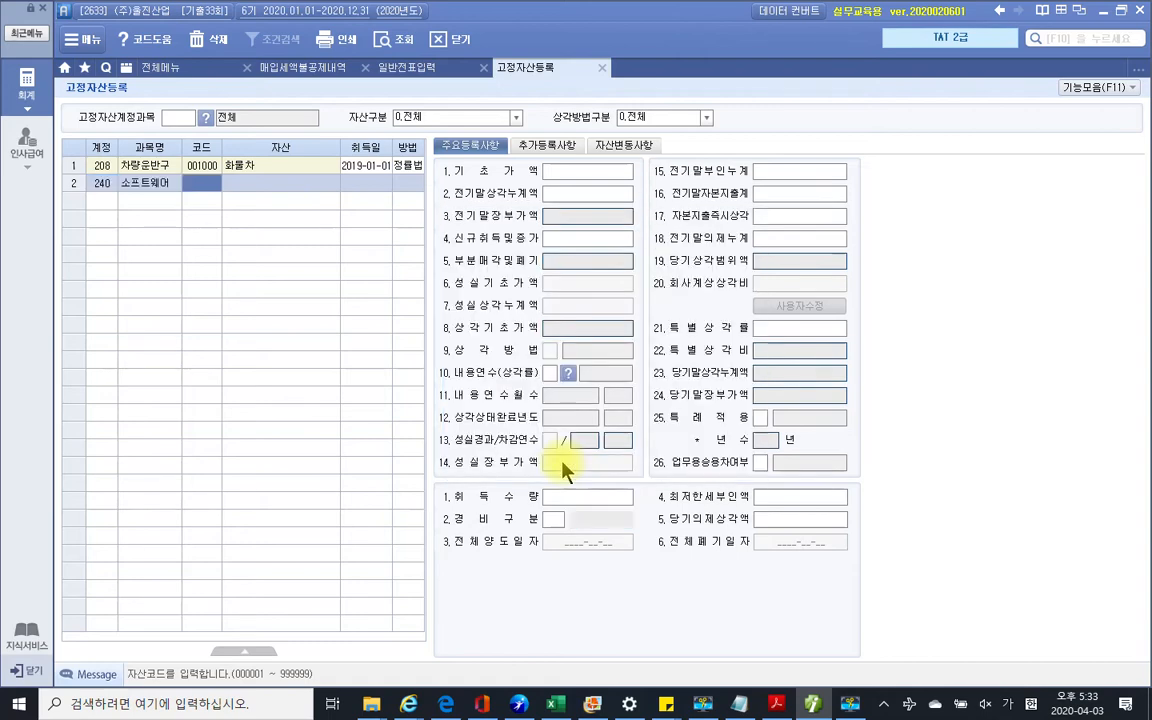
Enter asset code 002000 for the row 2 asset
click(781, 705)
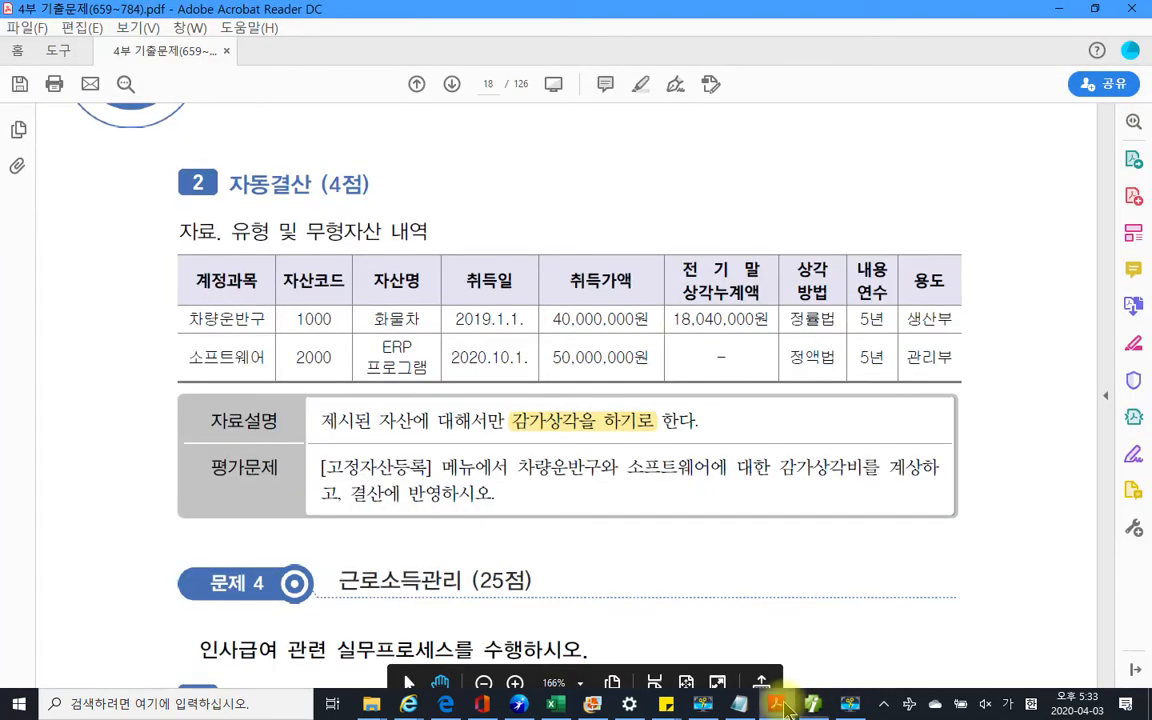
click(785, 705)
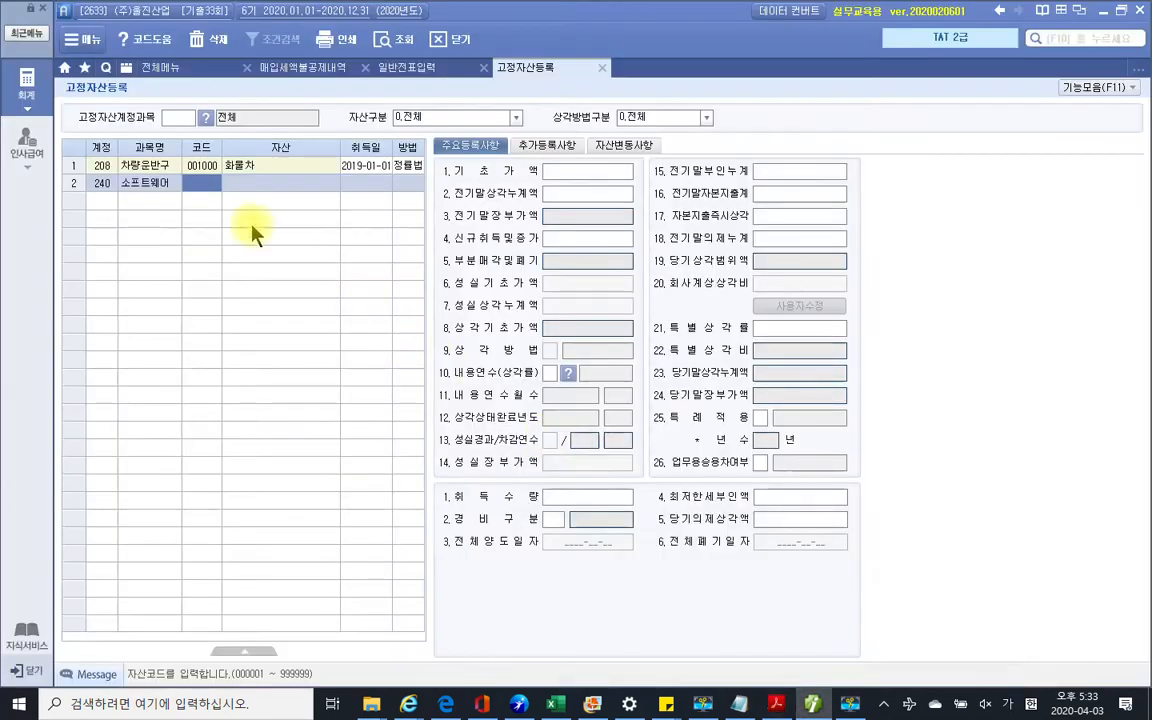
click(192, 182)
text(2000)
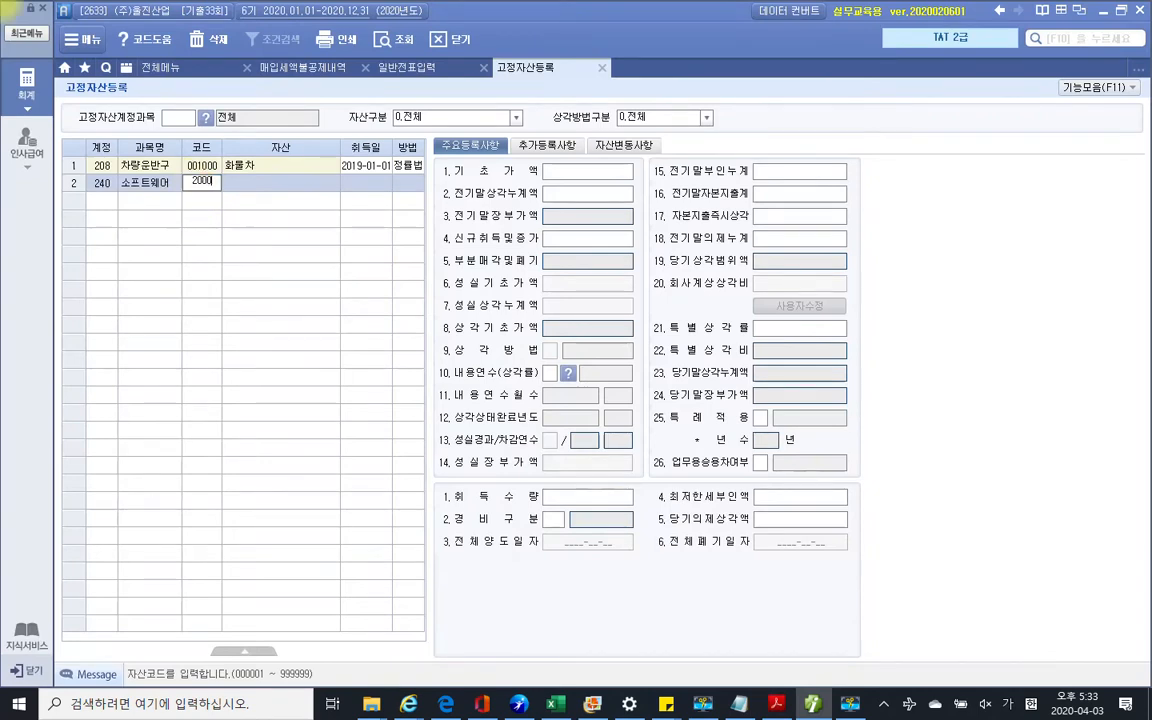
key(Return)
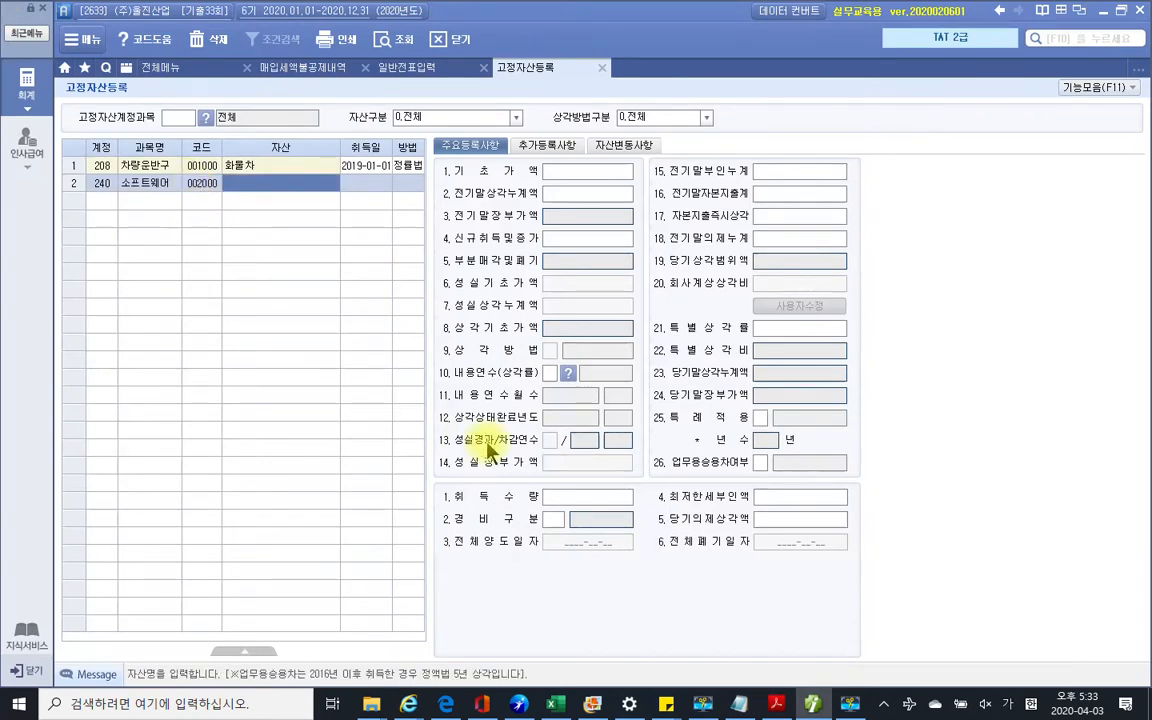
Copy the asset name ERP프로그램 from the exam PDF into row 2
click(775, 705)
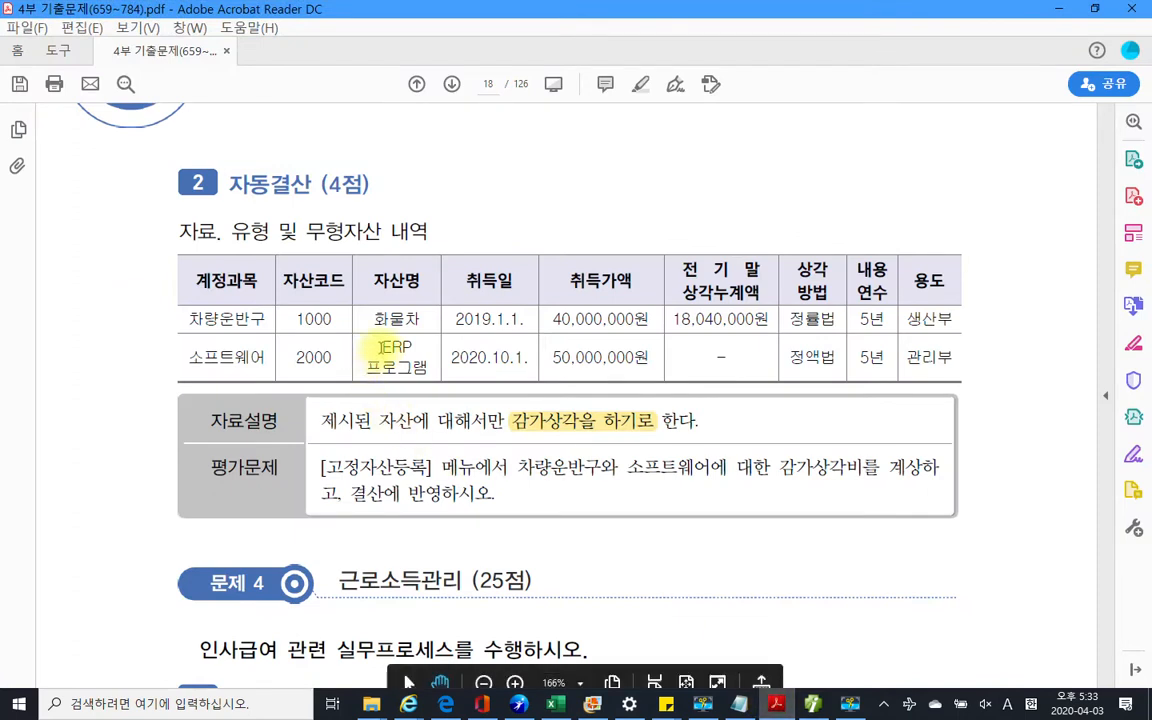
drag(378, 347, 428, 370)
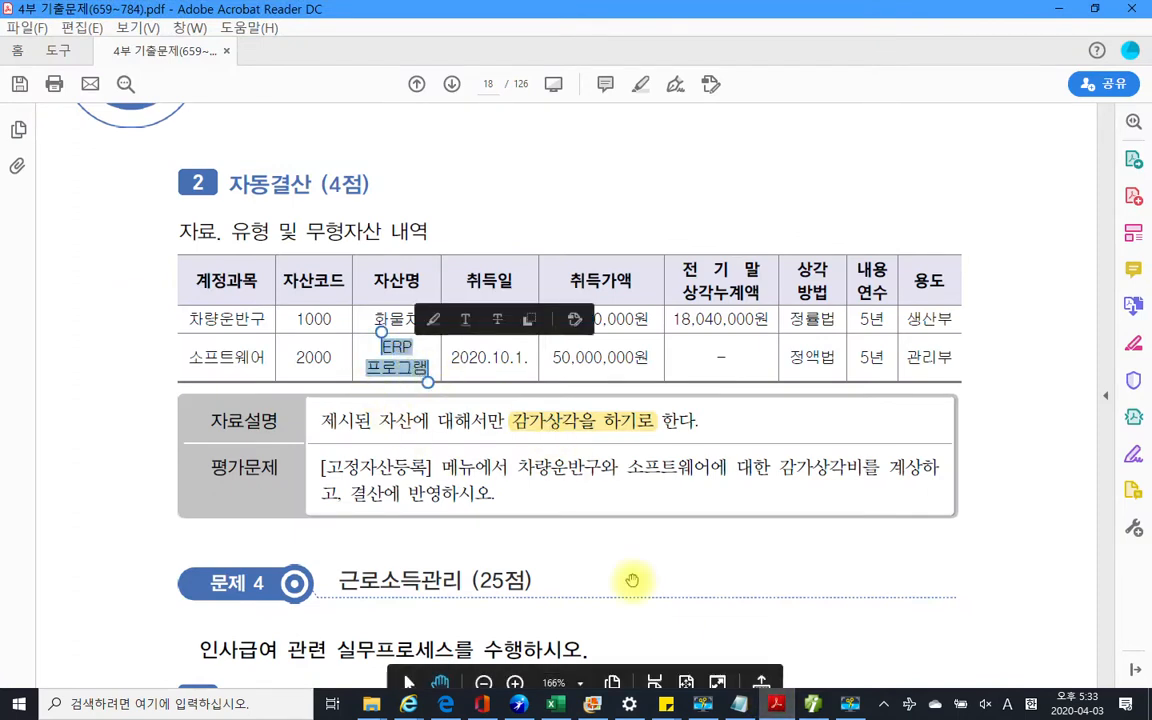
key(alt+Tab)
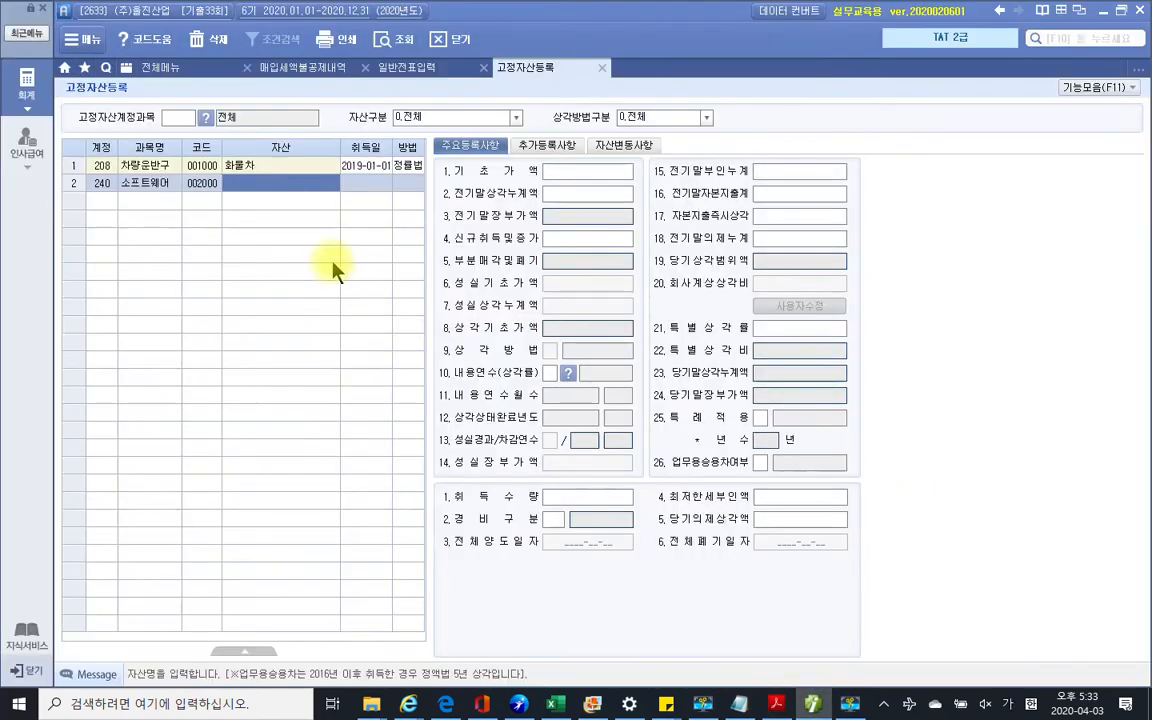
text(ERP프로그램)
key(Return)
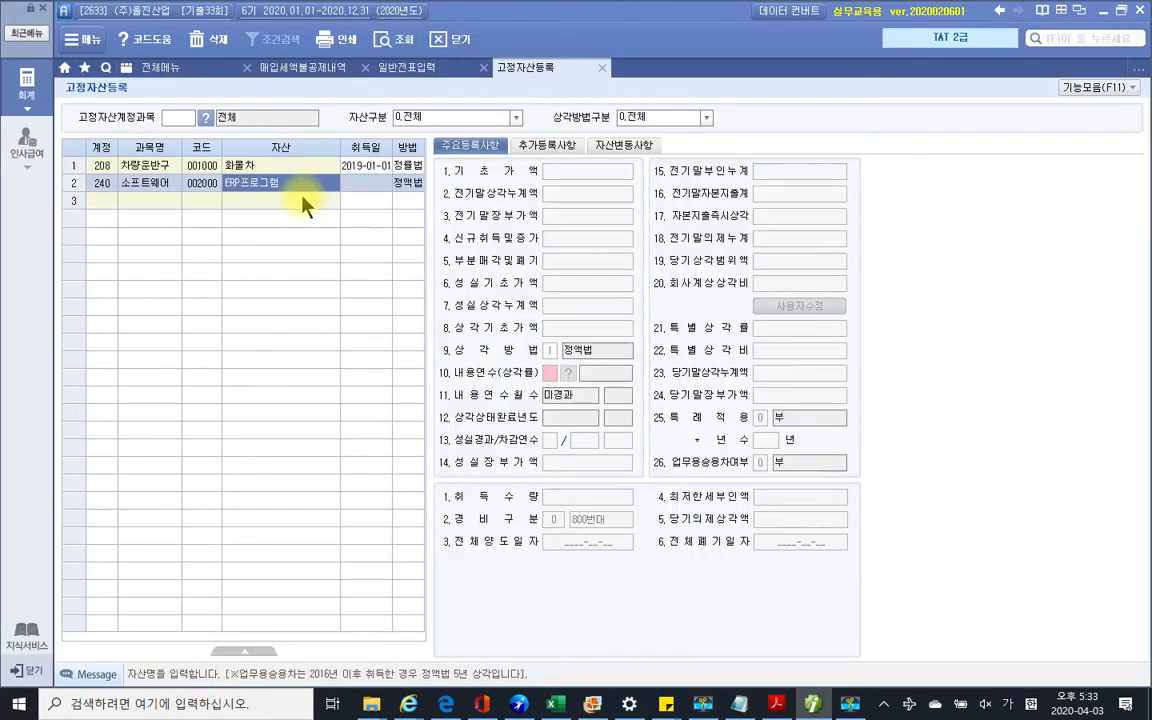
click(352, 185)
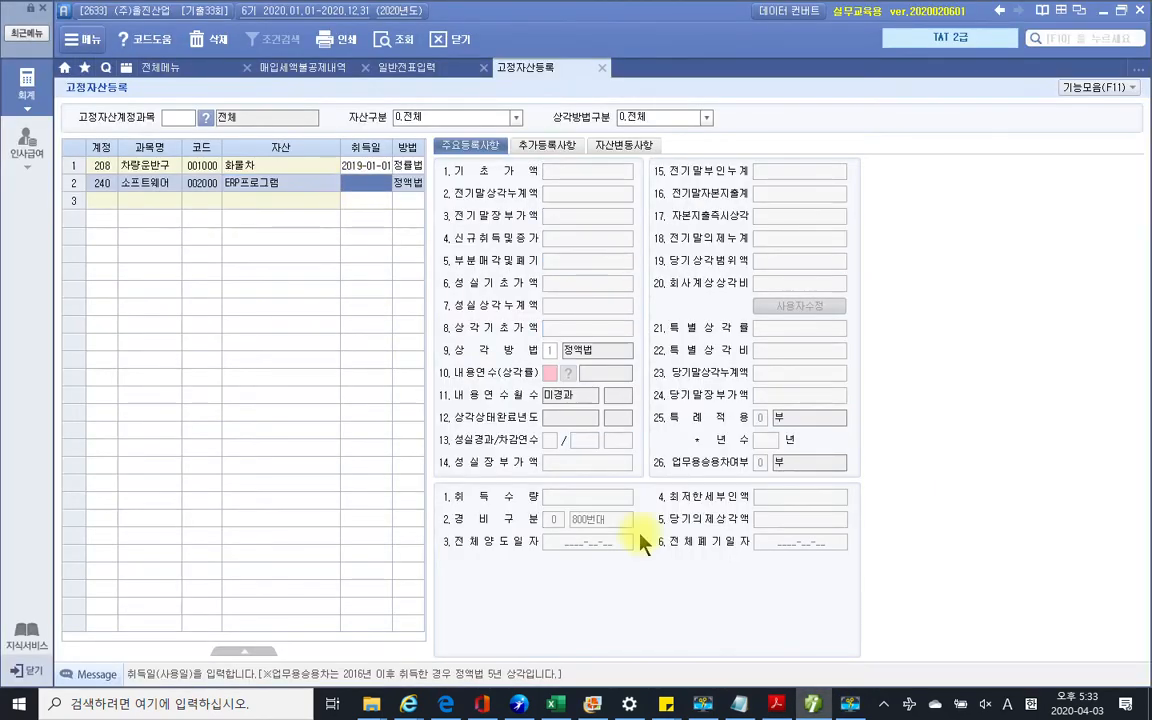
Set ERP프로그램's acquisition date to 2020-10-01
click(779, 705)
click(781, 706)
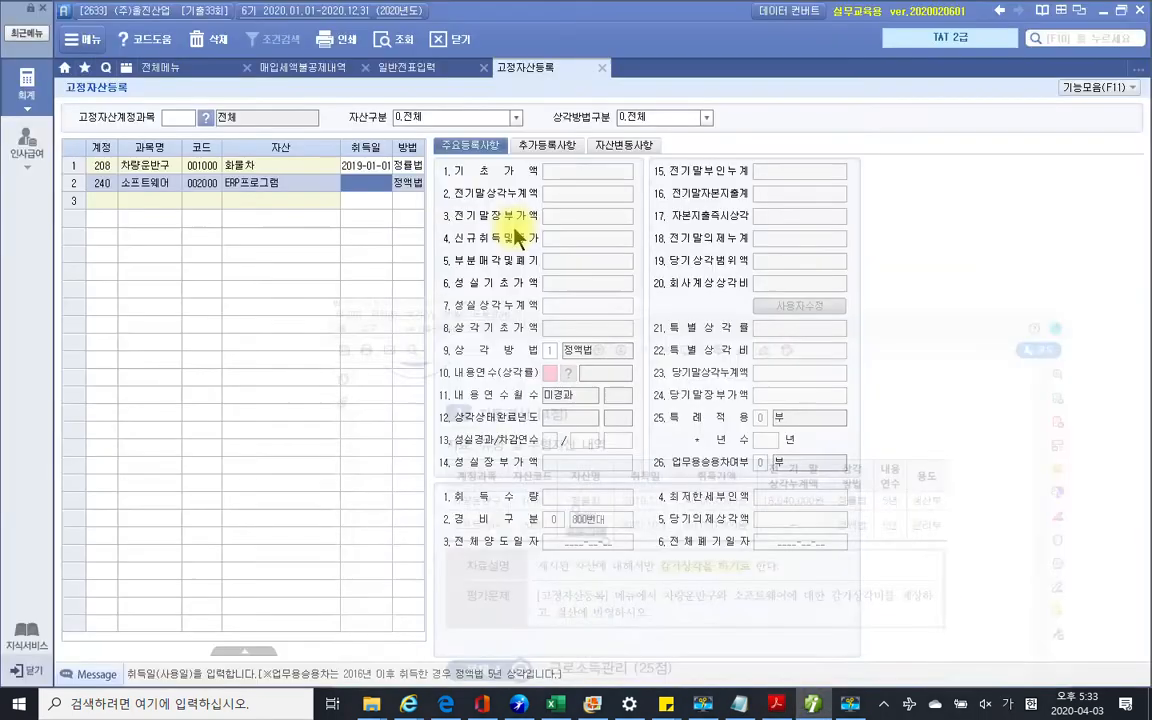
text(202)
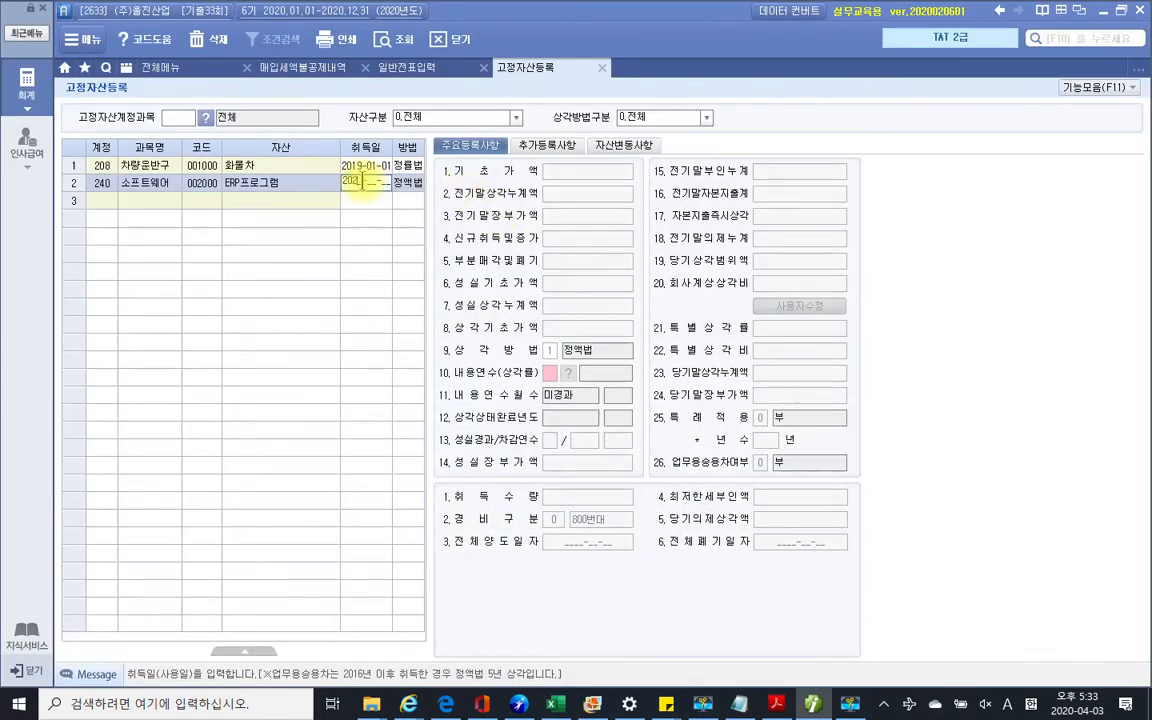
text(0-10-01)
key(Return)
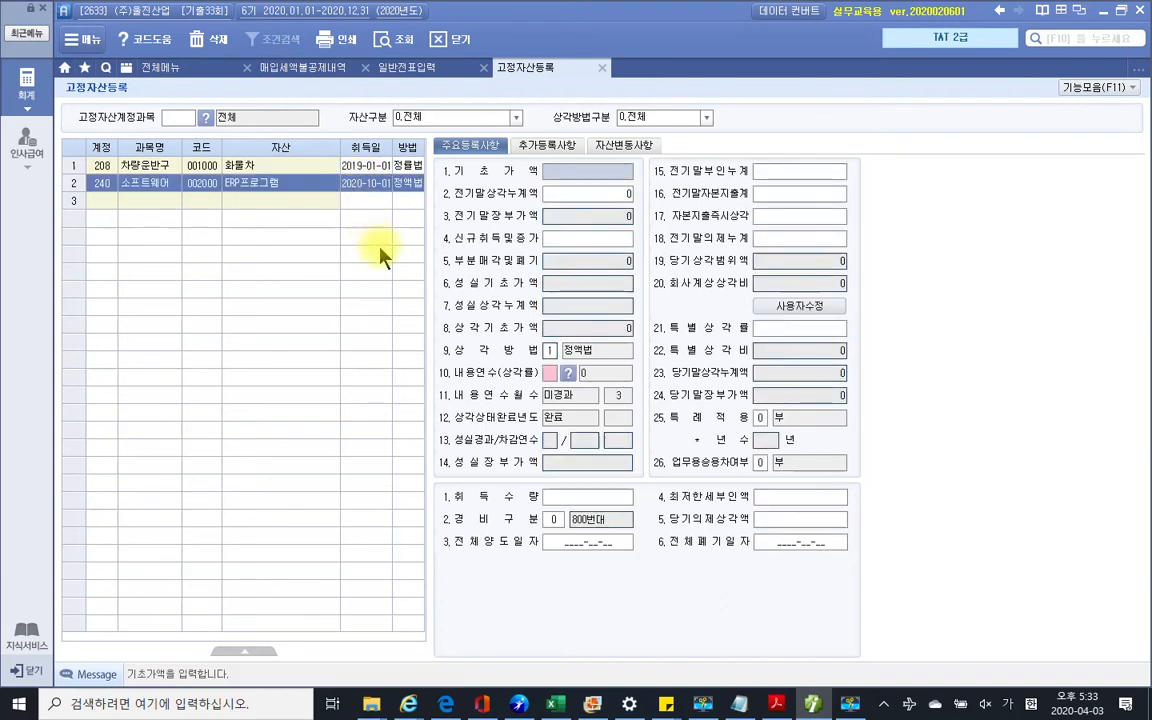
Enter 50,000,000 as 신규취득및증가 and a 5-year useful life
click(587, 239)
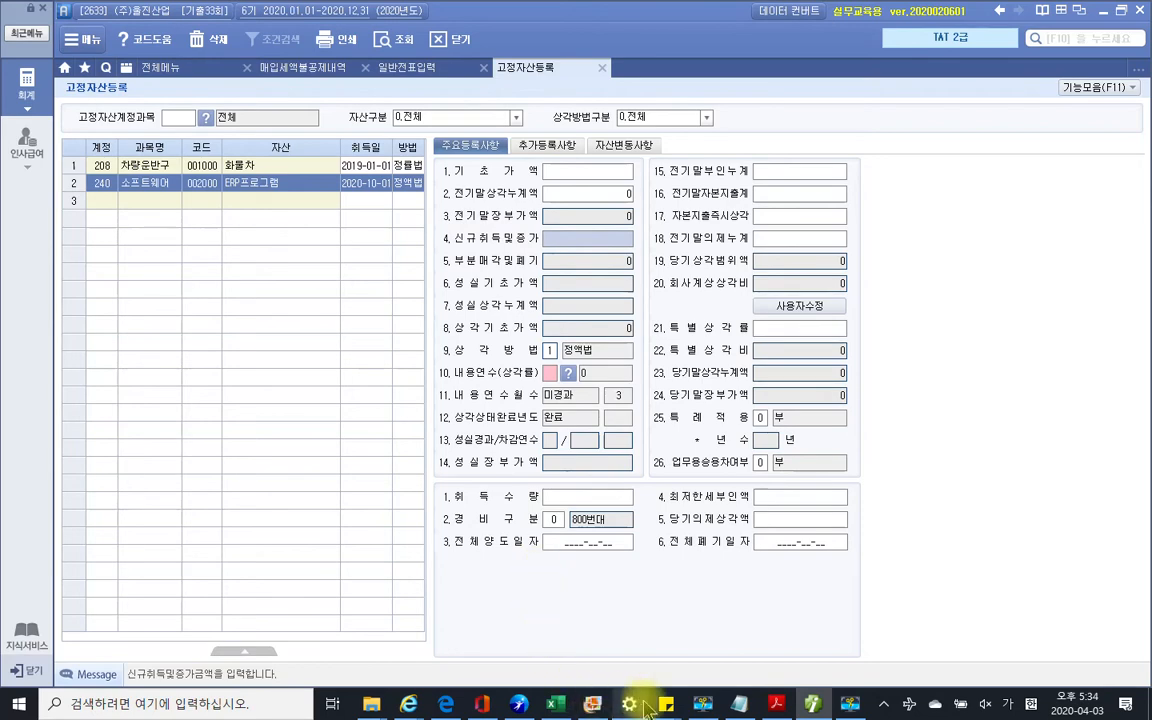
click(776, 704)
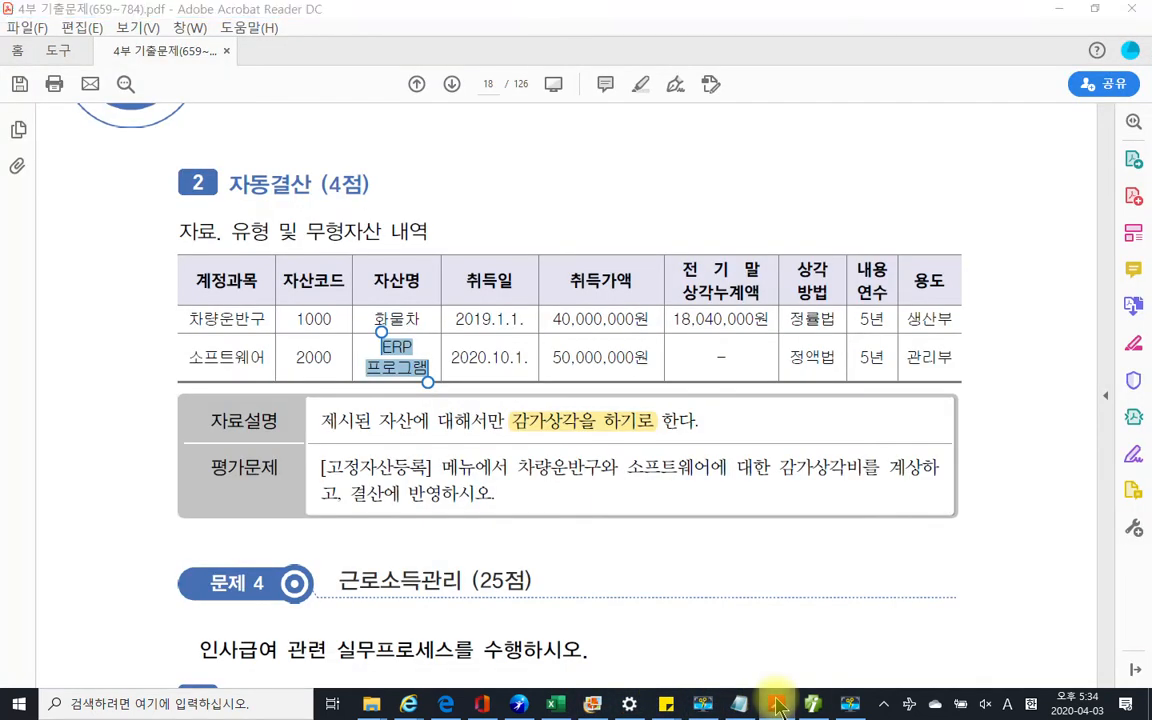
click(776, 704)
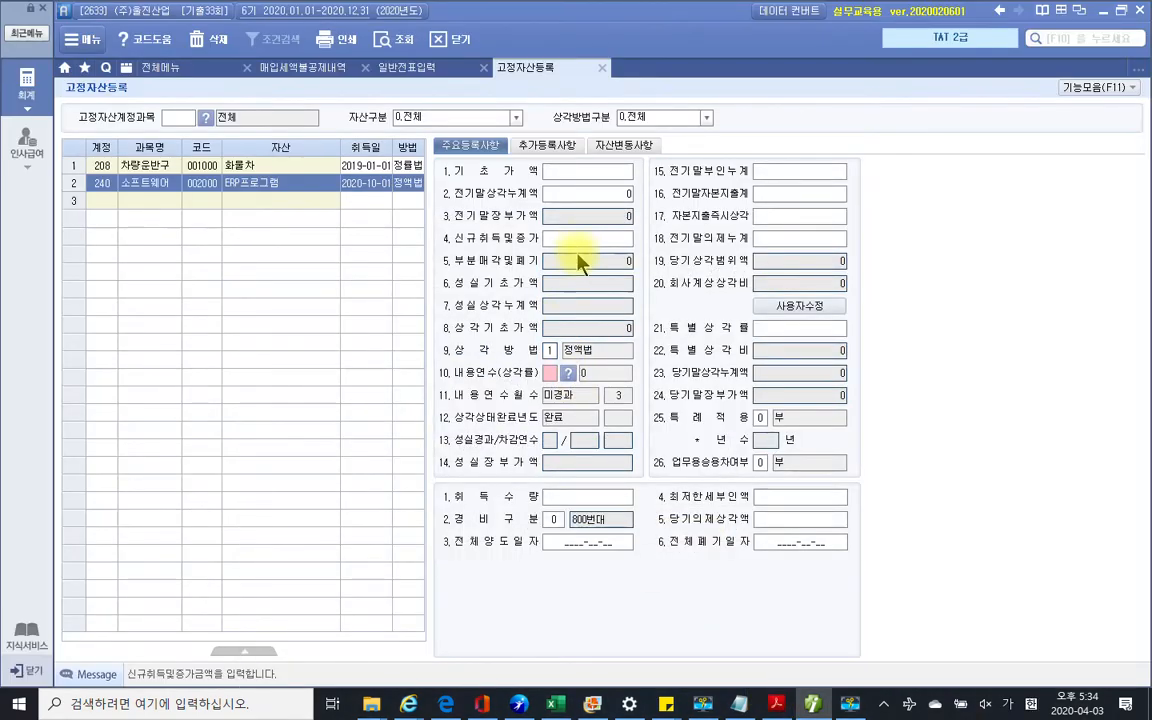
text(50,000,000)
key(Return)
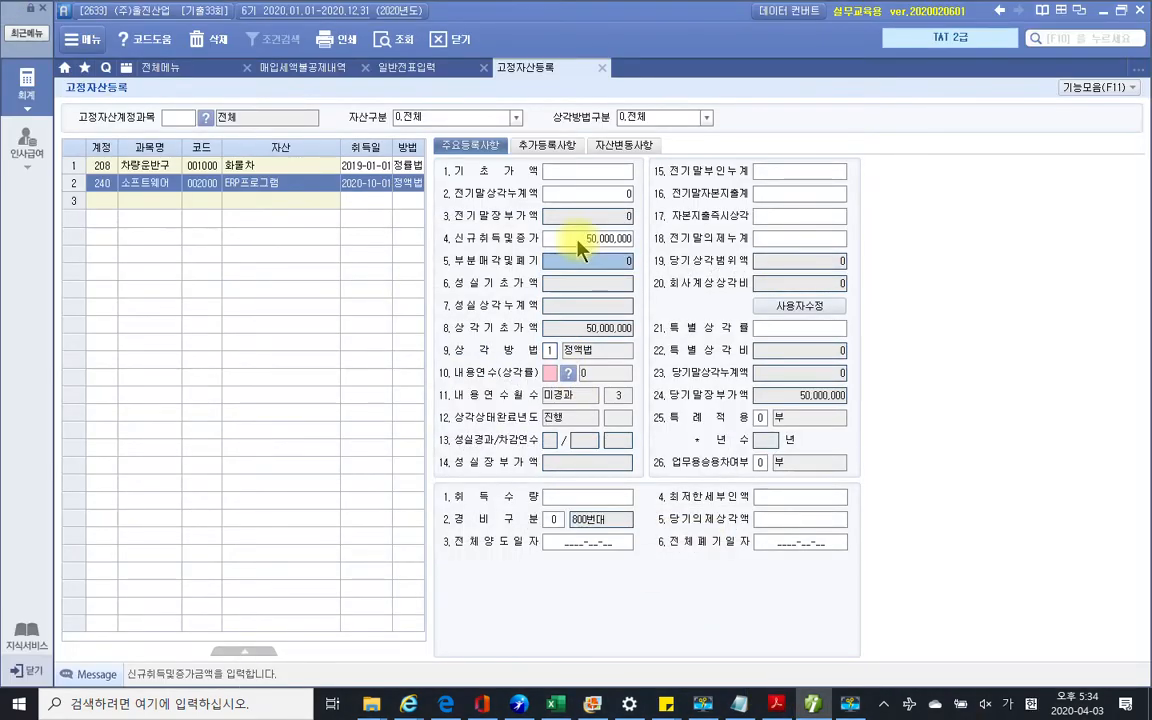
click(549, 373)
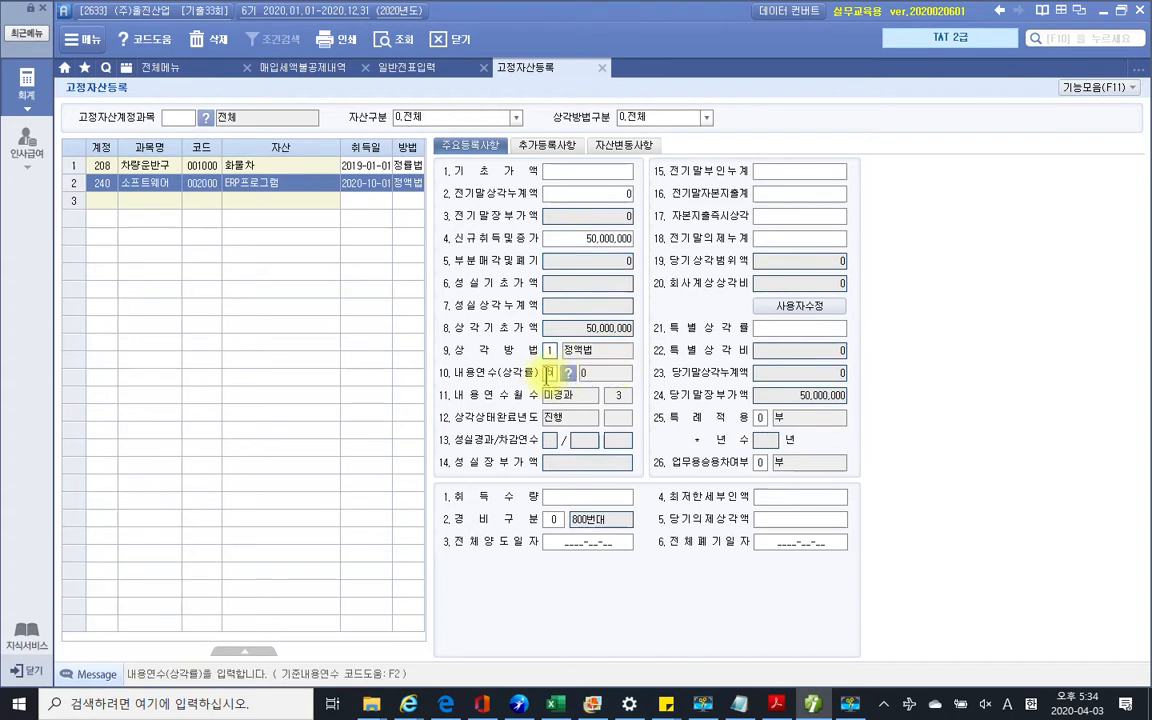
text(5)
key(Return)
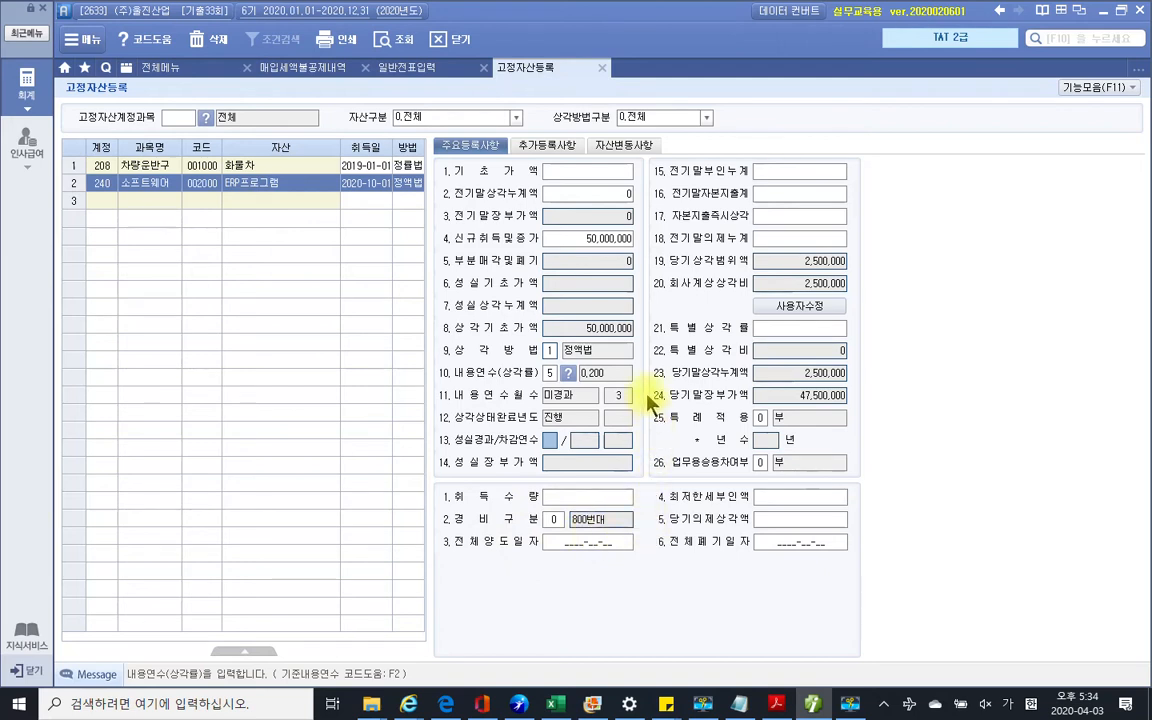
Calculate depreciation through month 12 in 월별감가상각비계상 and save it when closing
click(603, 68)
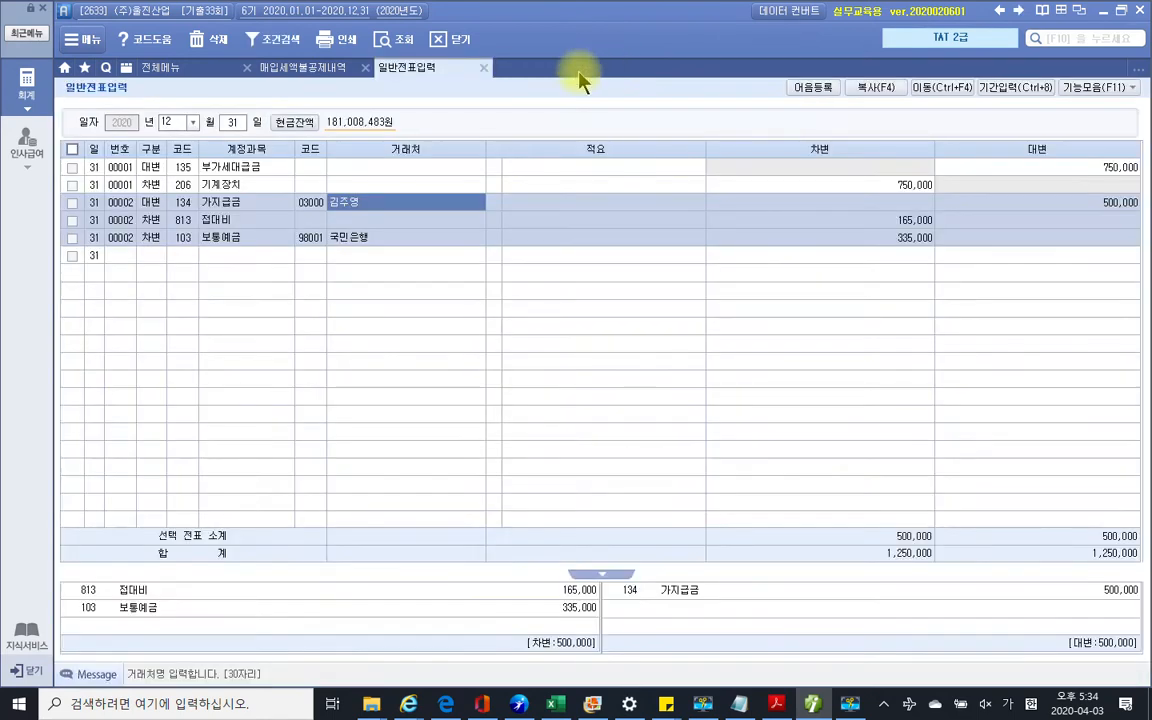
click(161, 67)
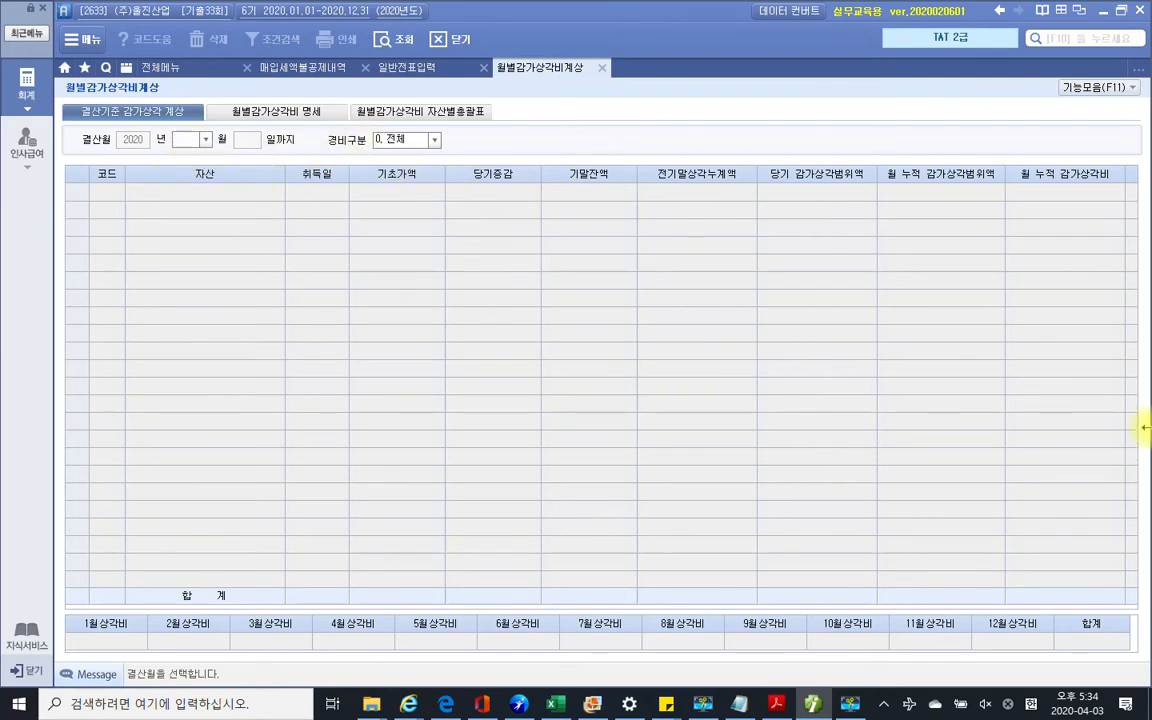
text(12)
key(Return)
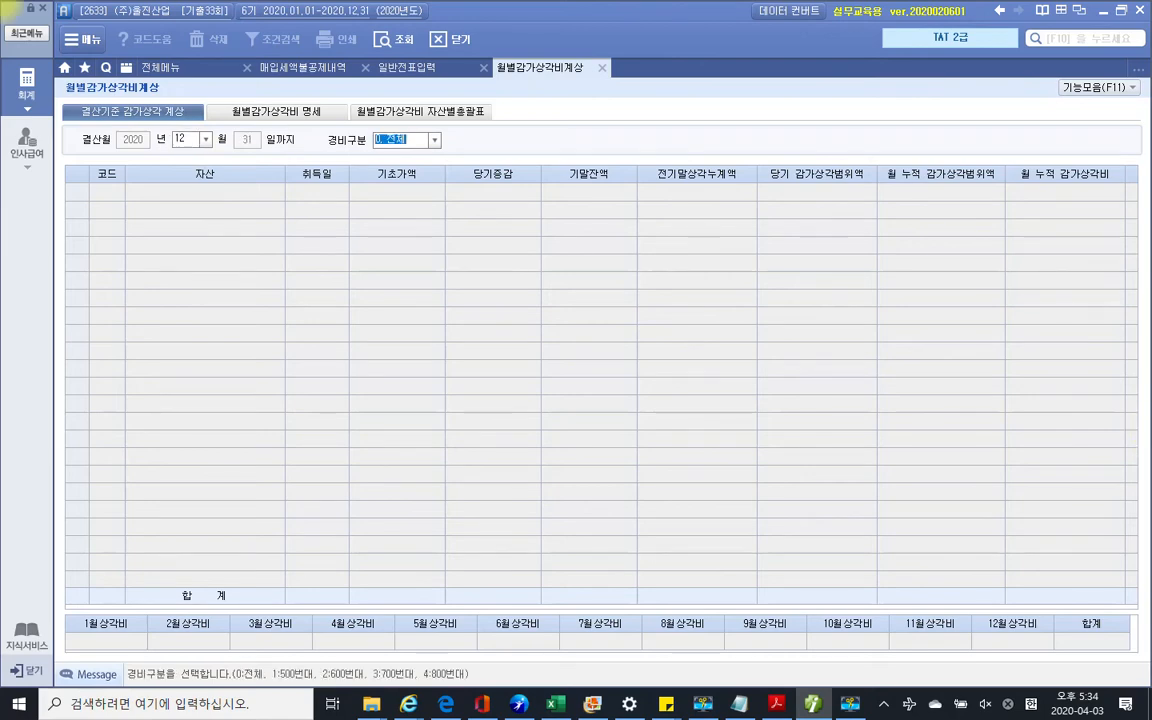
key(Return)
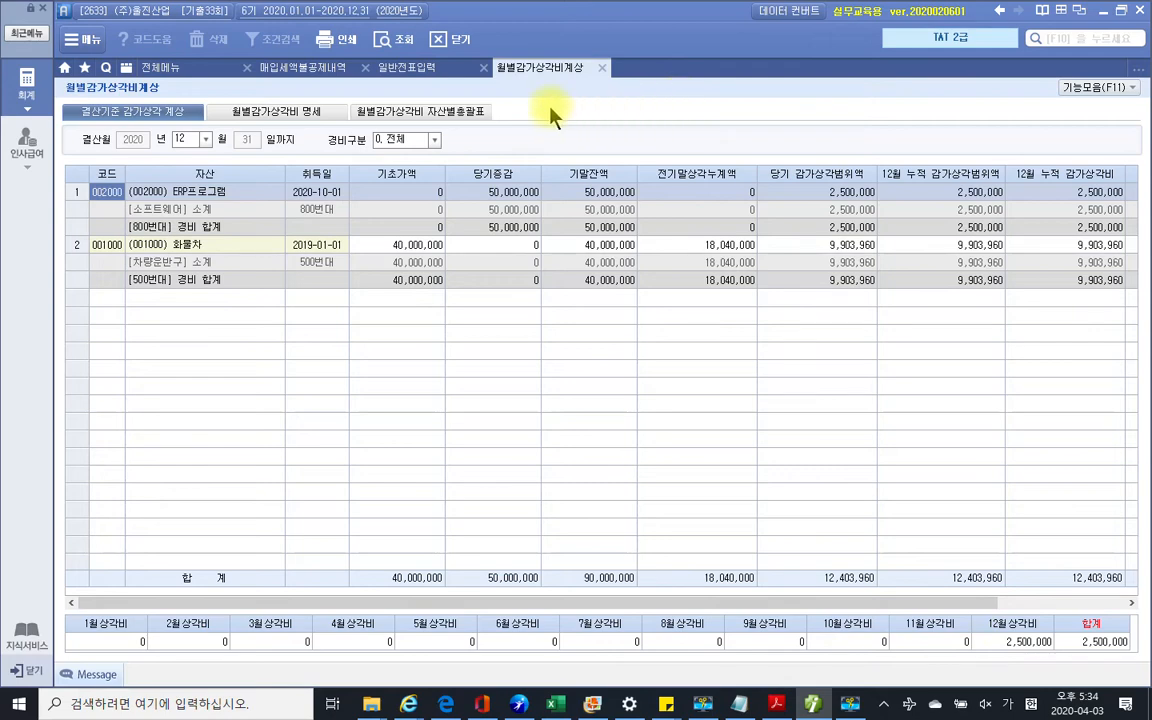
click(603, 68)
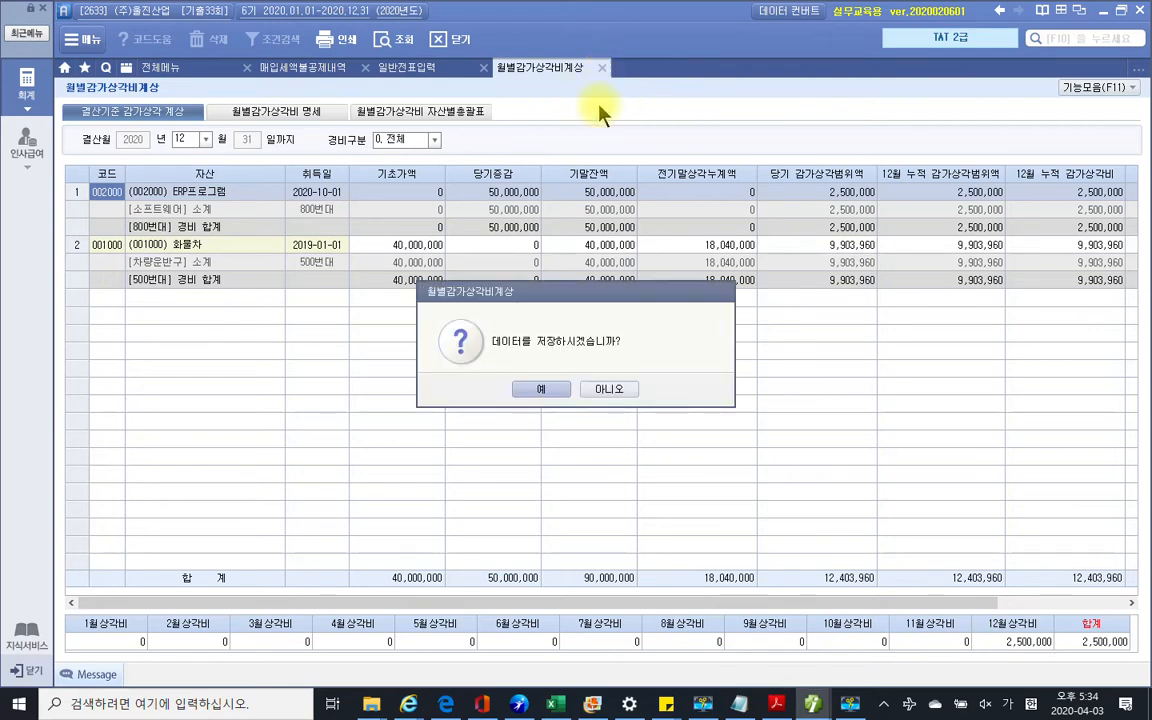
click(541, 391)
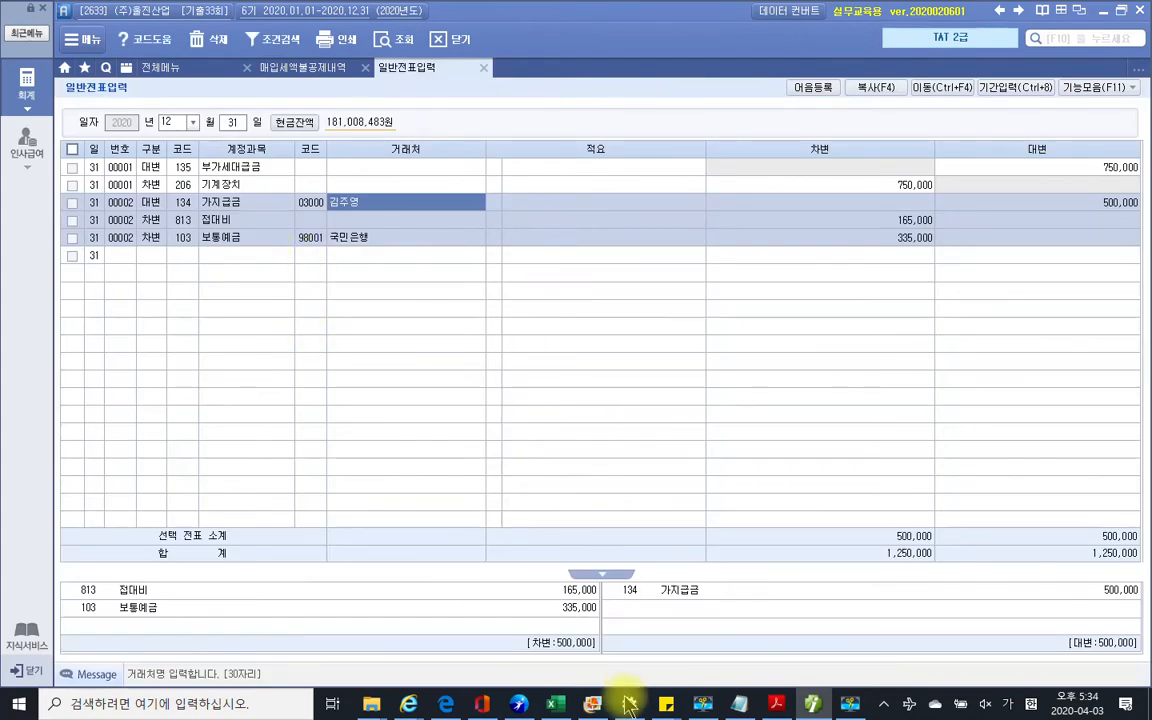
Open 결산자료입력 and load 2020 data for months 01 to 12
click(778, 705)
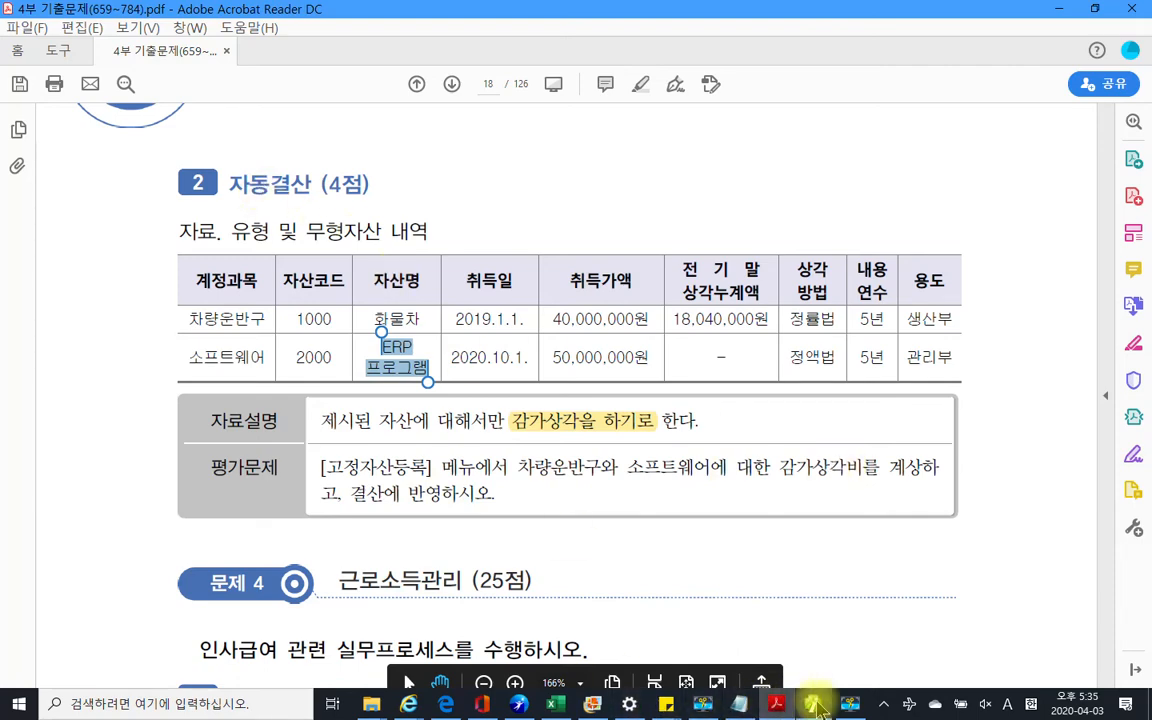
click(770, 705)
click(198, 74)
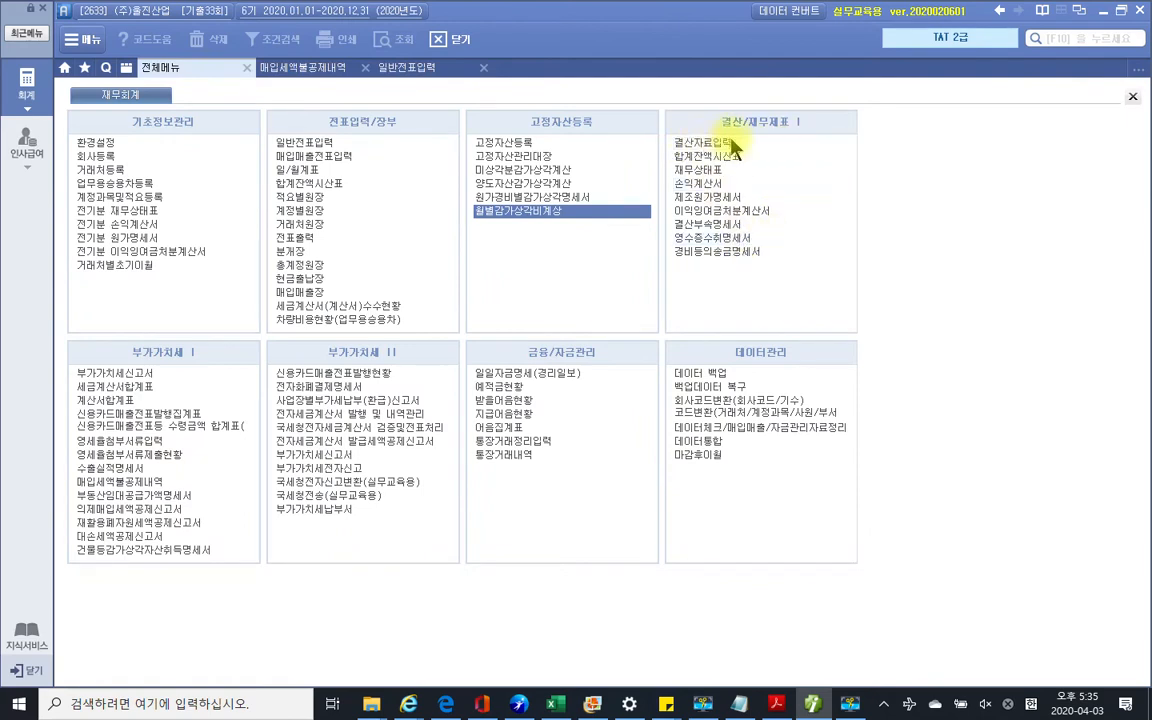
click(706, 141)
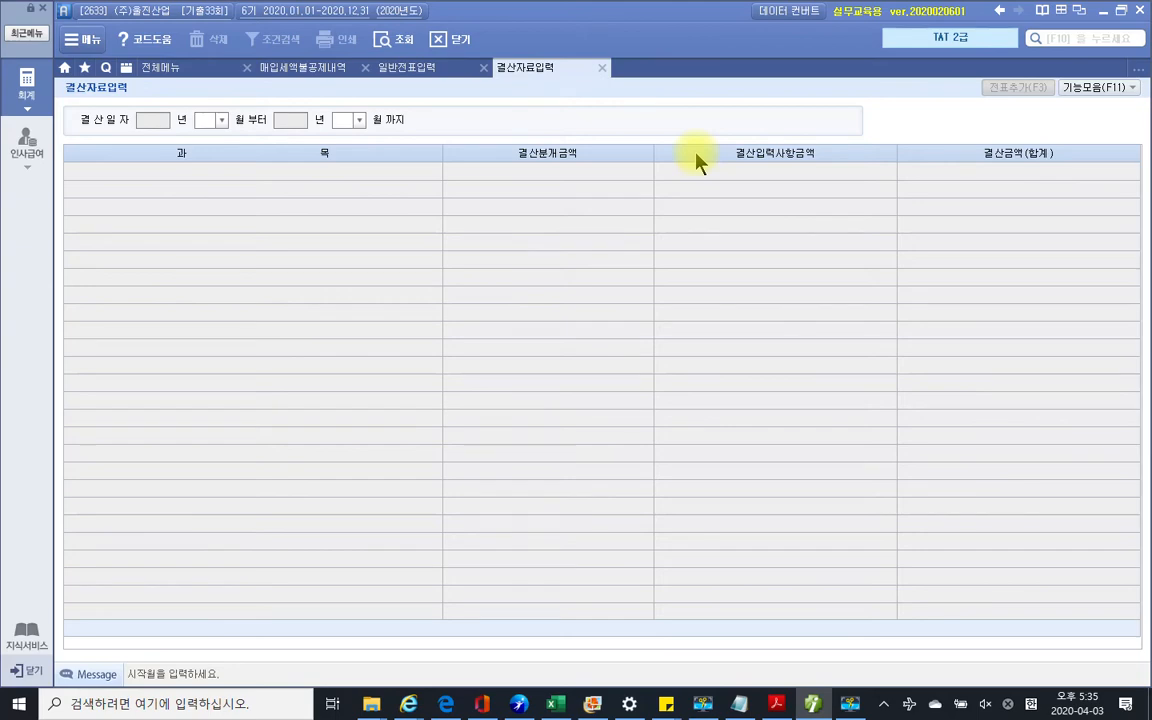
text(1)
key(Return)
text(12)
key(Return)
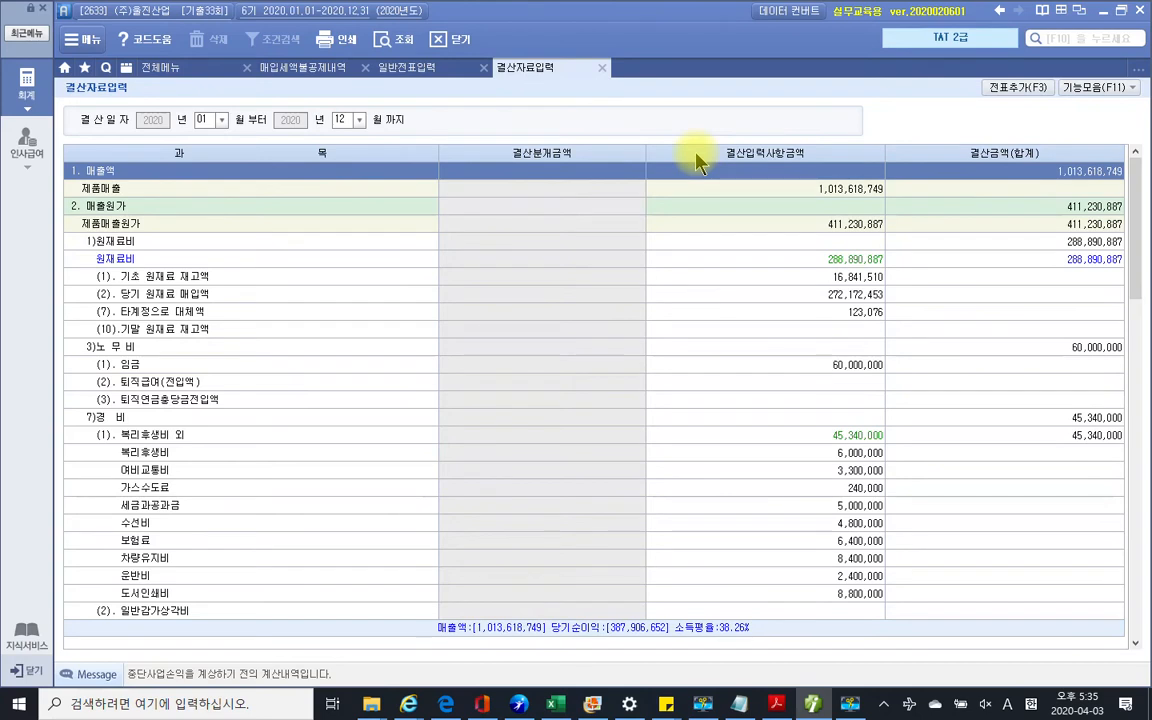
Reflect the 9,903,960 depreciation into the closing via 감가상각반영
click(1100, 88)
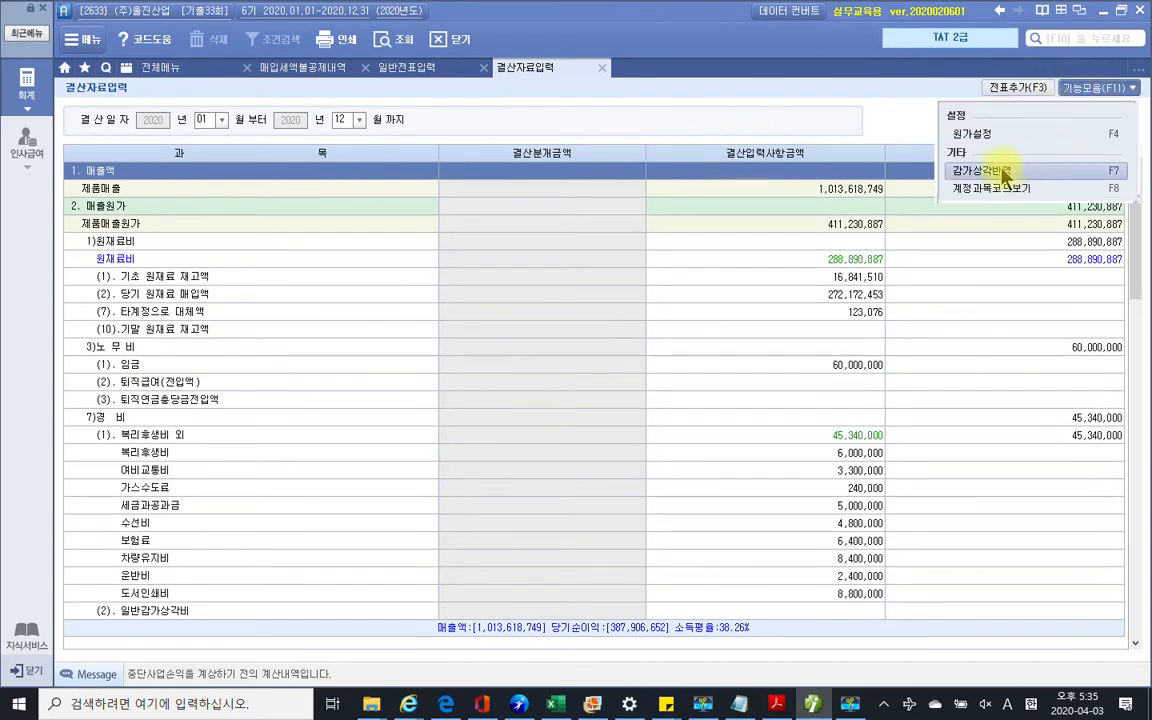
click(985, 171)
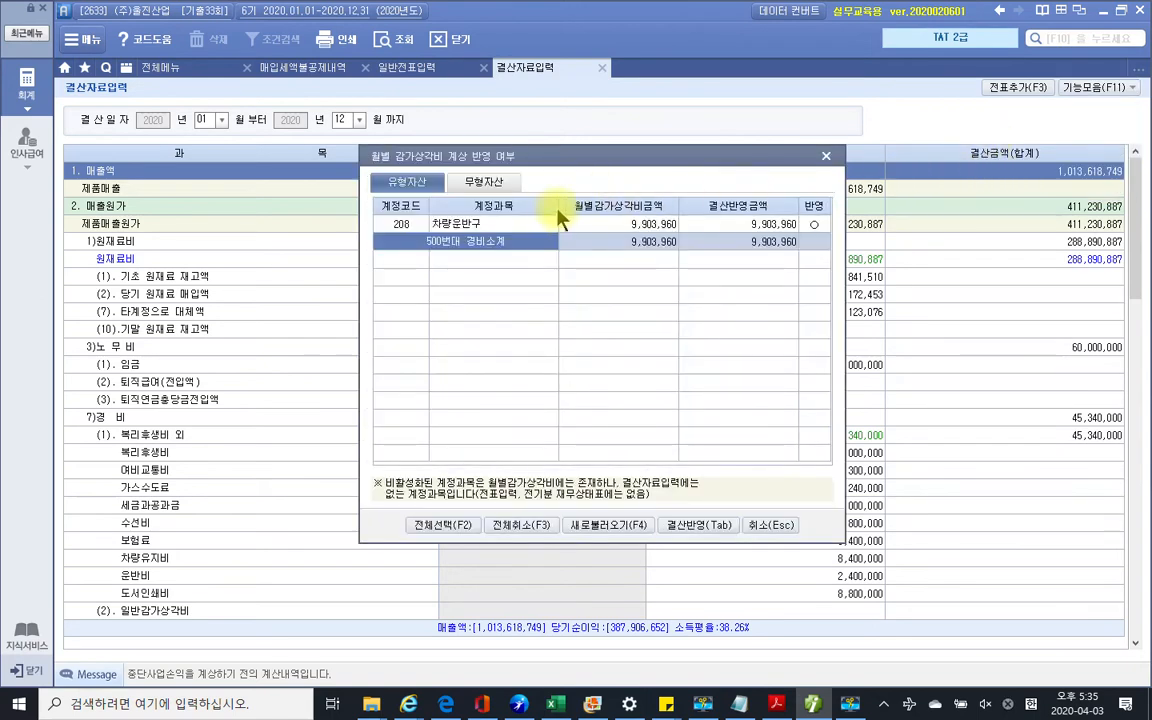
click(700, 525)
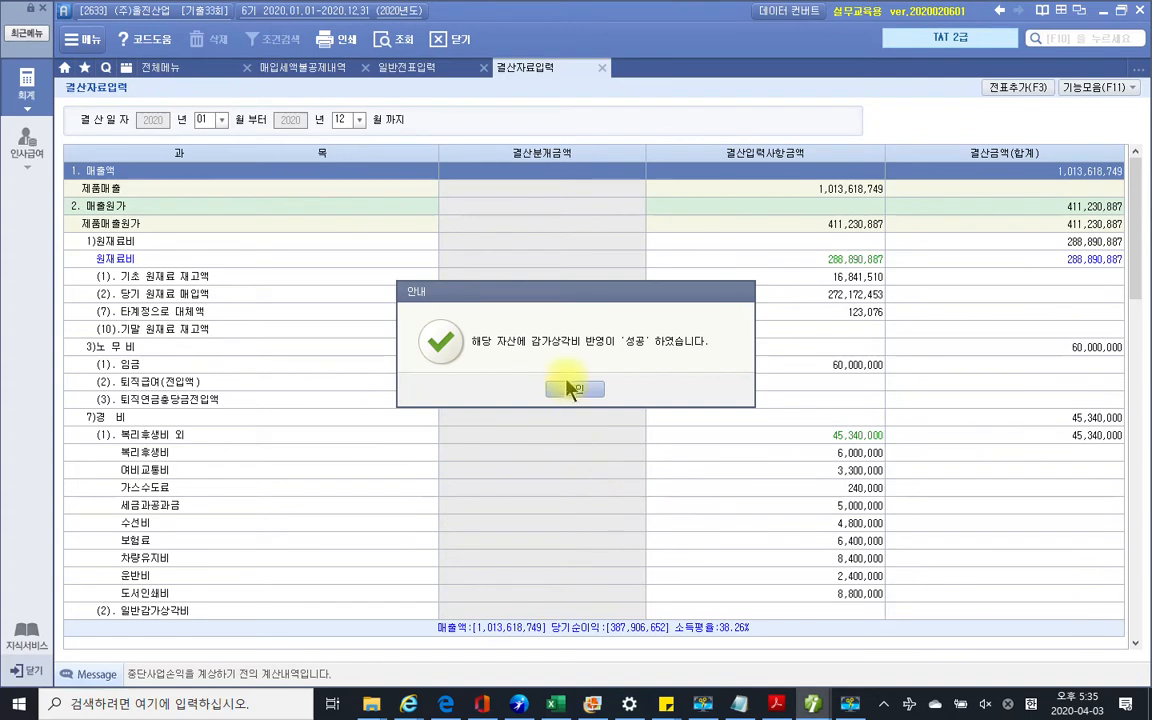
click(573, 388)
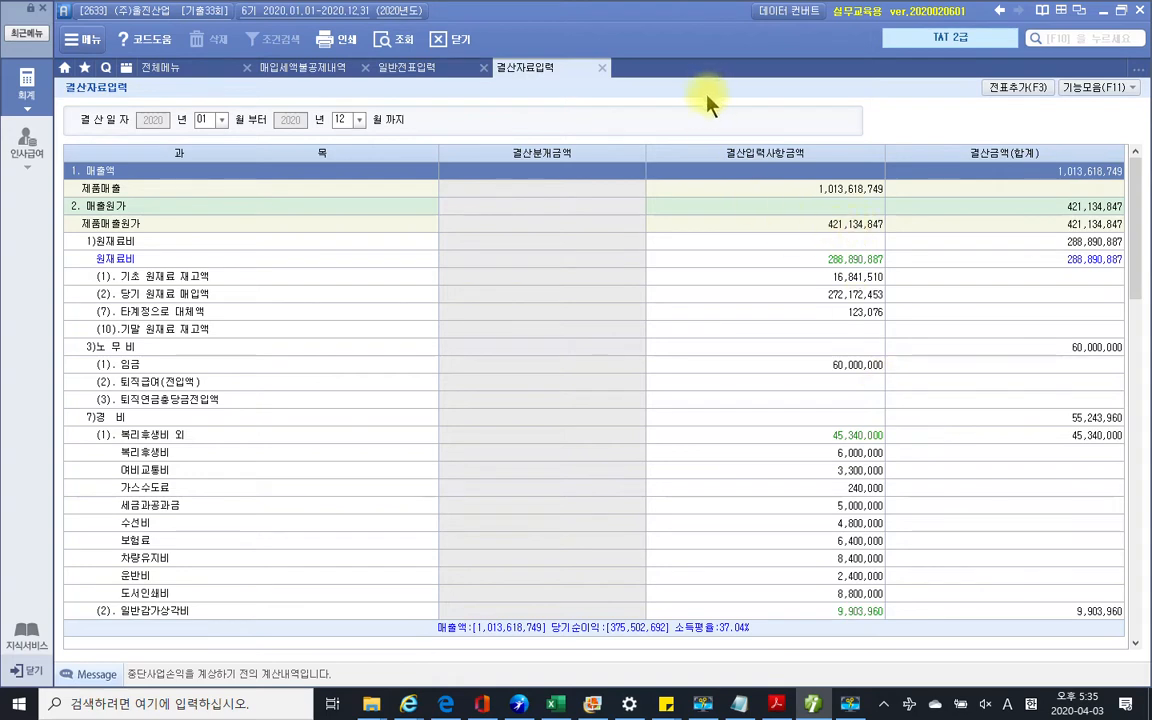
Add the closing entries to the general journal with 전표추가
click(1015, 90)
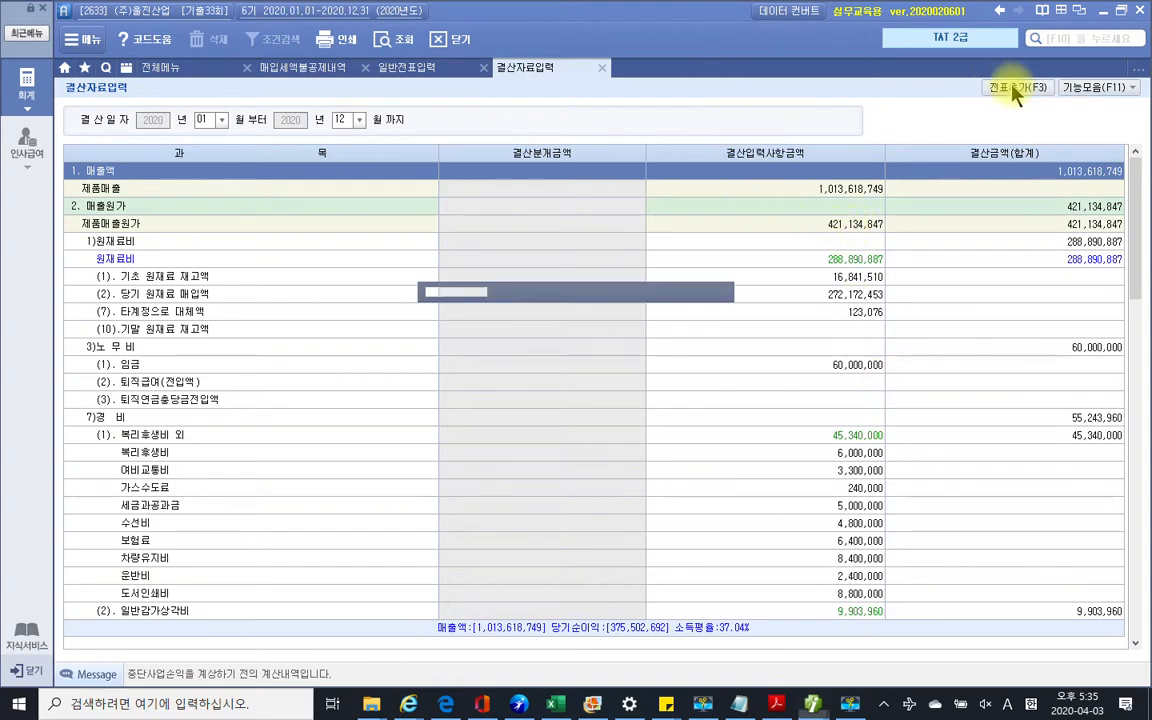
click(543, 396)
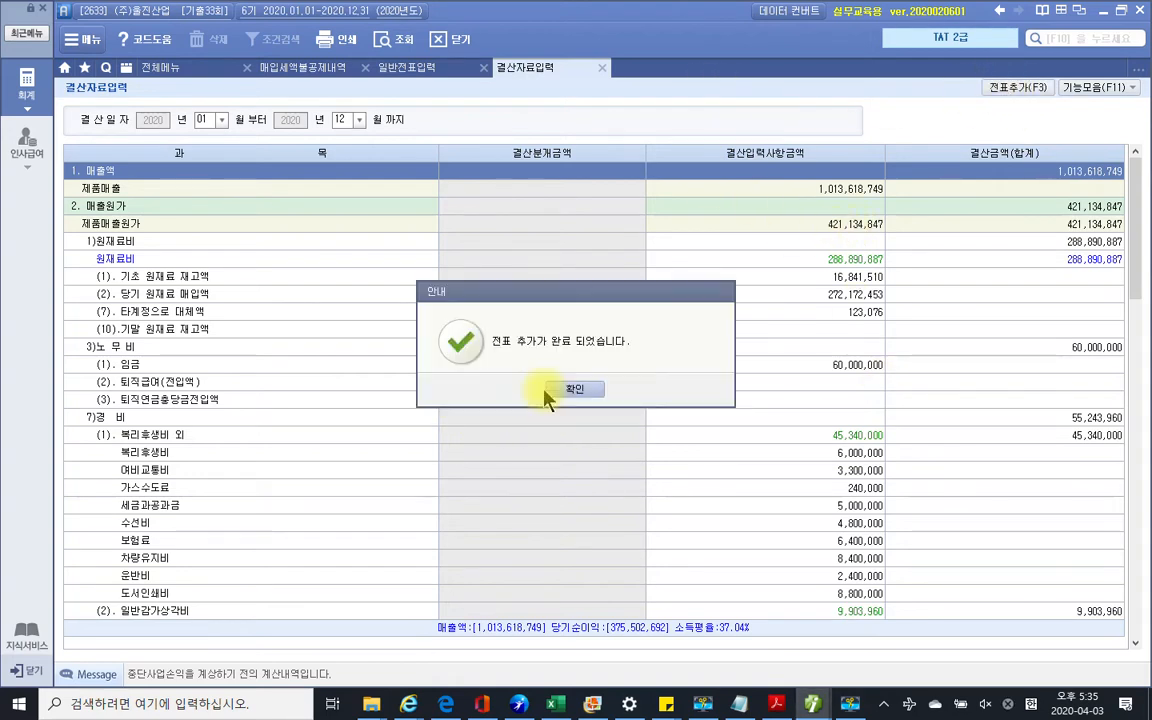
click(574, 390)
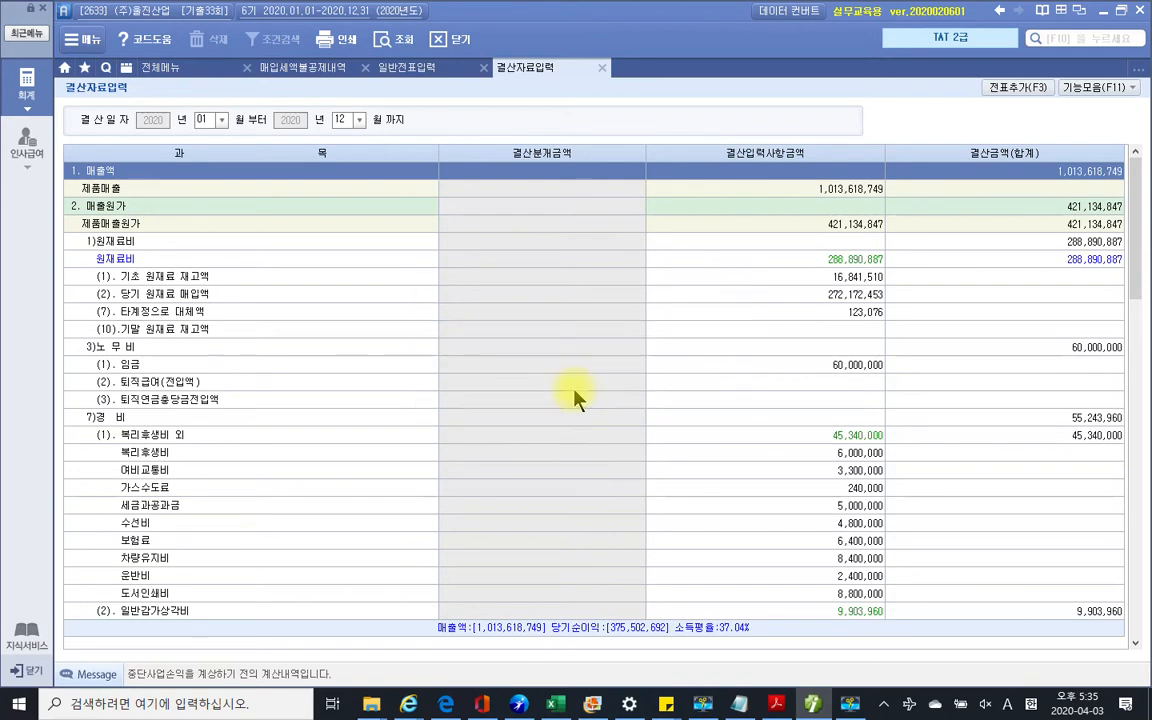
click(410, 70)
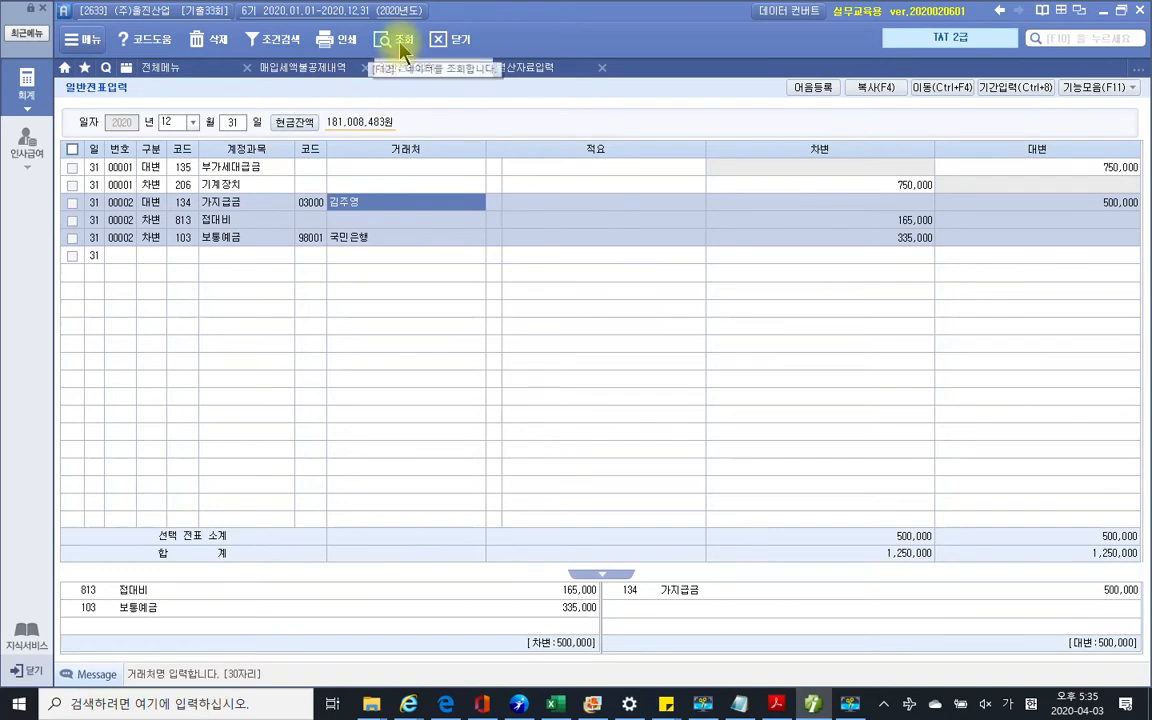
Reload the December 31 journal and review closing vouchers 00002 through 00011
click(398, 39)
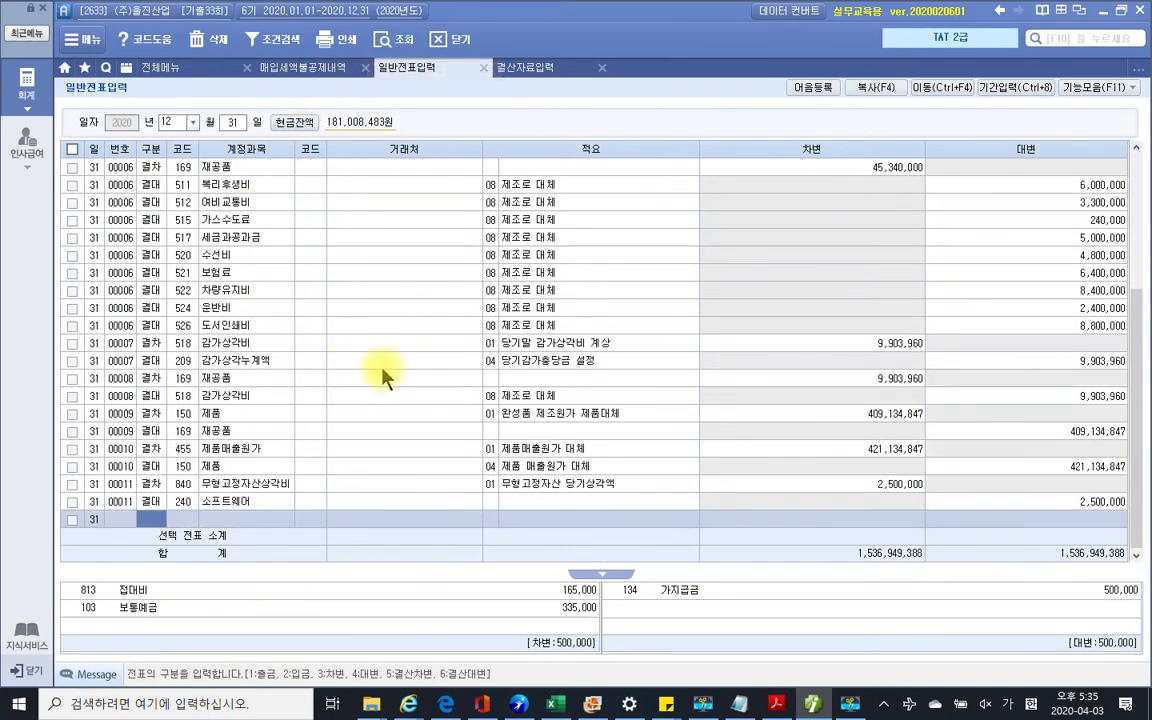
scroll(310, 420, up, 4)
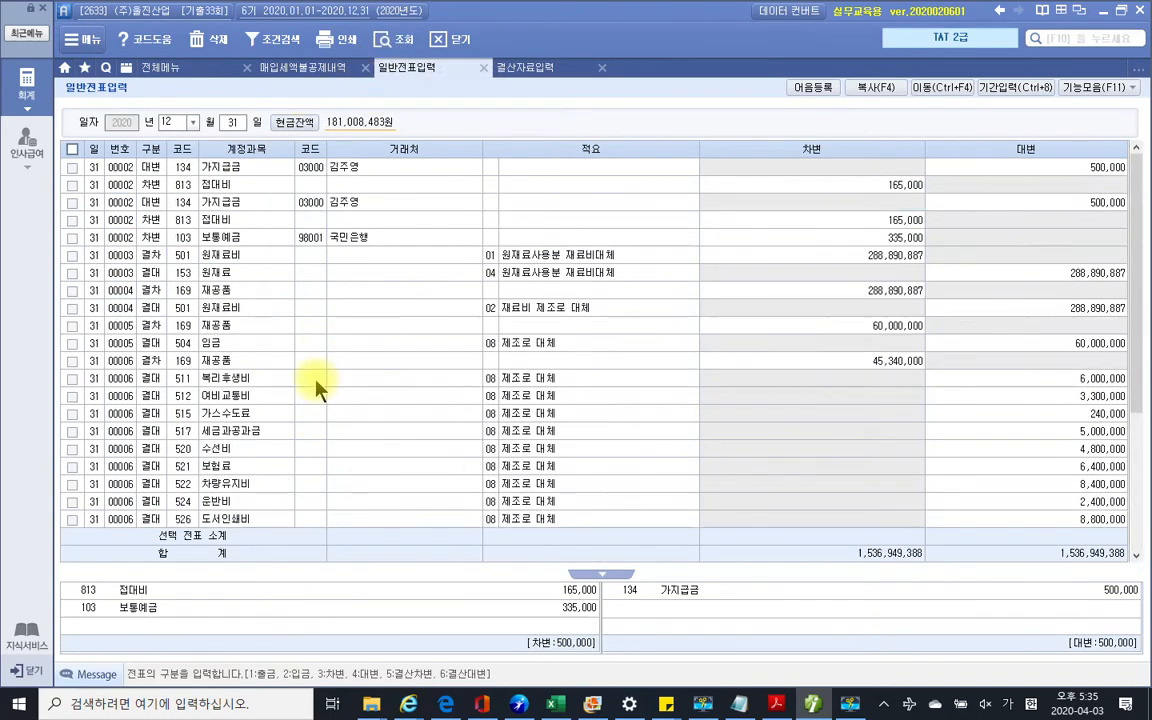
click(207, 245)
click(212, 255)
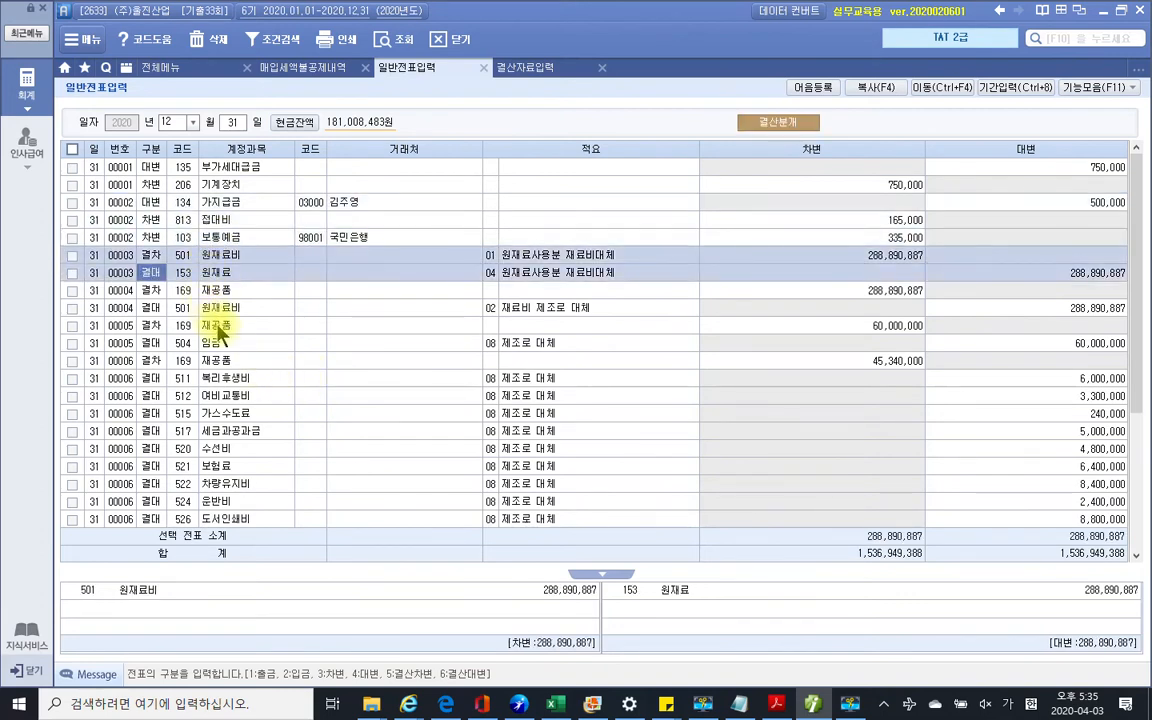
click(217, 313)
click(205, 343)
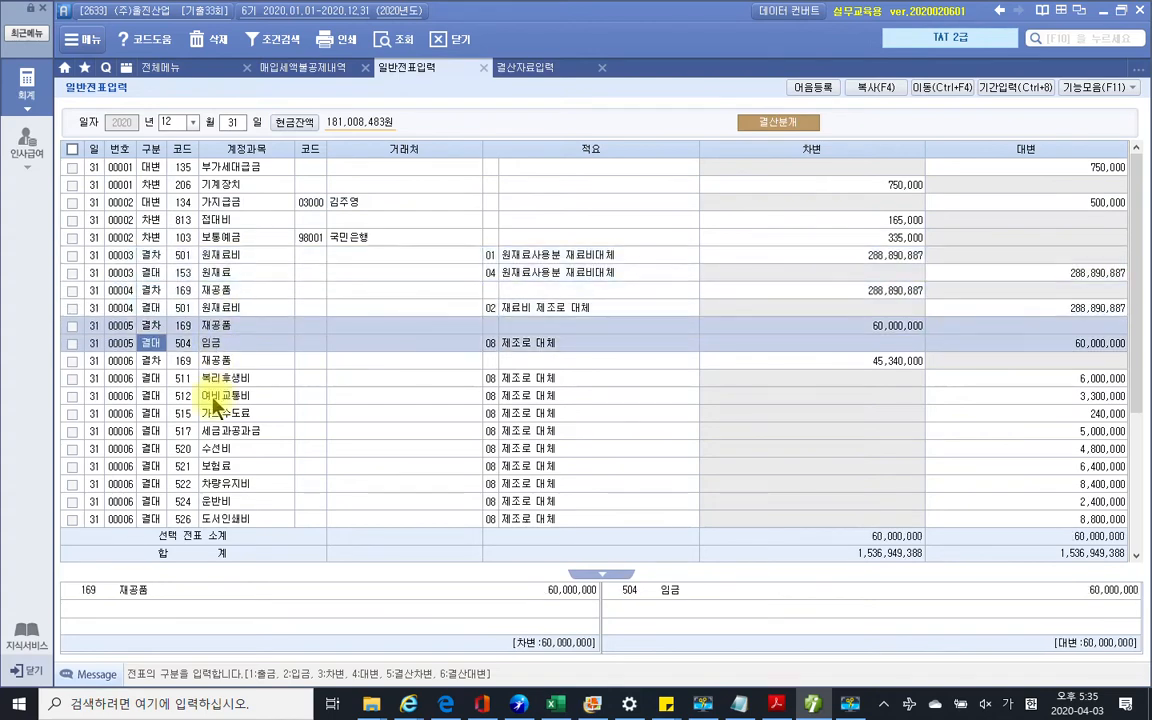
click(205, 395)
scroll(243, 440, down, 4)
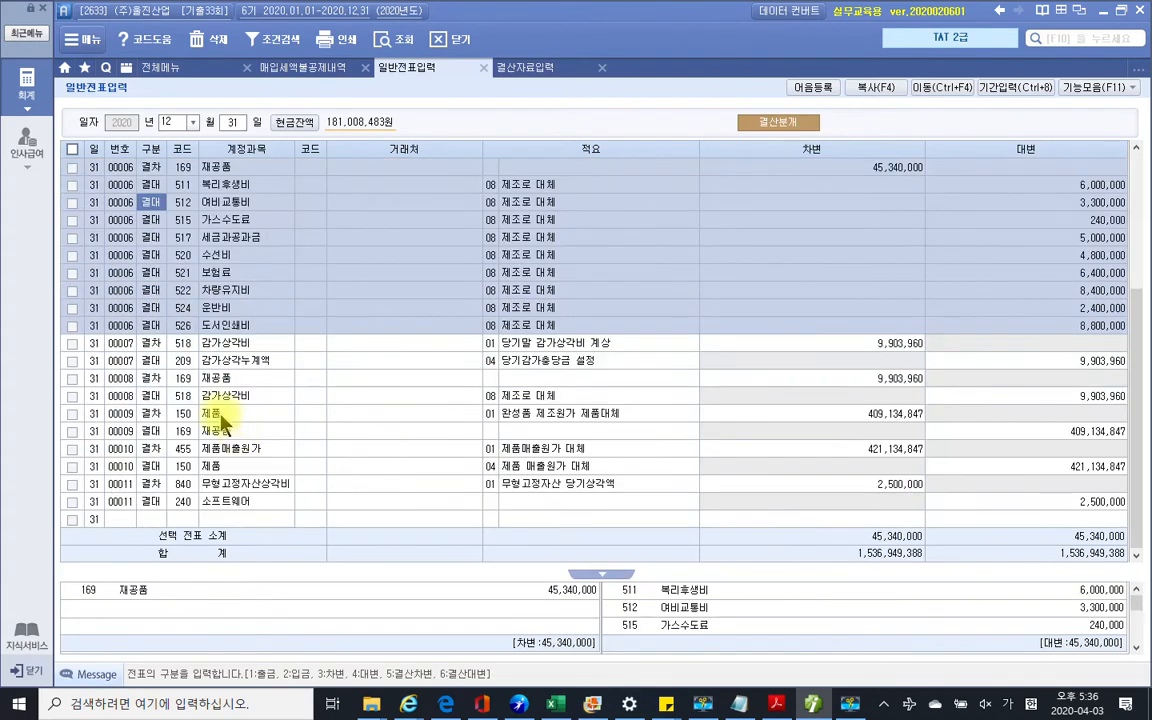
click(222, 418)
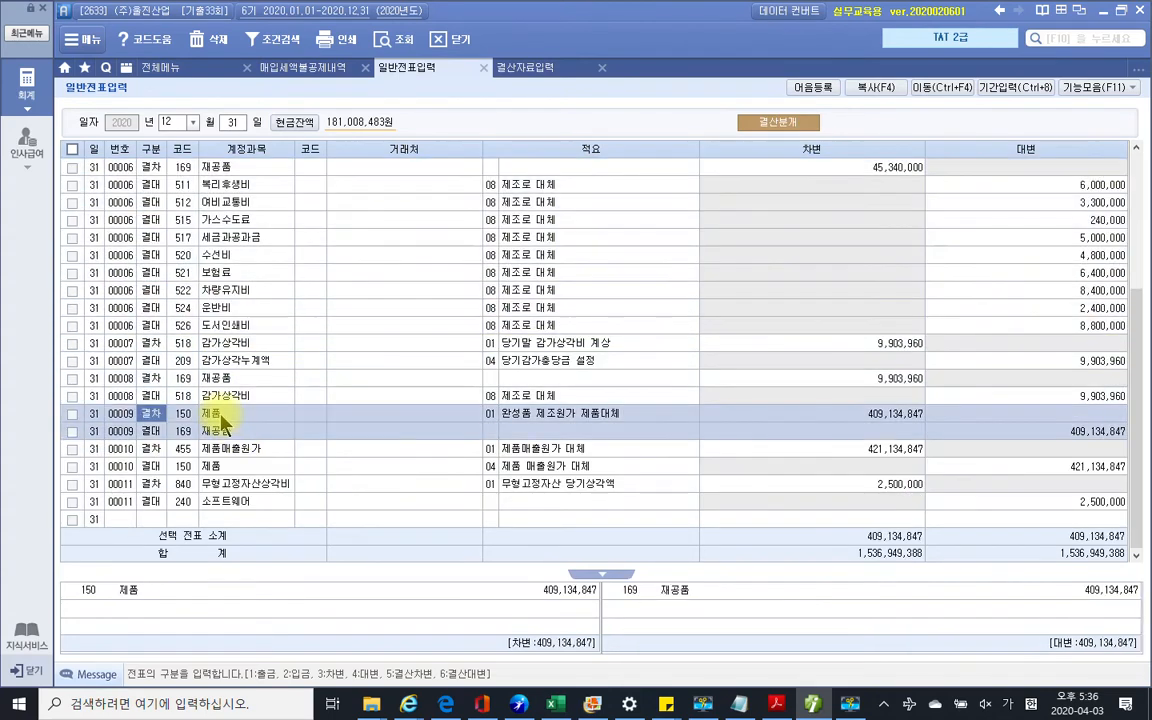
click(215, 484)
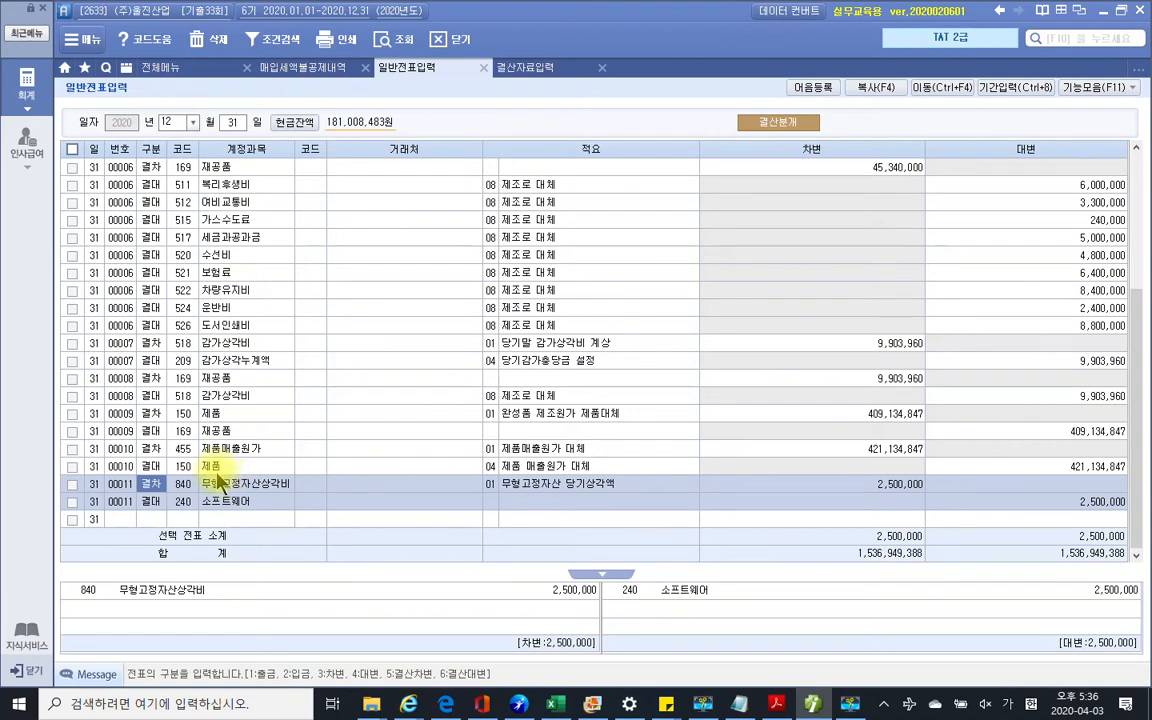
Re-examine vouchers 00006–00008 depreciation entries (account 518) and 00011's 2,500,000 amortisation
scroll(220, 497, up, 4)
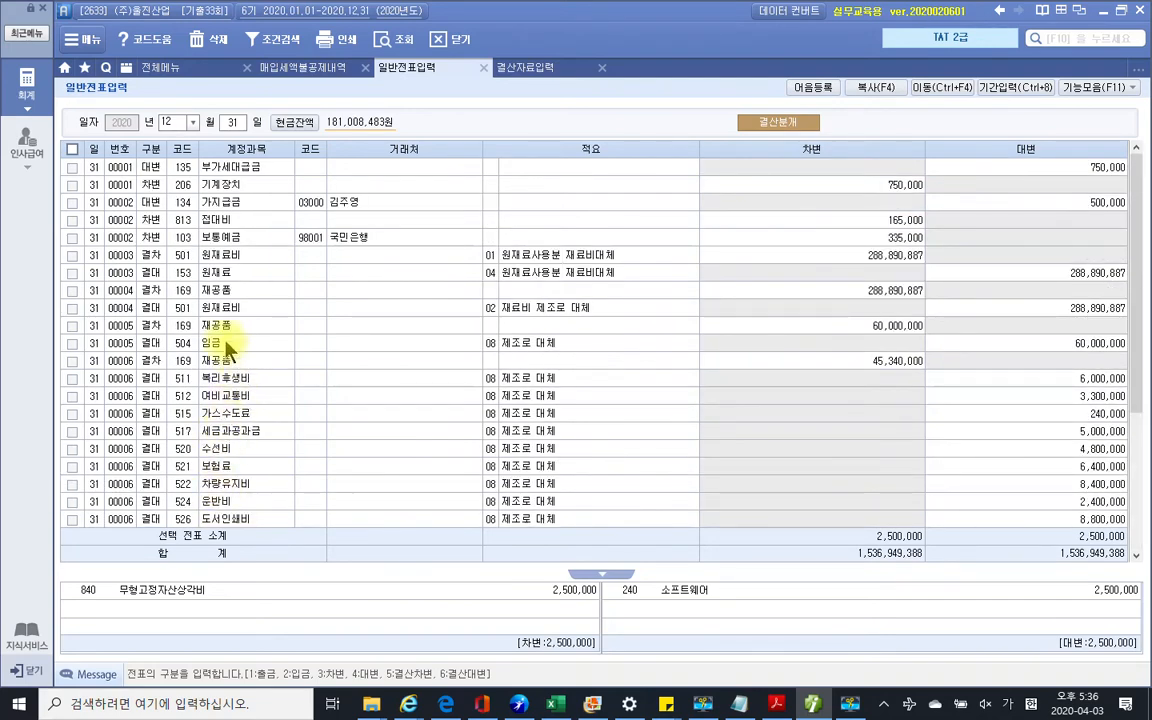
click(238, 486)
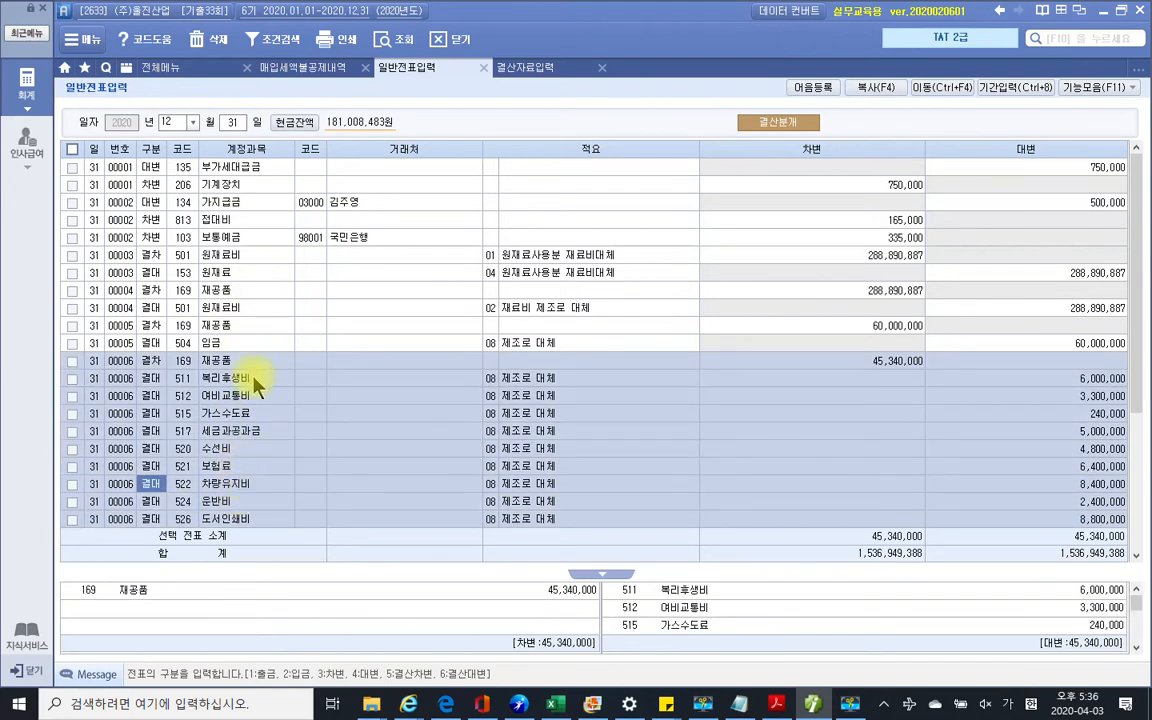
scroll(258, 385, down, 3)
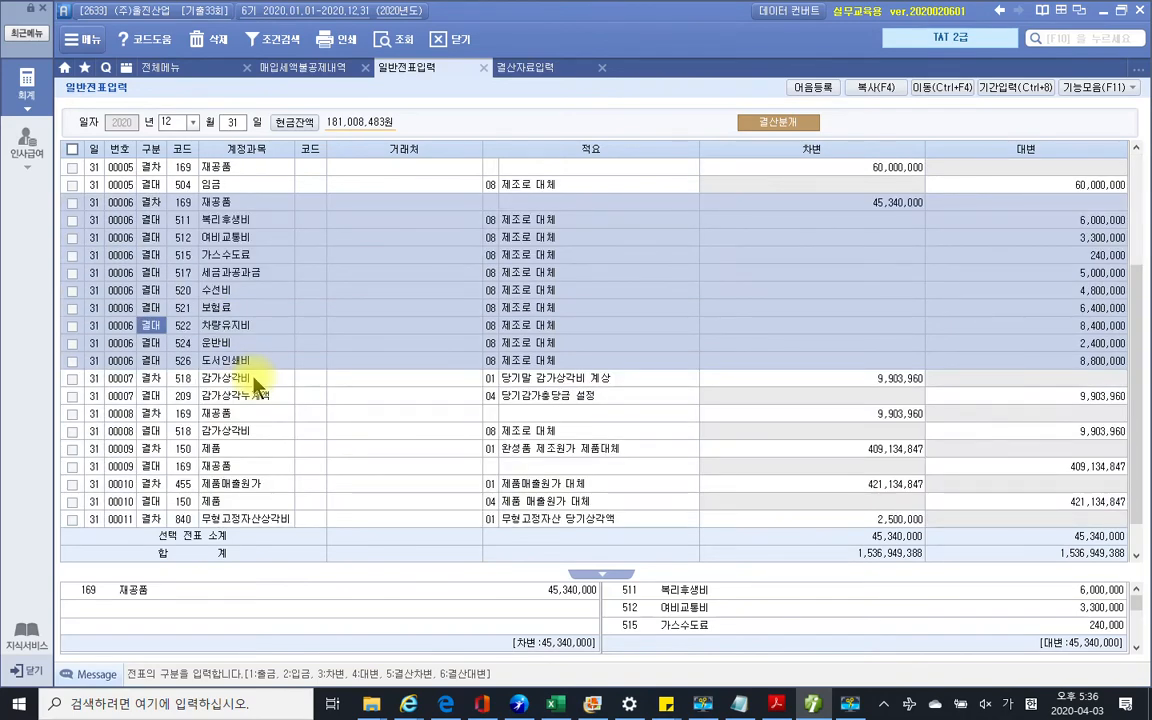
click(257, 383)
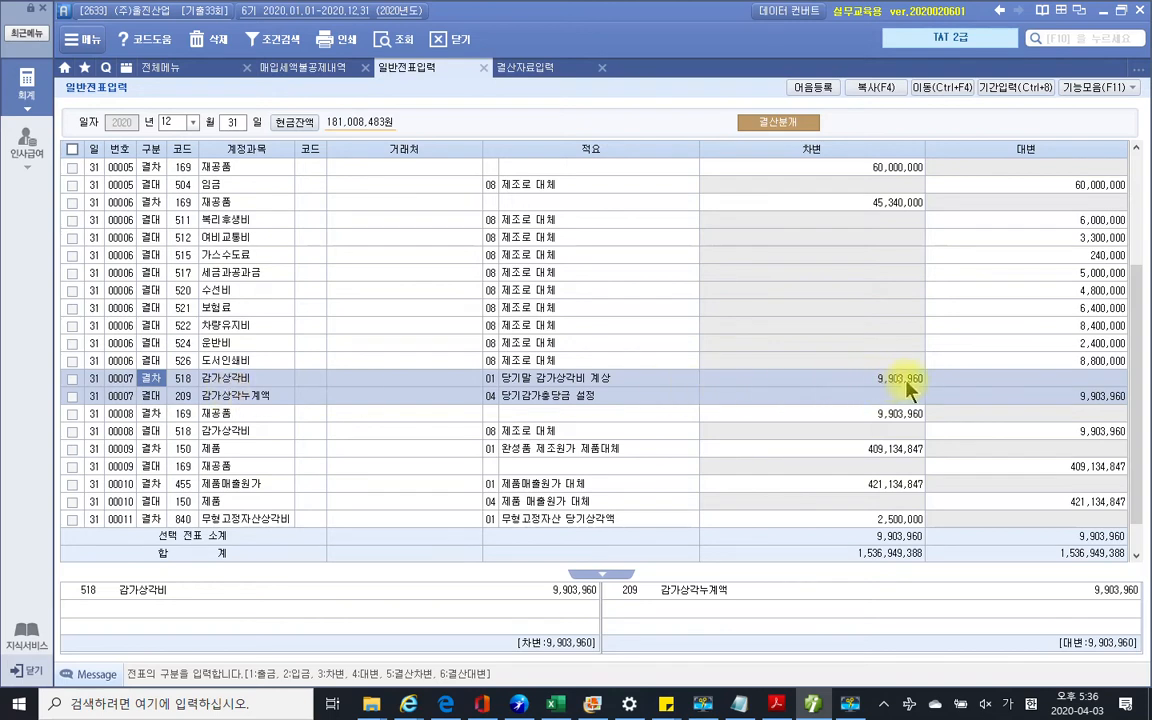
click(175, 380)
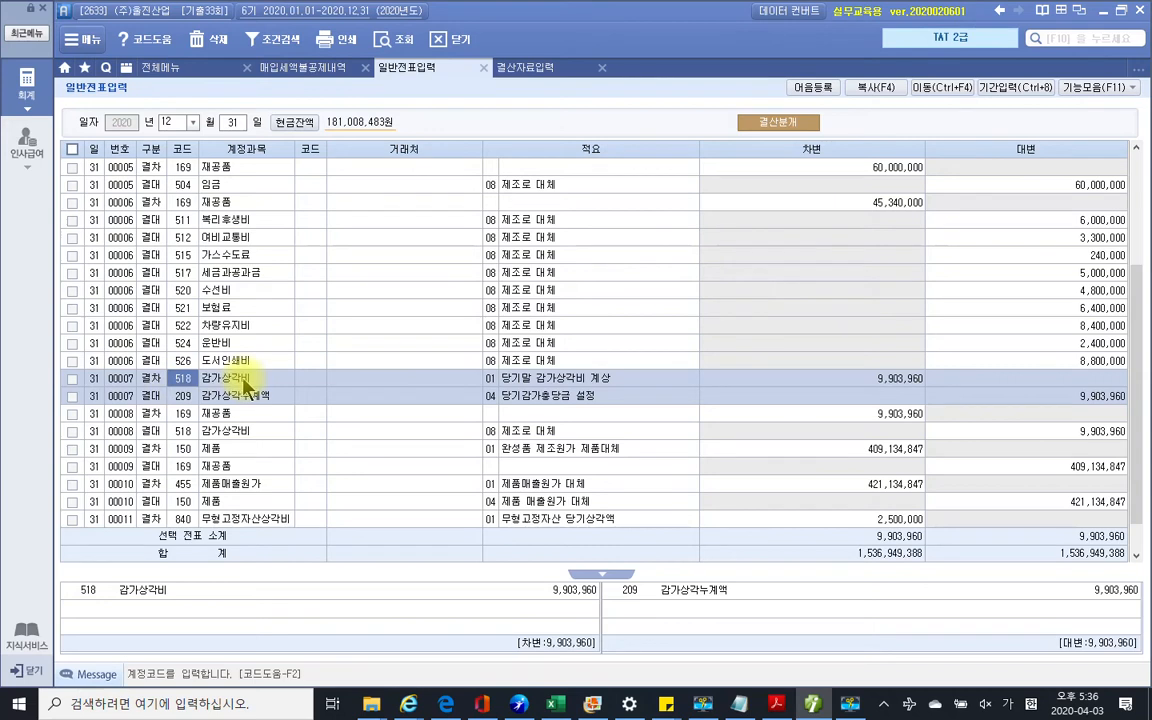
click(153, 381)
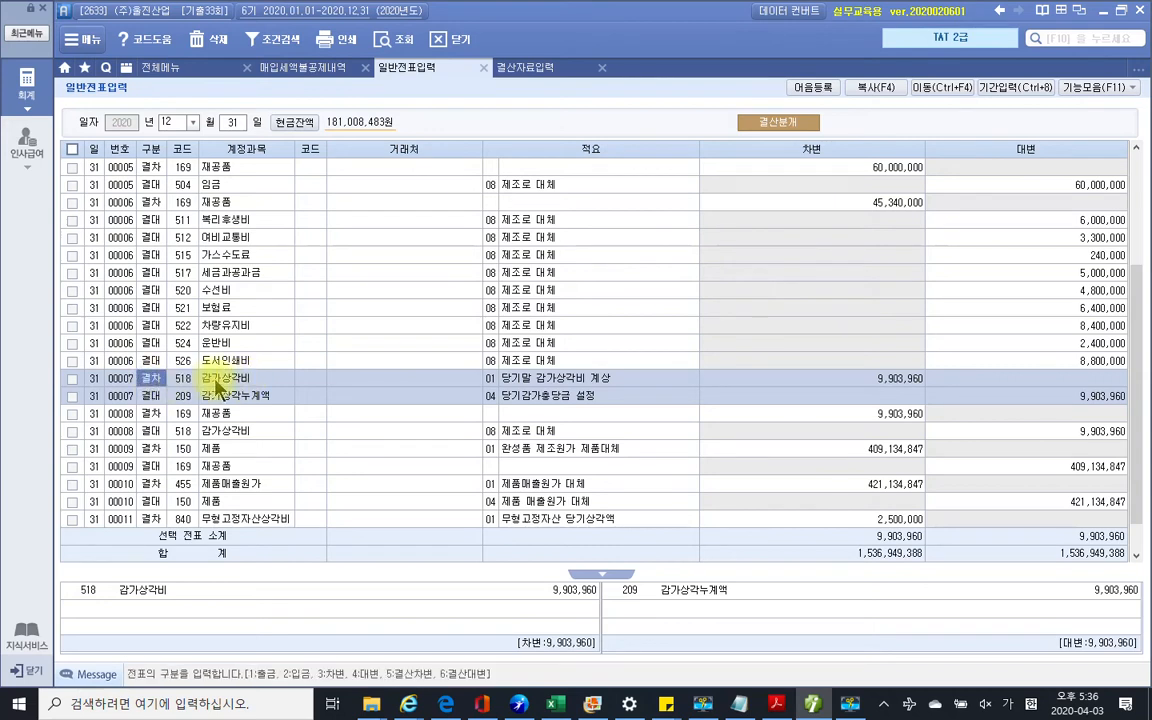
click(221, 413)
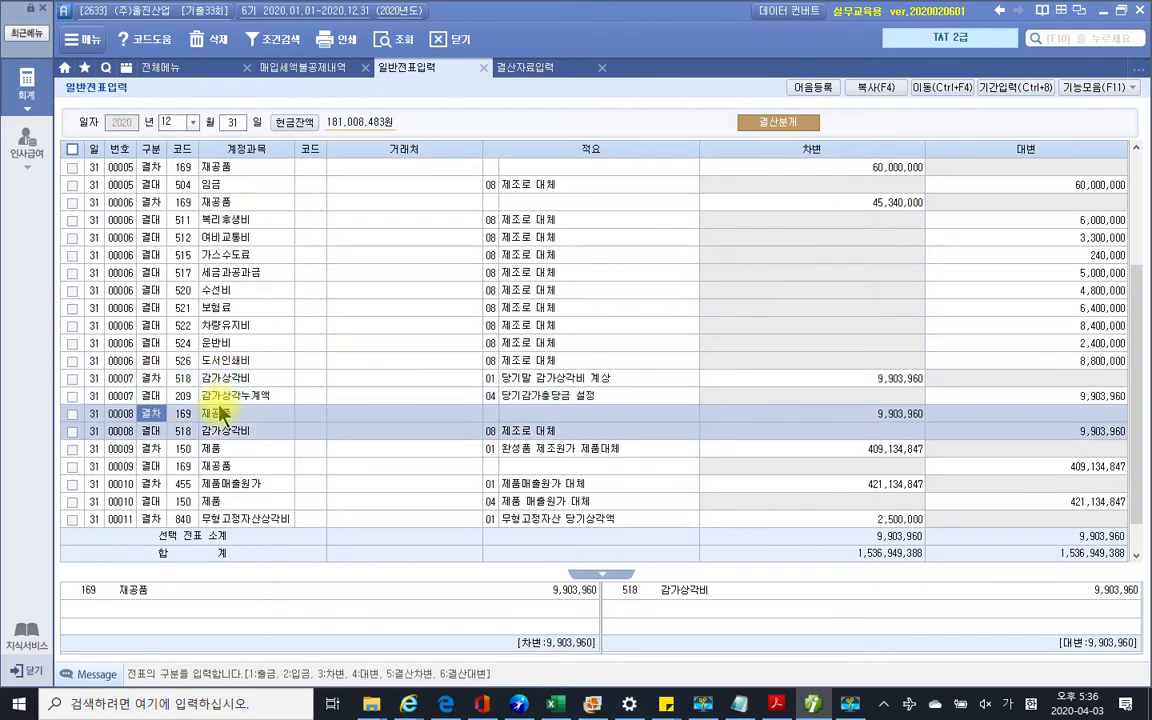
click(221, 395)
click(220, 411)
click(220, 382)
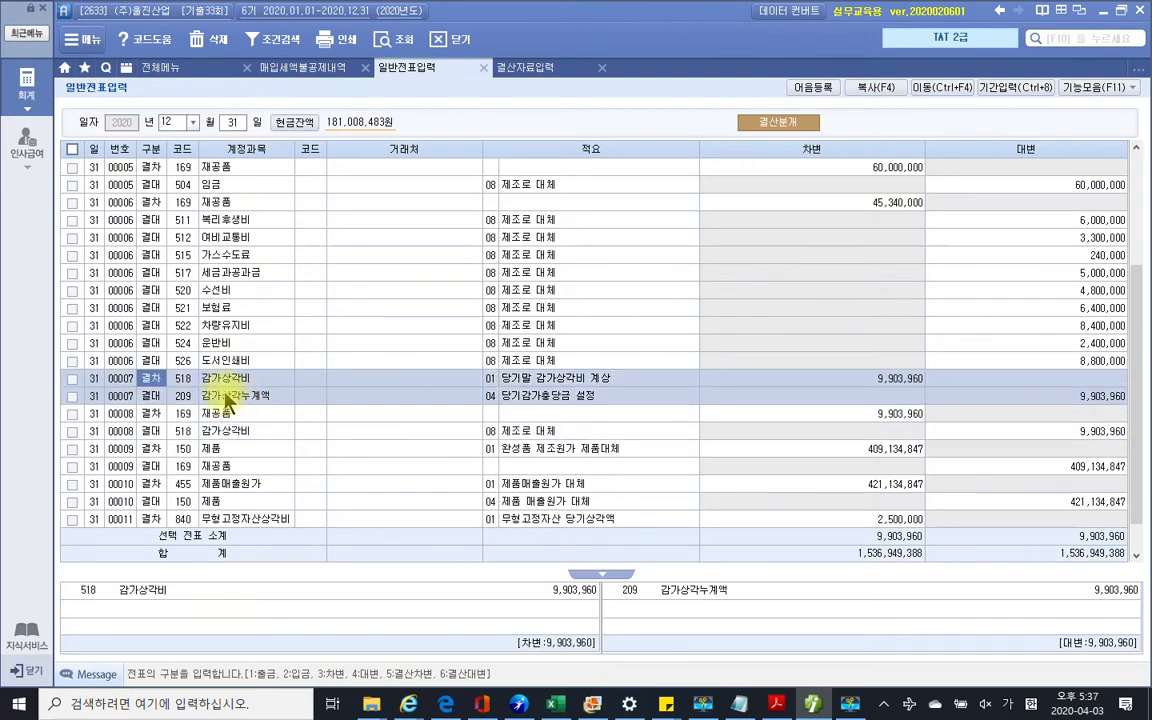
scroll(266, 402, down, 1)
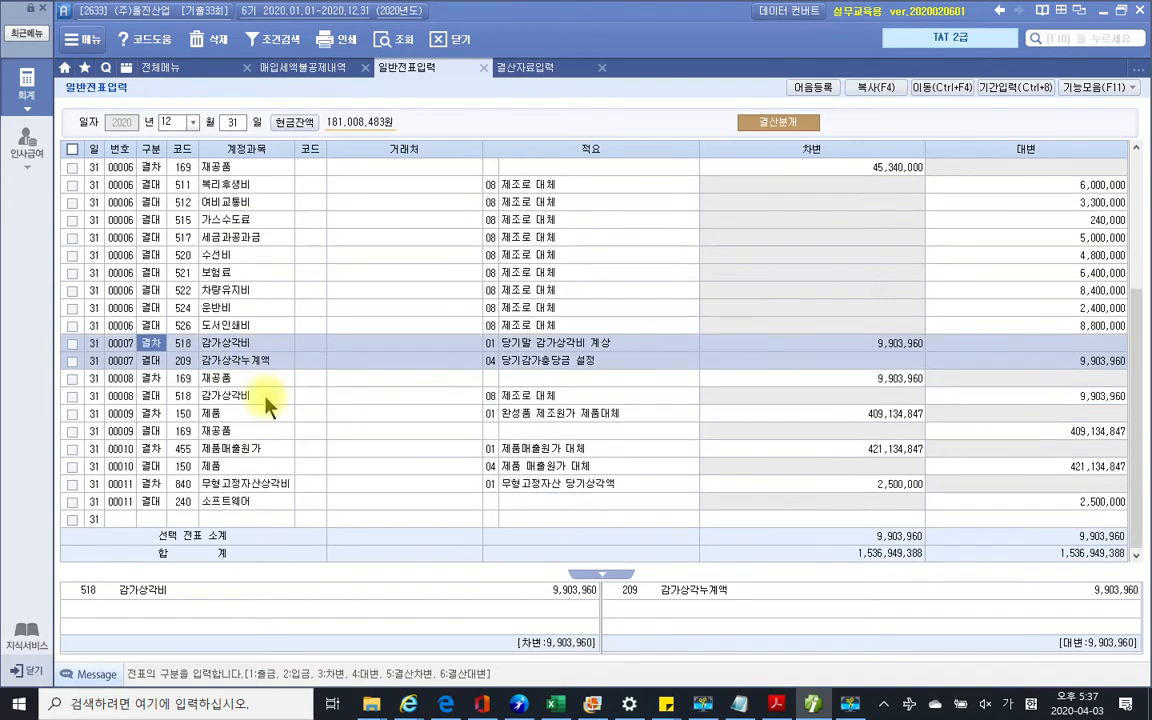
click(229, 487)
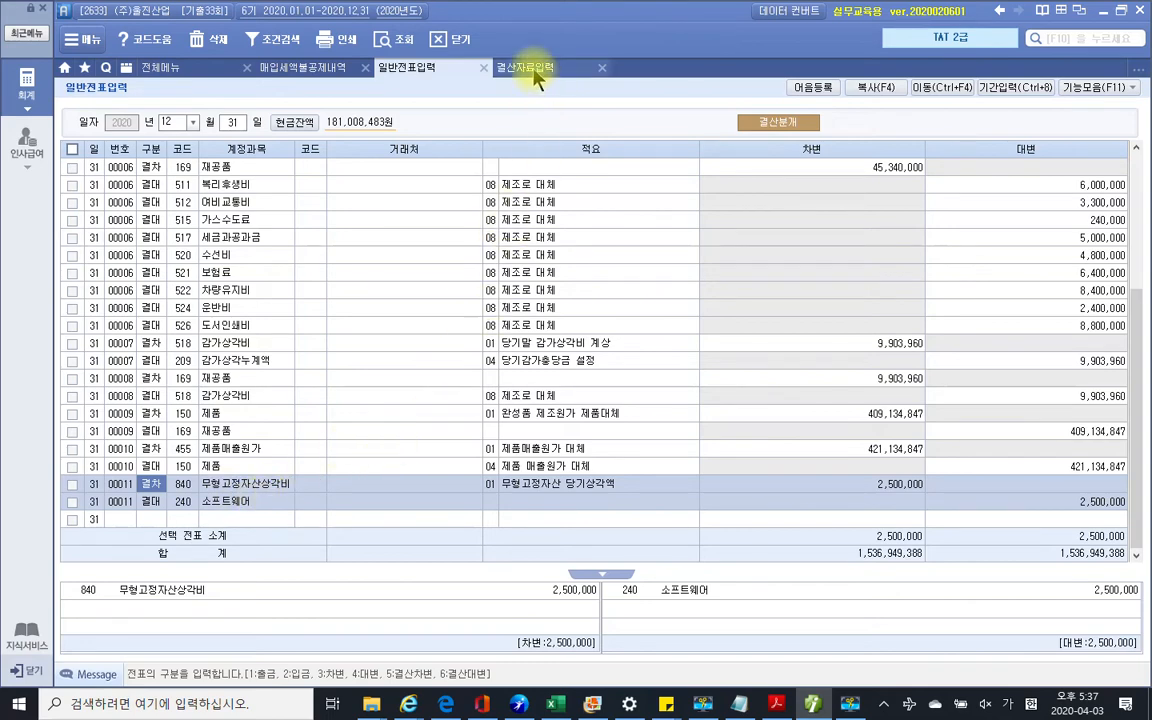
Close 일반전표입력, 결산자료입력 and 매입세액불공제내역, then minimize Smart A
click(776, 704)
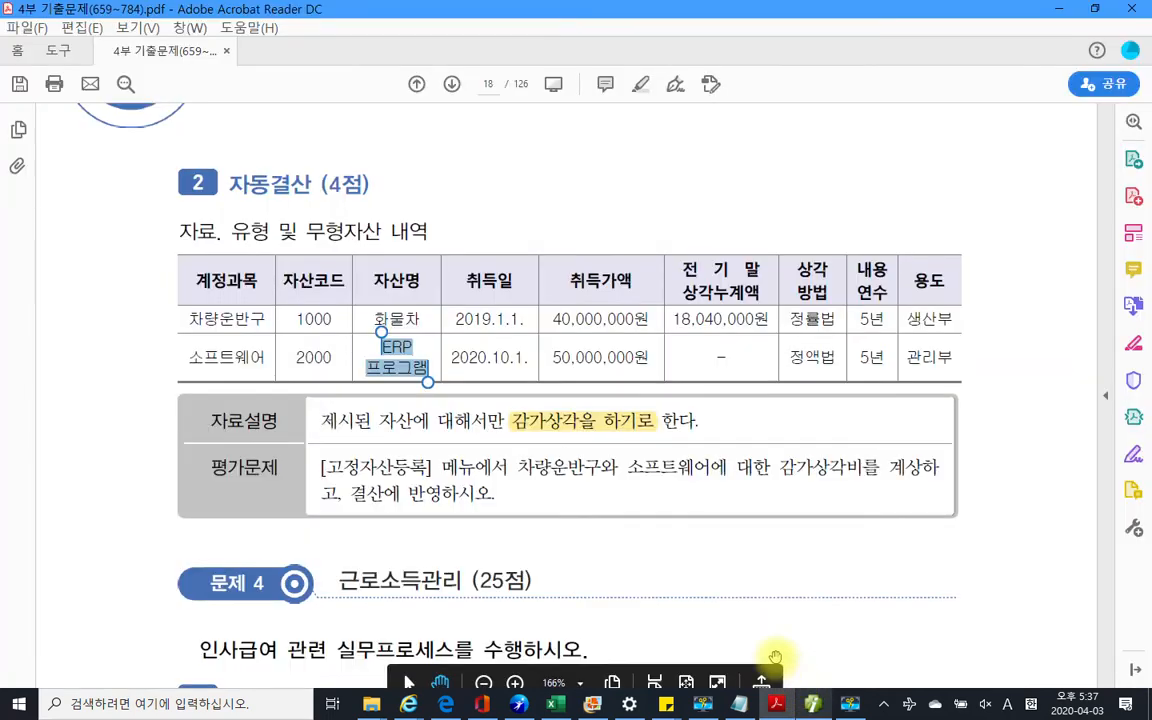
click(607, 335)
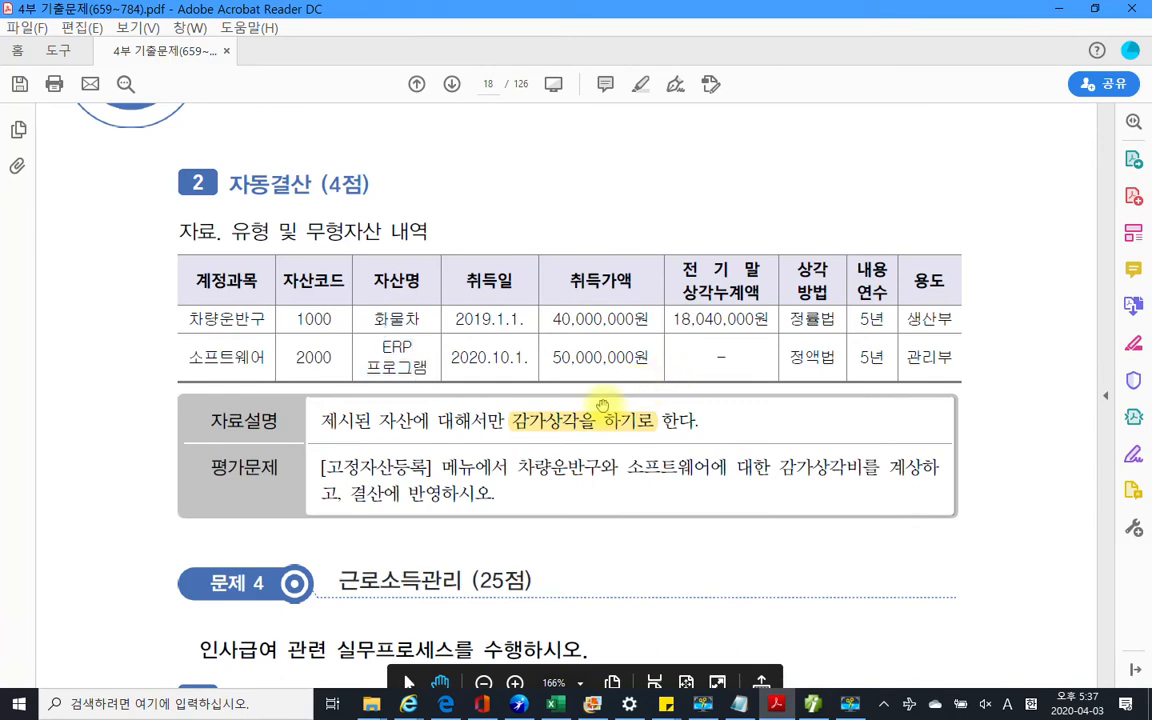
click(813, 704)
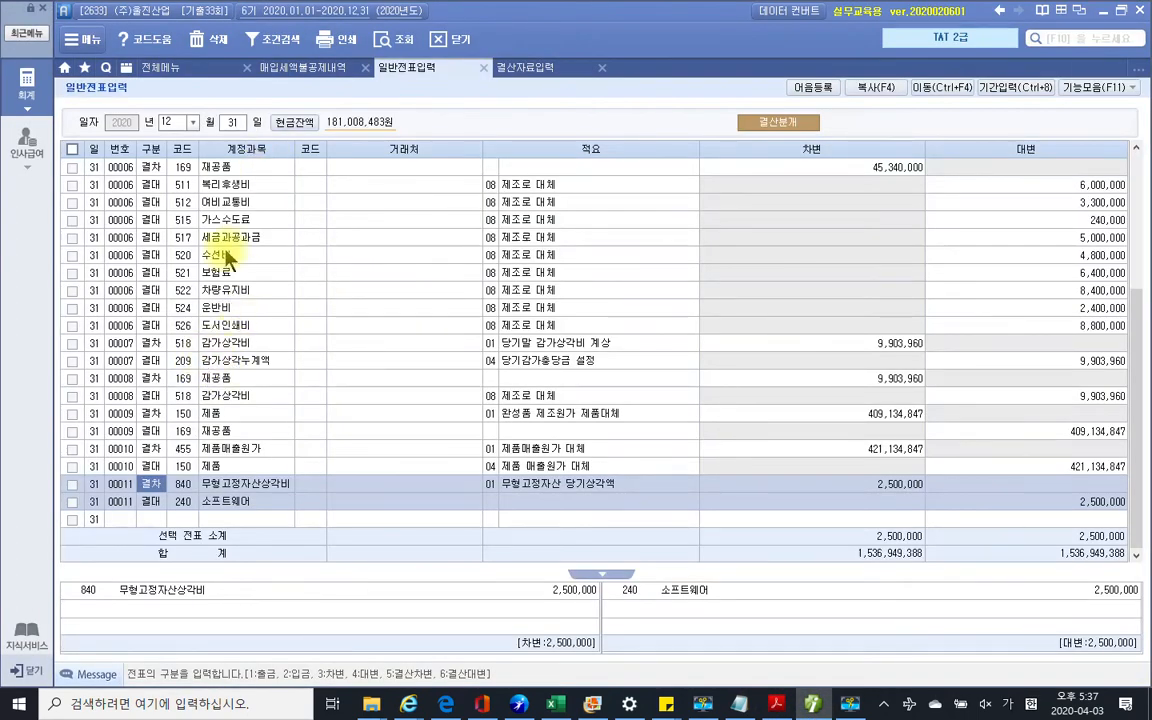
click(228, 258)
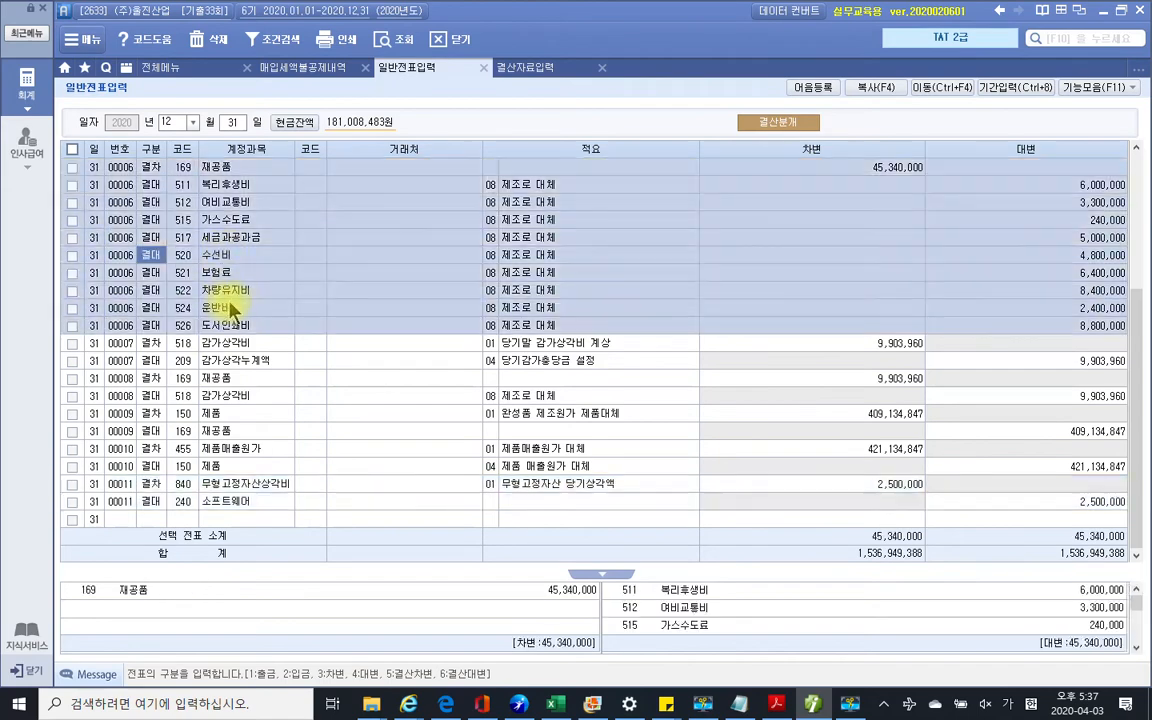
click(482, 69)
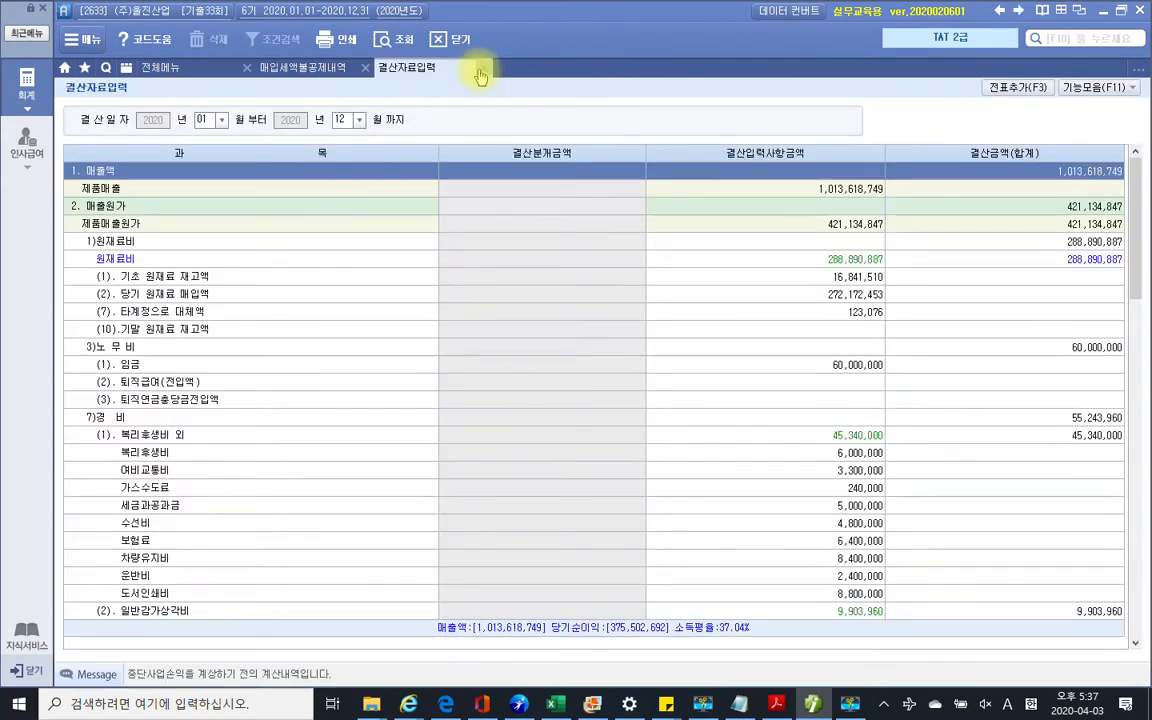
click(483, 69)
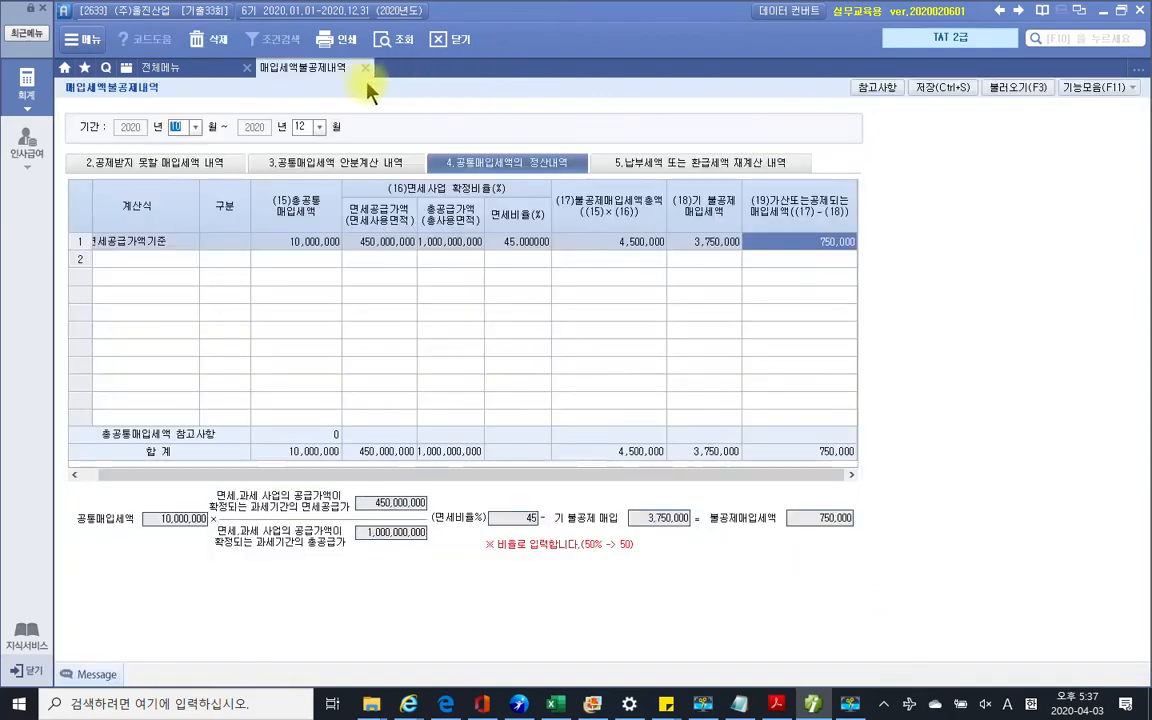
click(366, 70)
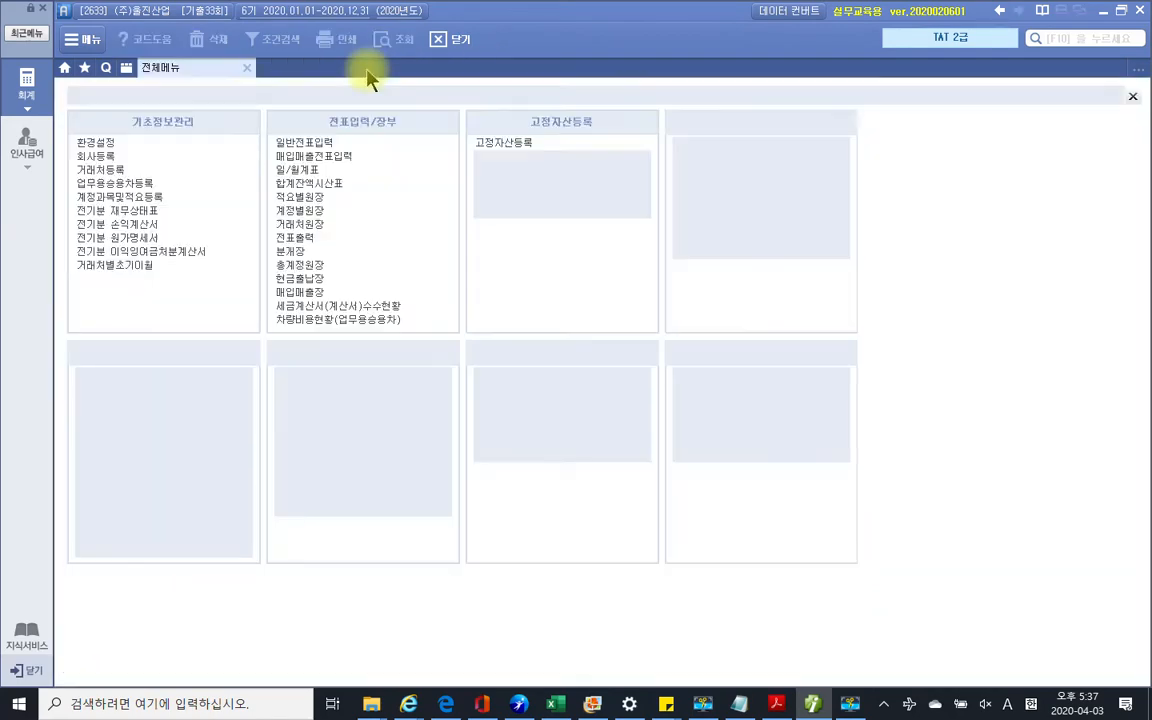
click(811, 706)
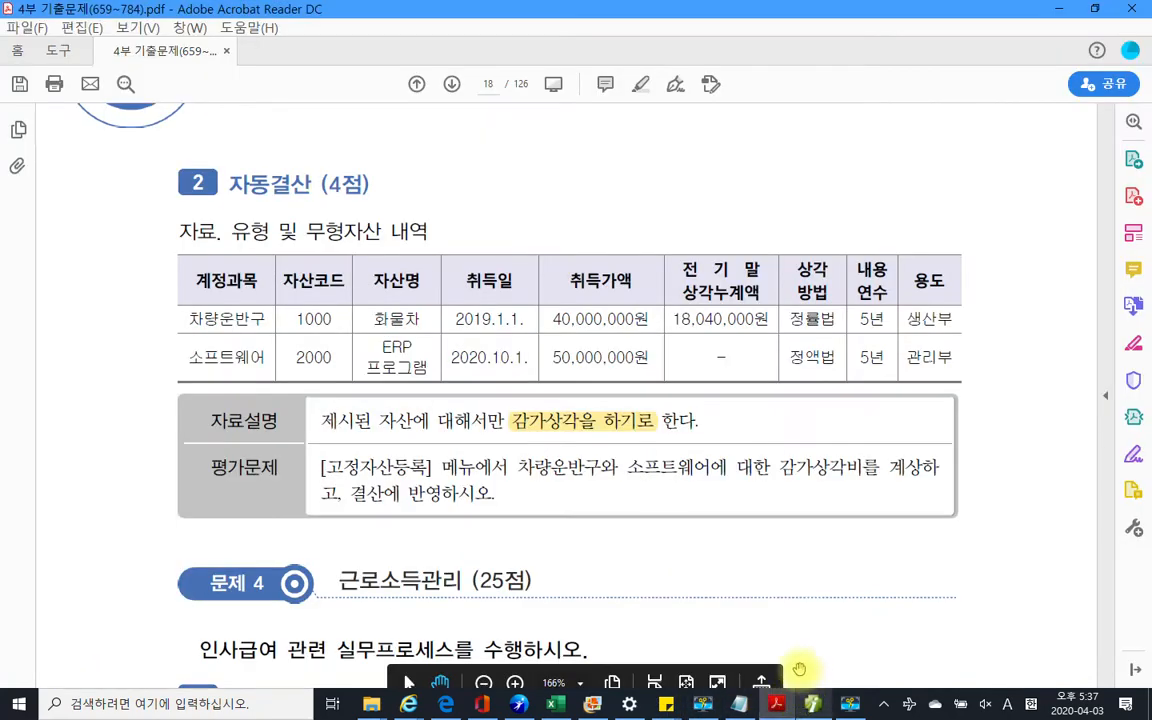
Scroll past page 18's 문제 4 table to page 19's 자료 2 입양관계증명서
scroll(600, 530, down, 2)
scroll(541, 551, down, 5)
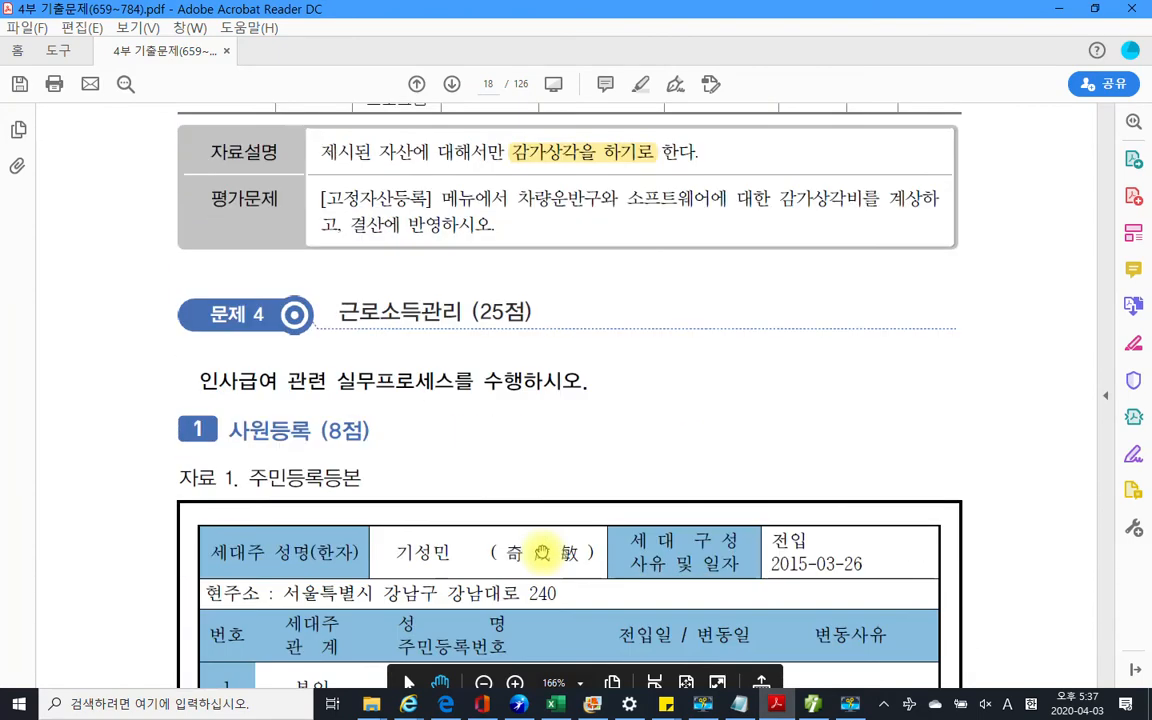
scroll(541, 551, down, 1)
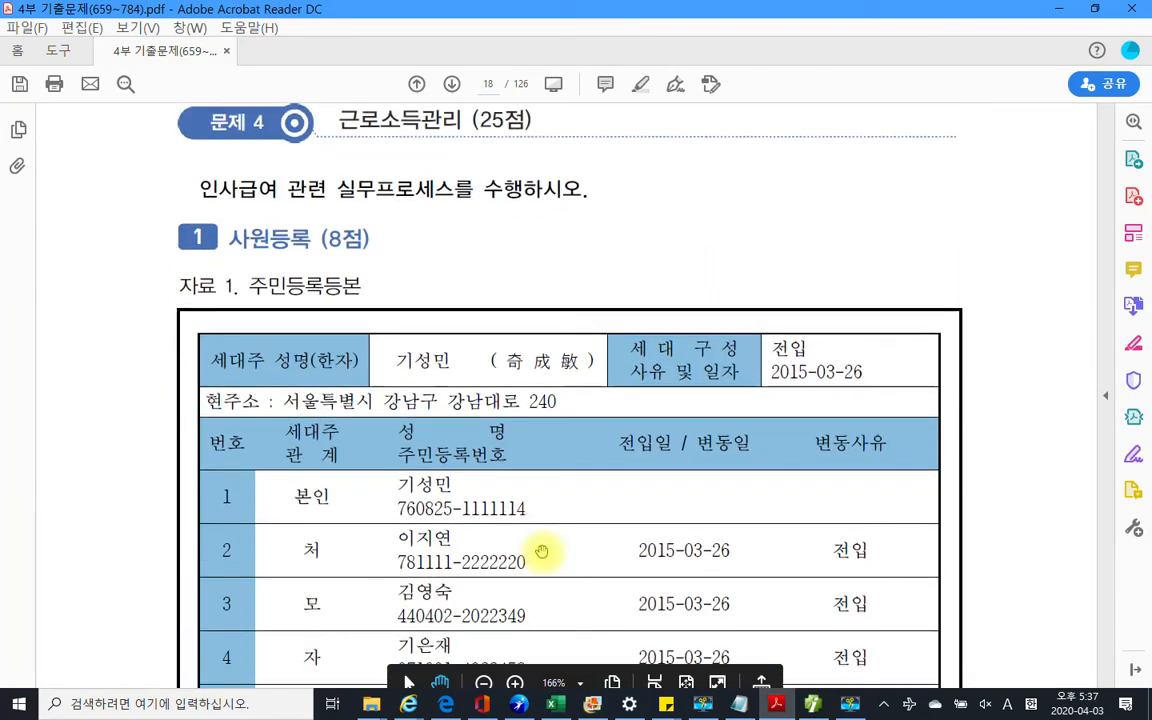
scroll(540, 520, up, 2)
scroll(568, 281, up, 10)
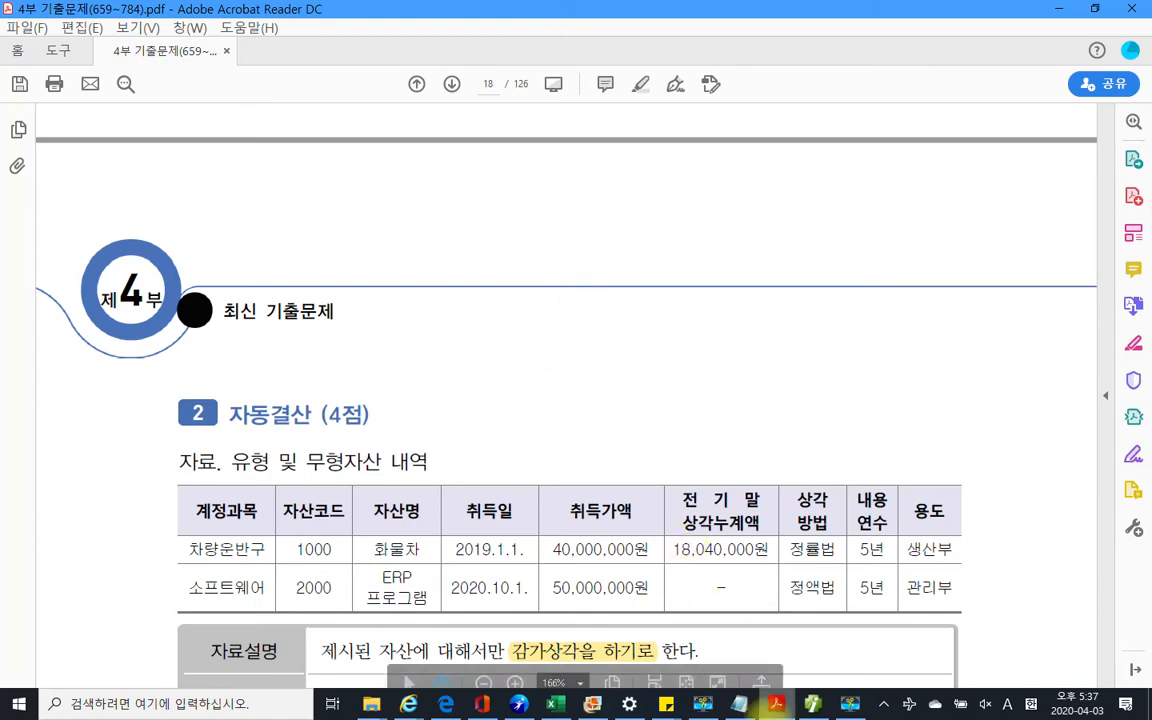
click(812, 704)
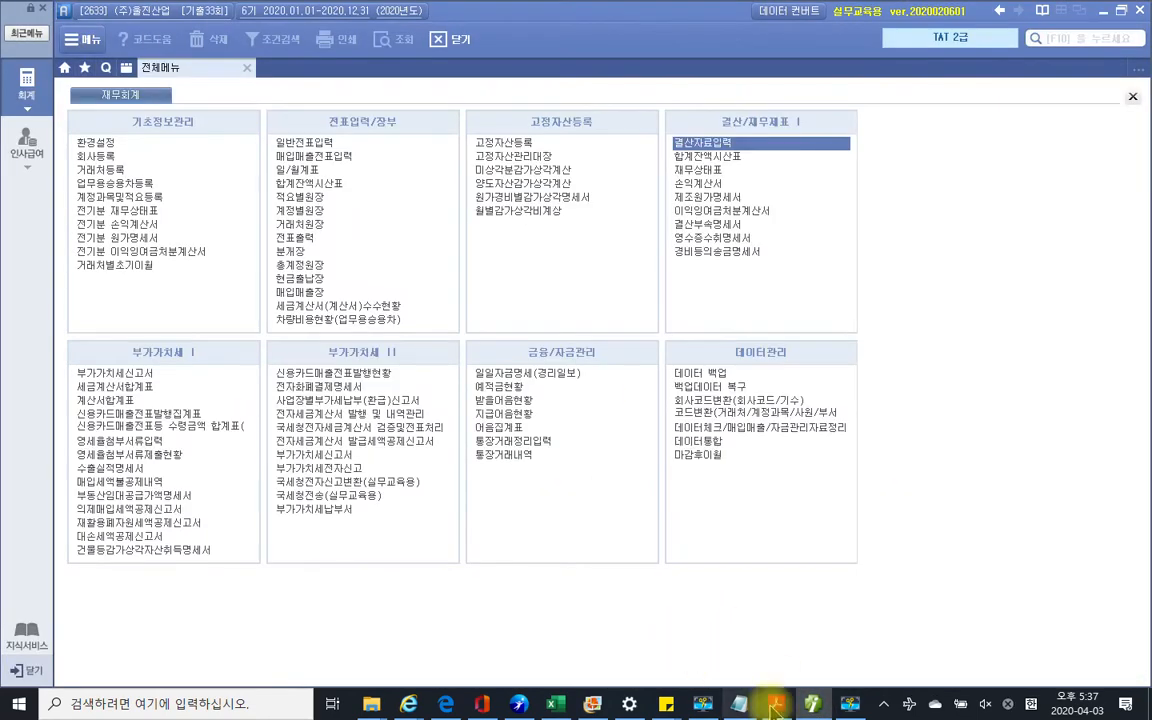
click(776, 704)
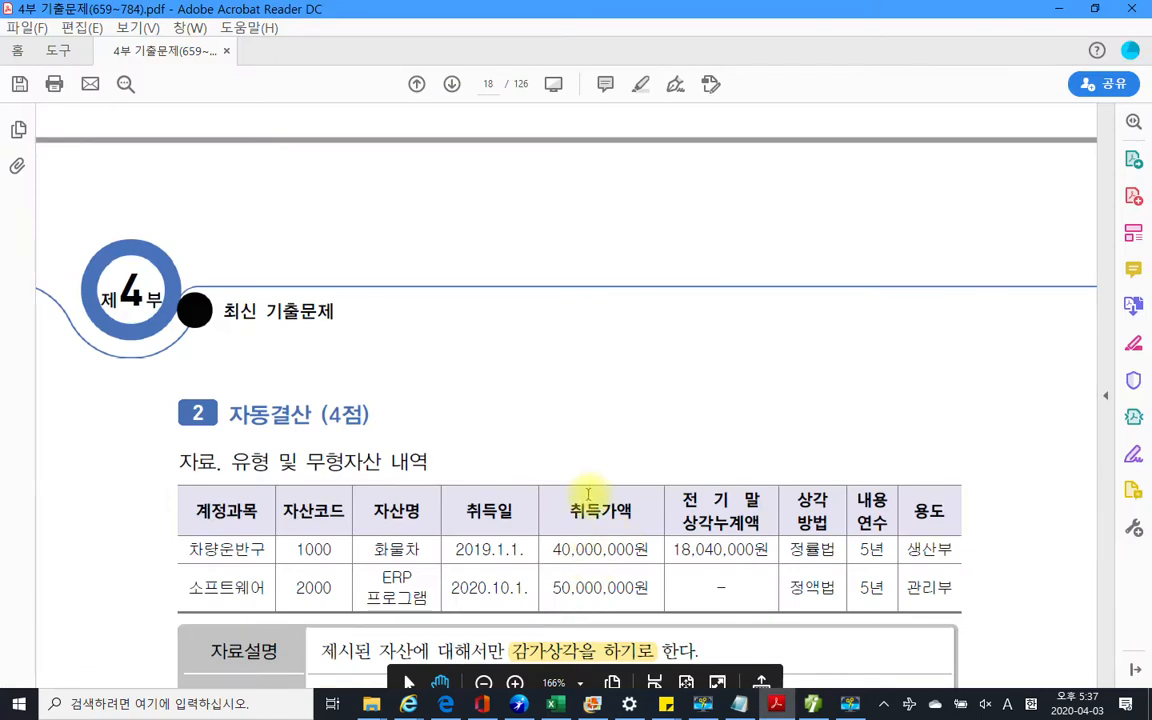
scroll(586, 495, down, 5)
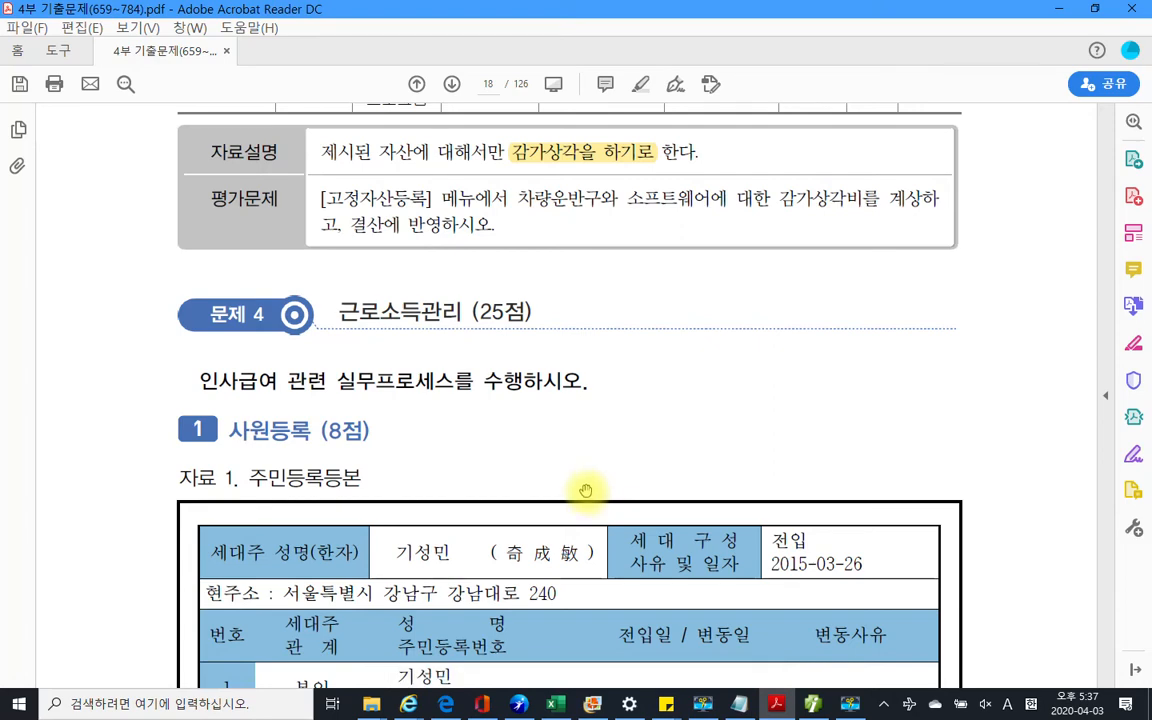
scroll(586, 490, down, 3)
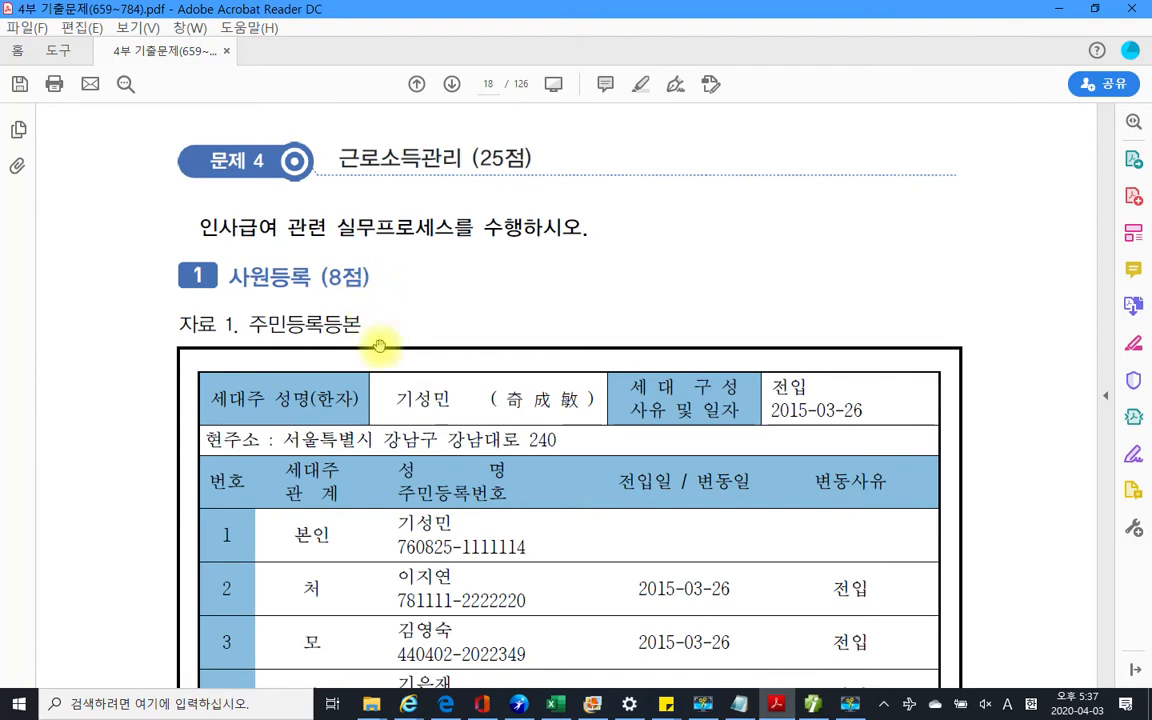
scroll(380, 346, down, 3)
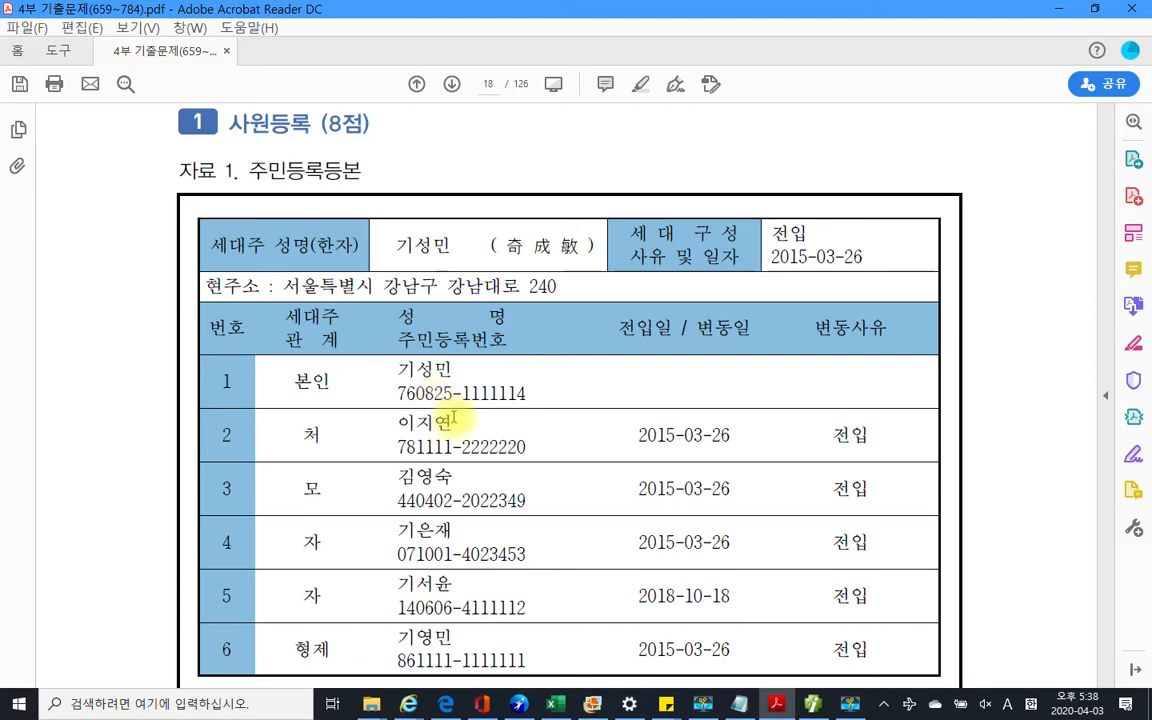
scroll(440, 416, down, 2)
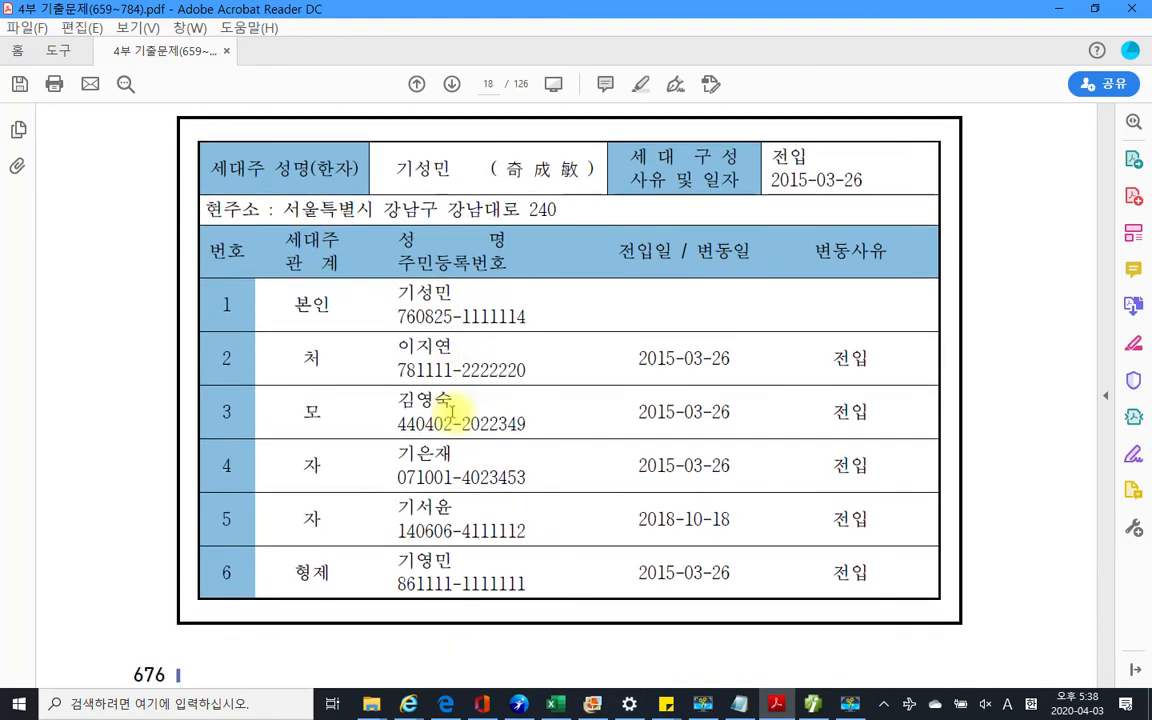
scroll(512, 473, down, 5)
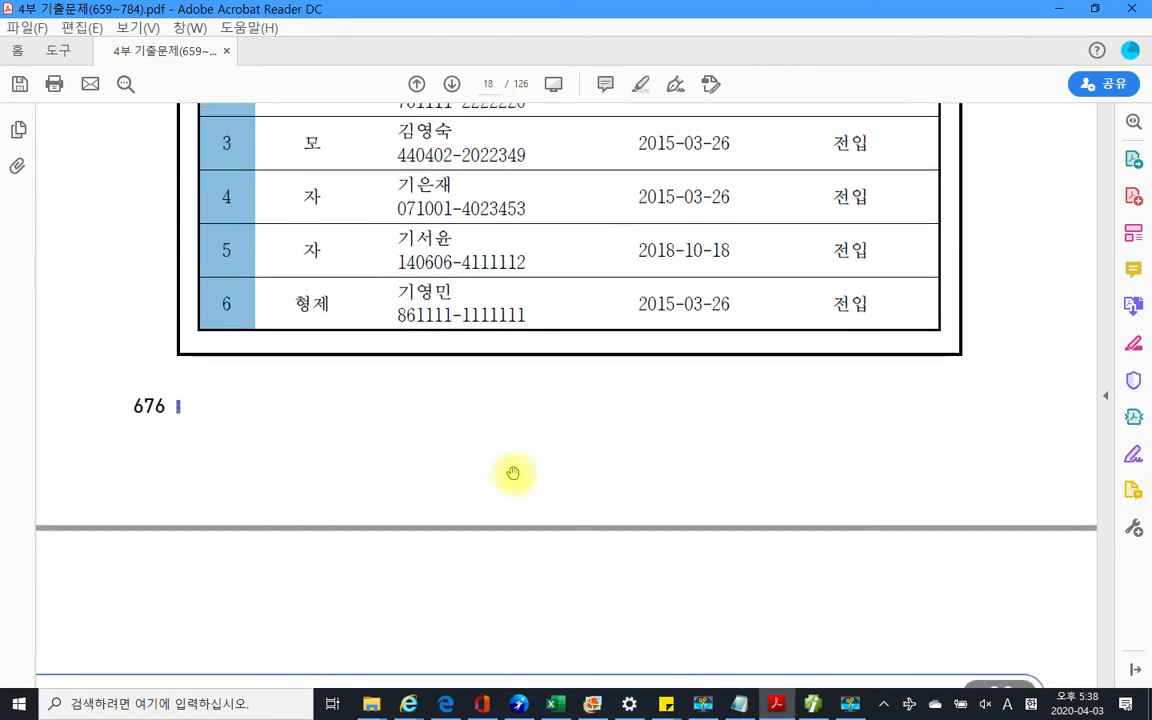
scroll(512, 473, down, 5)
scroll(512, 473, down, 15)
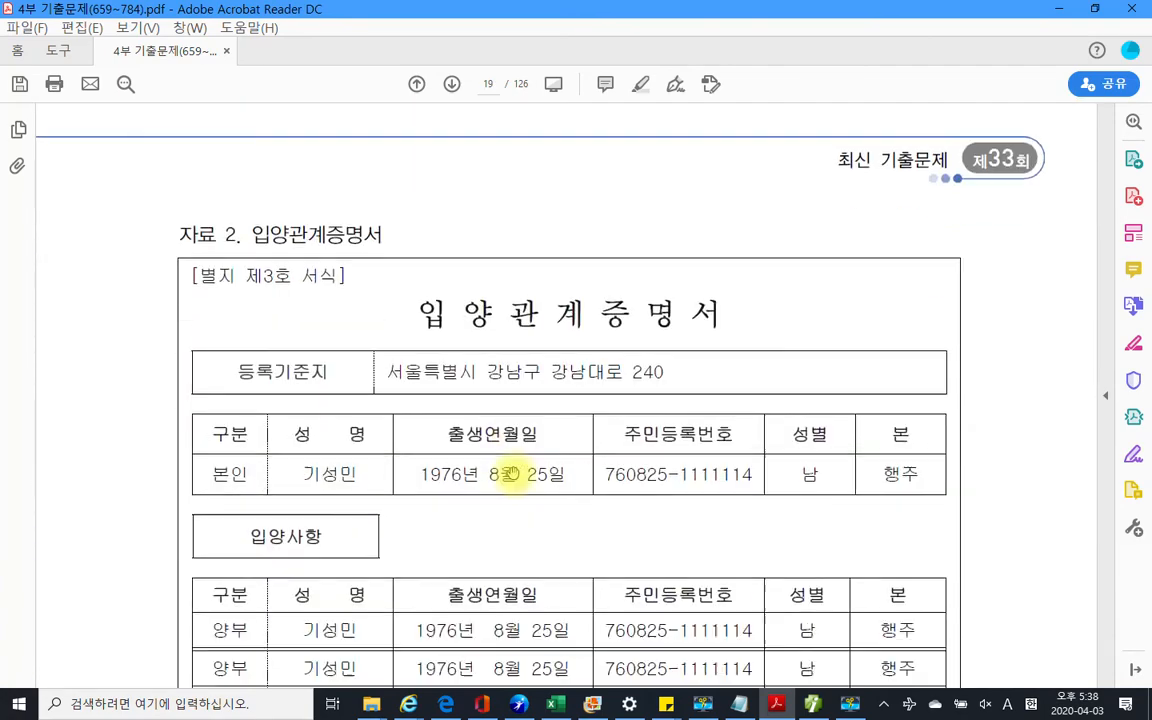
Highlight the adopted child's name in the certificate with 텍스트 강조
scroll(512, 473, down, 6)
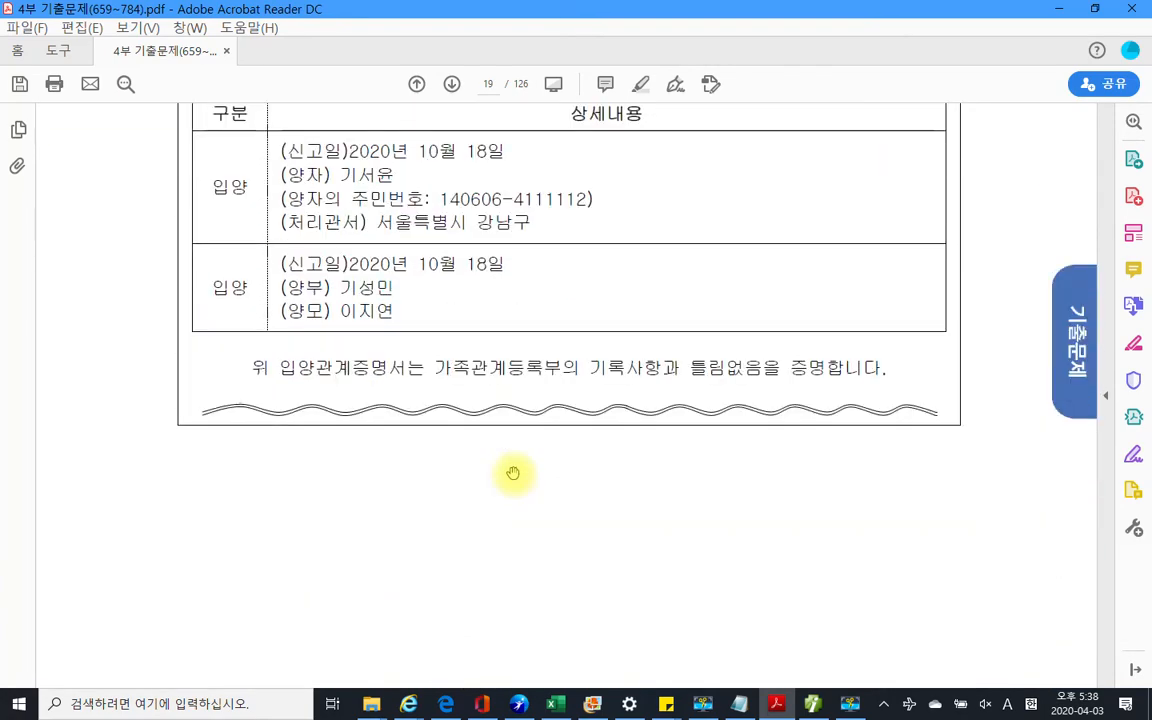
scroll(512, 473, up, 12)
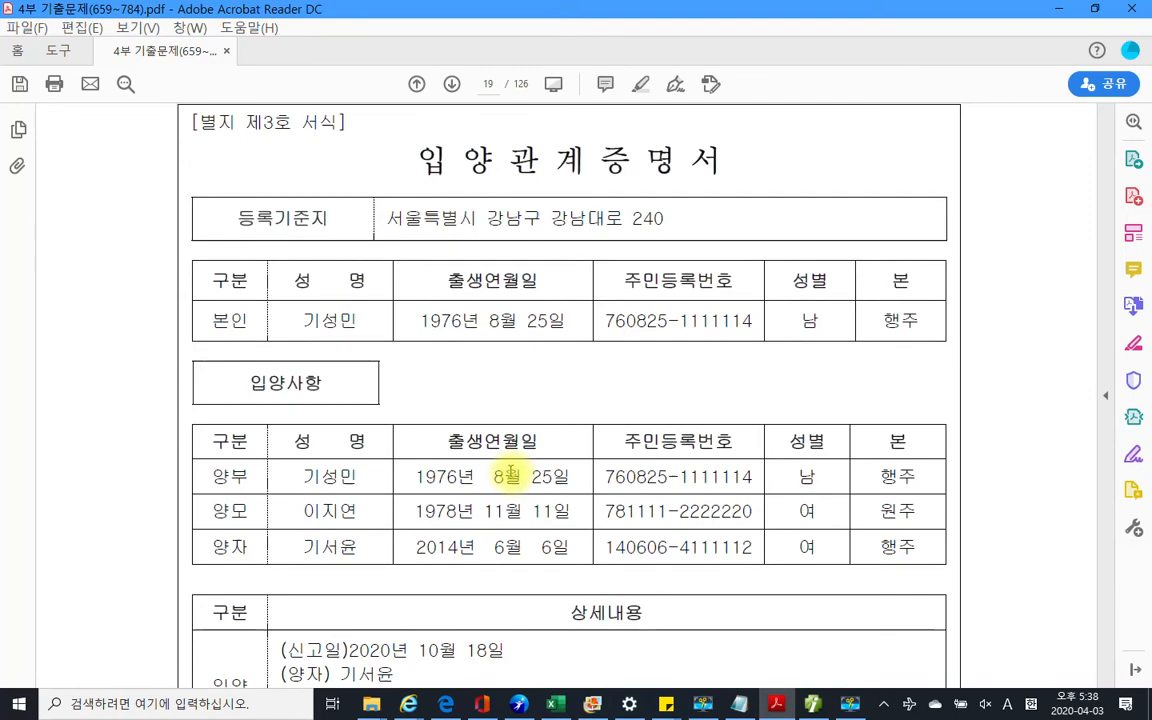
scroll(510, 473, down, 2)
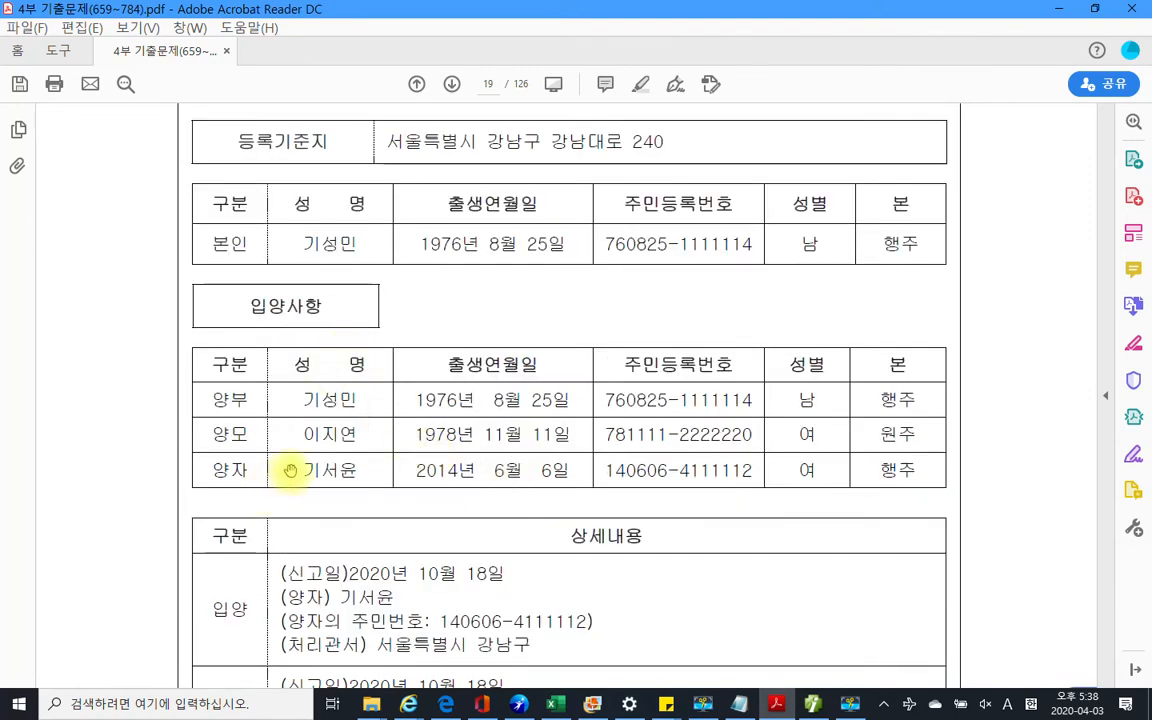
drag(296, 470, 356, 470)
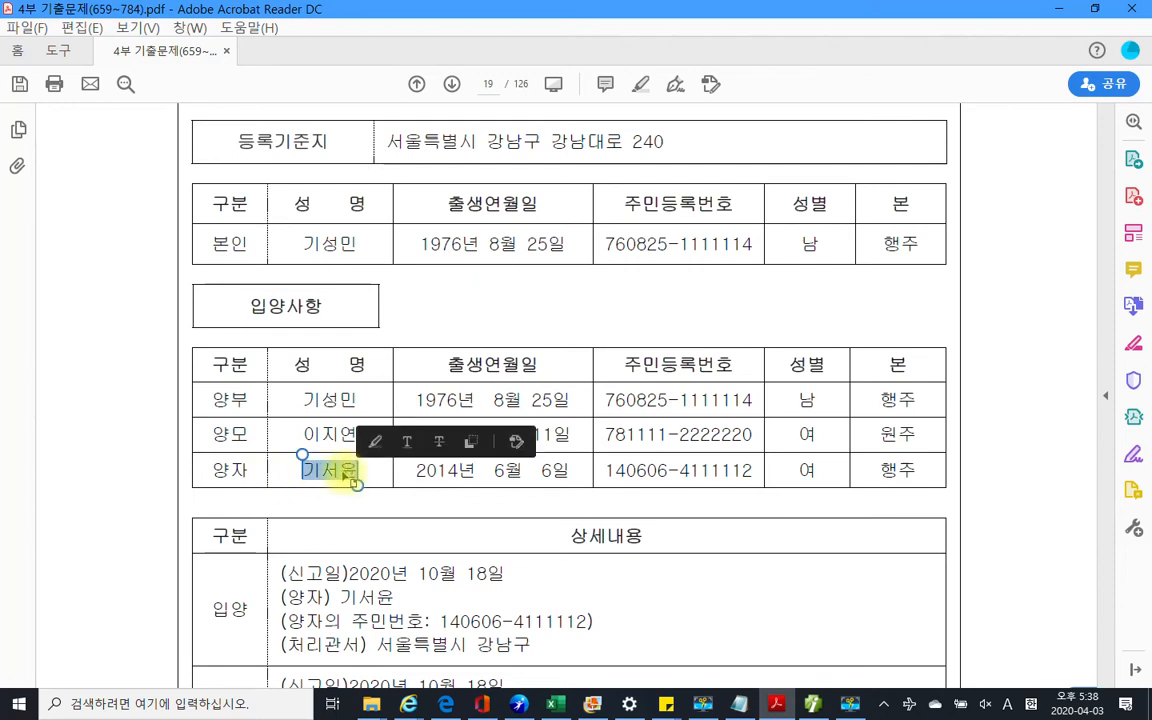
right_click(340, 477)
click(383, 521)
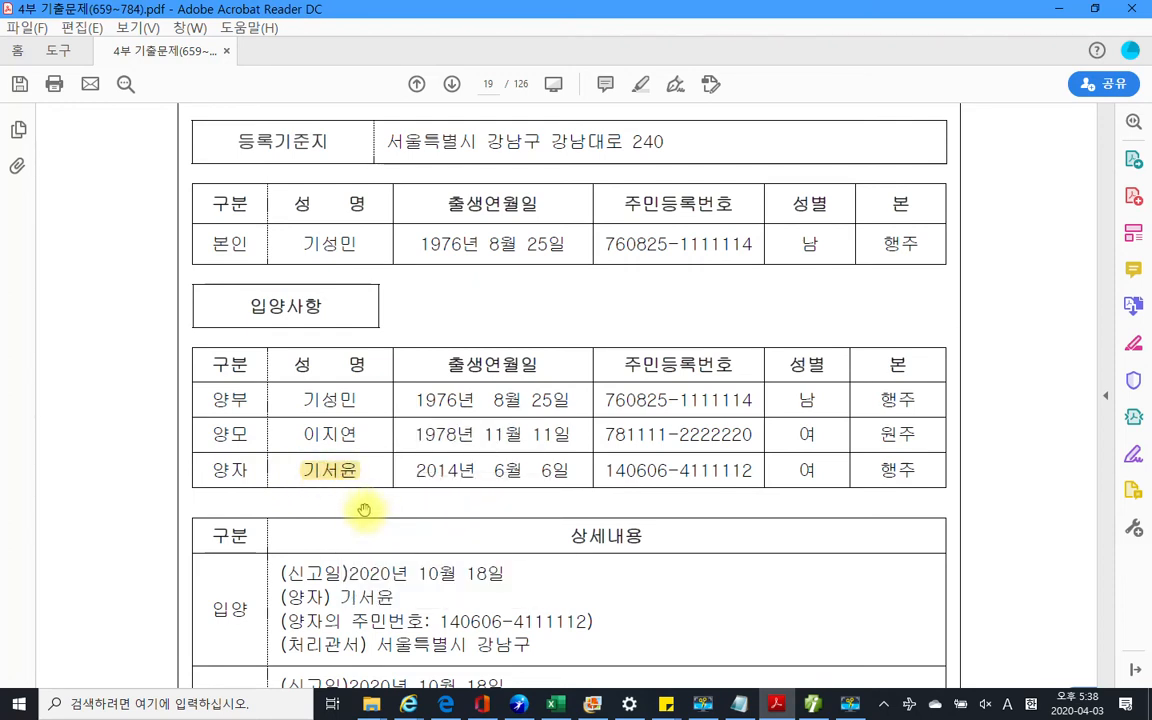
Highlight the second filing date 2020년 10월 18일 and scroll on to page 20
scroll(364, 510, down, 2)
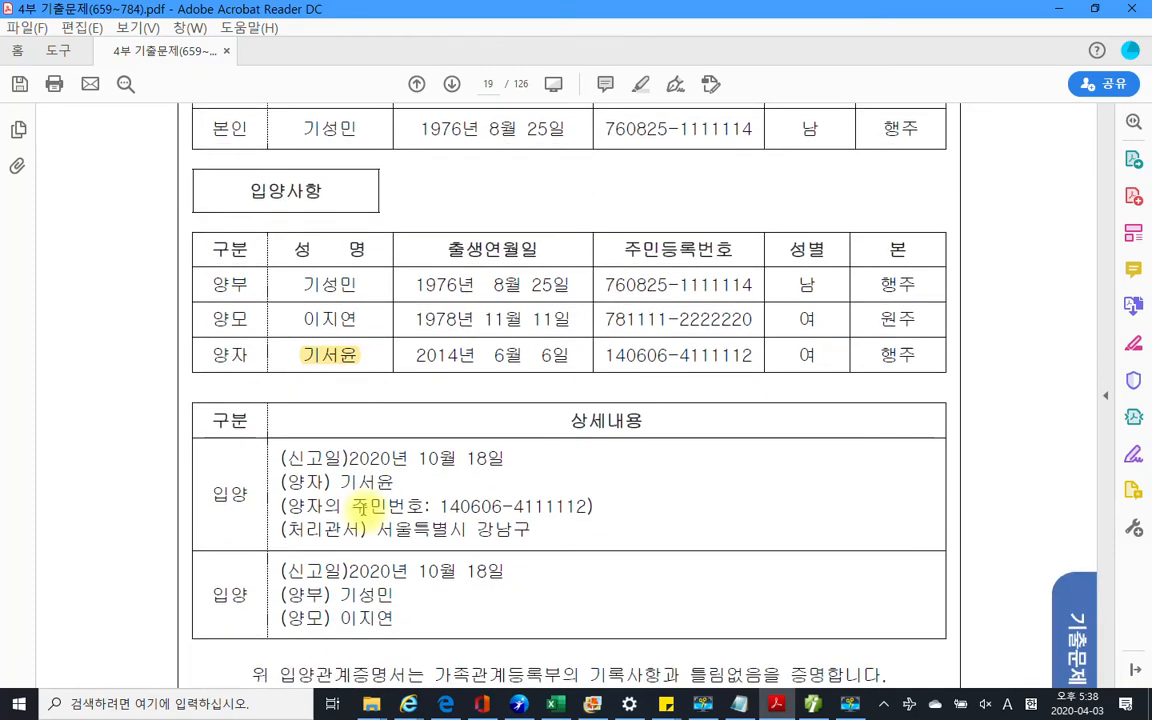
scroll(368, 508, down, 2)
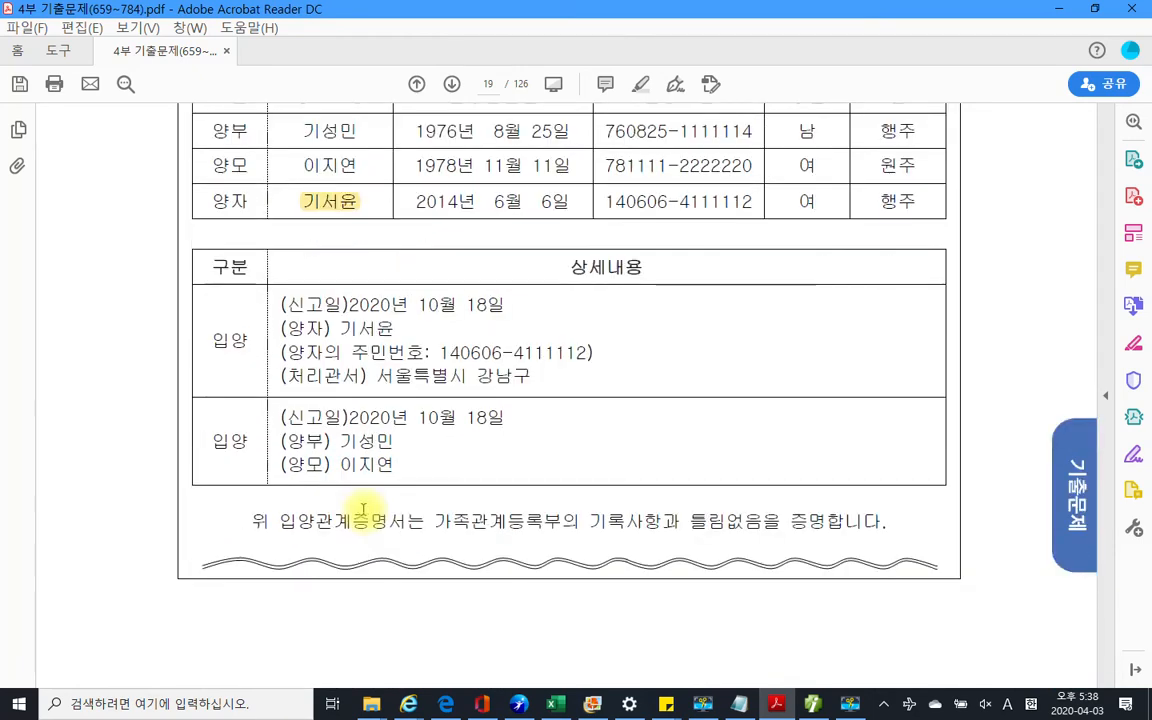
scroll(366, 508, down, 3)
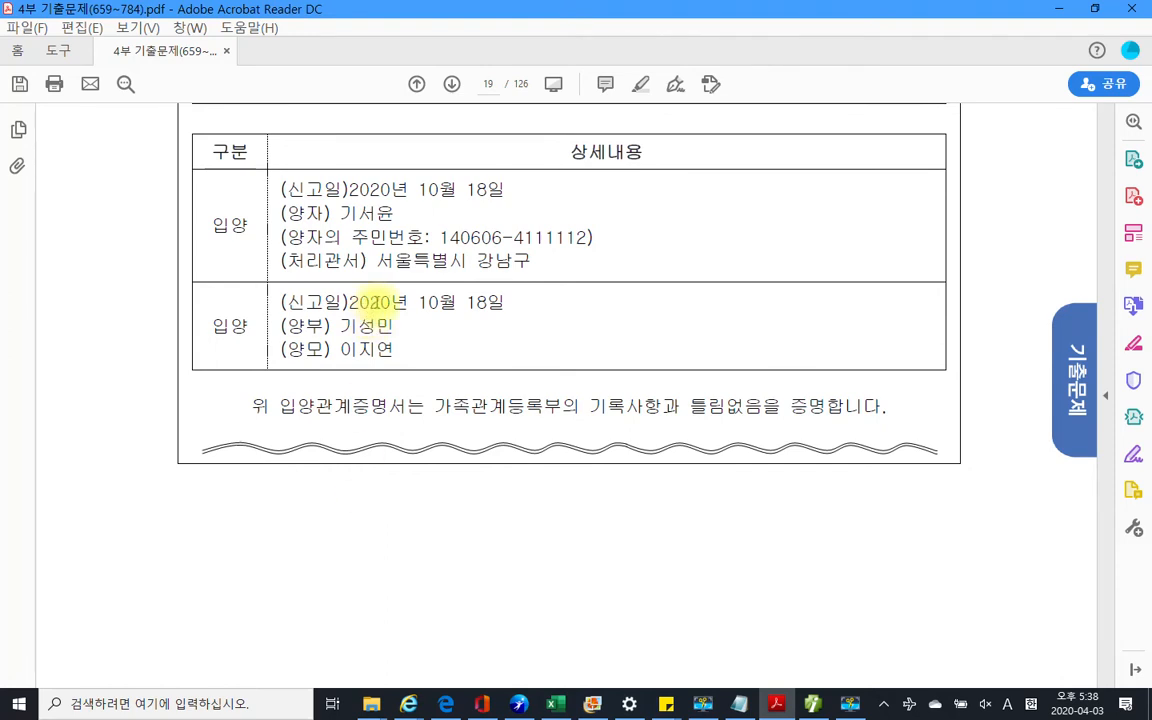
drag(349, 302, 505, 303)
right_click(471, 308)
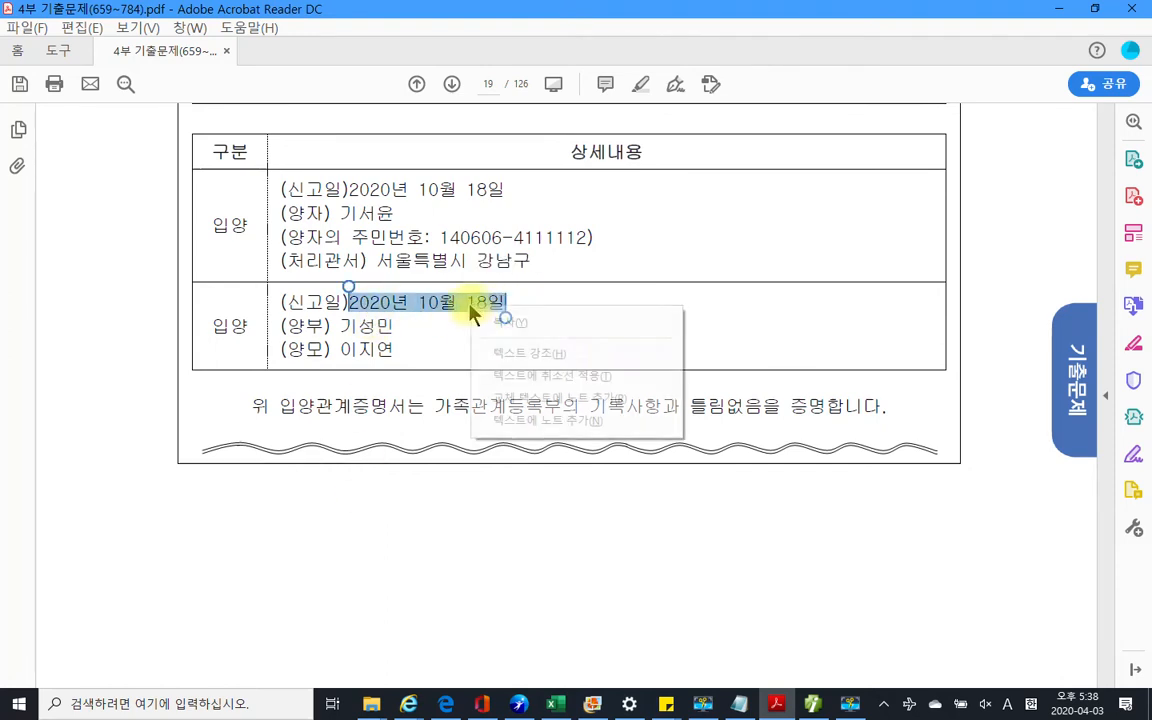
click(566, 356)
scroll(407, 532, down, 8)
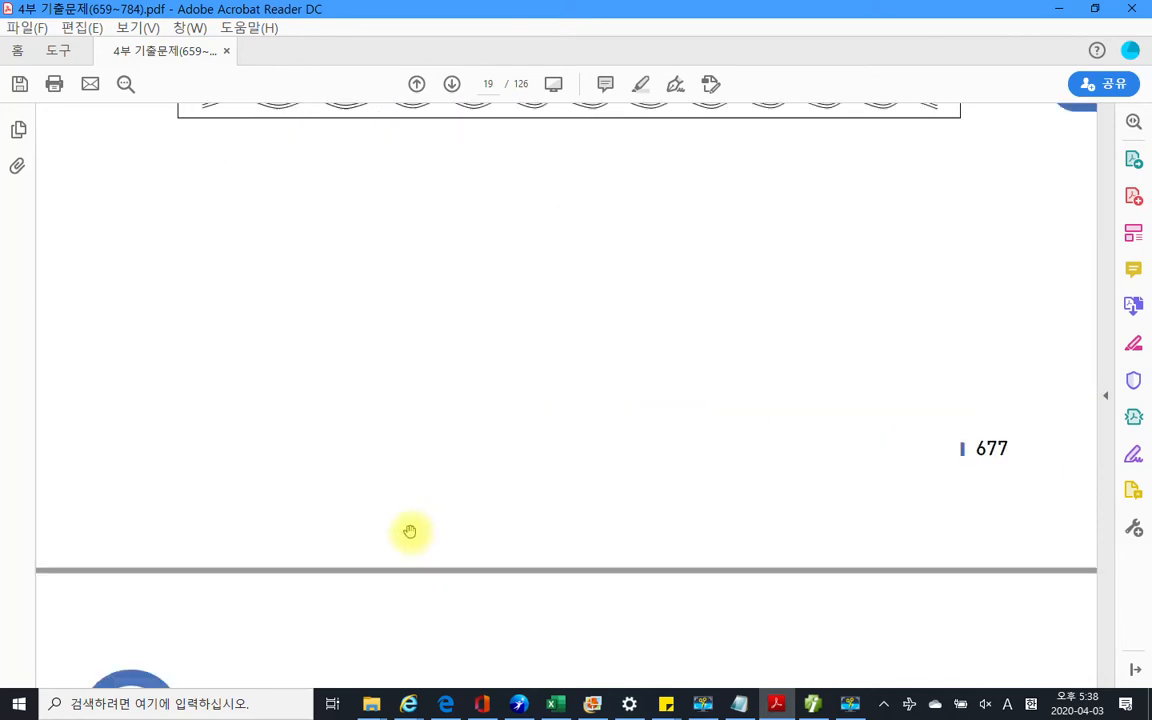
scroll(405, 537, down, 2)
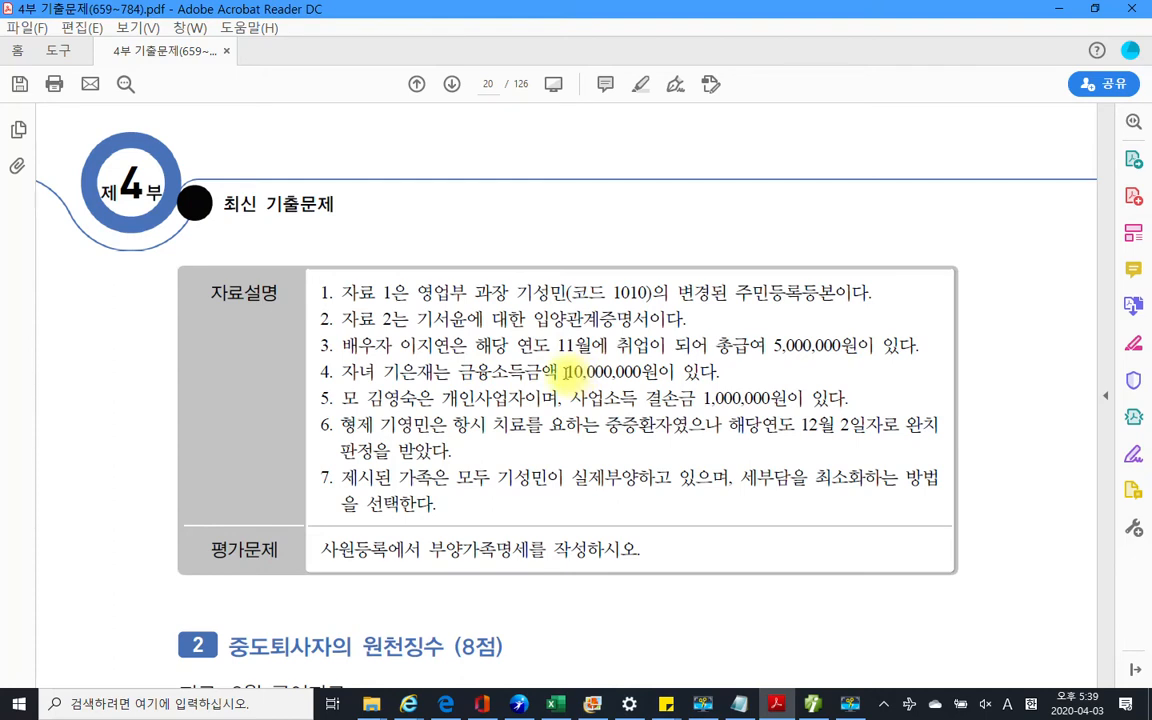
drag(566, 372, 655, 374)
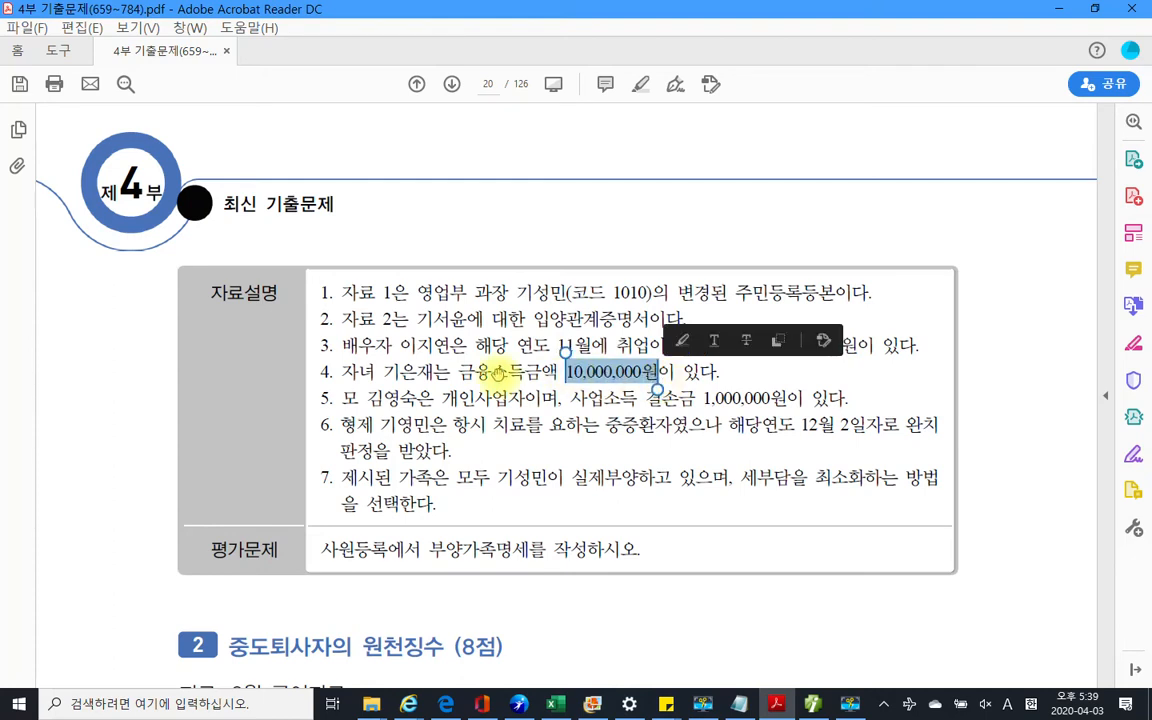
click(455, 374)
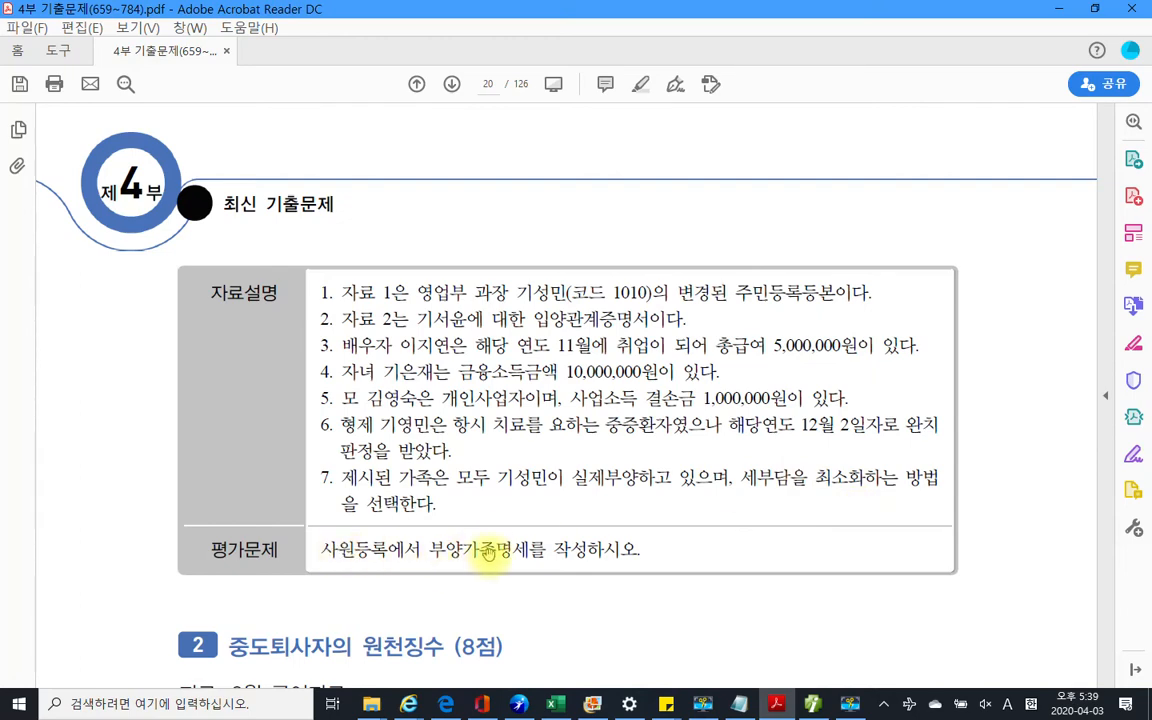
scroll(488, 550, up, 2)
scroll(490, 553, up, 3)
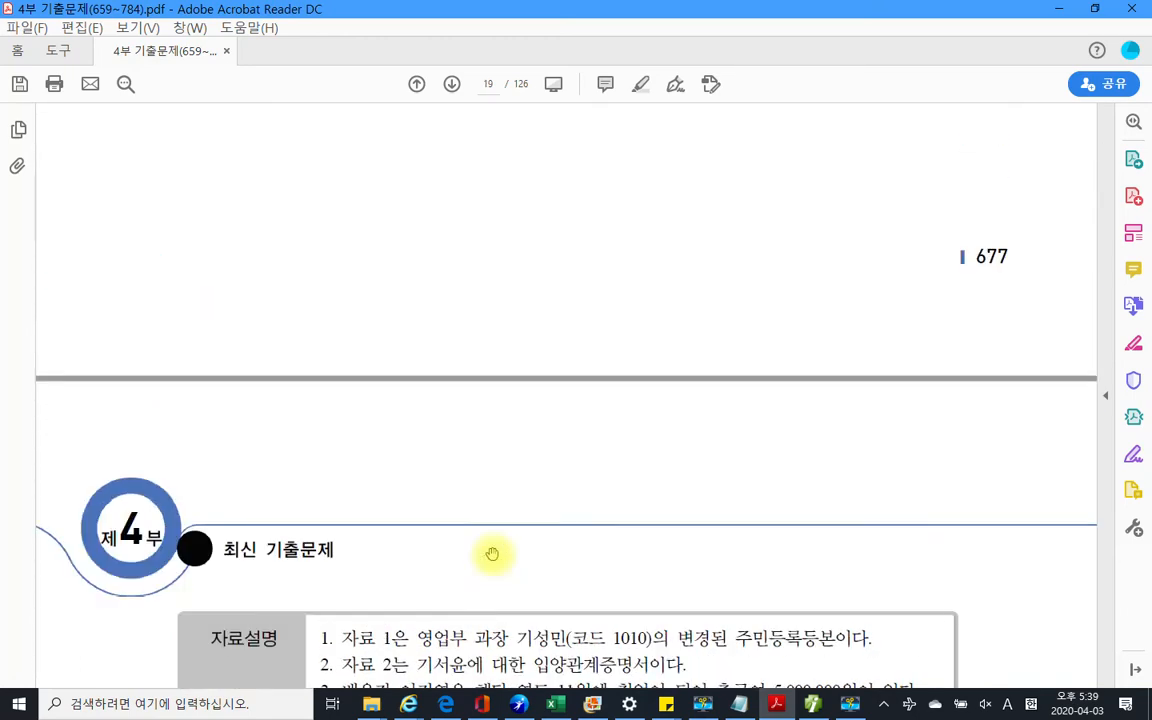
Open 사원등록 under 인사급여 and check employee 1010's dependents list
click(812, 703)
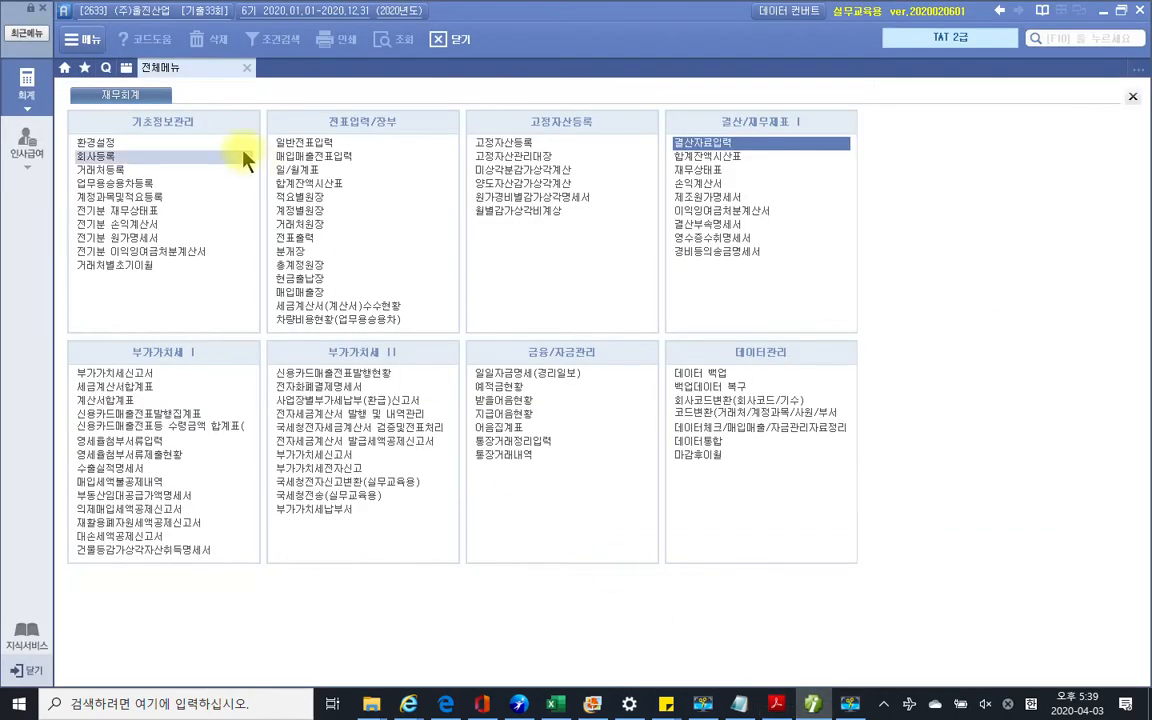
click(28, 145)
click(97, 143)
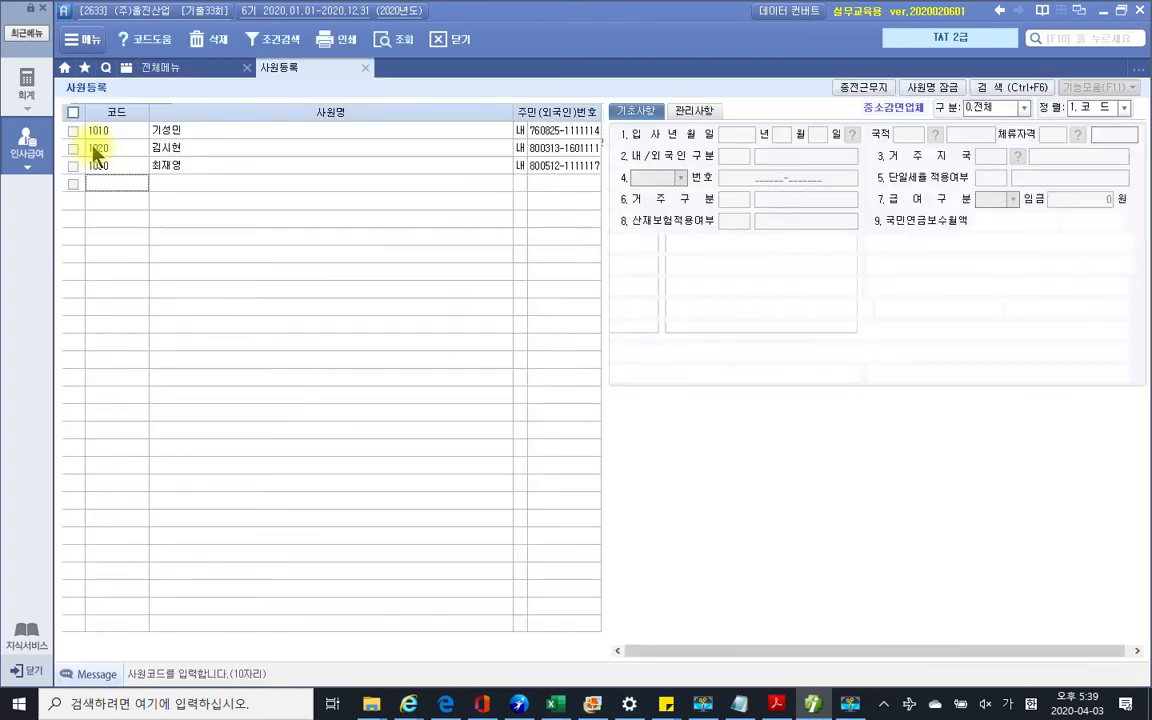
click(165, 136)
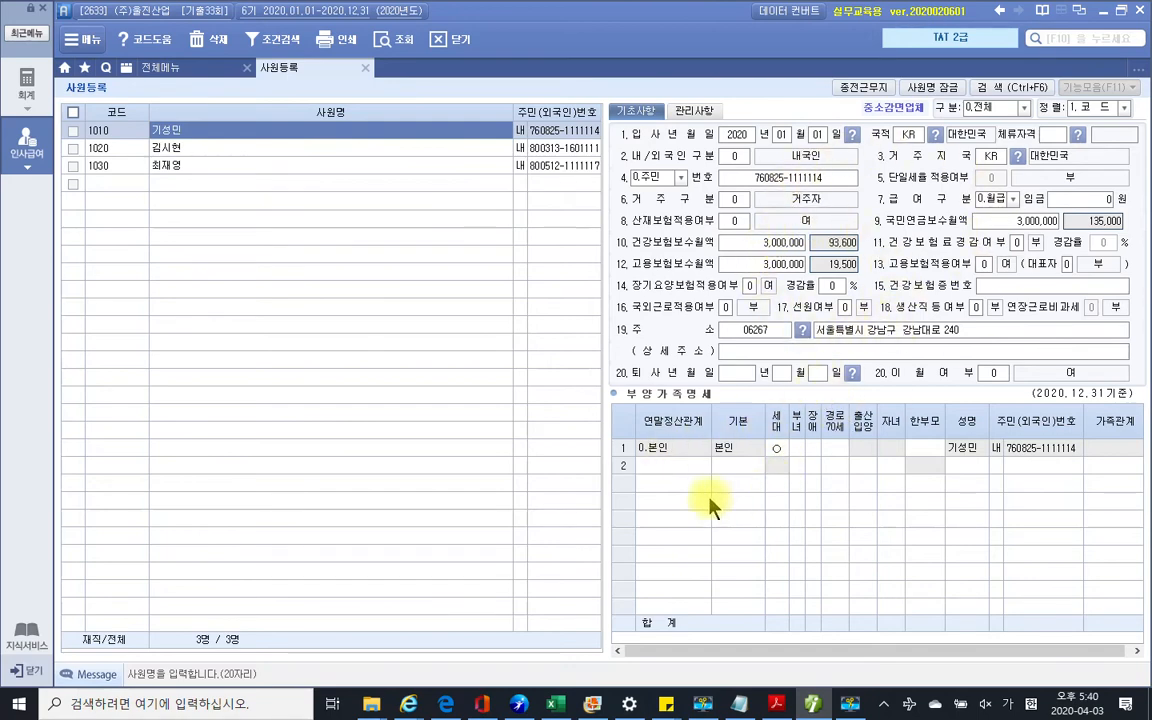
click(667, 450)
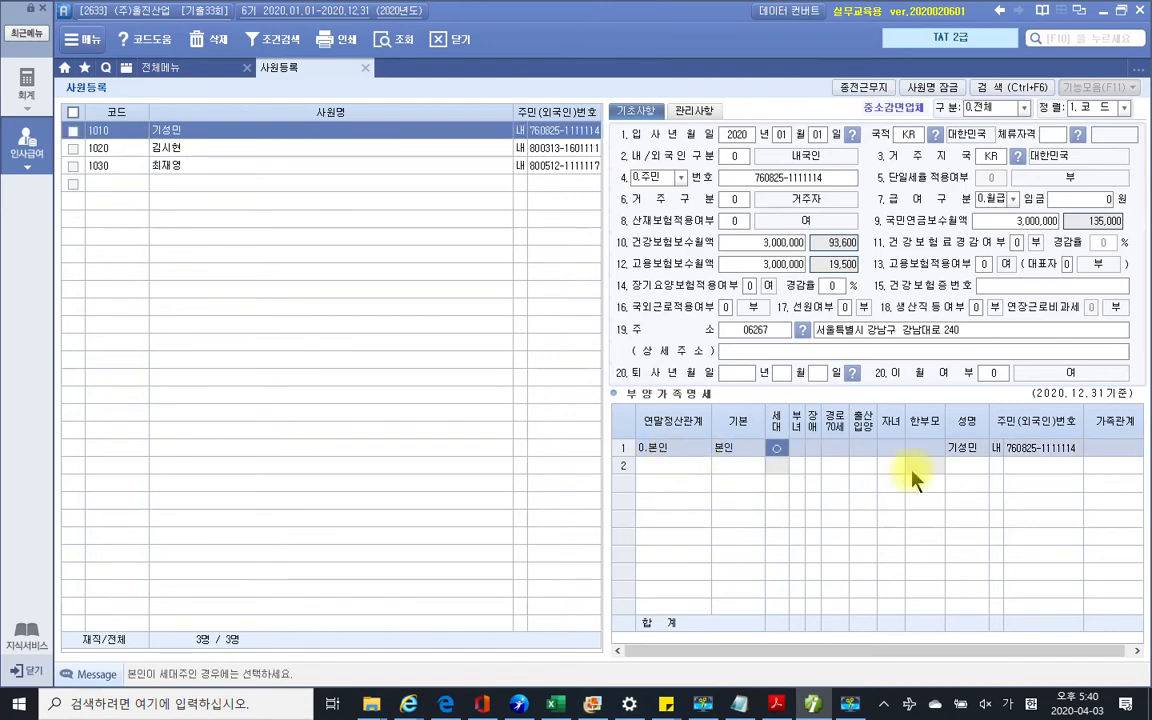
click(776, 704)
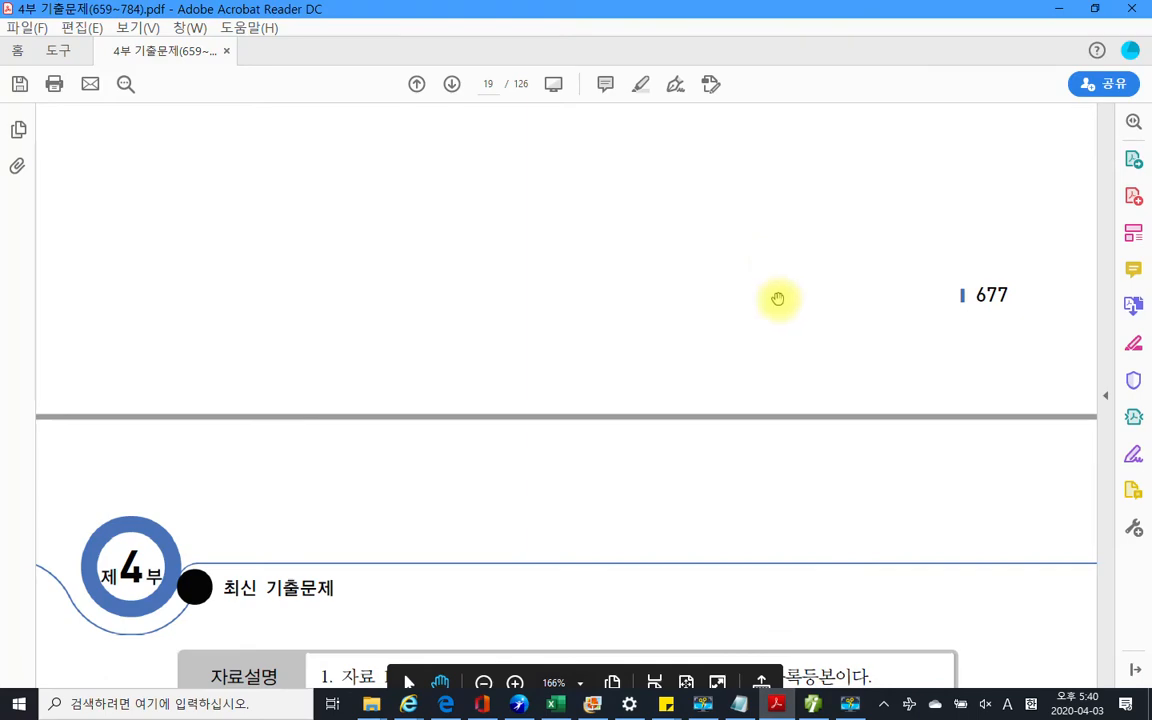
Check the household head's name in the page-18 자료 1 주민등록등본 table, then return to Smart A
scroll(778, 298, up, 15)
scroll(778, 298, down, 2)
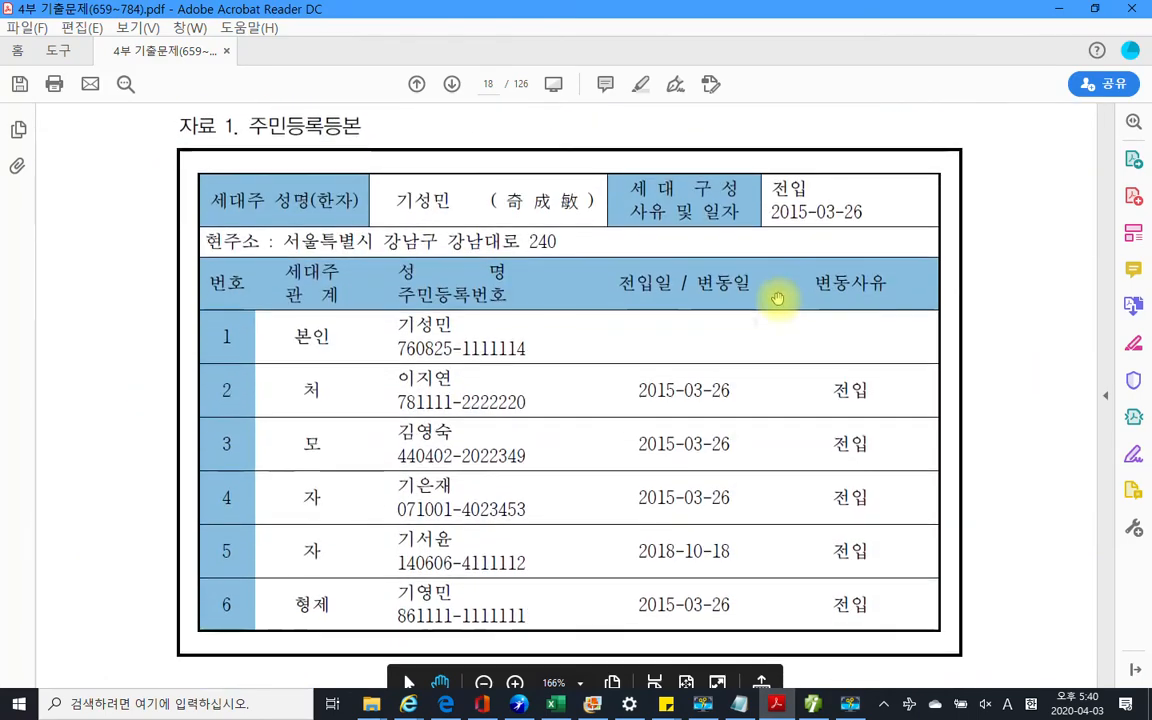
double_click(422, 199)
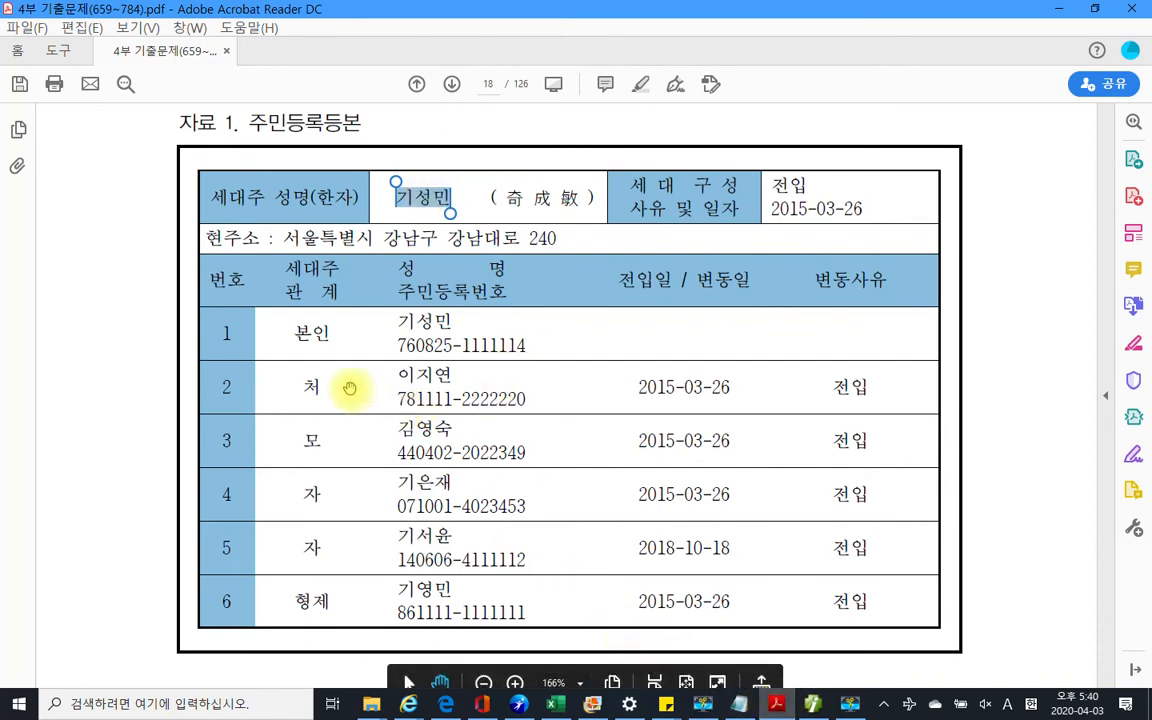
click(826, 706)
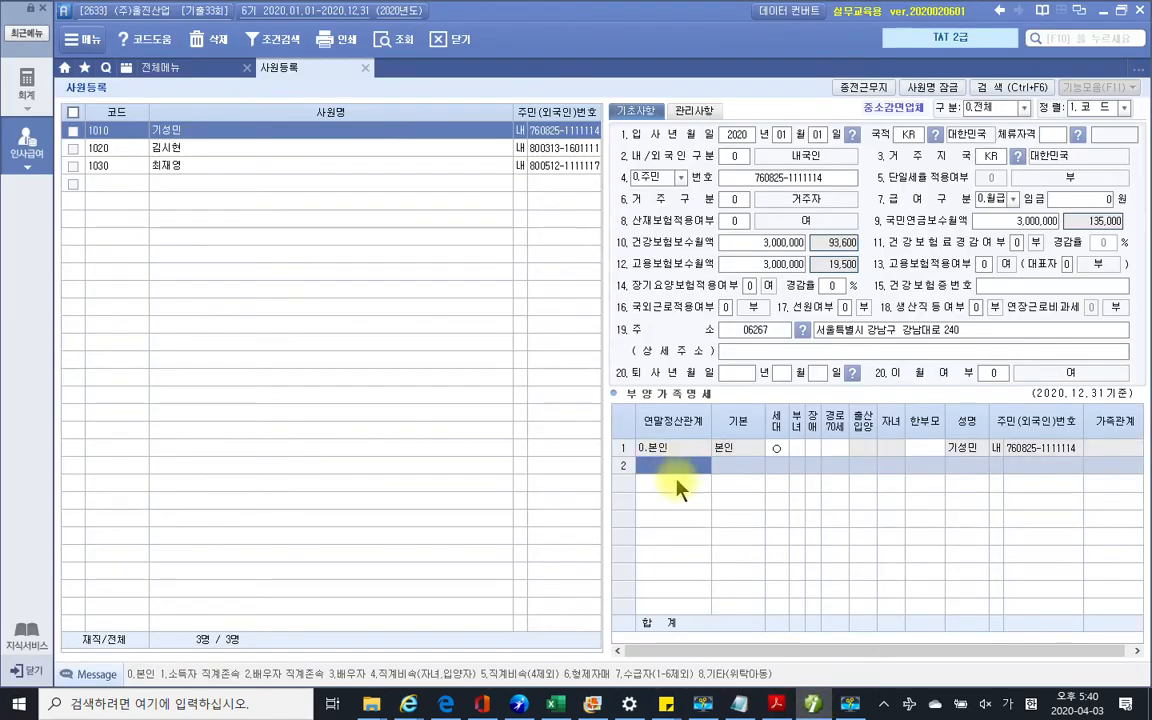
Add row 2 as the spouse (code 3, 기본 배우자, relation 02.처) with her name and resident number
text(3)
key(Return)
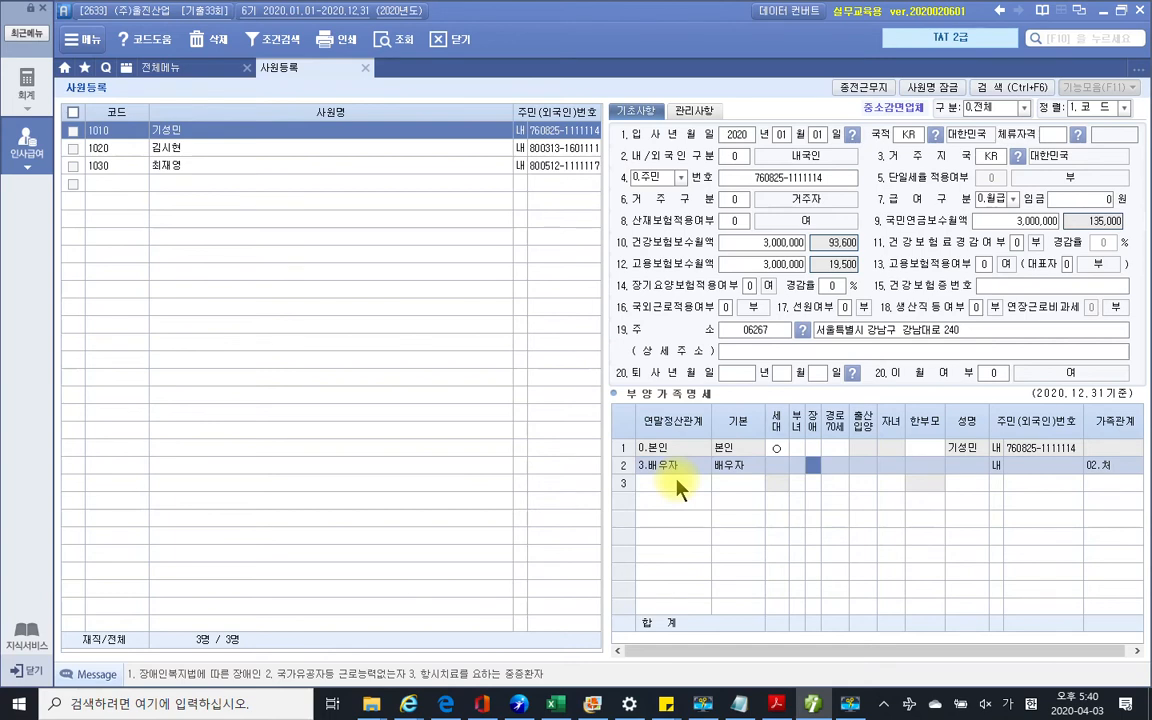
key(Return)
key(Return)
key(Return)
key(Return)
key(Return)
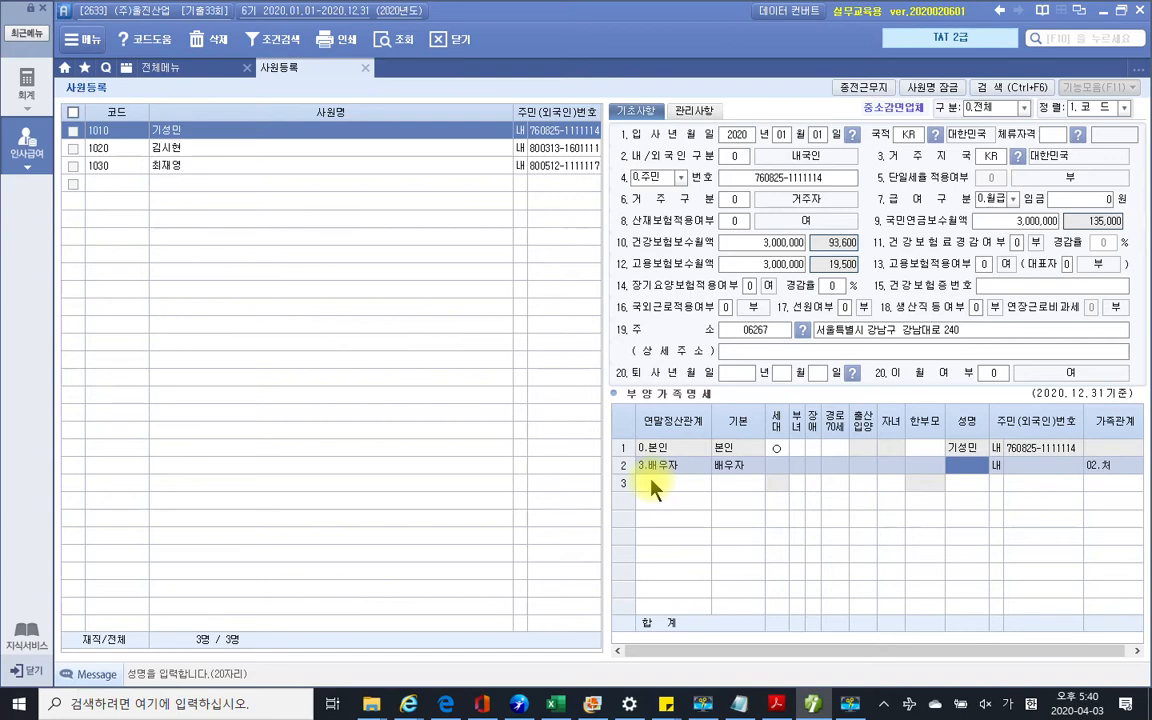
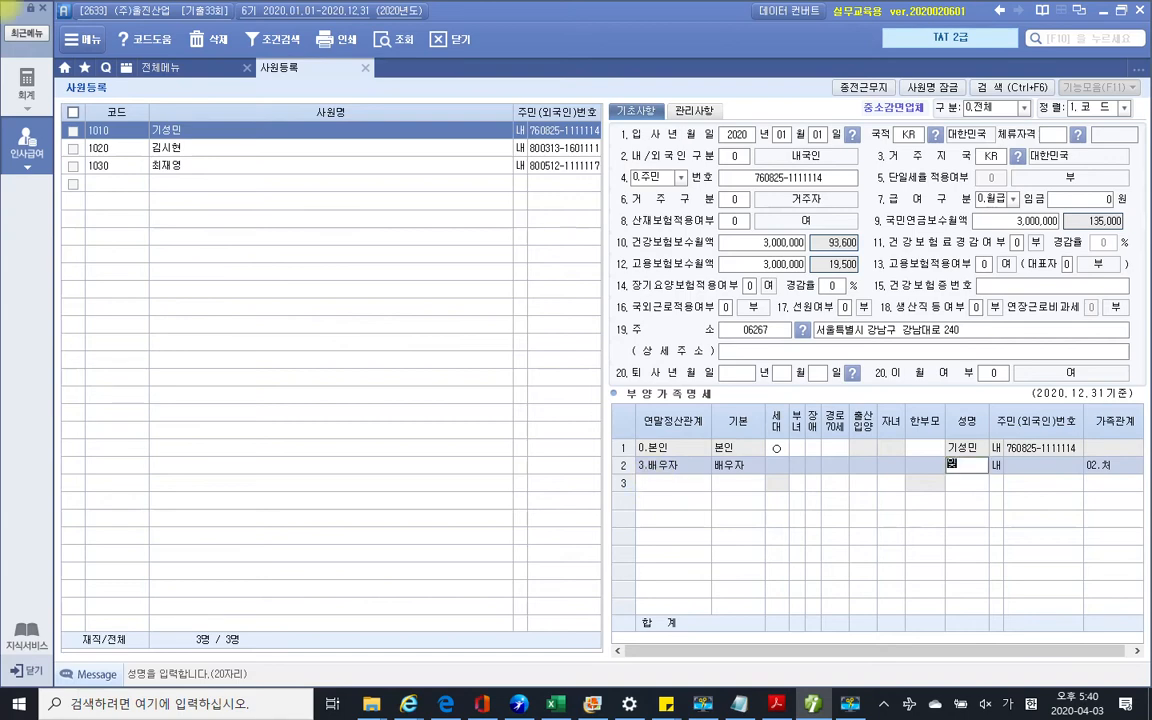
key(Return)
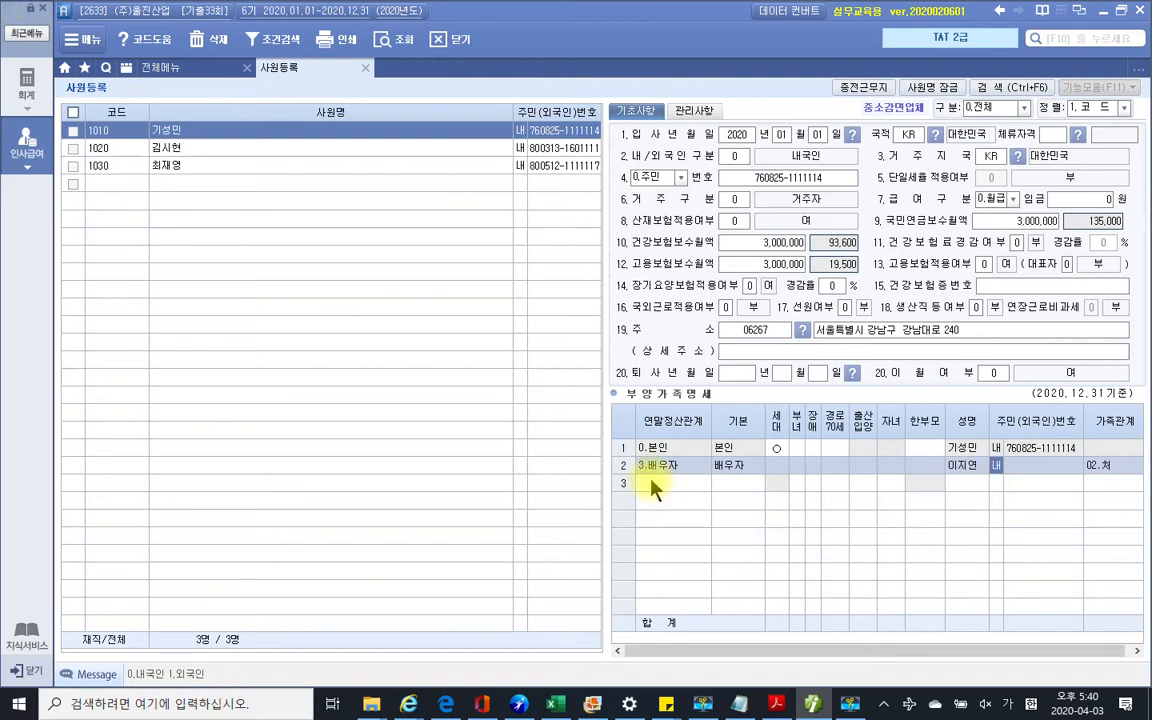
key(Return)
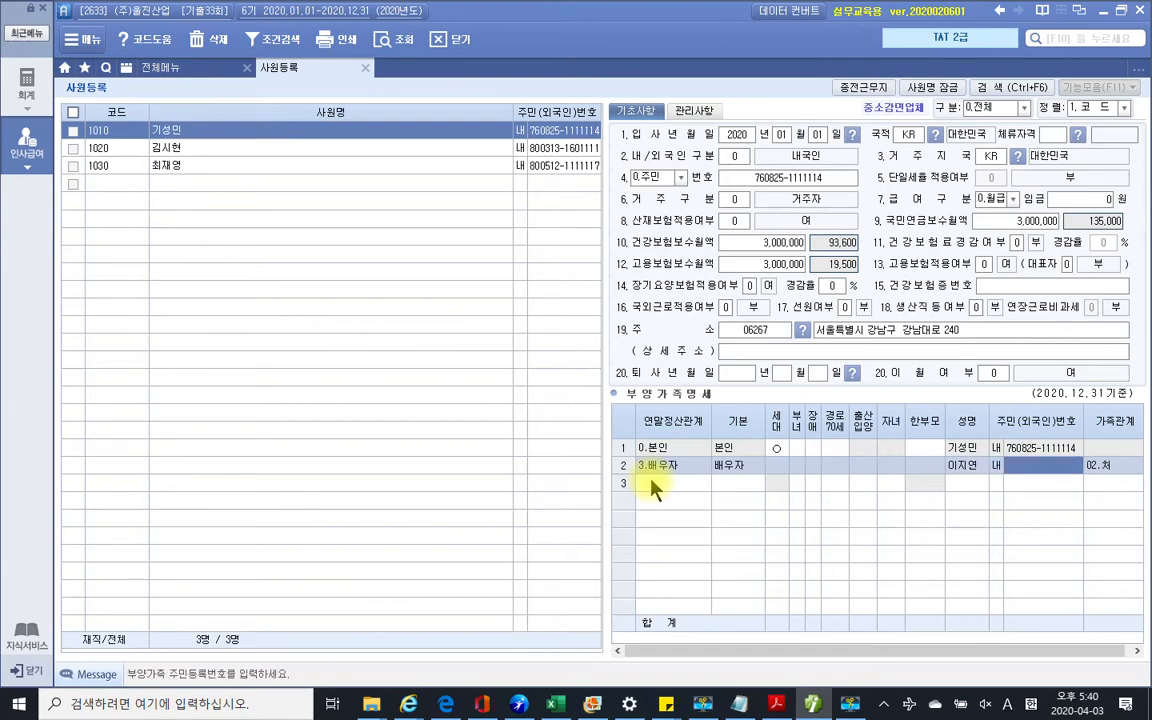
text(76)
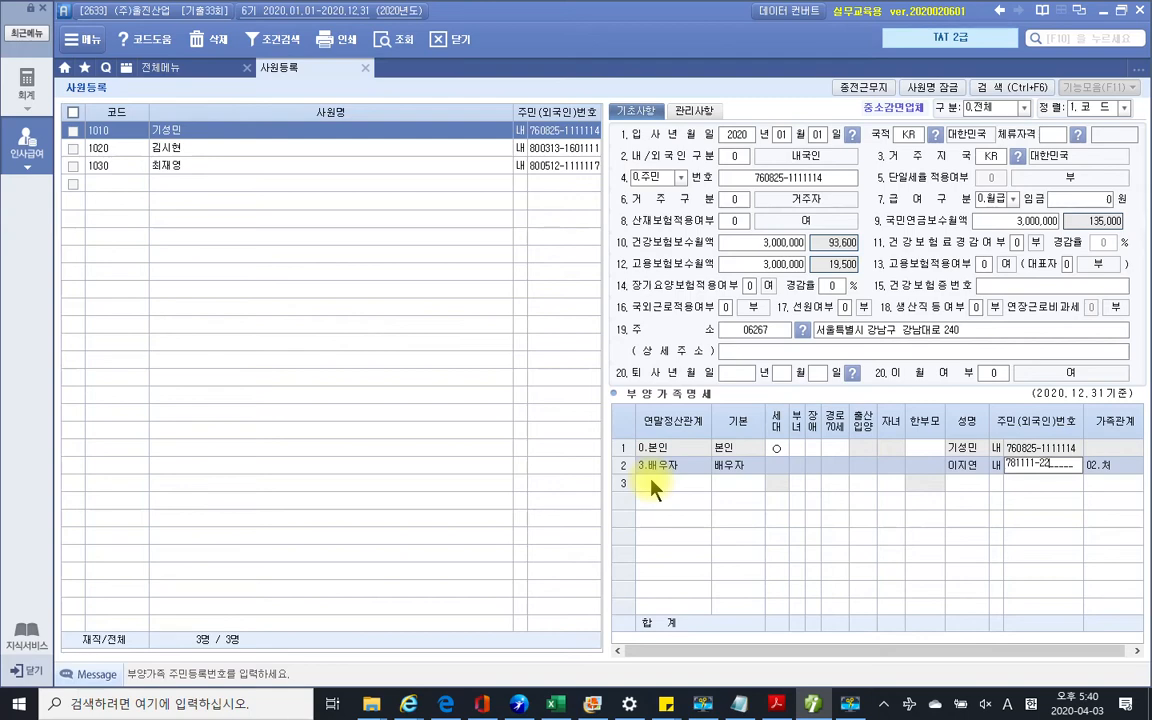
text(22220)
key(Return)
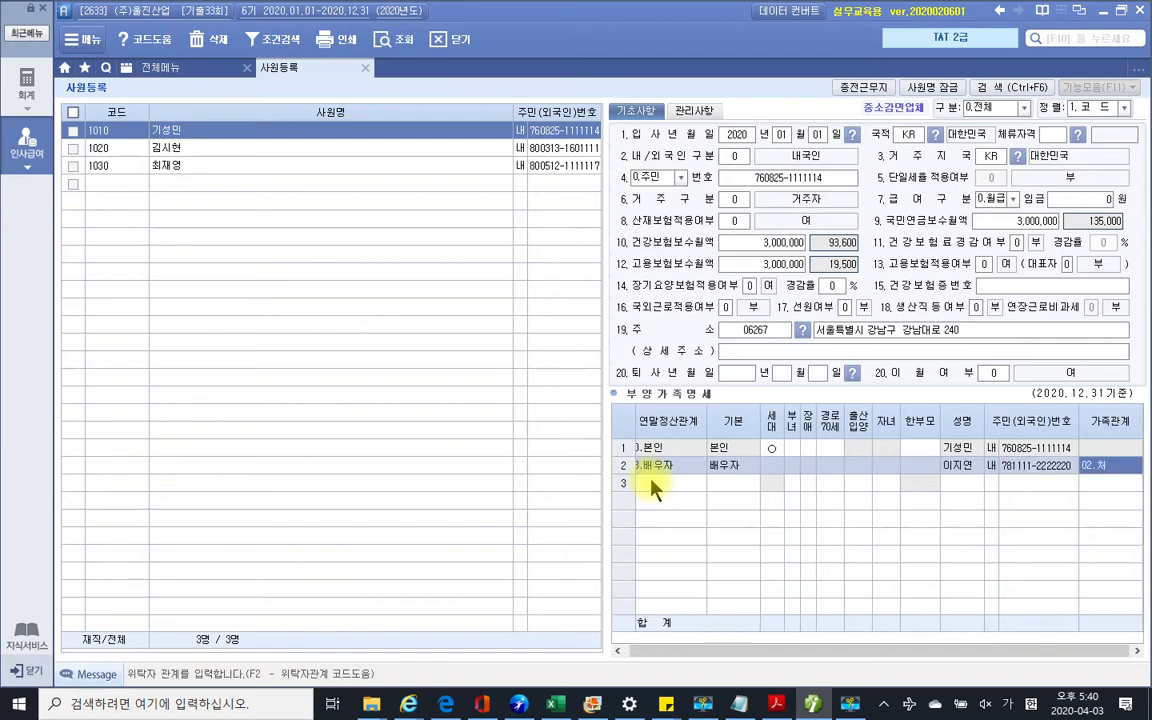
key(Return)
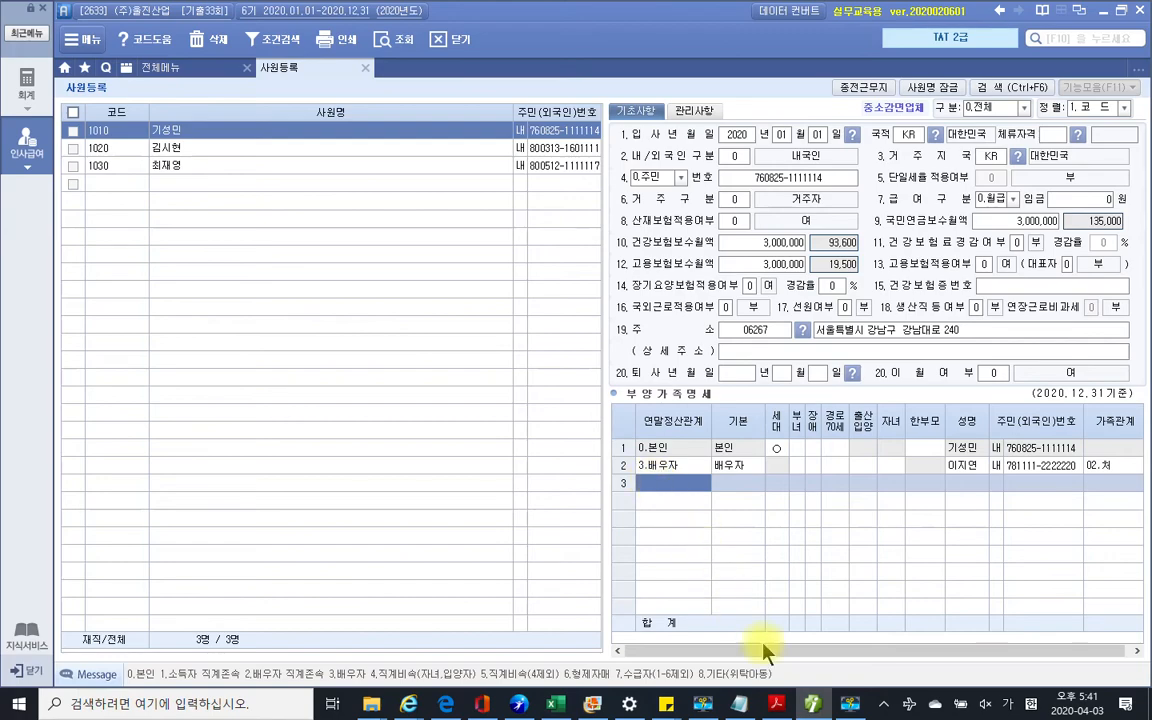
click(776, 703)
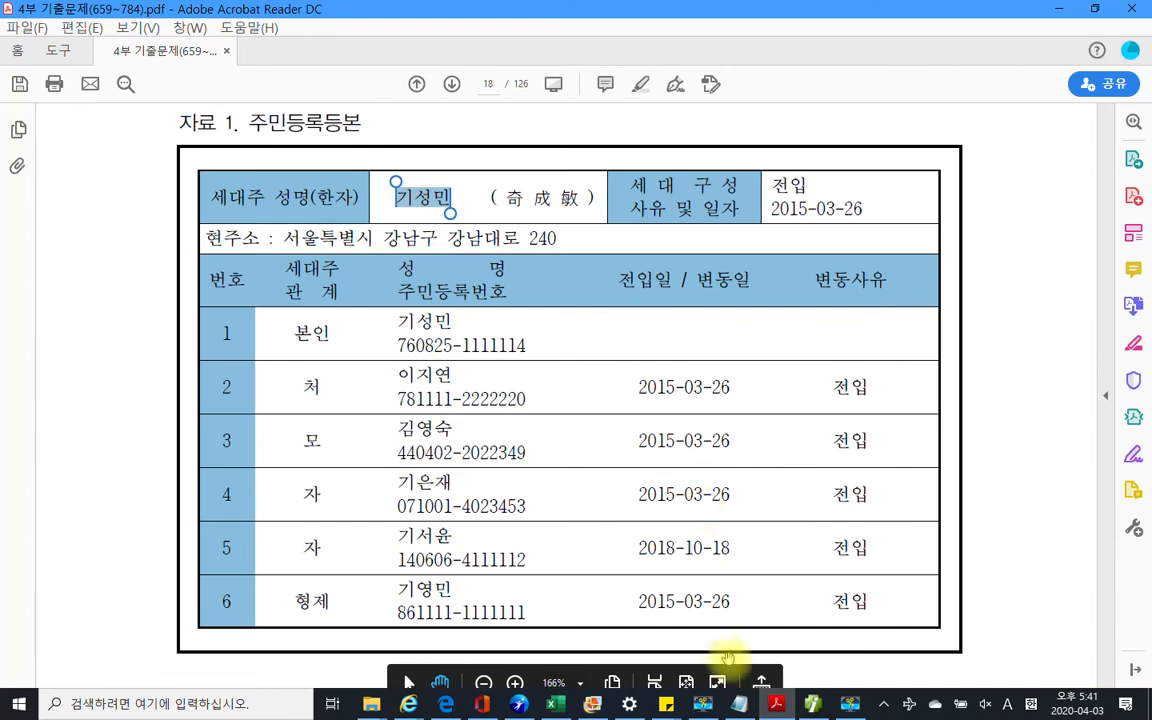
key(alt+Tab)
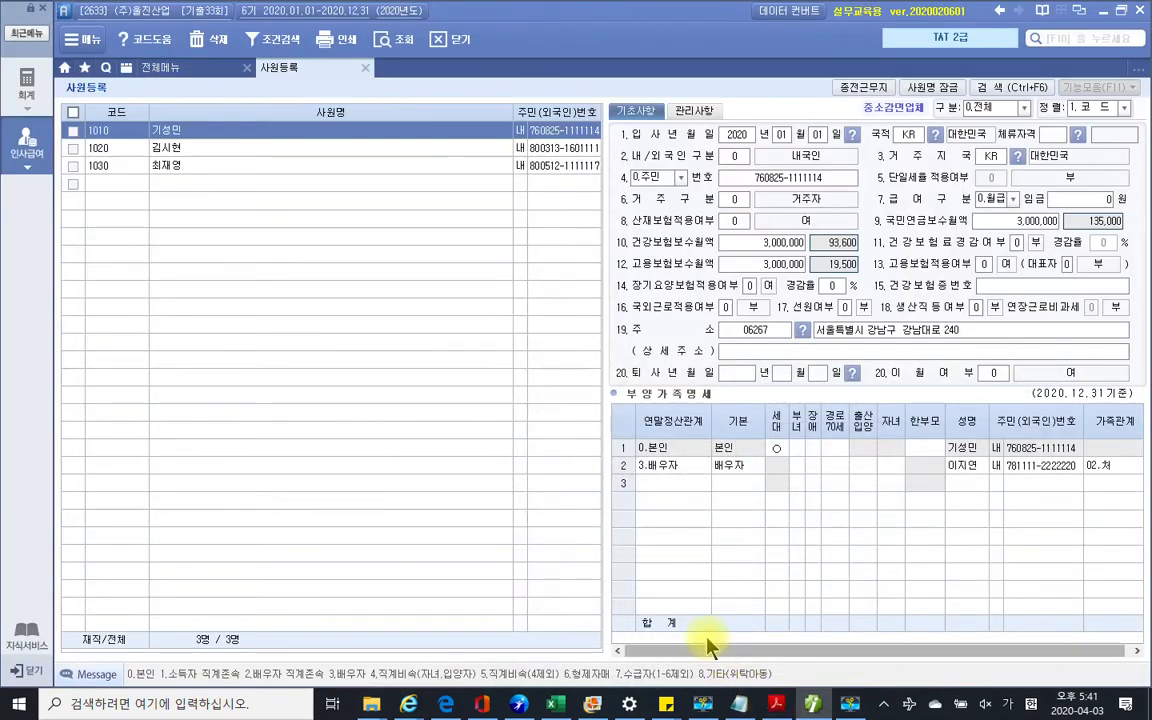
click(653, 482)
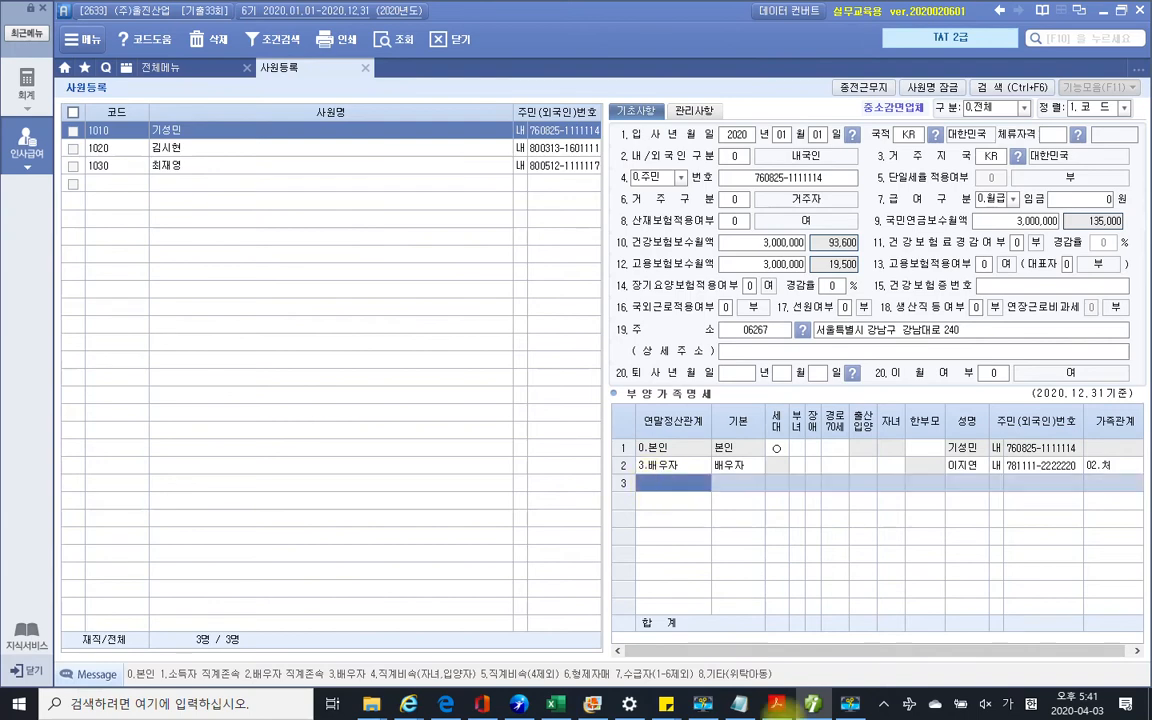
click(775, 706)
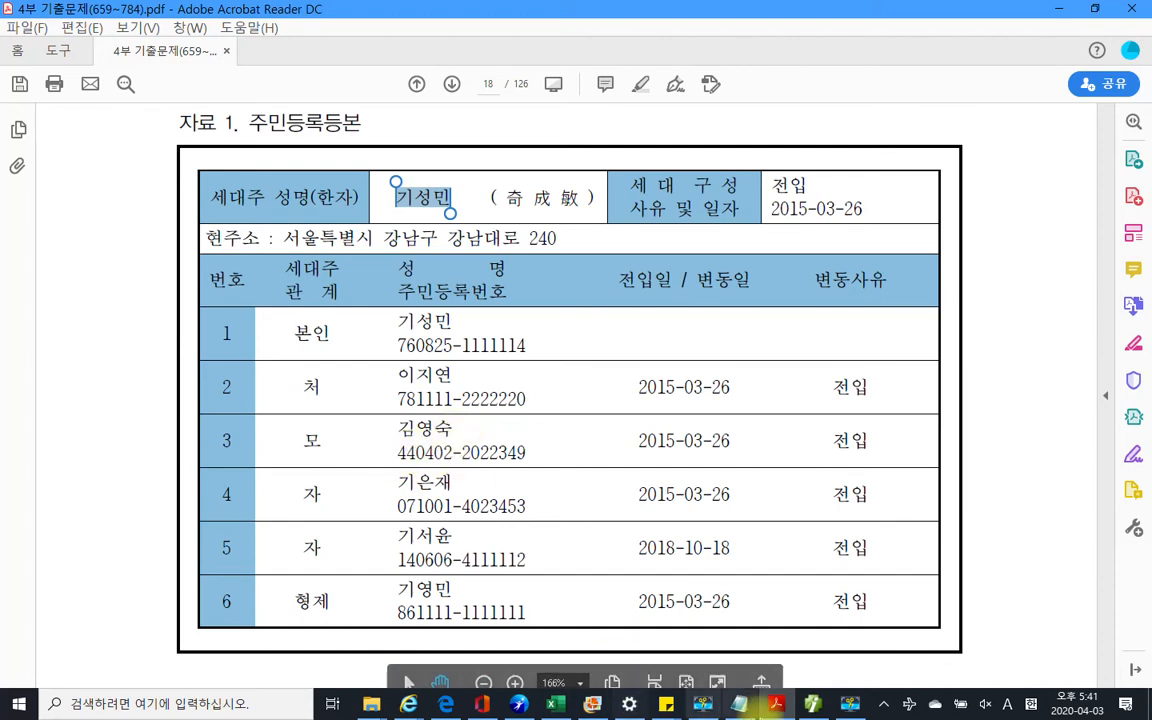
click(770, 709)
click(660, 484)
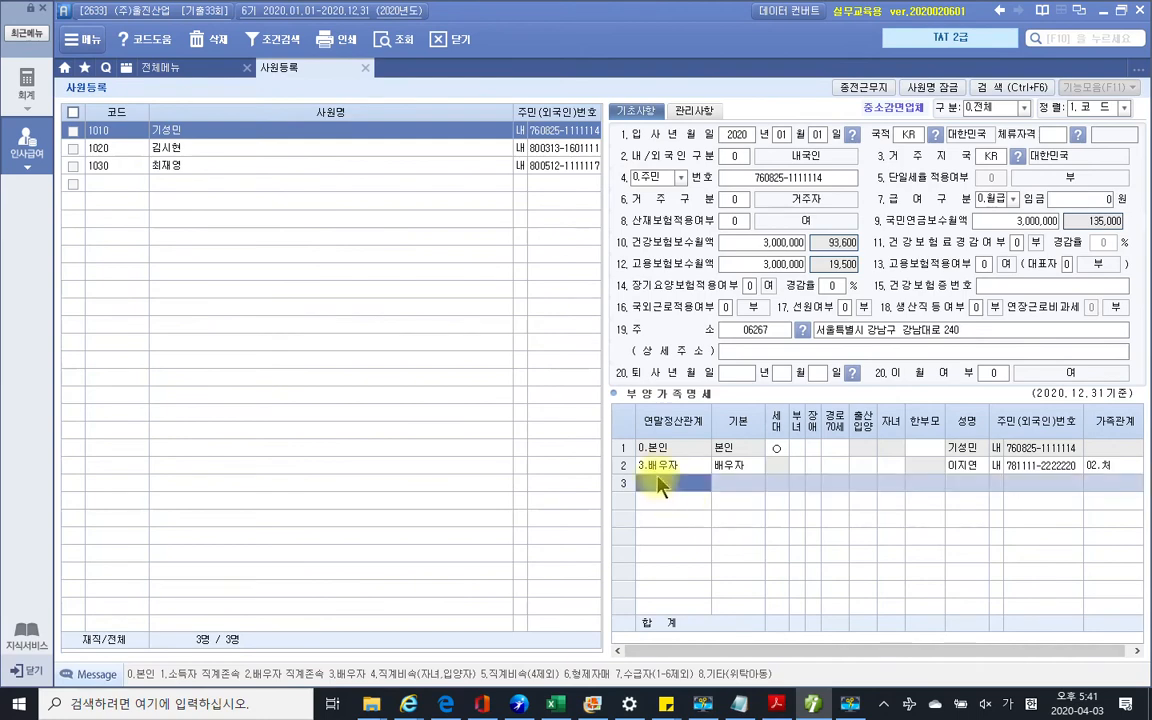
Start row 3 as a 1.(소)직계존속 dependant and enter the mother's name, fixing a typo
text(1)
key(Return)
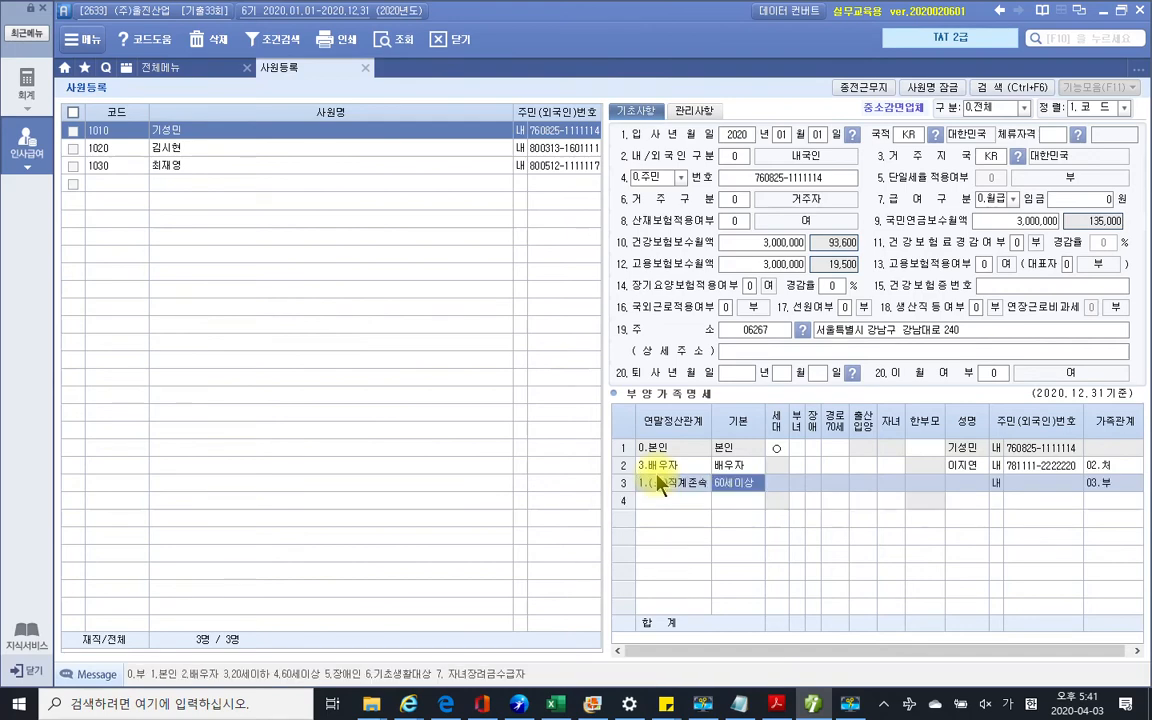
key(Return)
key(Return)
key(Return)
key(Return)
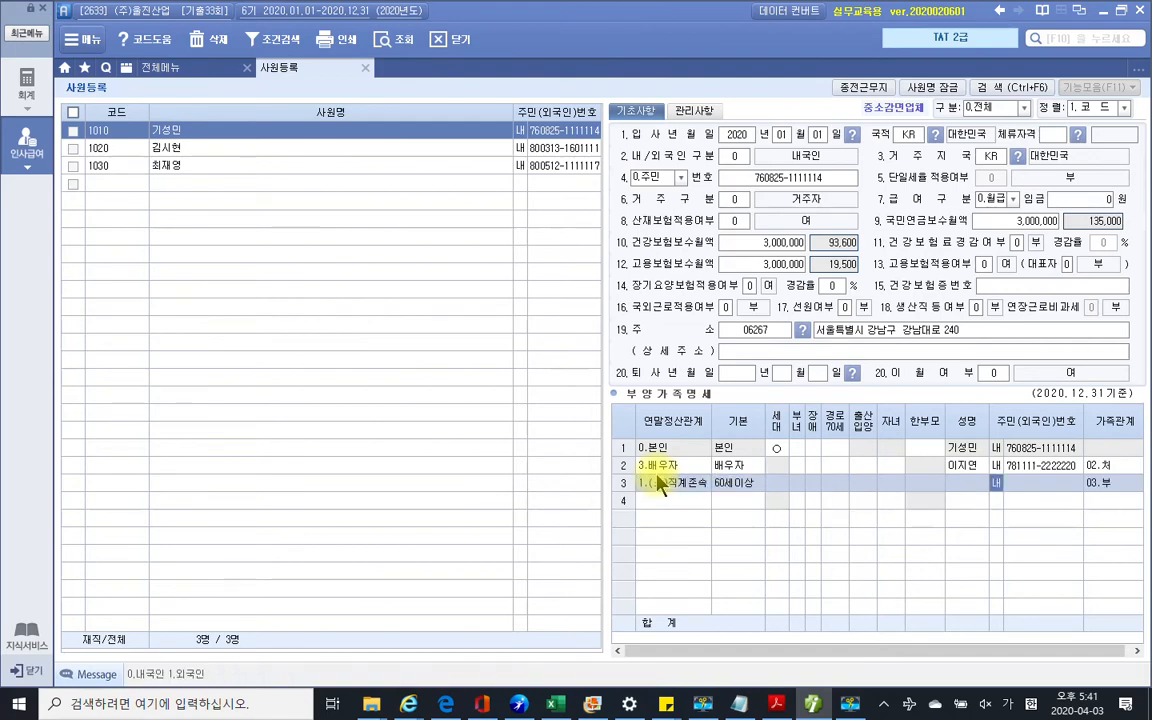
key(Left)
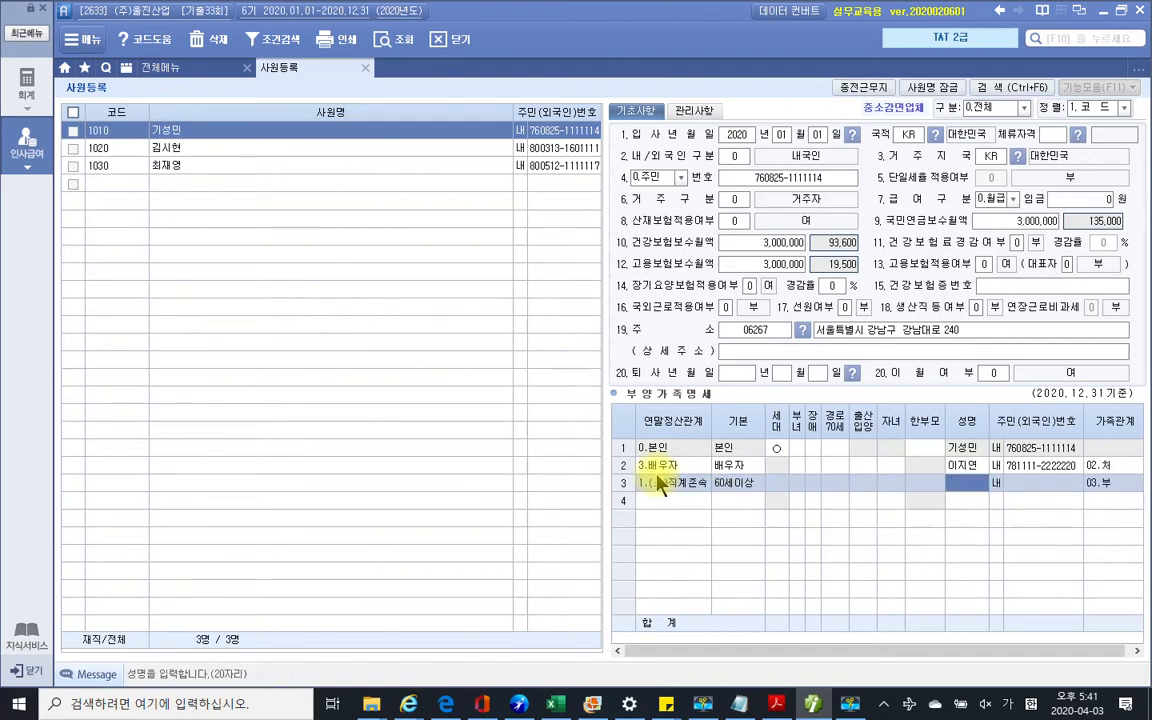
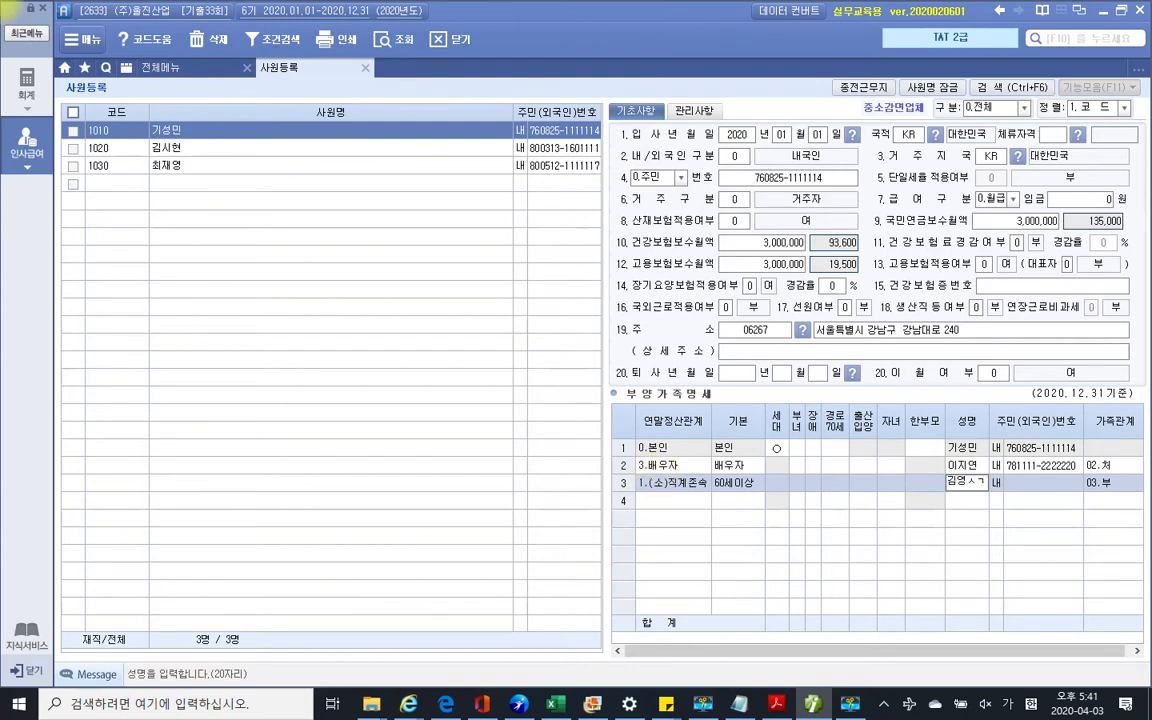
key(Return)
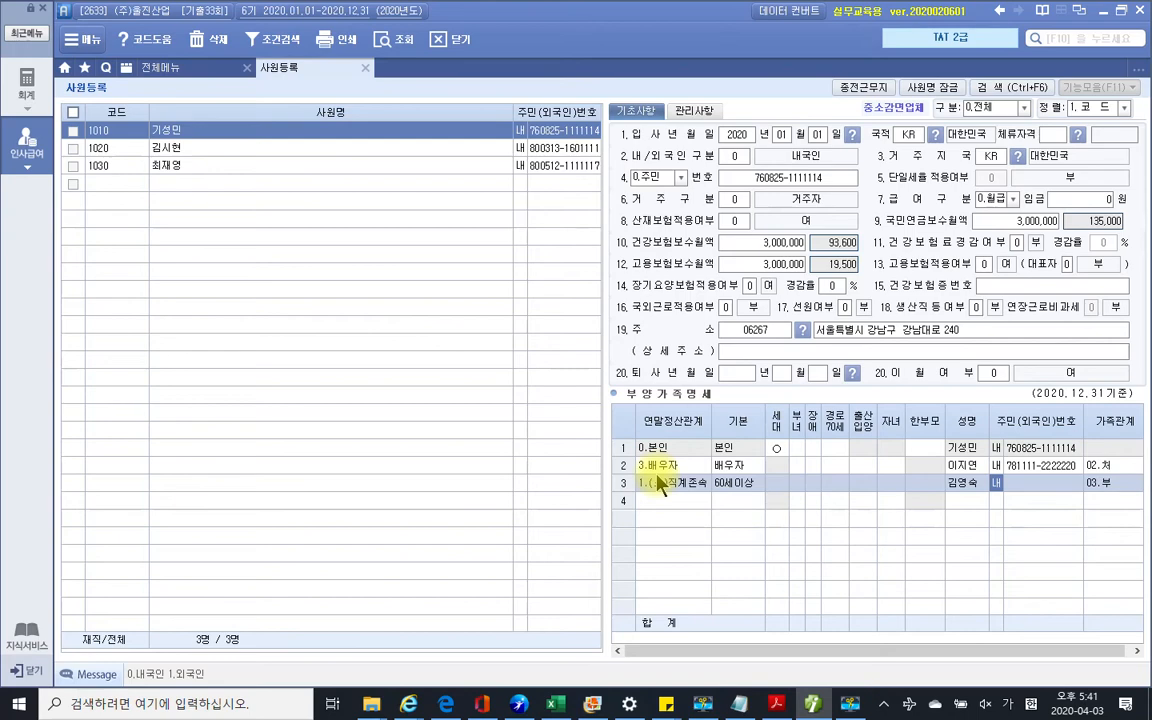
Enter the mother's resident number in row 3 so it marks 경로70세 and 04.모
key(Return)
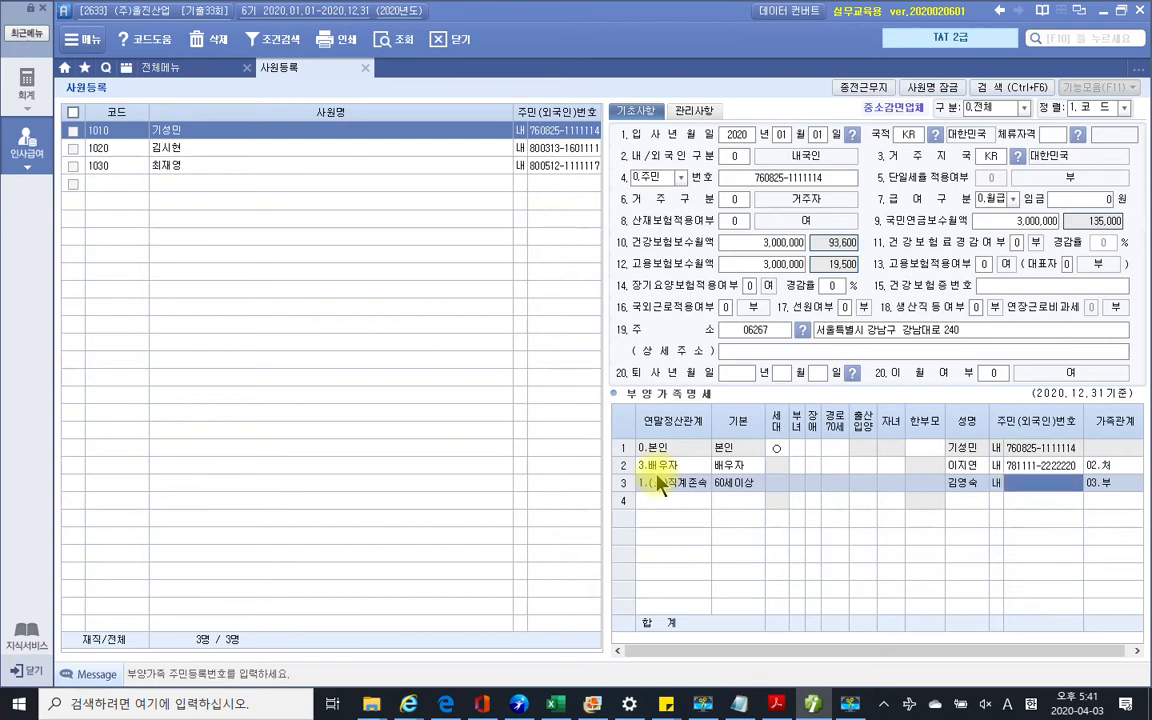
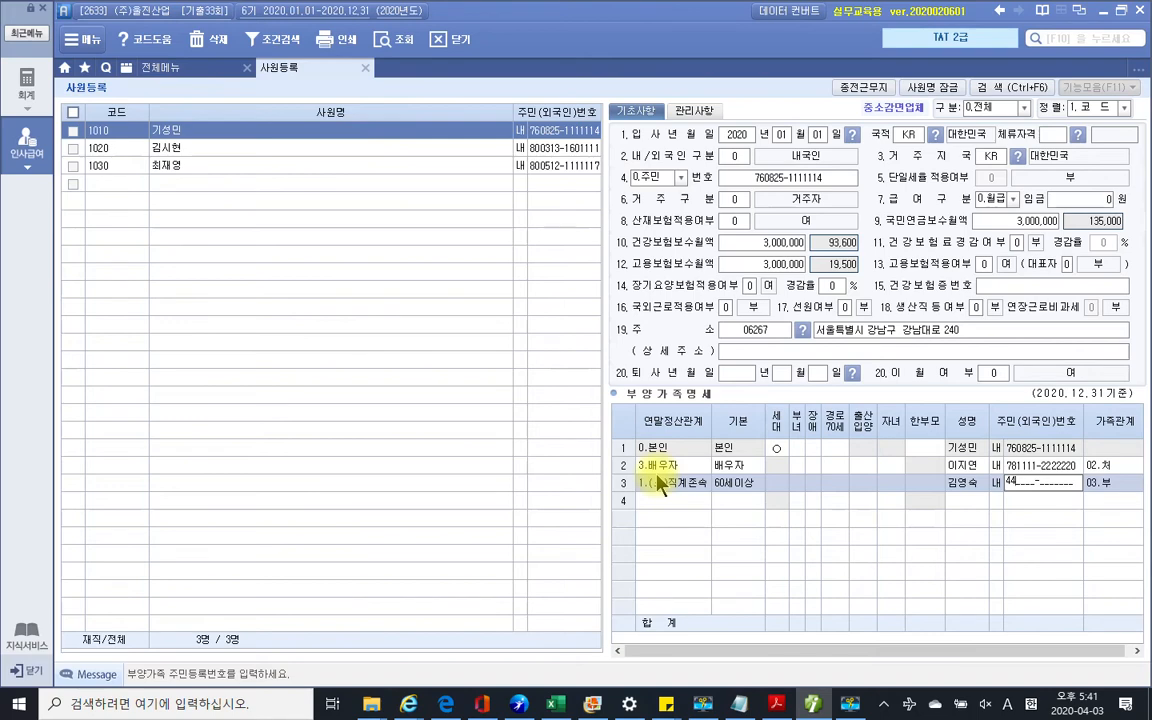
key(Return)
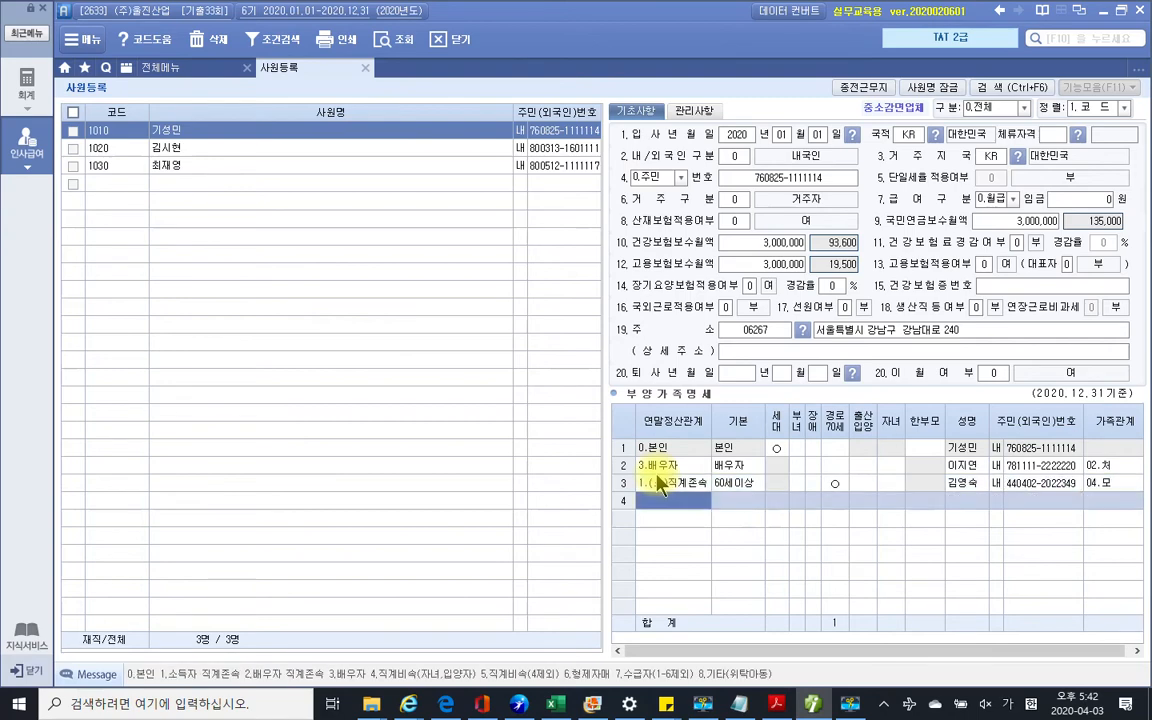
click(813, 704)
click(813, 704)
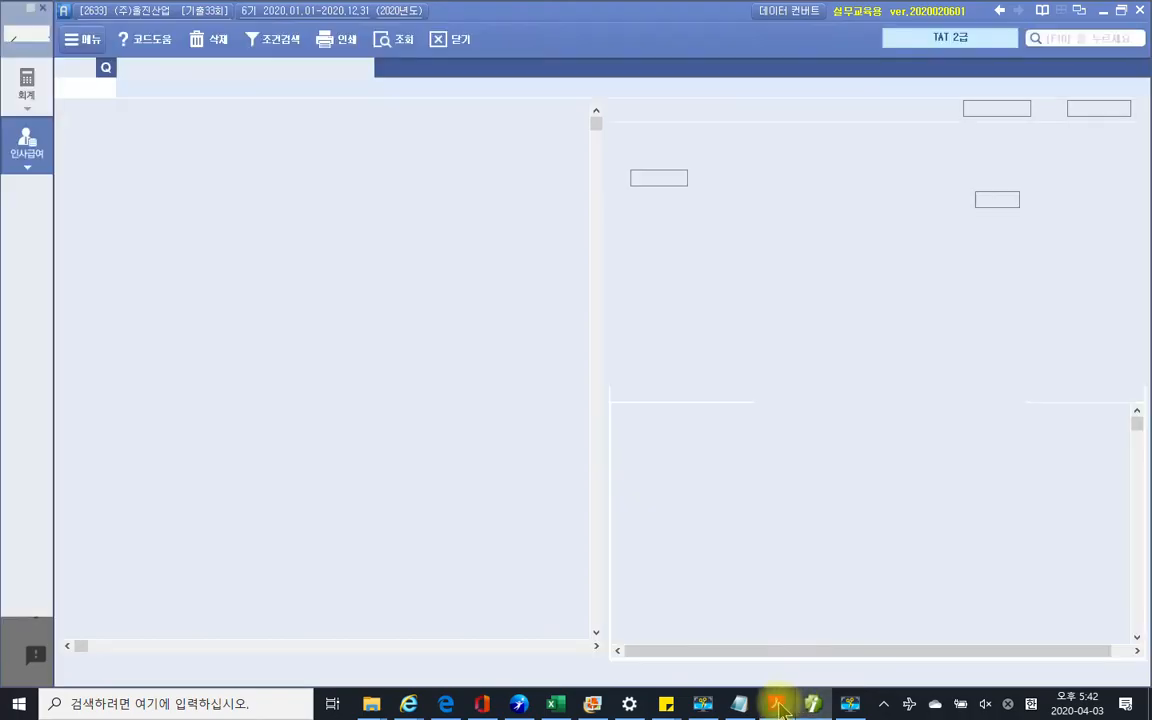
click(776, 704)
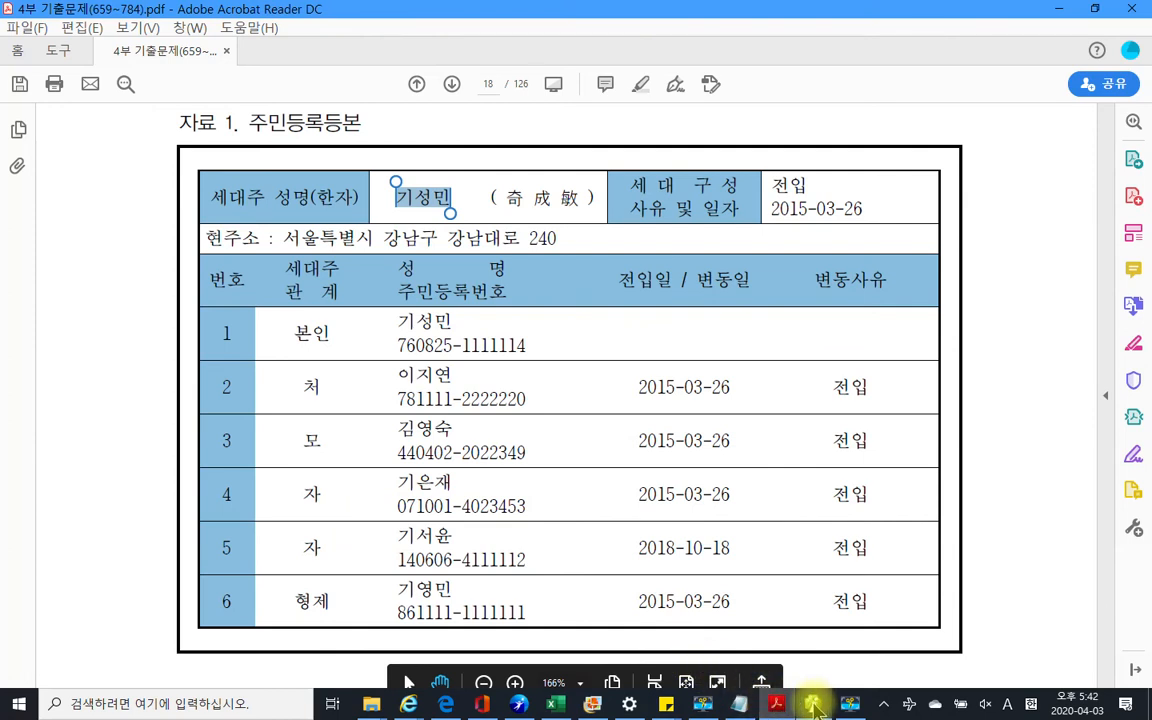
mouse_move(816, 707)
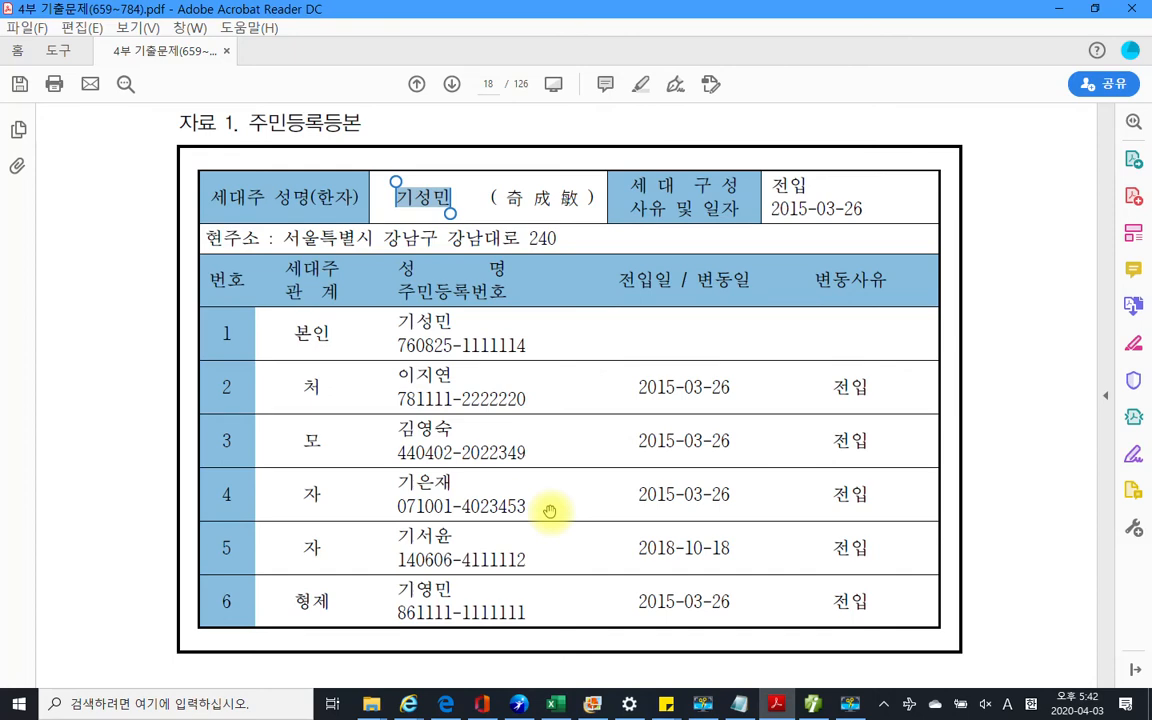
click(814, 695)
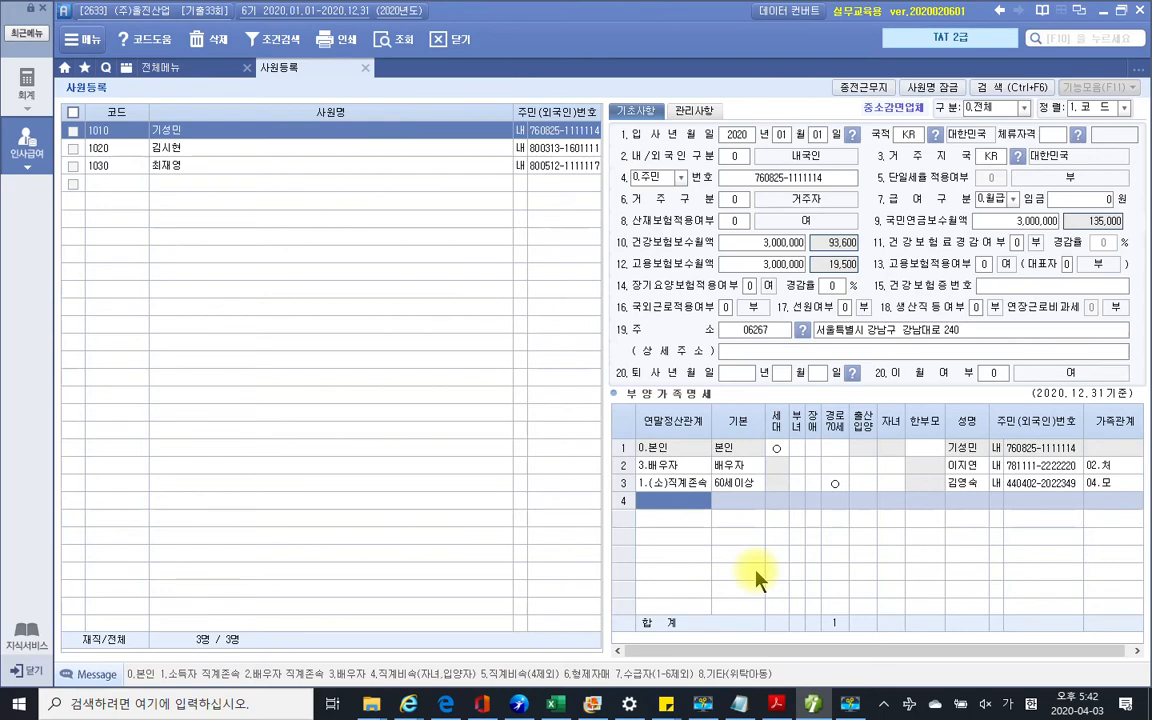
Add row 4 as the first child: code 4, 20세이하, 내국인, with name and resident number
text(4)
key(Return)
key(Return)
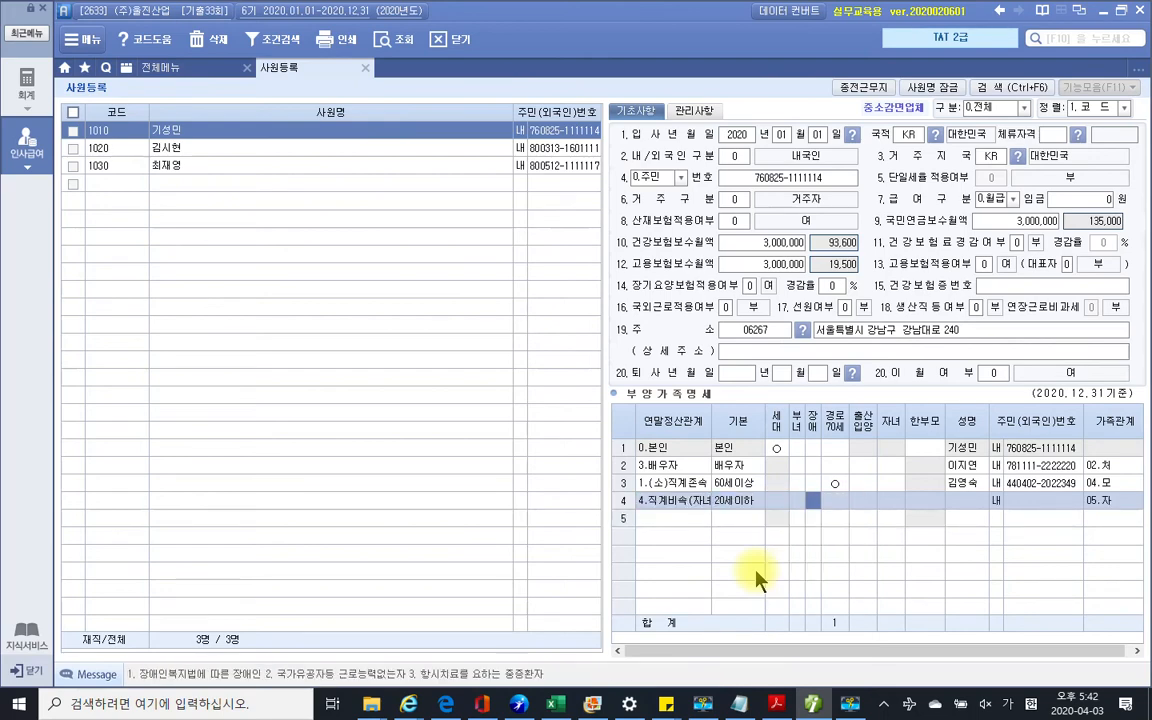
key(Return)
key(Return)
key(Return)
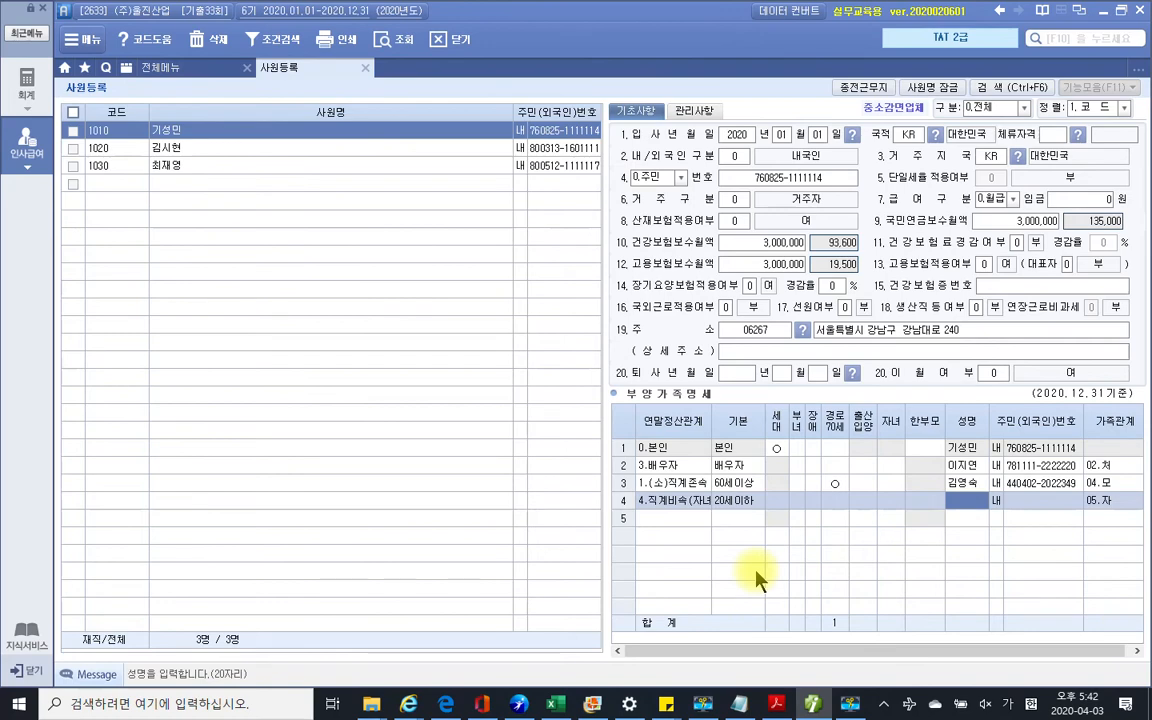
key(Return)
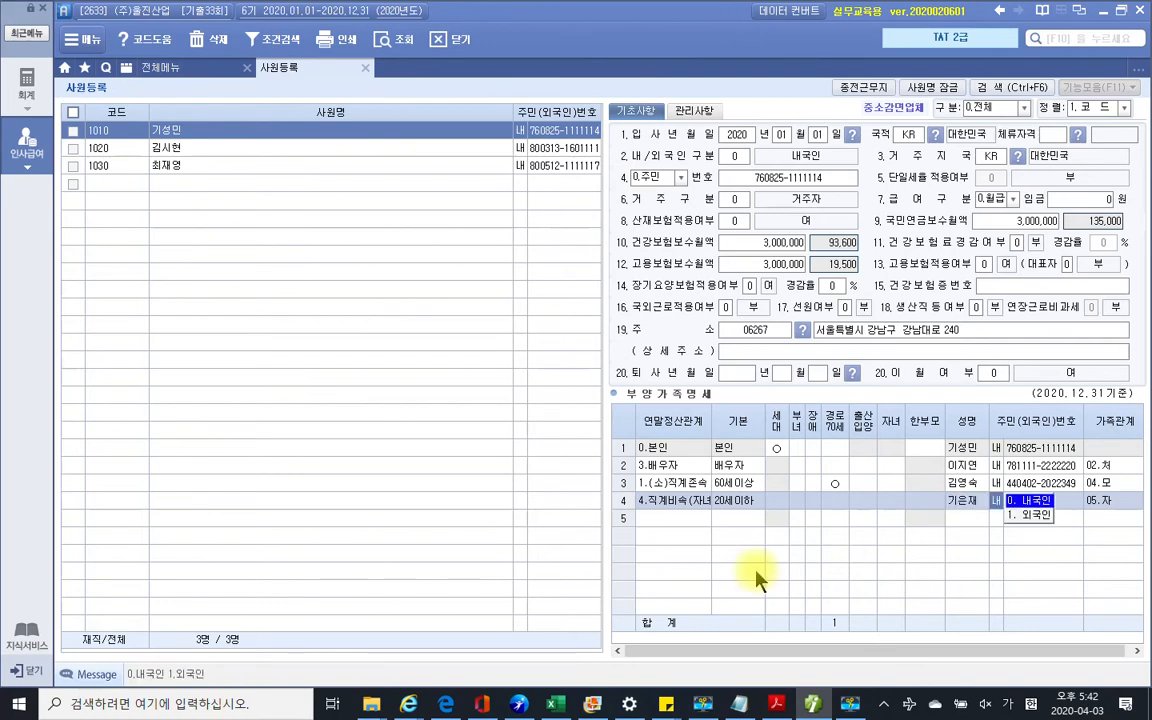
key(Return)
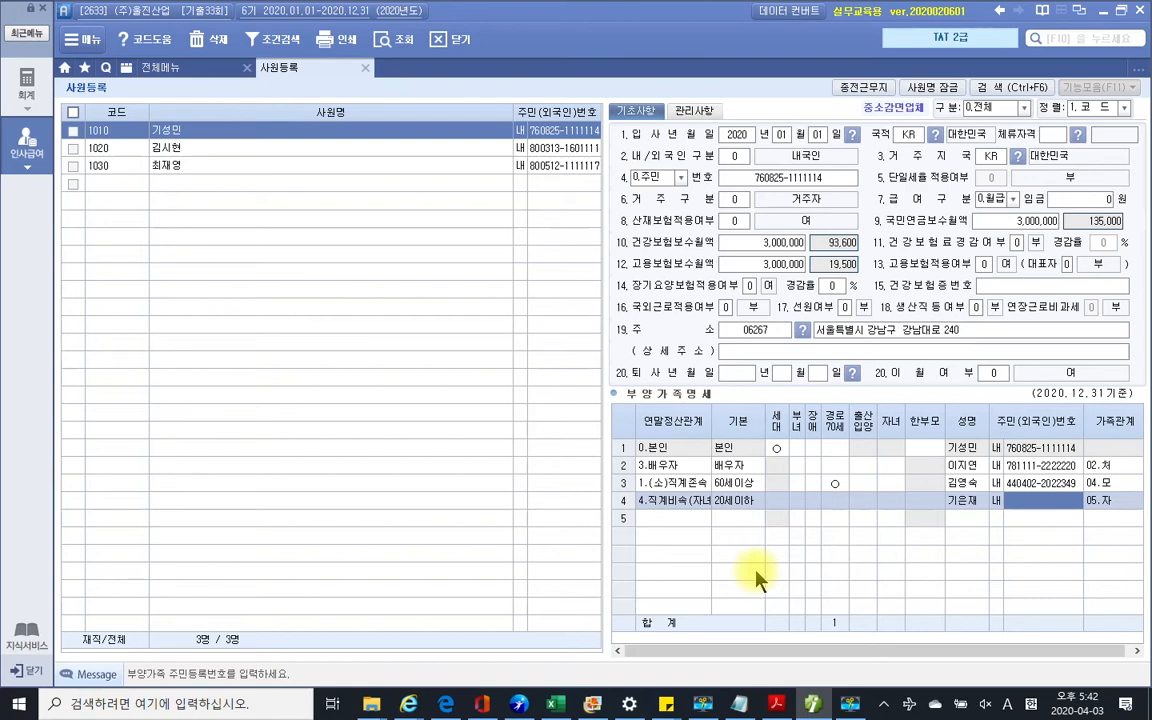
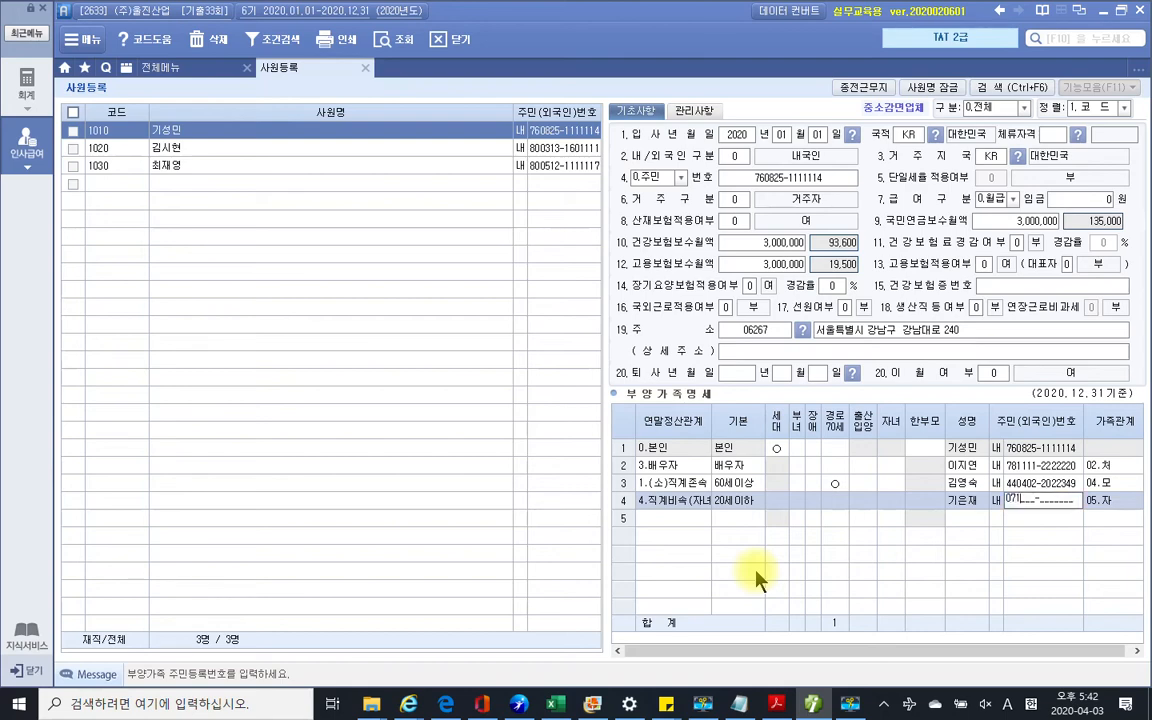
key(Return)
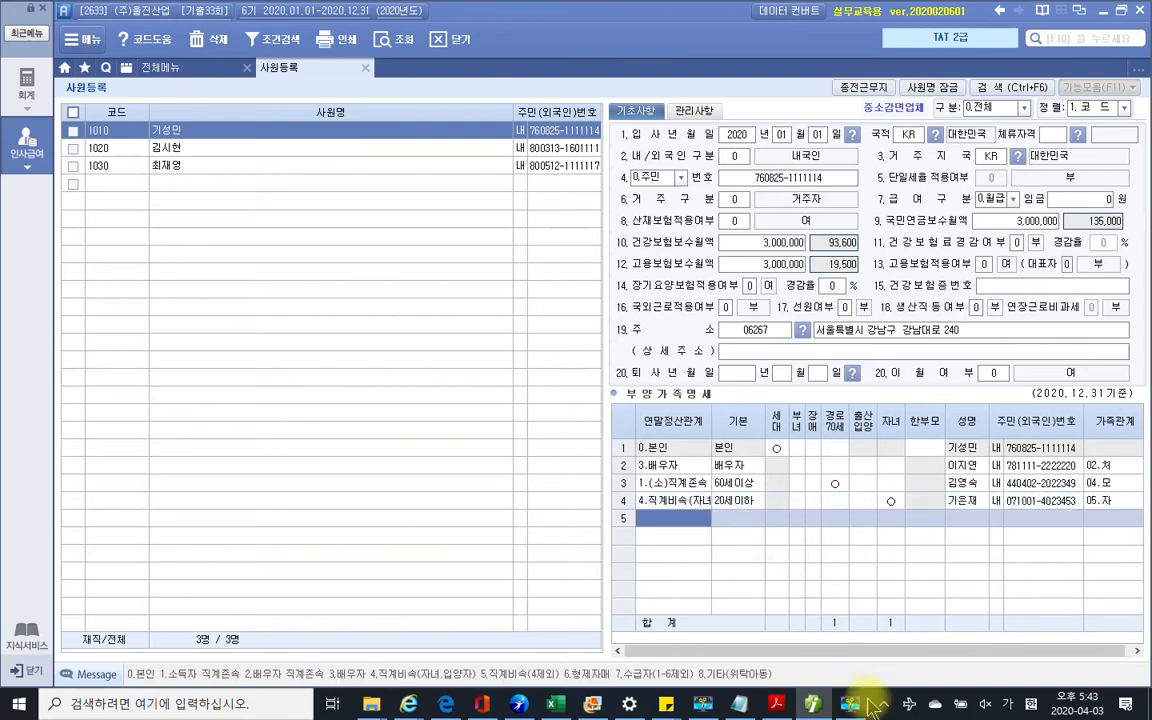
click(775, 704)
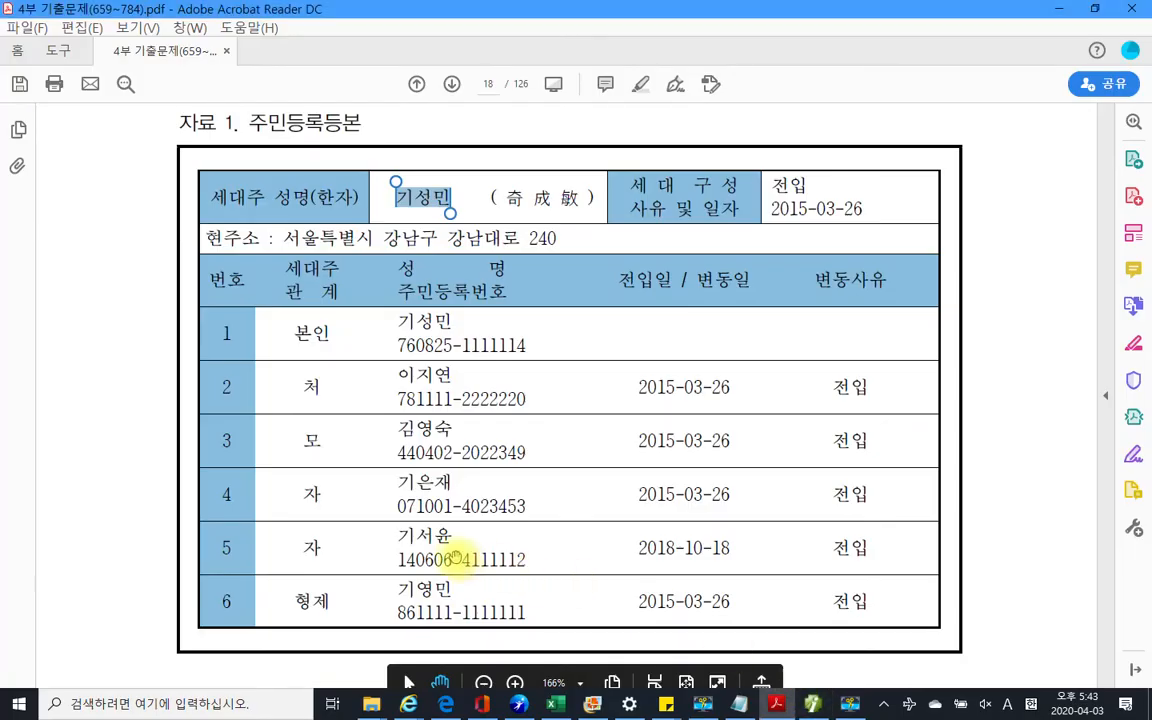
Add row 5 as the second child: code 4, 20세이하, 내국인, name and resident number, relation 05.자
click(815, 706)
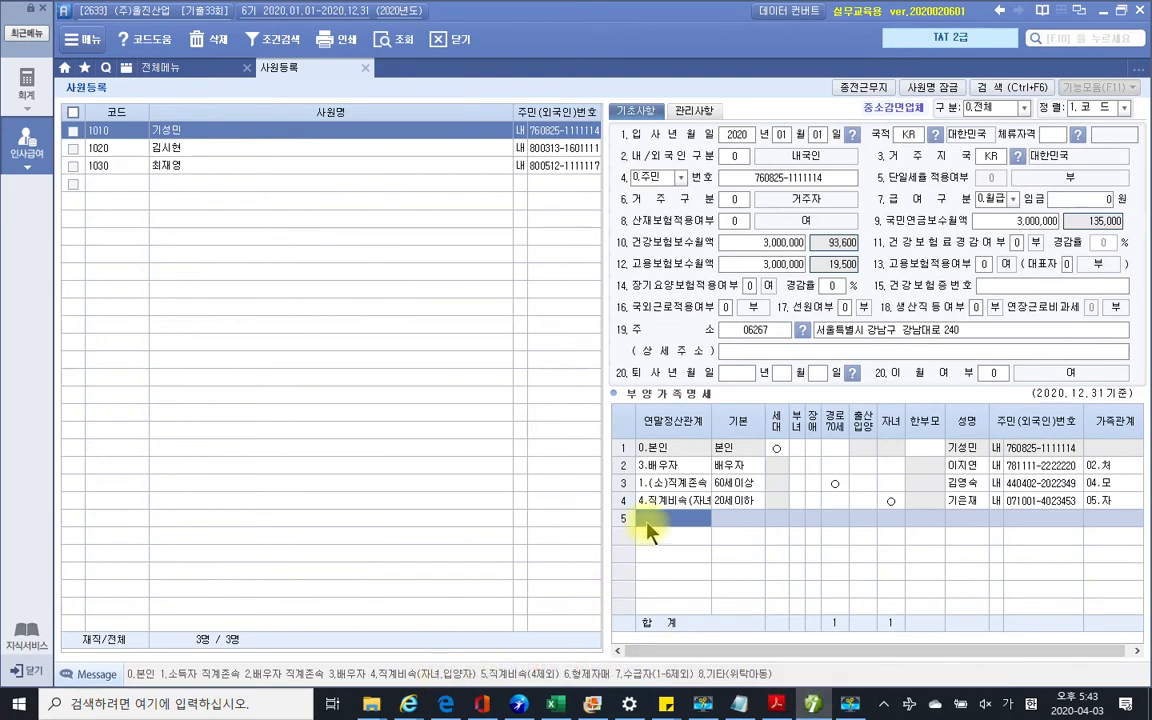
text(4)
key(Return)
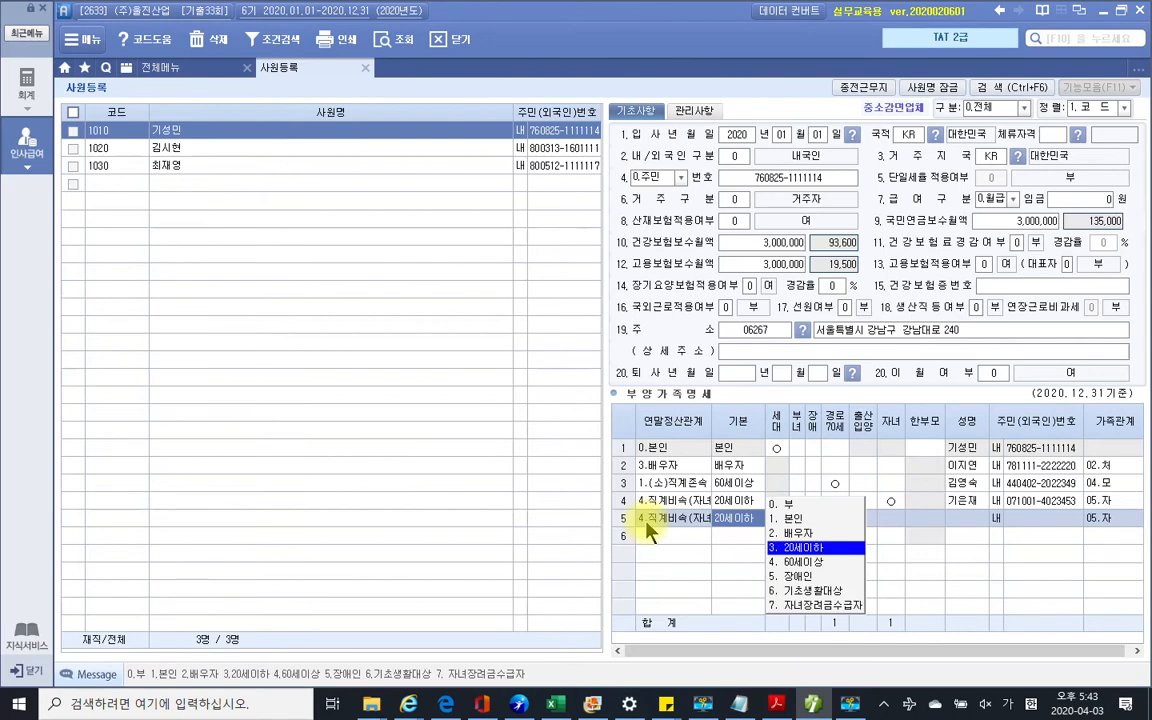
key(Return)
key(Return)
key(Return)
key(Return)
key(Return)
key(Return)
key(Return)
key(Return)
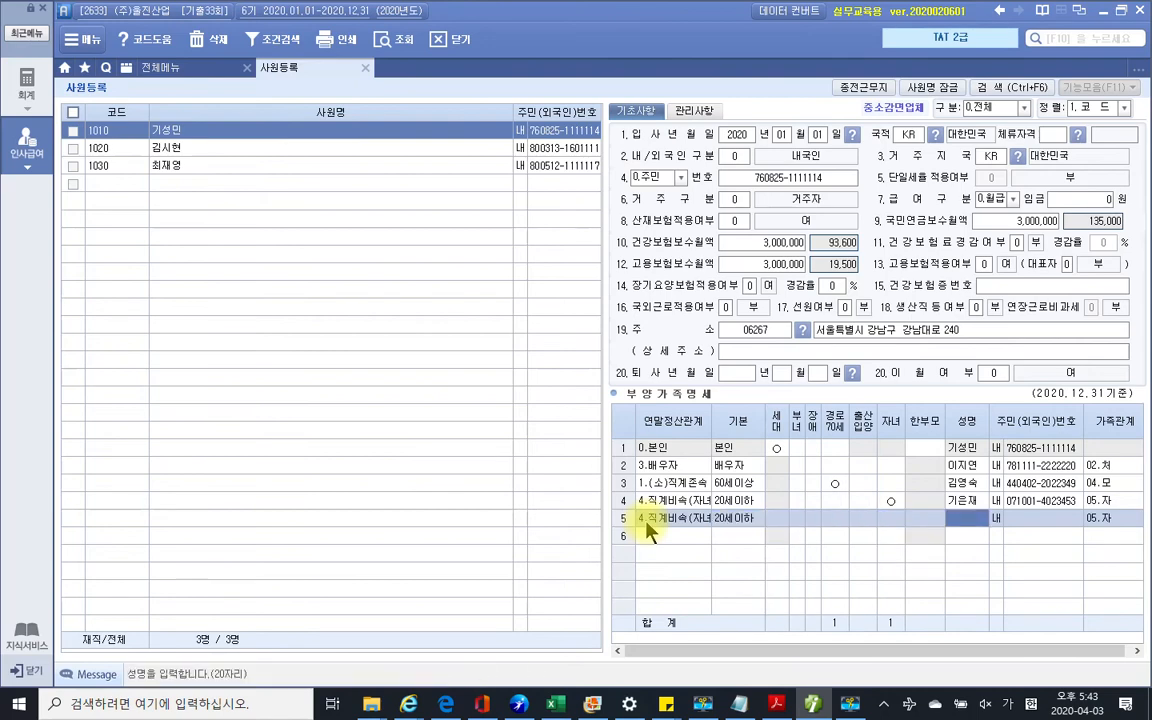
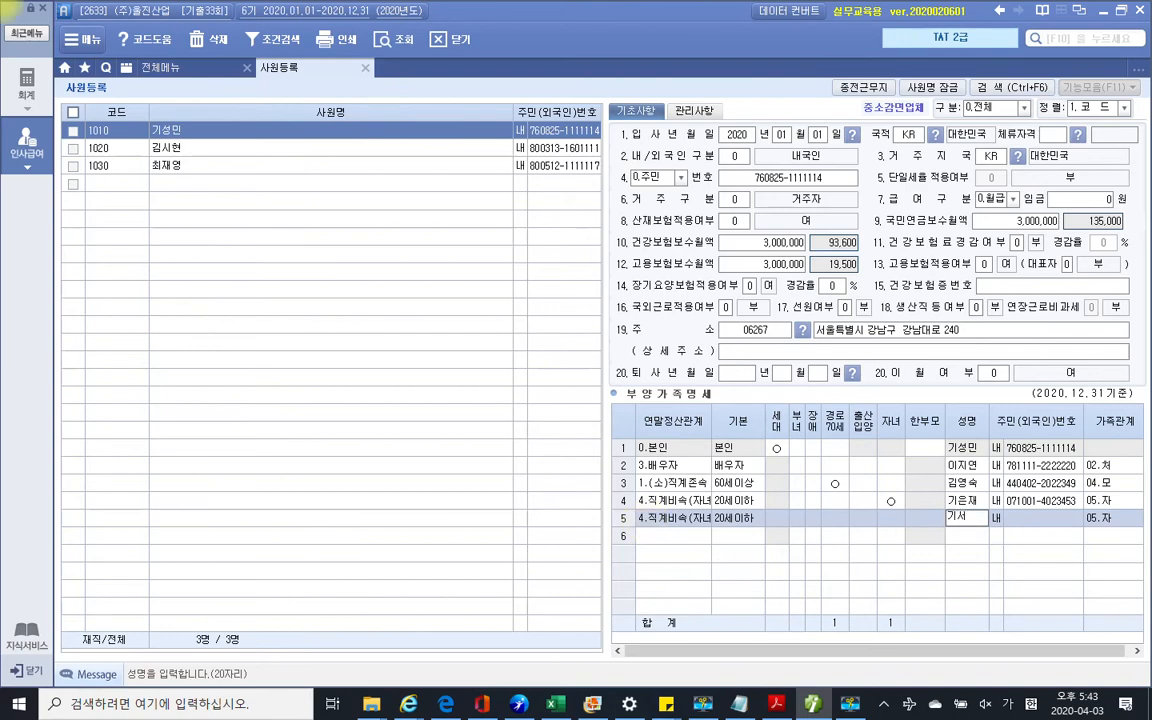
key(Return)
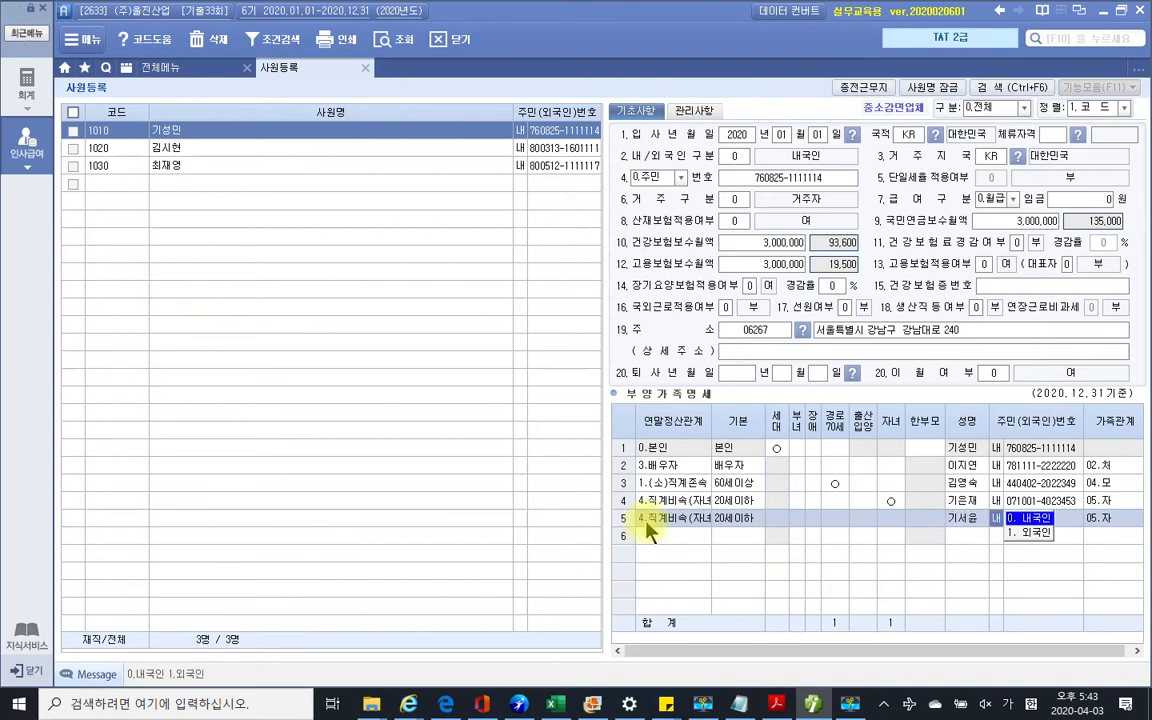
key(Return)
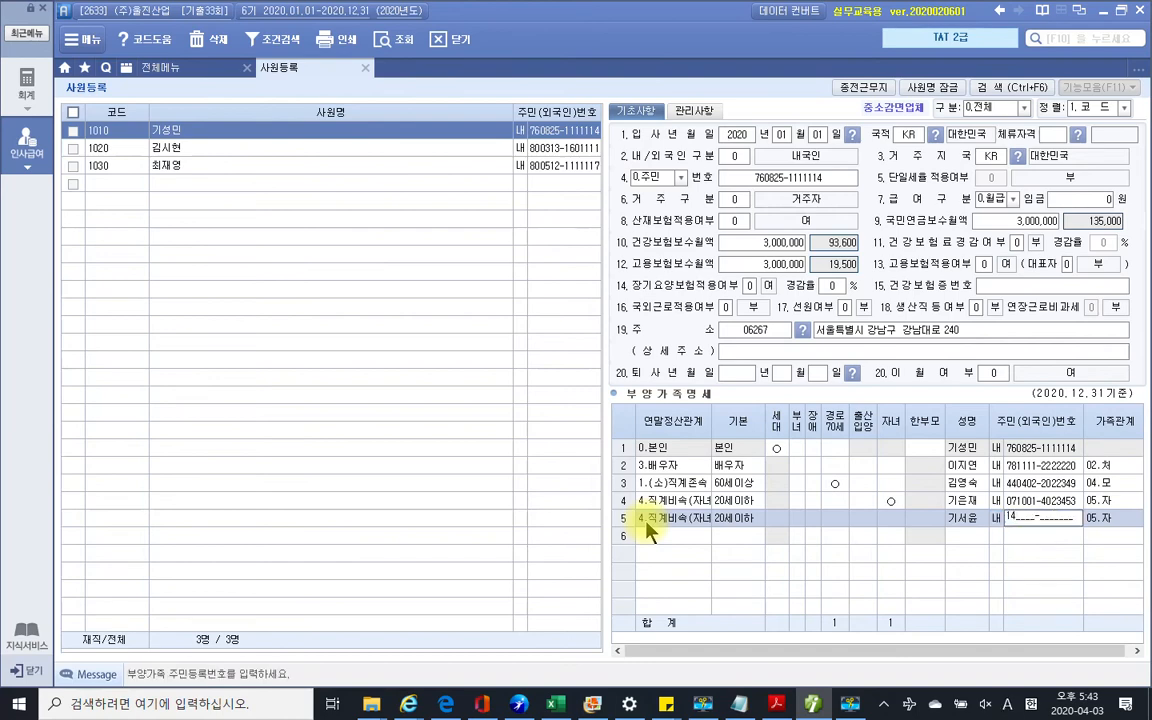
key(Return)
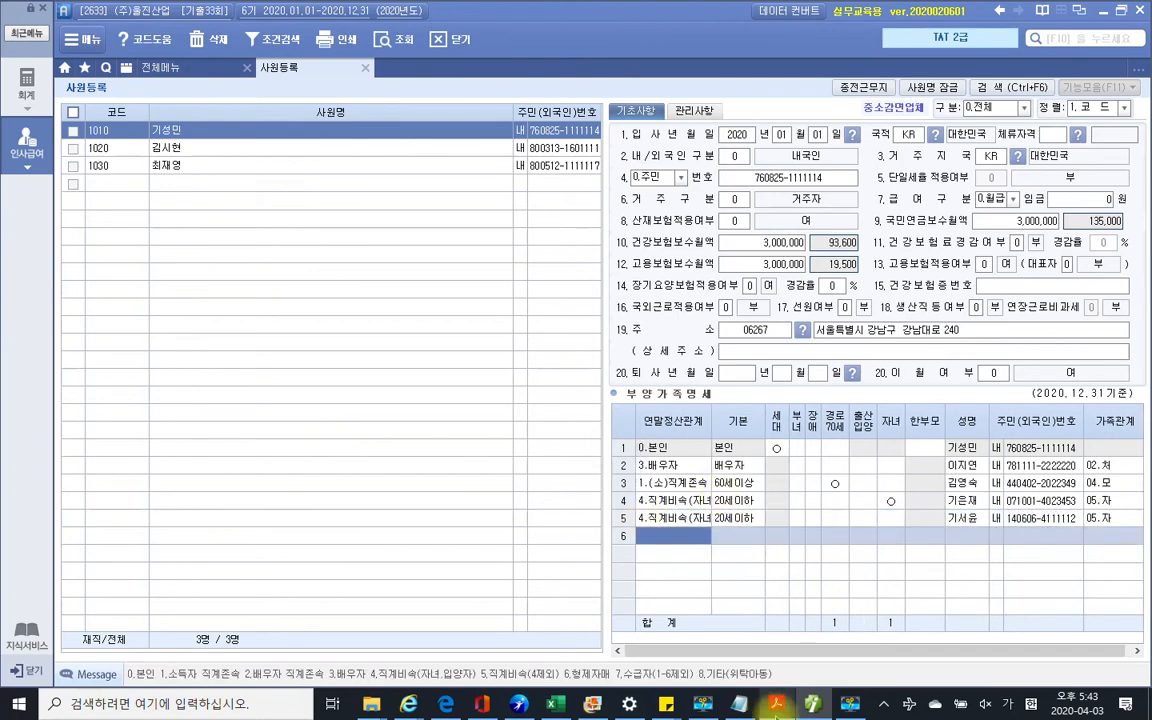
Open row 5's 출산입양 options and read the 2020 adoption details on page 19's 입양관계증명서
click(784, 708)
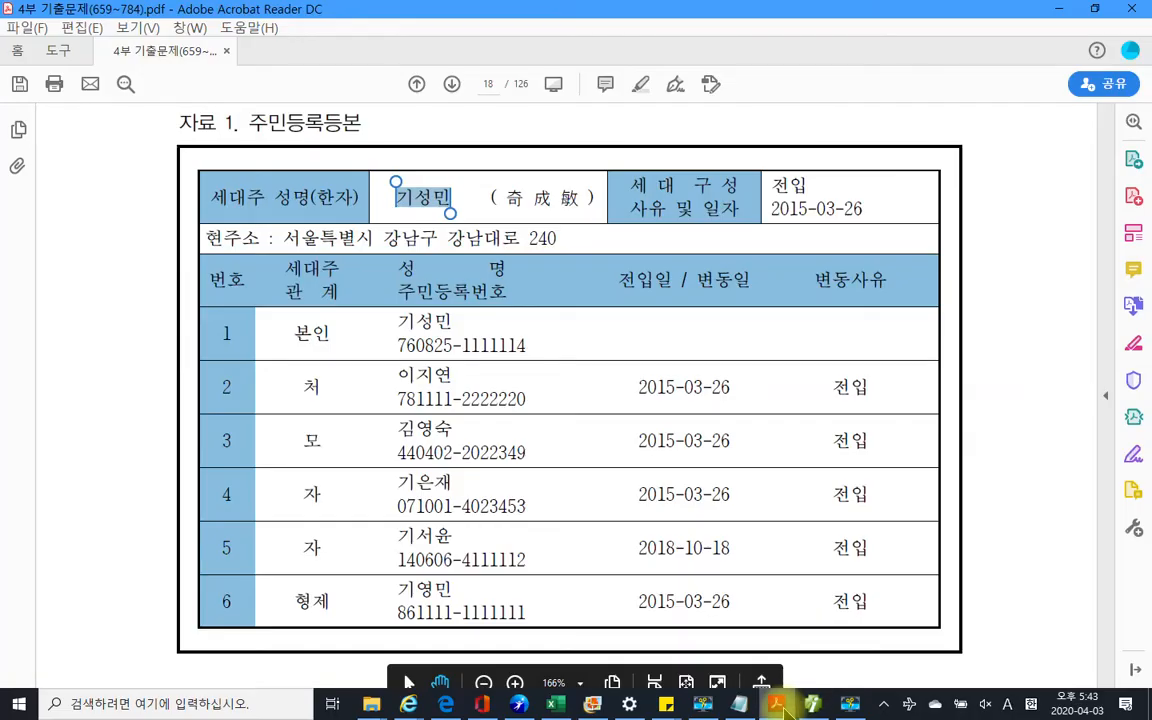
click(812, 704)
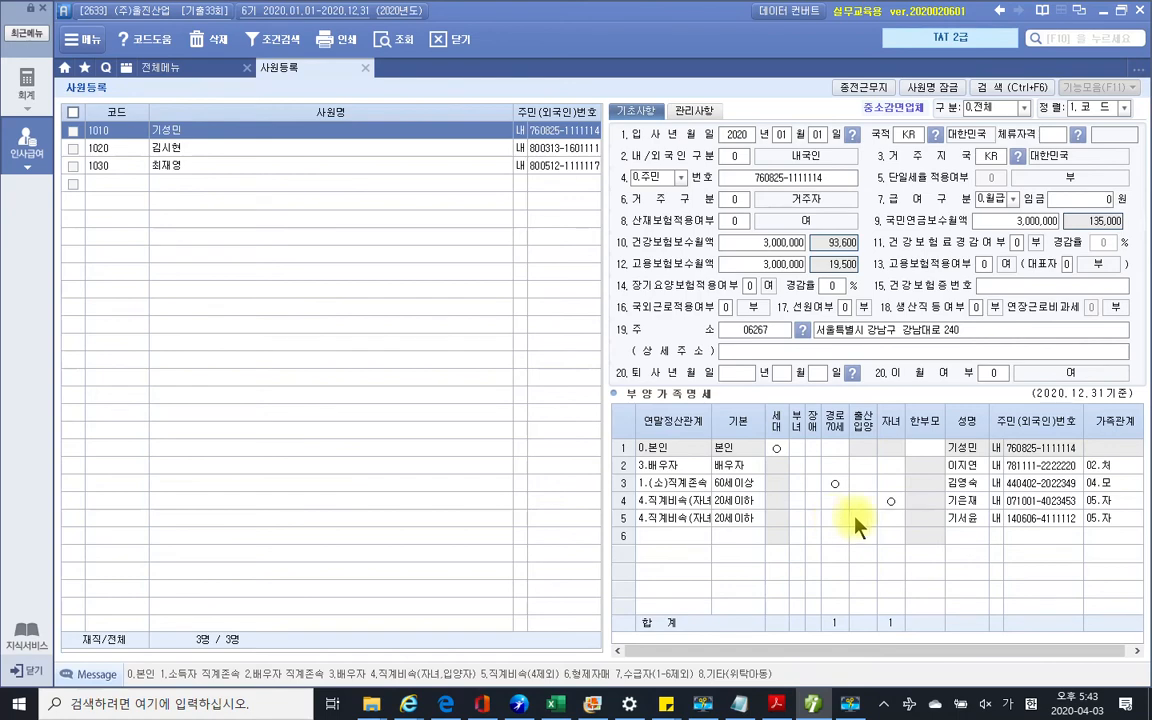
click(857, 520)
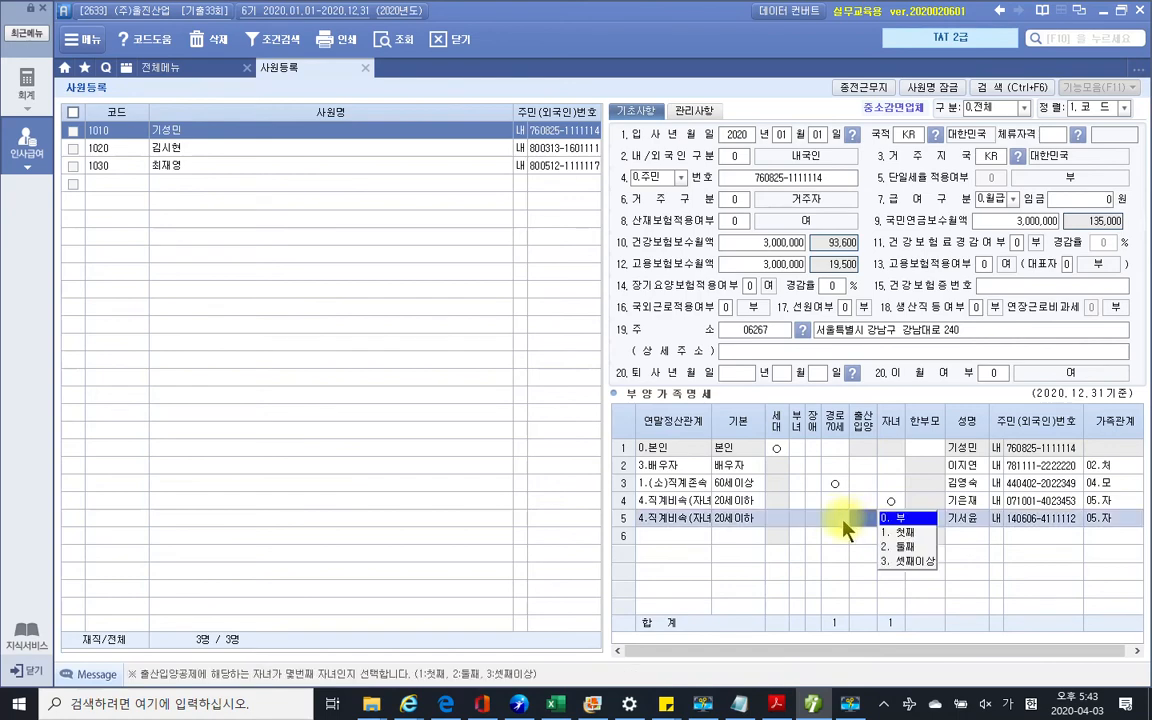
click(777, 703)
scroll(733, 490, down, 10)
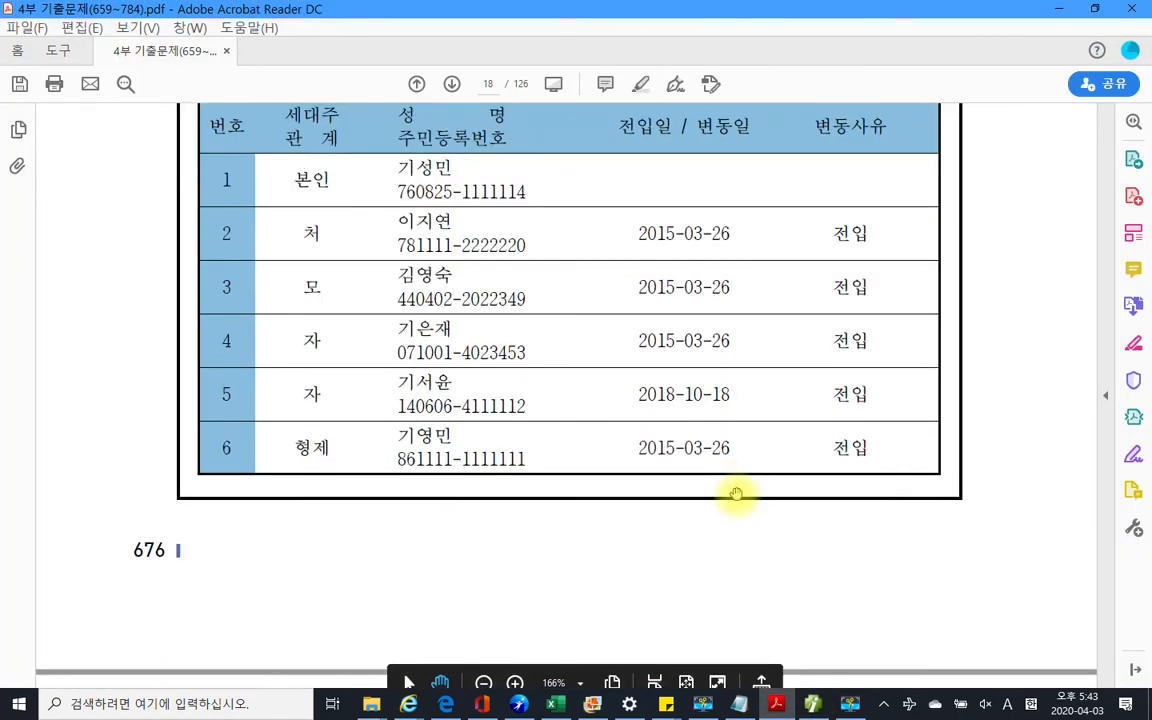
scroll(736, 497, down, 3)
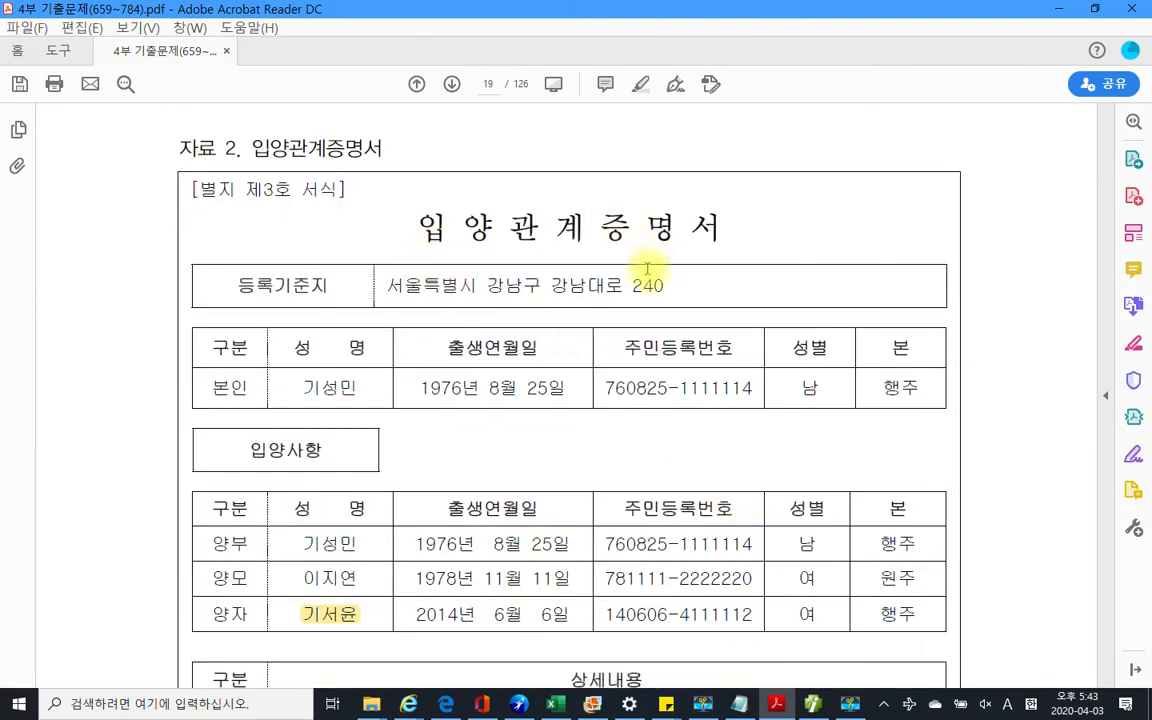
scroll(558, 425, down, 1)
scroll(558, 425, down, 6)
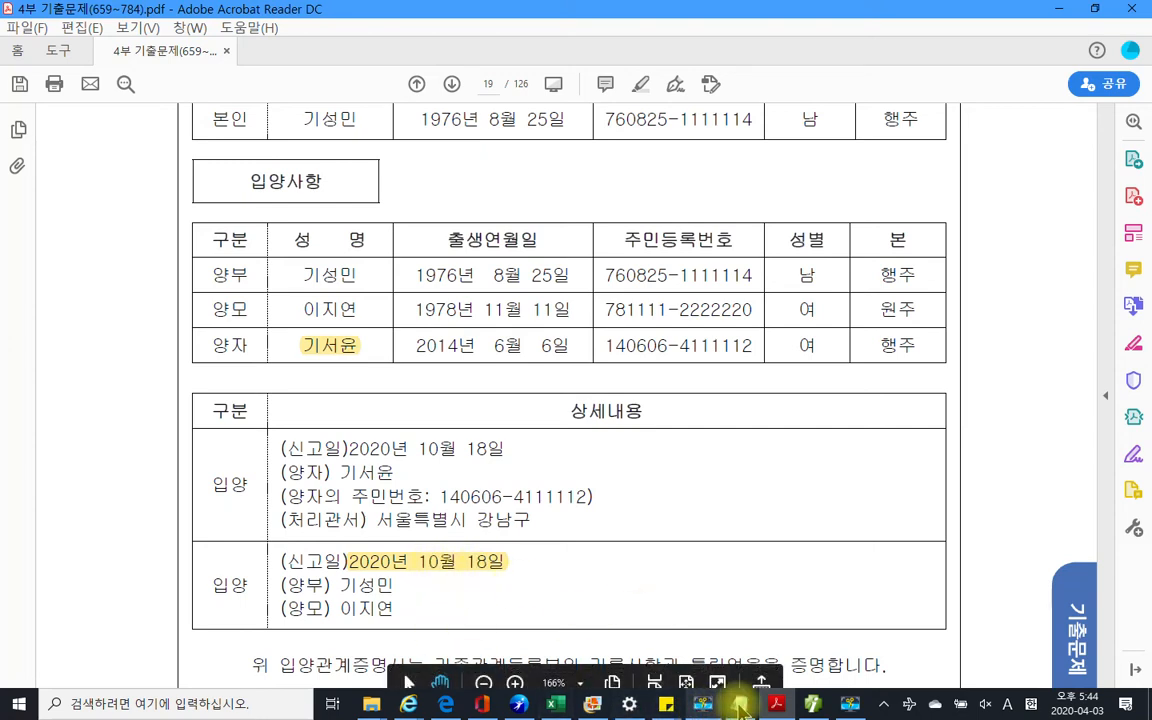
mouse_move(777, 705)
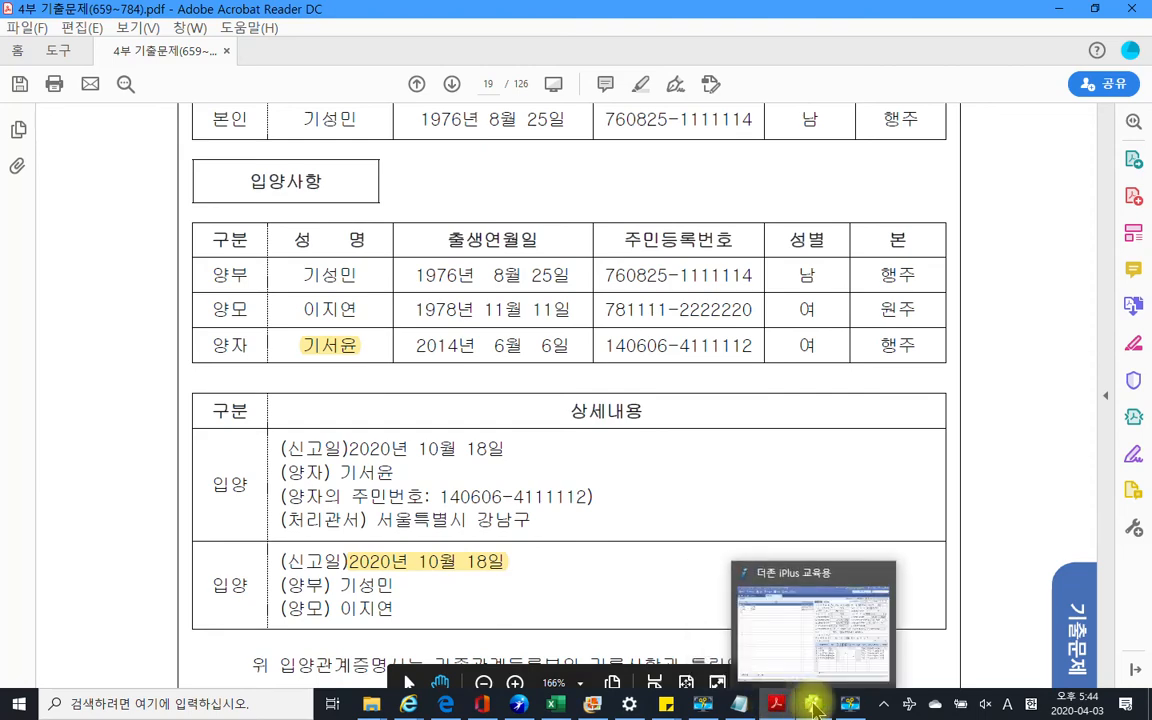
click(815, 708)
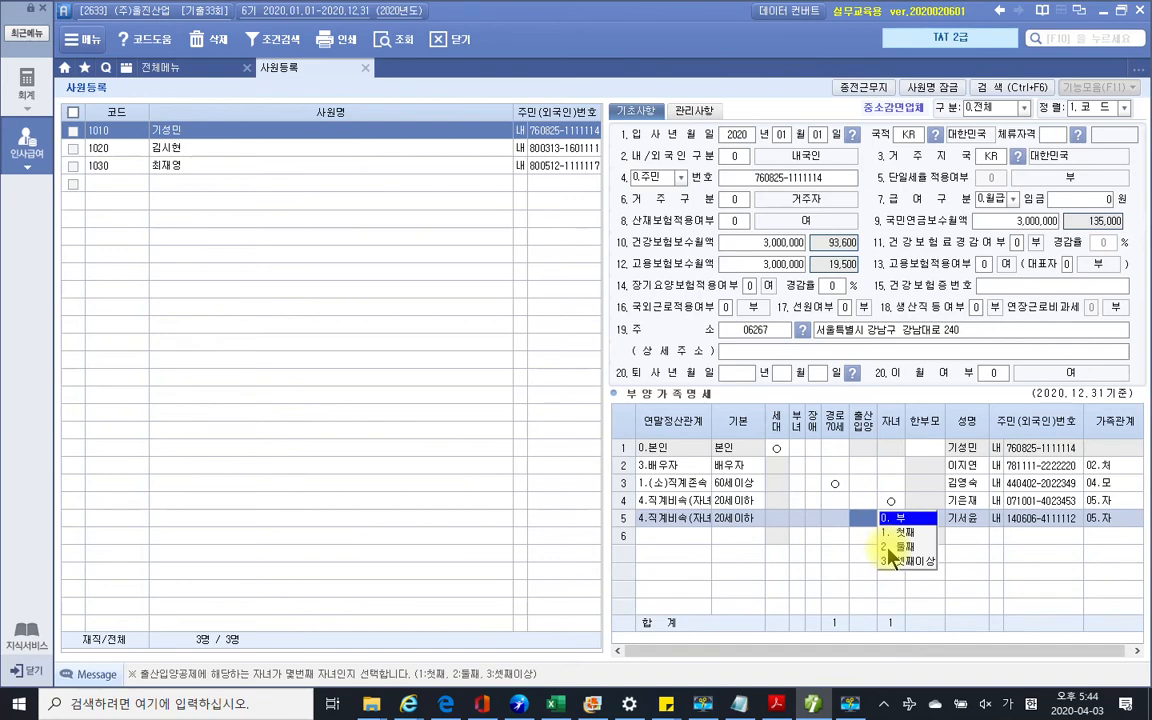
Set the fifth dependant's 출산입양 to 2.둘째, shown as ○(2)
click(890, 547)
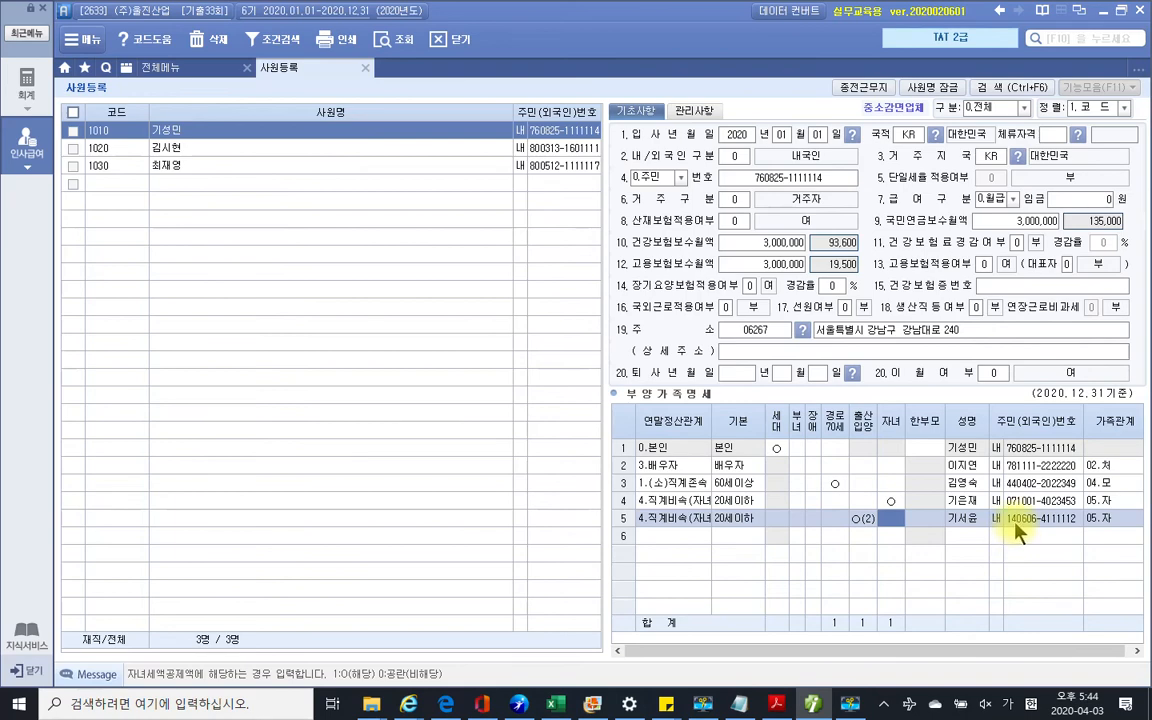
click(865, 528)
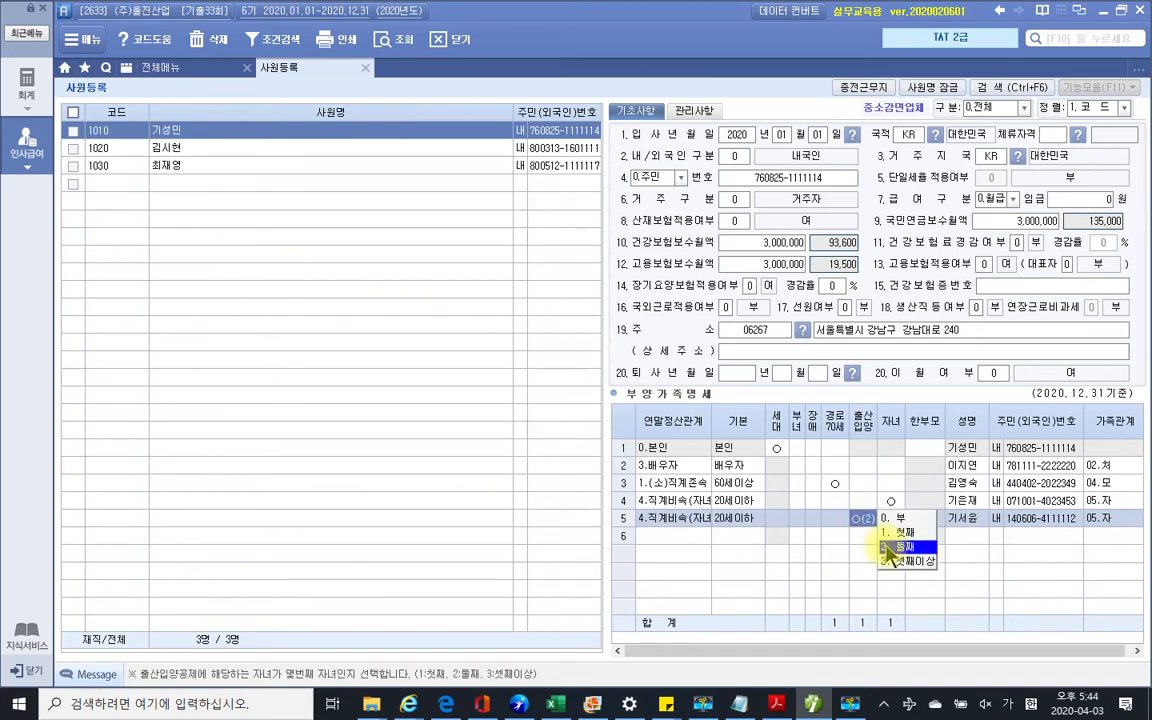
click(887, 547)
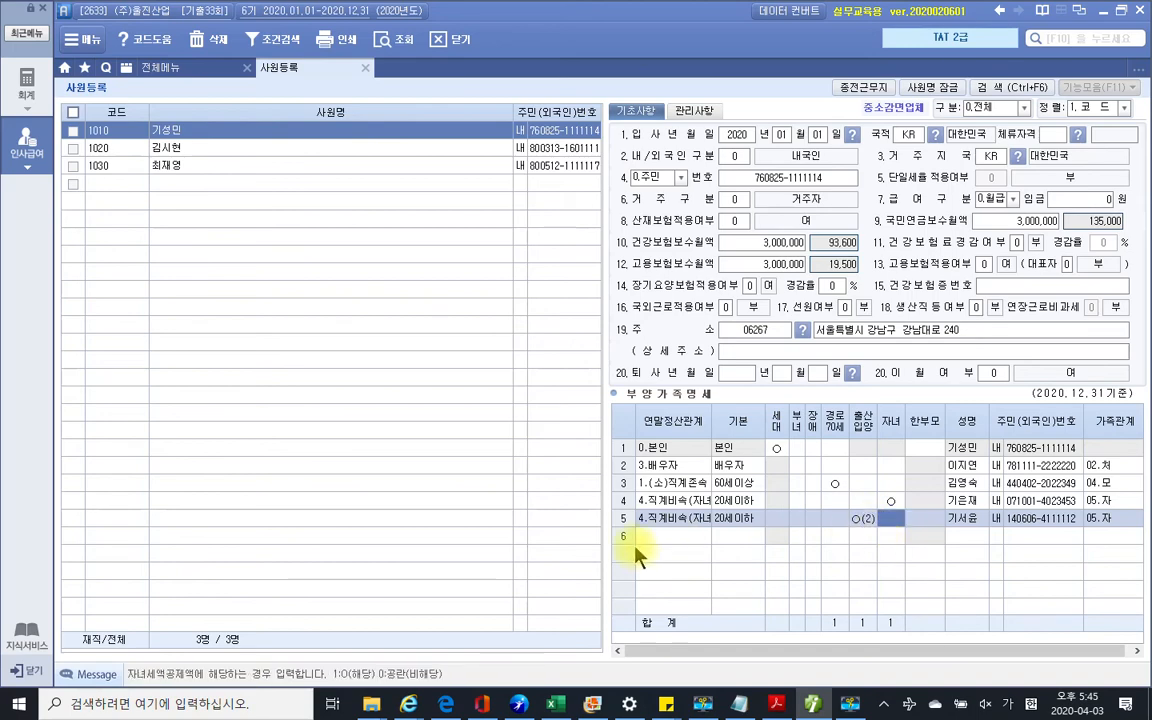
click(658, 536)
mouse_move(812, 705)
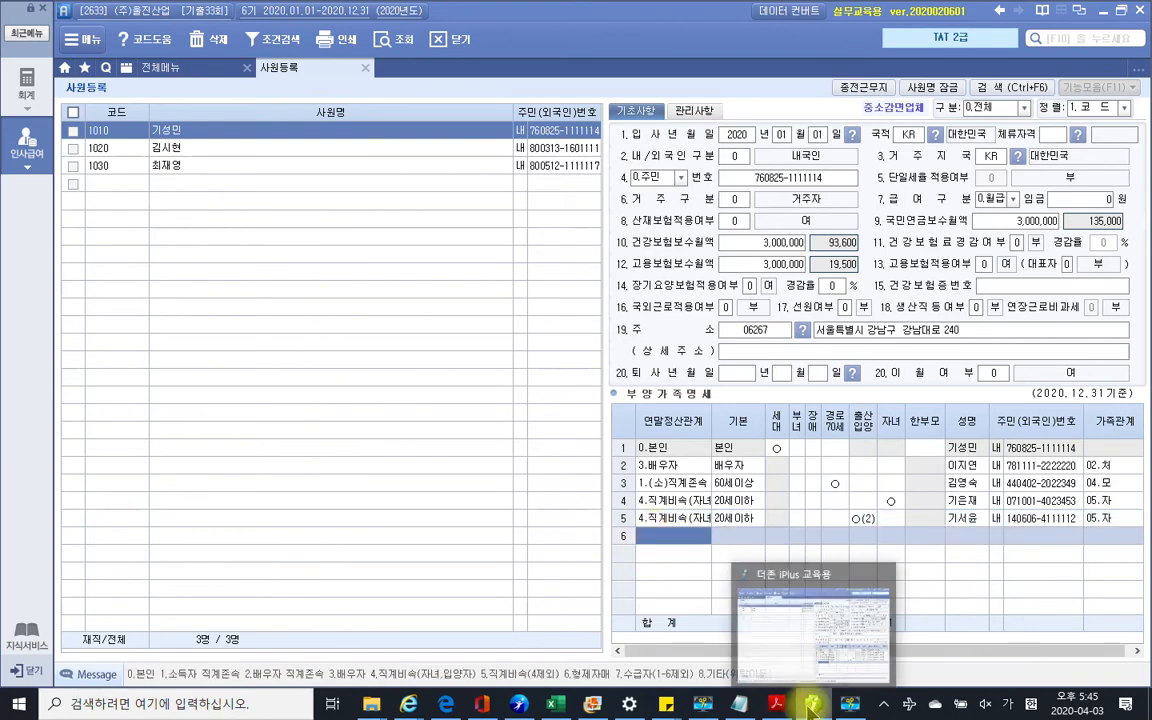
click(776, 704)
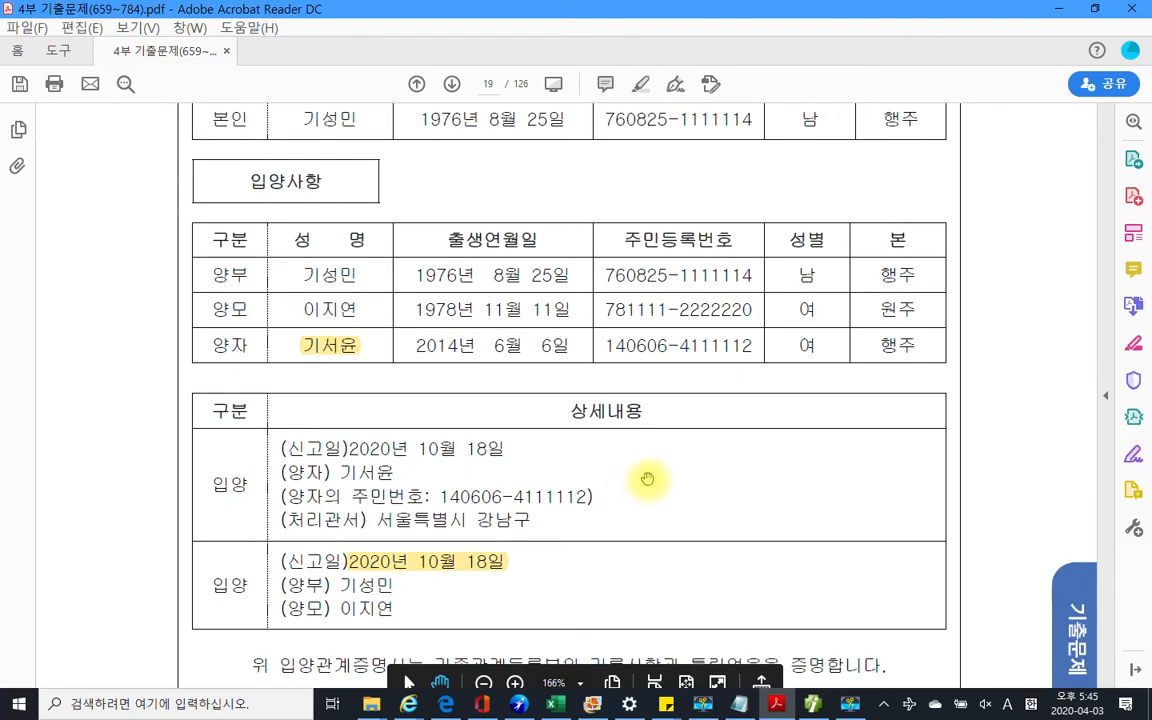
scroll(647, 479, up, 10)
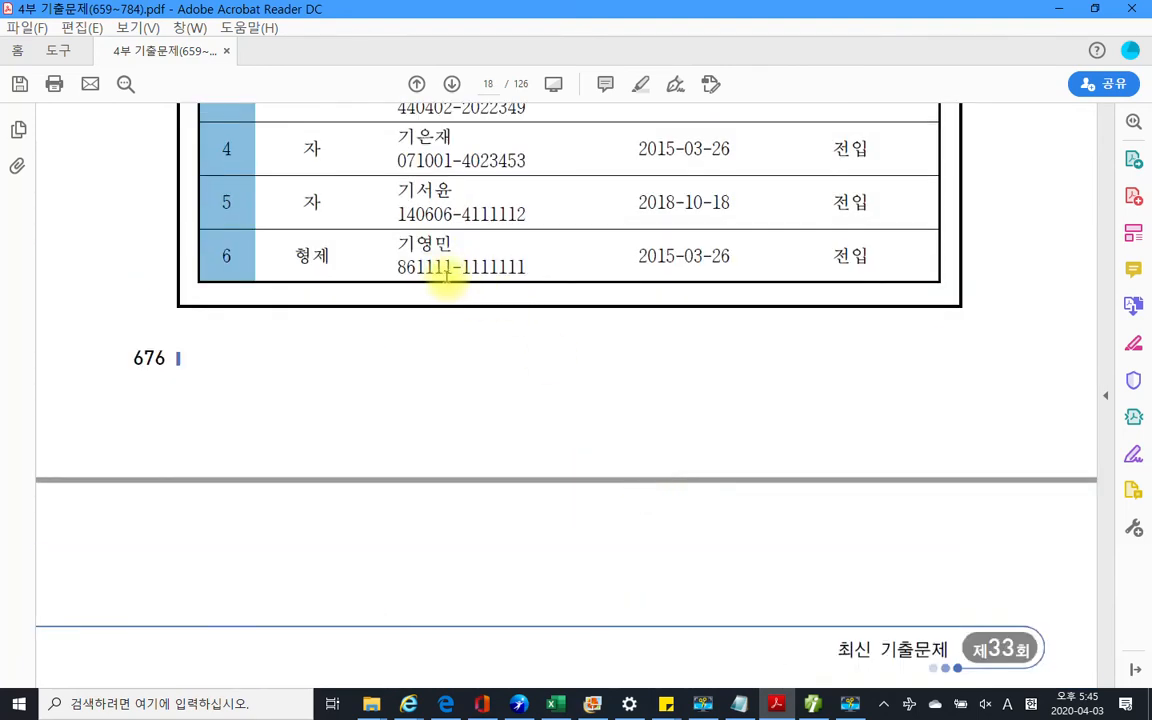
scroll(524, 404, down, 2)
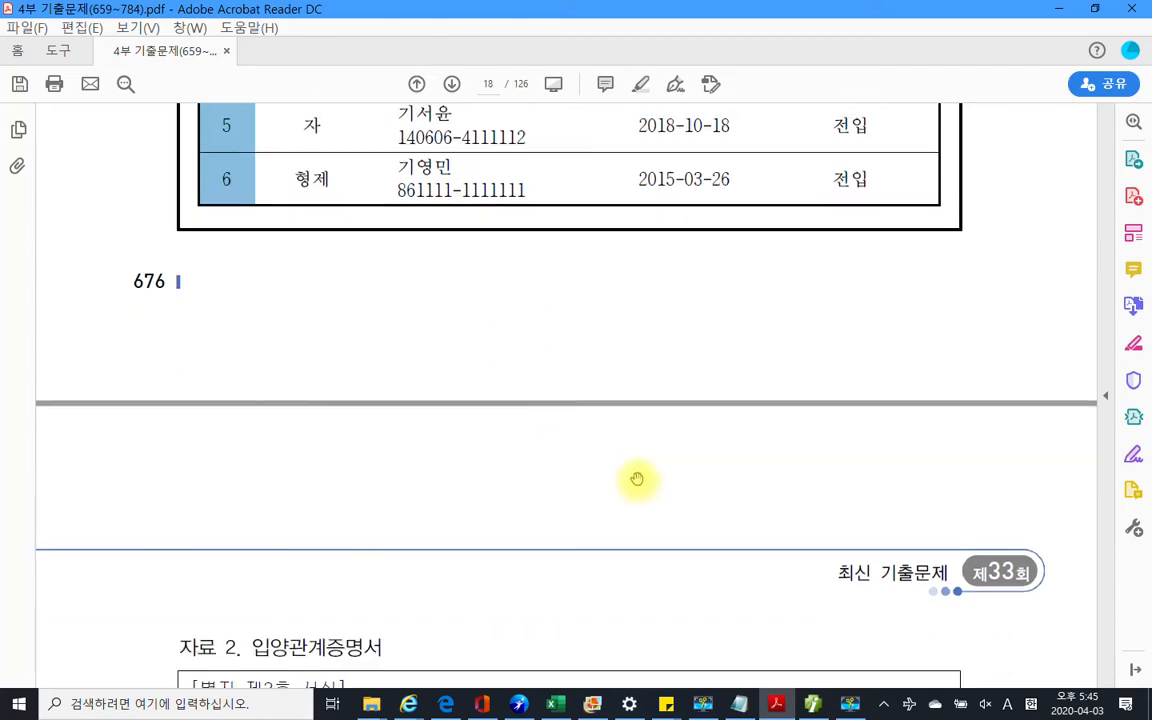
scroll(637, 479, down, 6)
scroll(636, 473, down, 20)
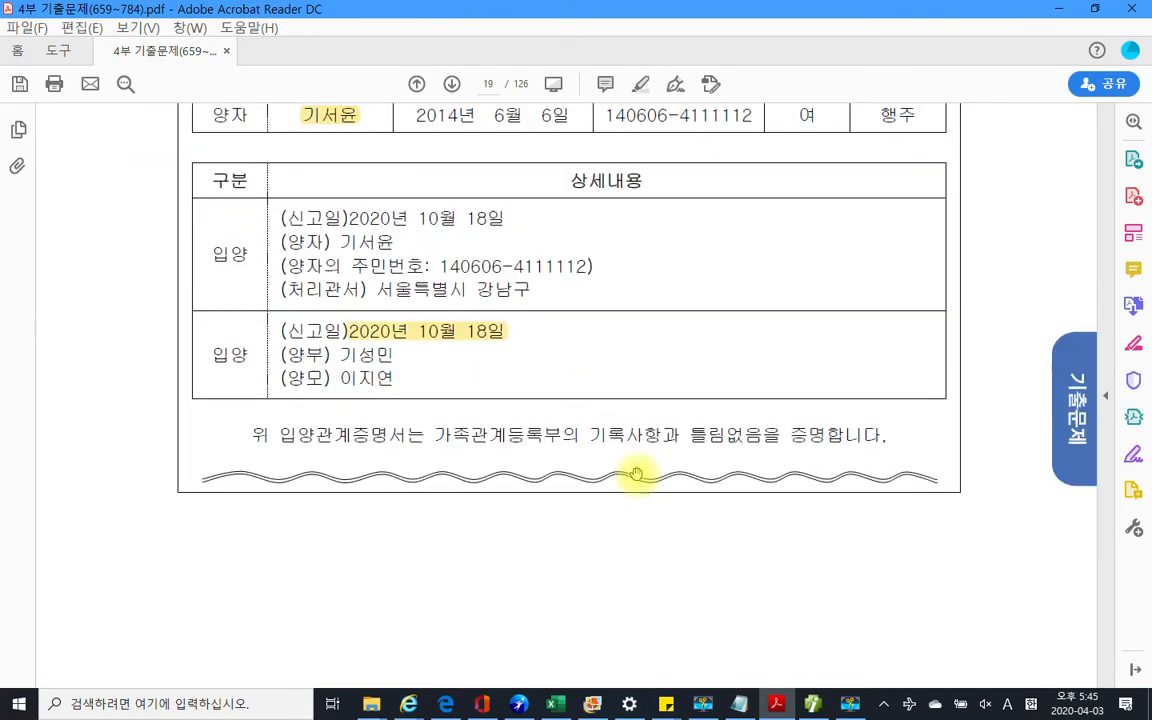
scroll(636, 472, down, 6)
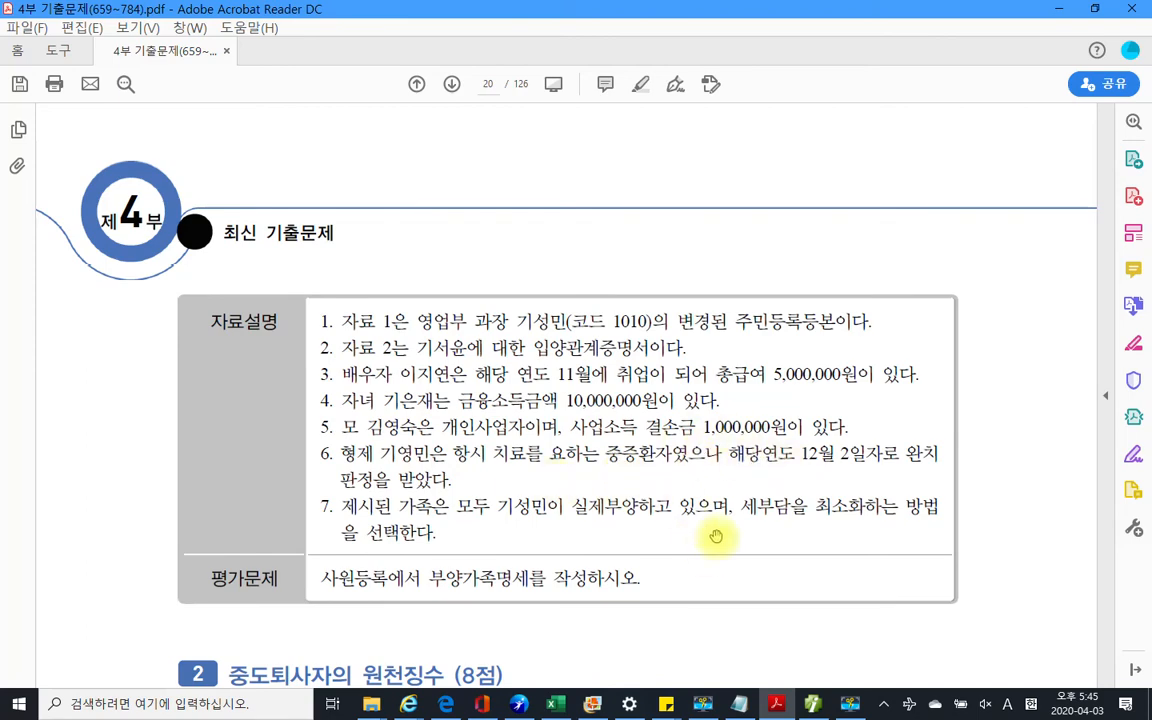
click(812, 703)
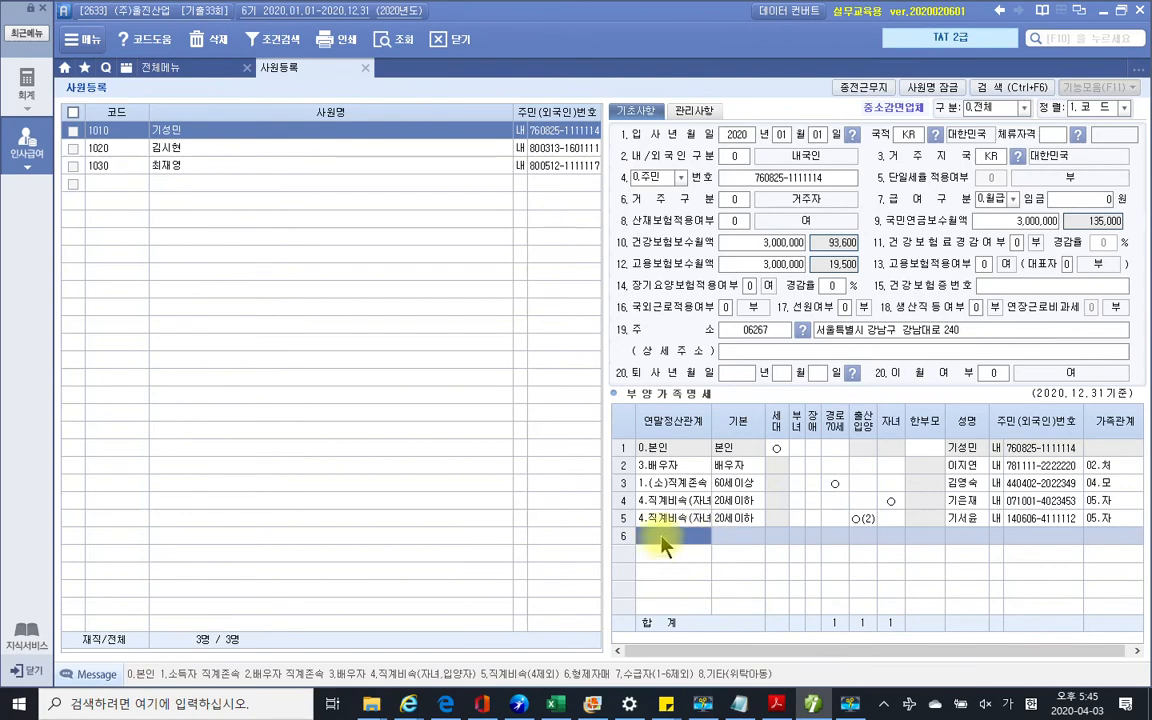
Start row 6 as a 6.형제자매 with basic deduction code 5 (장애인), rechecking the PDF
text(6)
key(Return)
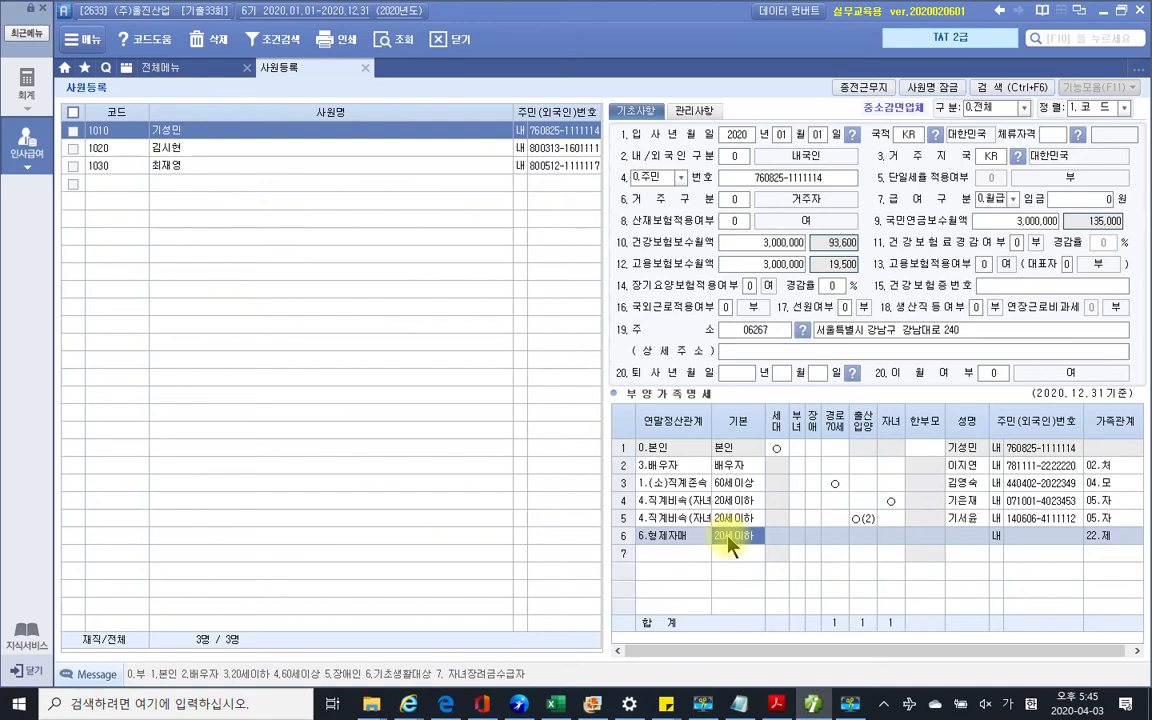
text(5)
key(Return)
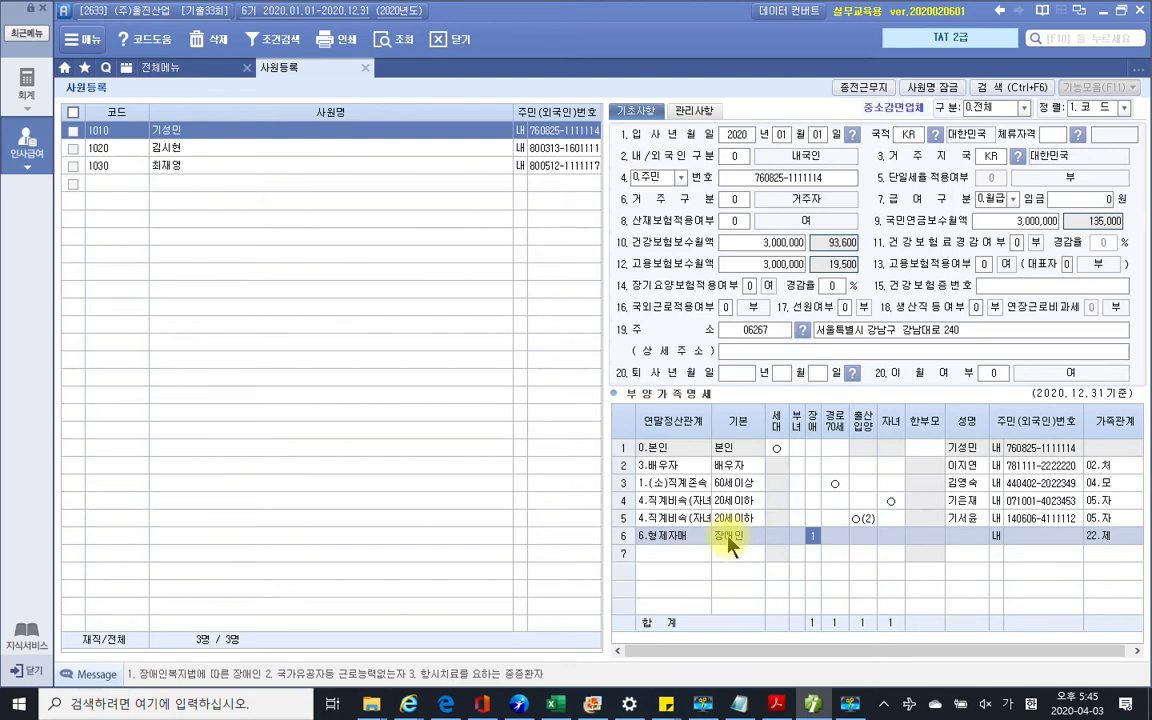
click(776, 705)
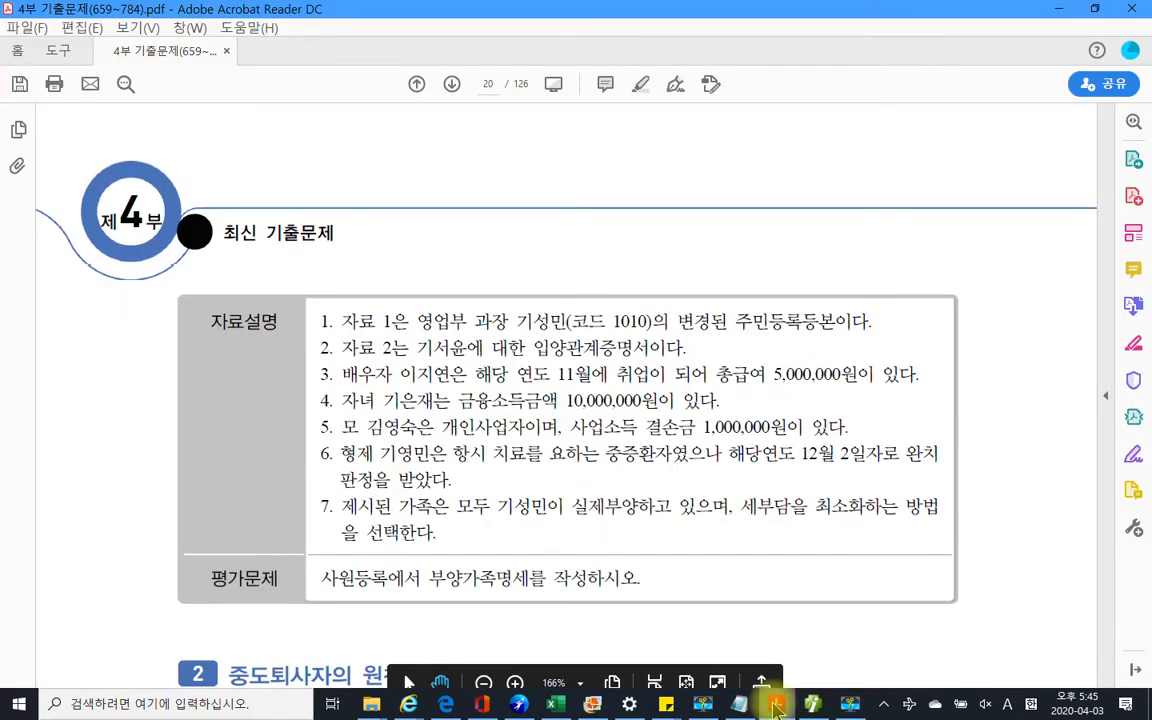
click(812, 704)
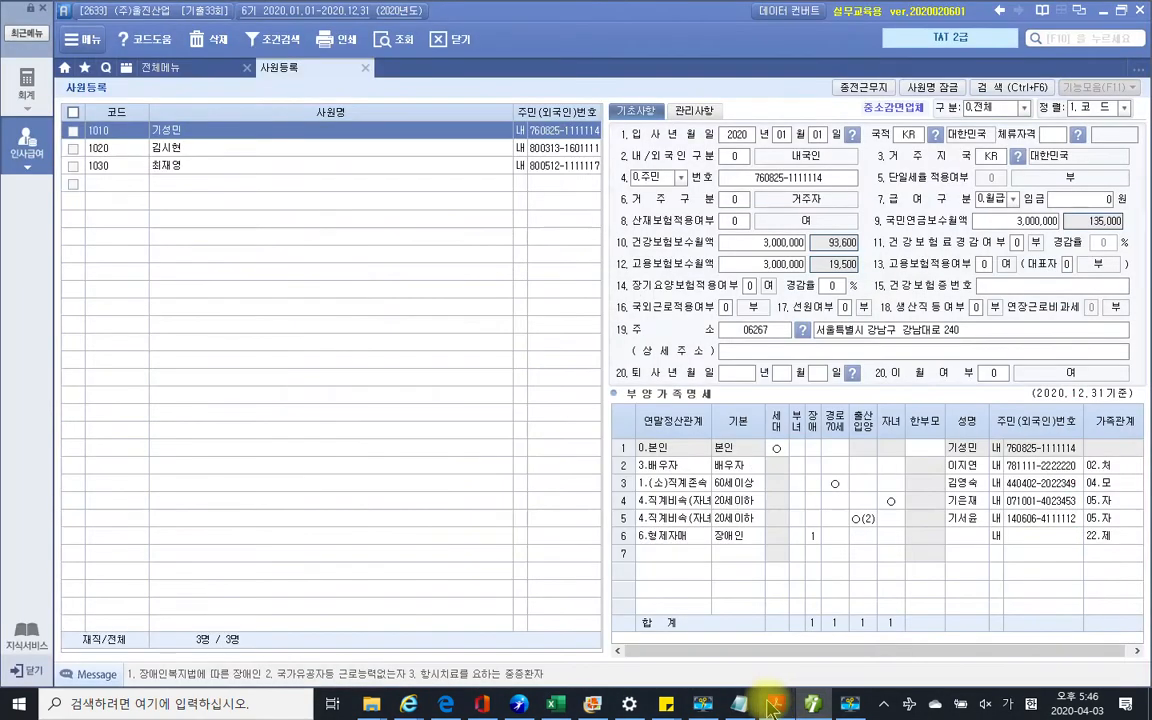
Enter the sibling's disability code 3, name, resident number and relation 22.제
click(812, 538)
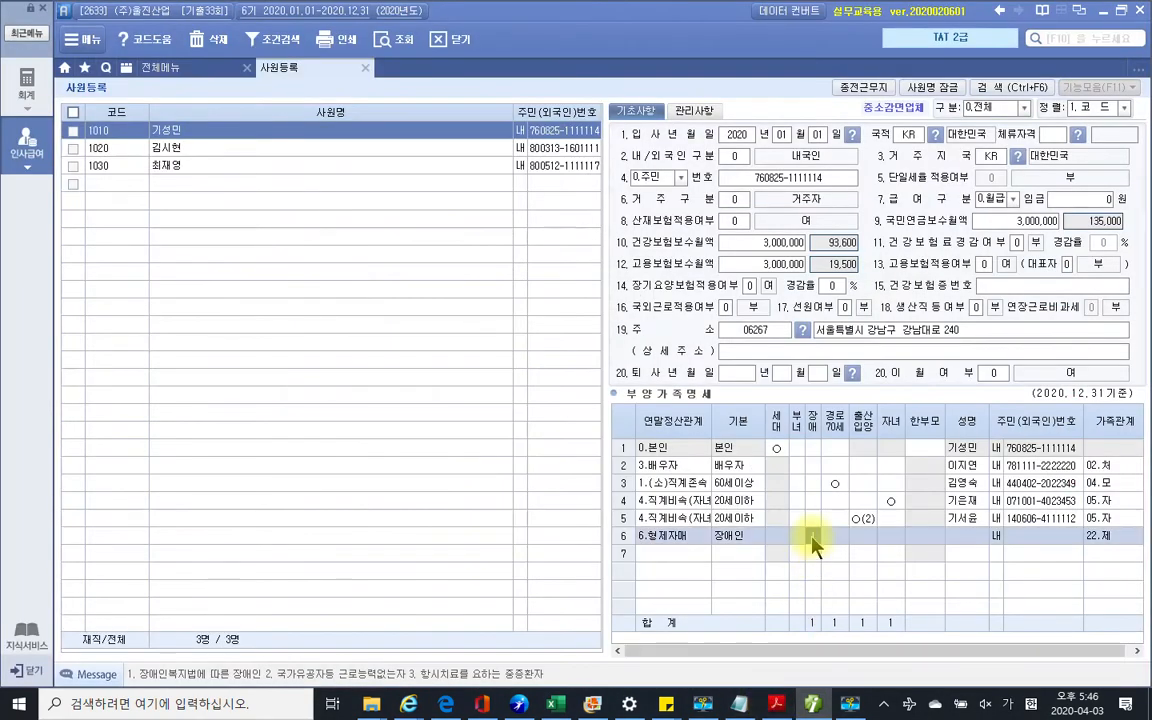
text(1)
key(Return)
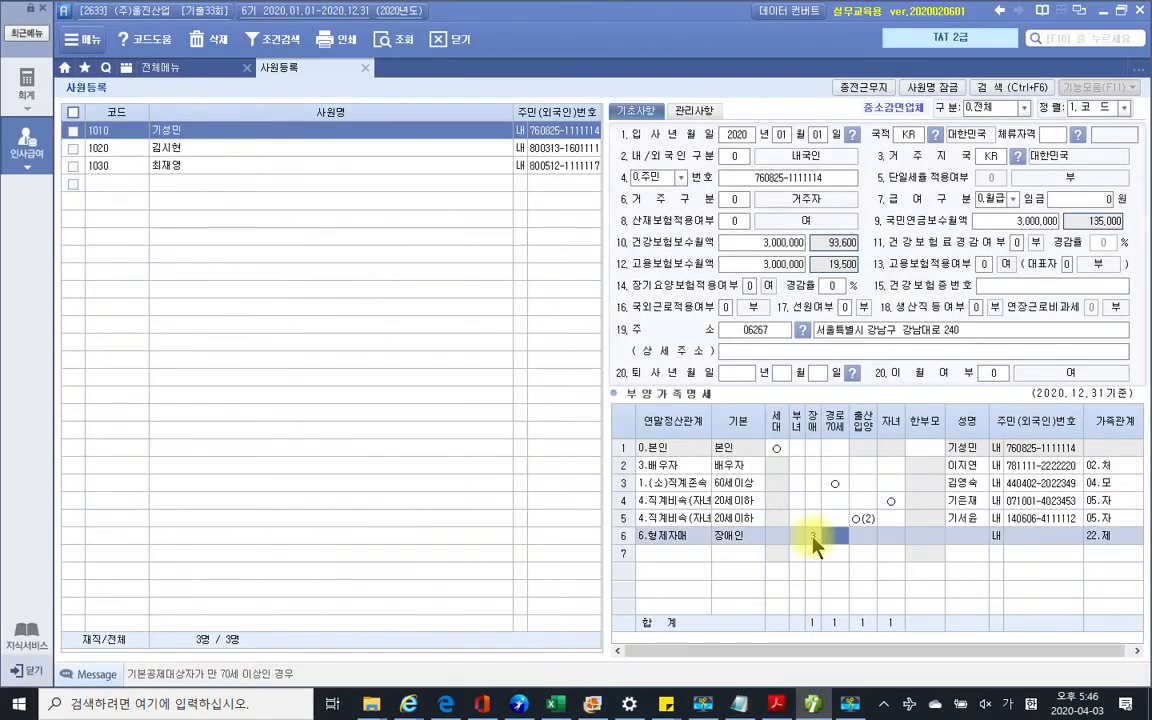
key(Return)
key(Return)
key(Return)
key(Return)
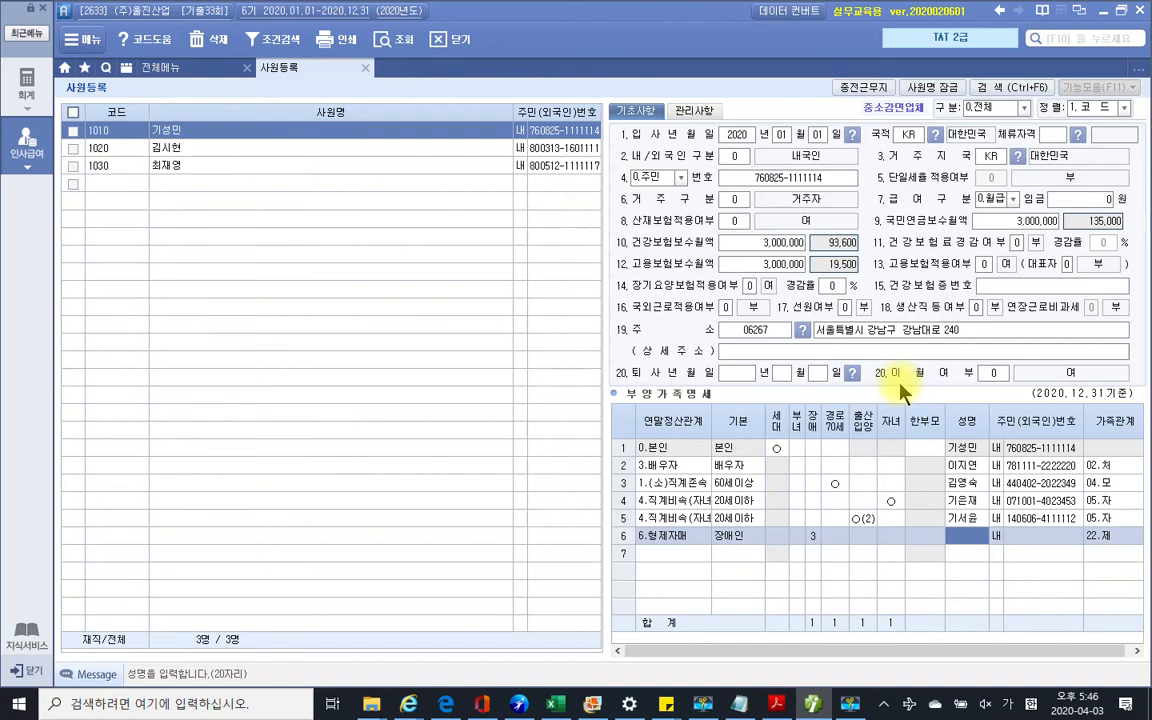
key(Return)
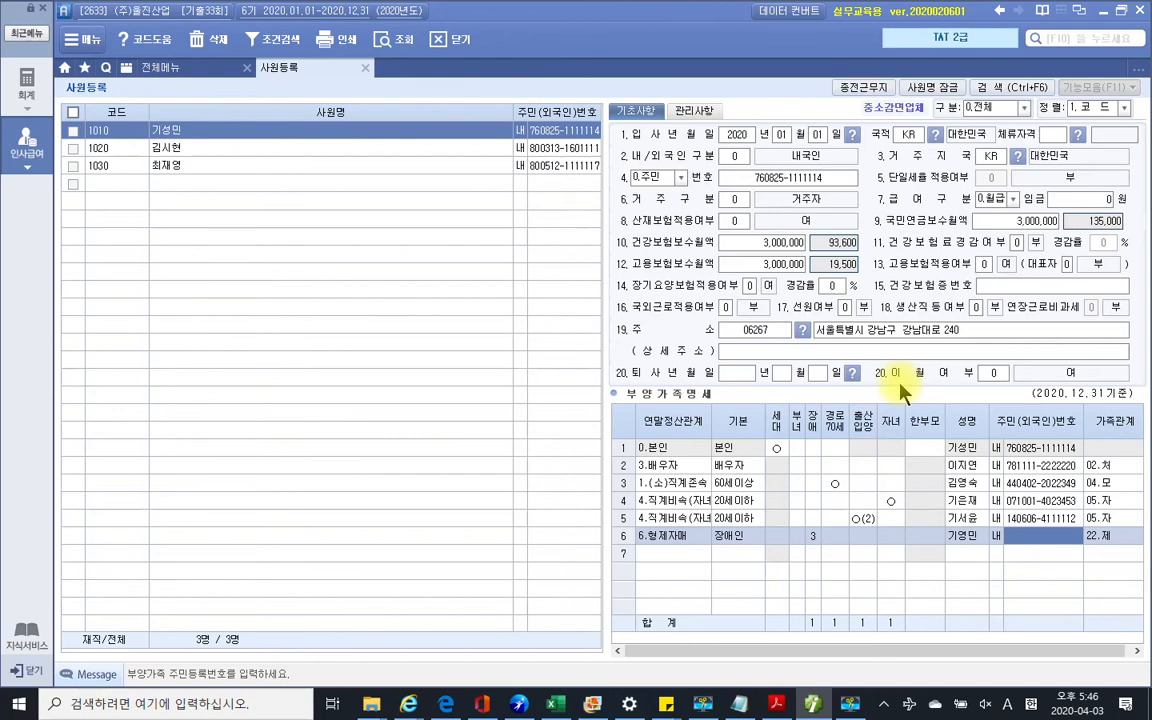
text(861111-)
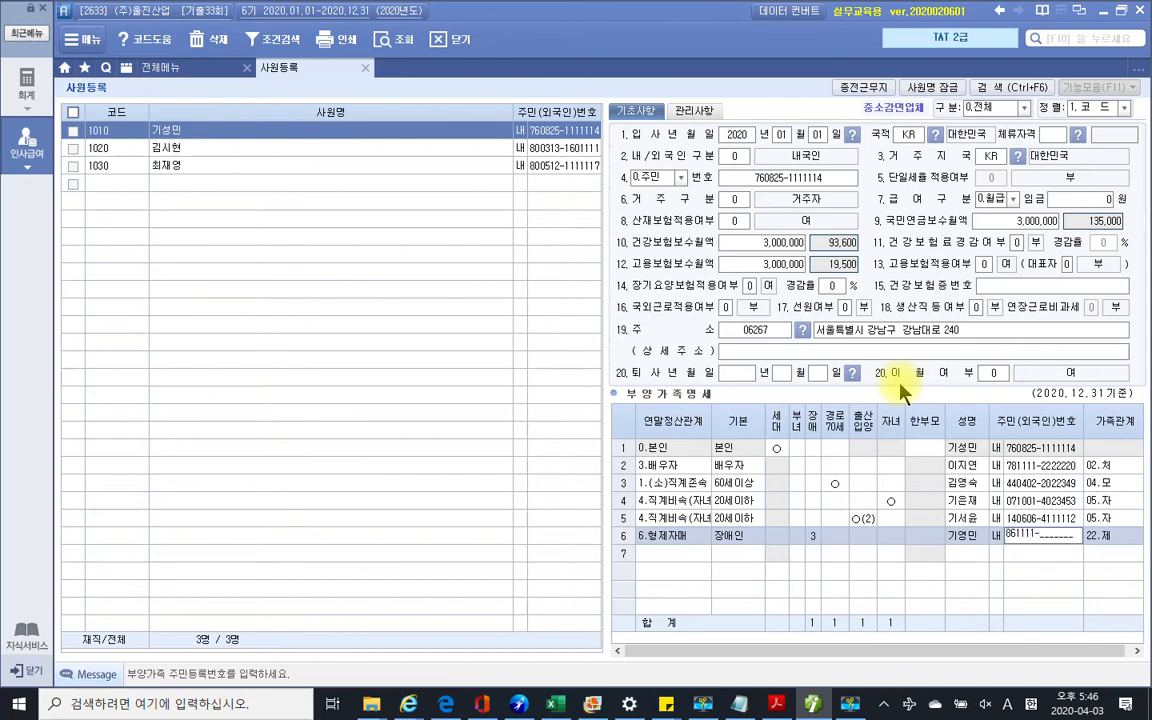
text(1111111)
key(Return)
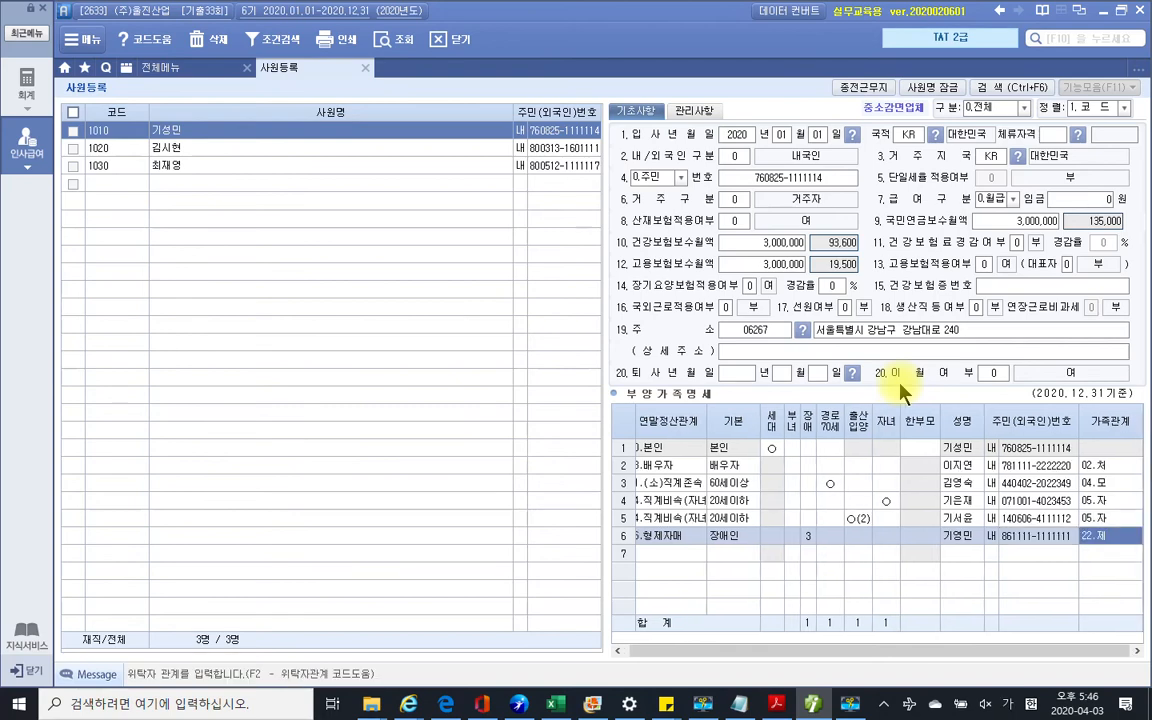
key(Return)
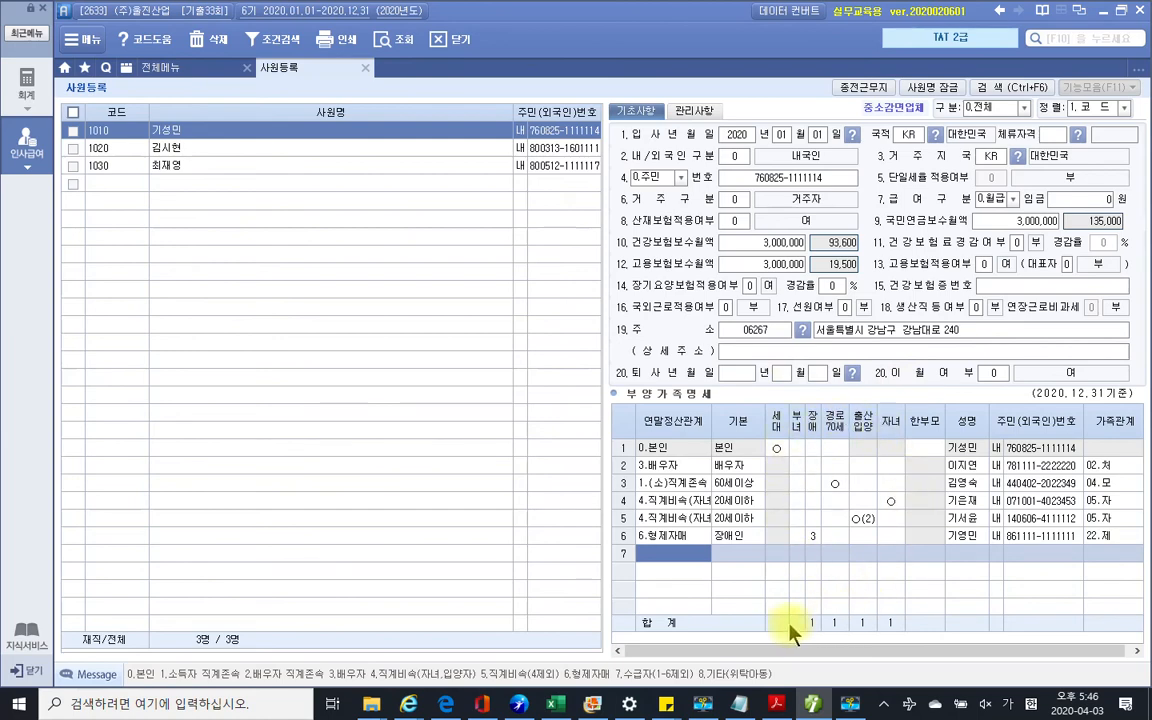
Highlight the section 2 task '퇴사일을 입력하시오.' in yellow in the exam PDF
click(777, 706)
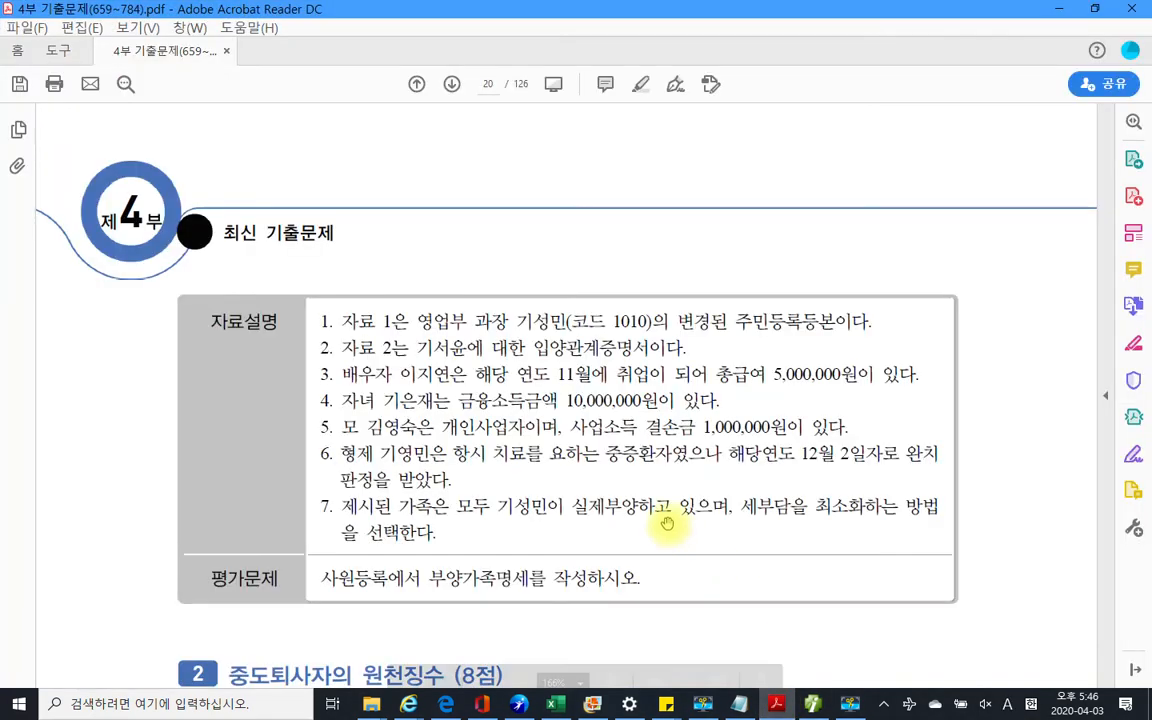
scroll(681, 536, down, 1)
scroll(681, 539, down, 2)
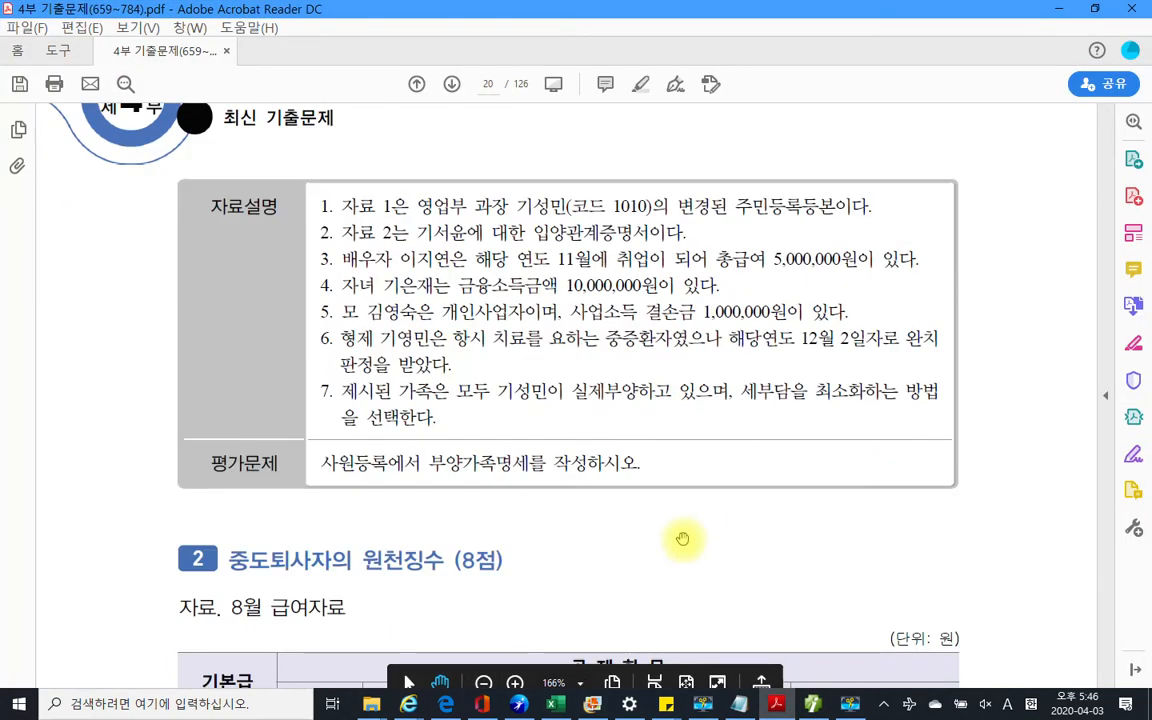
scroll(708, 556, down, 6)
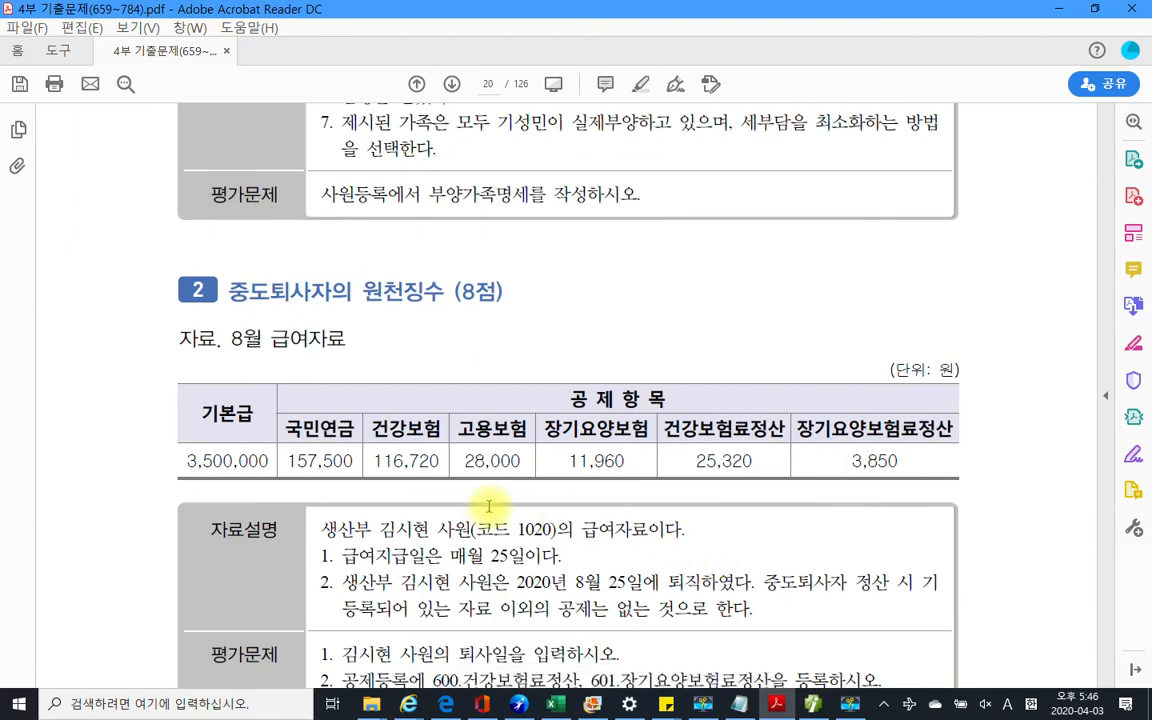
scroll(489, 506, down, 3)
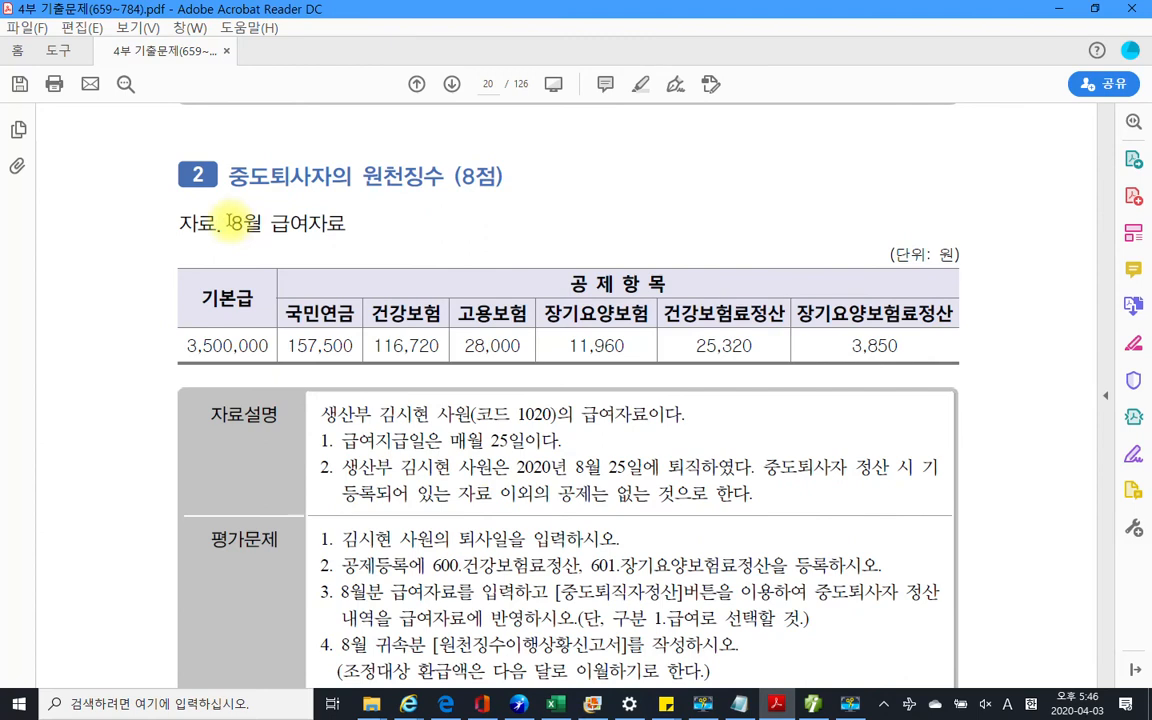
drag(229, 221, 345, 223)
click(326, 341)
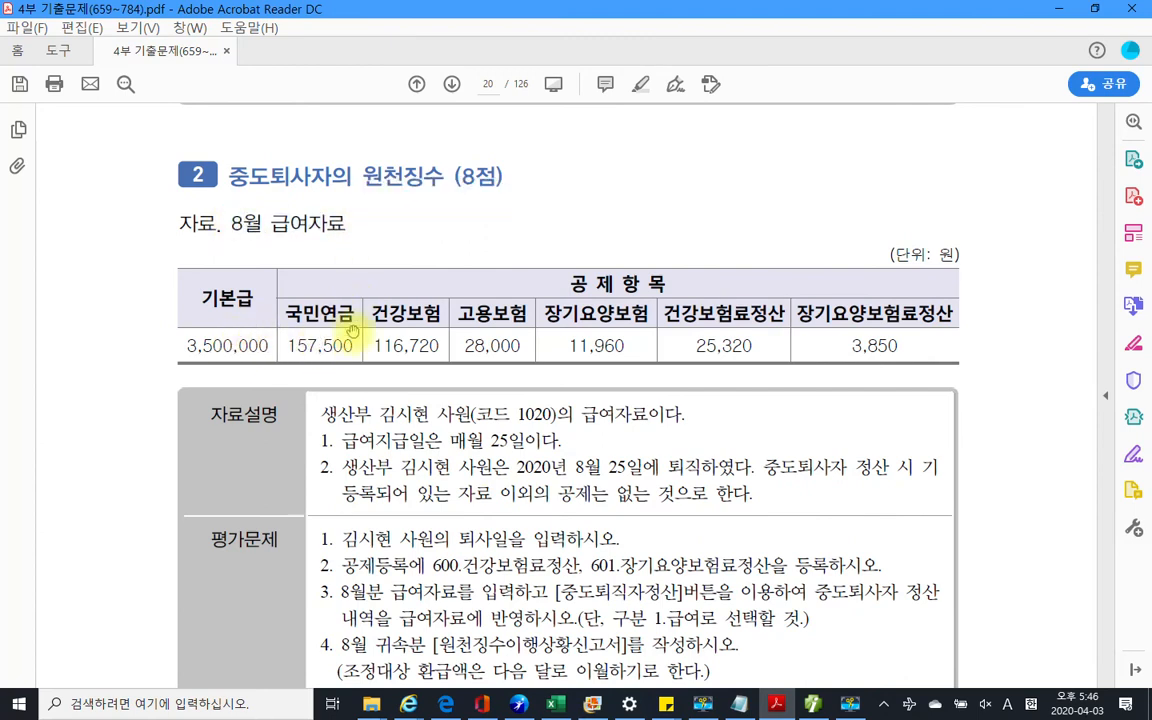
scroll(640, 378, down, 3)
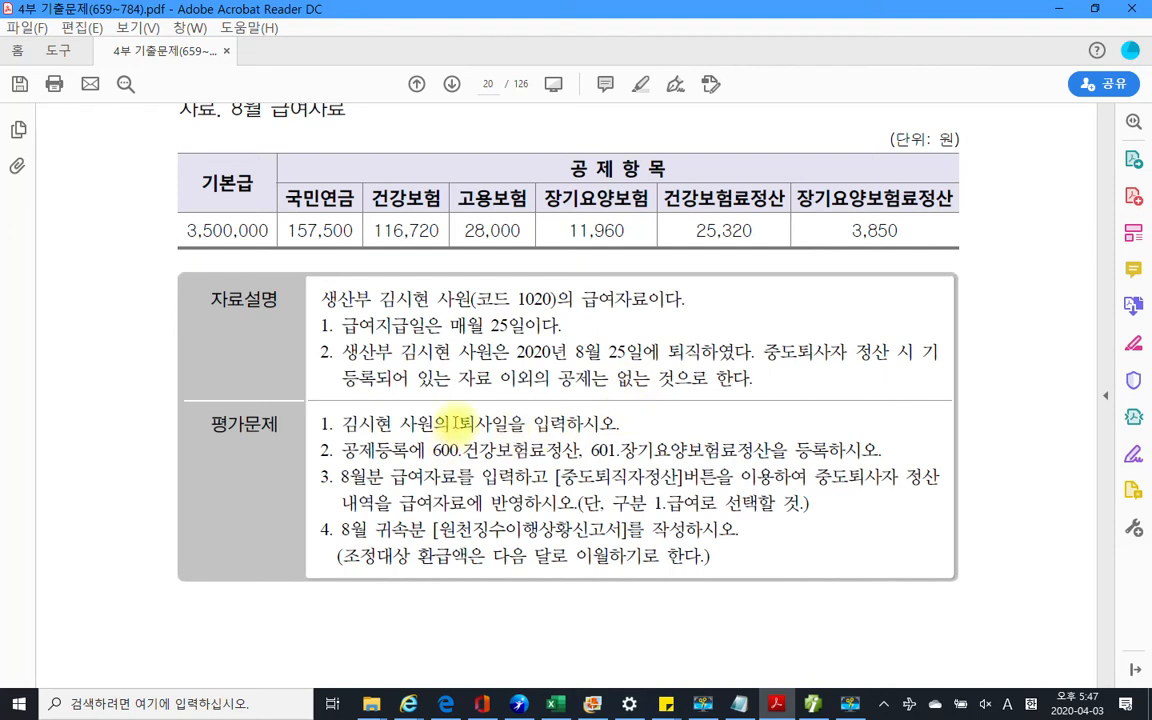
drag(455, 423, 615, 424)
right_click(568, 426)
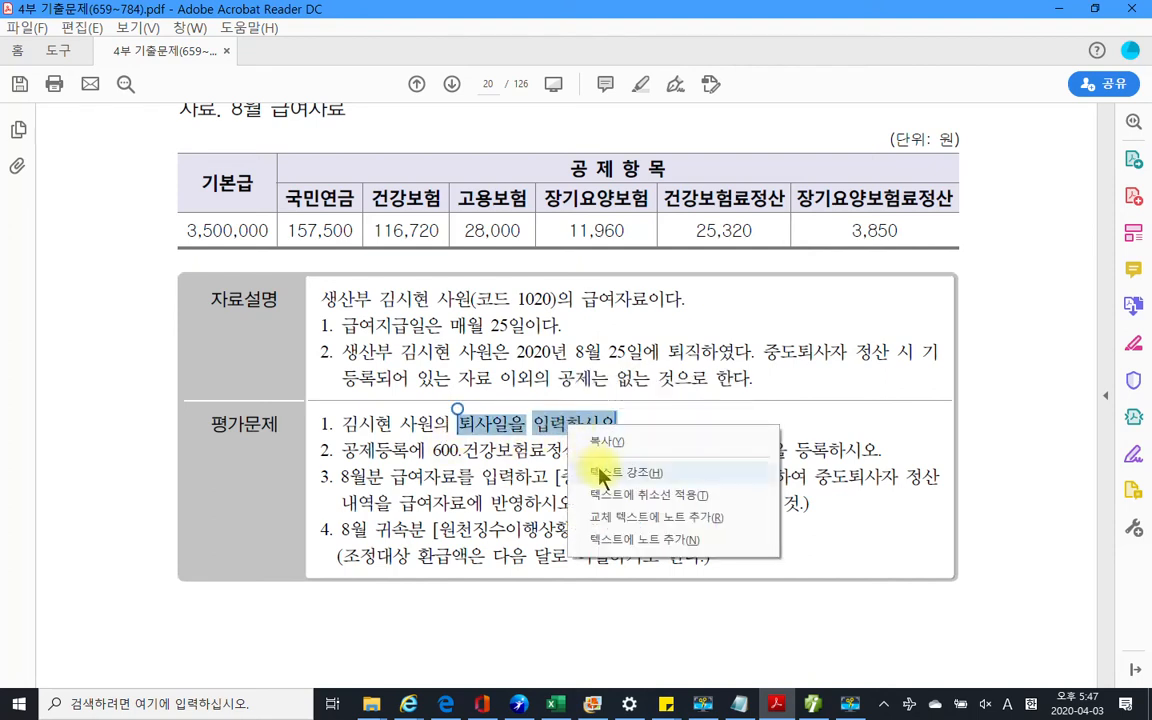
click(601, 472)
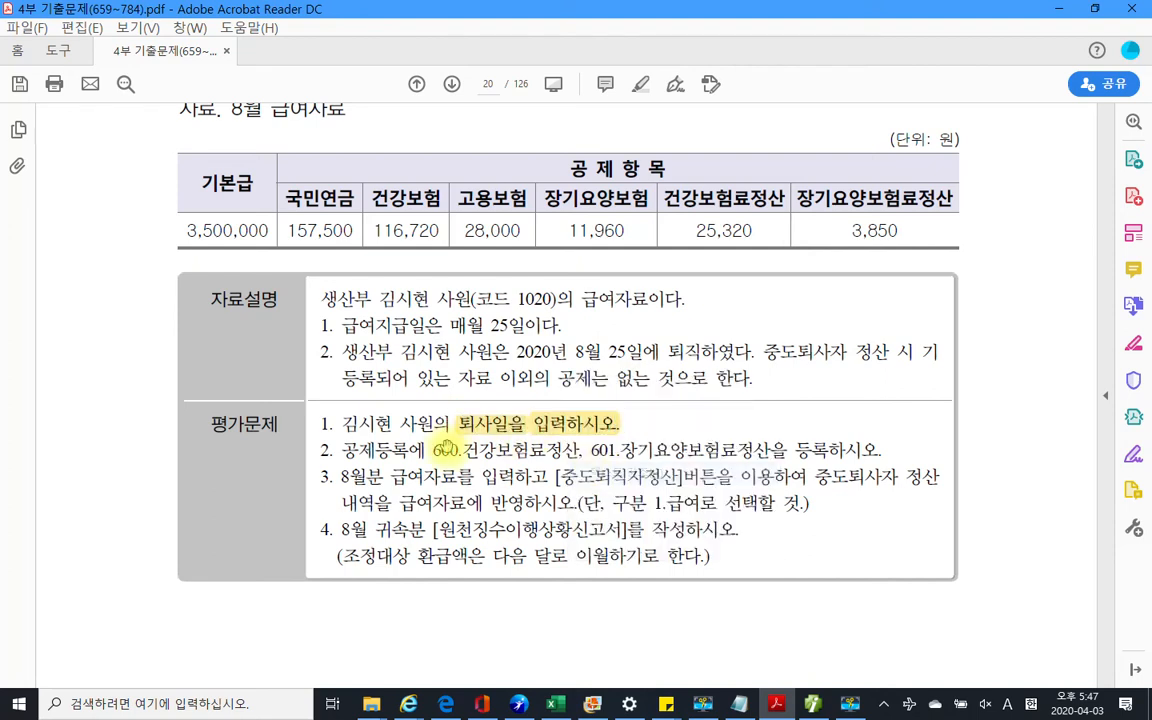
click(773, 703)
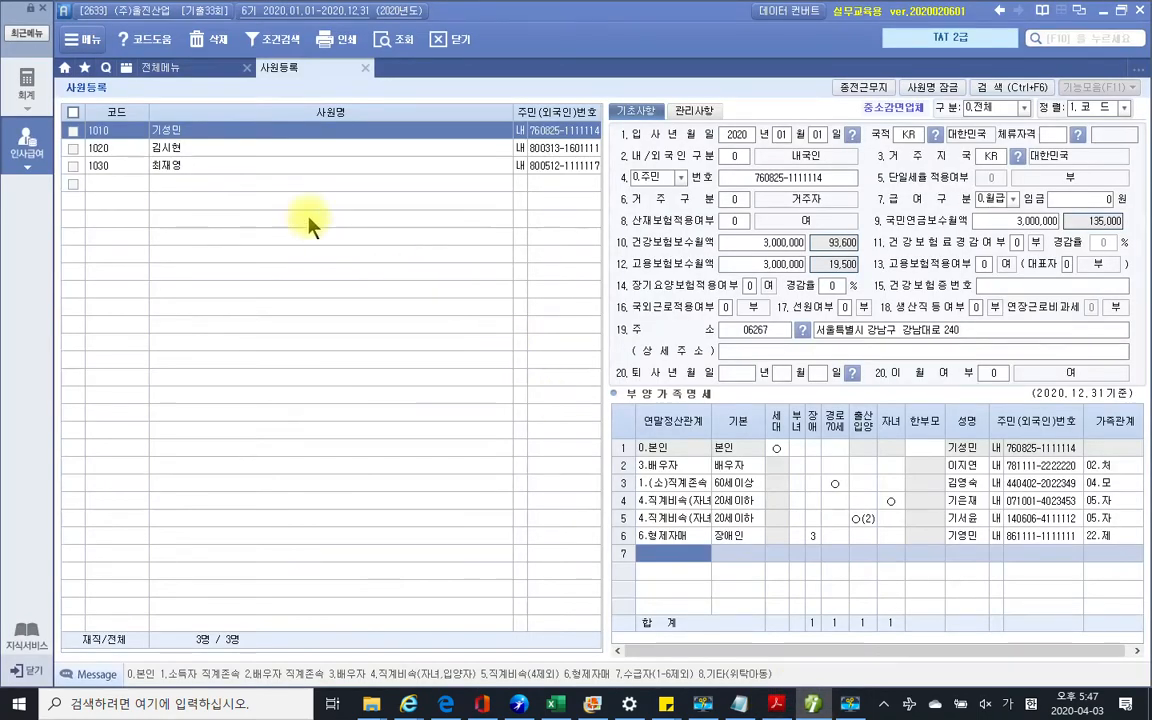
Give employee 1020 a 퇴사년월일 of 2020/08/25 with 이월여부 set to 1.부
click(178, 149)
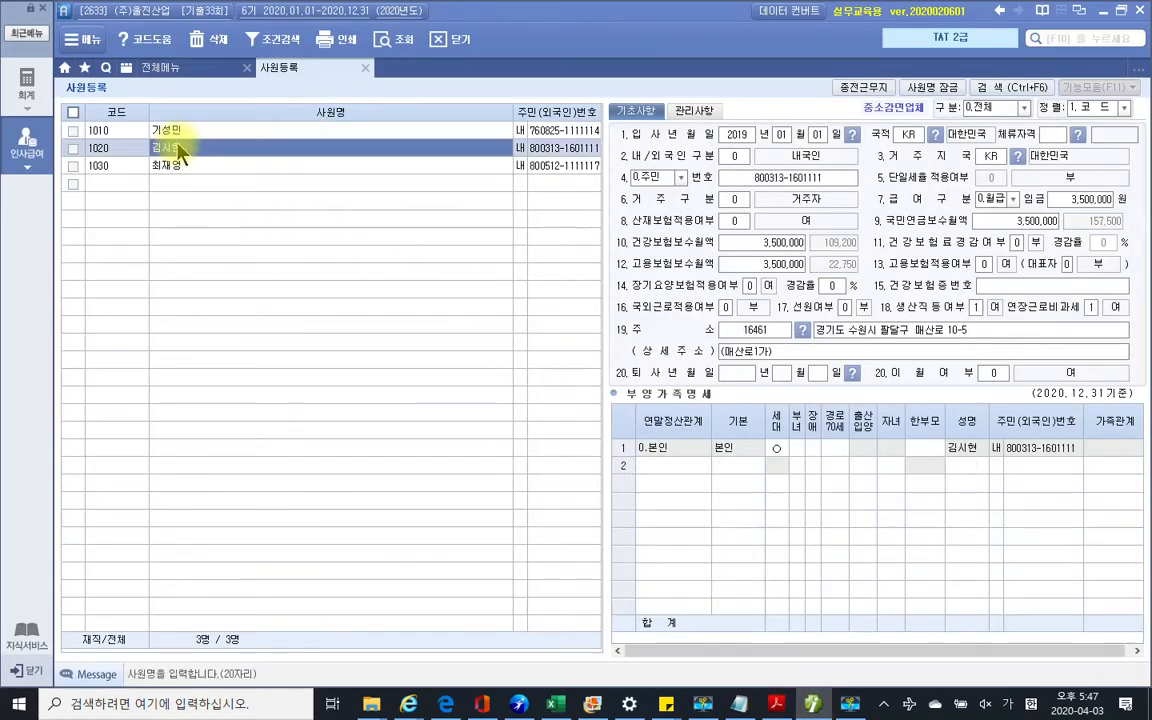
click(745, 373)
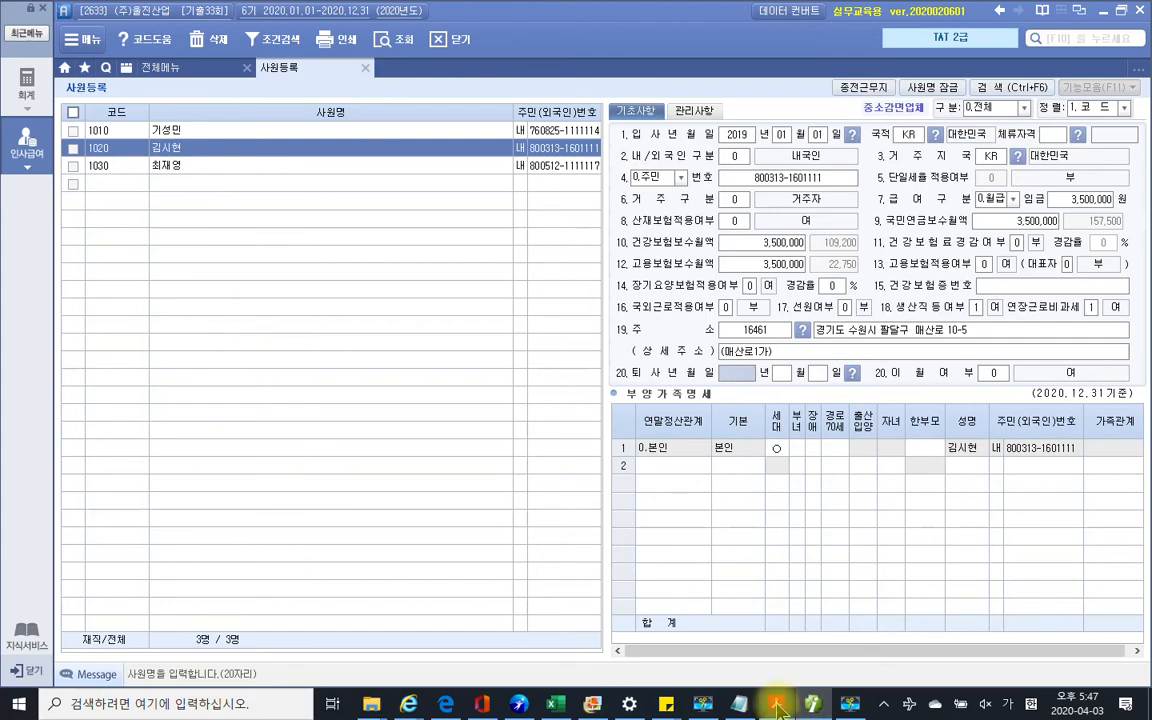
click(776, 704)
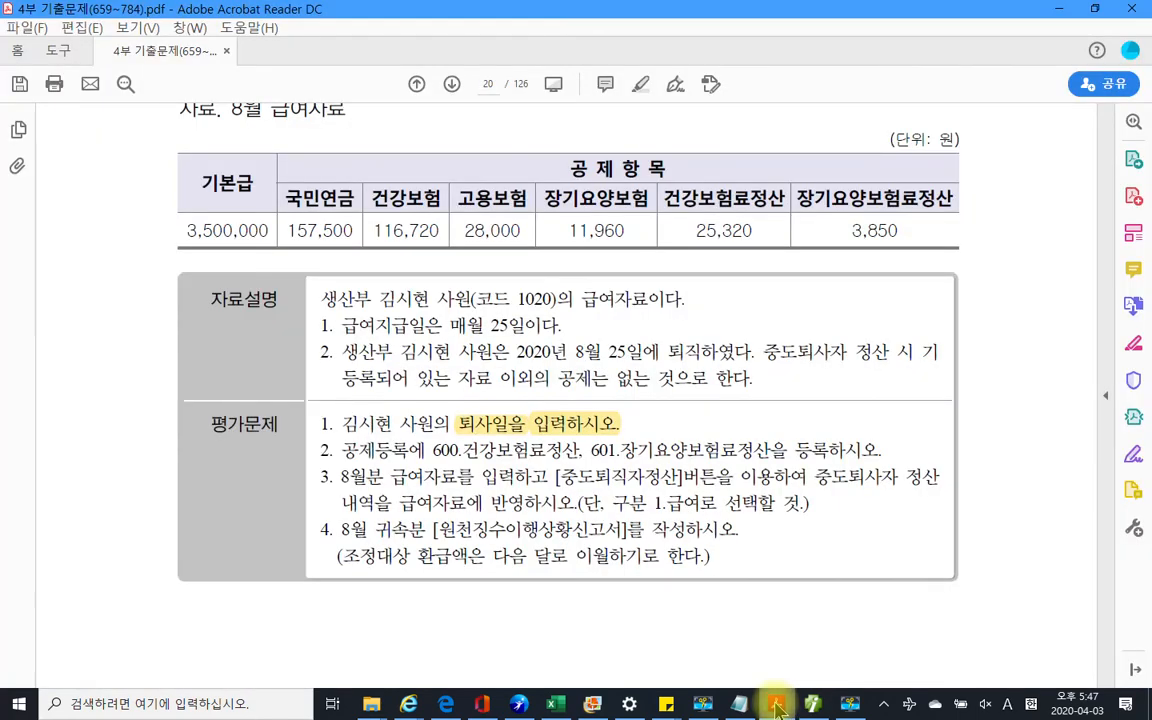
click(776, 706)
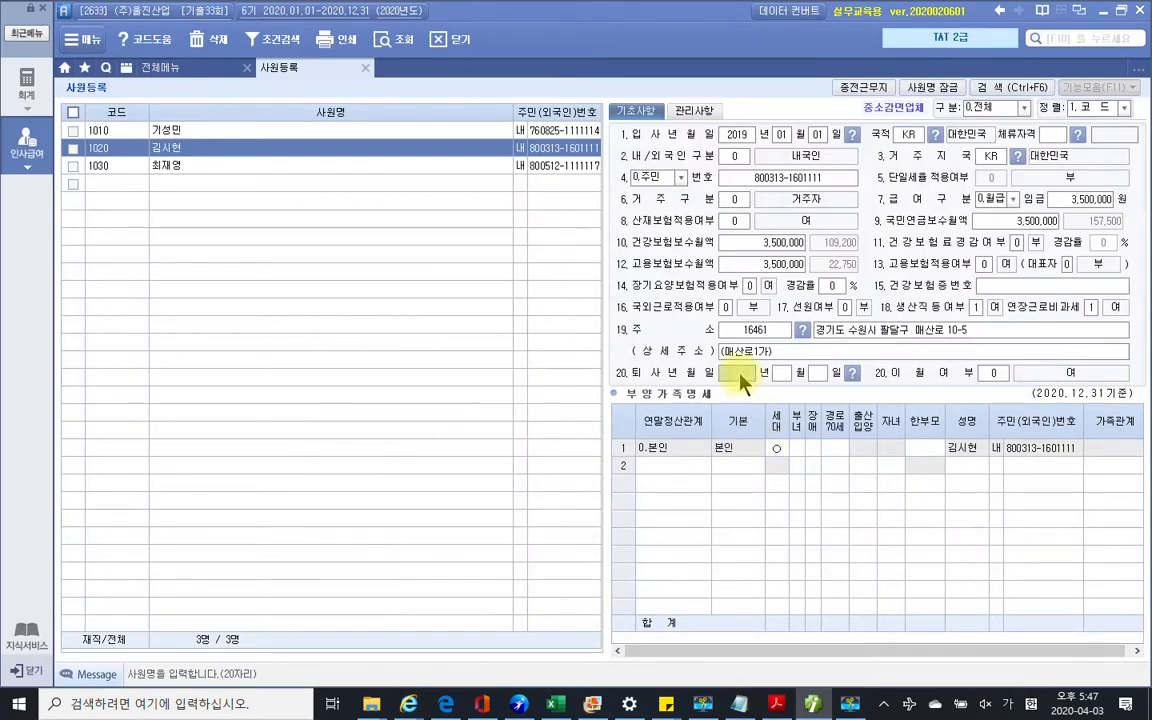
click(737, 373)
text(2020)
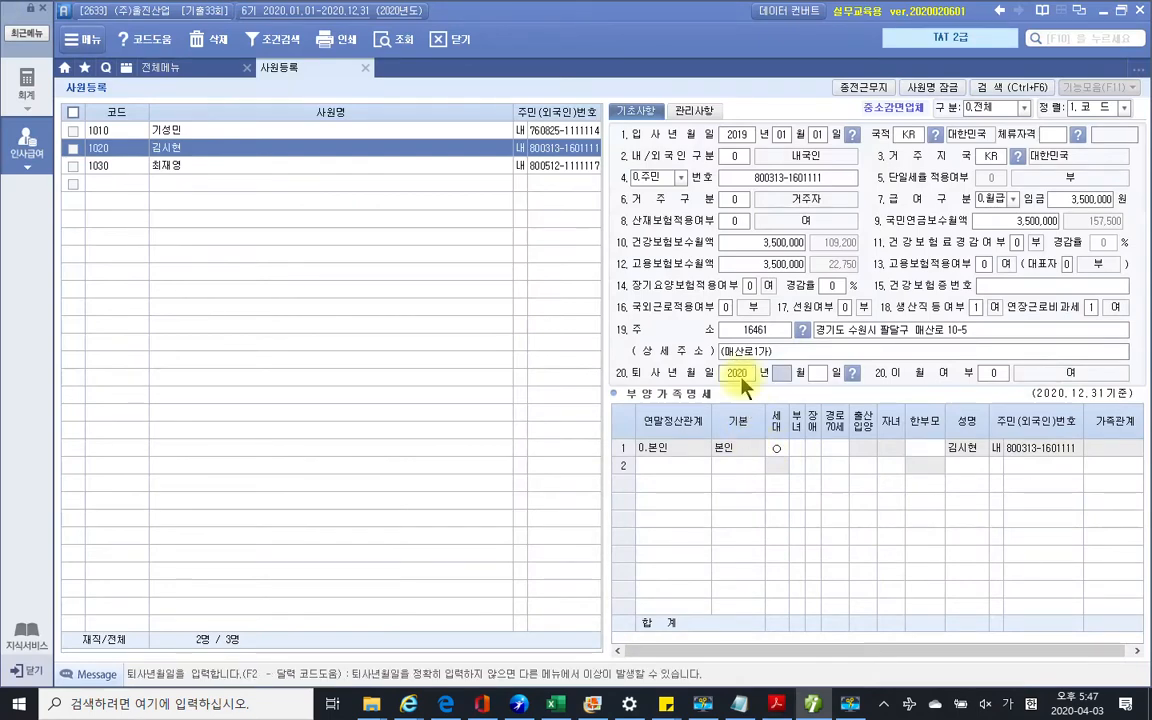
text(08251)
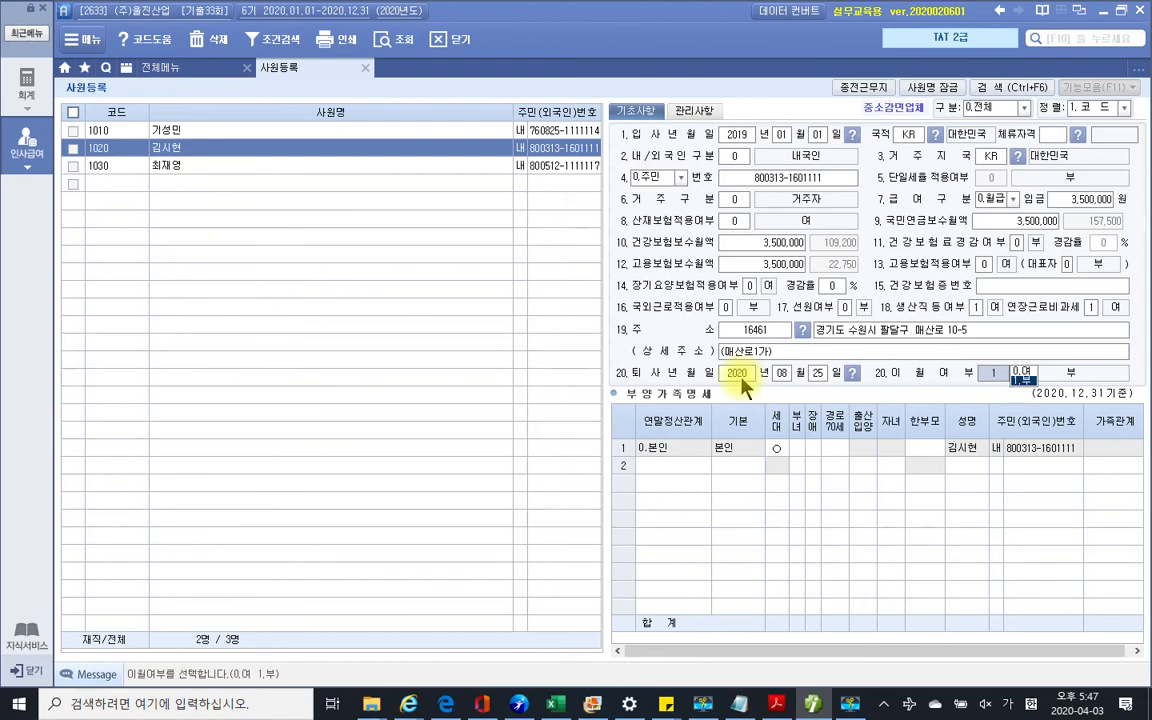
click(923, 352)
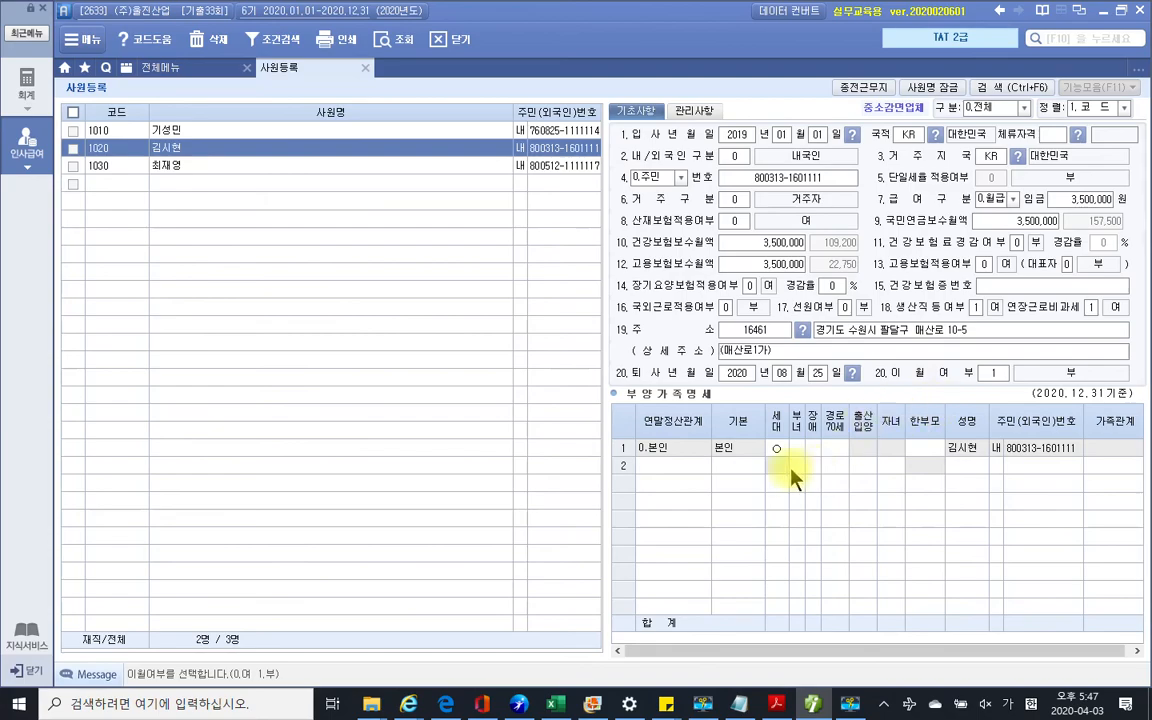
click(812, 705)
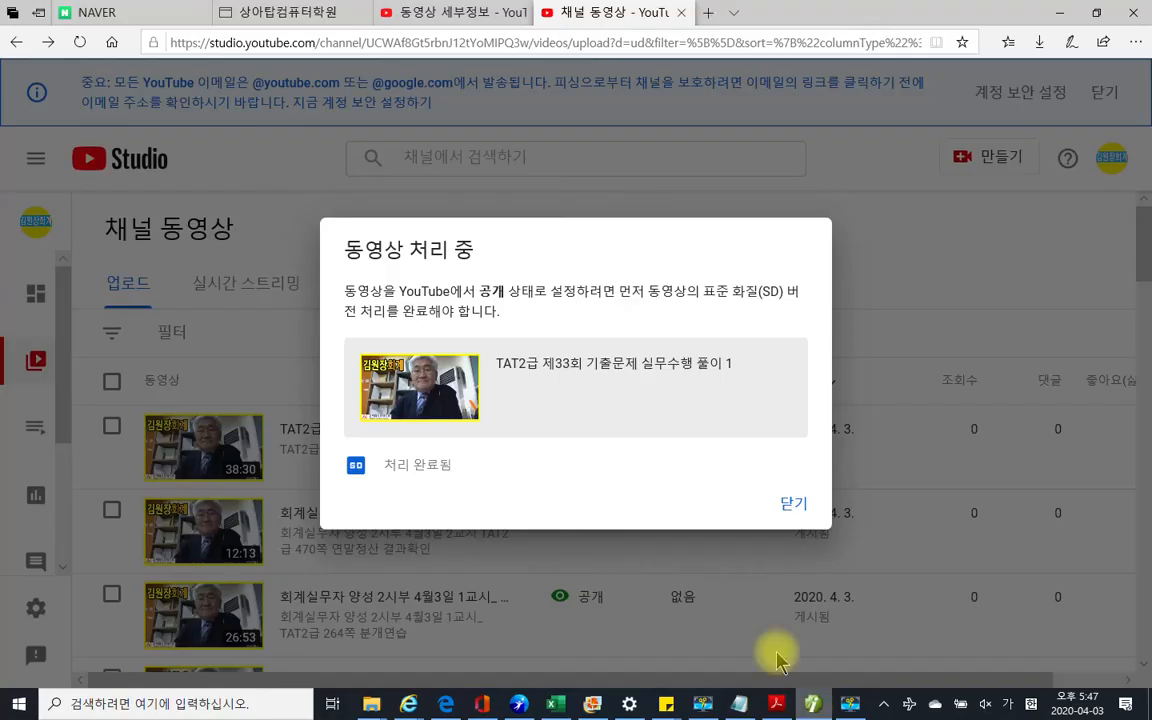
Select task 2's text on deductions 600.건강보험료정산 and 601 in the exam PDF, then return to Smart A
click(812, 705)
click(776, 705)
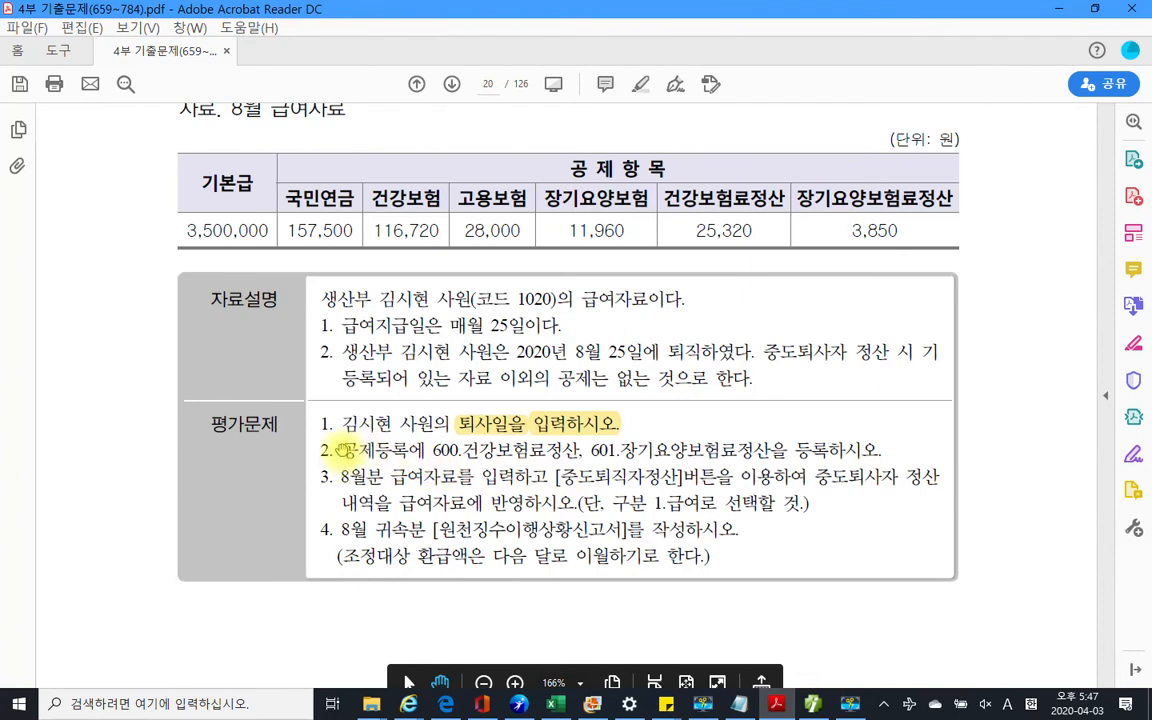
drag(342, 449, 580, 451)
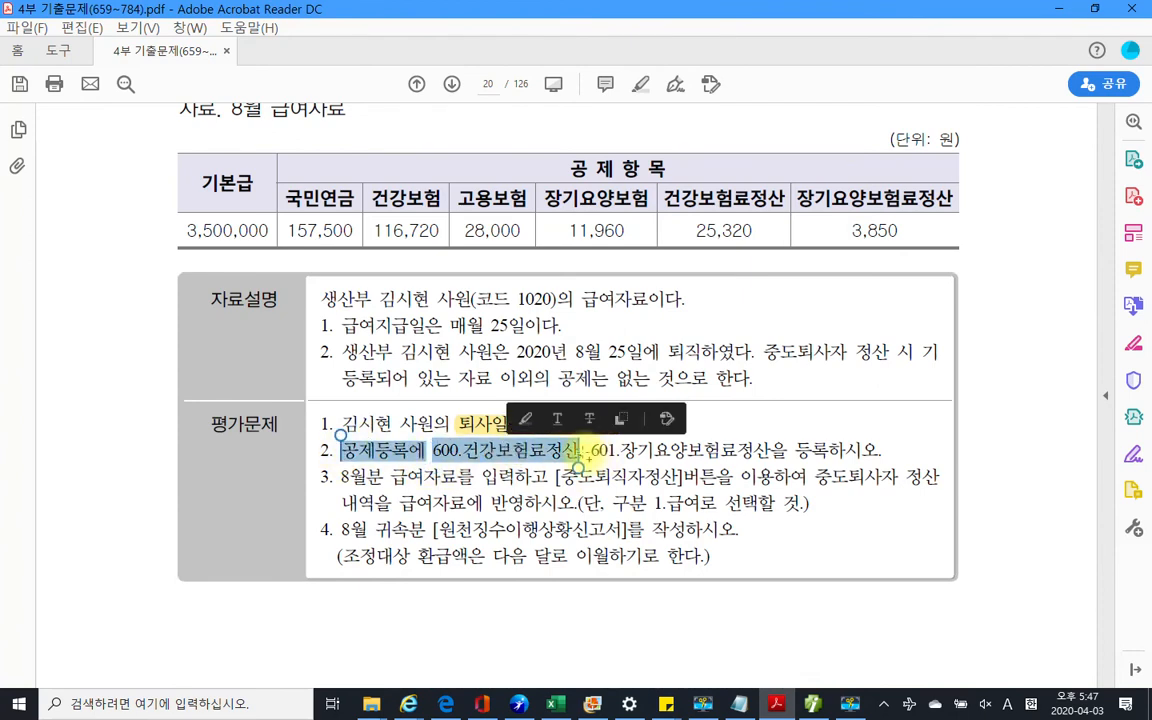
drag(584, 459, 771, 466)
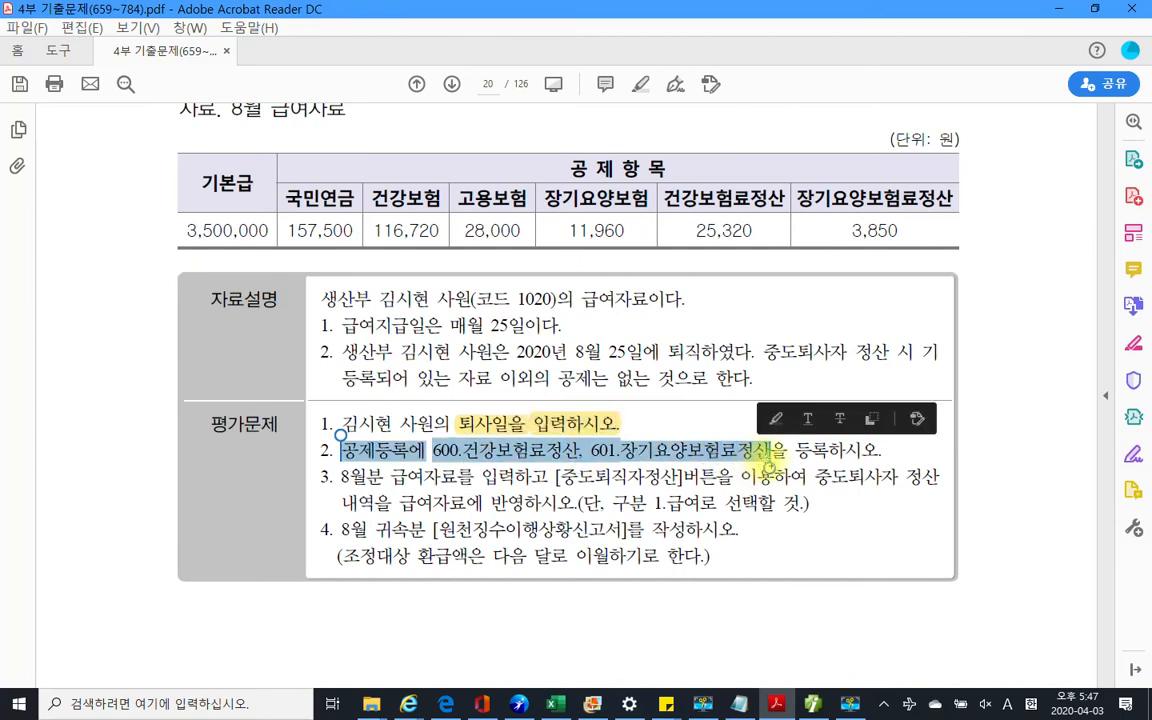
click(813, 703)
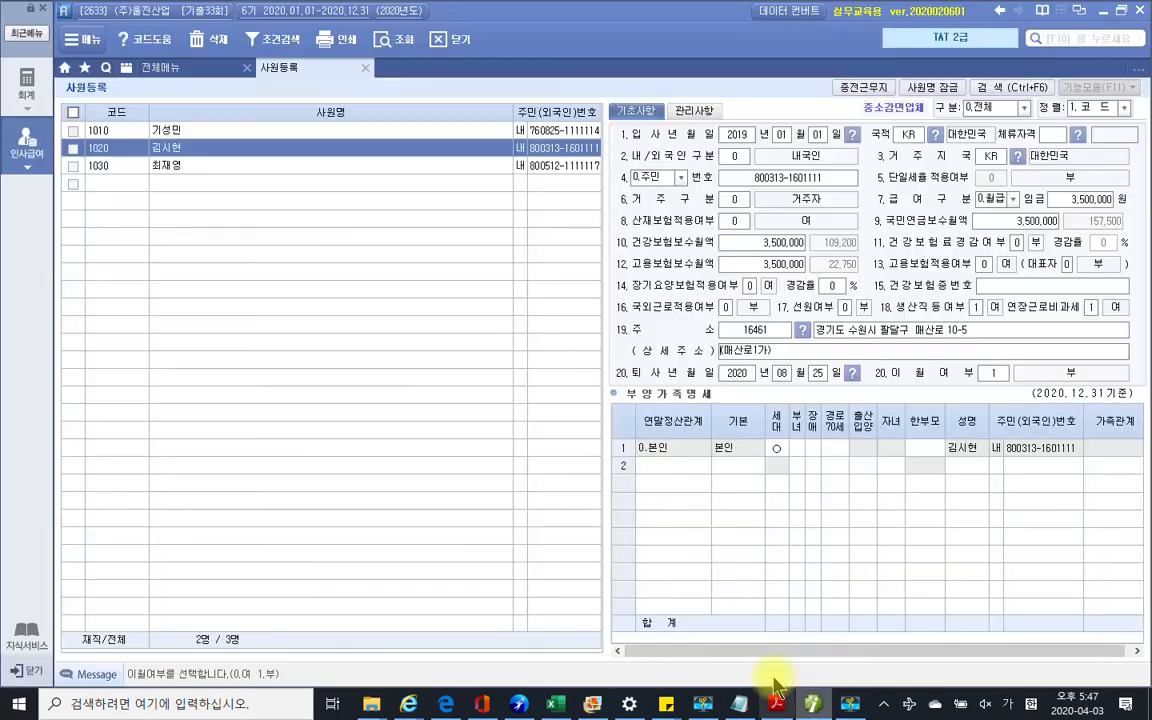
Open 급여자료입력 and its 수당/공제등록 window on the 공제등록 deduction list
click(152, 67)
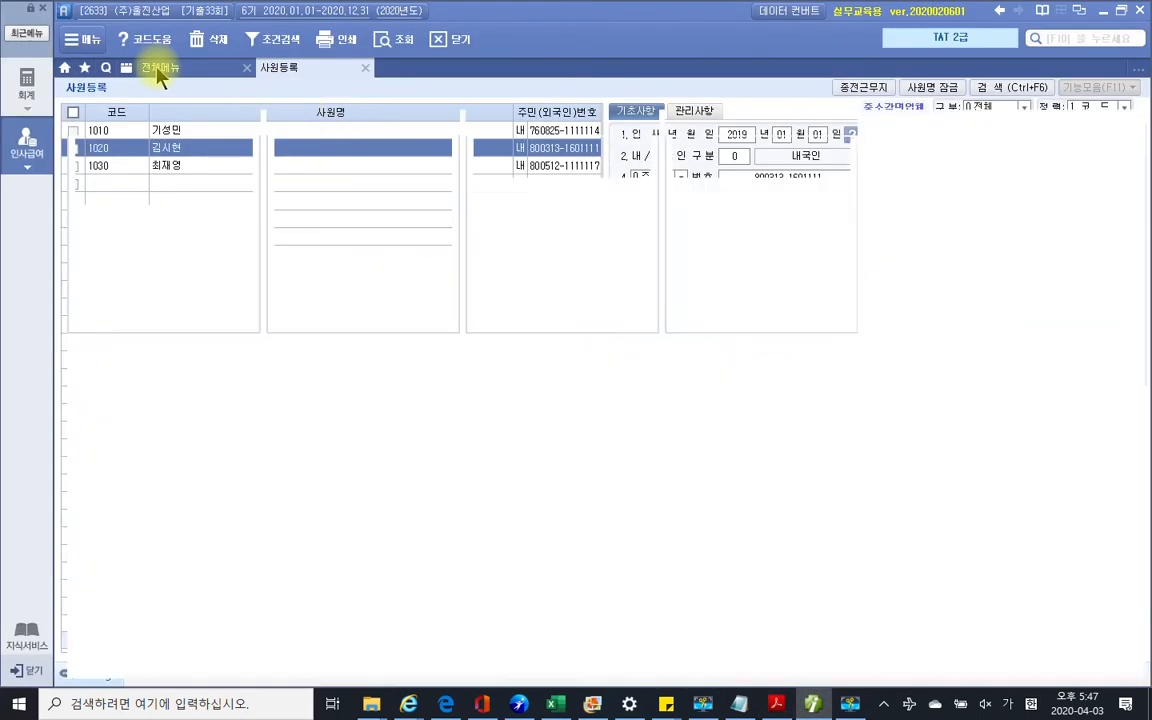
click(309, 142)
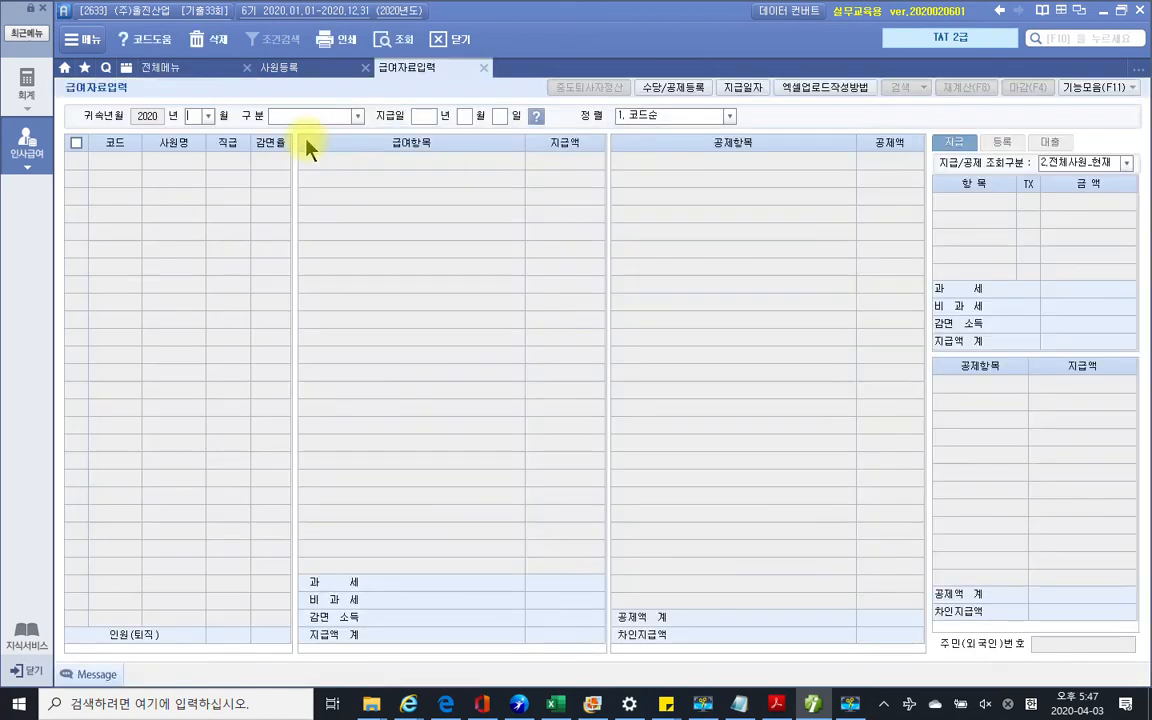
click(688, 96)
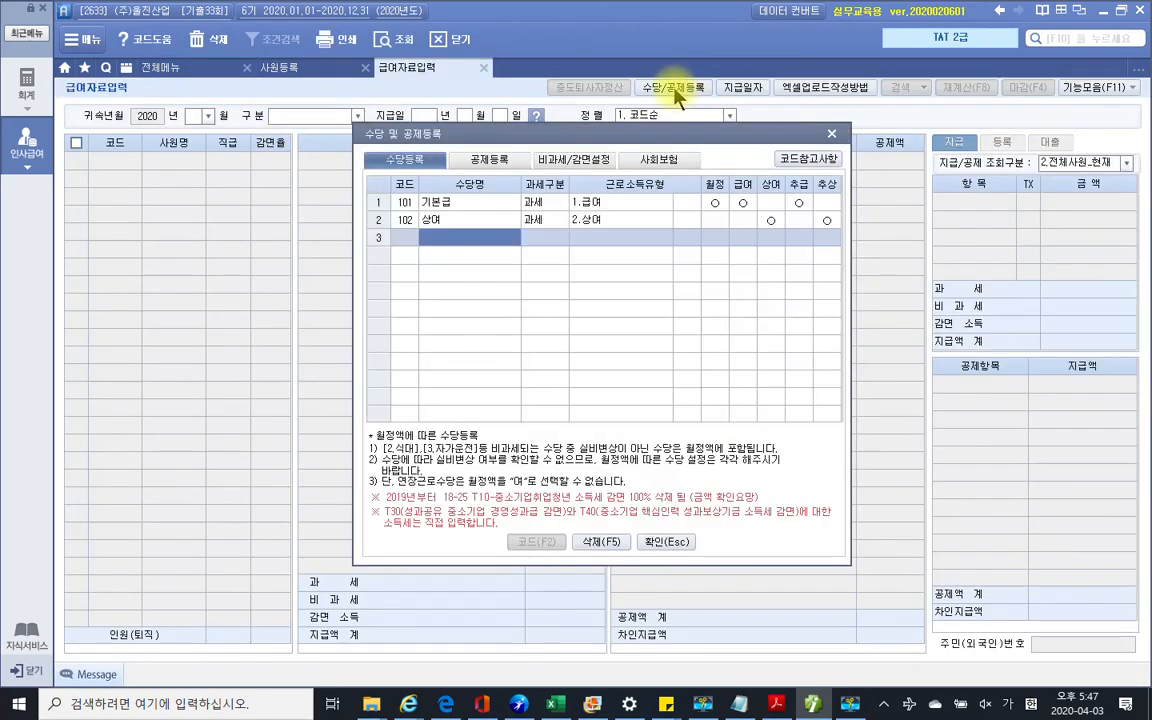
click(497, 161)
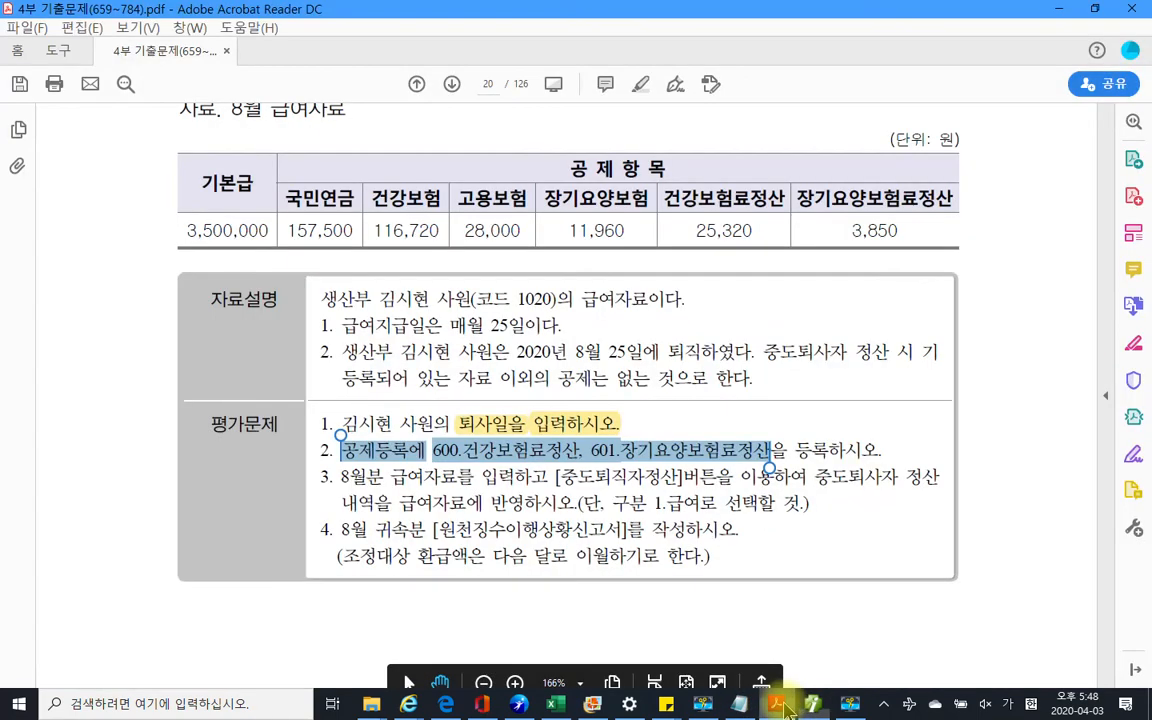
click(785, 707)
click(785, 707)
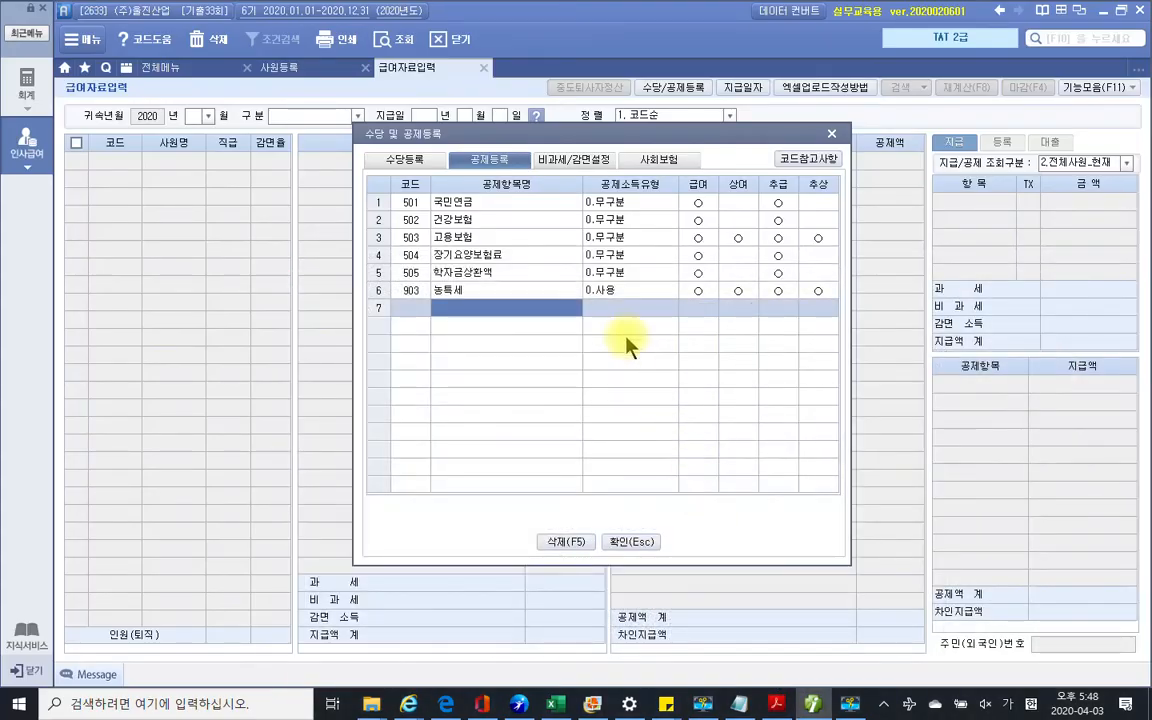
Add deduction 건강보험료정산 (code 600) in row 7 with income type 2.건강보험료정산
click(519, 309)
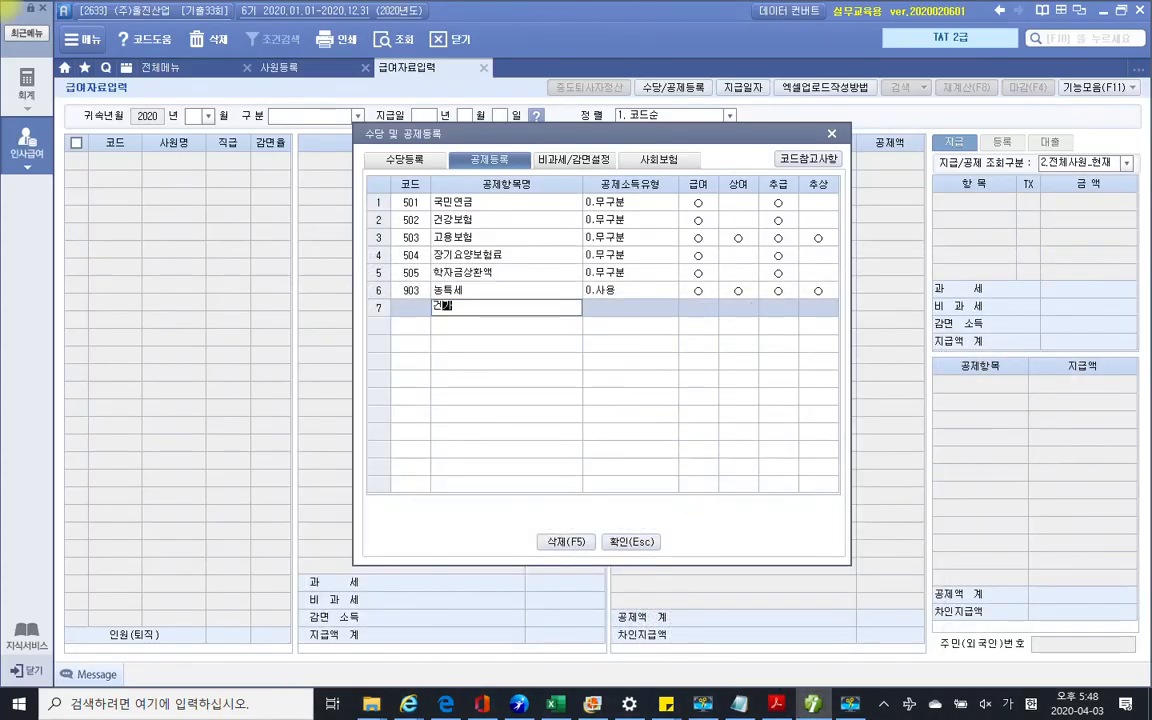
text(건강보험료정산)
key(Return)
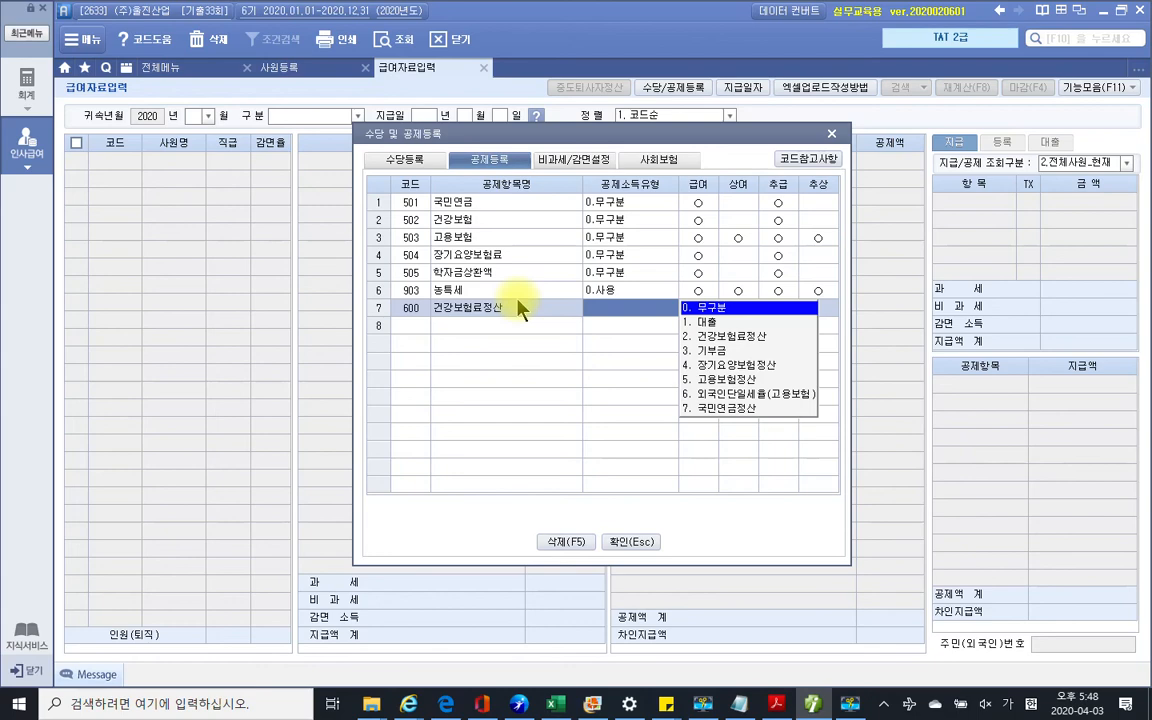
key(2)
key(Return)
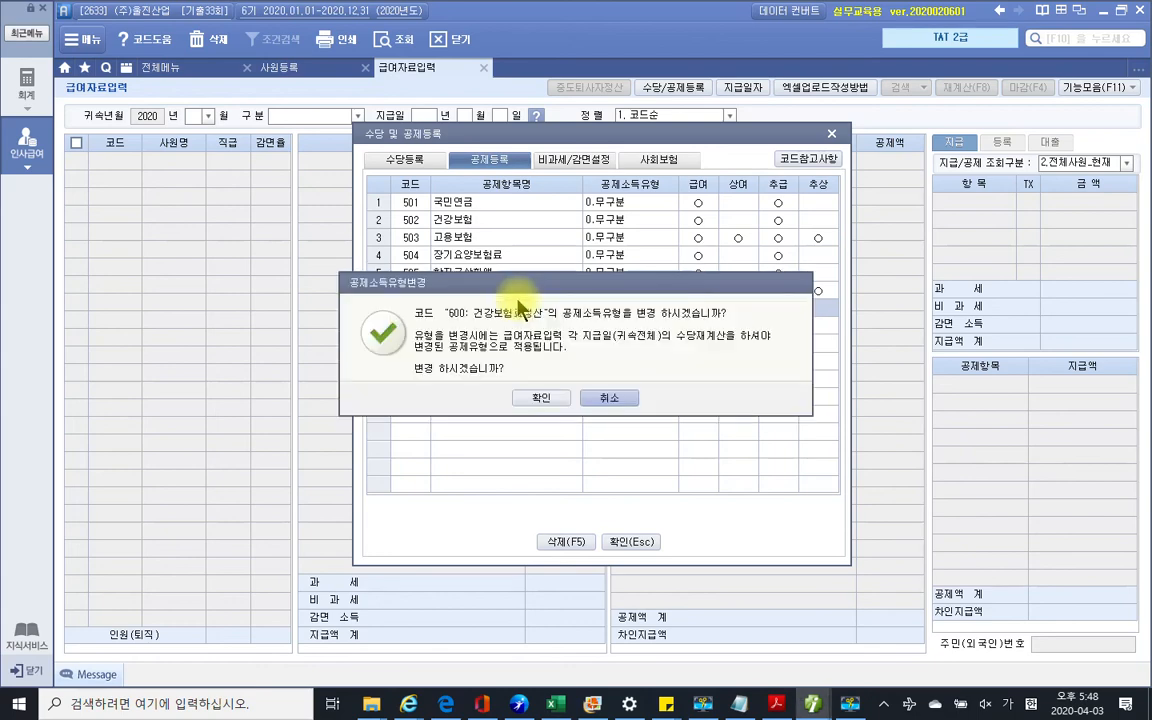
click(541, 398)
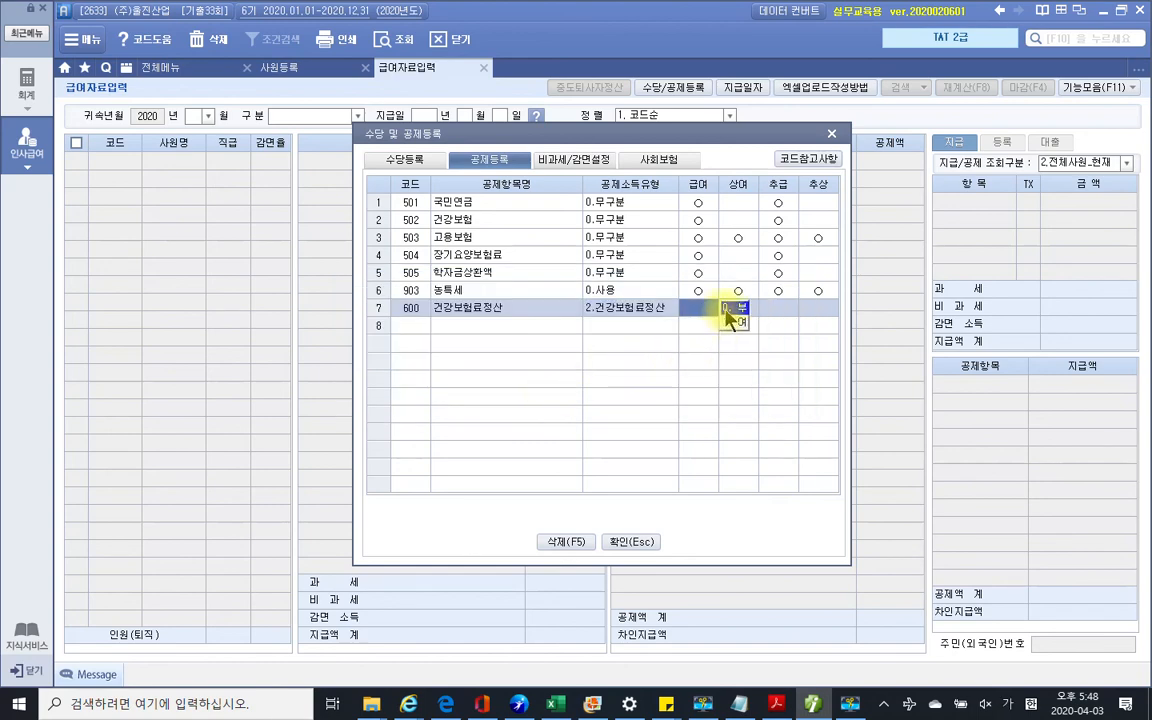
Apply 건강보험료정산 to 급여 only and move to the next empty row, checking the exam PDF
key(1)
key(Return)
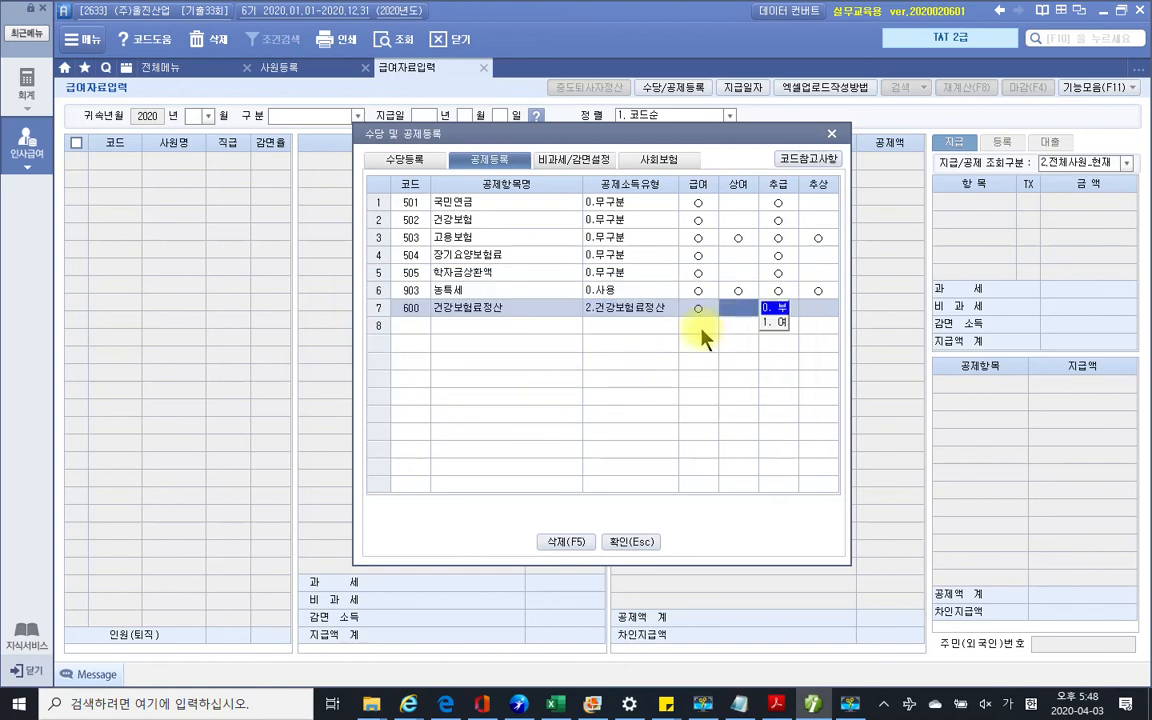
click(530, 326)
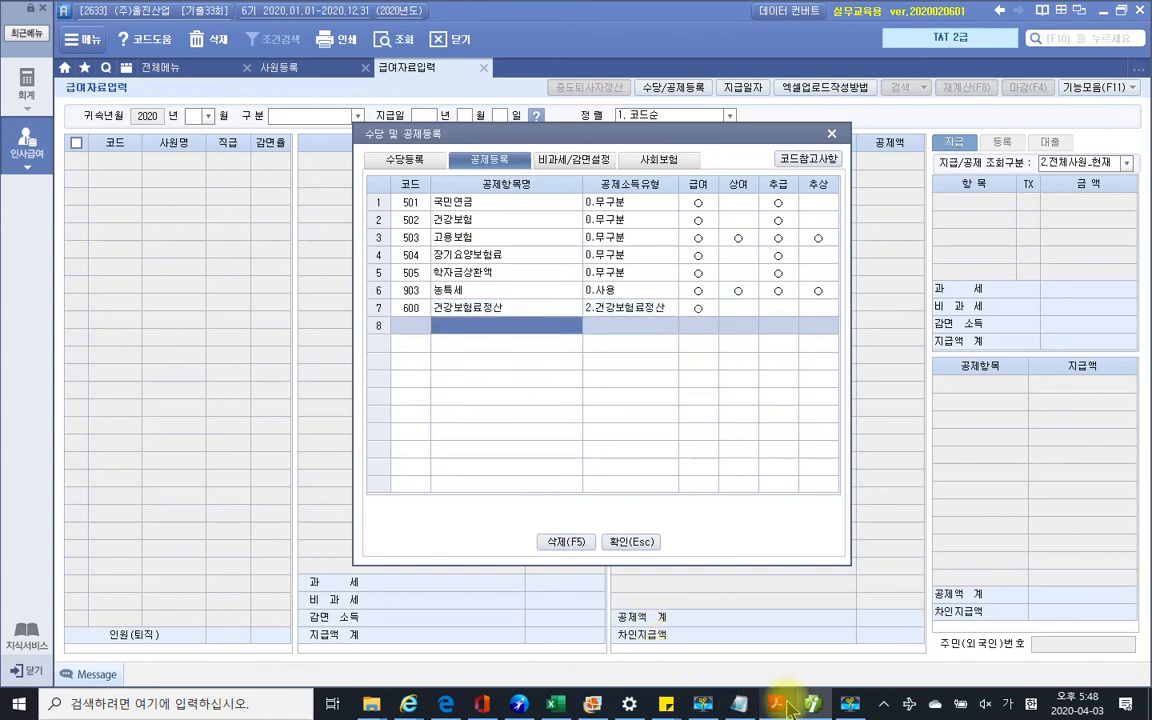
mouse_move(849, 703)
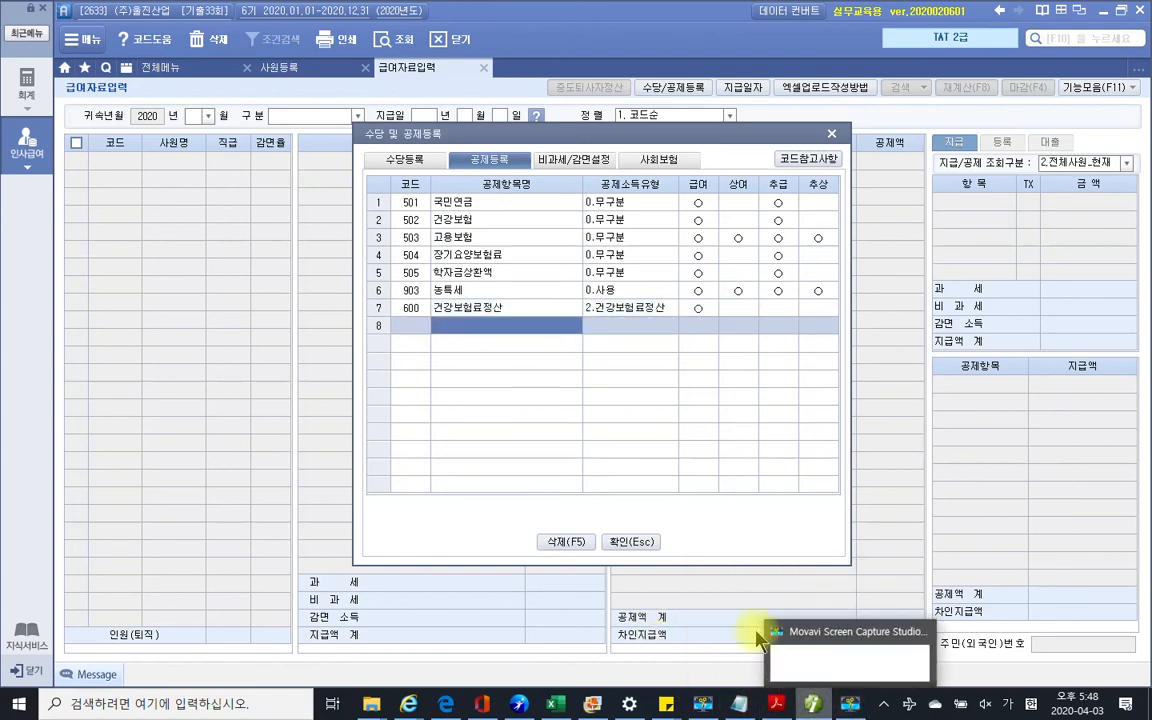
click(778, 705)
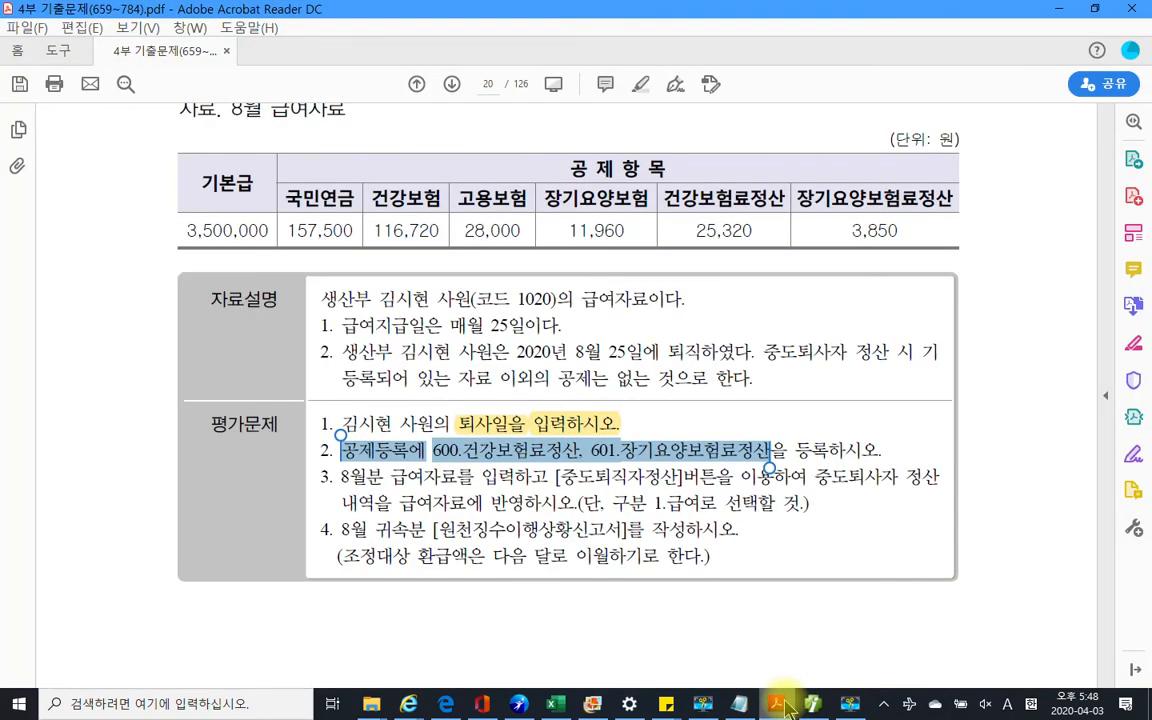
click(780, 705)
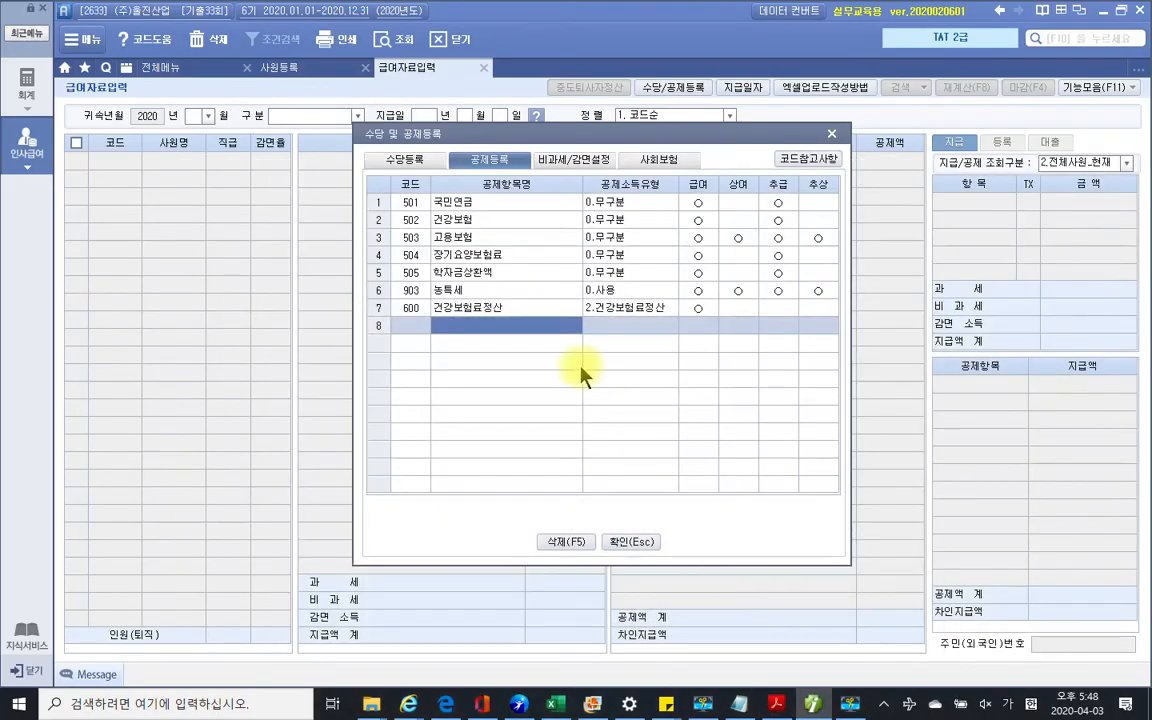
Add deduction 601 장기요양보험정산 with income type 4.장기요양보험정산, applied to 급여 only
text(장)
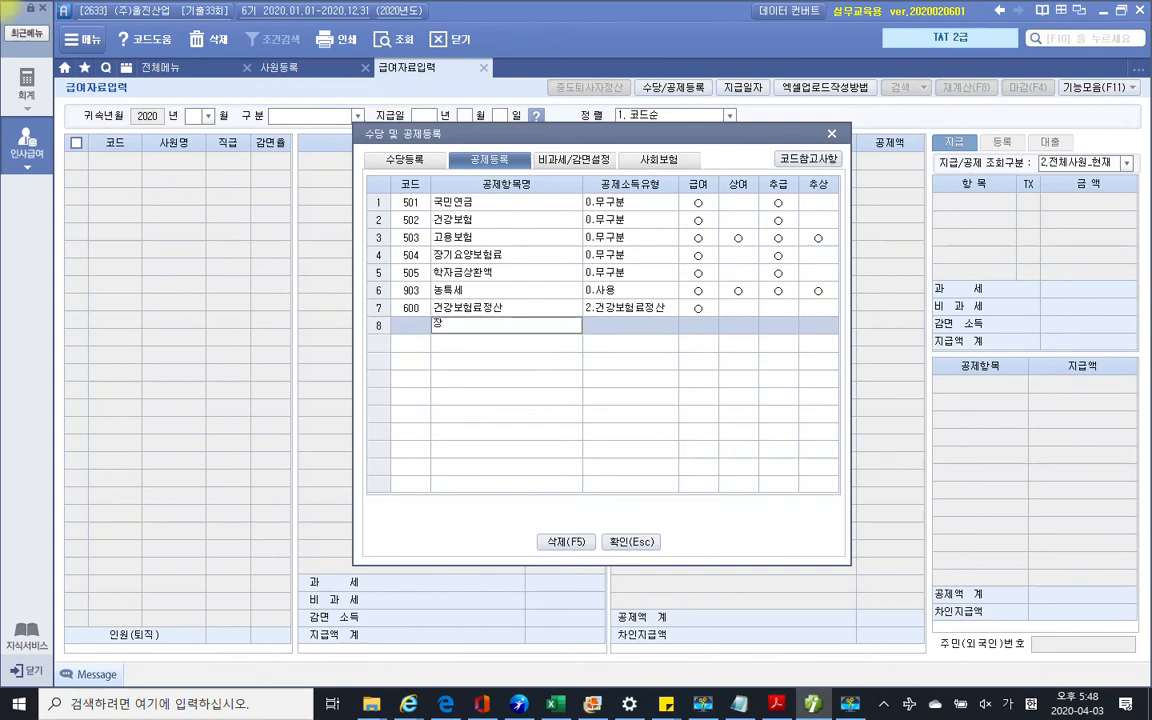
text(기요양보험정산)
key(Return)
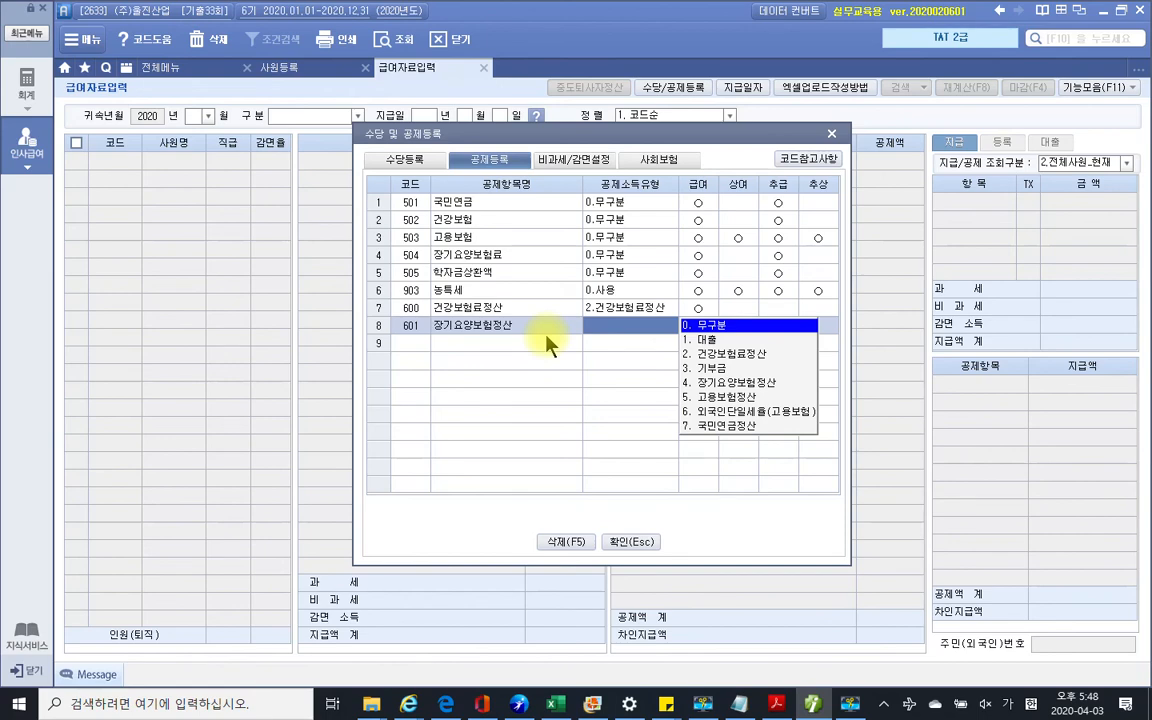
key(4)
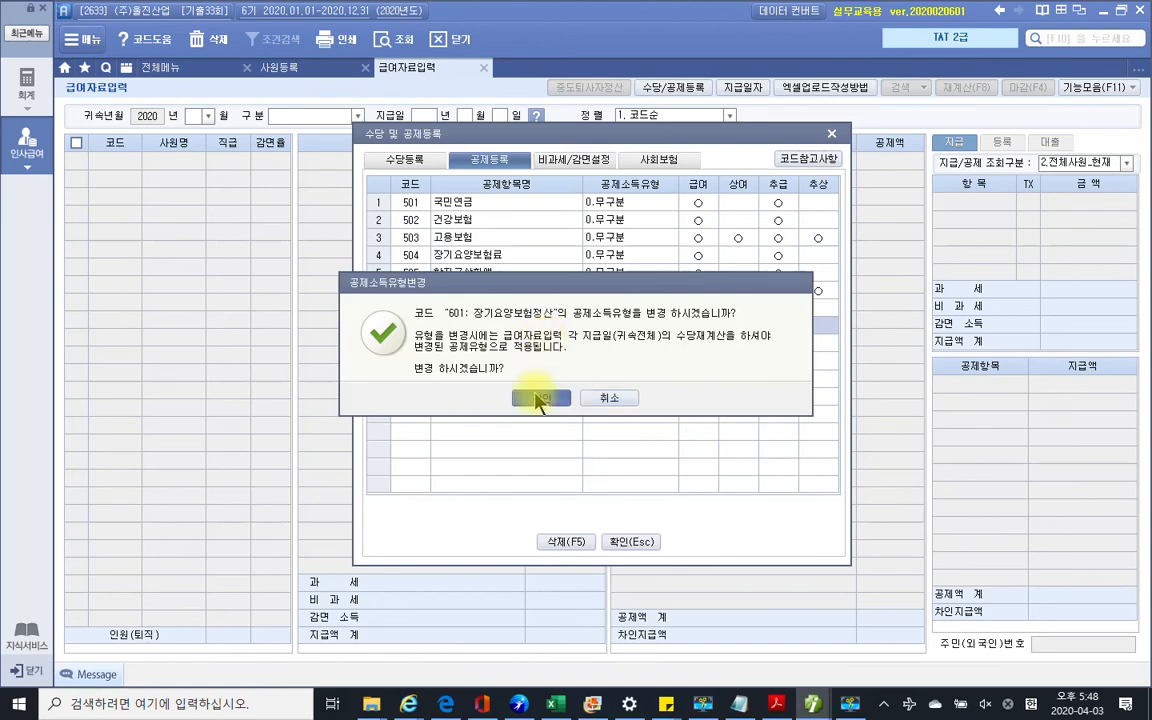
click(540, 398)
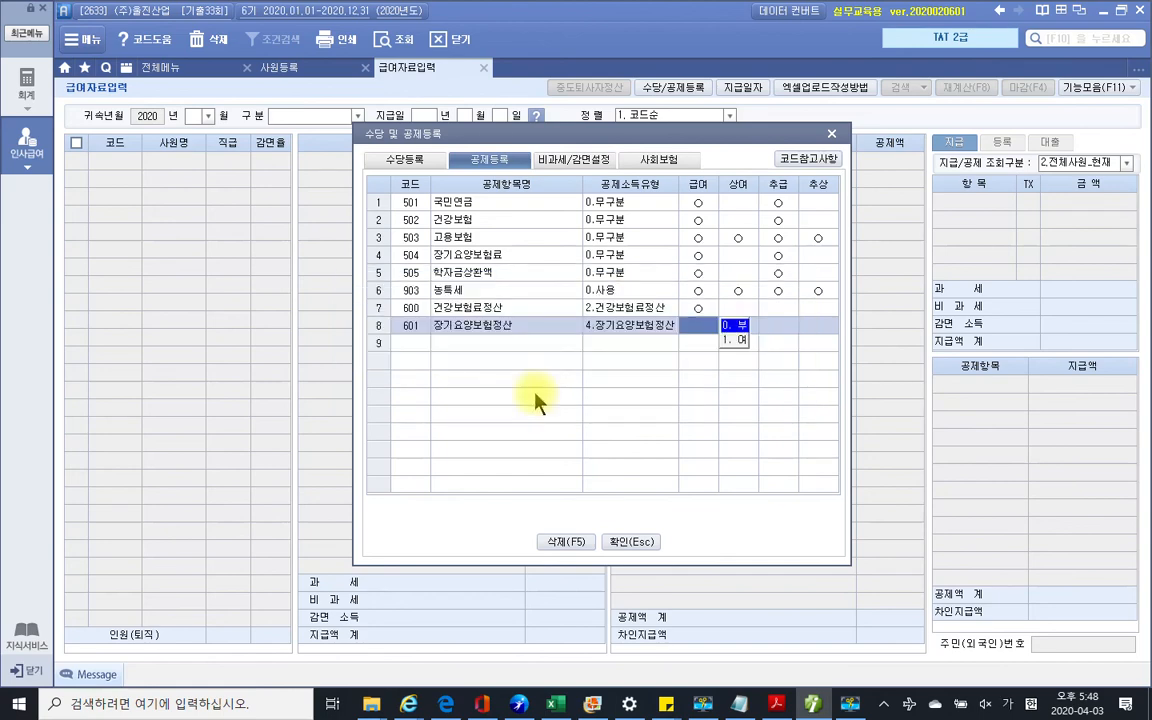
click(733, 340)
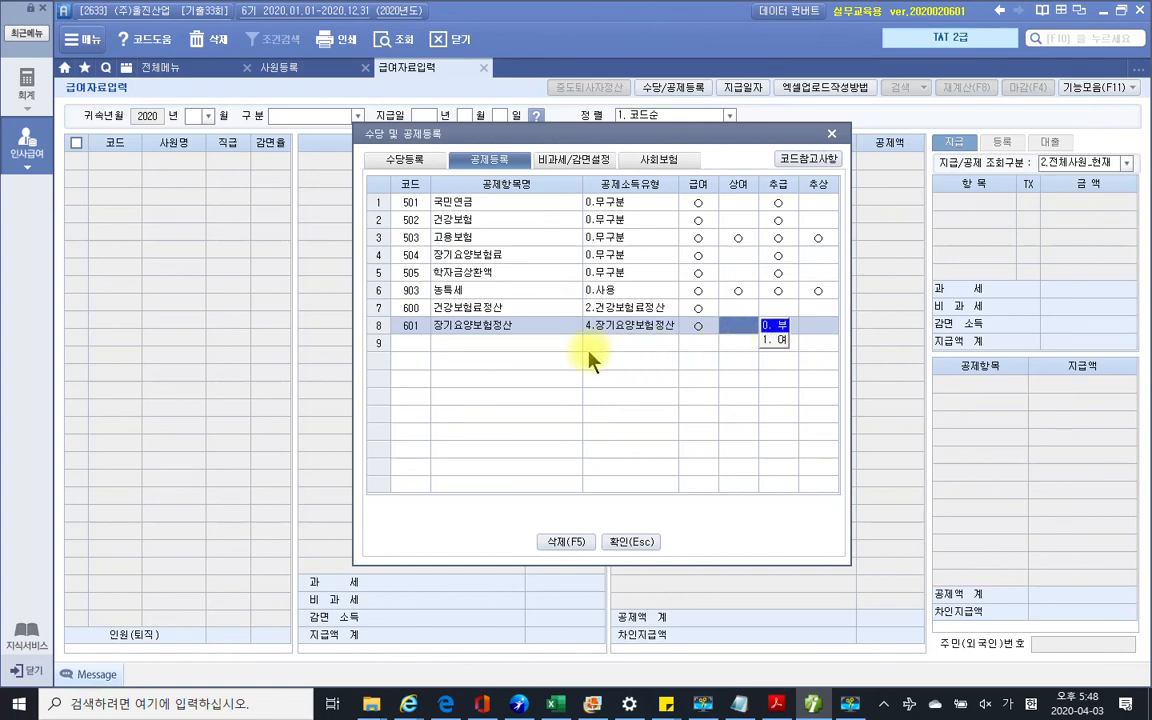
click(503, 343)
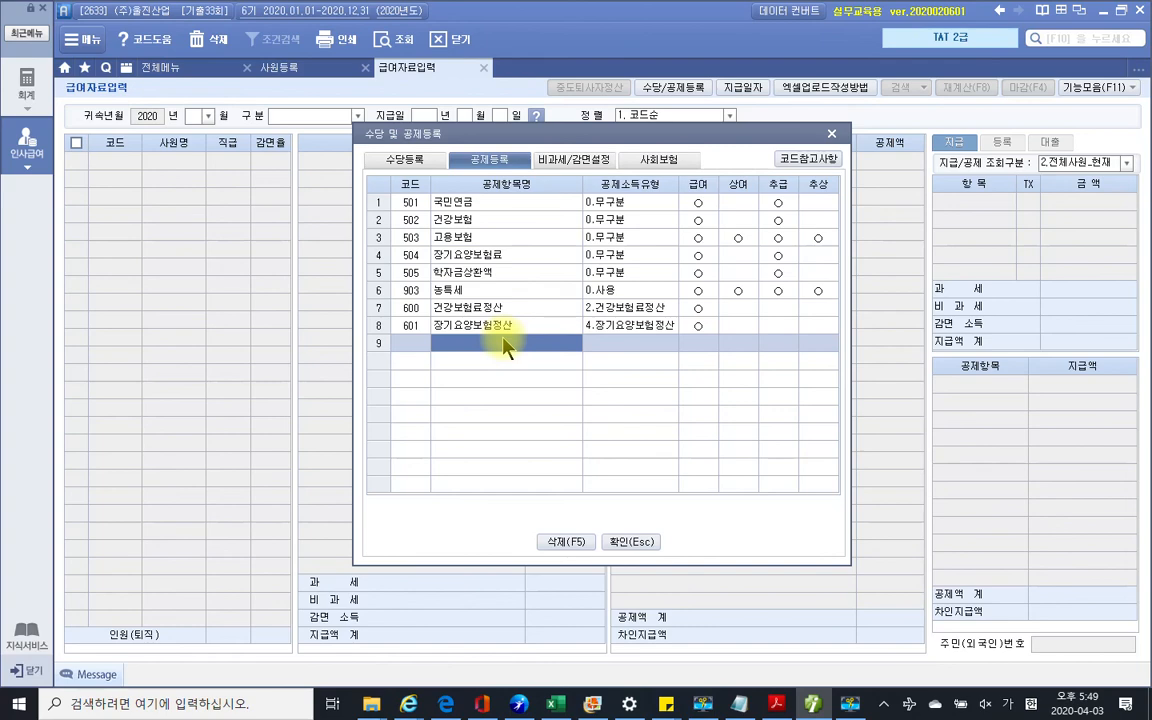
Close the deduction registration window and set the payroll 귀속년월 to 2020-07
click(630, 542)
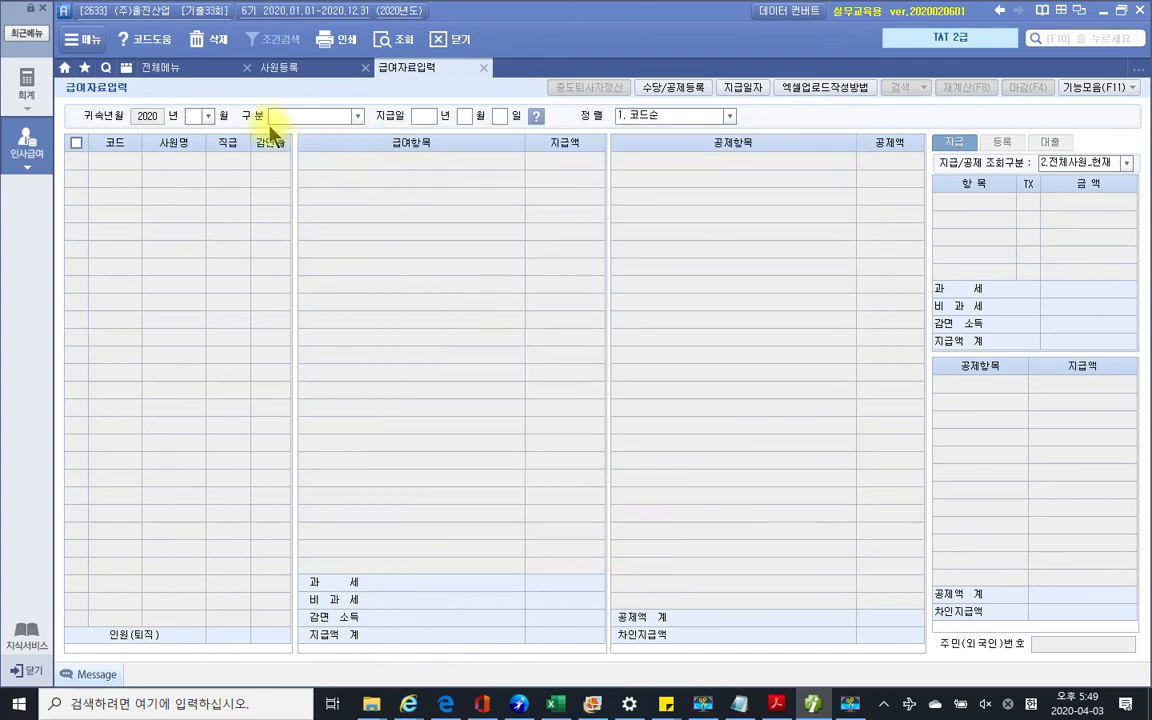
click(205, 118)
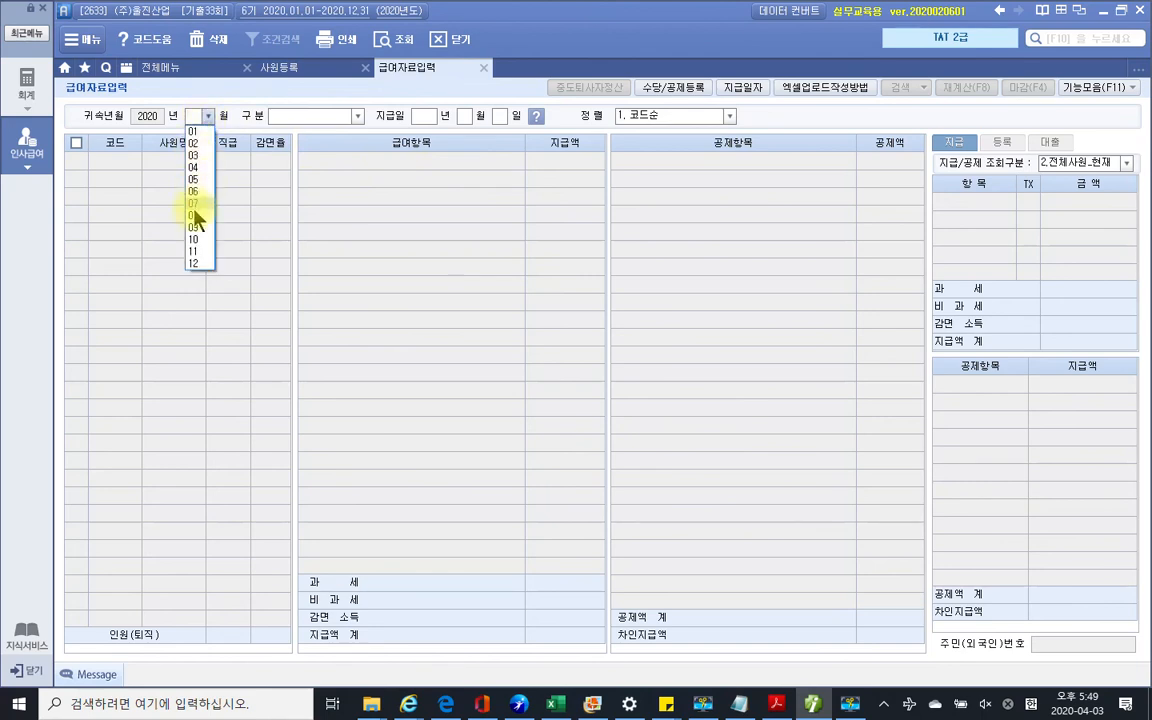
click(196, 203)
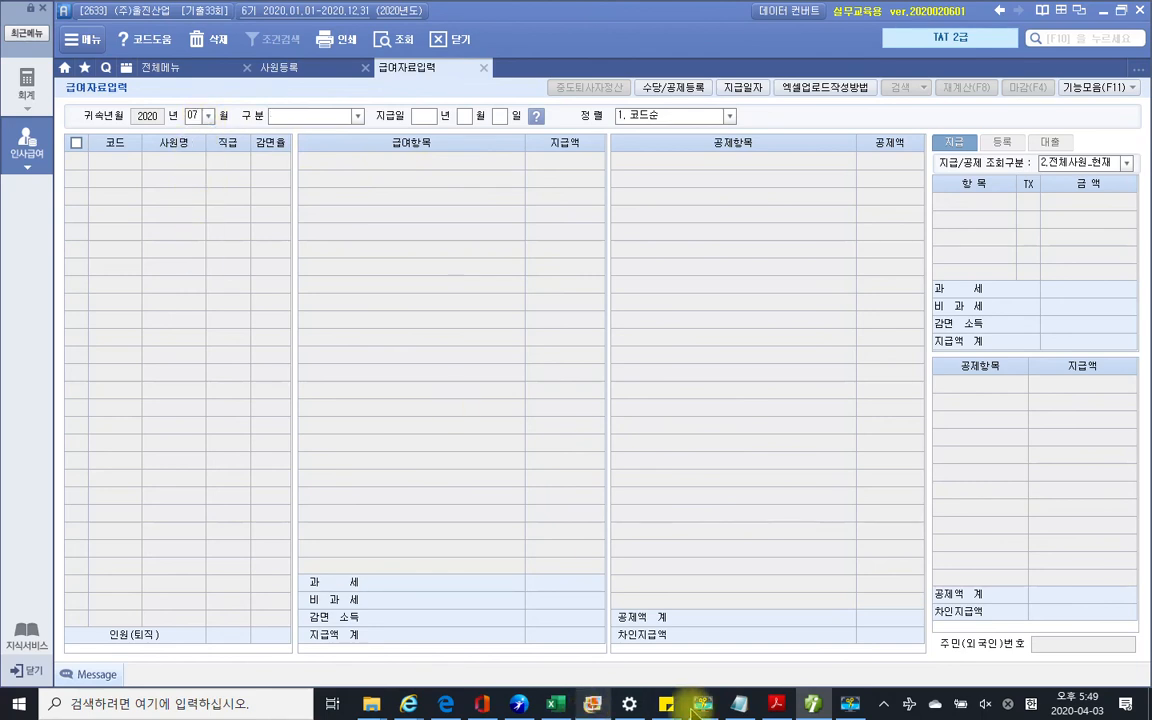
click(776, 703)
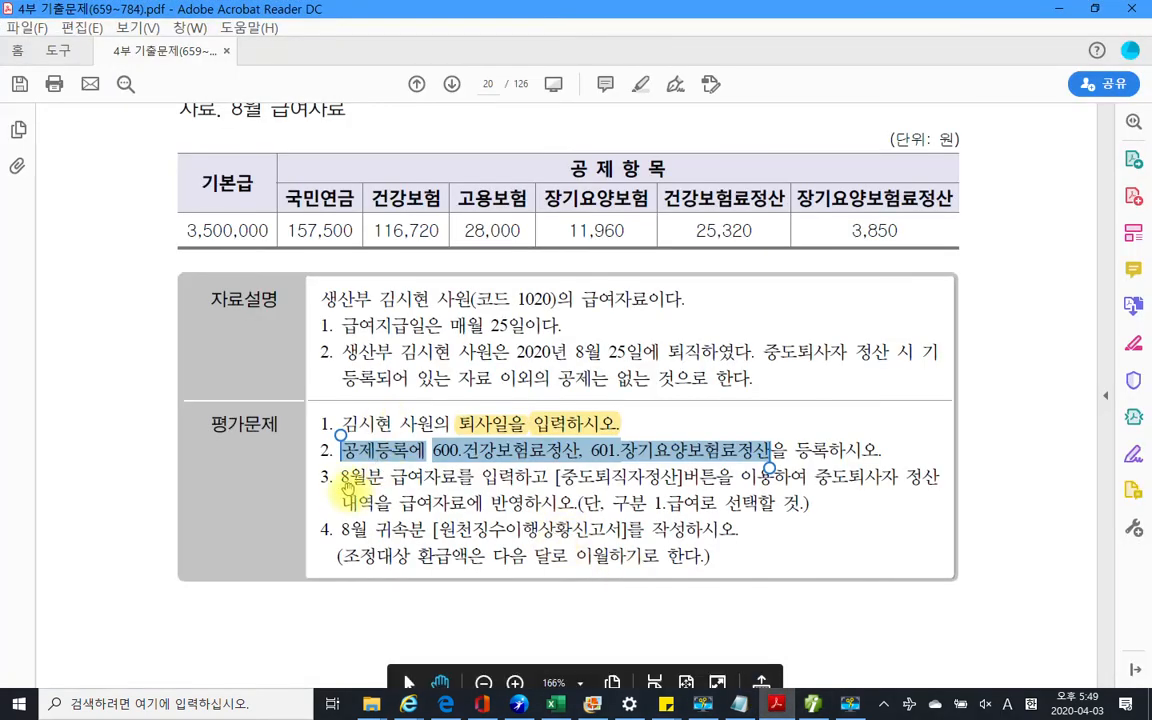
Highlight exam question 3 on August 1.급여 payroll in yellow, then return to Smart A
drag(336, 477, 700, 511)
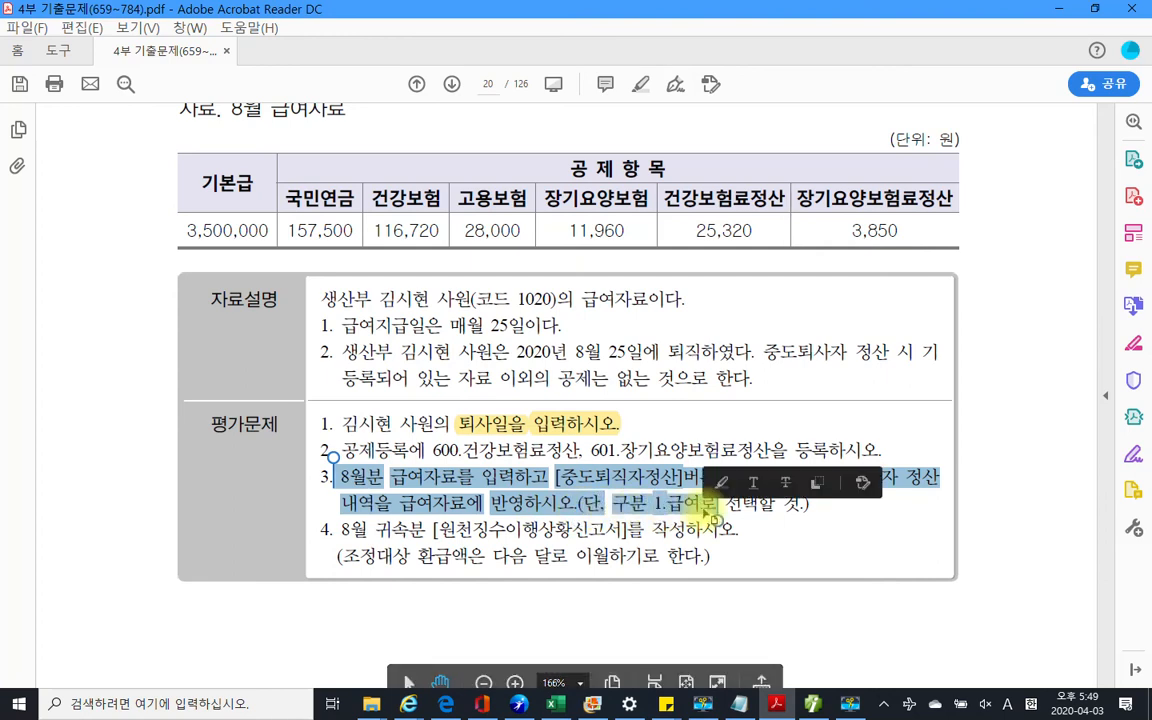
right_click(728, 515)
click(755, 553)
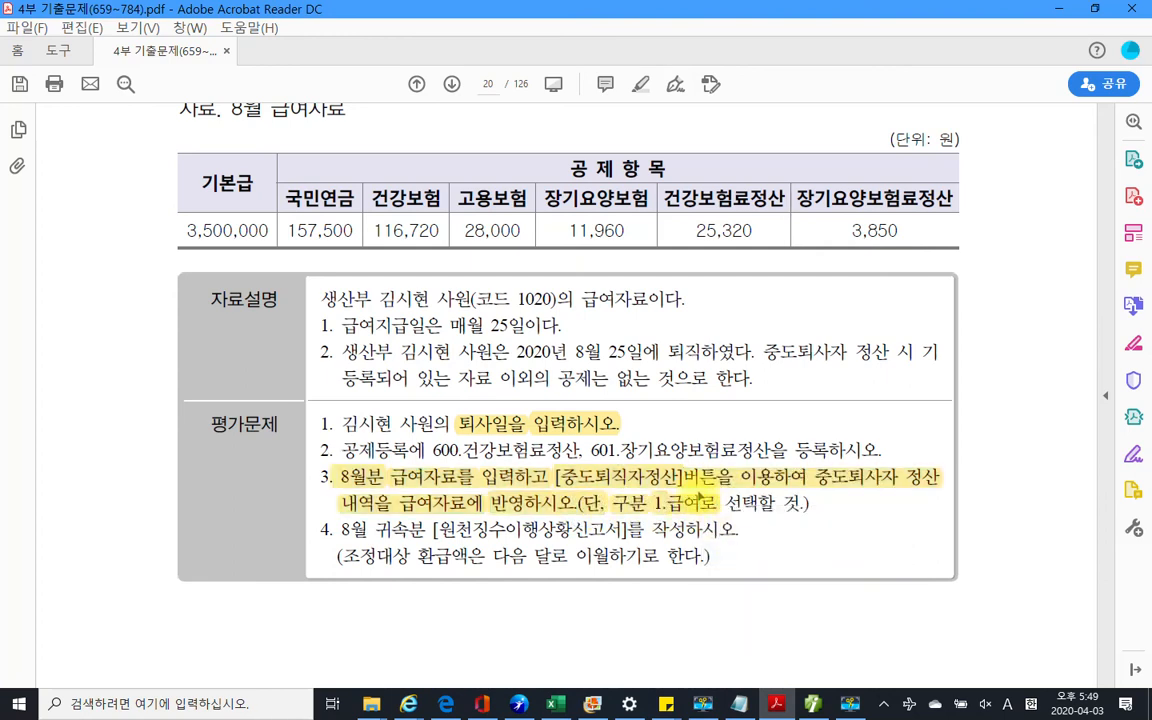
click(846, 706)
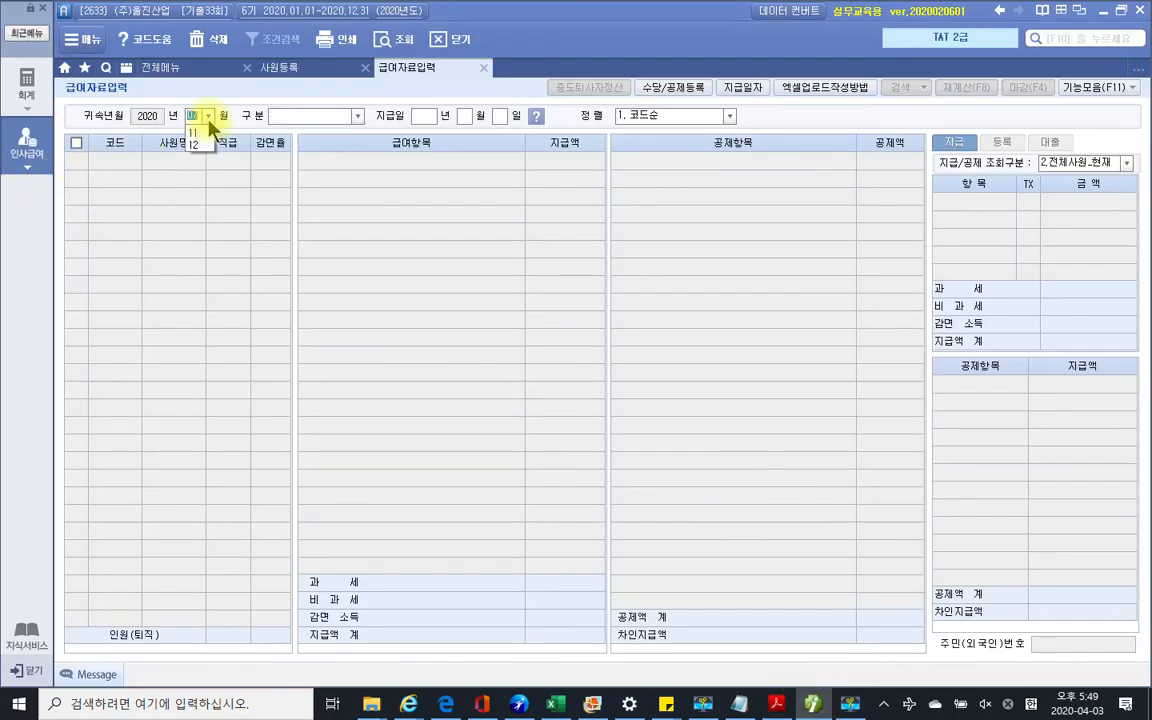
Set payroll entry to 2020-08, category 1. 급여, with pay date 2020-08-25
click(208, 117)
click(194, 216)
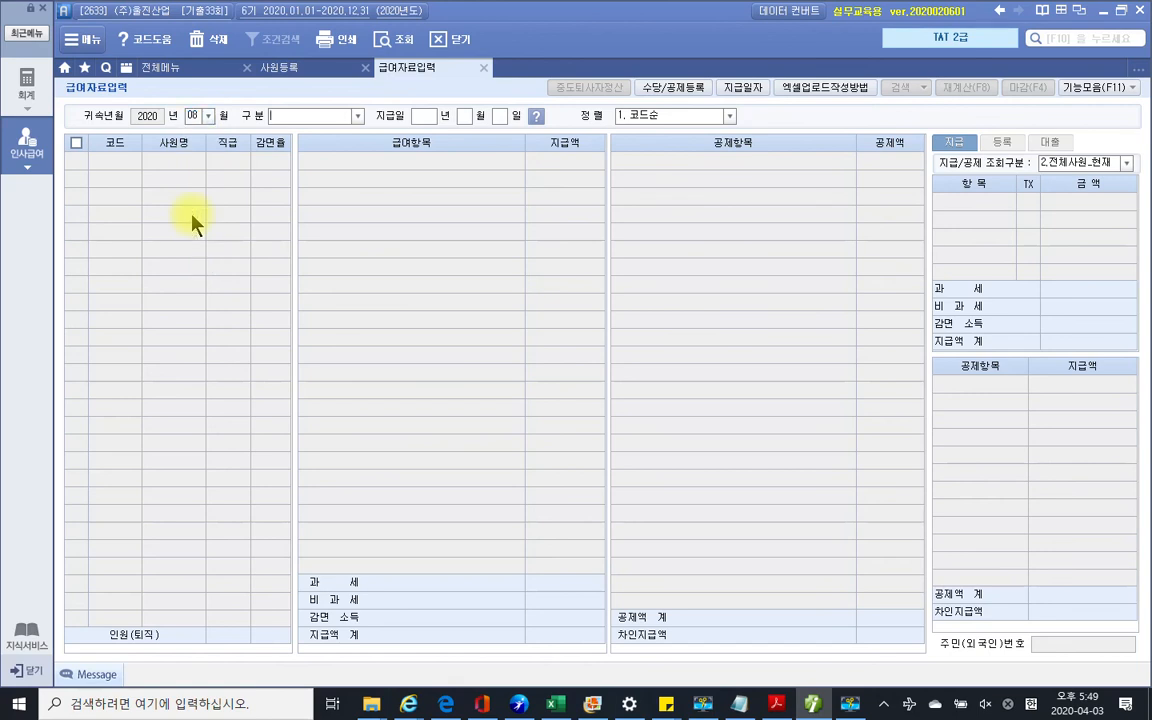
click(357, 116)
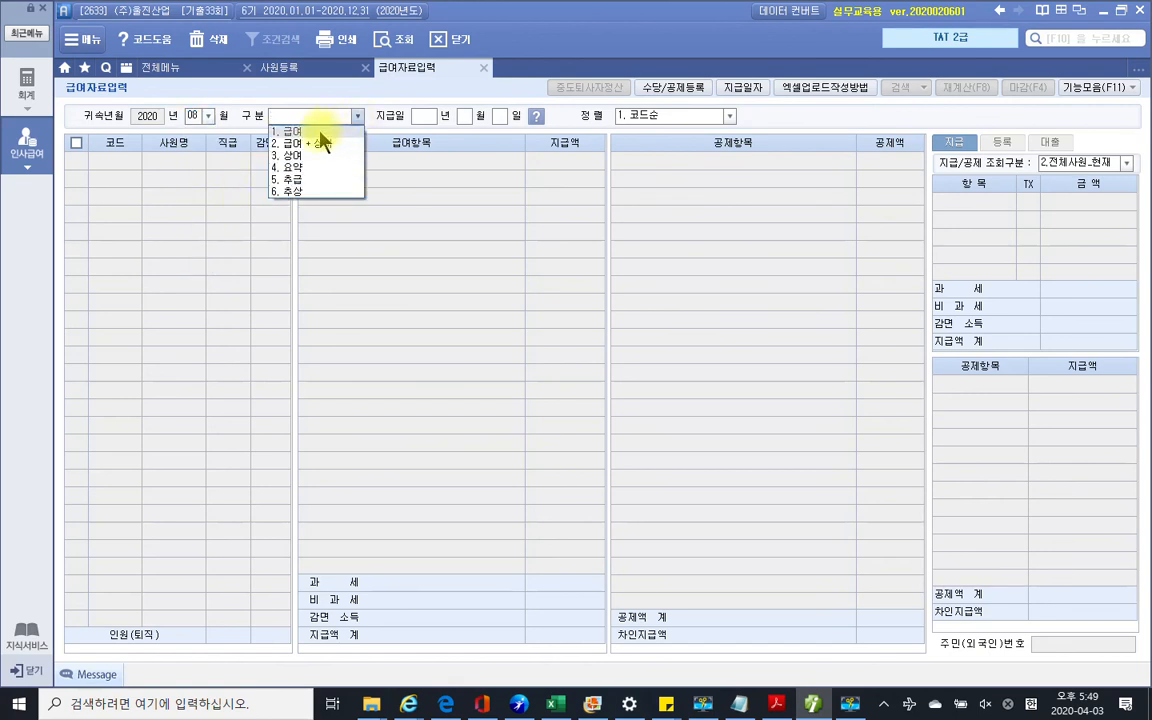
click(321, 129)
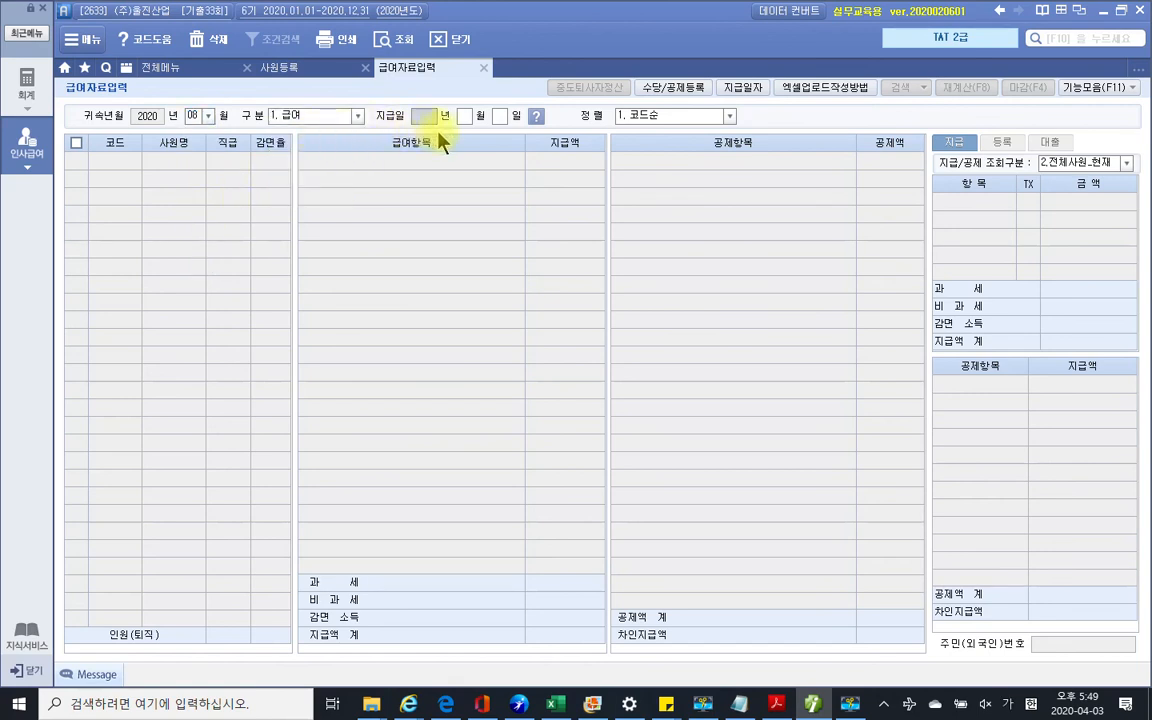
text(2020 년 0)
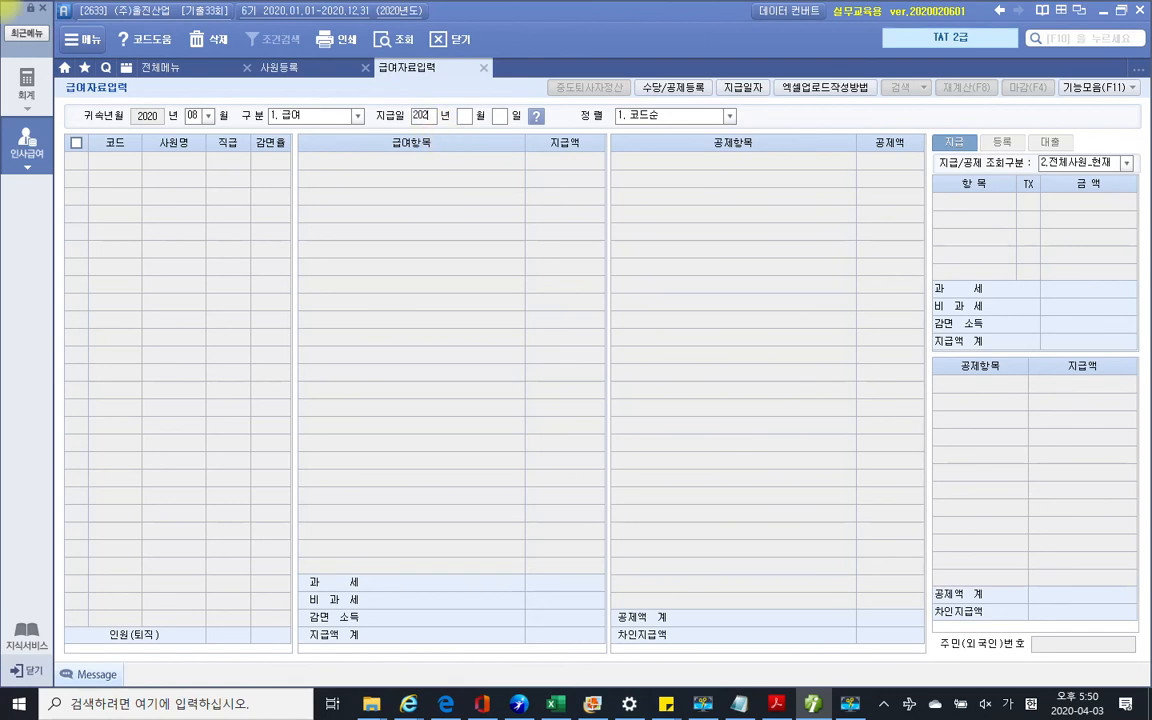
text(8)
key(Return)
text(25)
key(Return)
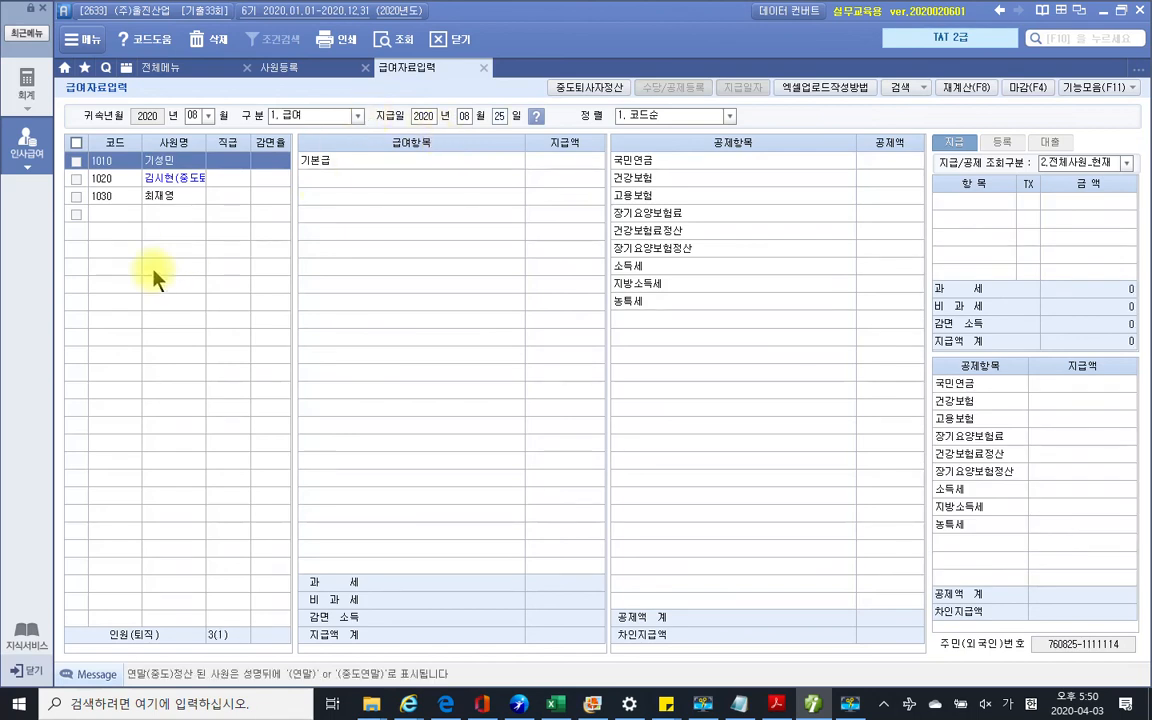
Enter 기본급 3,500,000 for employee 1020's August pay
click(176, 182)
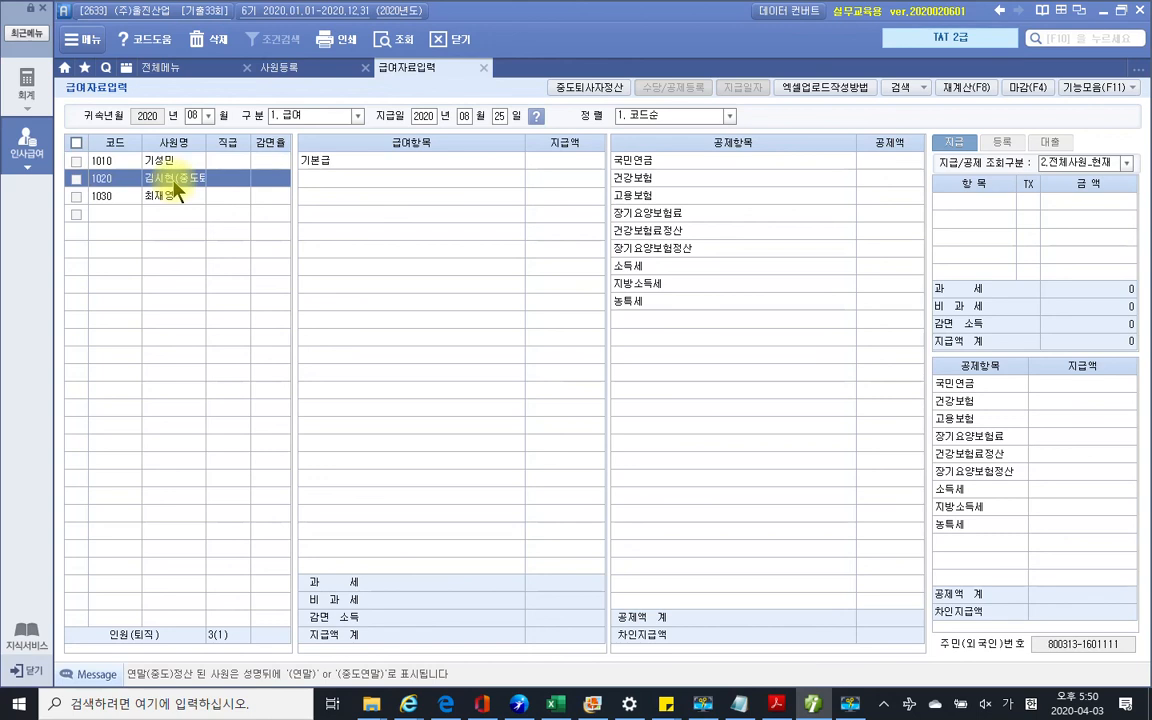
click(553, 162)
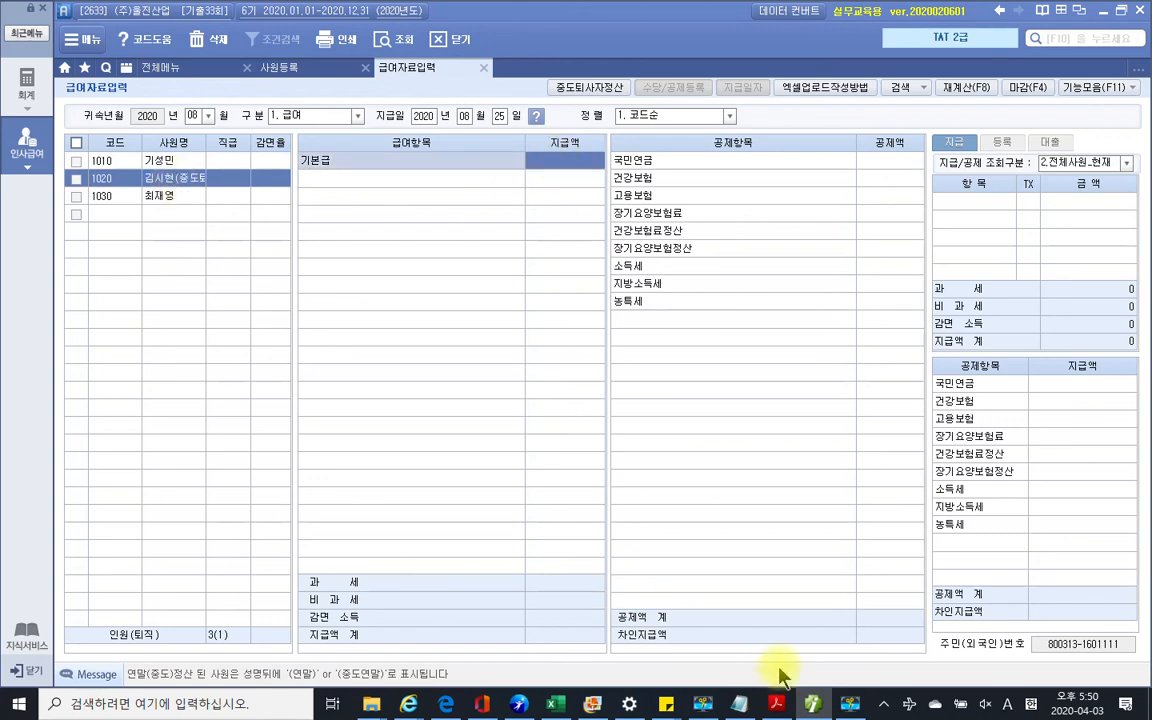
click(776, 704)
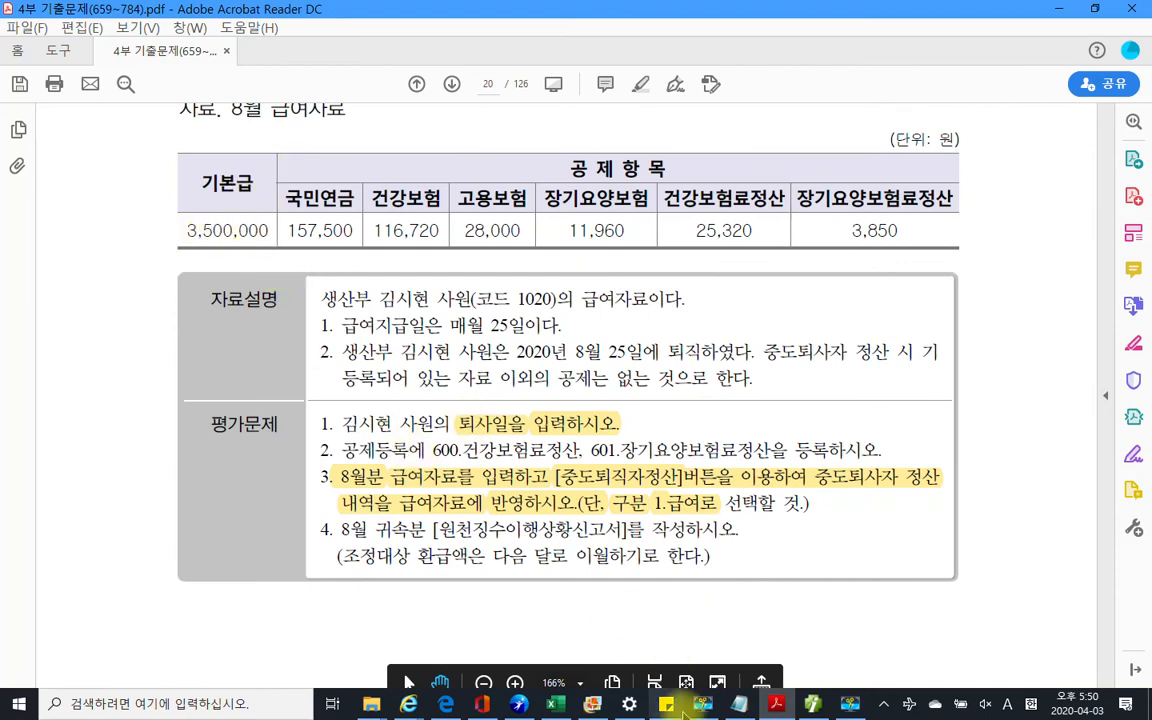
click(818, 705)
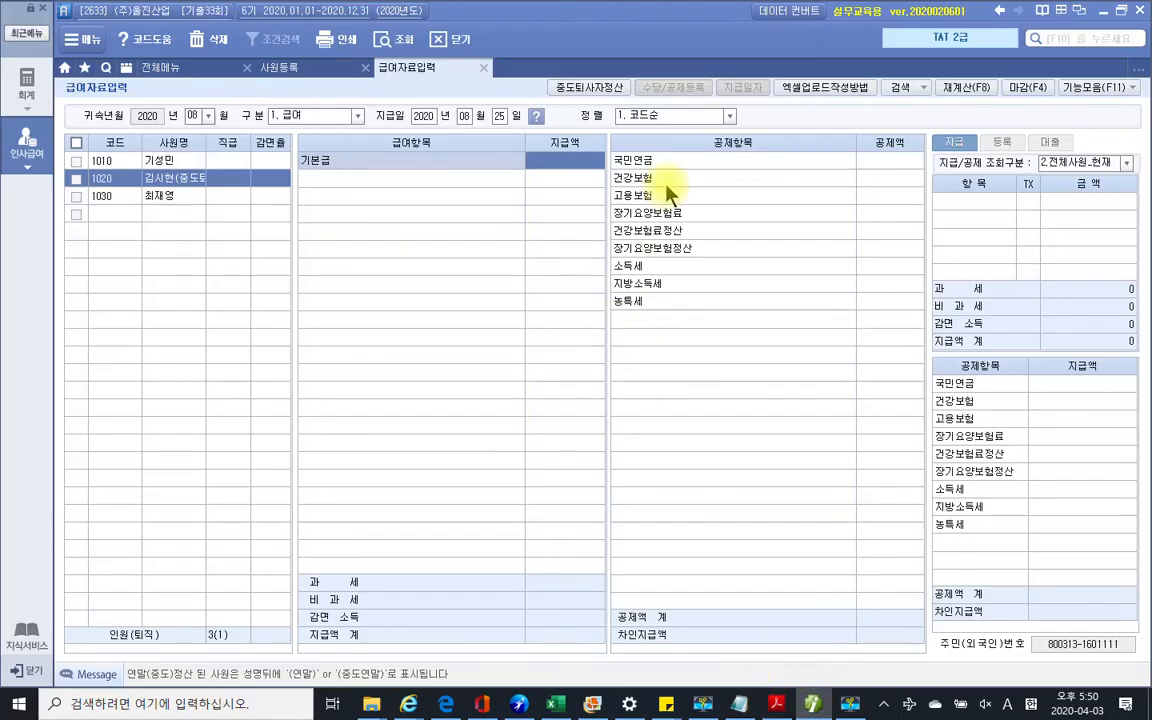
click(545, 160)
text(3500000)
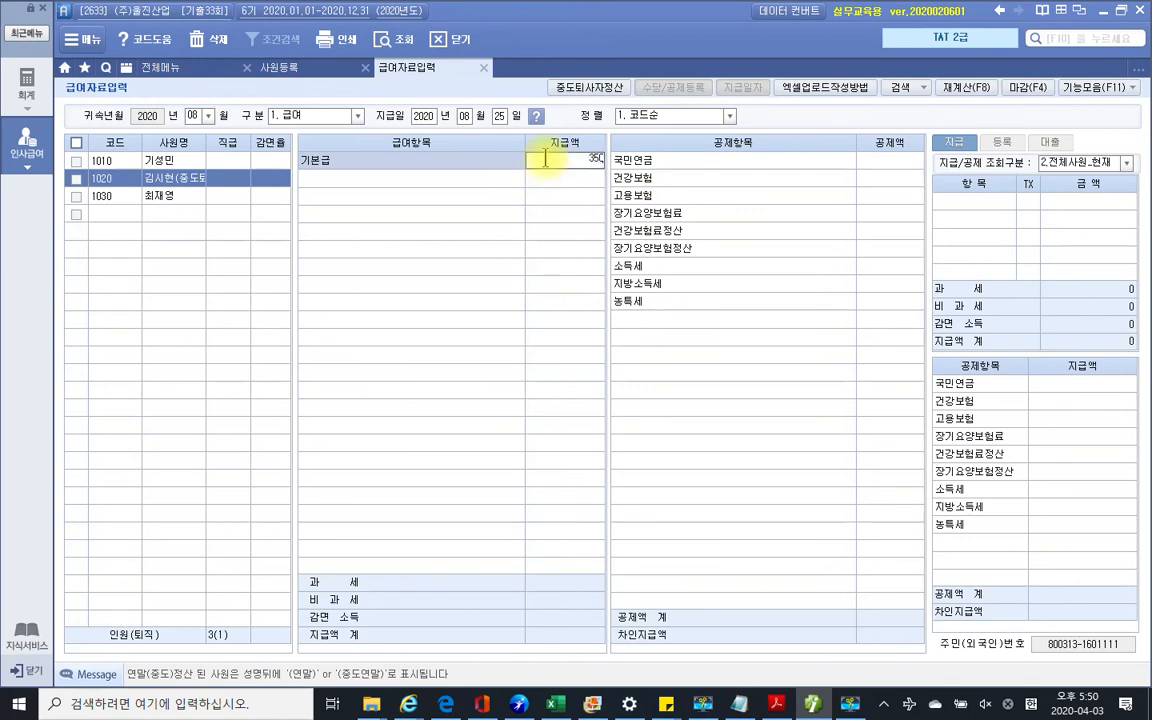
key(Return)
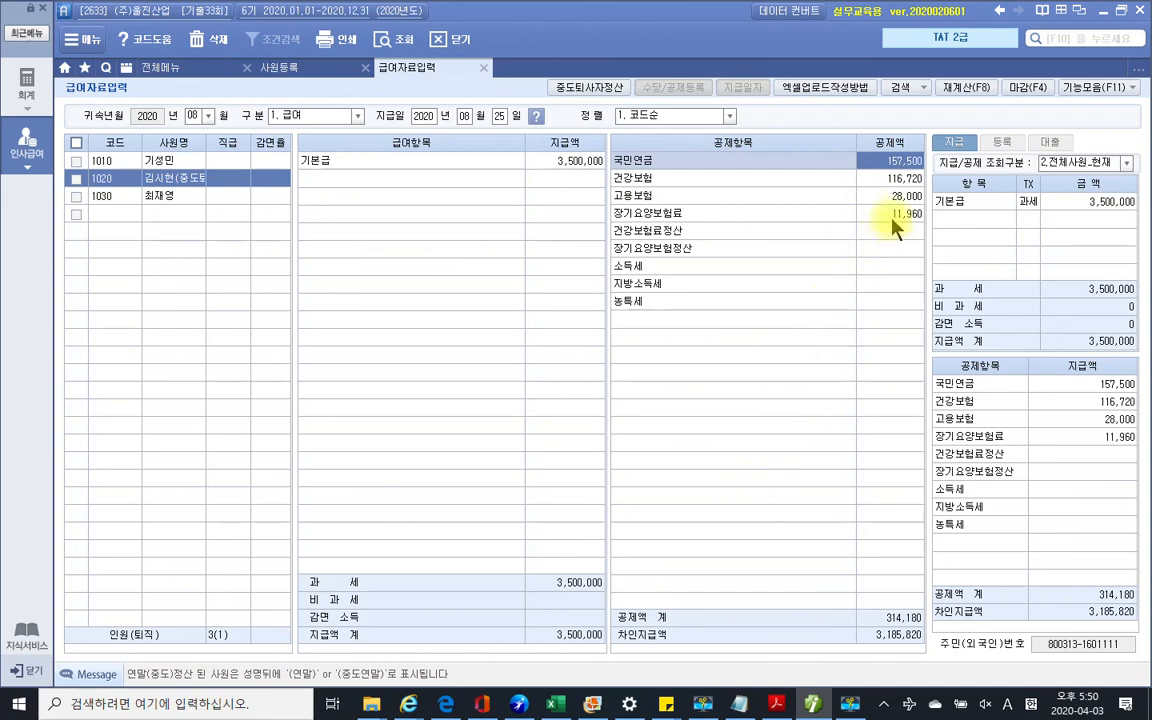
Copy 25,320 from the exam PDF into the 건강보험료정산 deduction
click(716, 235)
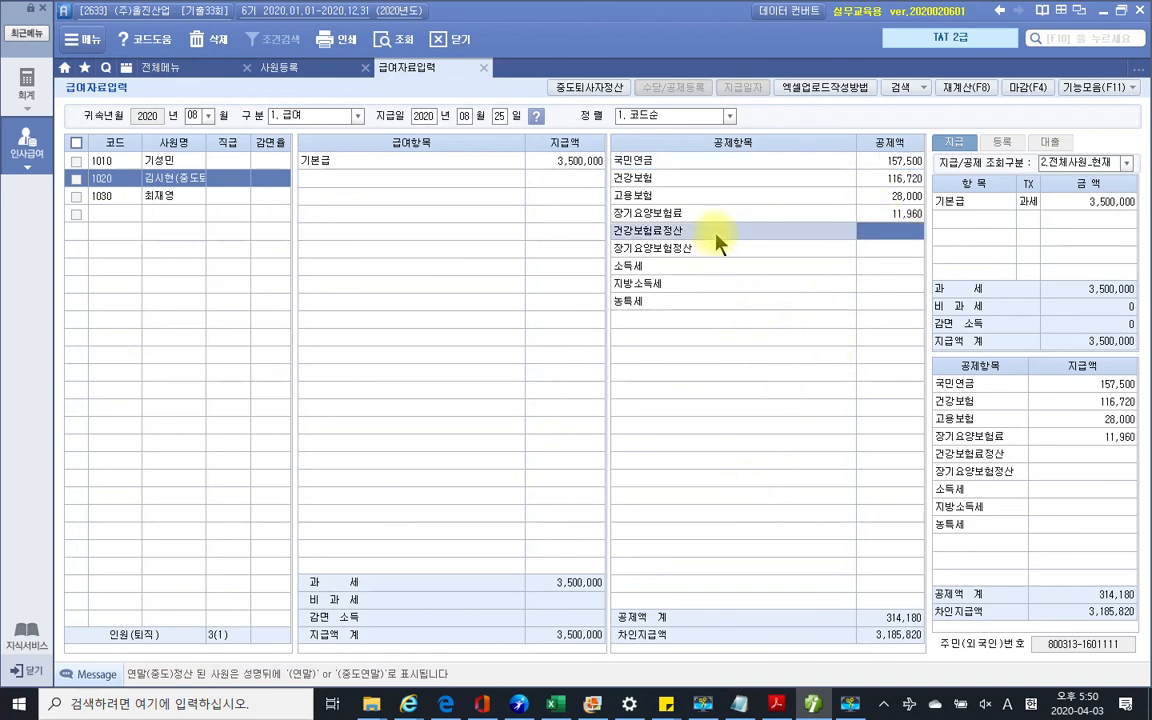
click(884, 248)
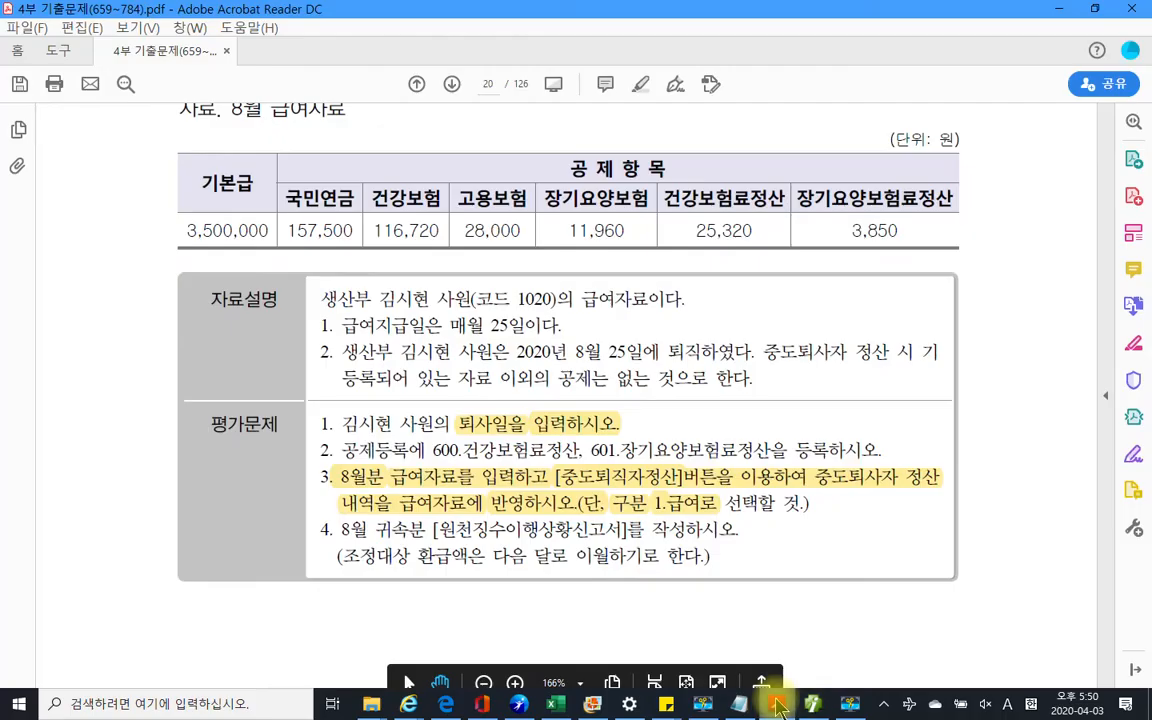
click(776, 704)
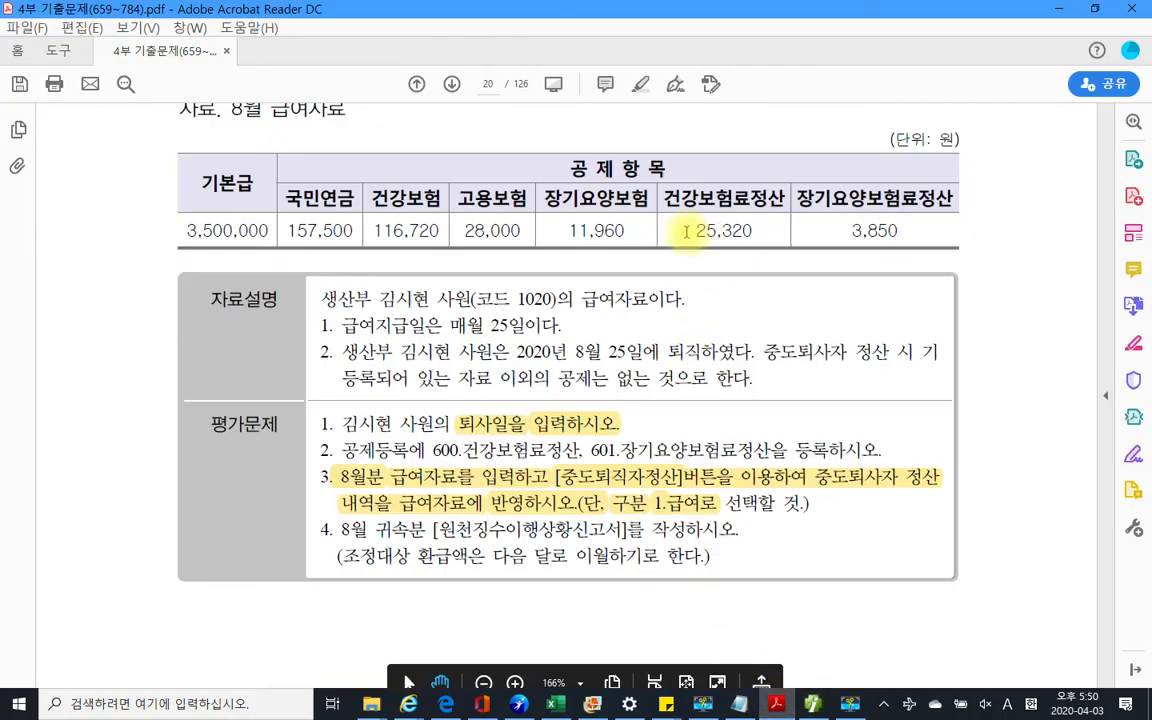
double_click(697, 231)
key(ctrl+c)
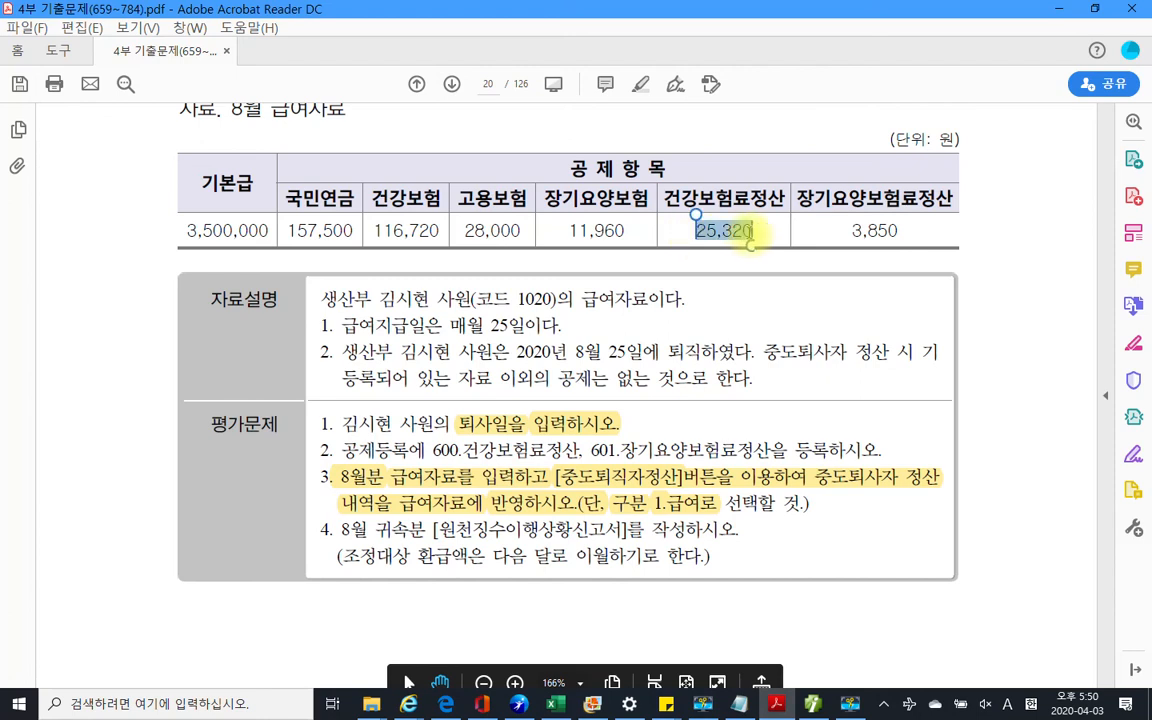
click(812, 697)
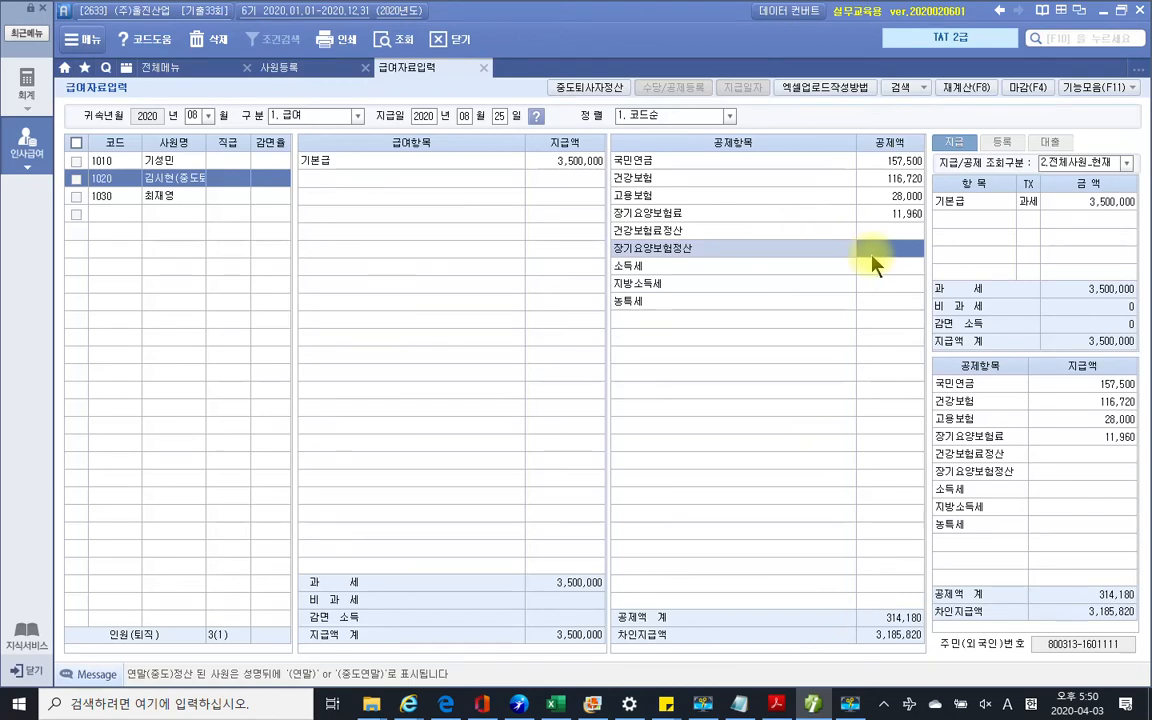
click(885, 236)
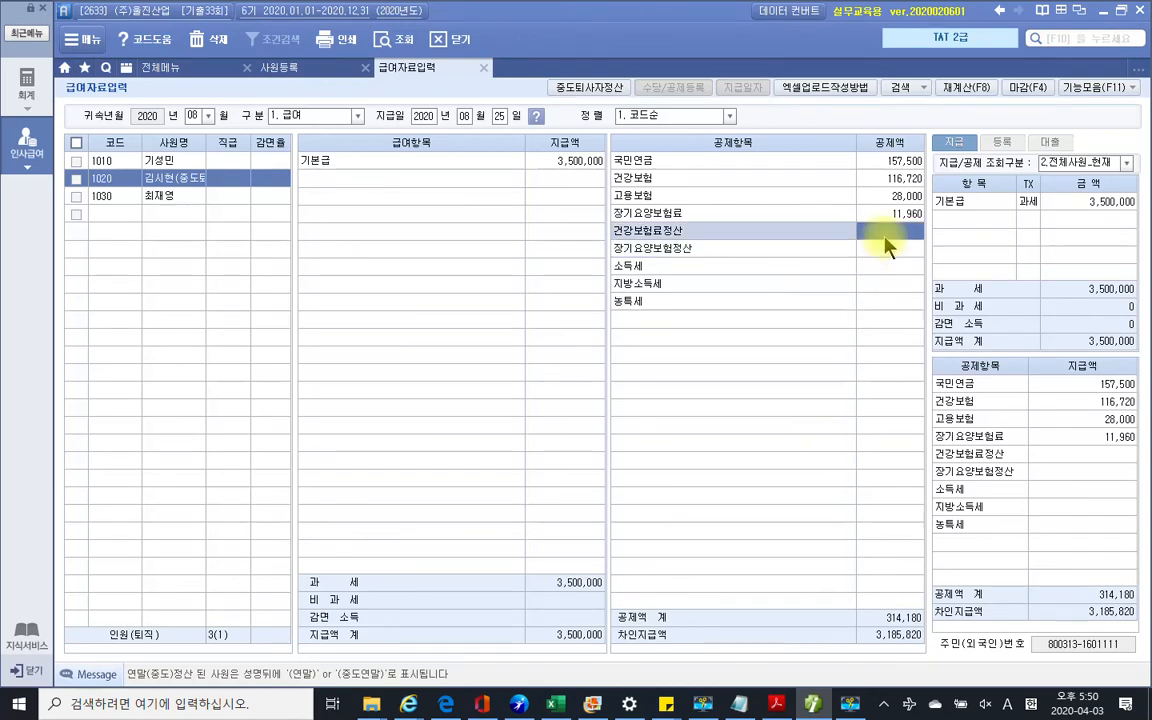
key(ctrl+v)
key(Return)
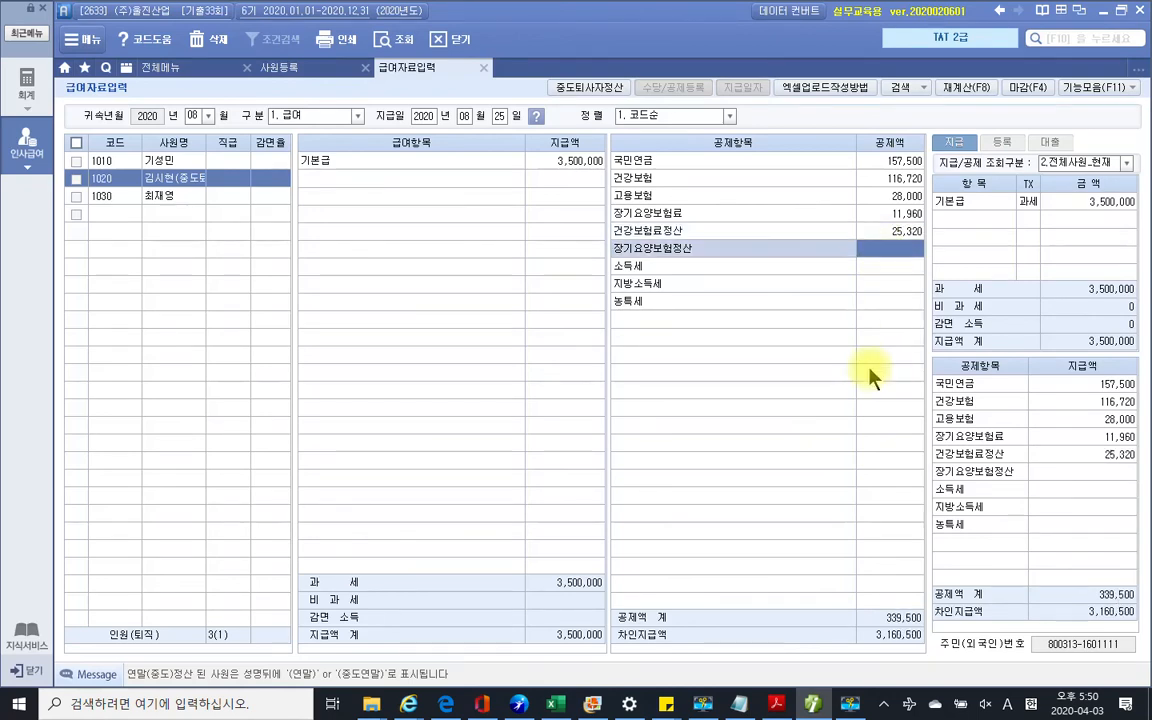
Copy 3,850 from the exam PDF into the 장기요양보험정산 deduction
click(778, 702)
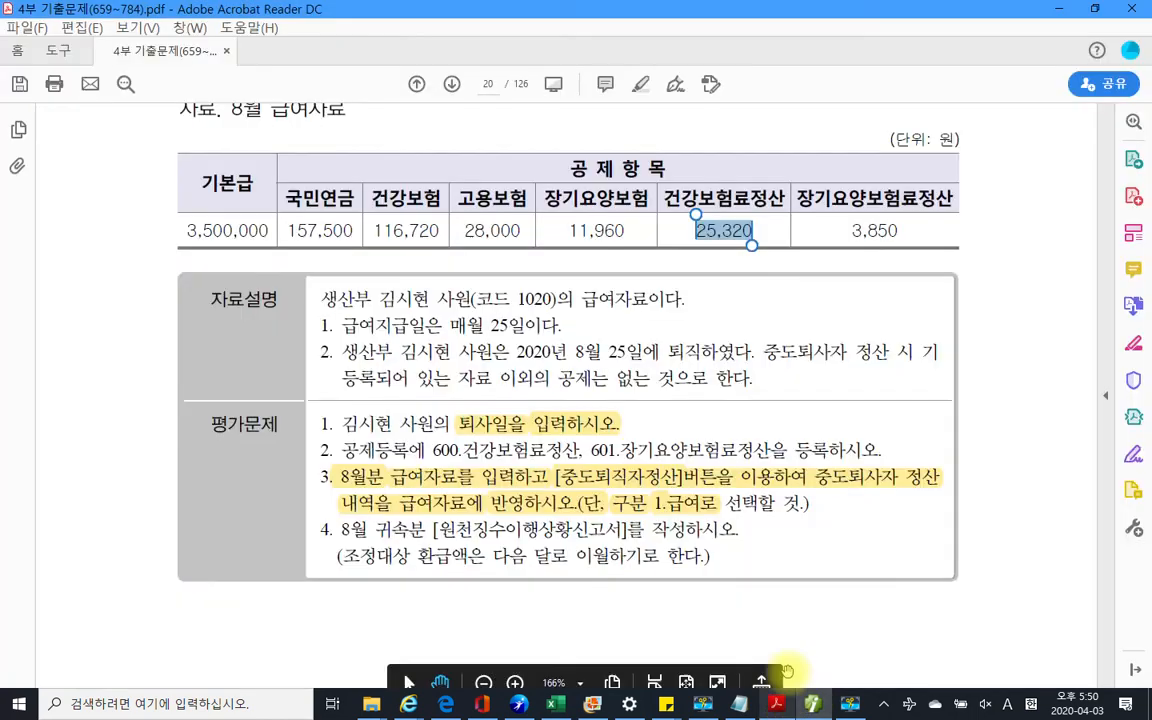
click(861, 236)
double_click(913, 231)
key(ctrl+c)
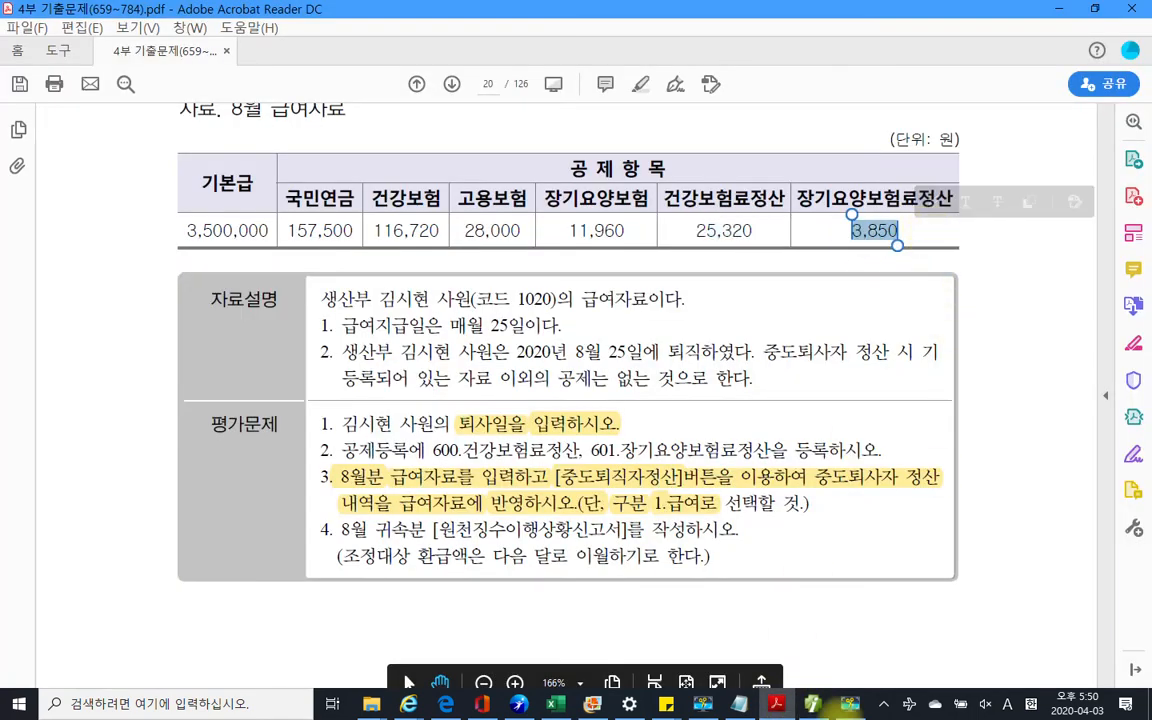
click(812, 703)
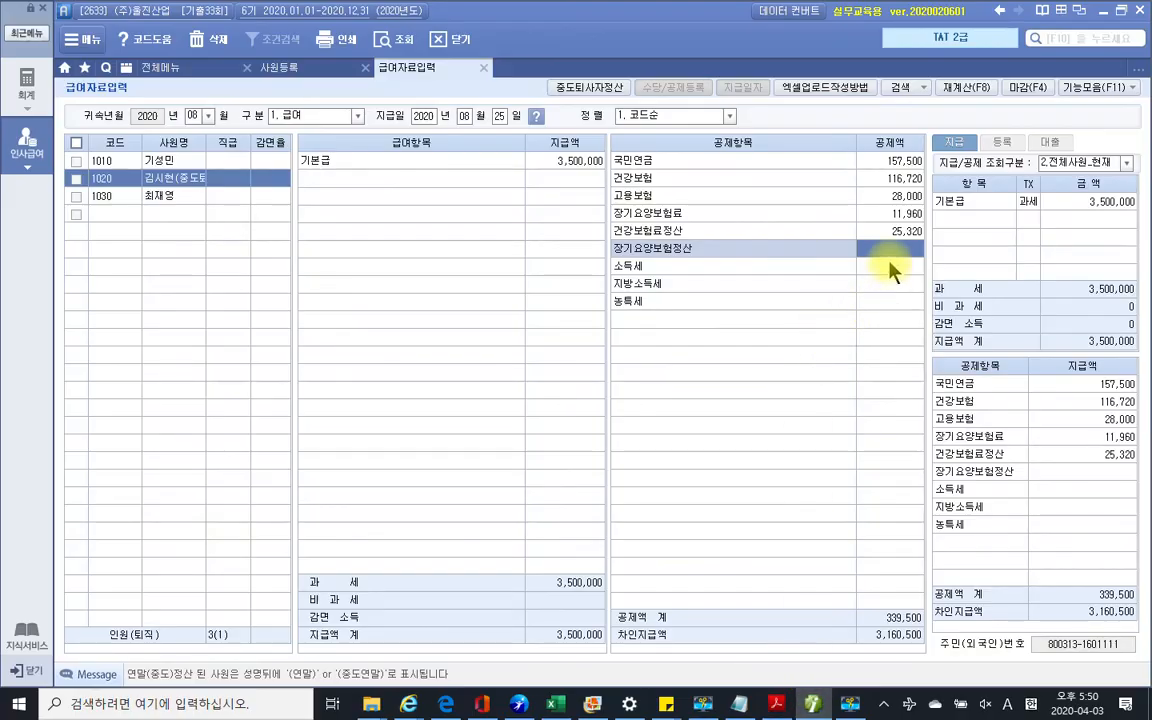
key(ctrl+v)
key(Return)
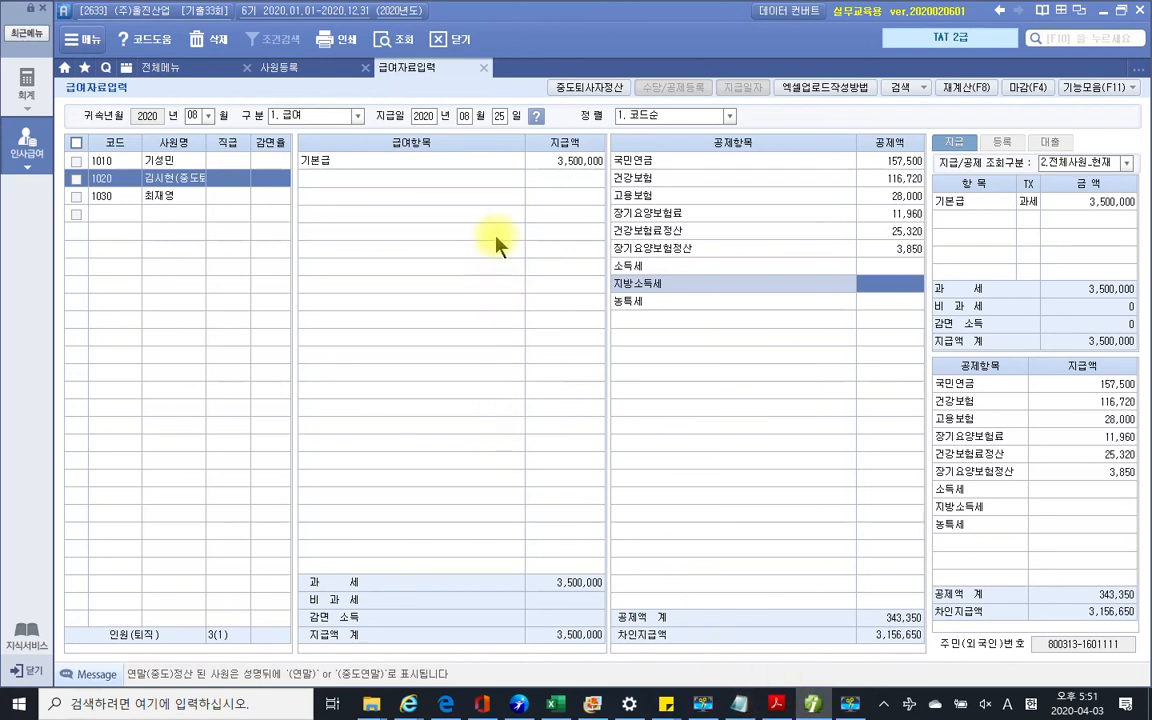
Apply the 중도퇴사자정산 settlement to August pay, giving income tax -593,670 and net pay 3,809,670
click(577, 88)
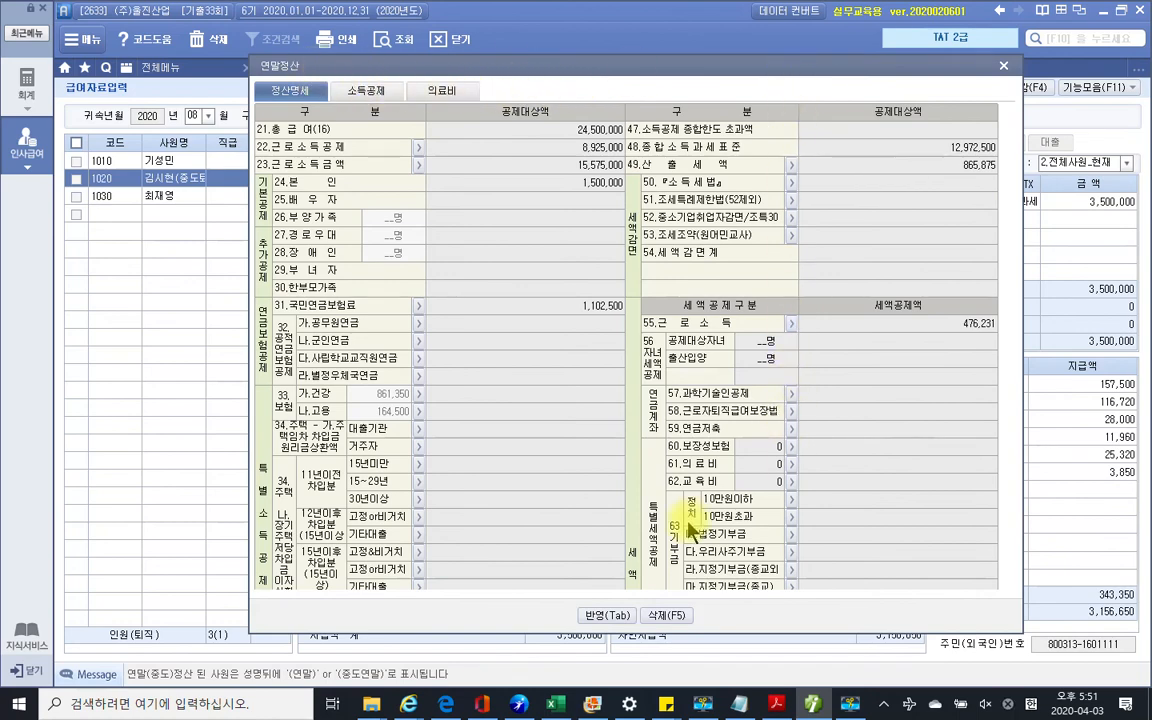
click(598, 616)
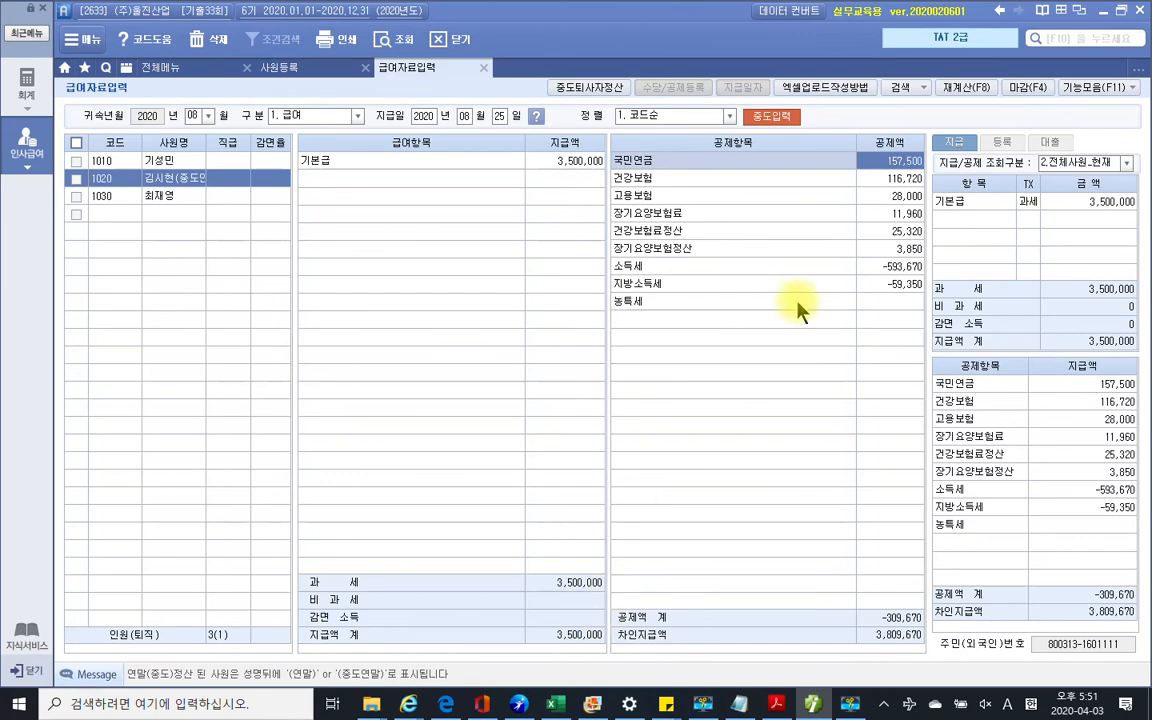
click(776, 703)
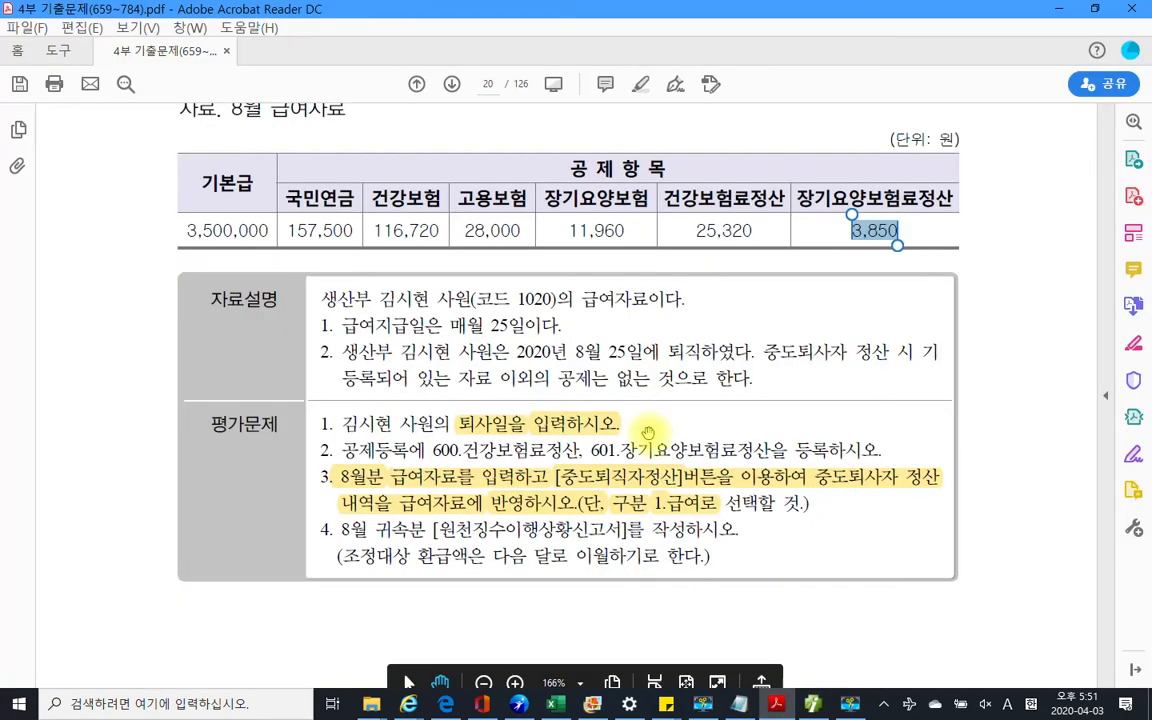
scroll(475, 412, down, 3)
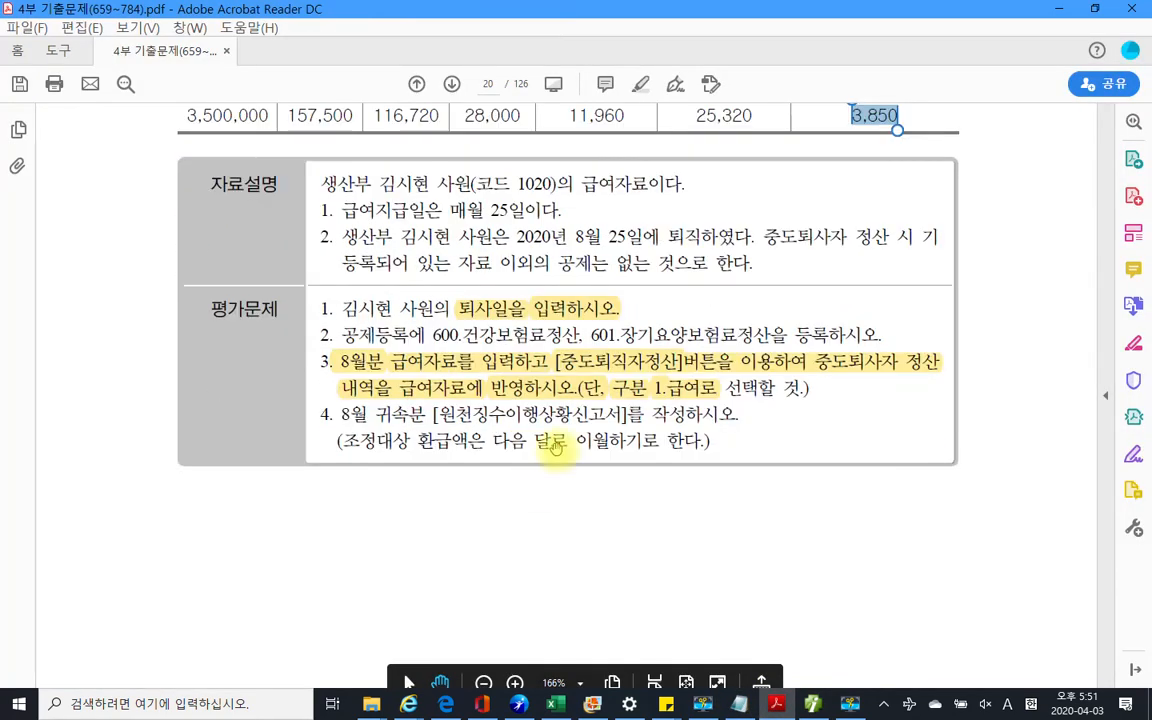
scroll(455, 415, down, 1)
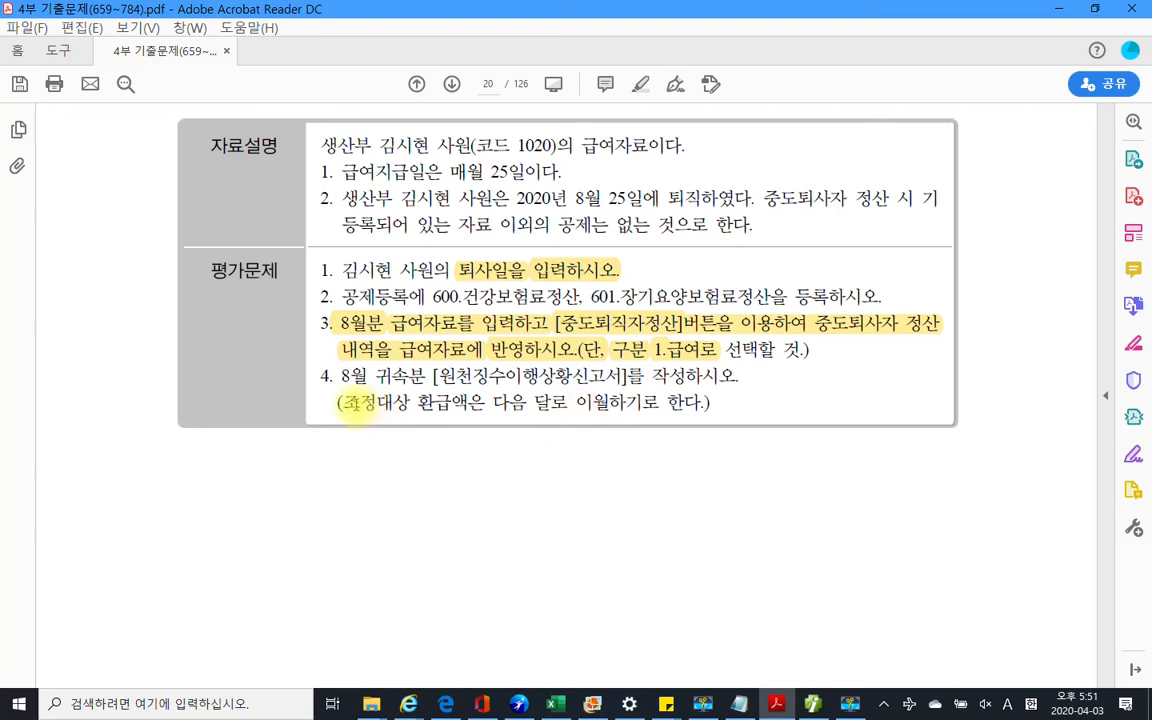
click(813, 706)
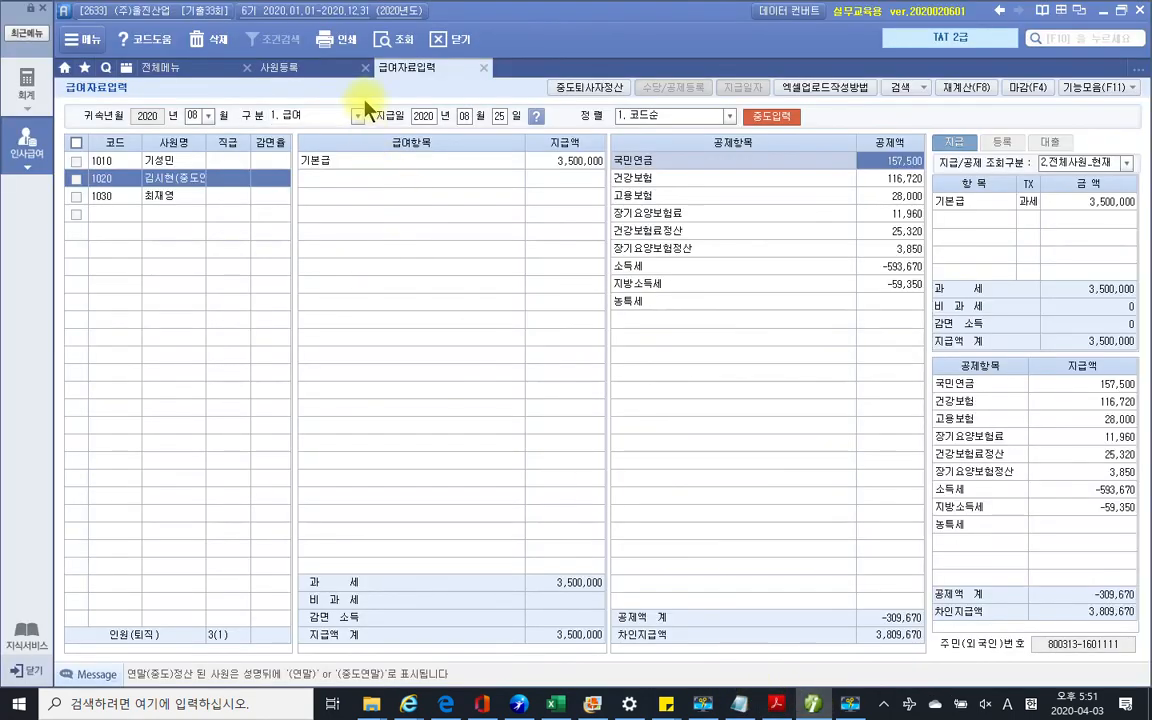
Open 원천징수이행상황신고서 and set the 귀속기간 and 지급기간 months to 2020-08
click(50, 140)
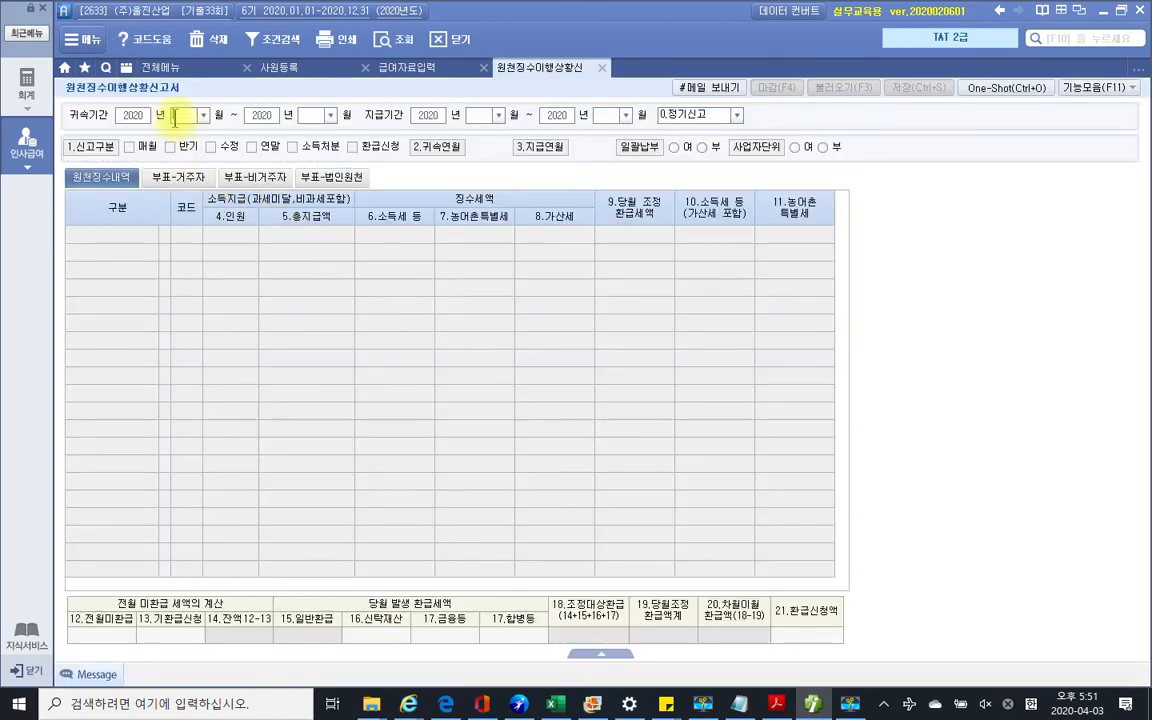
text(08)
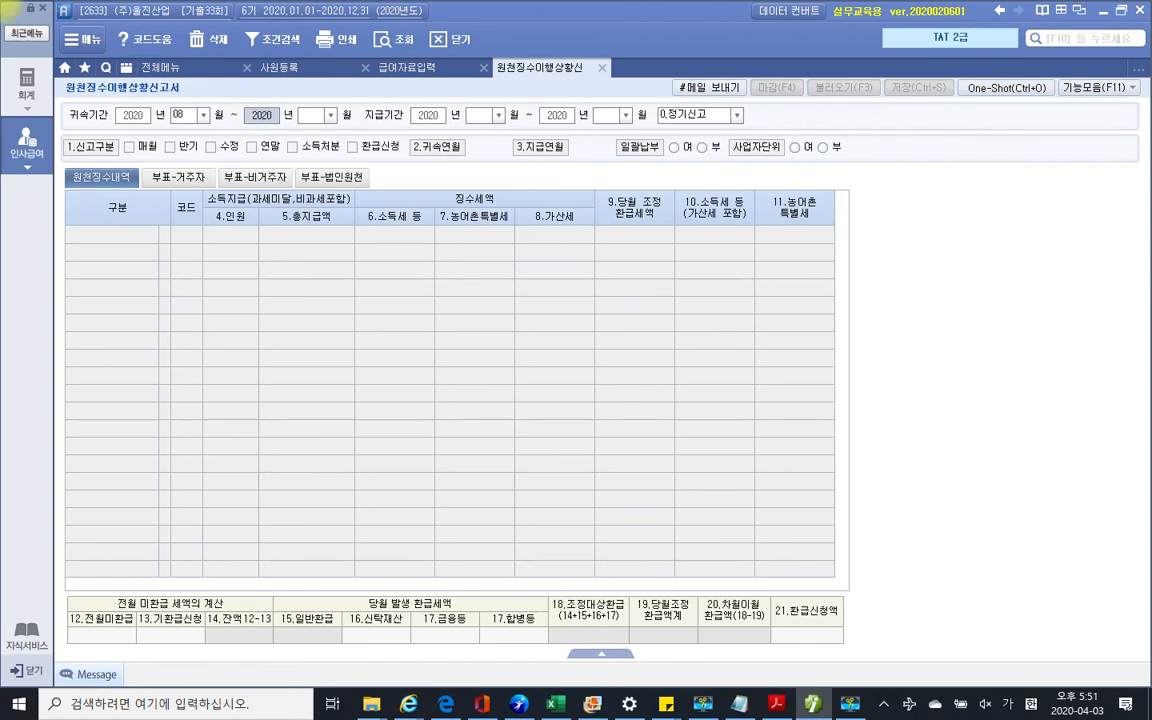
key(Return)
key(Return)
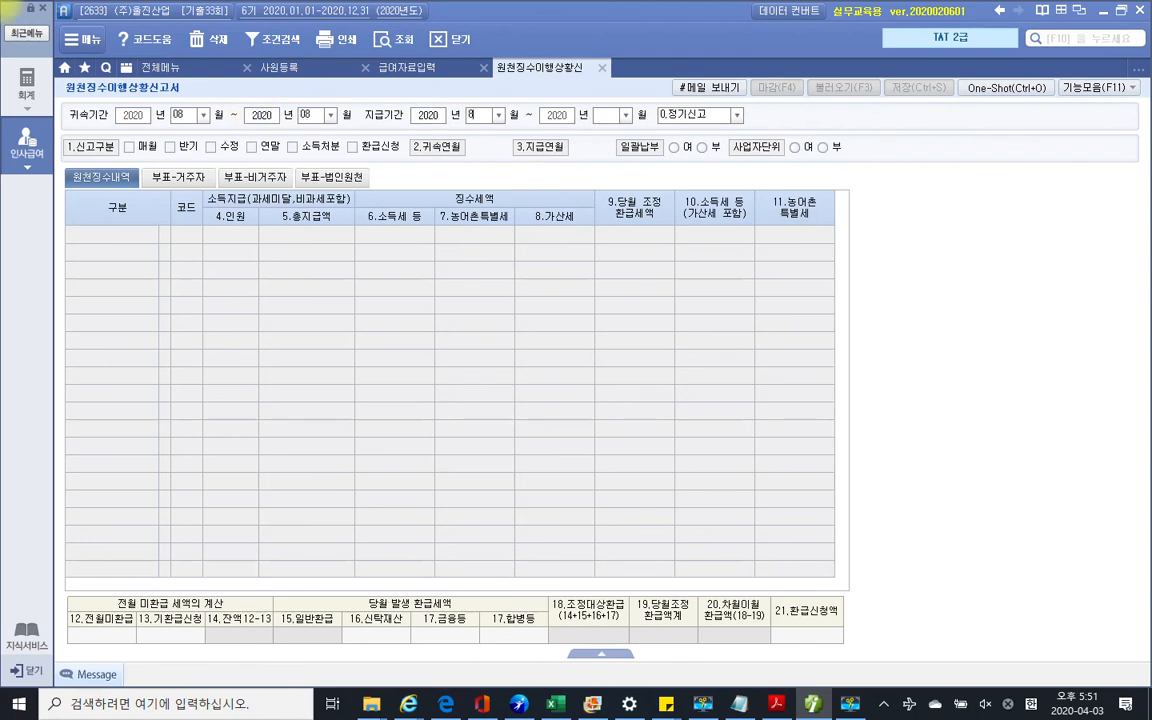
key(Return)
key(Return)
key(Return)
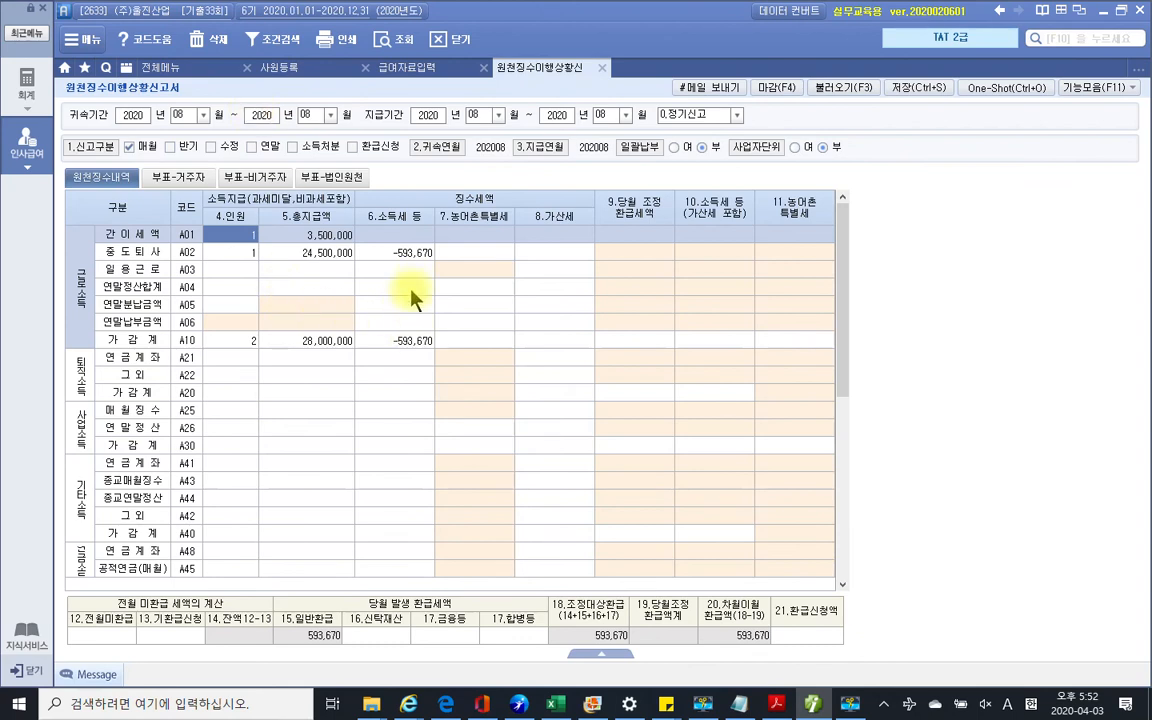
Highlight the -593,670 income tax, the 593,670 refund, its carry-over, and the empty refund-requested amount
click(403, 342)
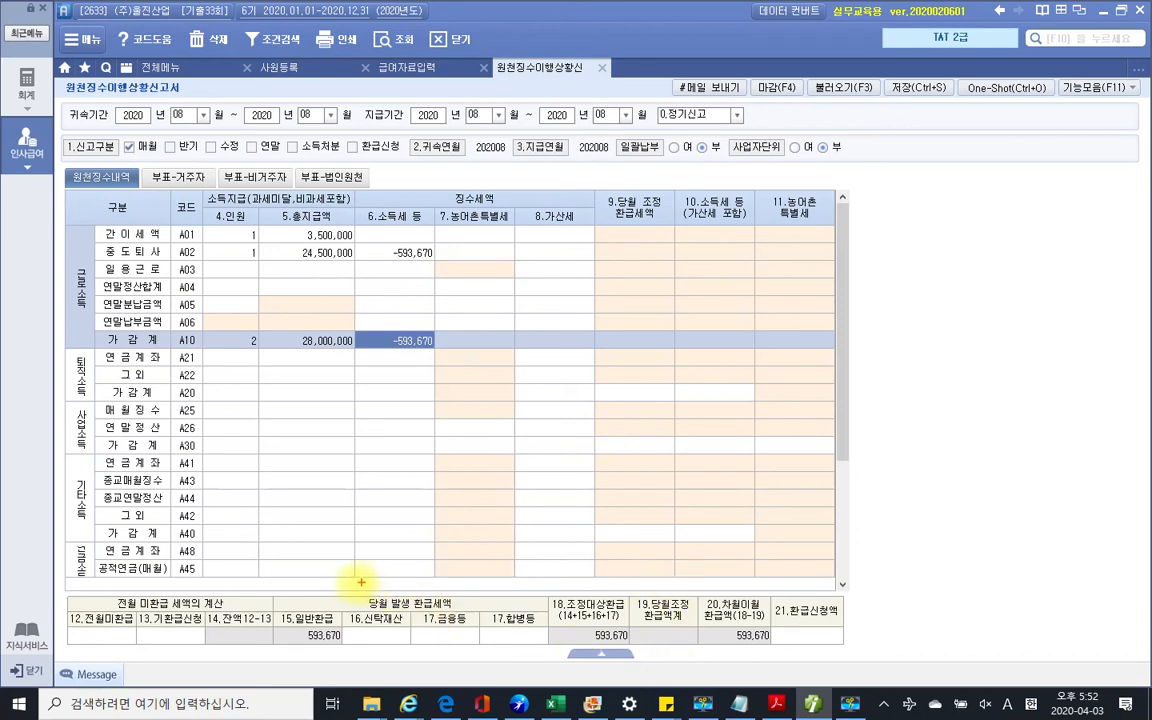
drag(354, 594, 462, 612)
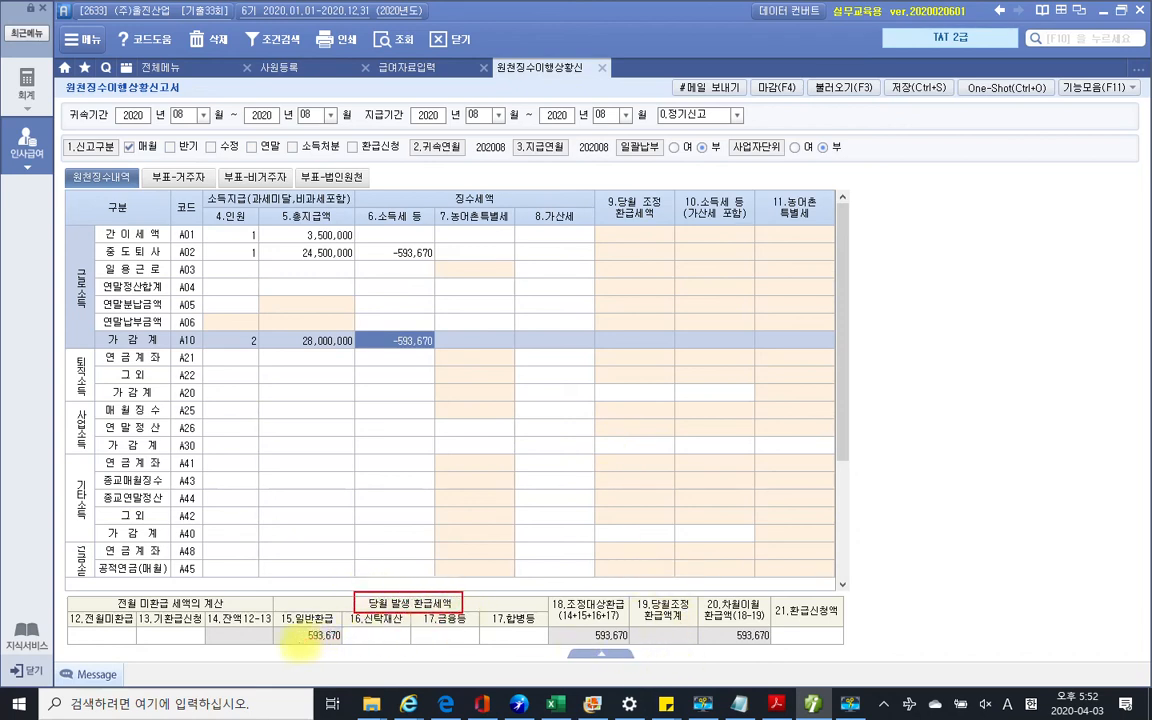
drag(300, 641, 334, 642)
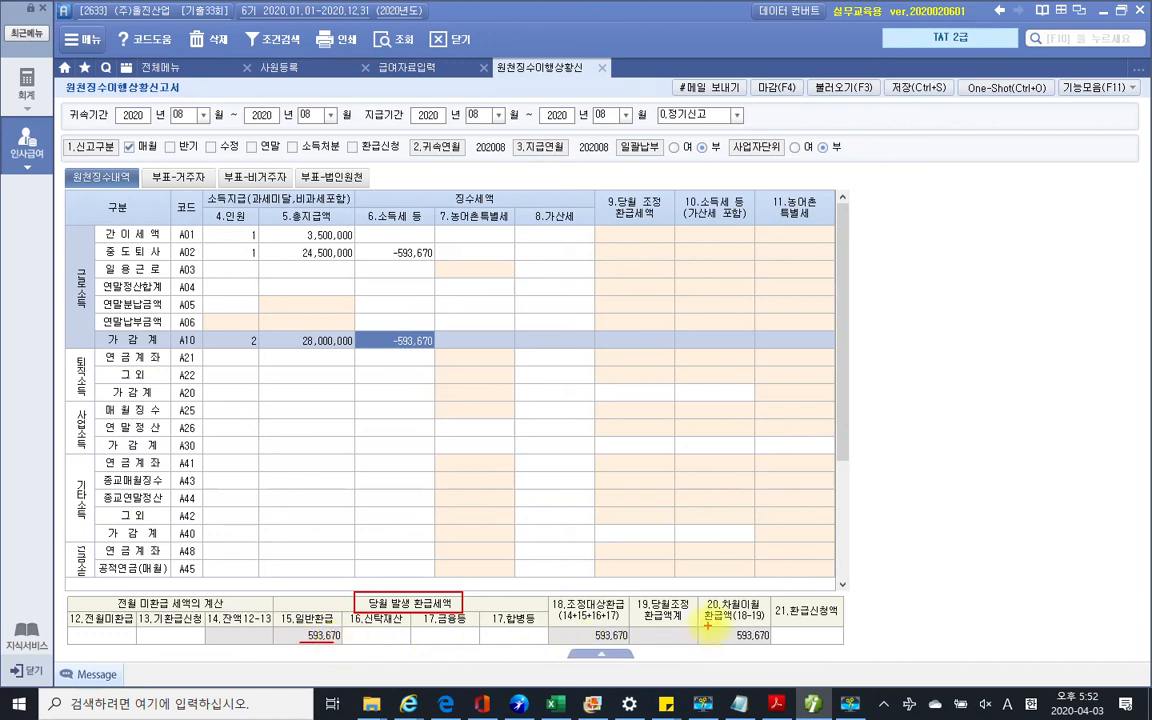
mouse_move(699, 593)
mouse_down()
mouse_move(734, 629)
mouse_move(783, 628)
mouse_up()
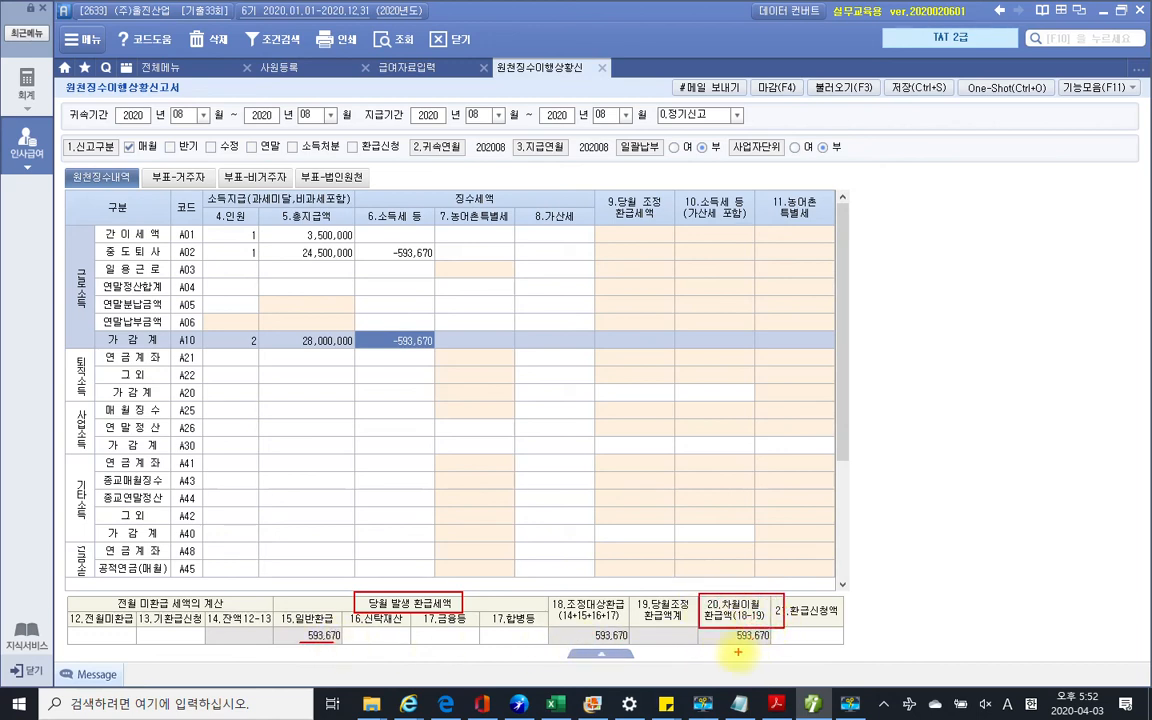
drag(726, 645, 758, 645)
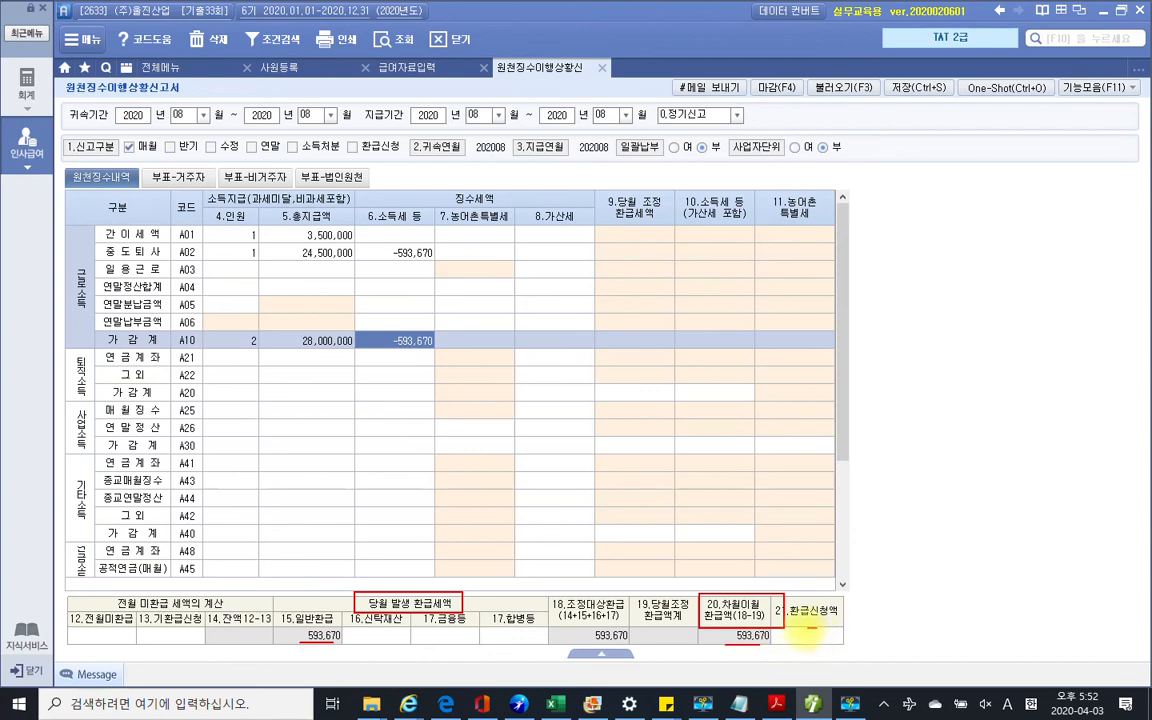
drag(810, 628, 814, 642)
drag(716, 579, 739, 576)
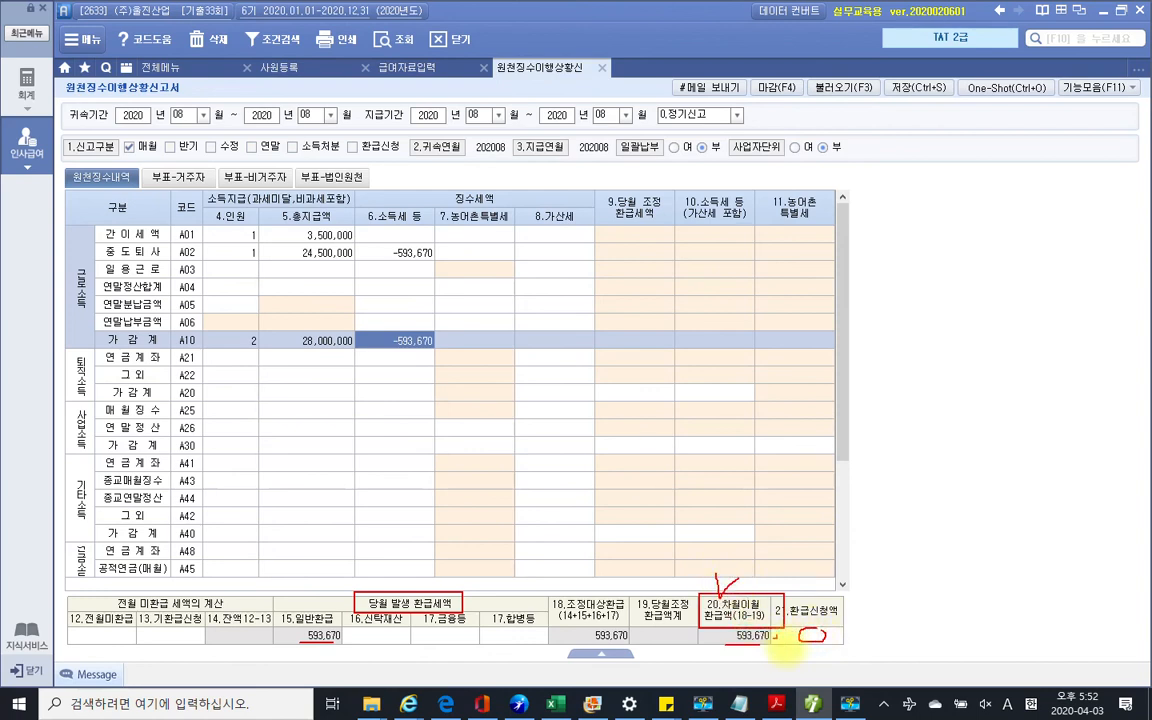
Clear the pen markings and save the August withholding tax status report, confirming with 예
key(Escape)
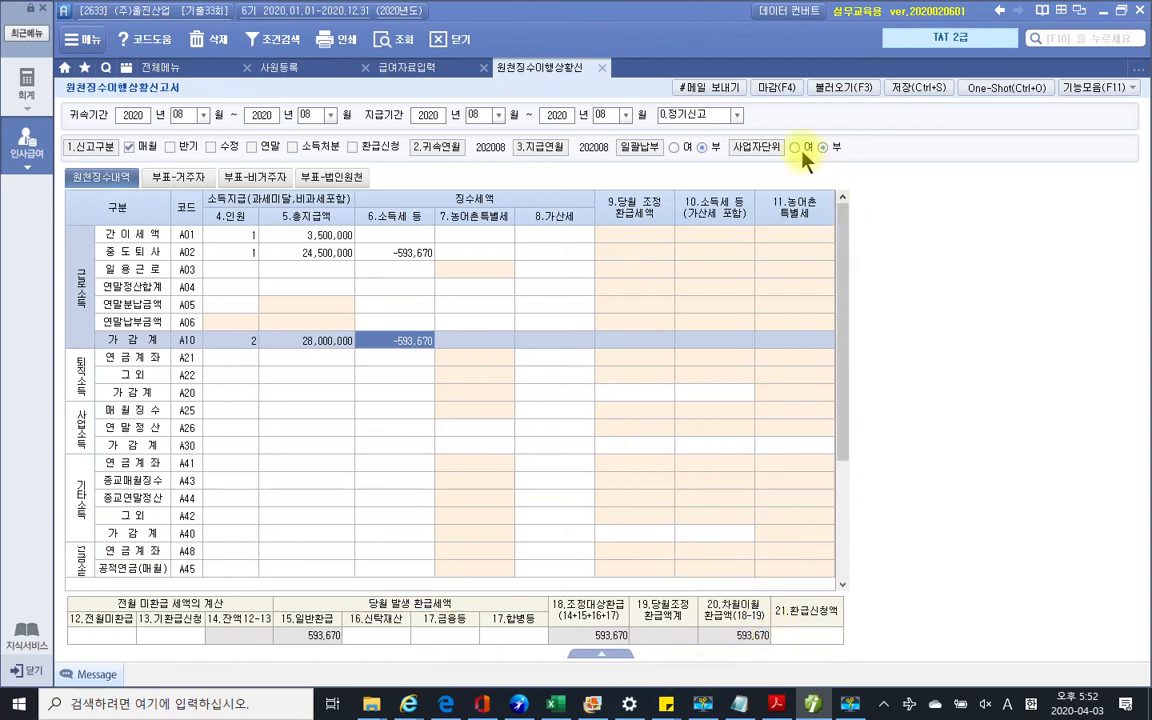
click(916, 88)
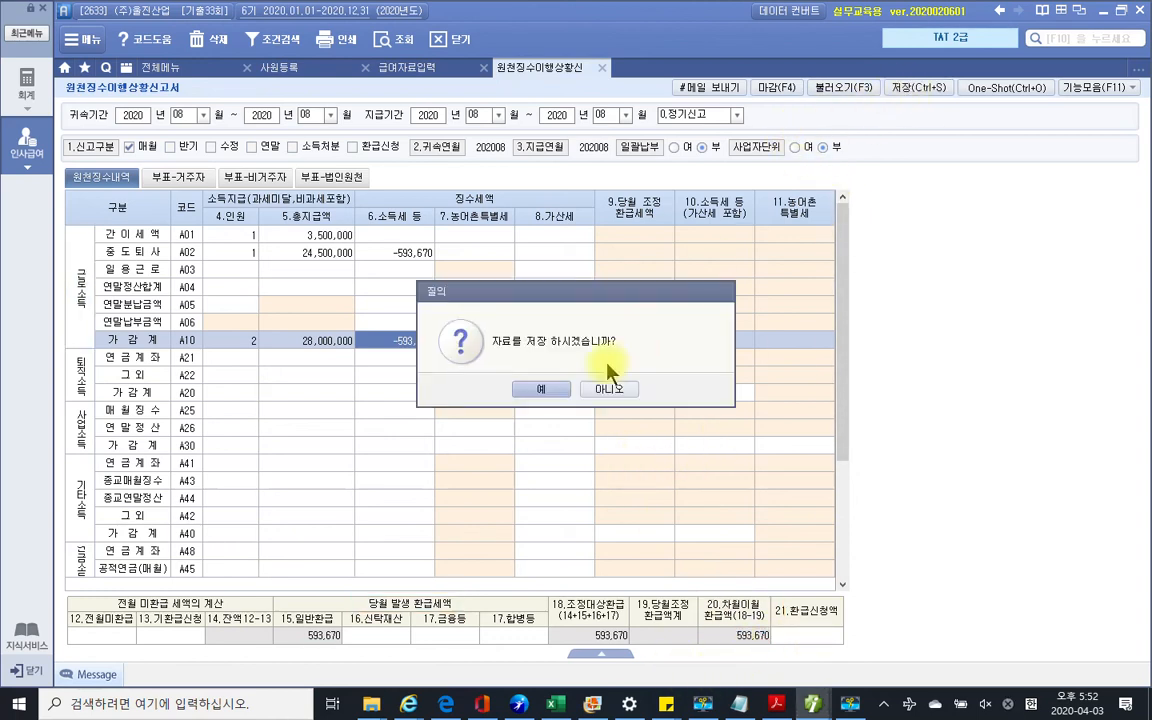
click(541, 390)
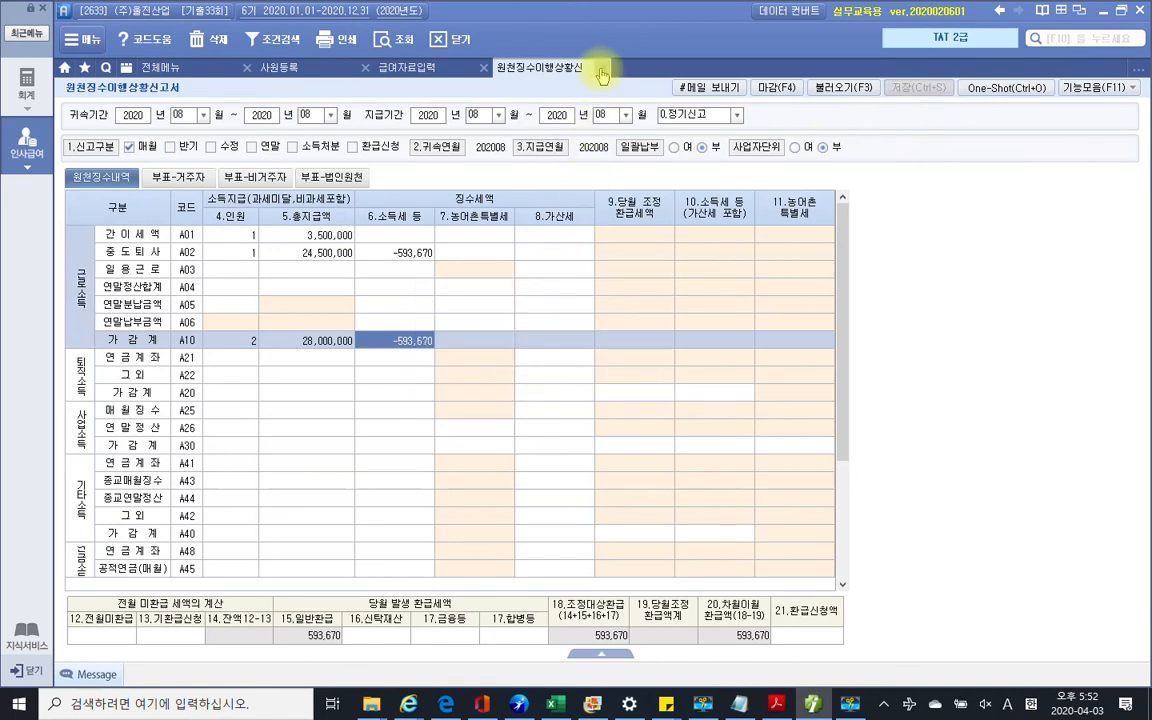
Bring the exam PDF forward and go to page 21's question 3, 연말정산 (9점)
click(778, 702)
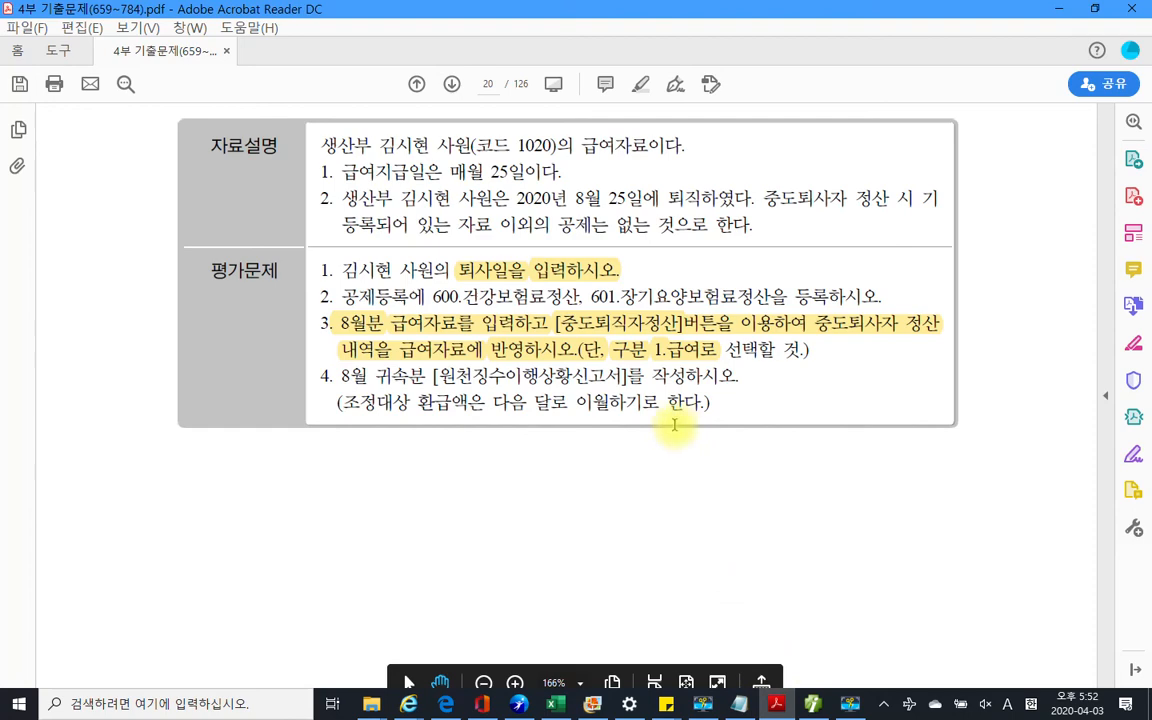
scroll(680, 425, down, 5)
scroll(700, 440, down, 12)
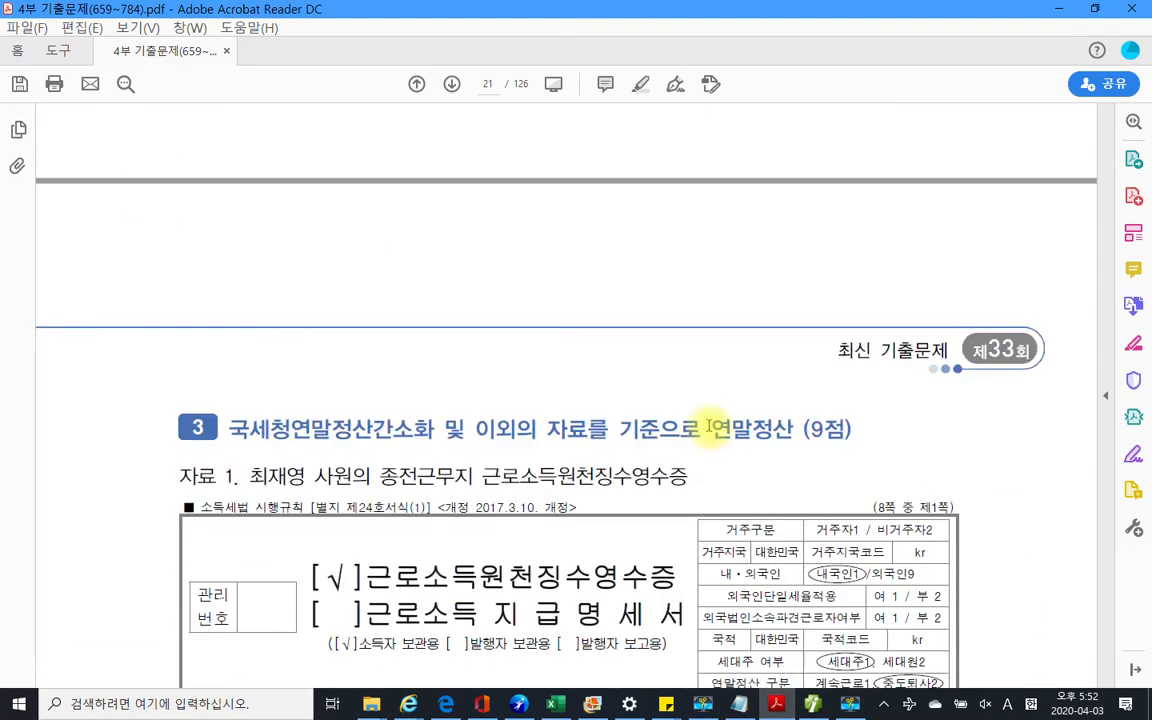
scroll(712, 428, down, 2)
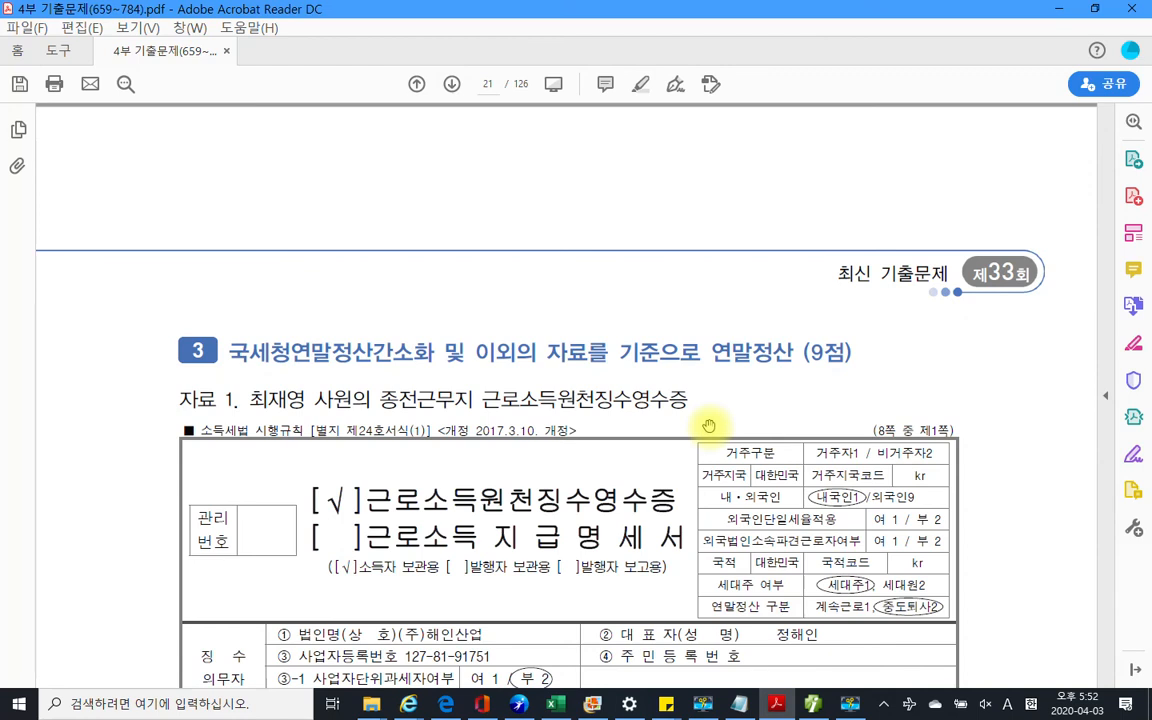